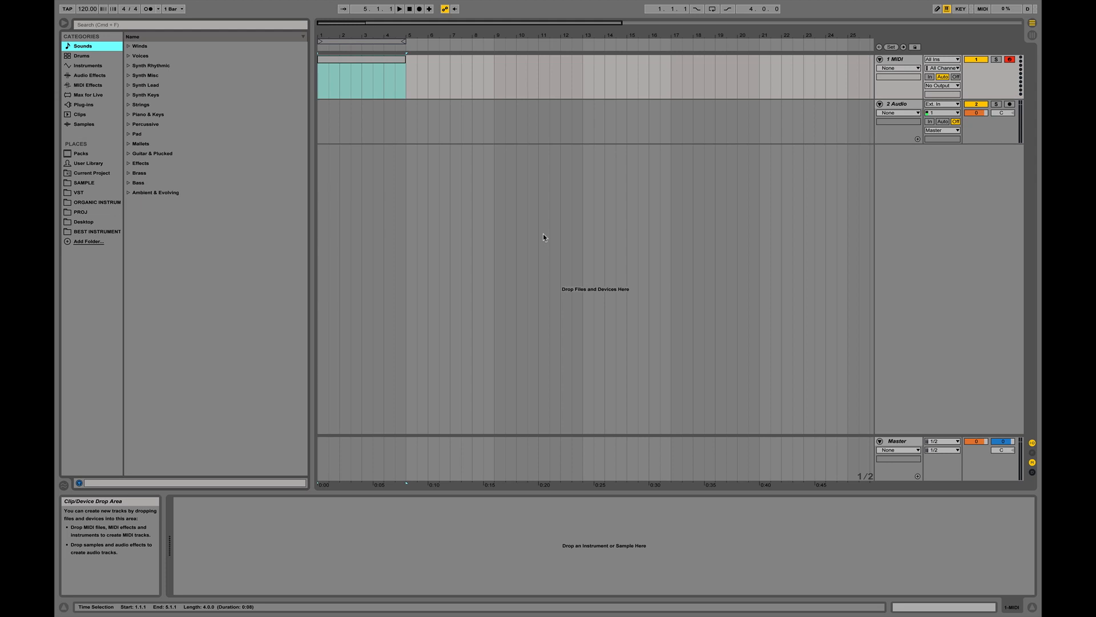
- Go through the example project's tracks from Bass down to toms and listen to the loop
mouse_move(56, 4)
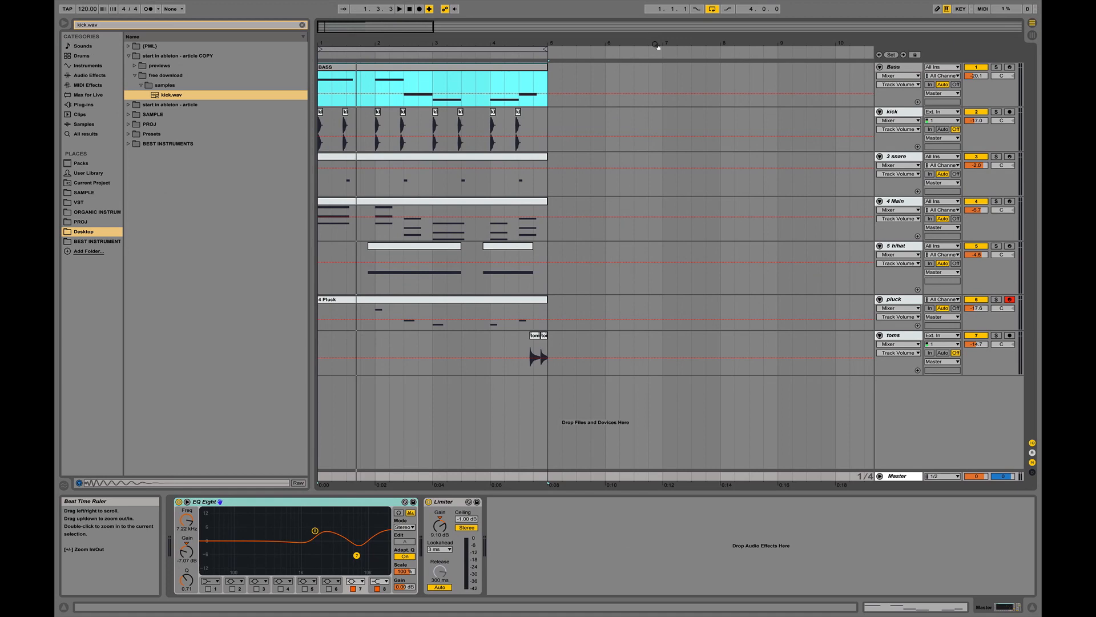
key(Down)
key(Down)
key(Down)
key(Down)
key(Down)
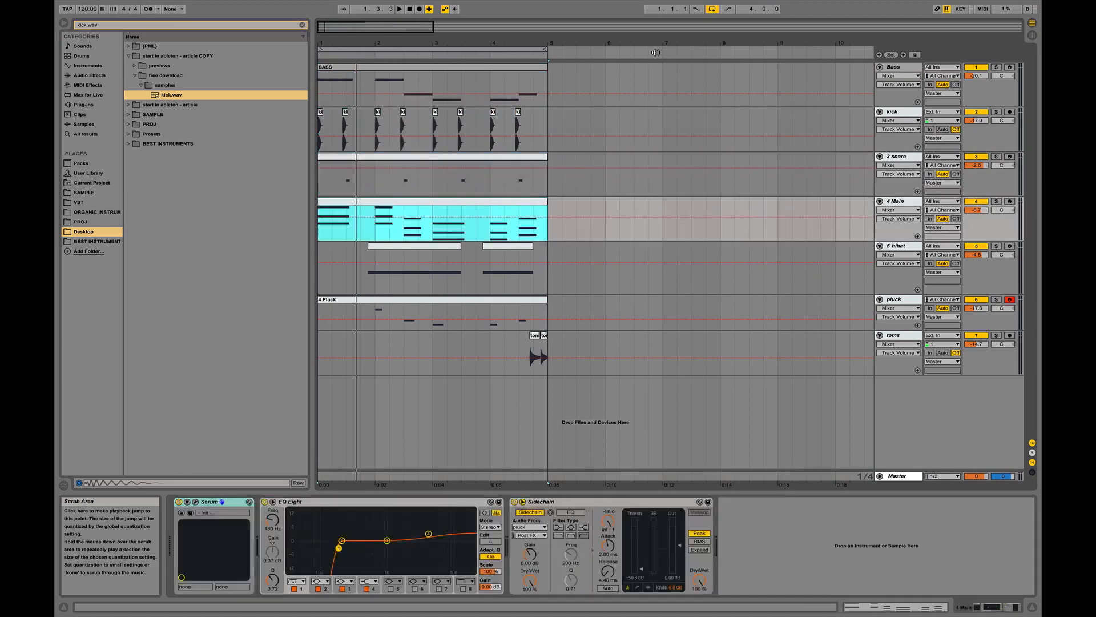
key(Down)
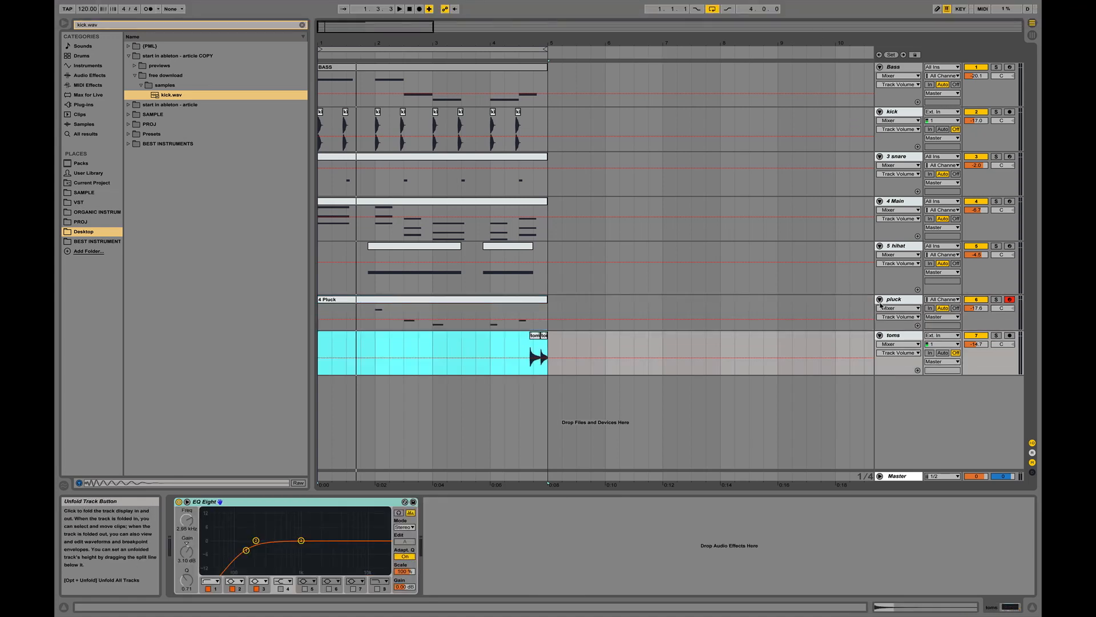
key(space)
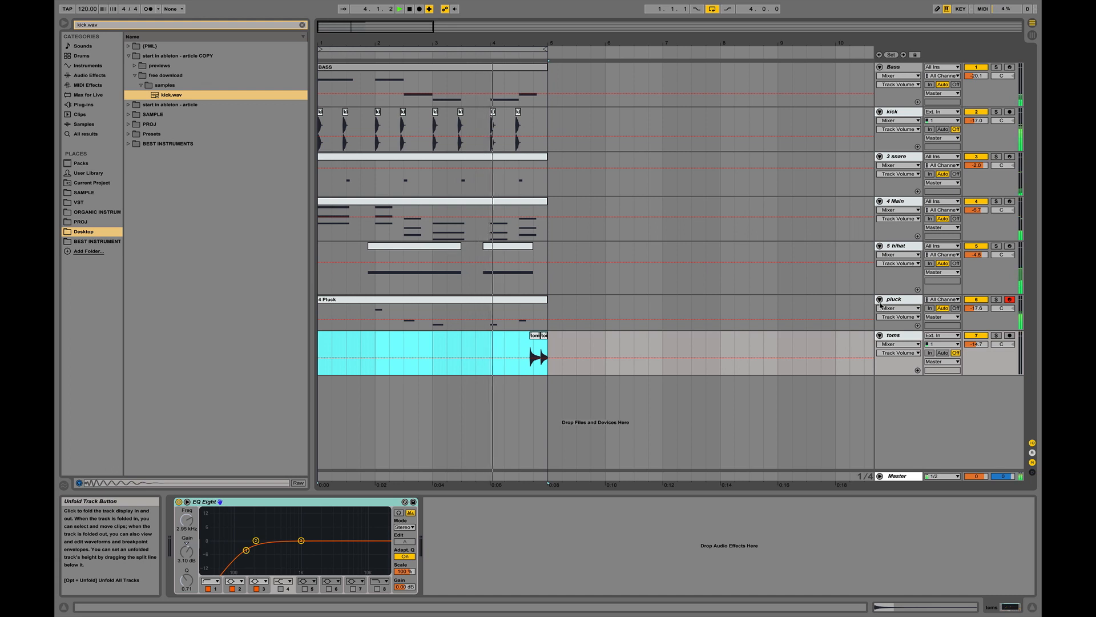
key(space)
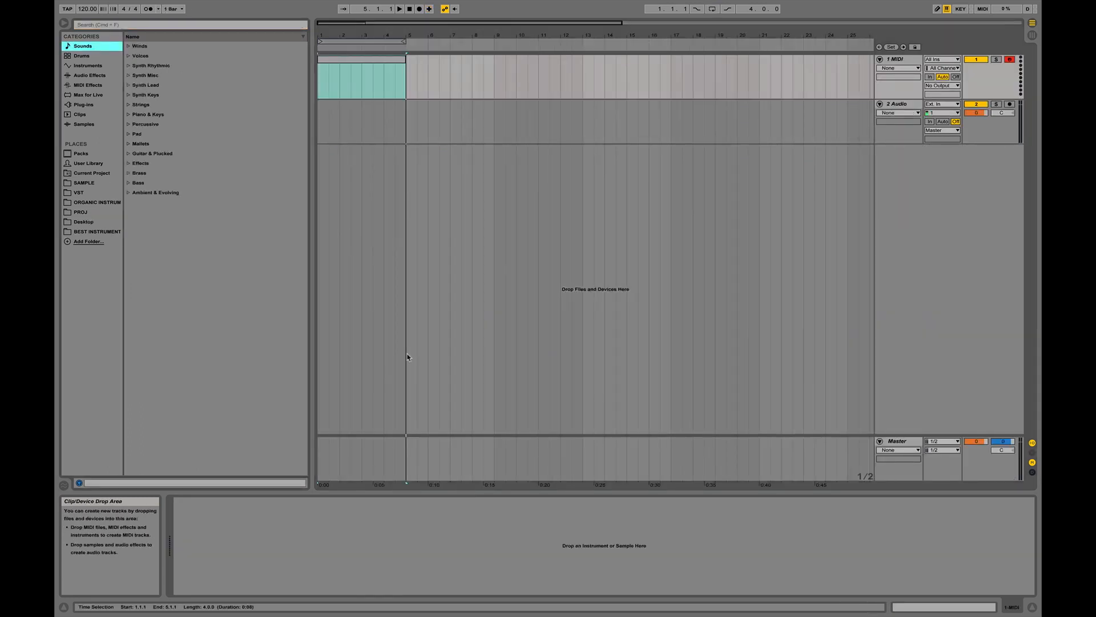
- Look at the Session View, return to the Arrangement View and delete the 2 Audio track
key(Tab)
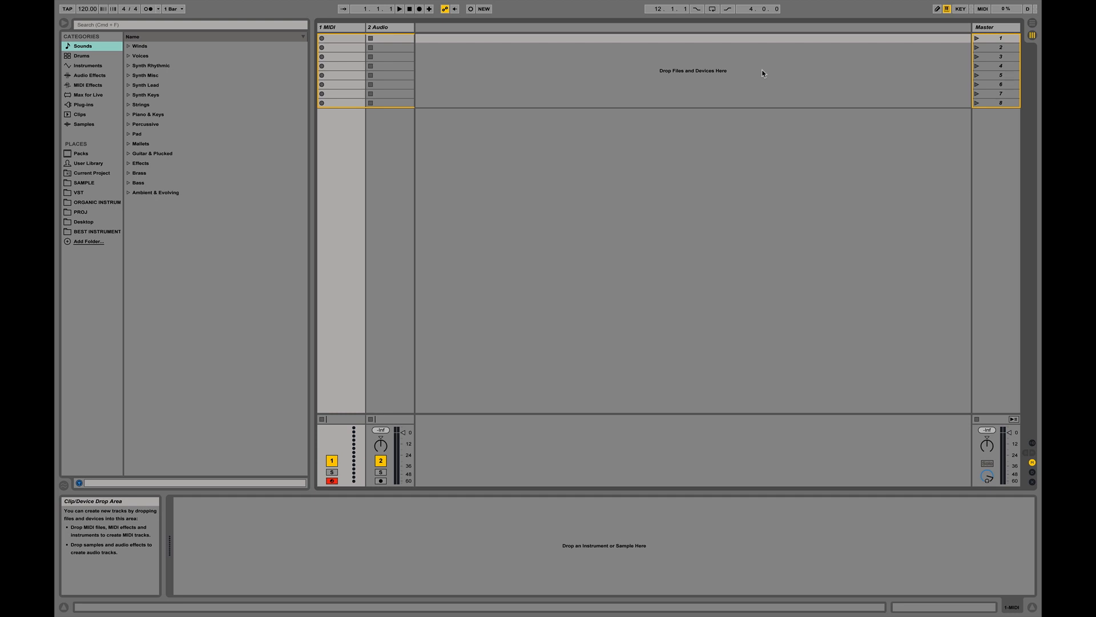
key(Tab)
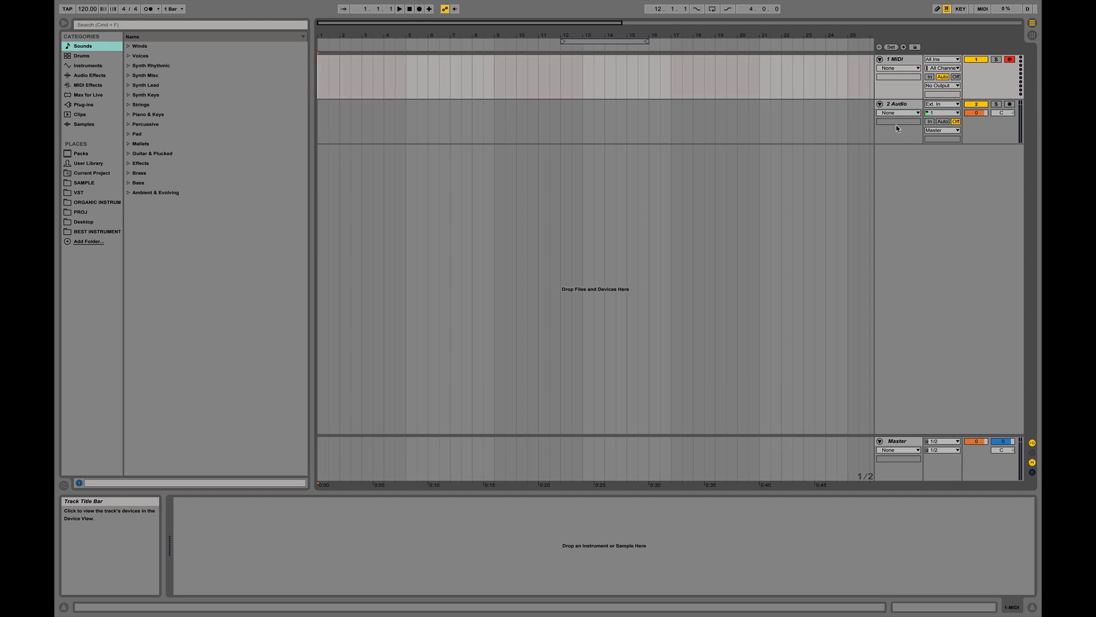
click(890, 105)
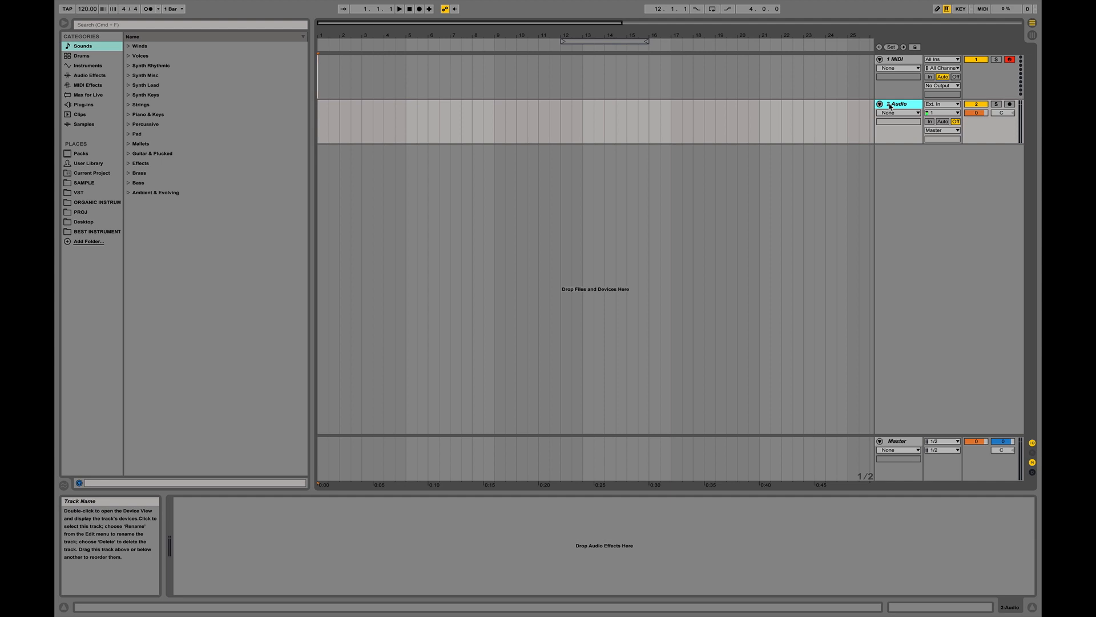
key(Delete)
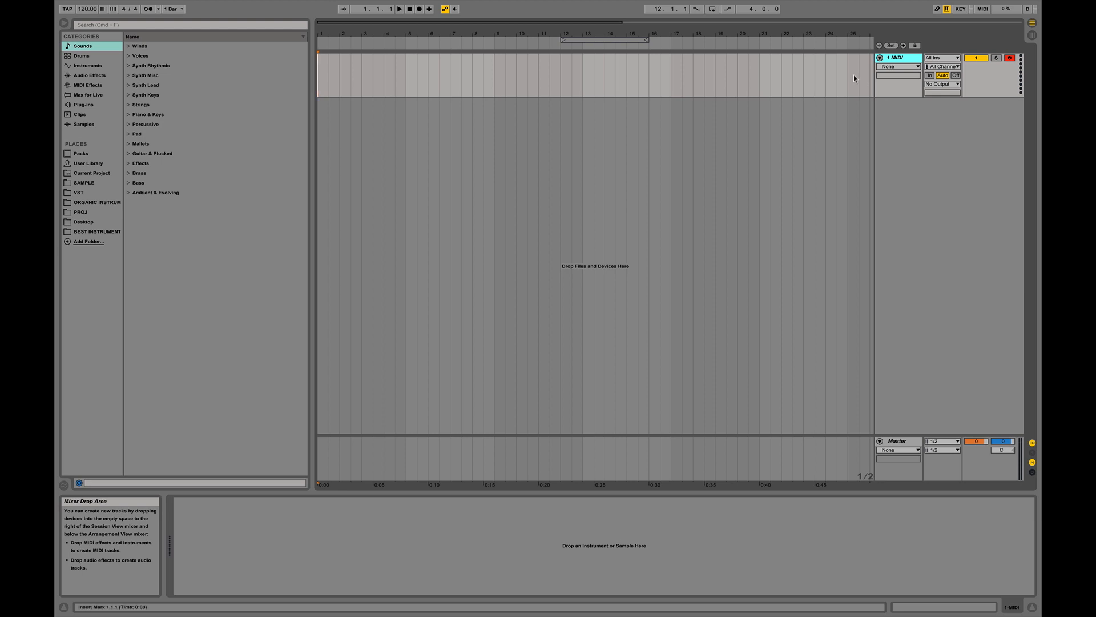
- Search the plug-ins for serum and load the Serum VST instrument onto the MIDI track
click(128, 25)
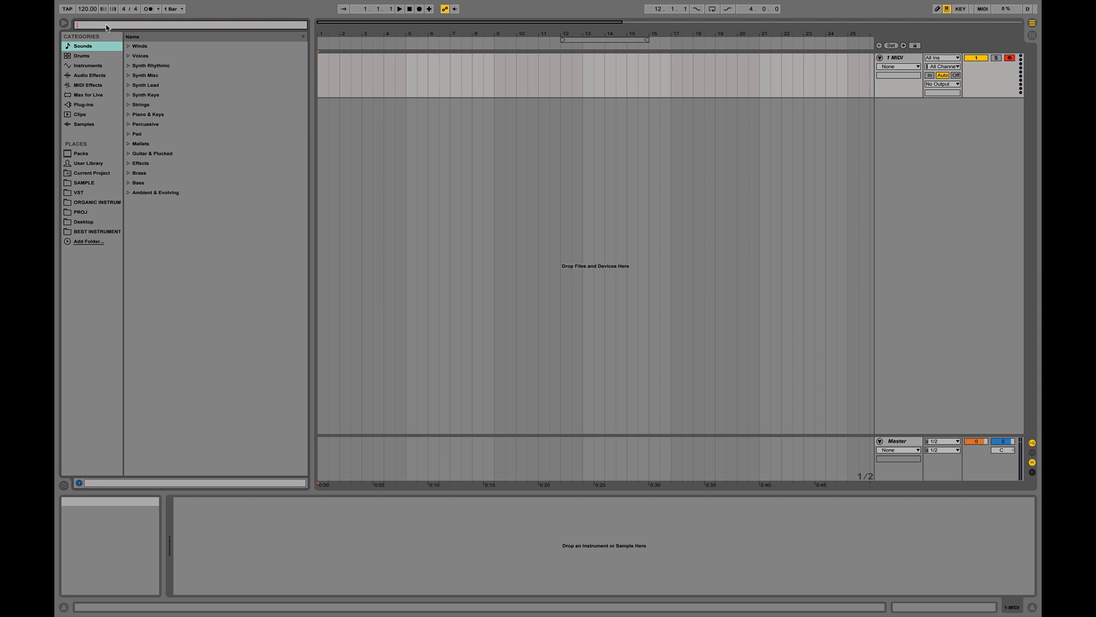
text(serum)
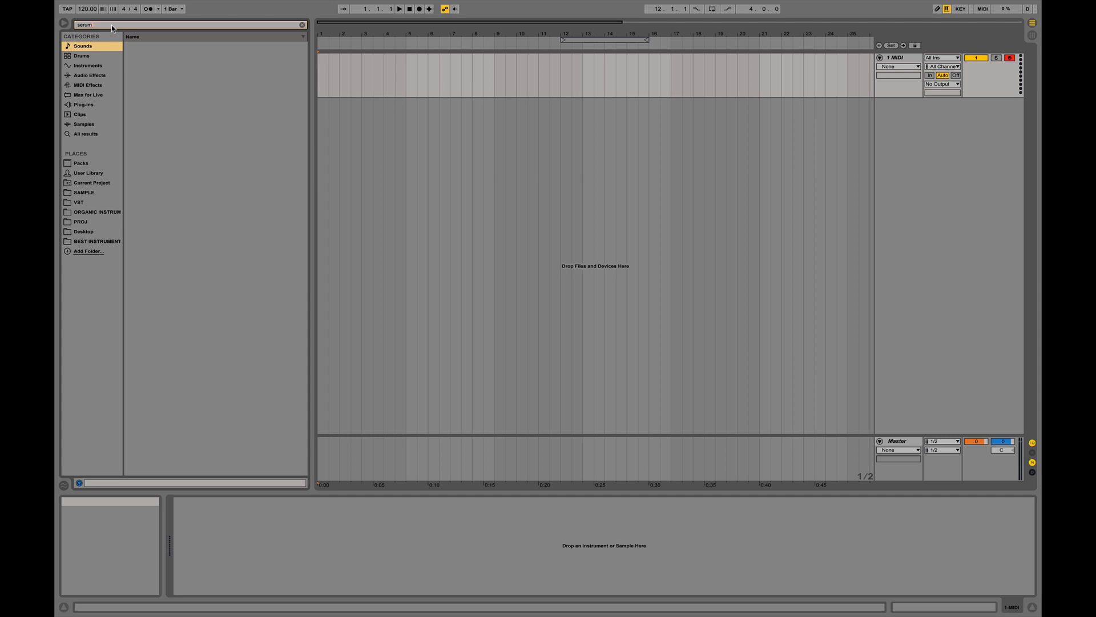
click(98, 104)
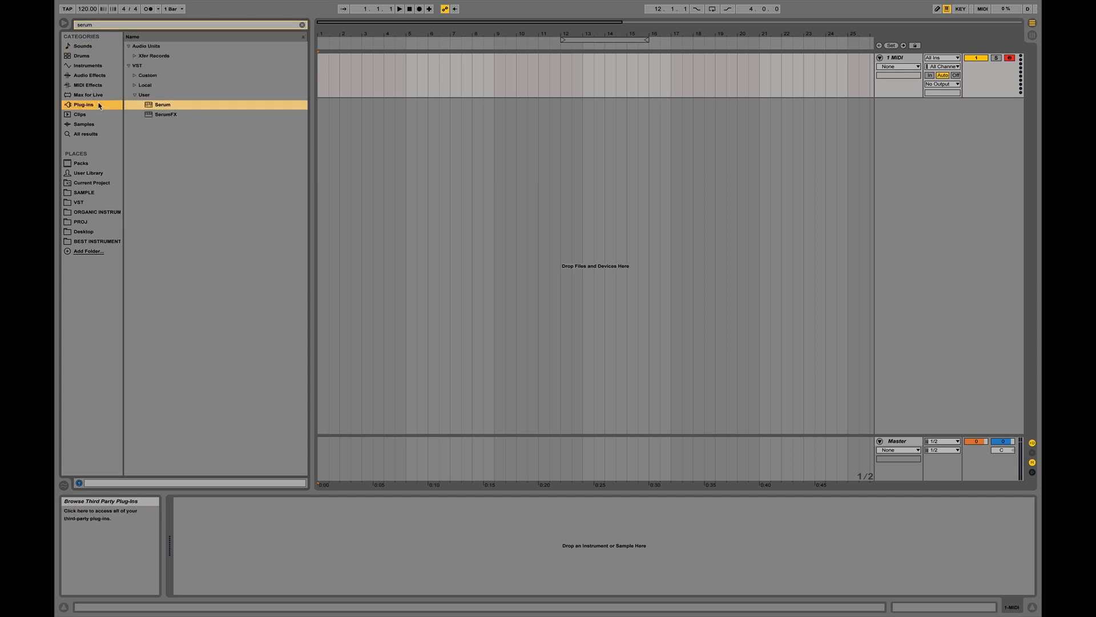
click(129, 66)
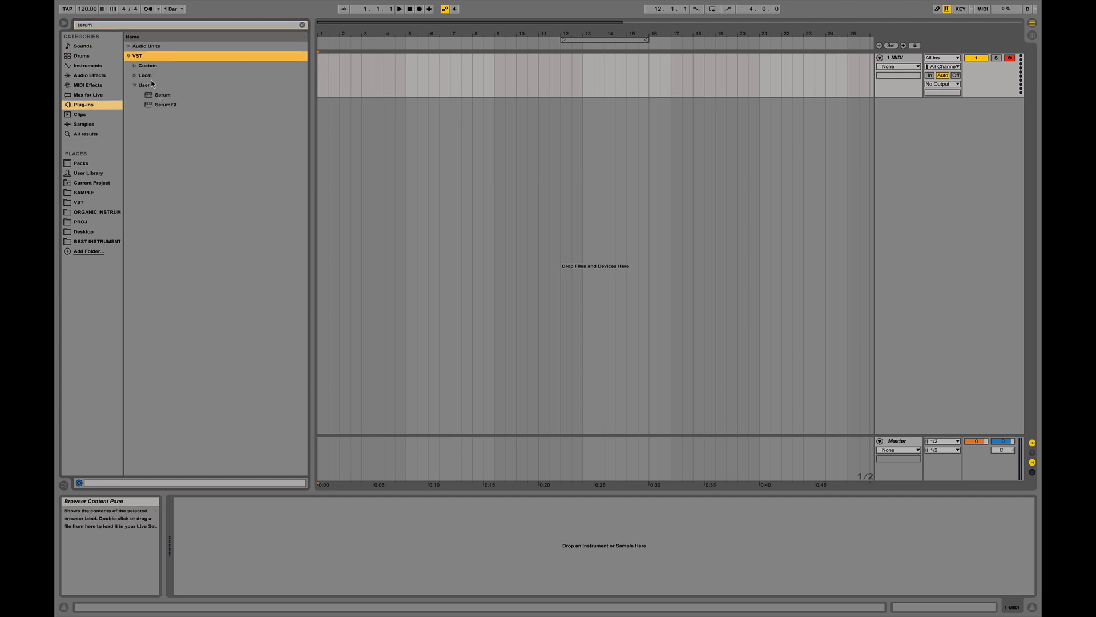
click(133, 85)
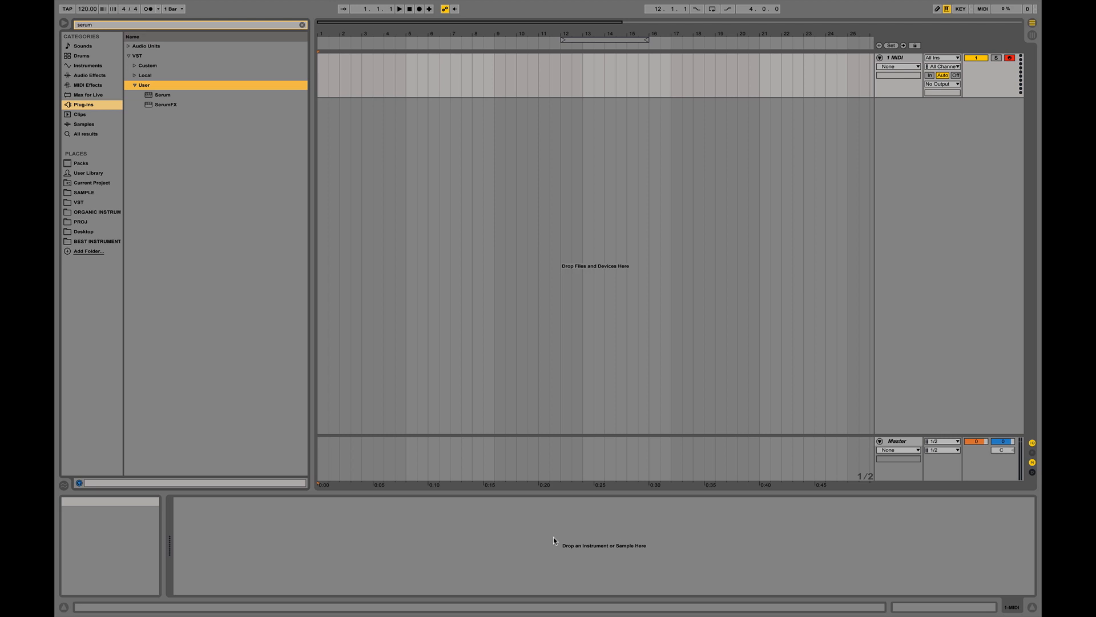
double_click(178, 97)
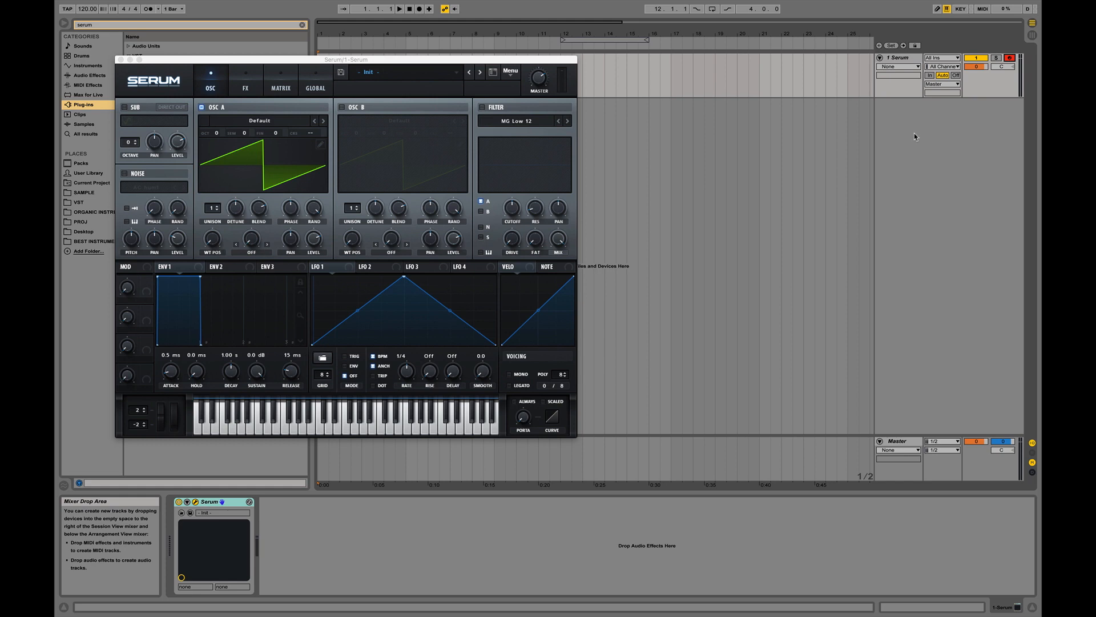
- Audition Serum's Default wavetable by playing notes in different octaves
key(a)
key(g)
key(l)
click(258, 426)
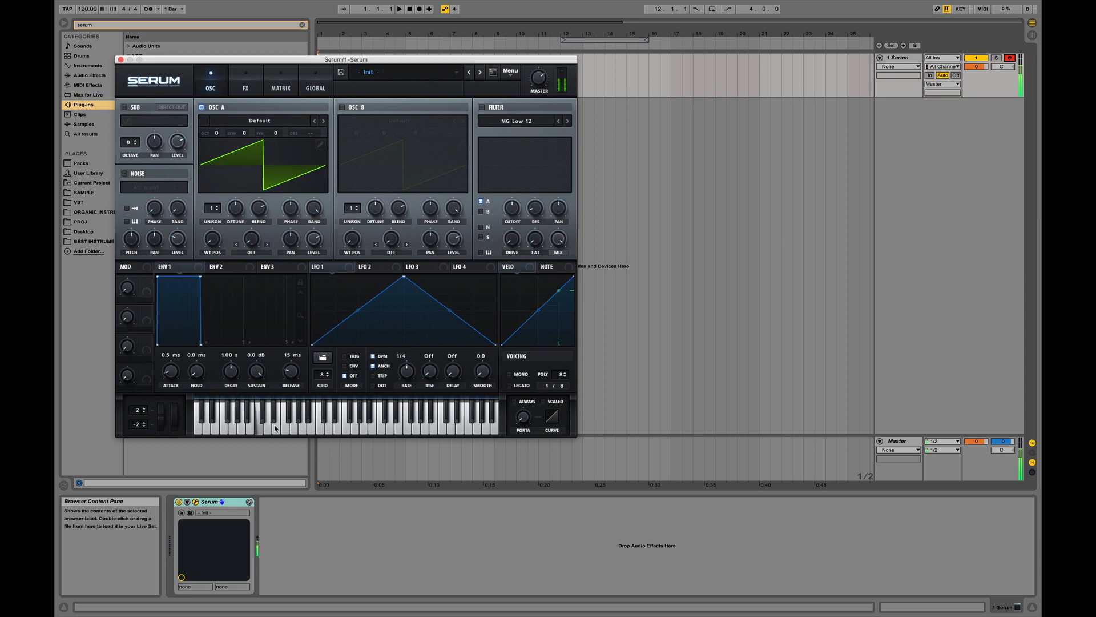
click(371, 417)
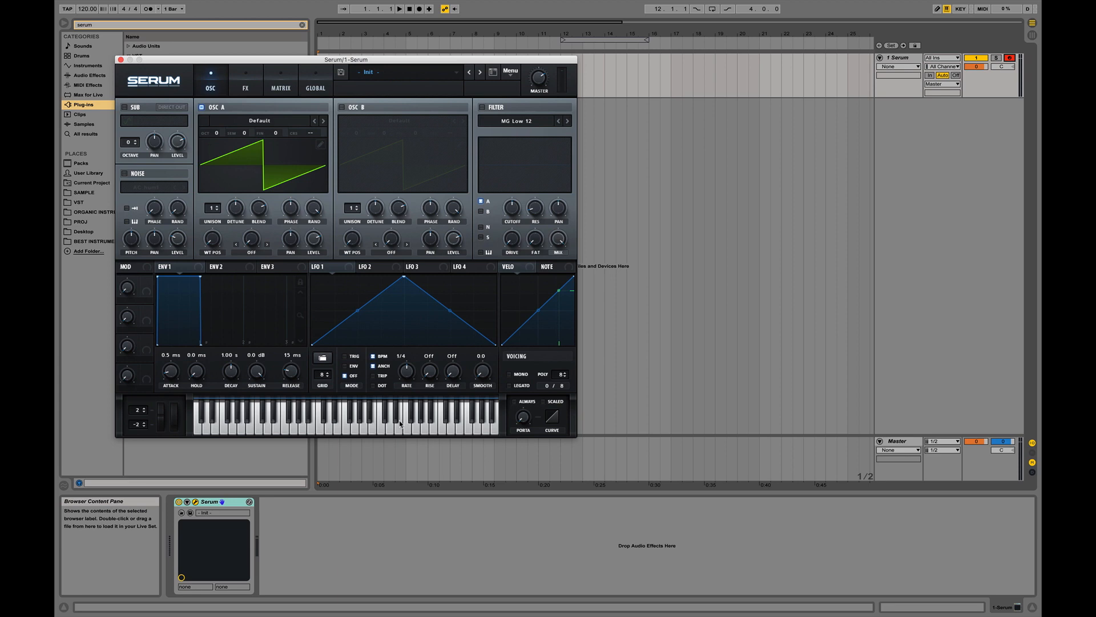
key(a)
key(s)
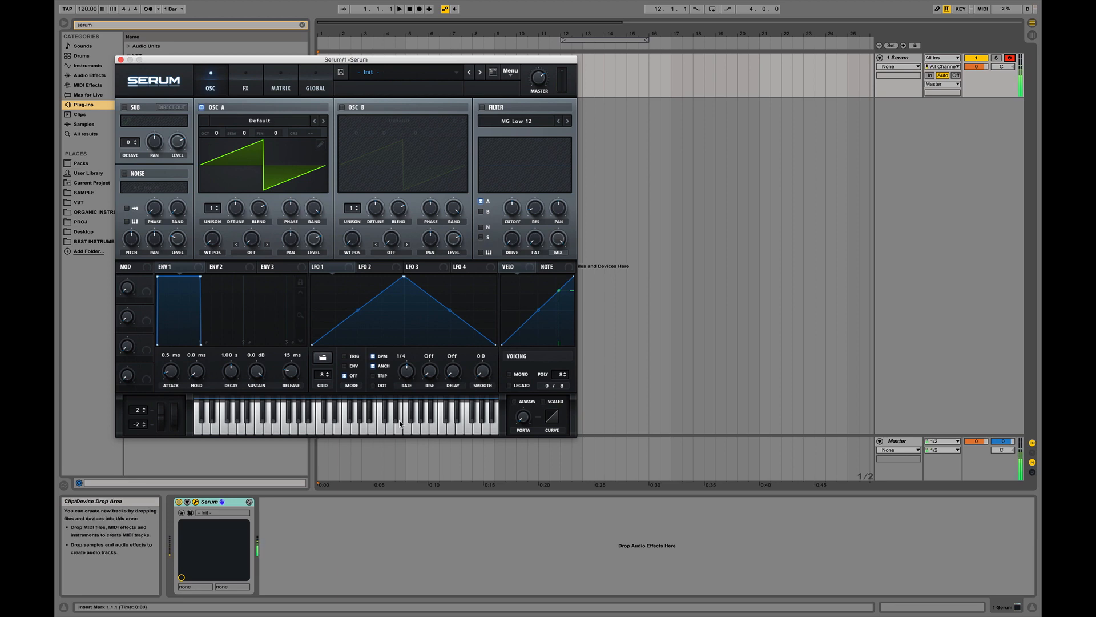
key(f)
key(x)
key(a)
key(z)
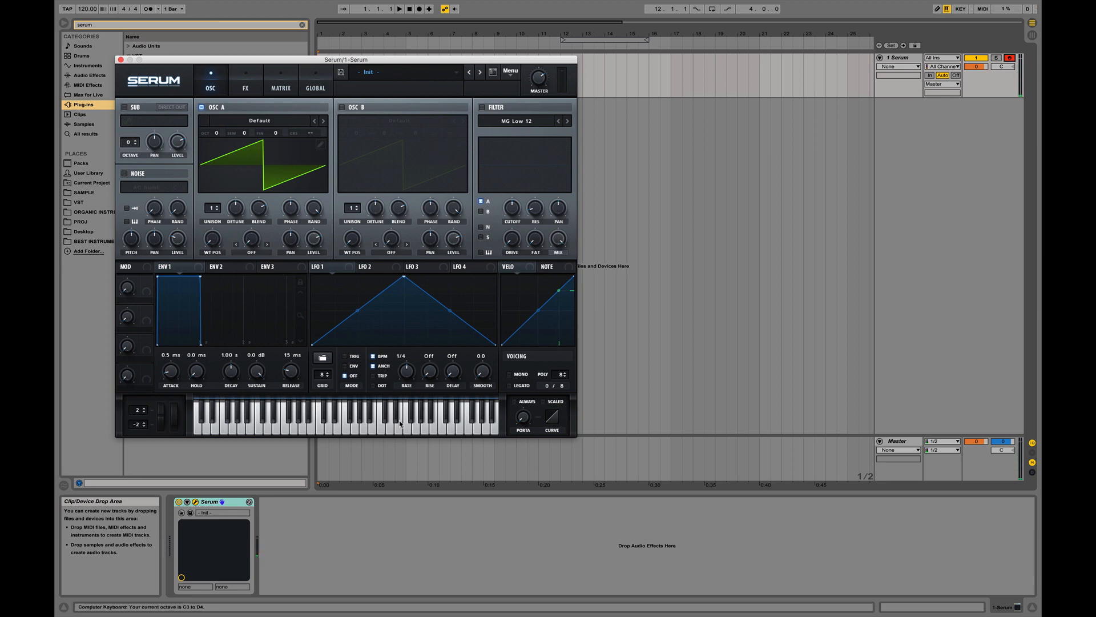
key(a)
- Load the Analog_BD_Sin wavetable in oscillator A and audition it with rising and falling runs of notes
click(323, 121)
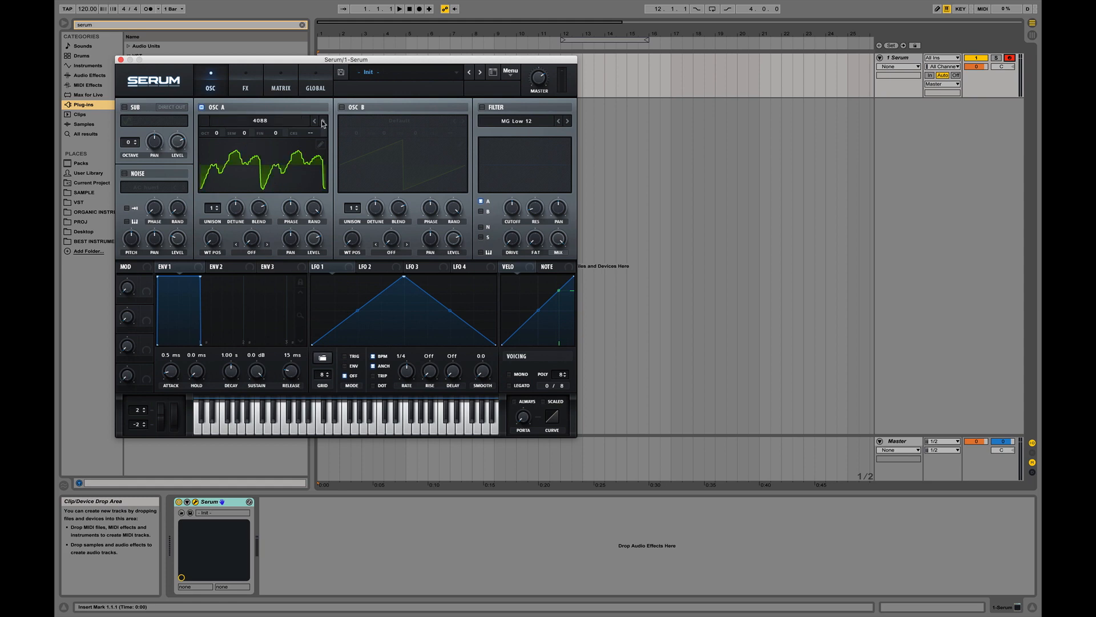
click(323, 121)
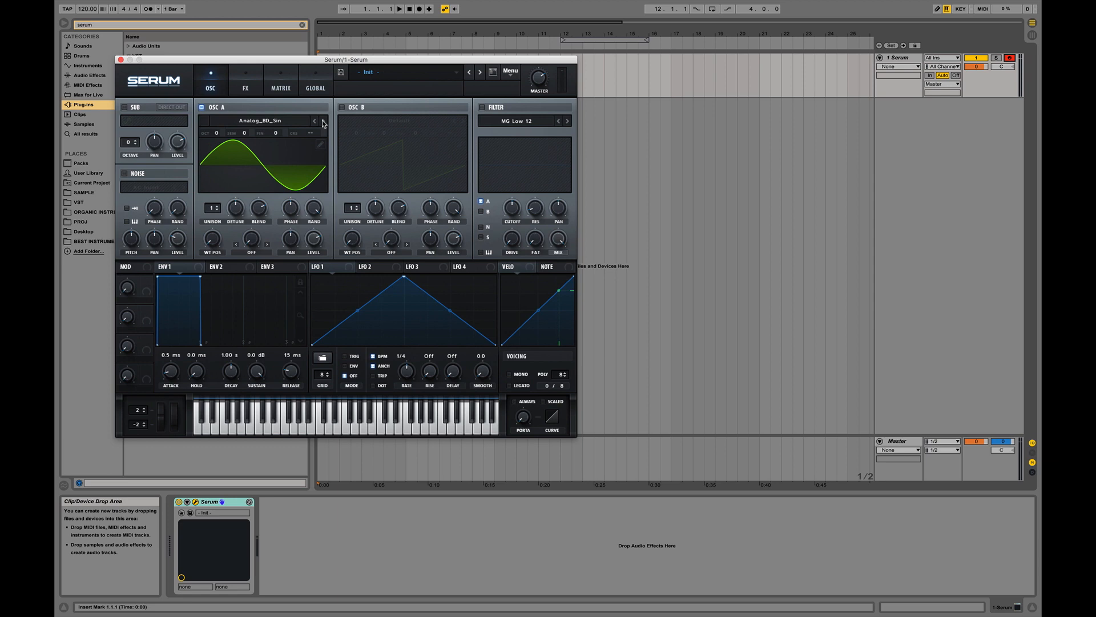
key(a)
key(s)
key(d)
key(f)
key(g)
key(h)
key(j)
key(k)
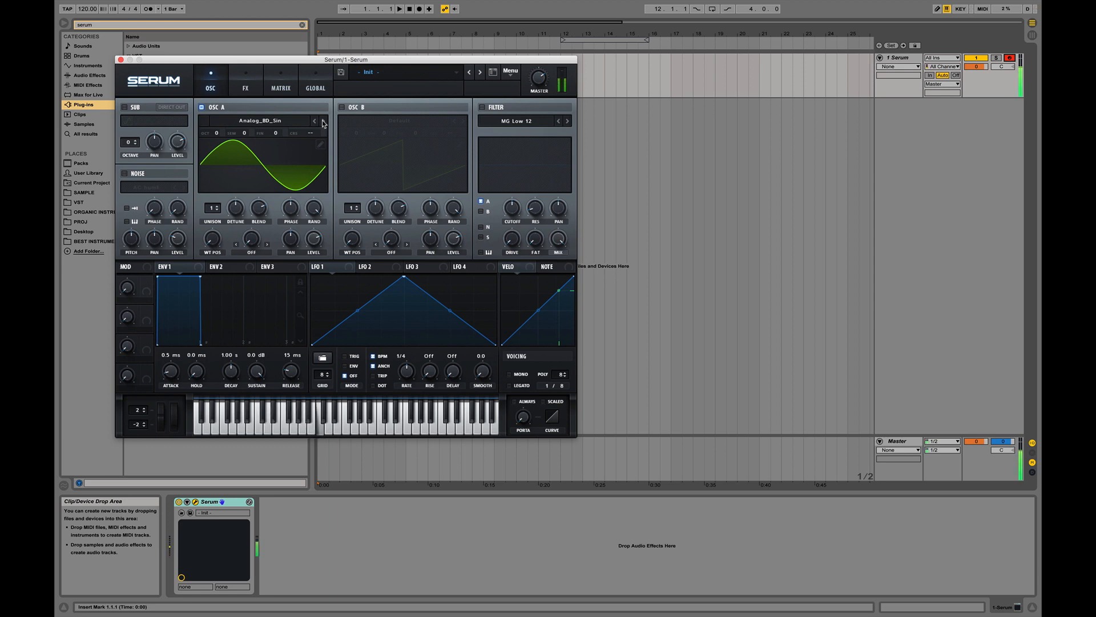
key(j)
key(z)
key(k)
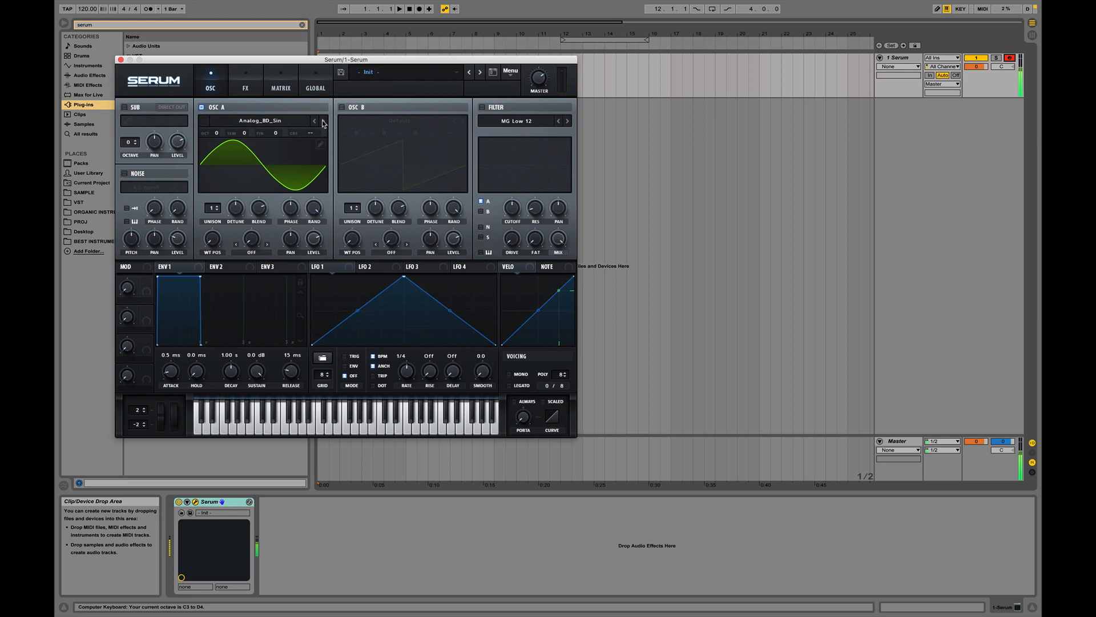
key(f)
key(d)
key(s)
key(a)
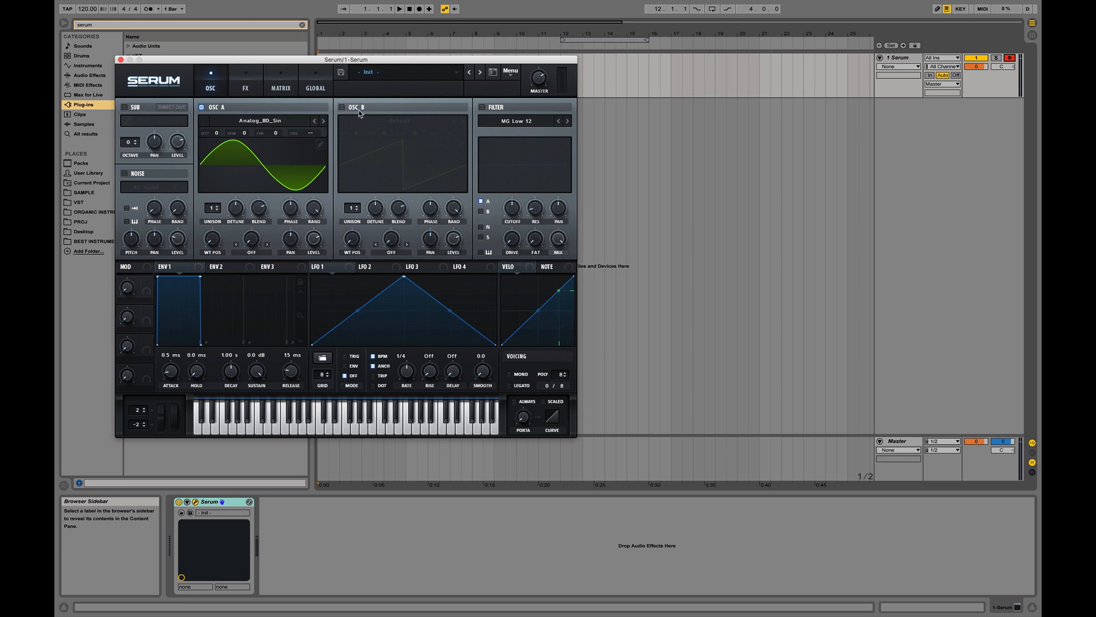
- Try adding oscillator B to the sound, playing test notes with it and with oscillator A alone
click(342, 108)
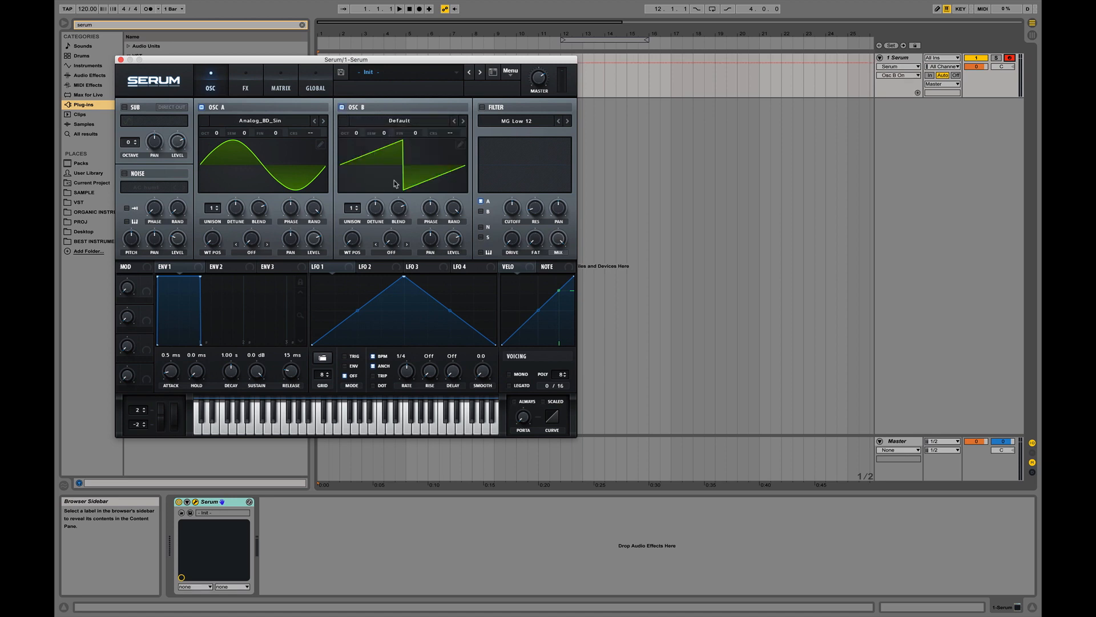
key(a)
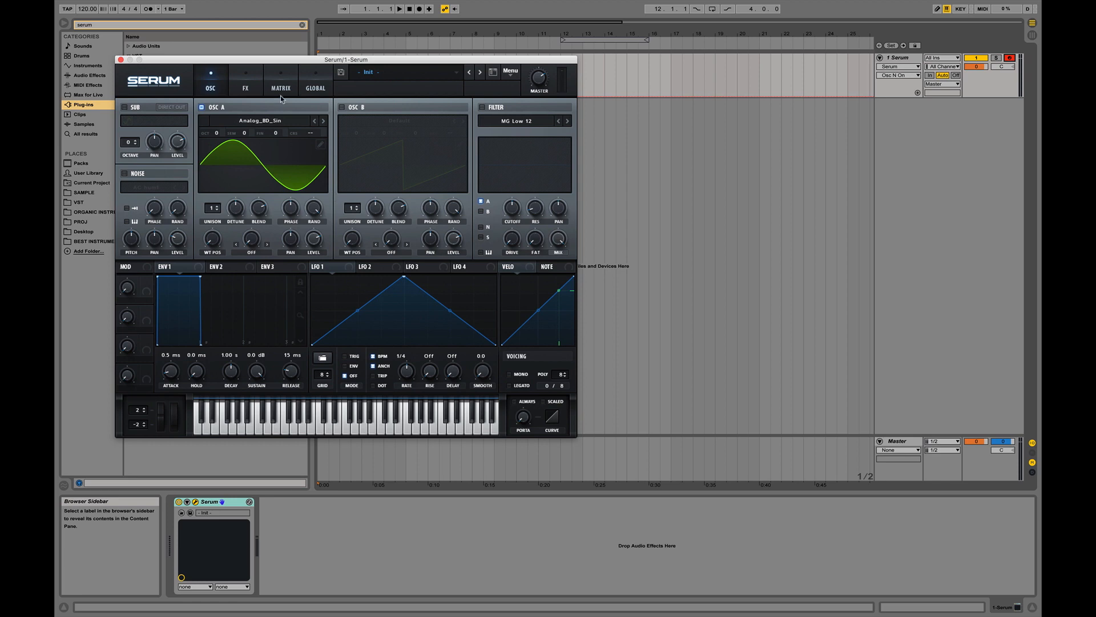
key(a)
key(z)
key(a)
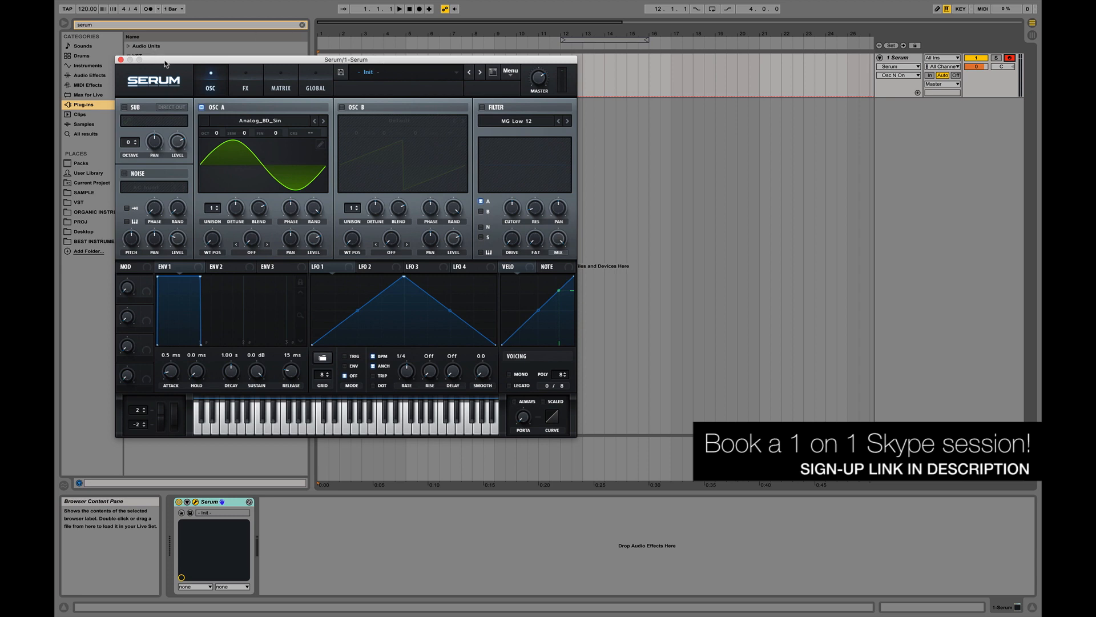
- Move the Serum window clear of the Serum track and place the insert marker at bar 1
drag(165, 64, 548, 187)
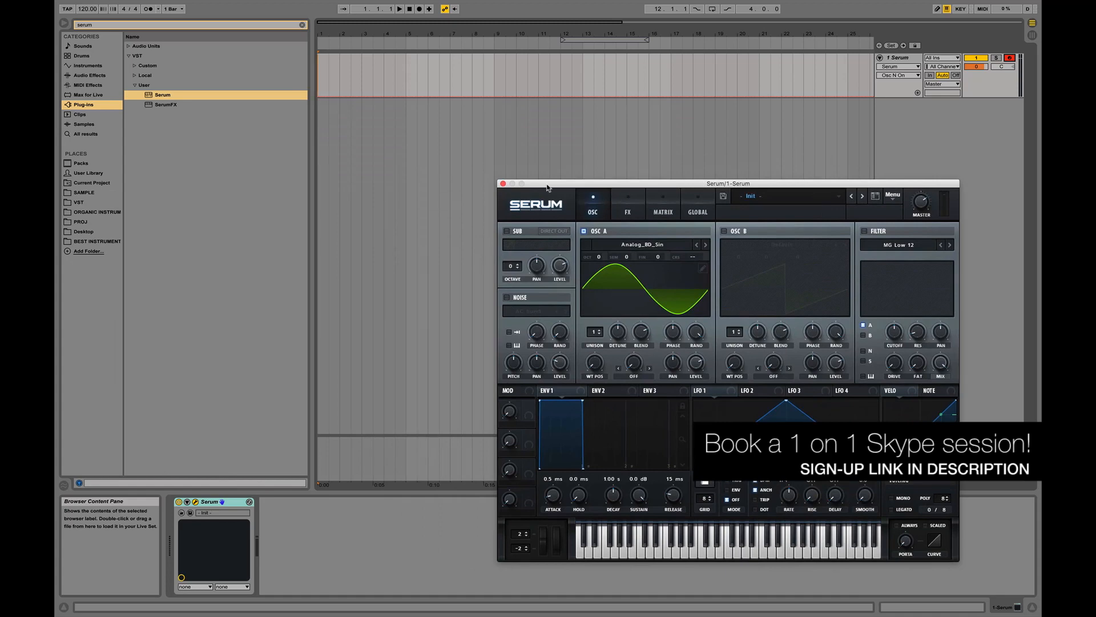
click(319, 69)
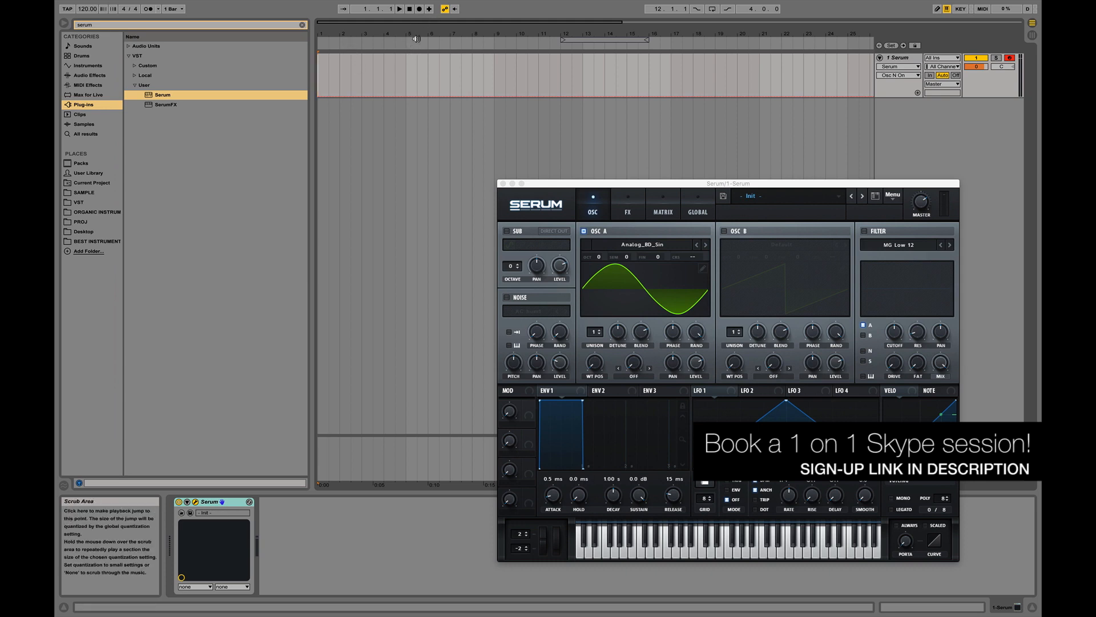
- Record a rising eight-note run as a MIDI clip on the Serum track, starting at bar 1
click(420, 9)
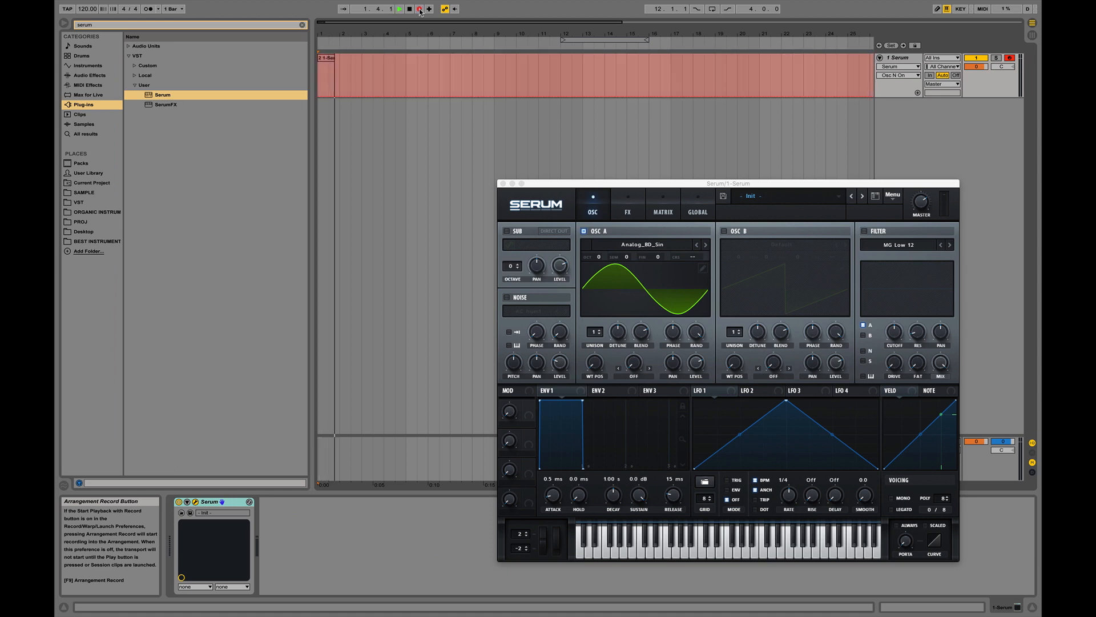
key(a)
key(s)
key(d)
key(f)
key(g)
key(h)
key(j)
key(k)
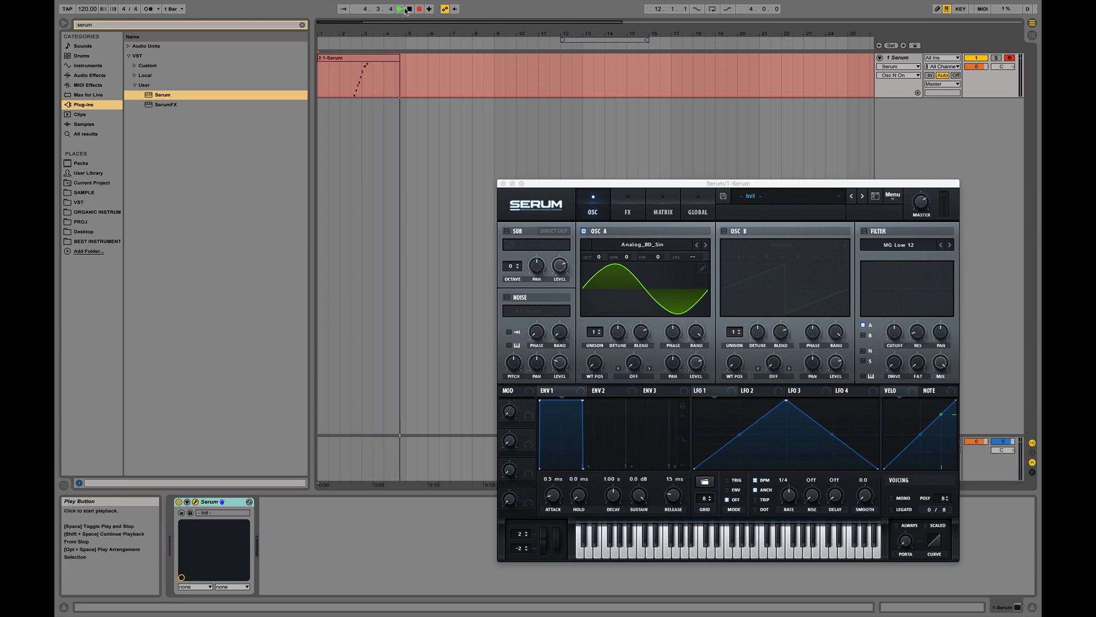
click(410, 9)
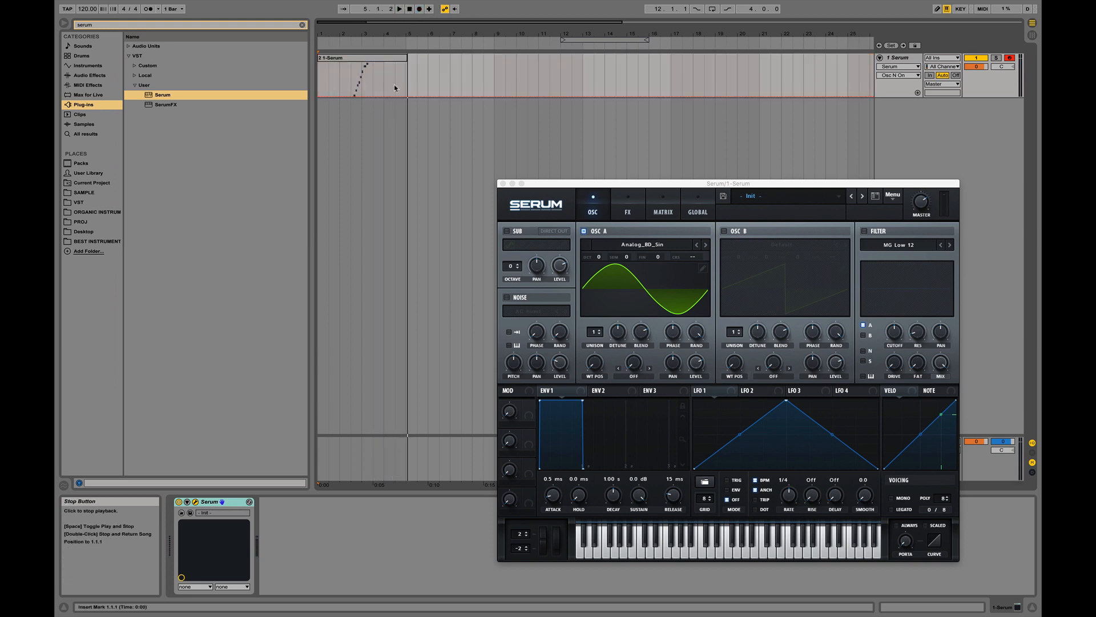
- Play back the recorded MIDI clip on the Serum track and delete it
click(368, 58)
key(space)
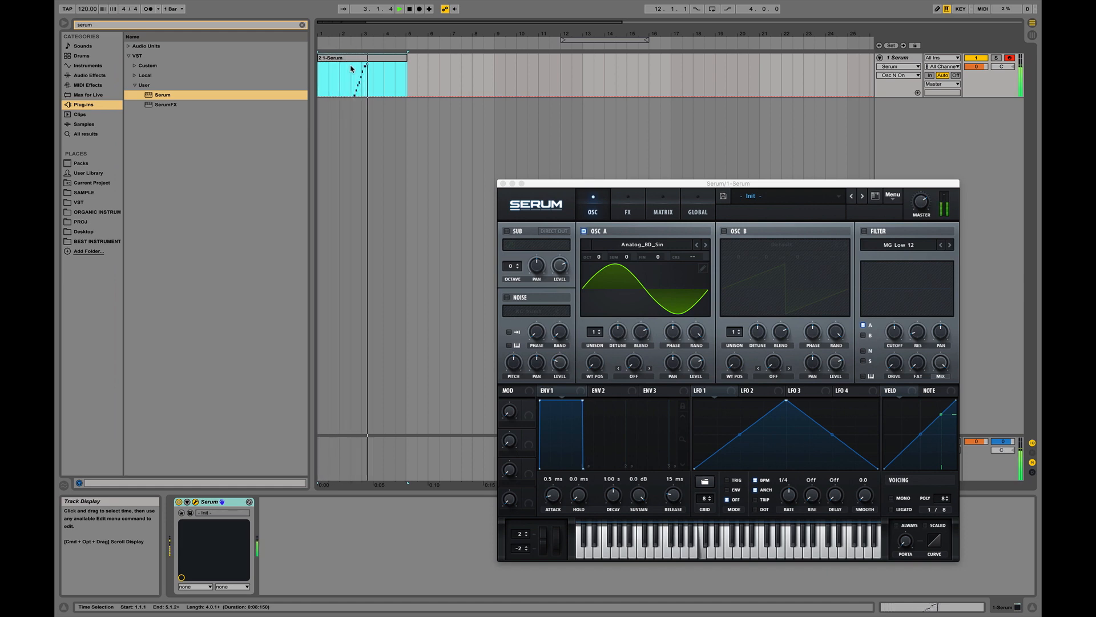
key(space)
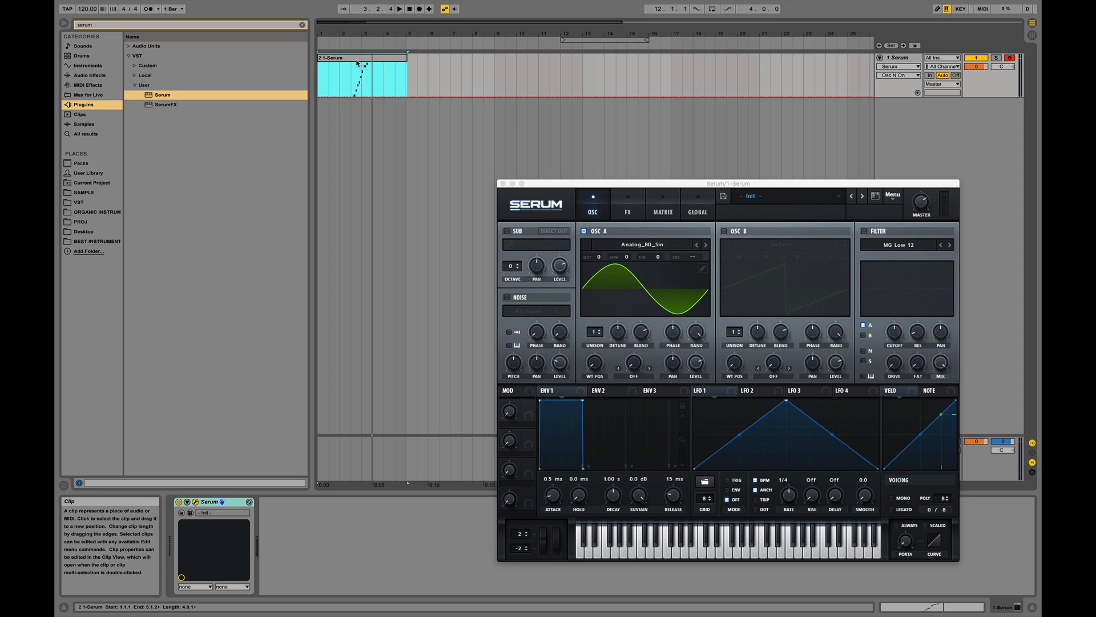
click(357, 63)
key(Delete)
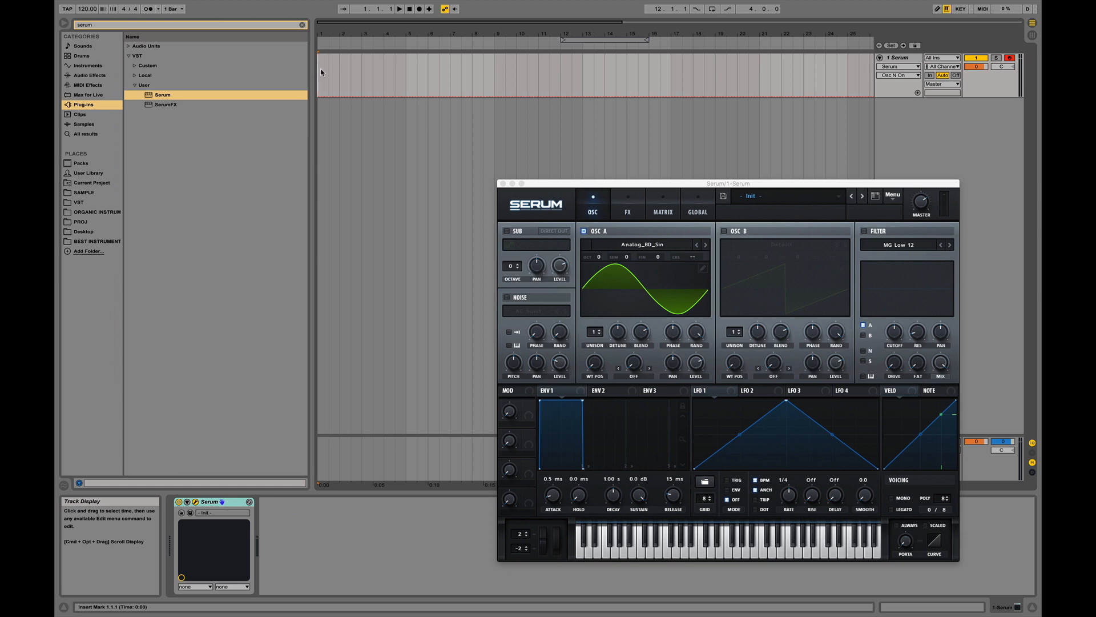
- Turn on the metronome, record a short two-note take on the Serum track from bar 1, and delete the resulting clip
click(150, 9)
click(421, 10)
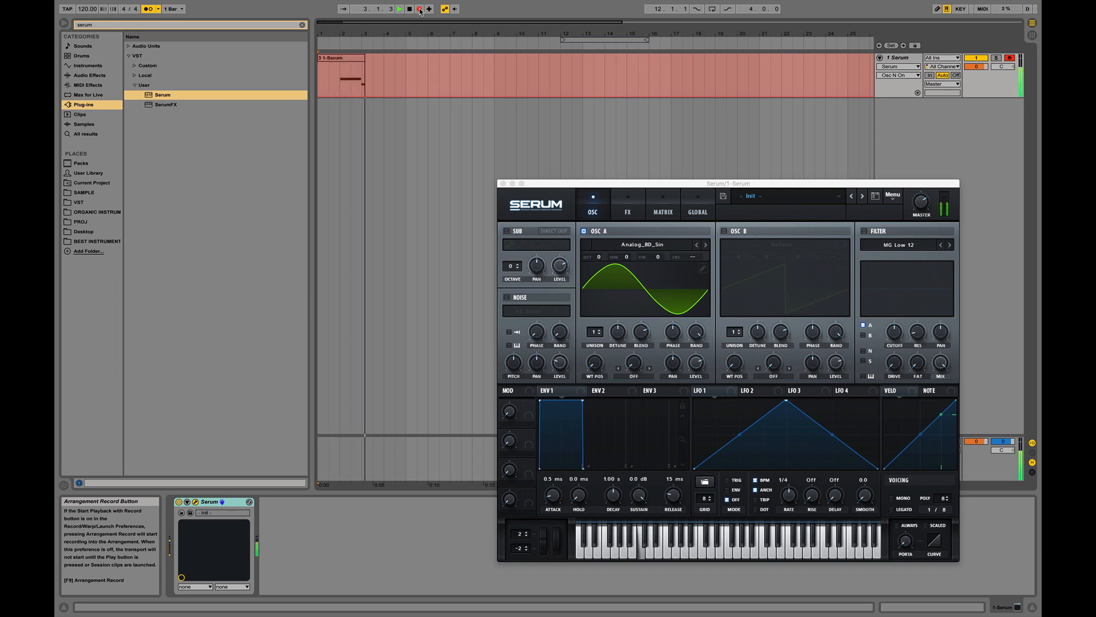
key(space)
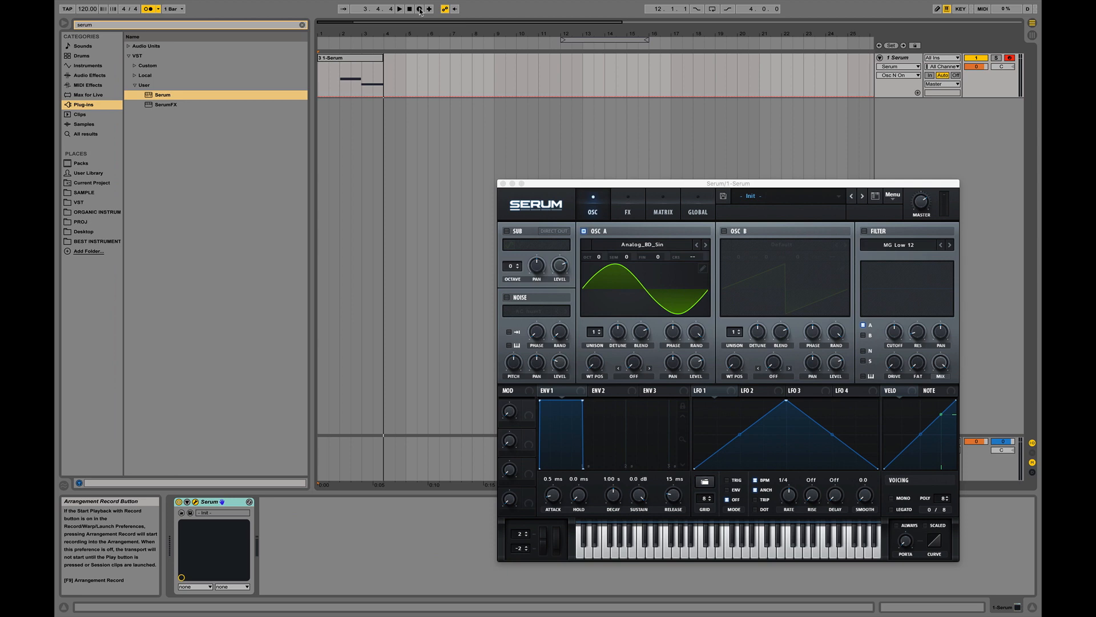
click(368, 57)
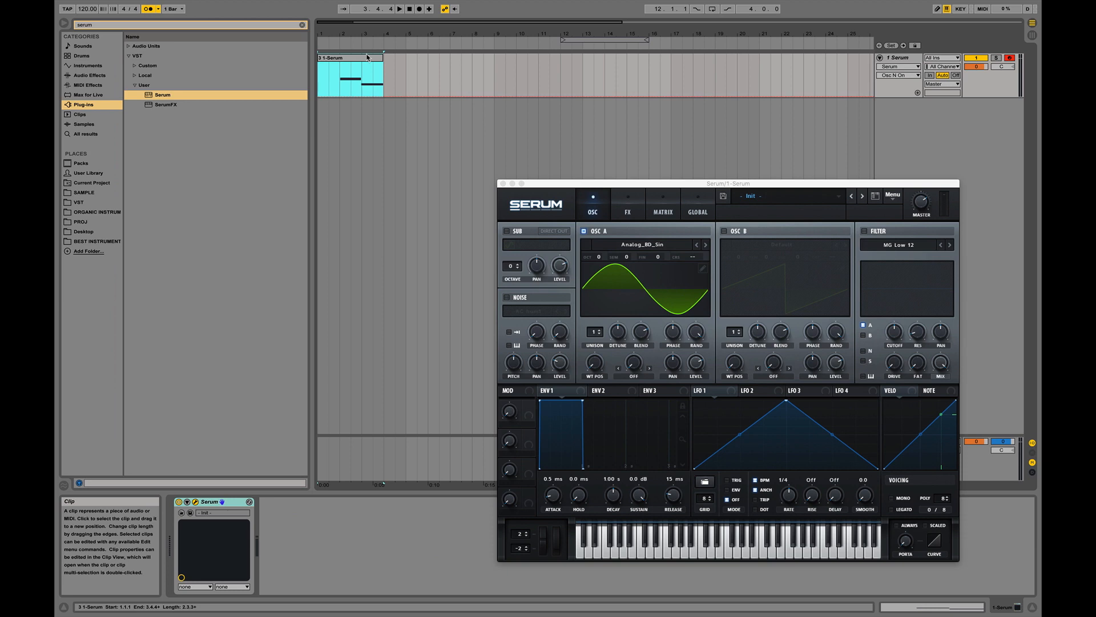
key(Delete)
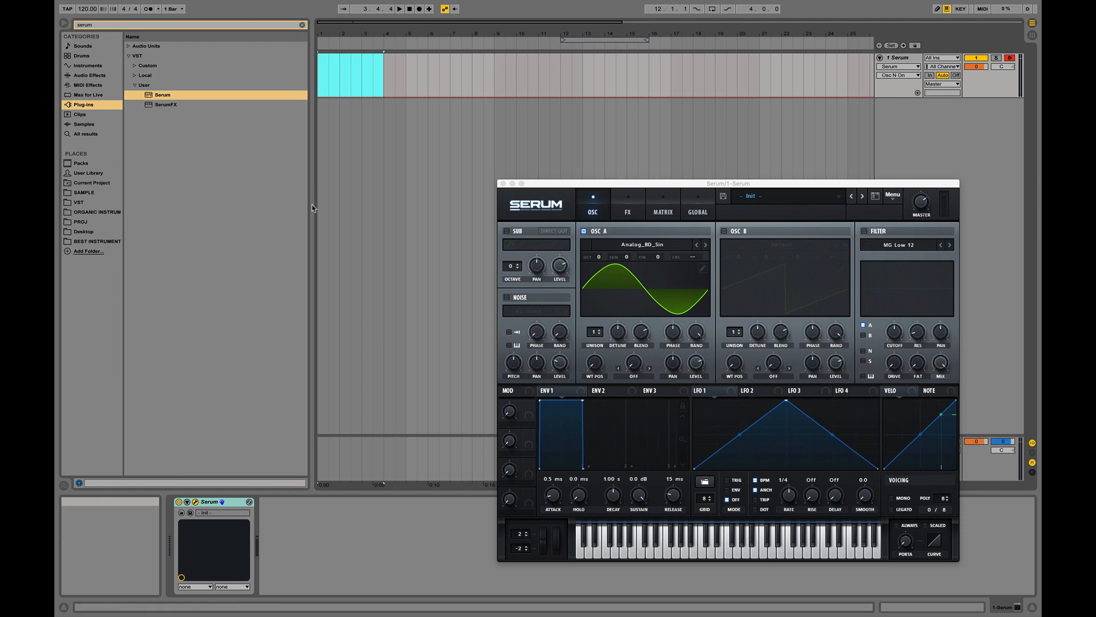
- Bring bass.mid from the free download folder in Finder onto the Serum track at bar 1 and play it back
key(ctrl+Left)
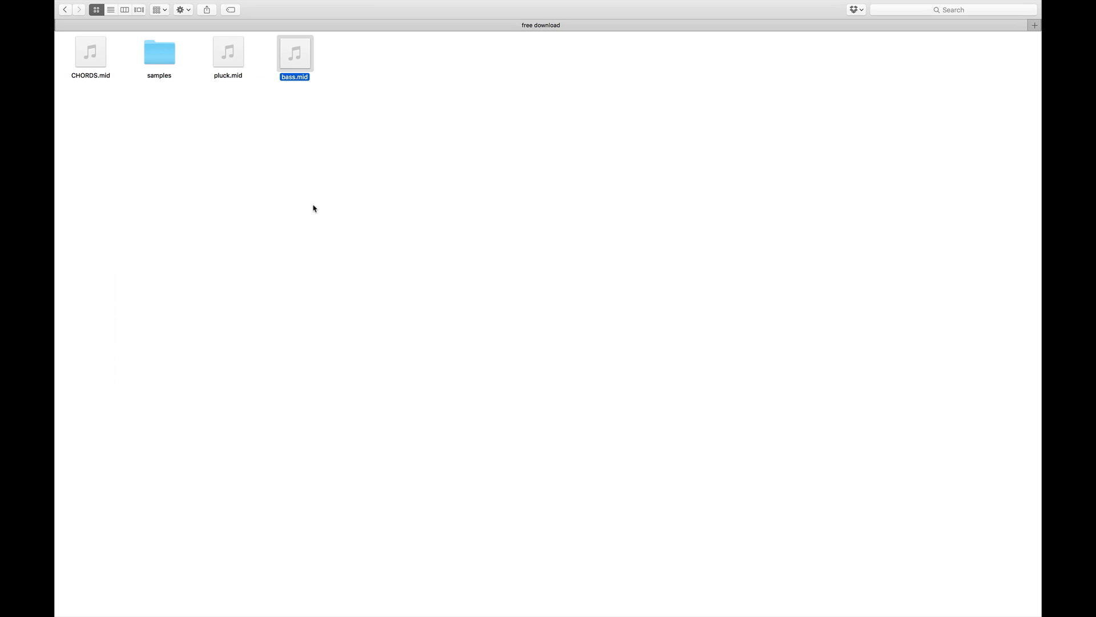
click(313, 208)
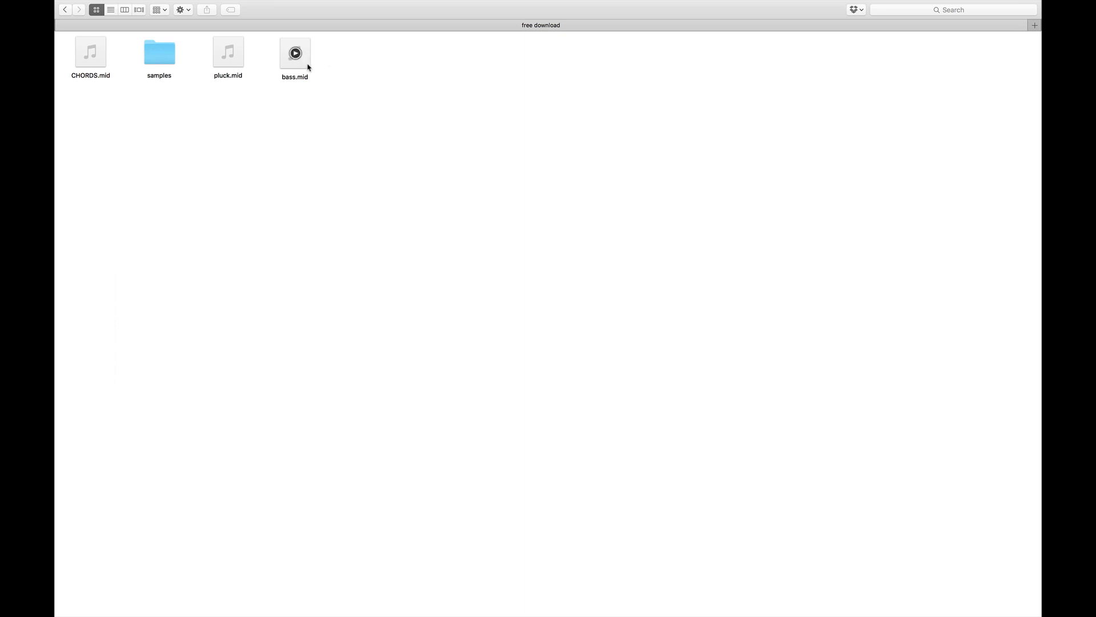
mouse_move(308, 65)
mouse_move(307, 64)
mouse_down()
mouse_move(363, 85)
mouse_move(320, 70)
mouse_up()
key(ctrl+Right)
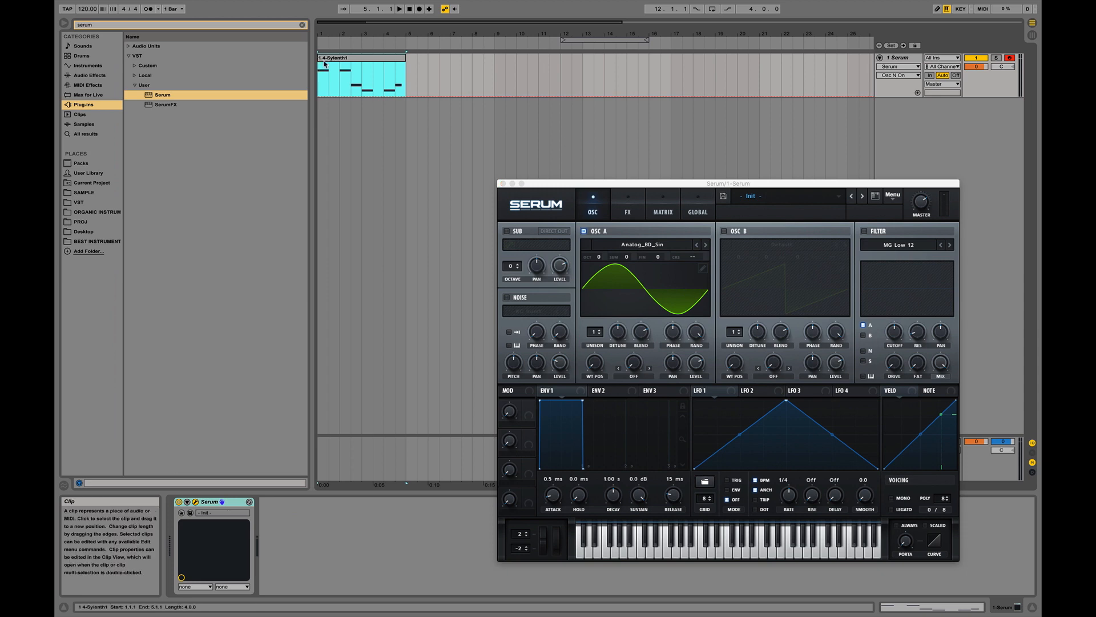
key(space)
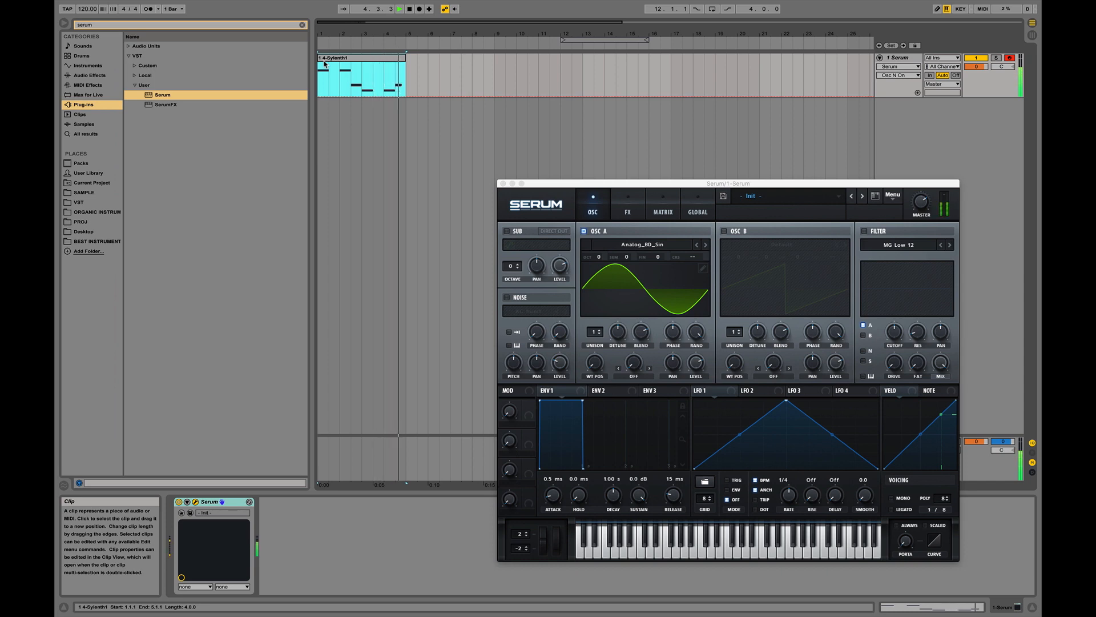
key(space)
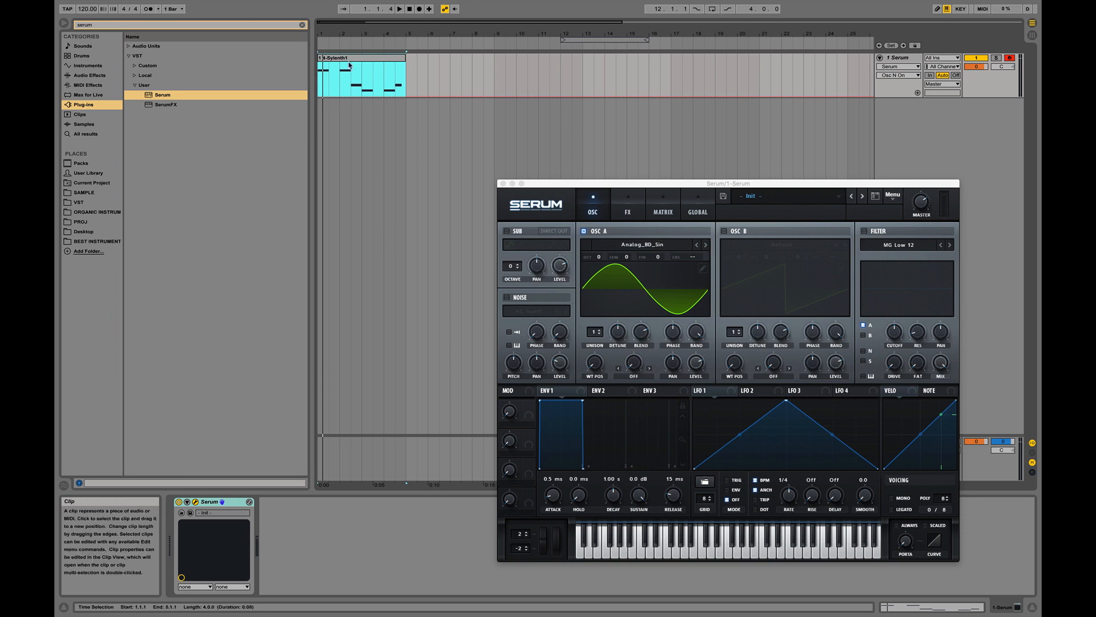
- Rename the imported MIDI clip on the Serum track as BASS
key(super+r)
text(BAS)
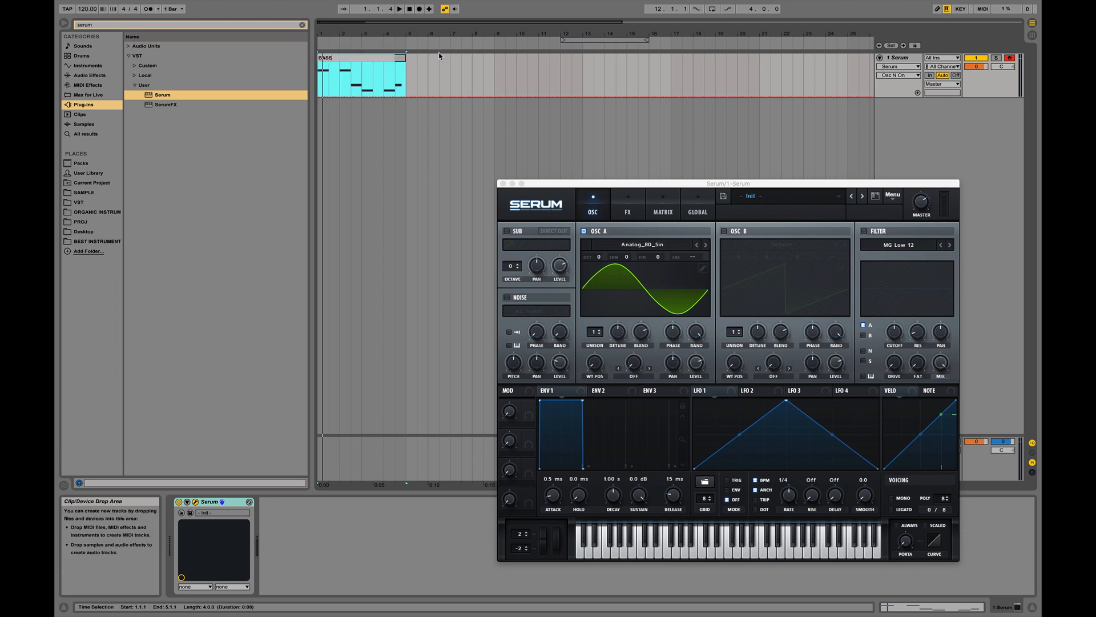
click(376, 64)
- Set the arrangement loop to the four-bar BASS clip and play the looped section
click(357, 59)
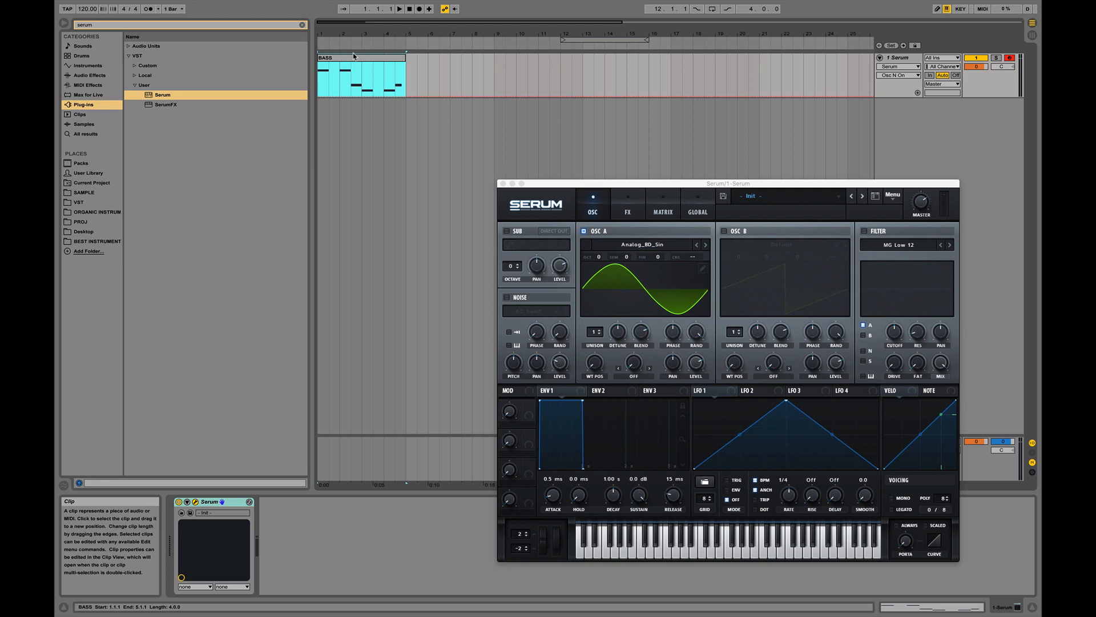
key(super+l)
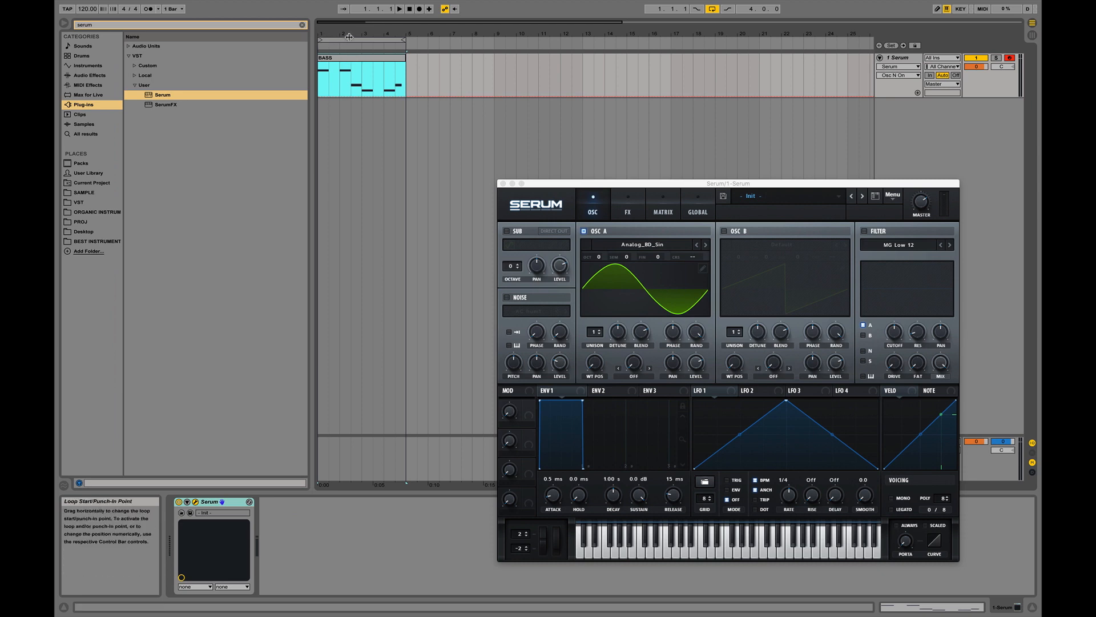
click(351, 39)
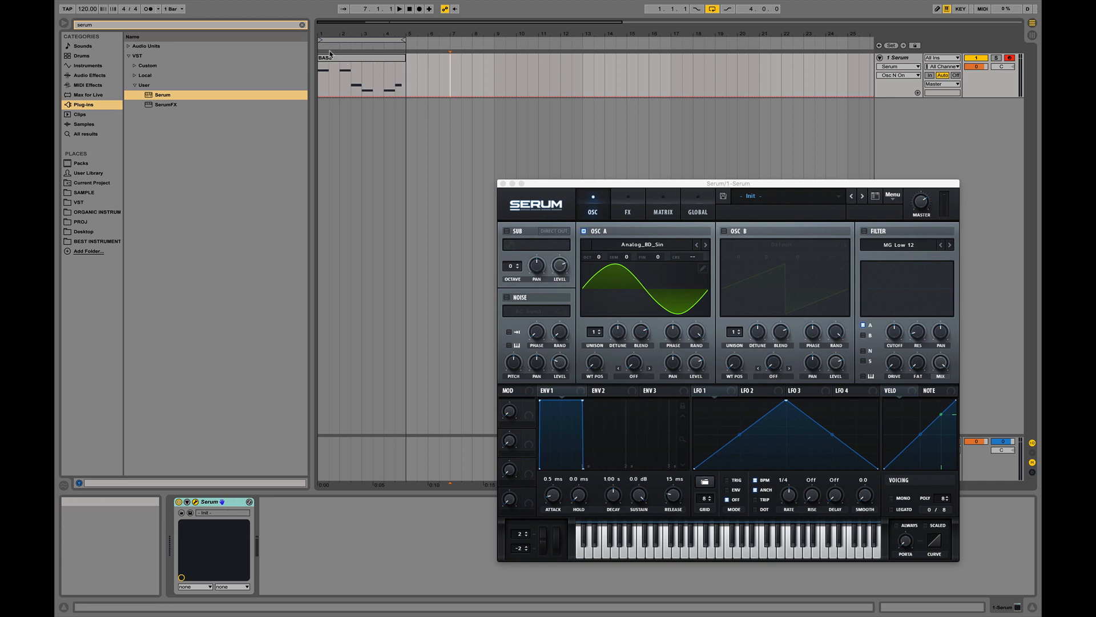
click(329, 59)
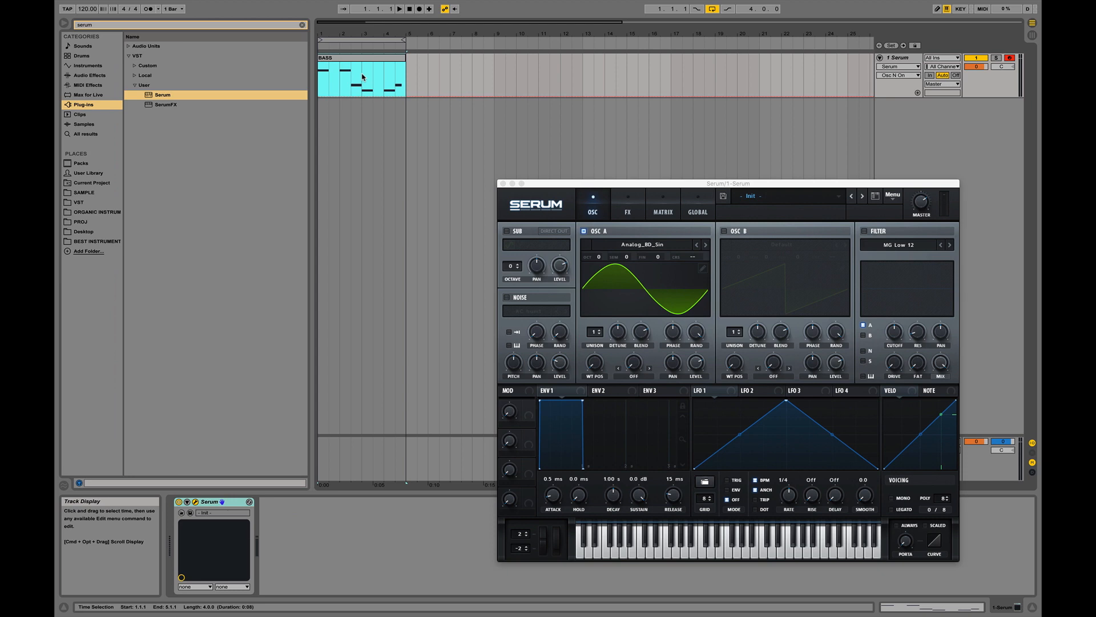
key(space)
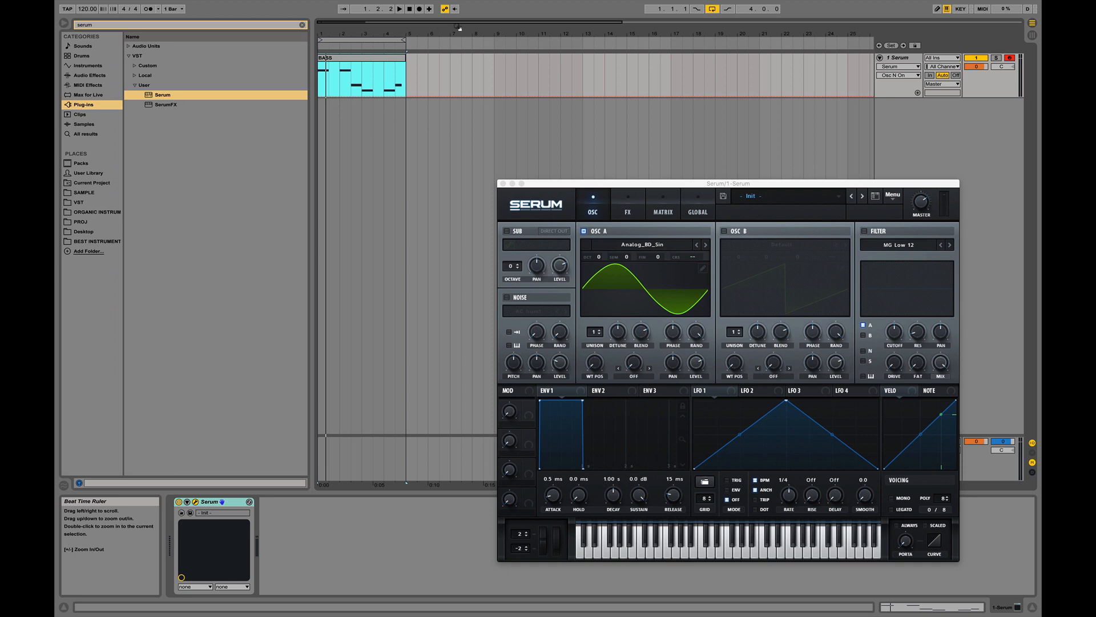
- Zoom the arrangement timeline in on the BASS clip and close the Serum plug-in window
click(341, 29)
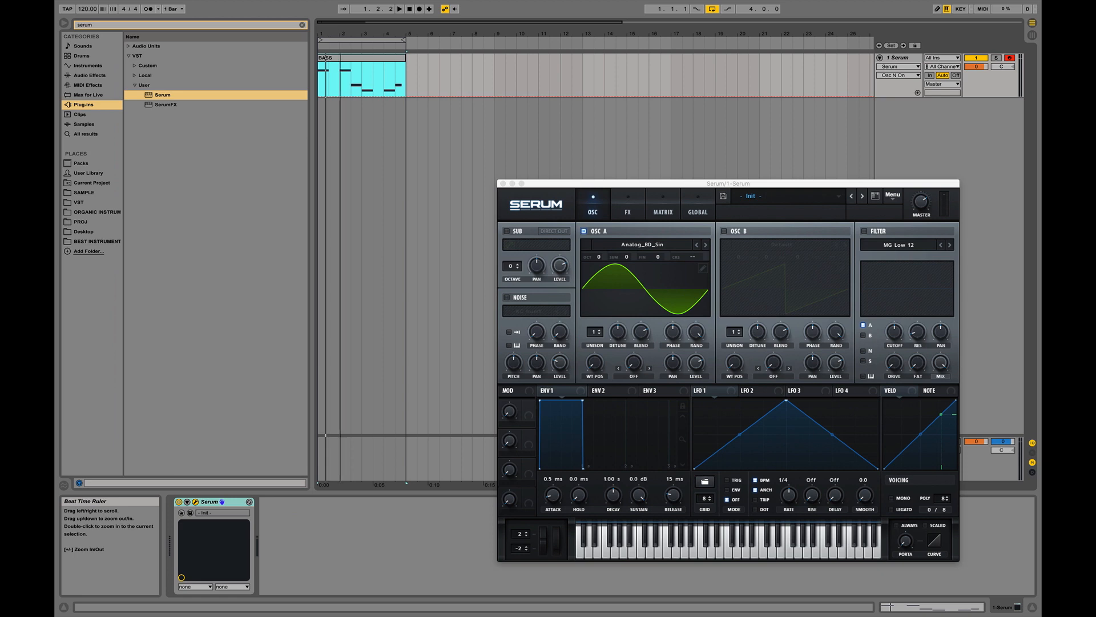
drag(341, 32, 456, 31)
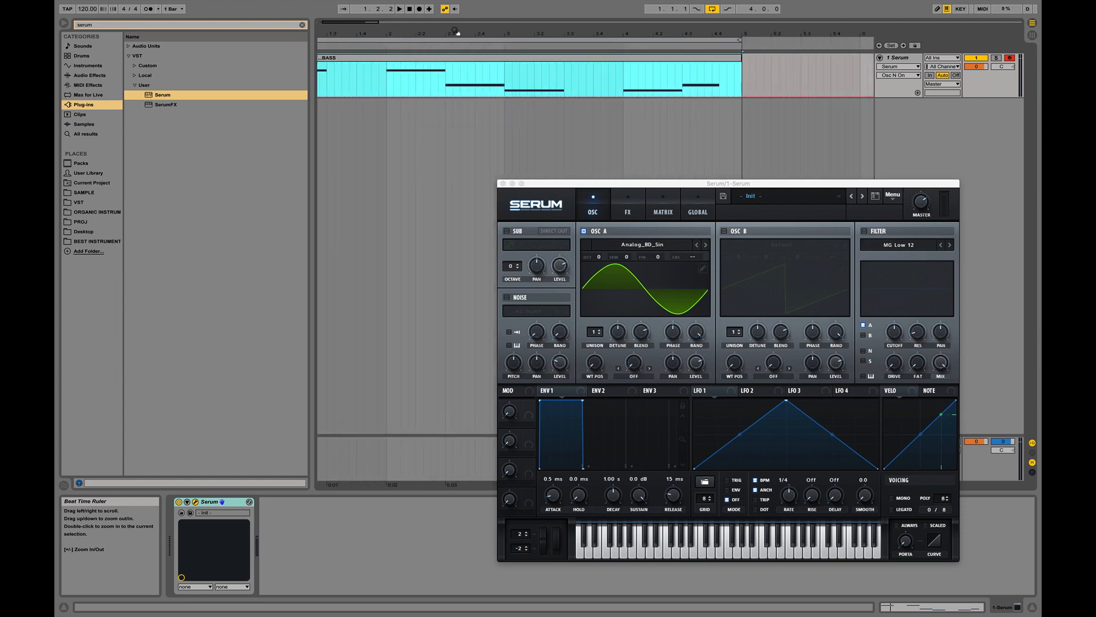
drag(456, 31, 516, 31)
click(320, 79)
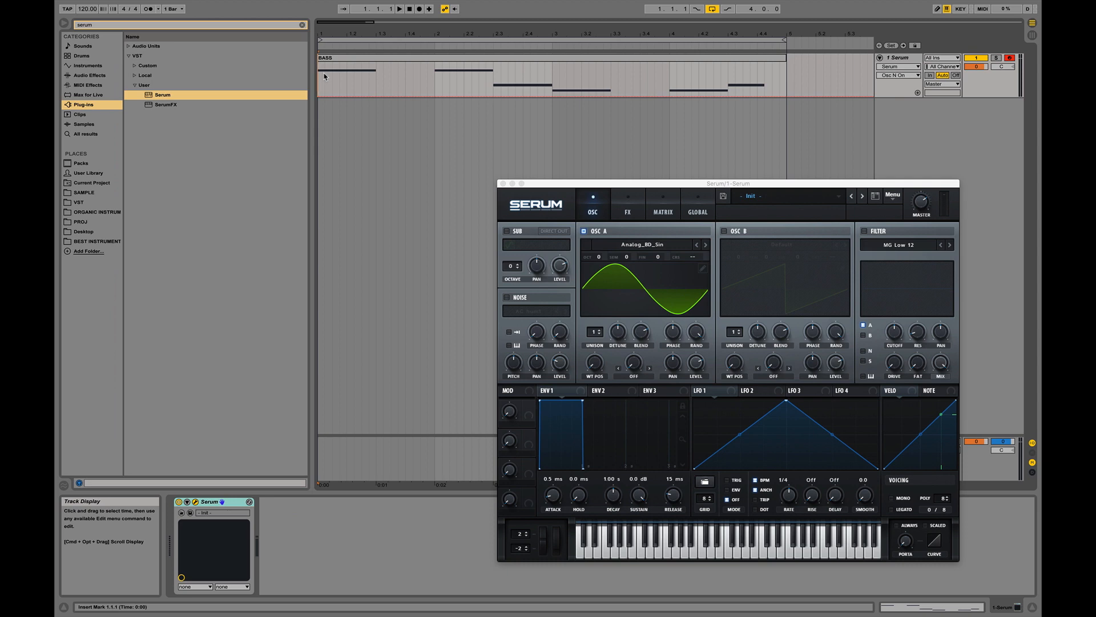
click(503, 184)
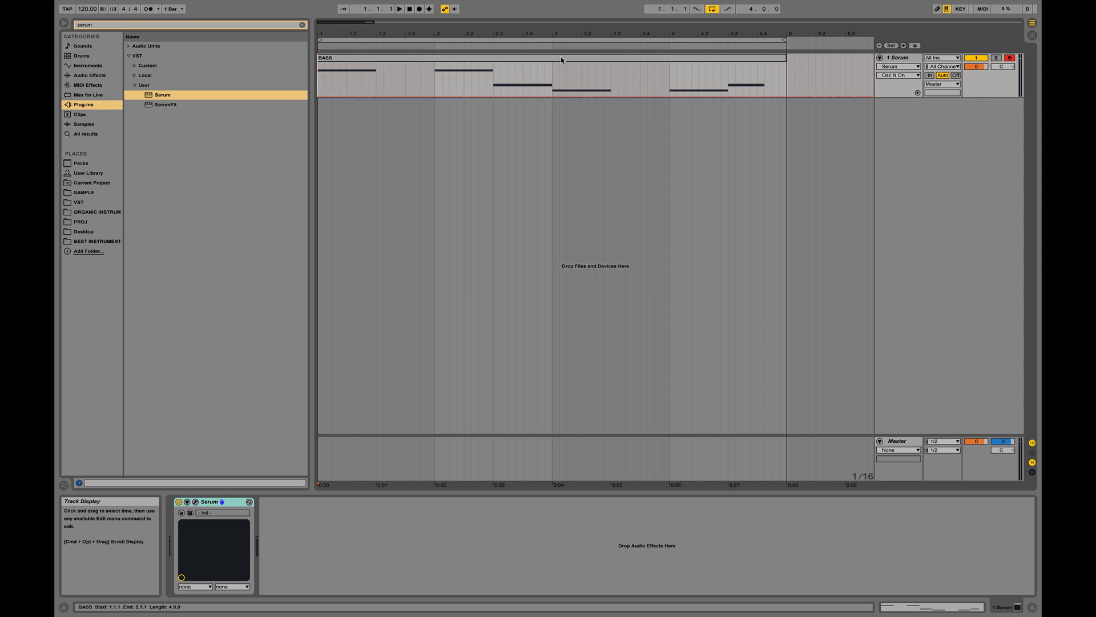
- Show the BASS clip's notes in the MIDI note editor
click(525, 61)
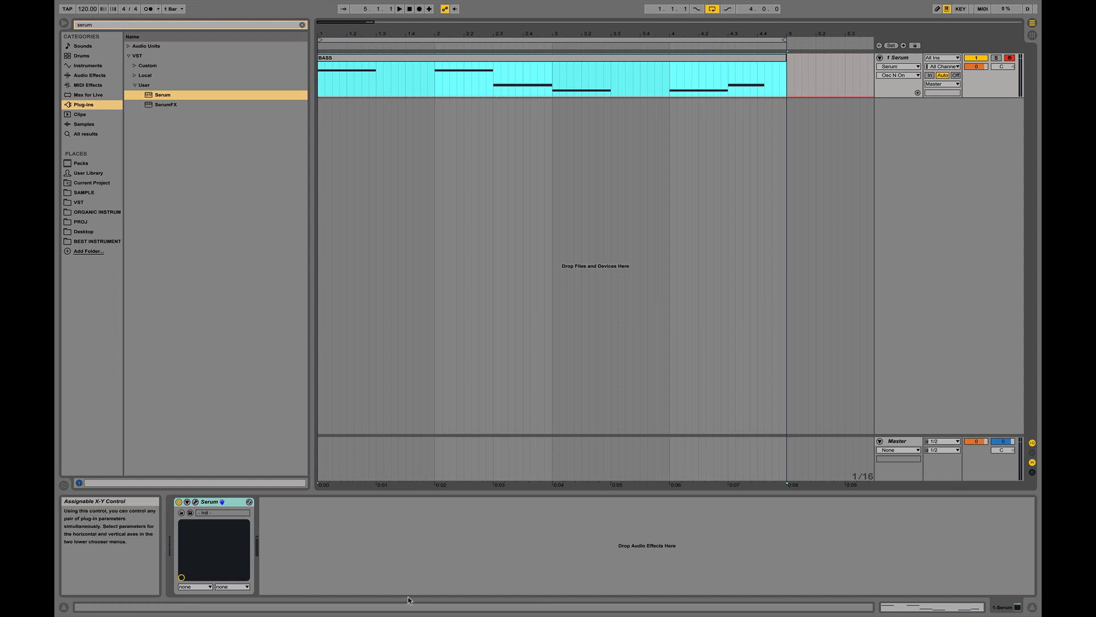
click(930, 610)
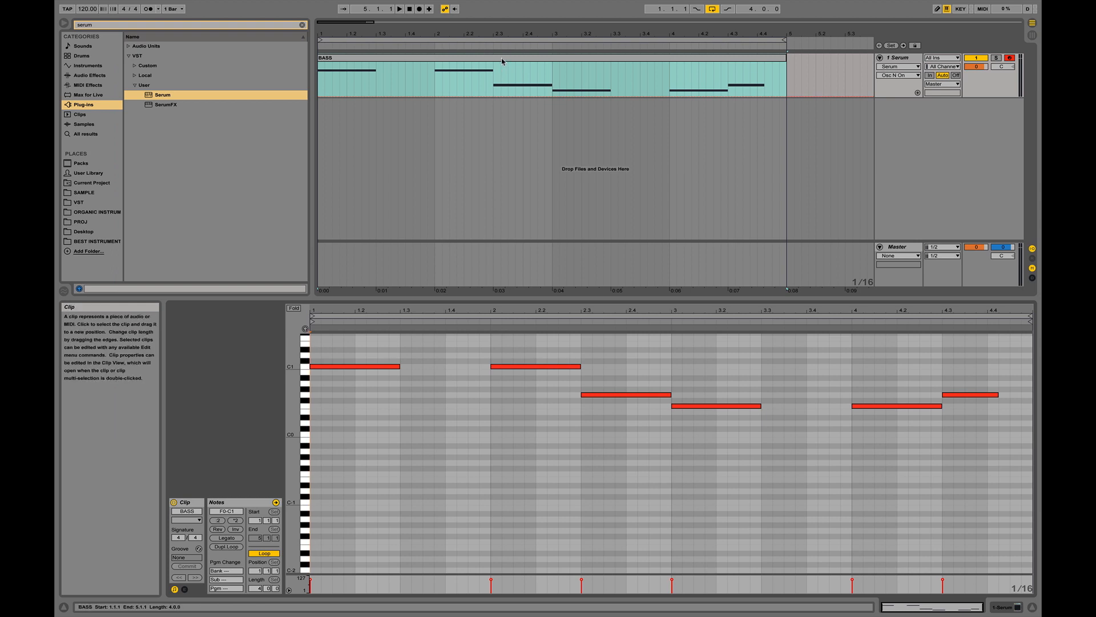
click(808, 75)
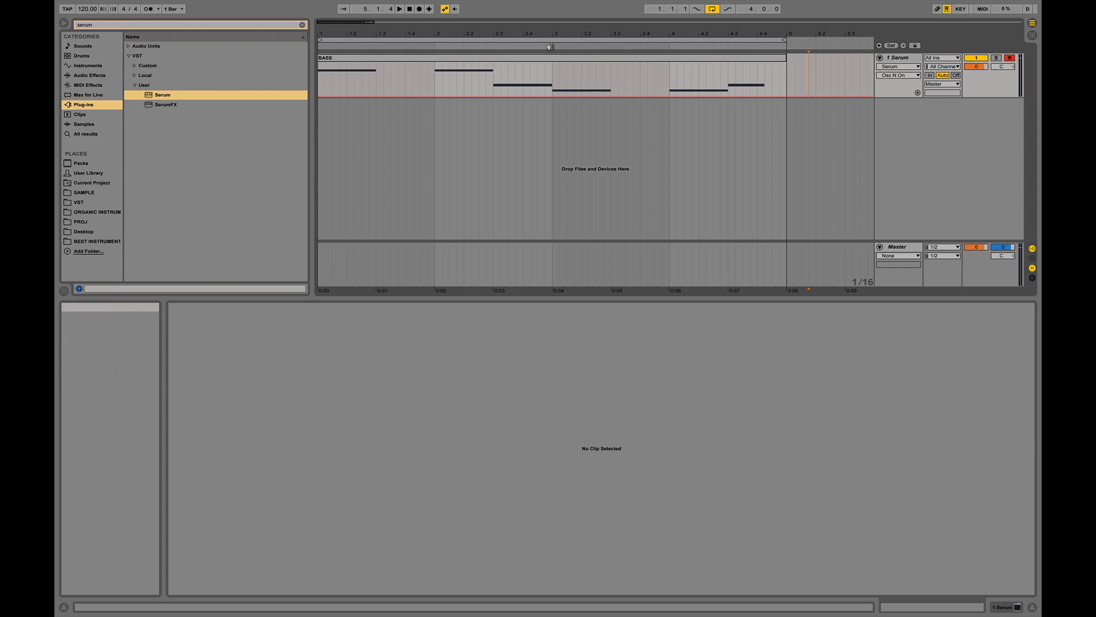
click(540, 62)
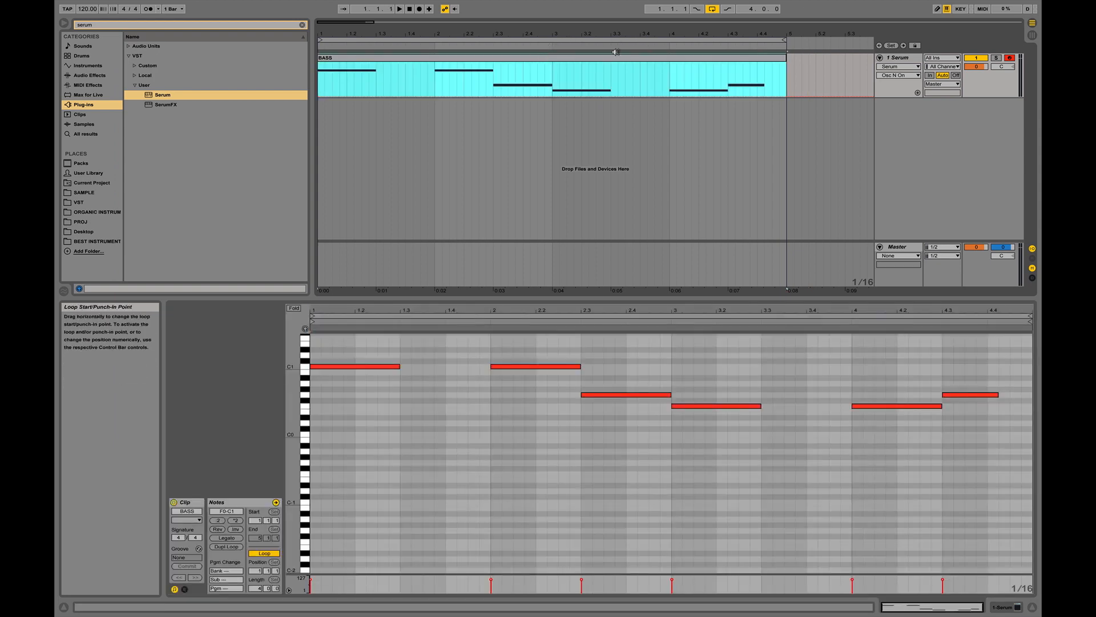
- Compare the Serum track's device view with the BASS clip's note view, finishing with the clip's notes open
click(1009, 609)
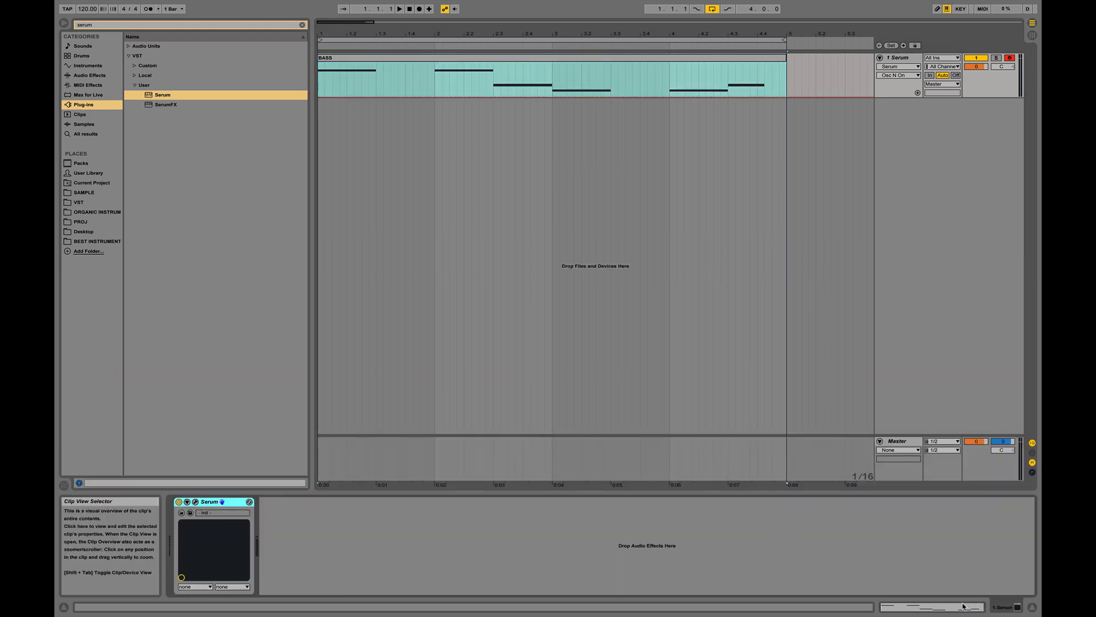
click(1002, 609)
click(1000, 609)
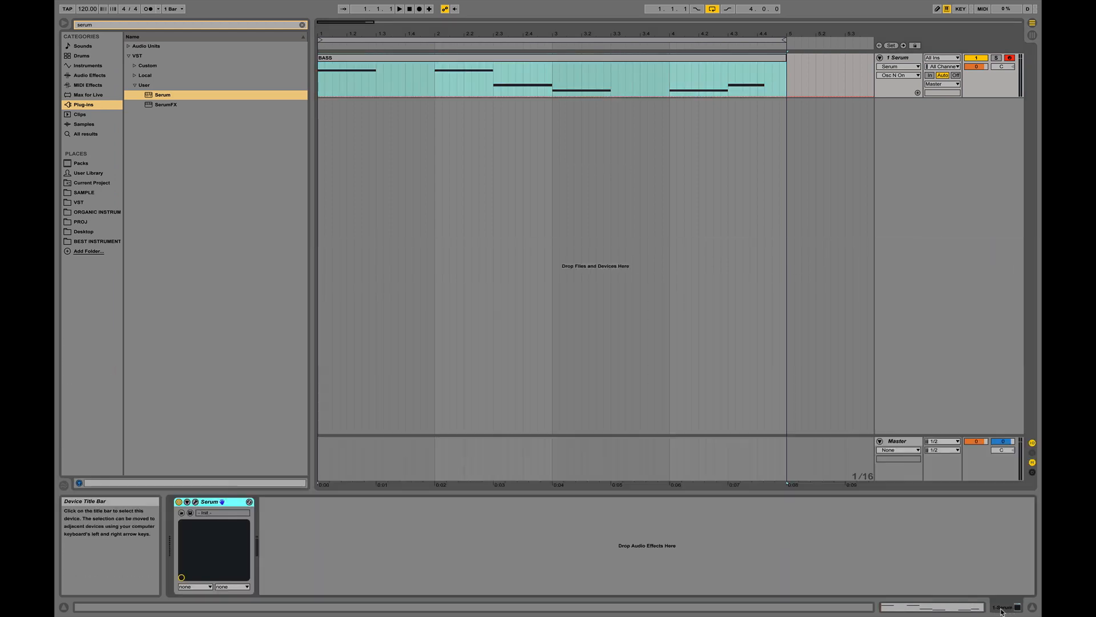
click(969, 607)
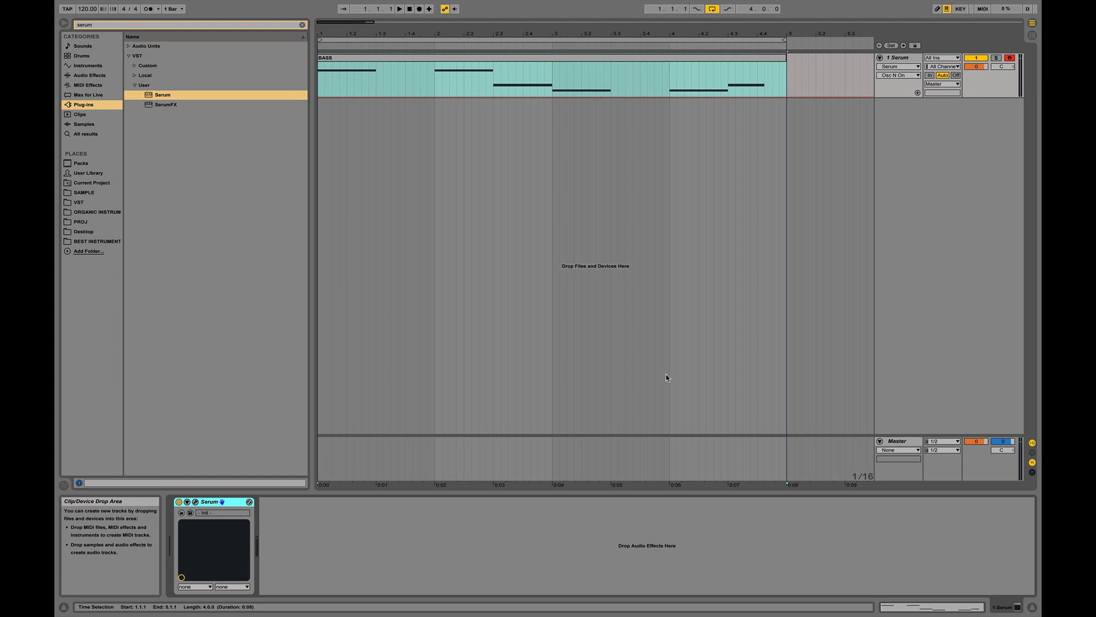
key(Tab)
key(Tab)
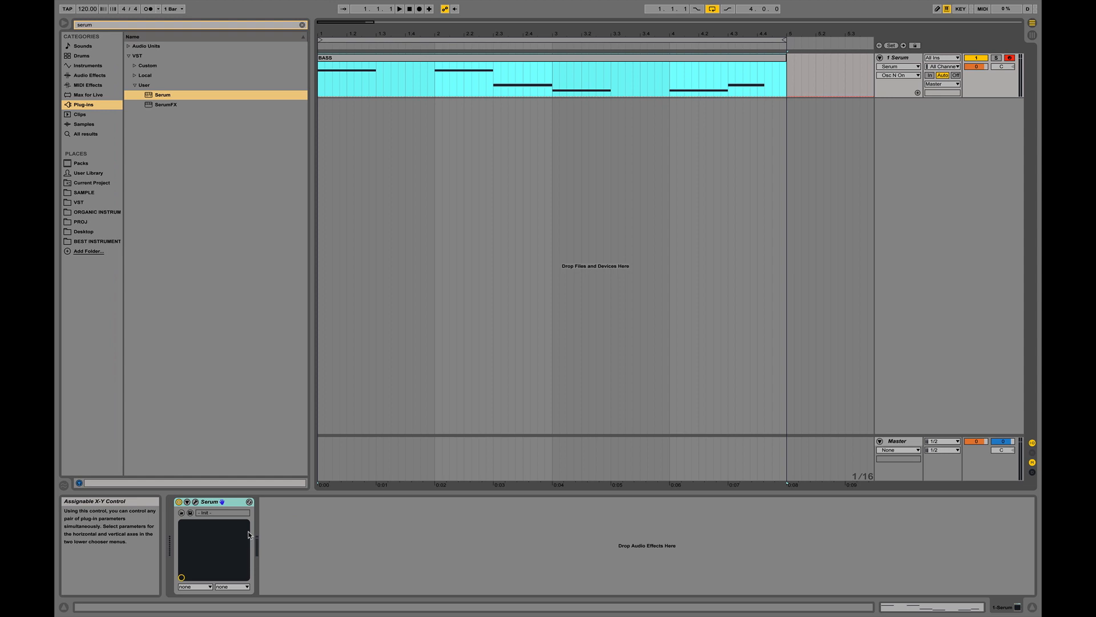
key(shift+Tab)
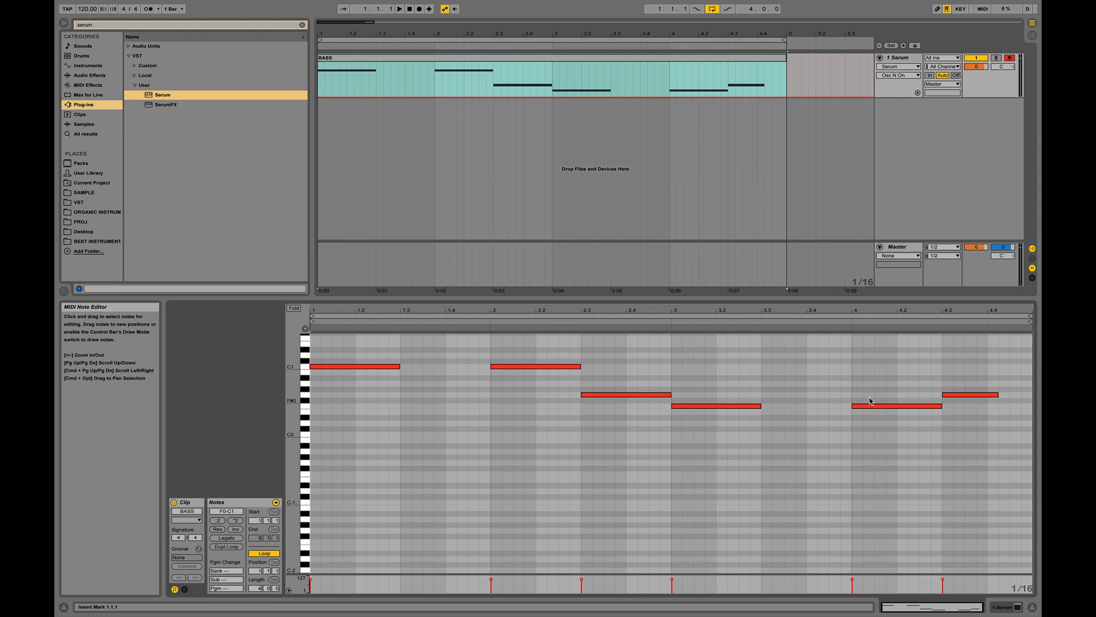
key(shift+Tab)
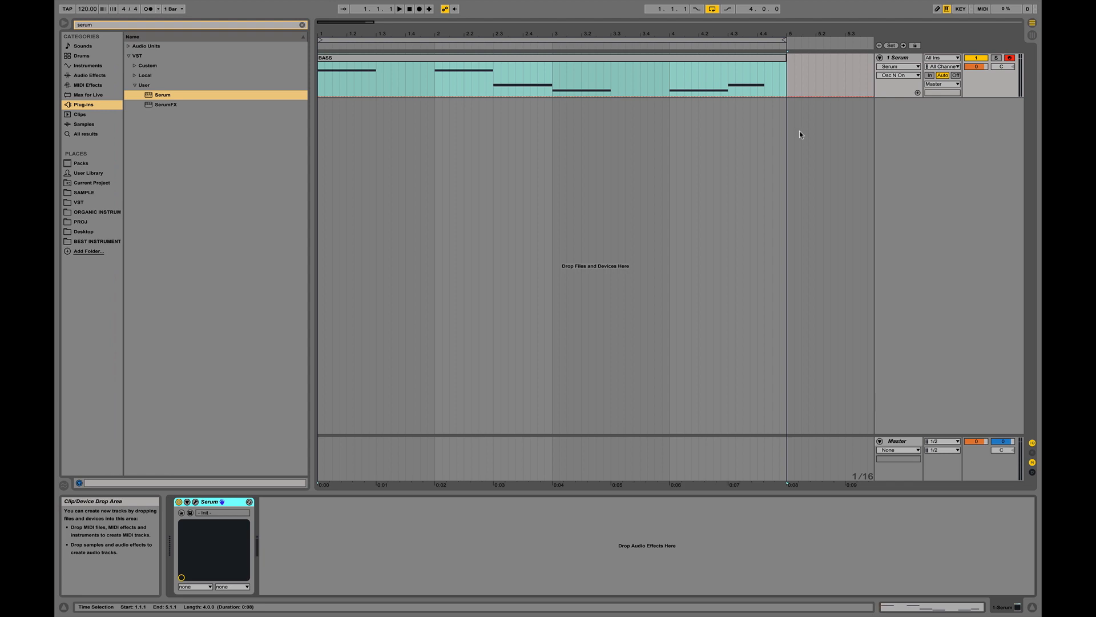
key(shift+Tab)
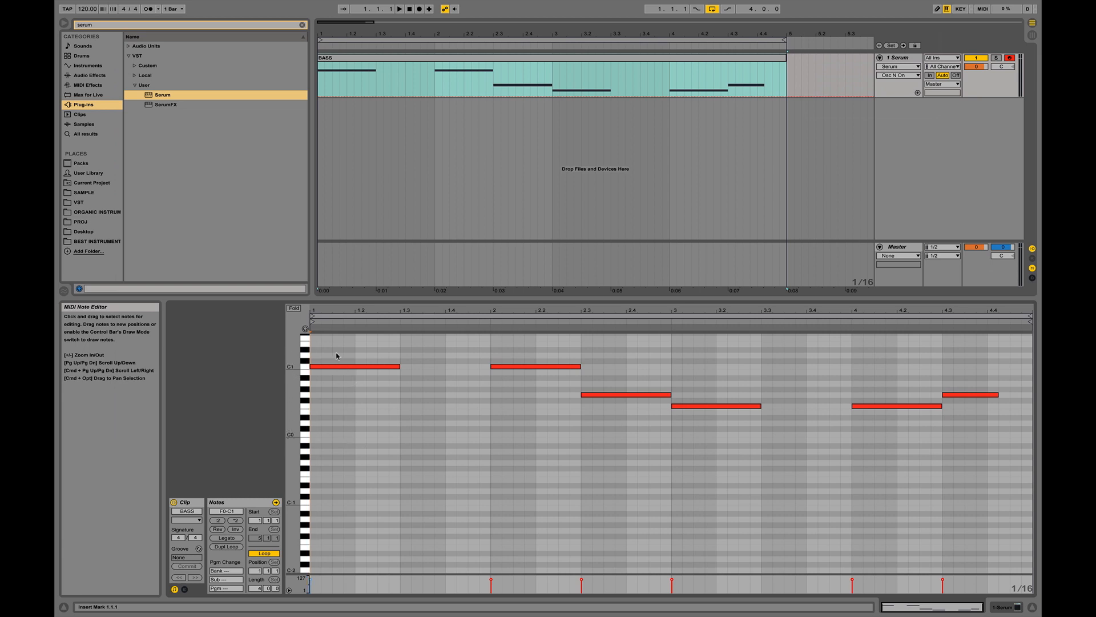
- Fold the note editor to the pitches the BASS clip uses, unfold it, and enlarge the note rows until their names are readable
click(293, 309)
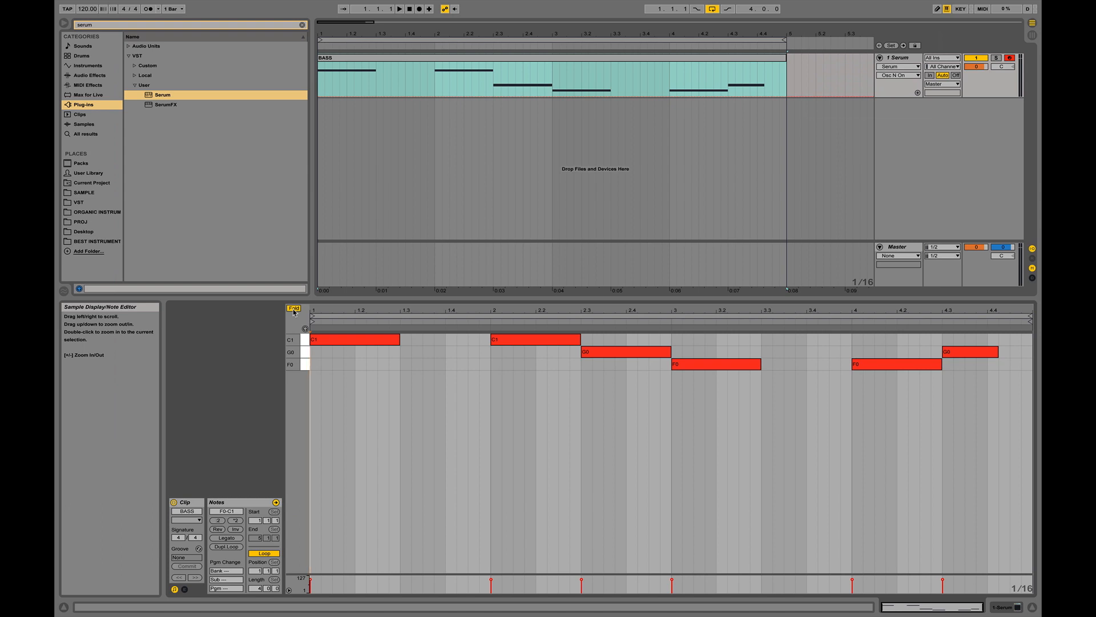
click(294, 309)
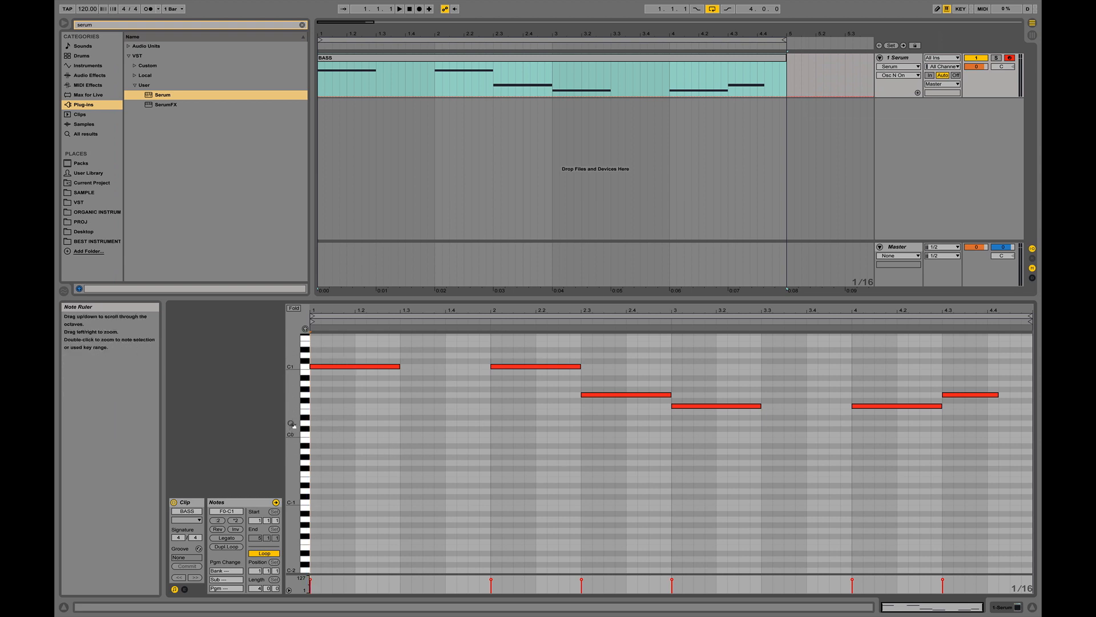
drag(293, 398, 297, 398)
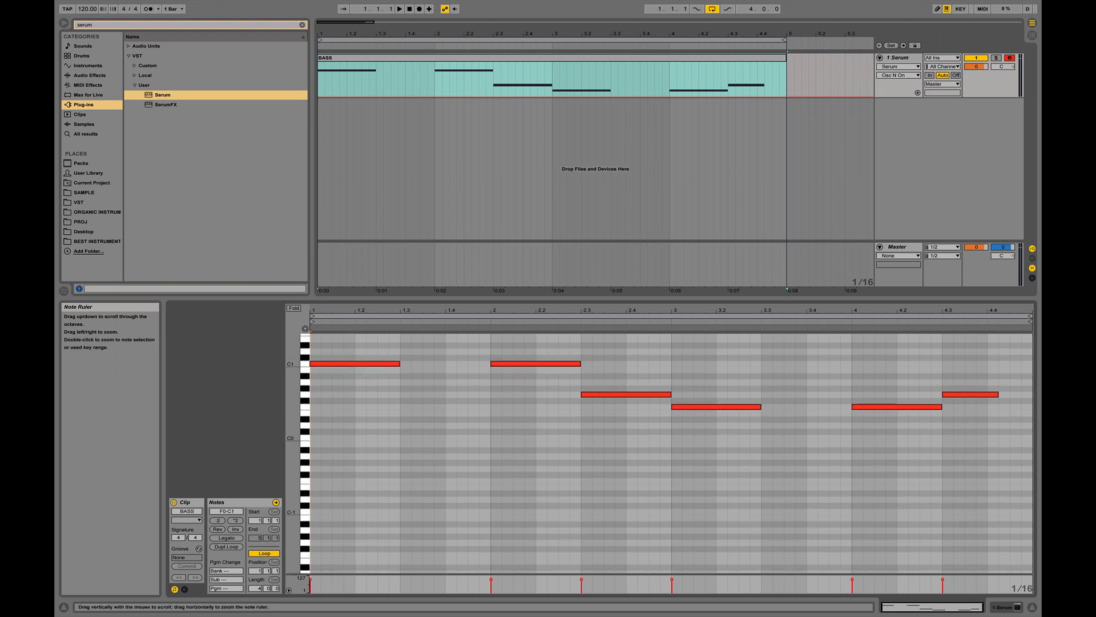
mouse_move(292, 366)
mouse_down()
mouse_move(315, 374)
mouse_move(293, 400)
mouse_move(237, 418)
mouse_move(300, 412)
mouse_move(293, 362)
mouse_up()
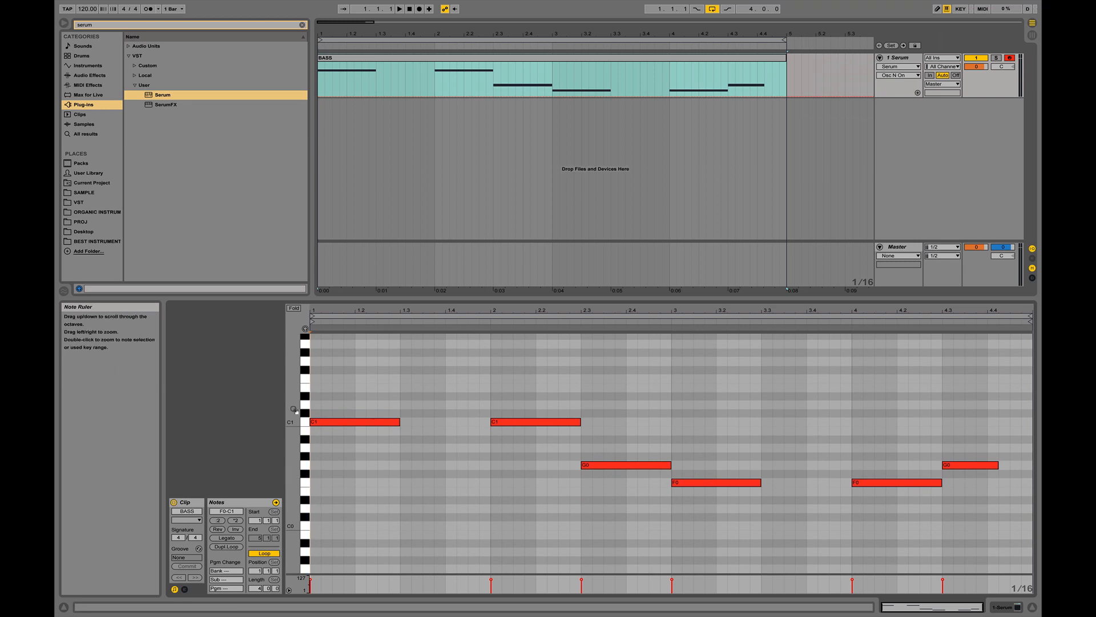
mouse_move(294, 410)
mouse_down()
mouse_move(294, 325)
mouse_move(294, 493)
mouse_move(294, 408)
mouse_up()
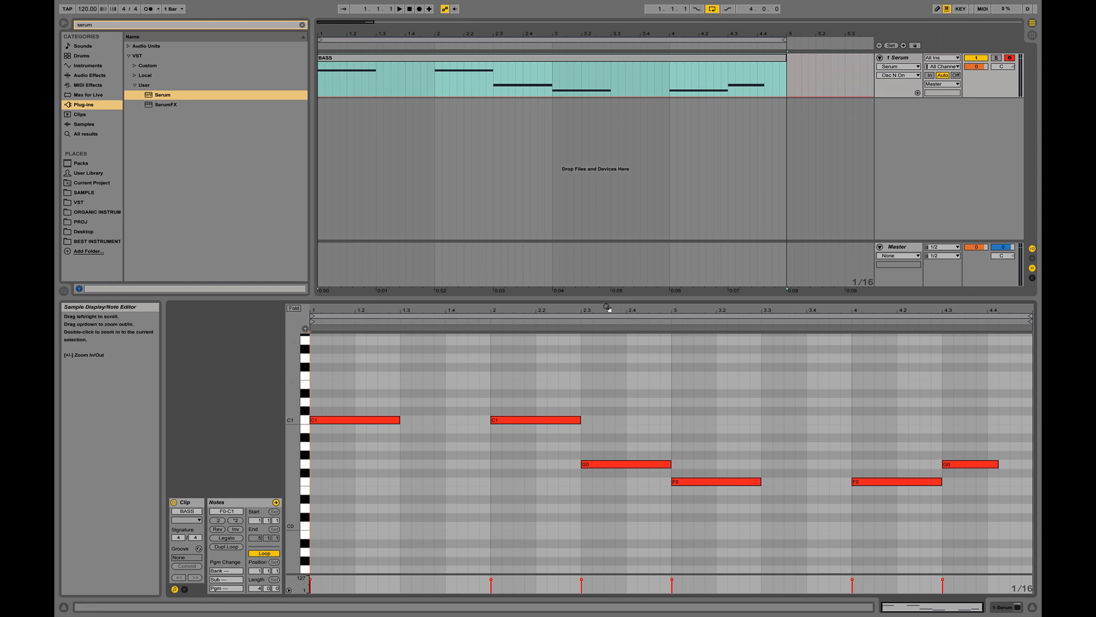
- Select the first C1 note in the BASS clip and examine its end against a finer timing grid
mouse_move(615, 309)
mouse_down()
mouse_move(580, 320)
mouse_move(580, 342)
mouse_move(432, 365)
mouse_move(531, 364)
mouse_move(615, 308)
mouse_up()
drag(590, 309, 620, 307)
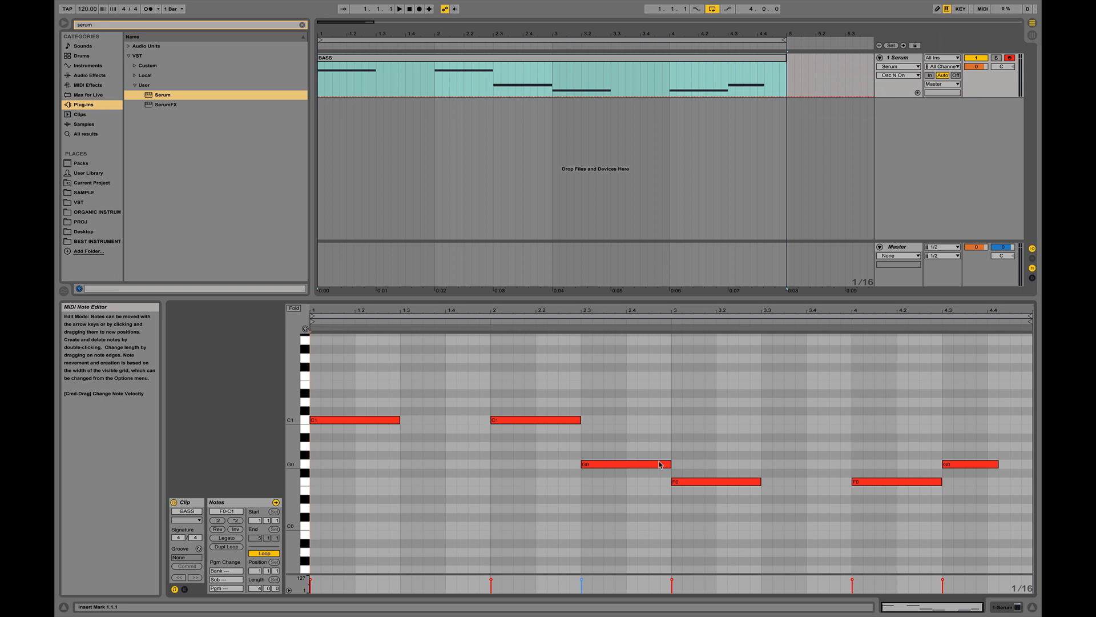
click(399, 420)
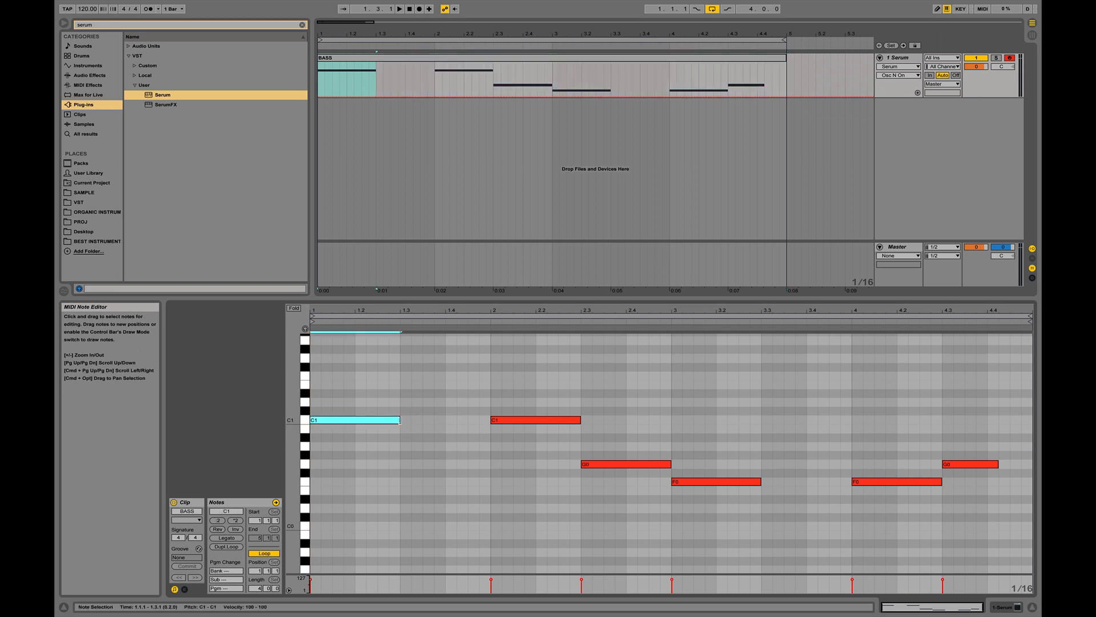
mouse_move(399, 421)
mouse_down()
mouse_move(451, 422)
mouse_move(355, 421)
mouse_move(397, 421)
mouse_up()
click(392, 376)
drag(394, 308, 423, 421)
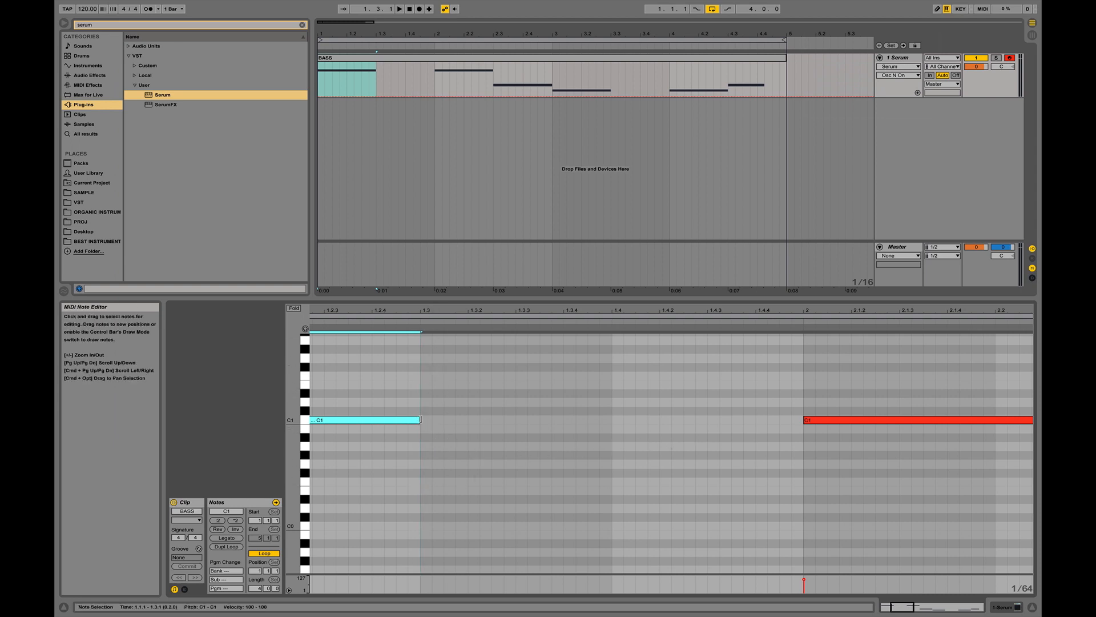
mouse_move(421, 420)
mouse_down()
mouse_move(481, 419)
mouse_move(422, 426)
mouse_up()
drag(403, 311, 421, 265)
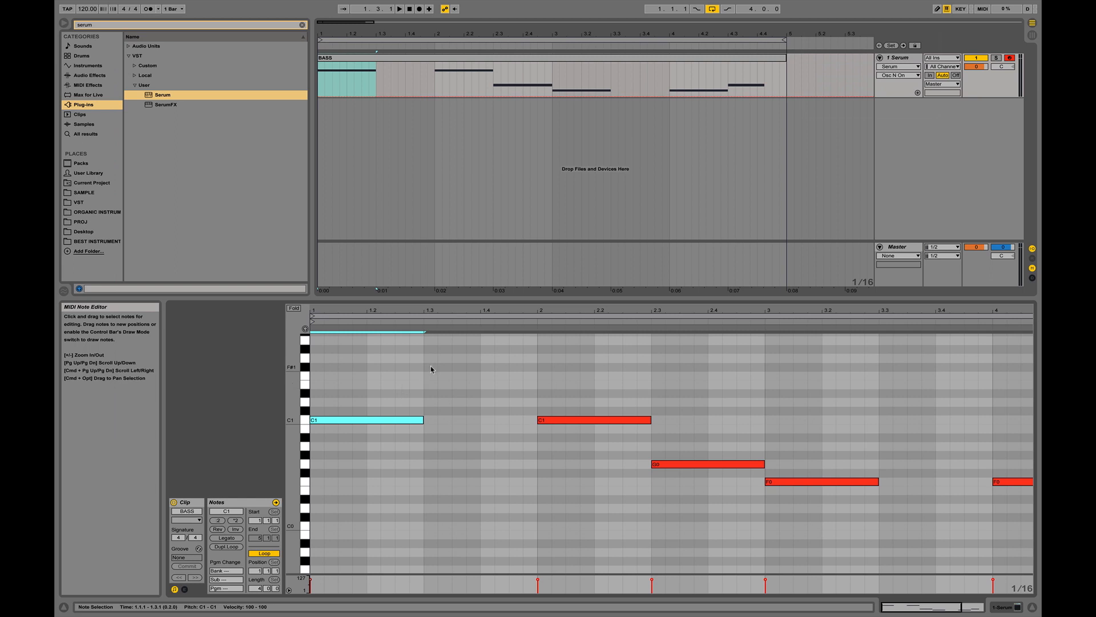
- Add a sixteenth-length F#1 note at 1.3 in the BASS clip and delete it again
click(440, 396)
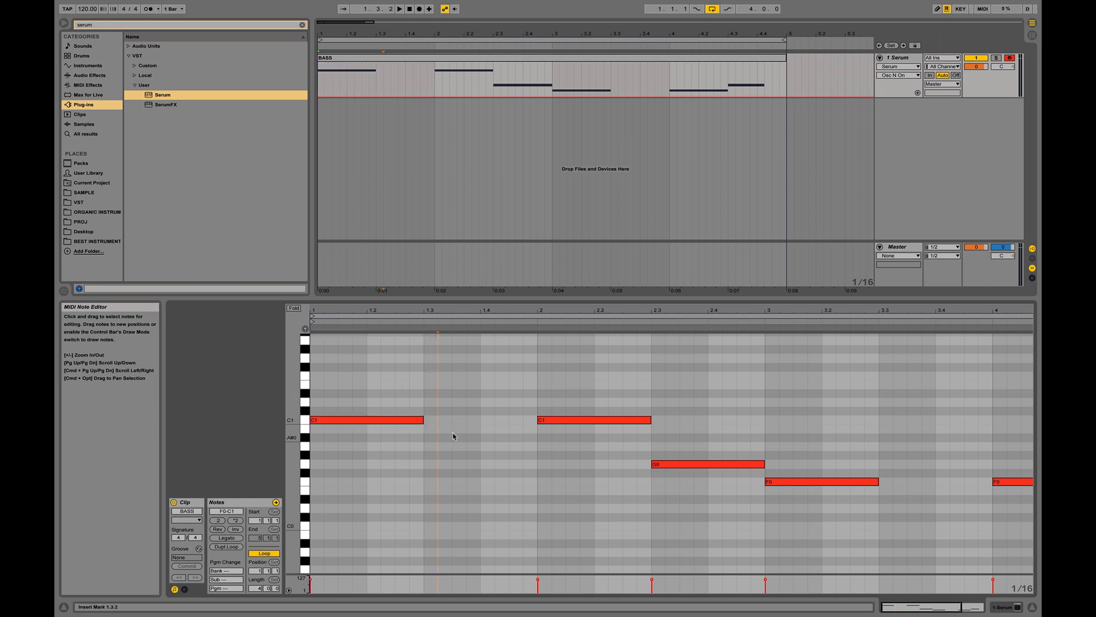
double_click(433, 369)
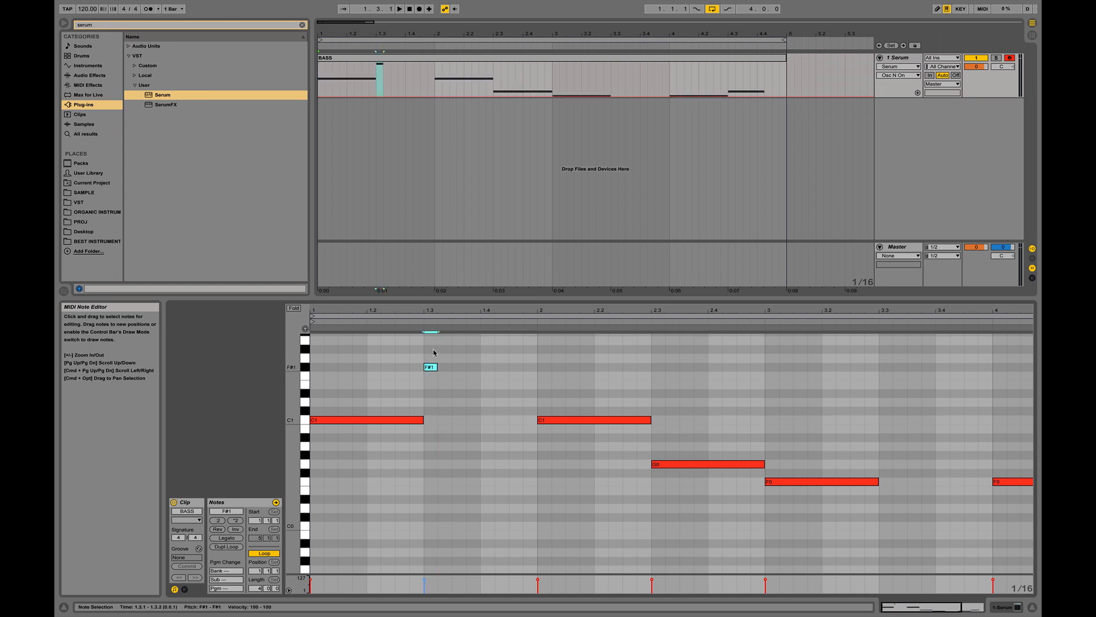
drag(431, 309, 464, 367)
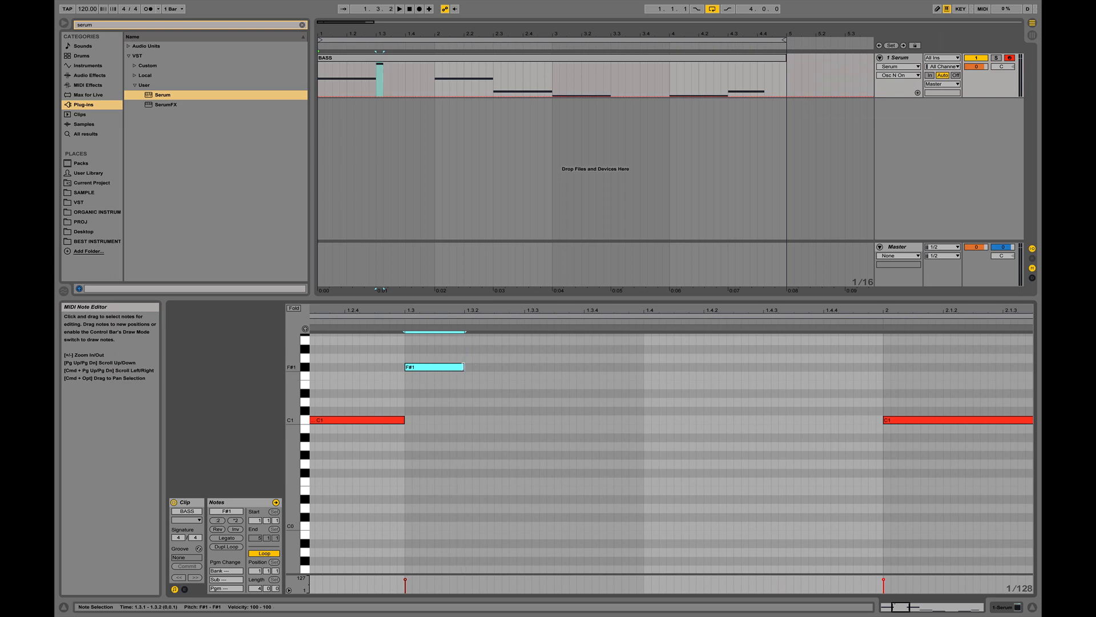
right_click(447, 370)
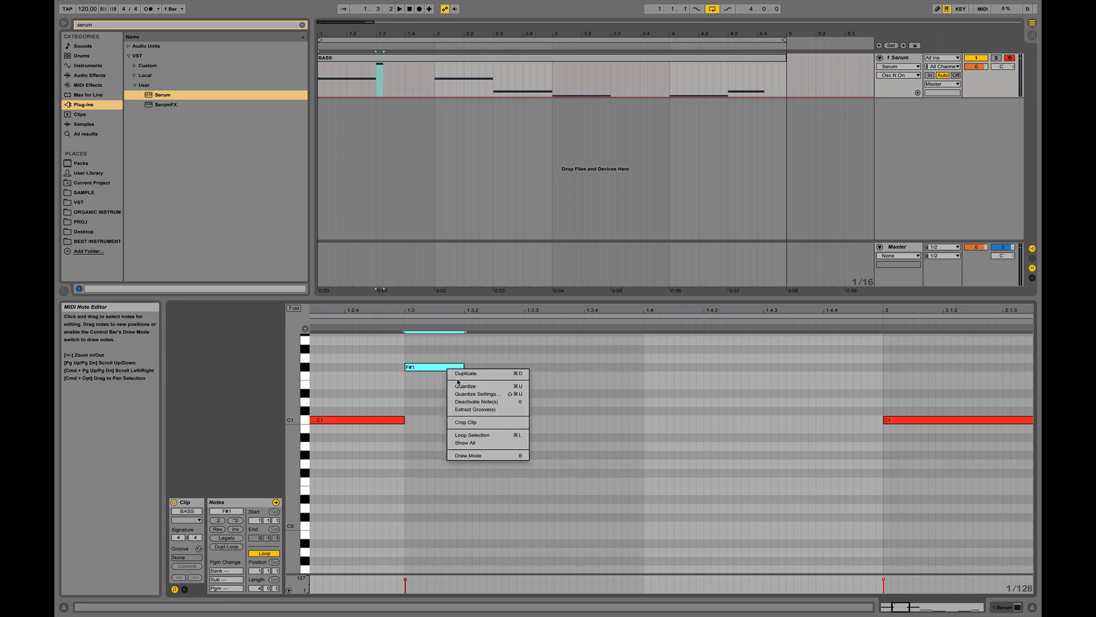
key(Escape)
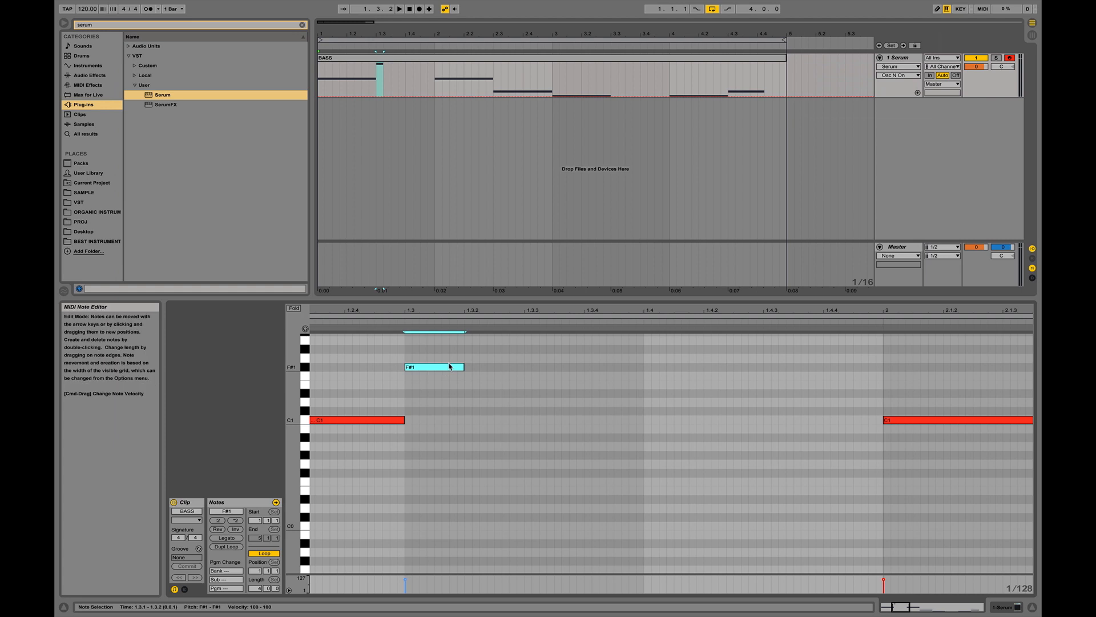
key(Delete)
drag(440, 311, 439, 248)
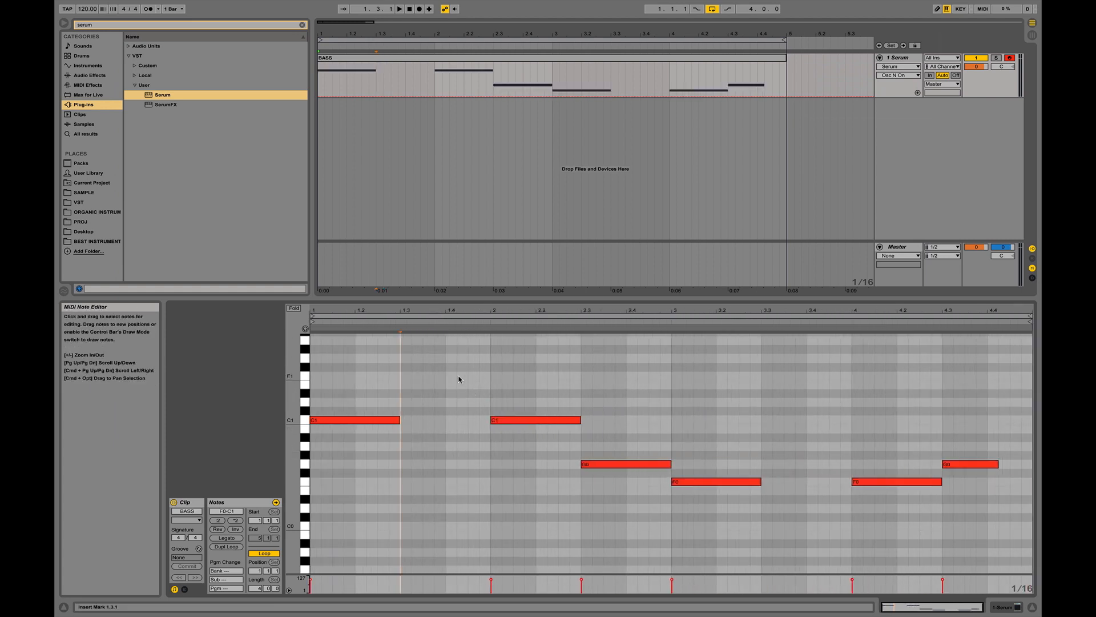
- Add a sixteenth-length G1 note at 1.3 in the BASS clip and remove it again
double_click(407, 358)
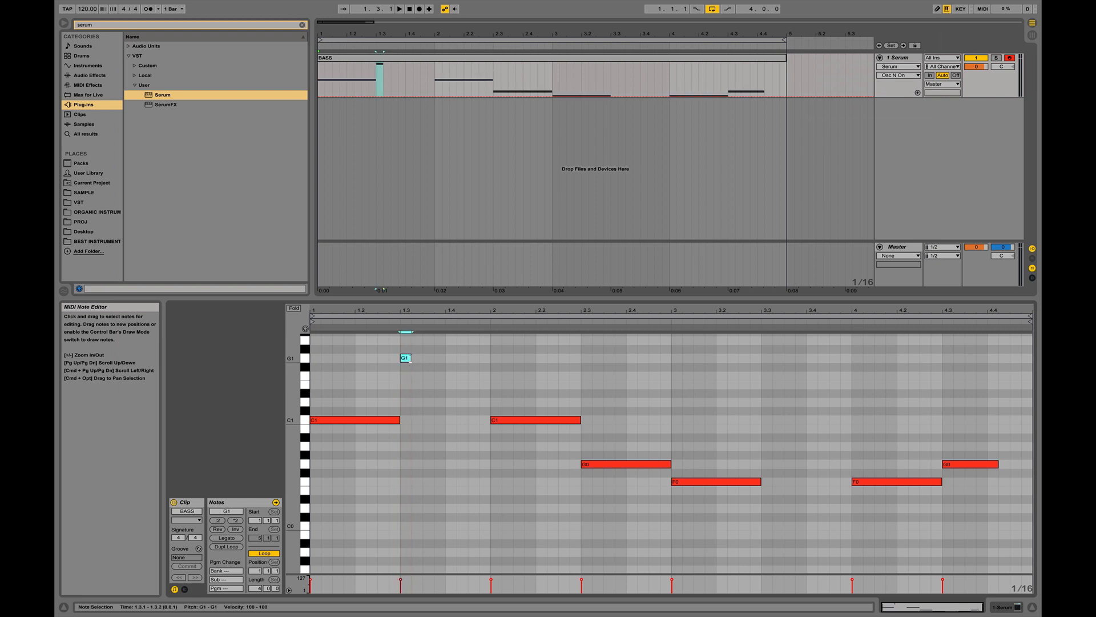
mouse_move(409, 359)
mouse_down()
mouse_move(466, 359)
mouse_move(411, 359)
mouse_up()
key(Delete)
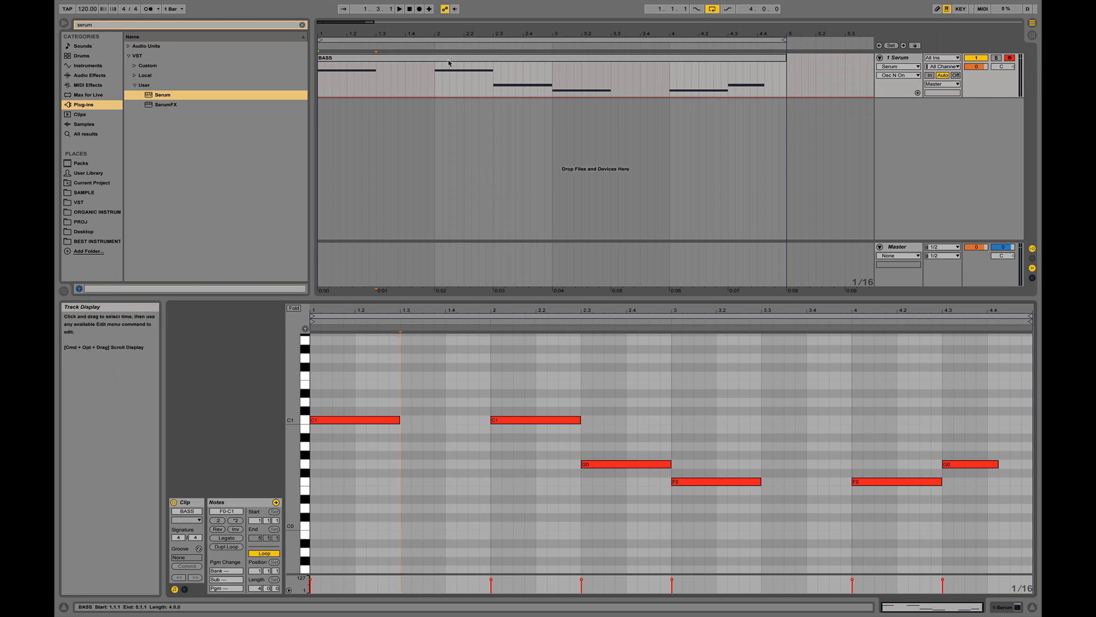
- Insert an empty four-bar MIDI clip on the Serum track from bar 5 to bar 9, directly after the BASS clip
drag(422, 33, 422, 6)
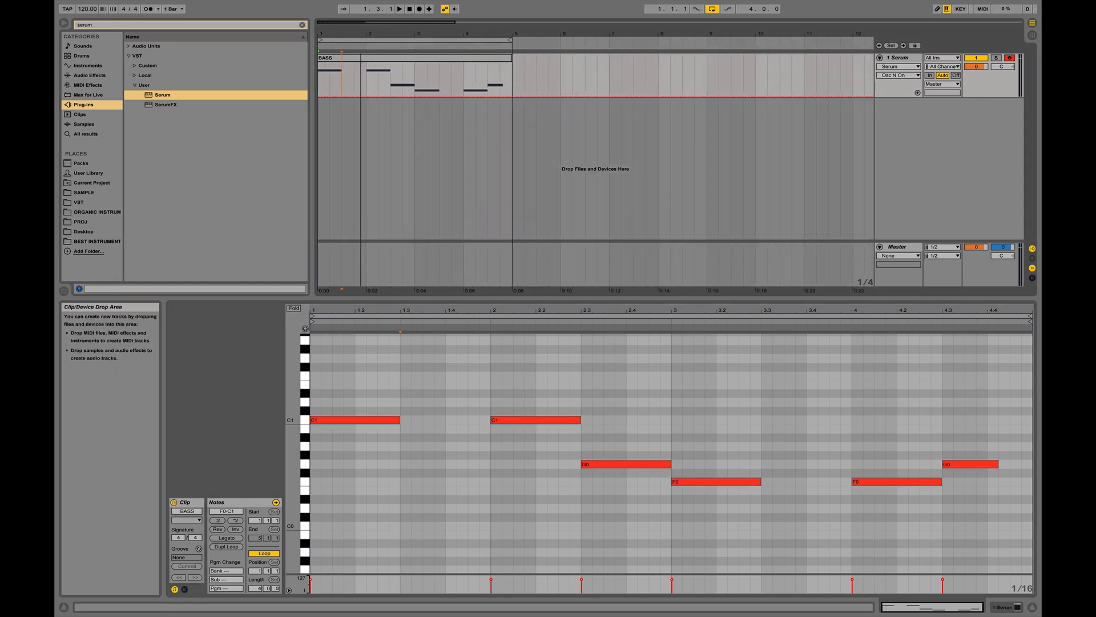
drag(361, 34, 359, 29)
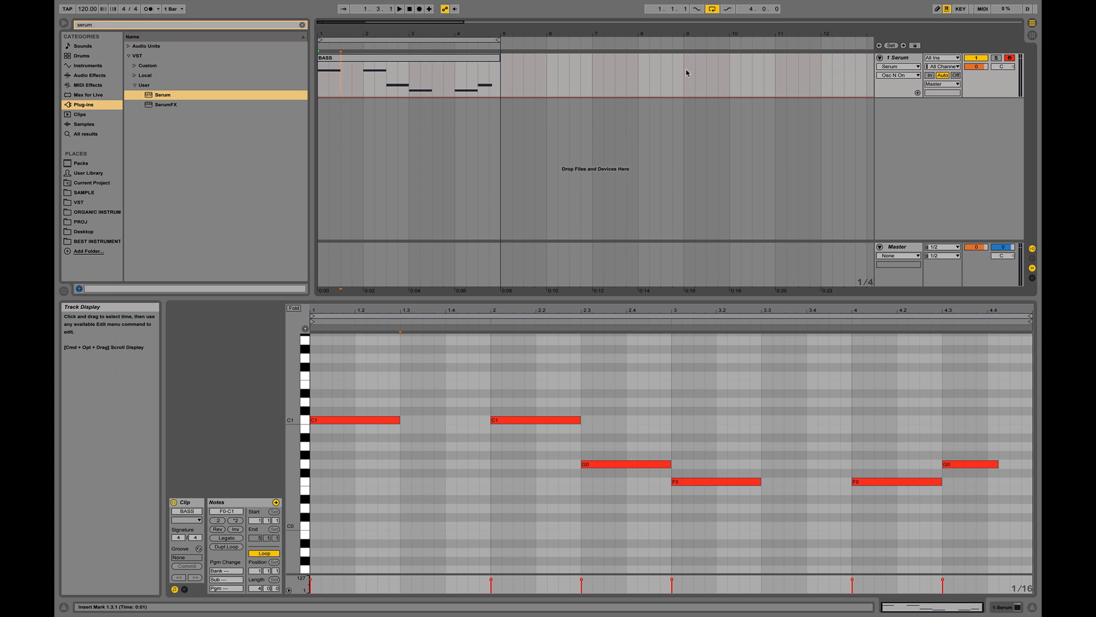
click(445, 382)
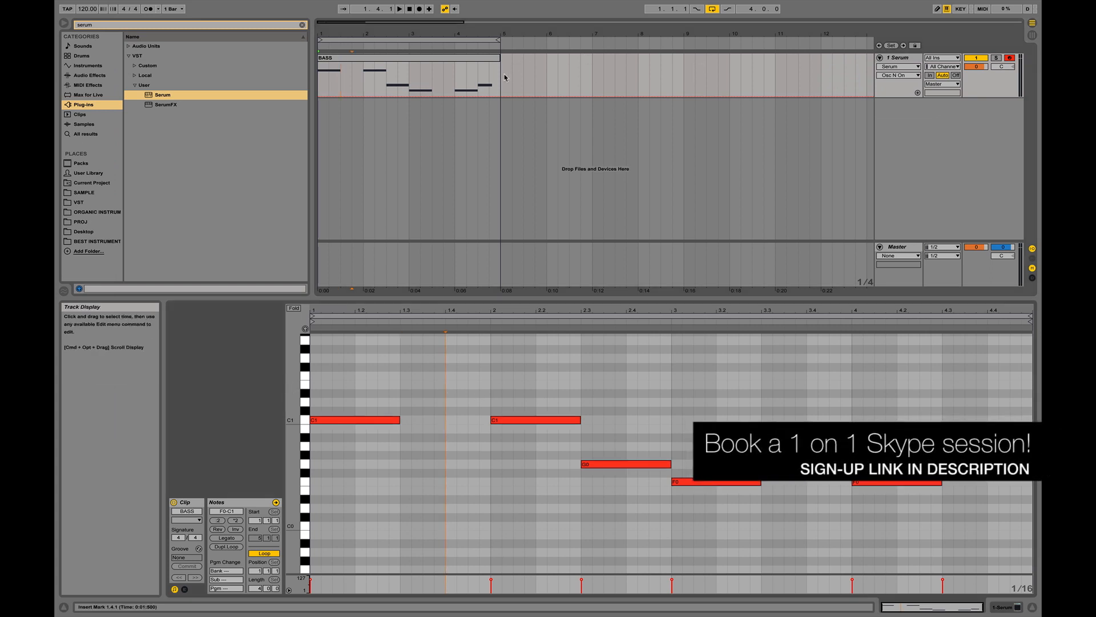
drag(503, 79, 683, 78)
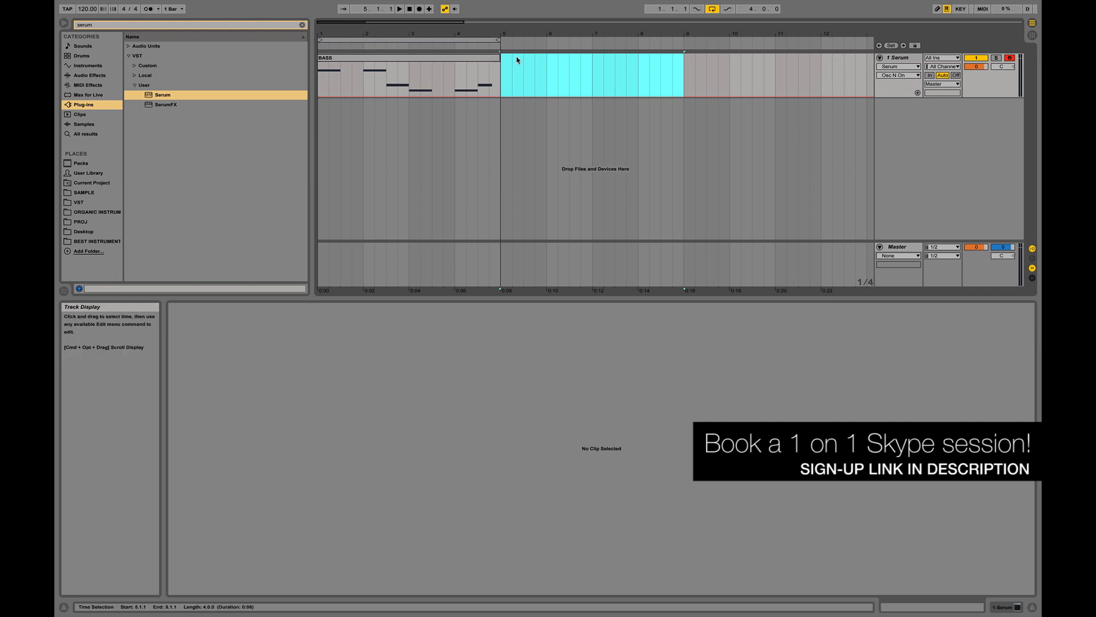
right_click(563, 60)
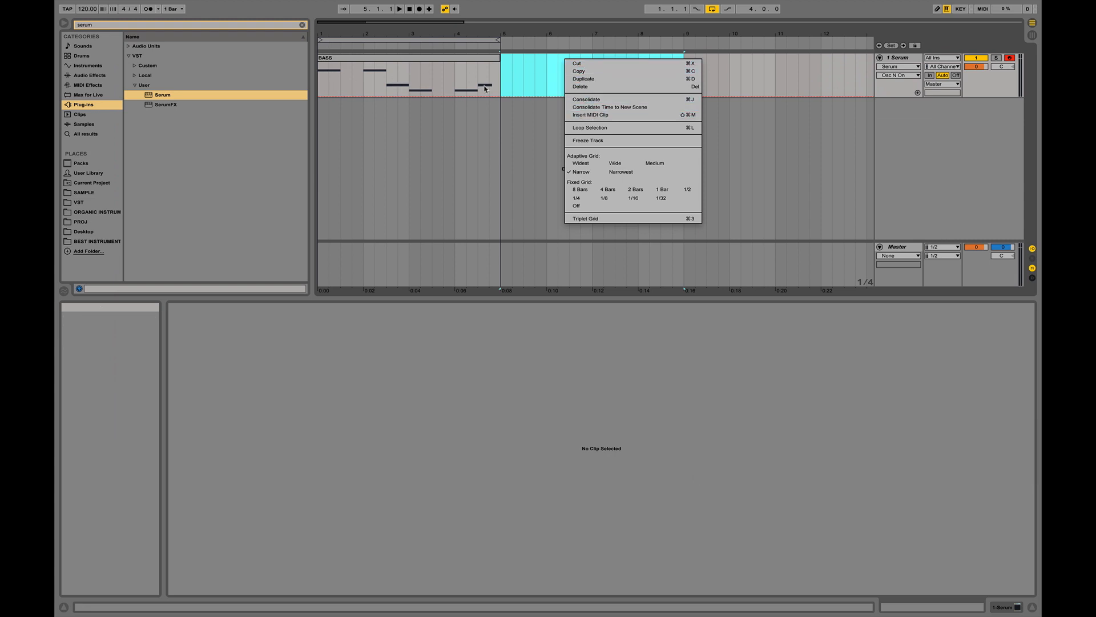
right_click(556, 78)
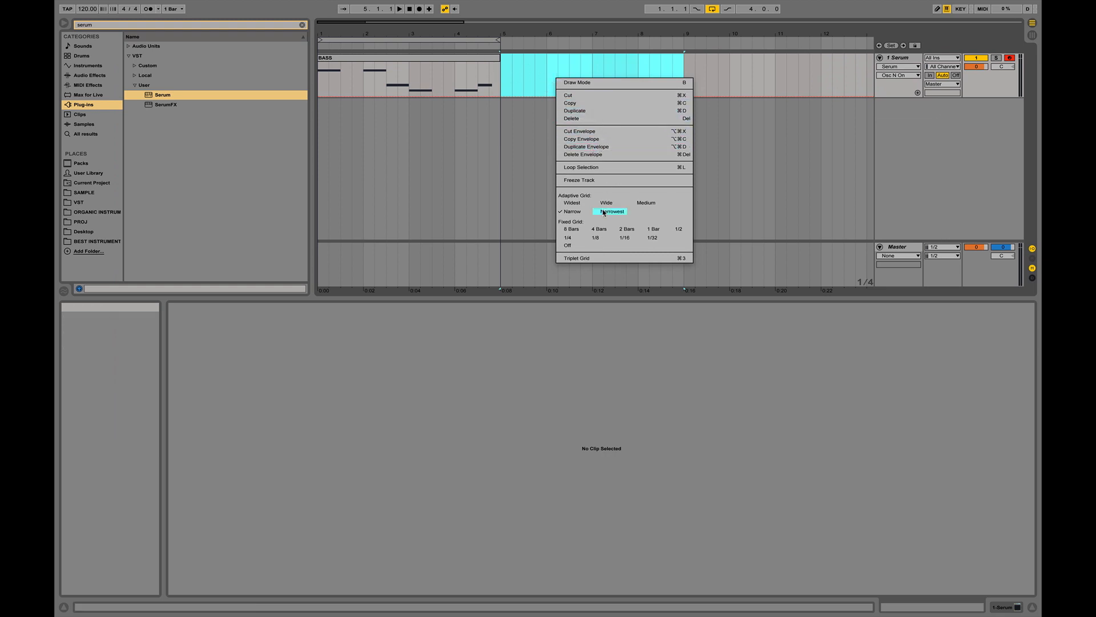
right_click(562, 60)
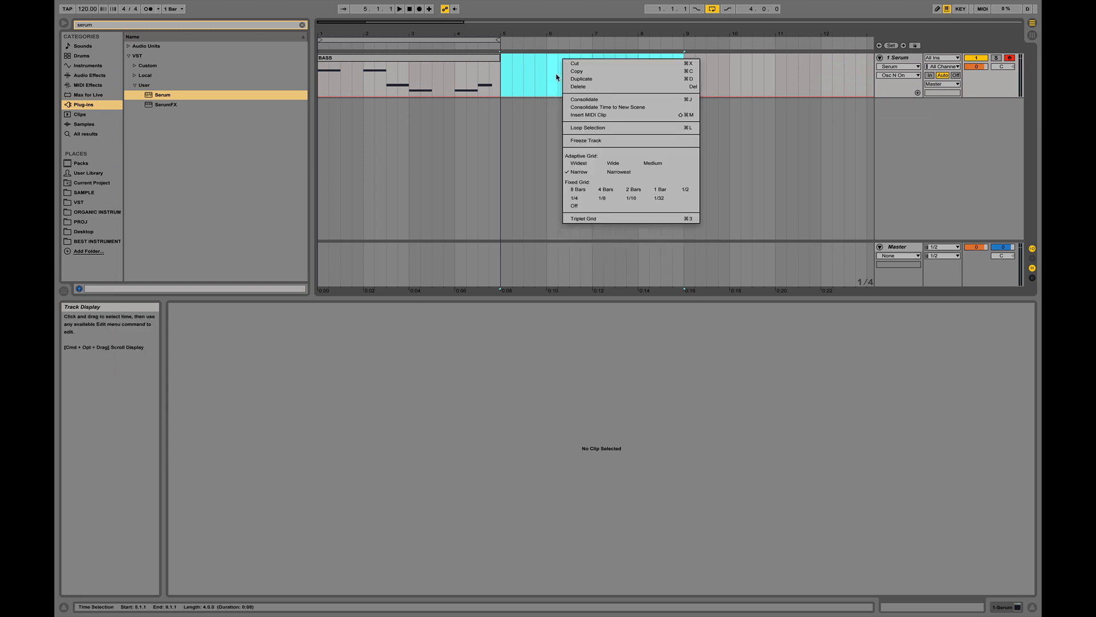
click(611, 114)
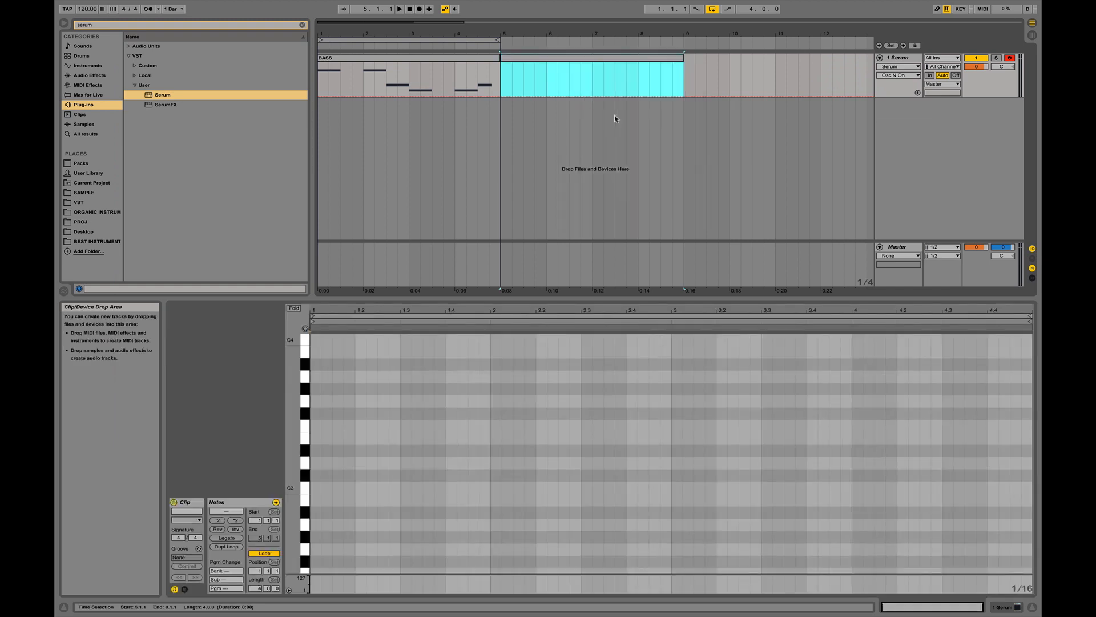
- Draw a D#3 note about two bars long from the new clip's start and a G2 note from 2.4.2 to 4.2.1
double_click(318, 450)
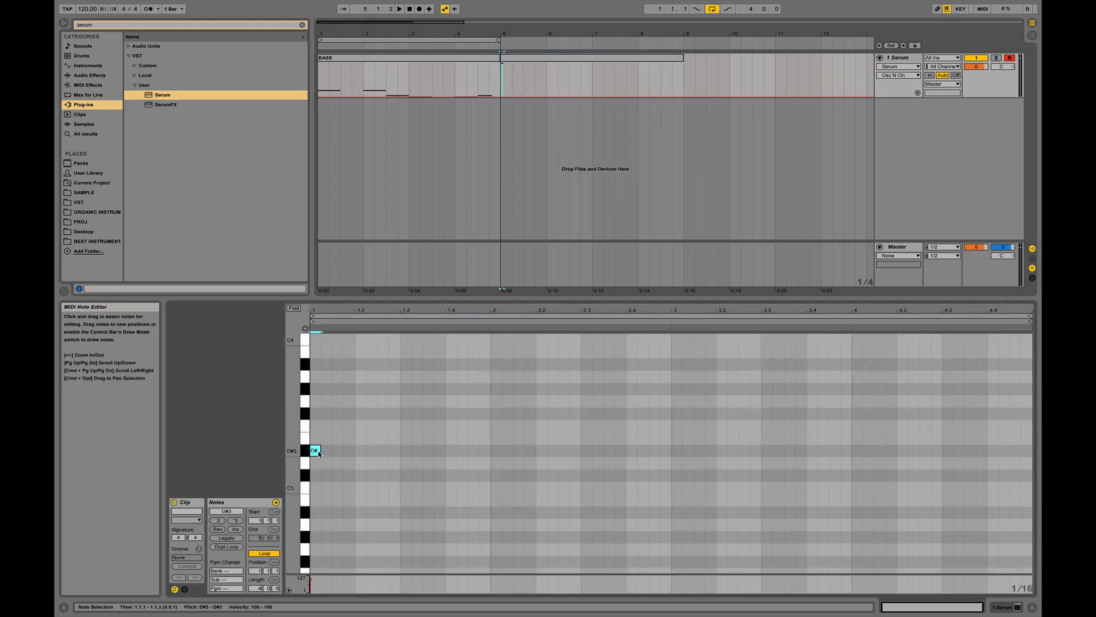
drag(679, 457, 682, 451)
double_click(645, 549)
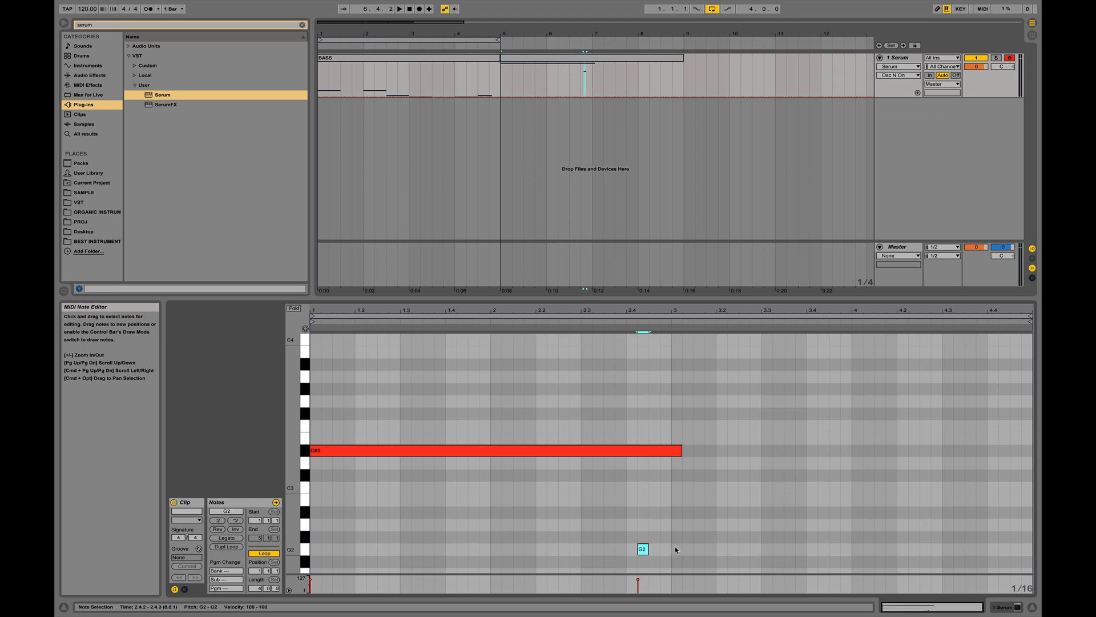
drag(649, 549, 896, 549)
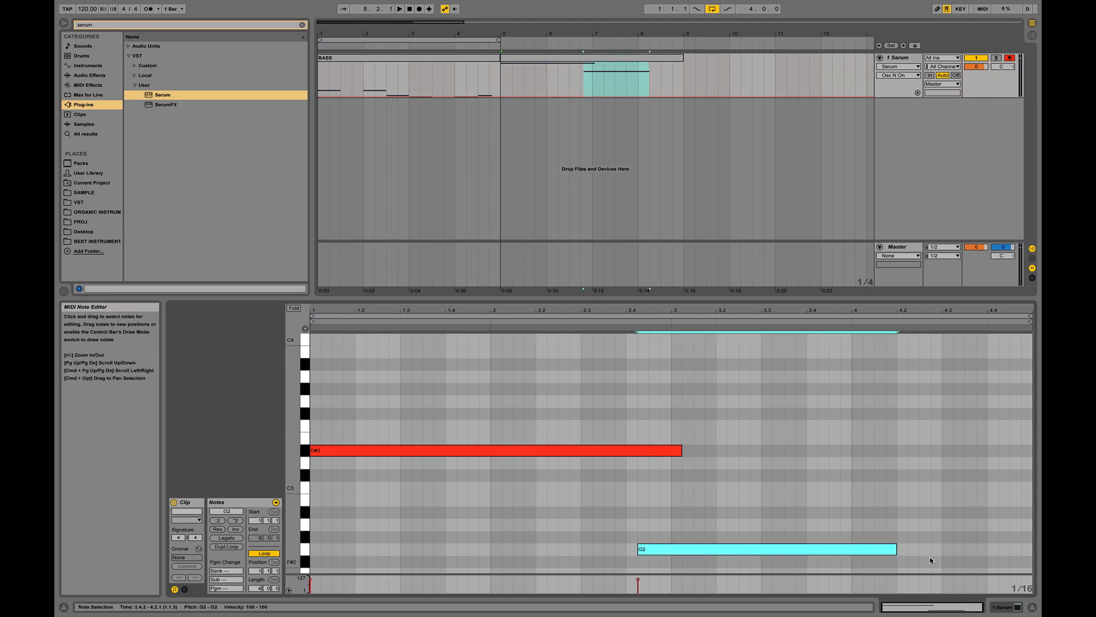
- Delete both drawn notes and remove the empty MIDI clip after the BASS clip
drag(931, 557, 649, 414)
key(BackSpace)
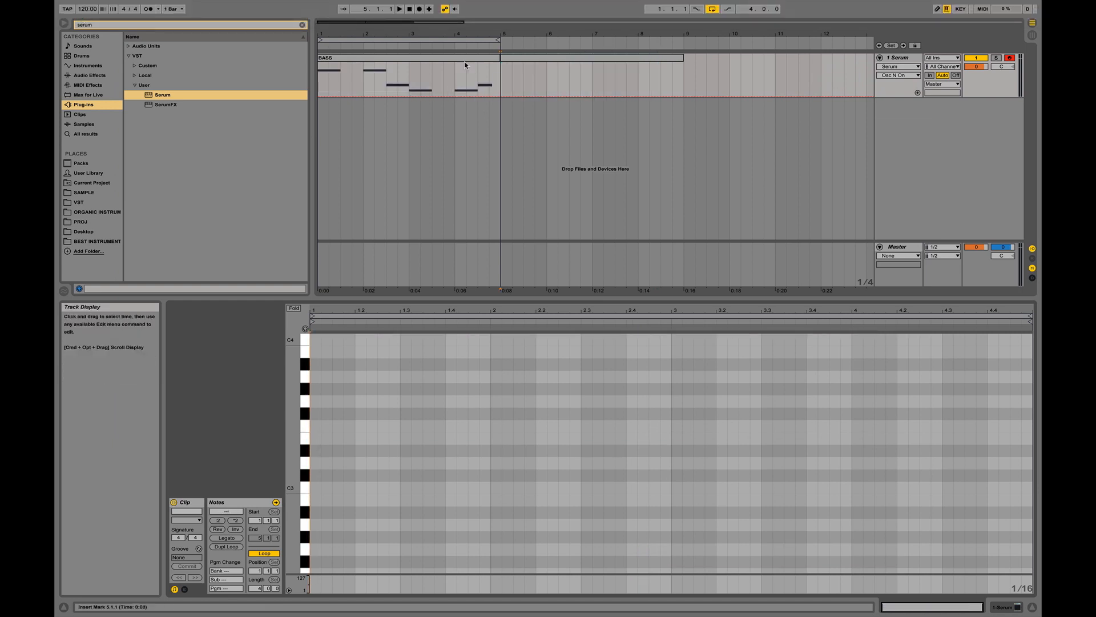
click(560, 60)
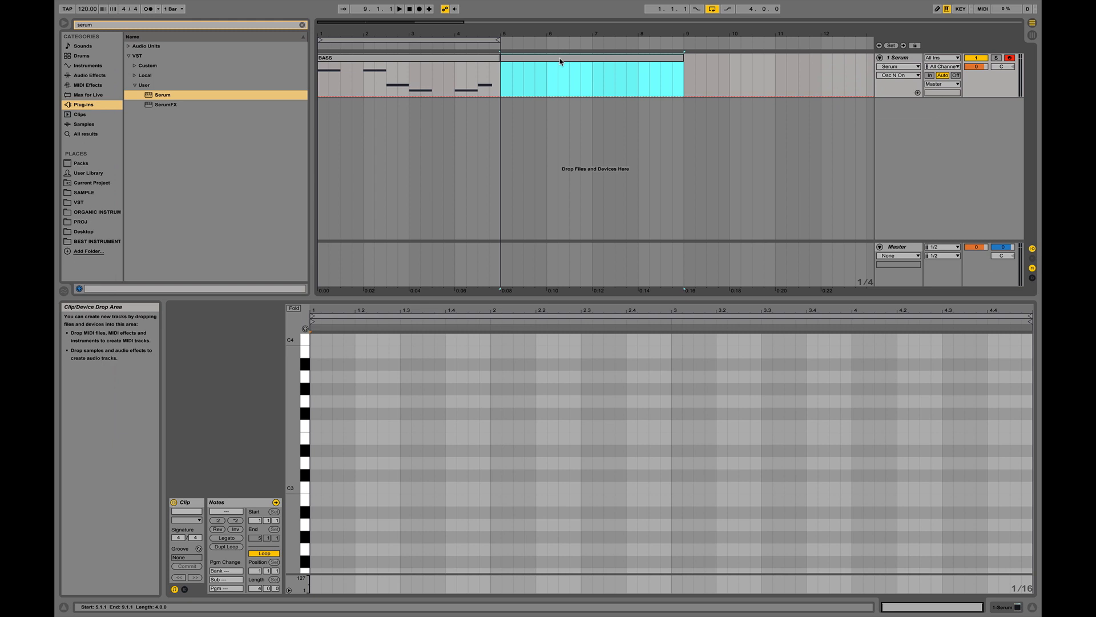
key(Delete)
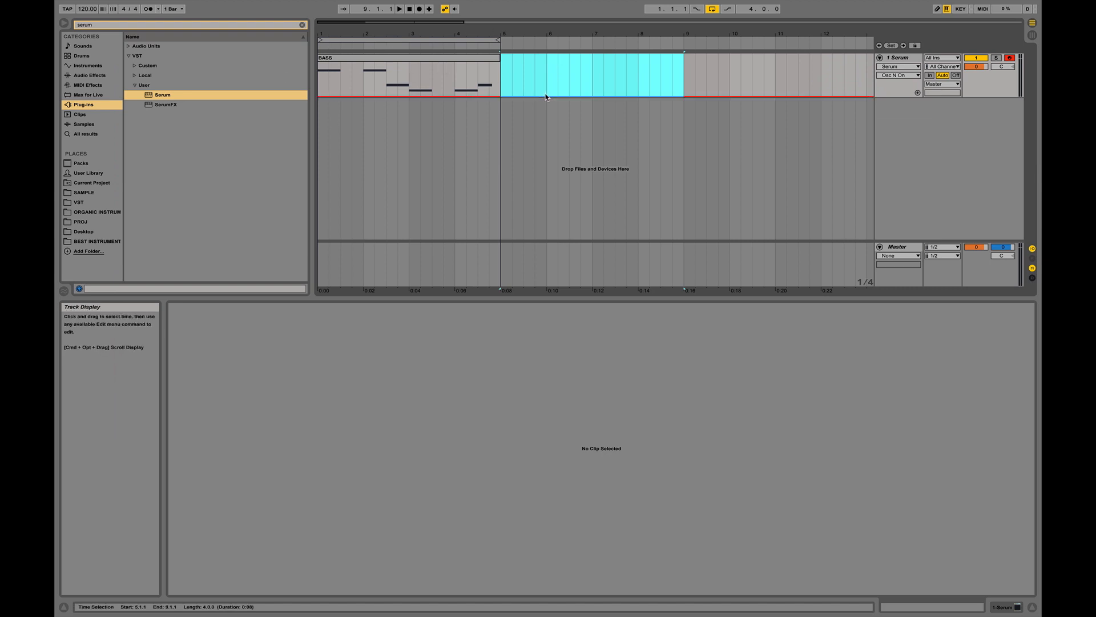
- Select the BASS clip, show the Serum track's device view, and play the clip briefly before stopping
click(440, 58)
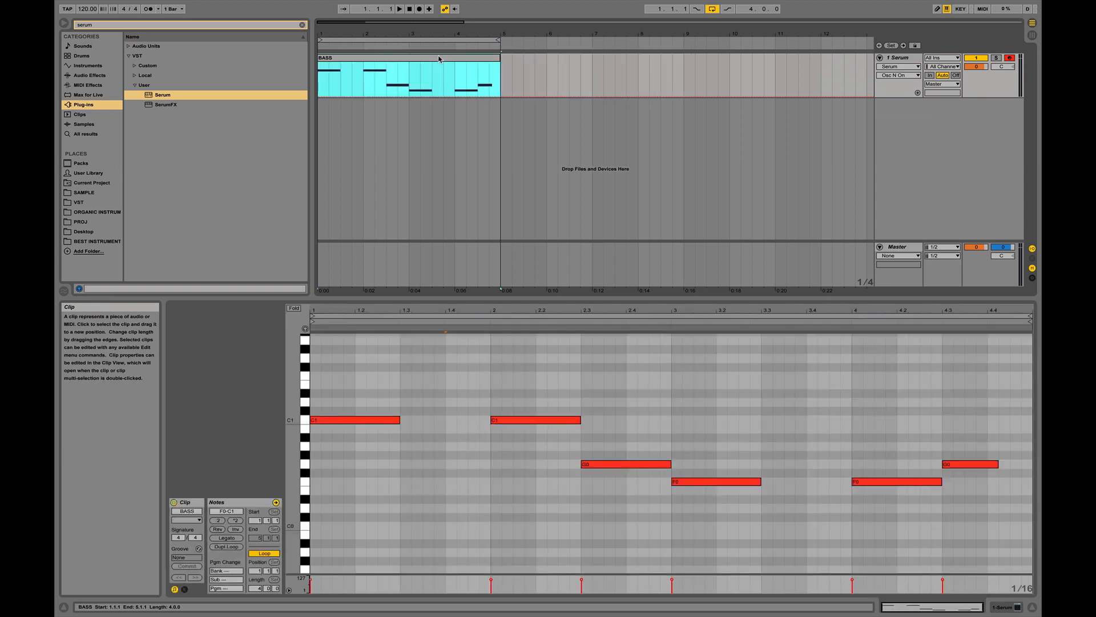
key(shift+Tab)
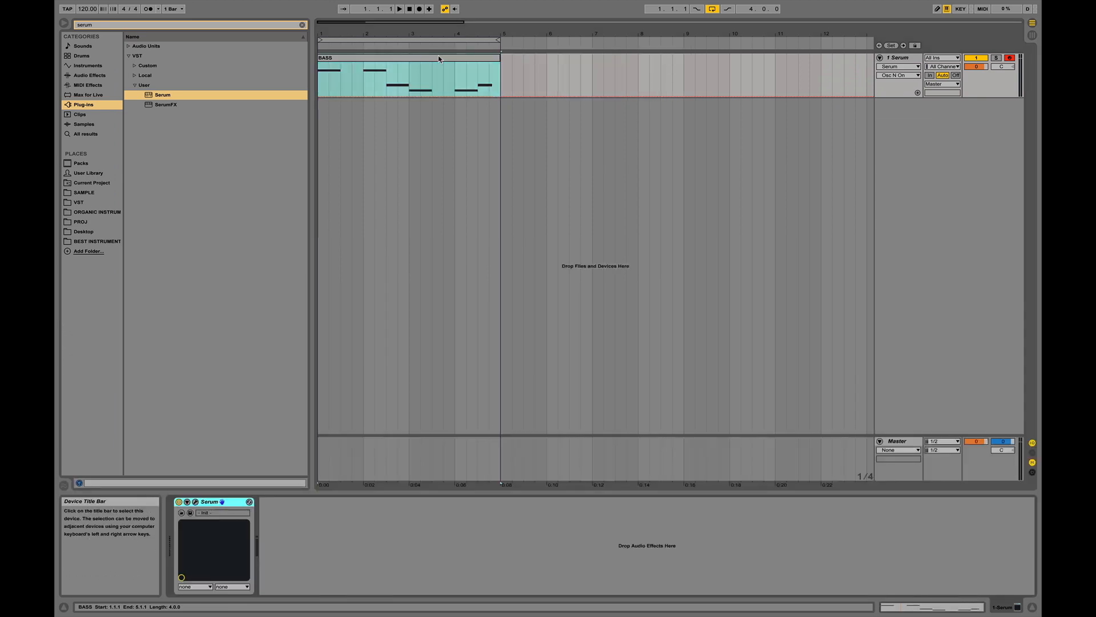
click(439, 58)
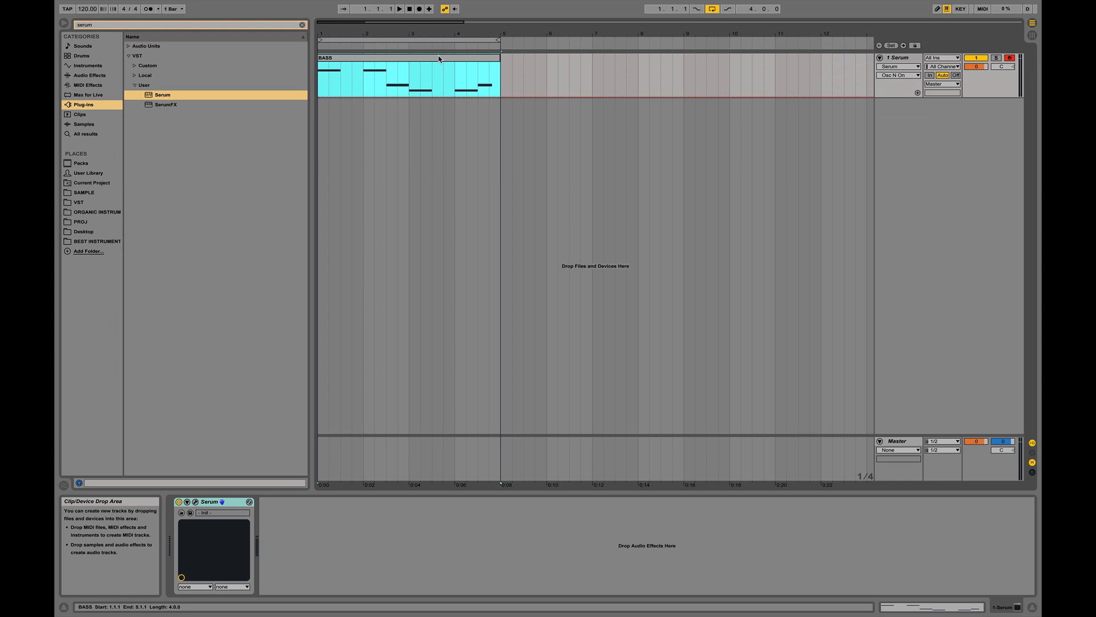
key(space)
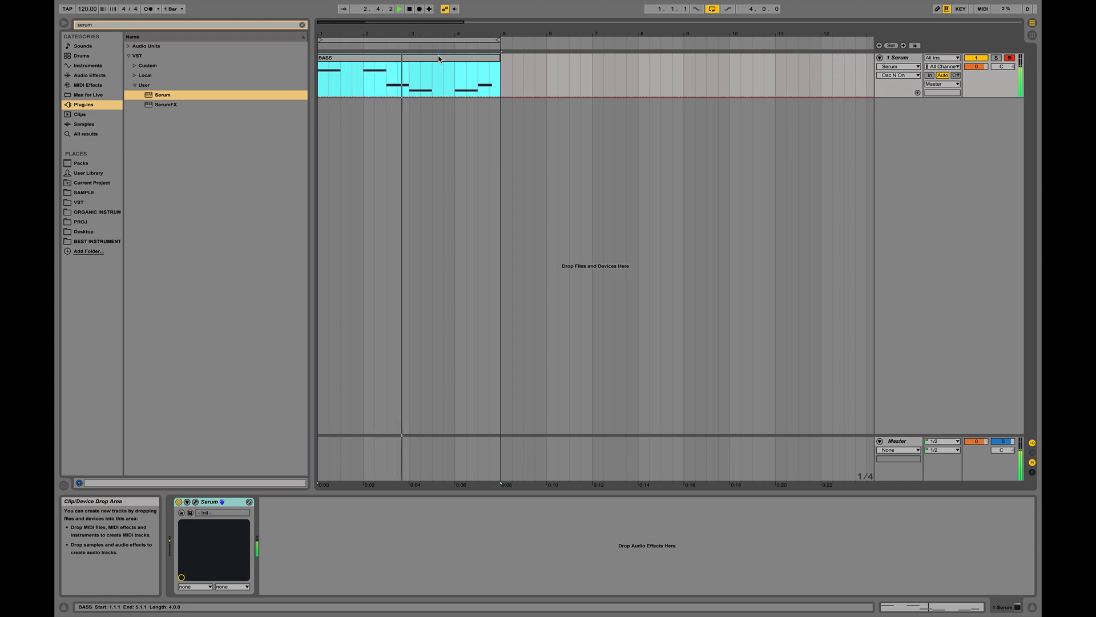
key(space)
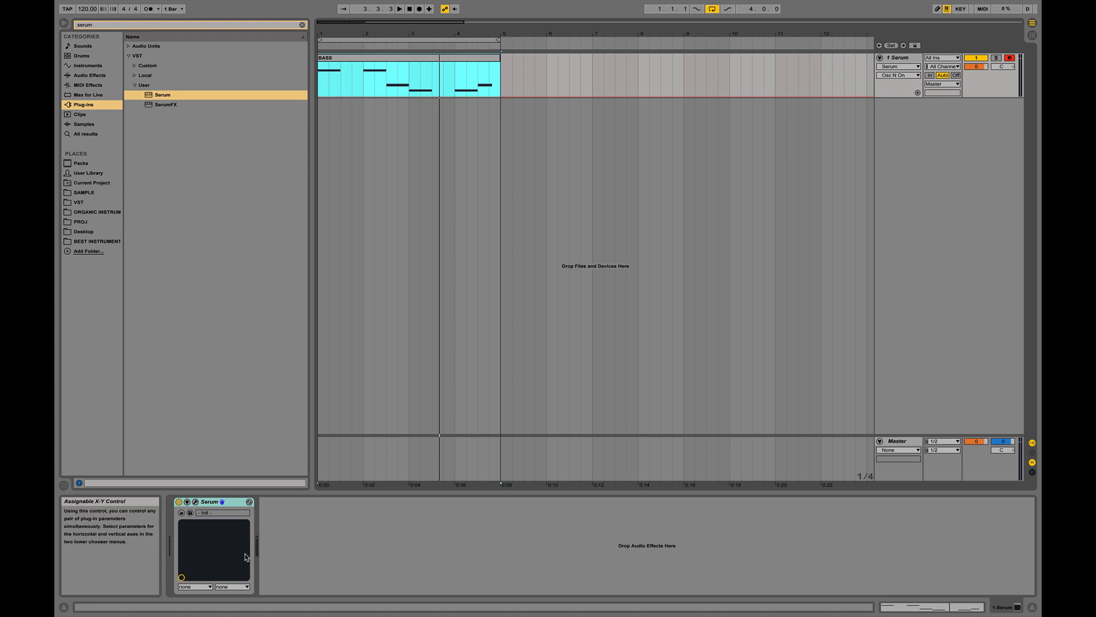
- Open the Serum plug-in window, raise Env 1's attack to 781 ms, set its release to 0.1 ms, and shorten the attack again
click(195, 502)
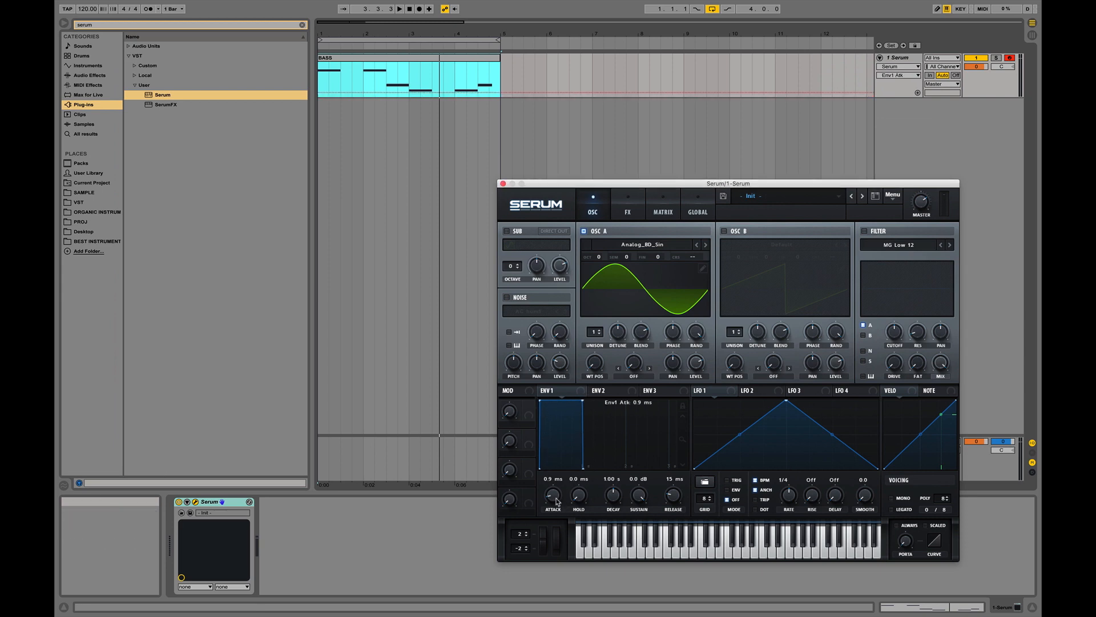
drag(558, 500, 560, 464)
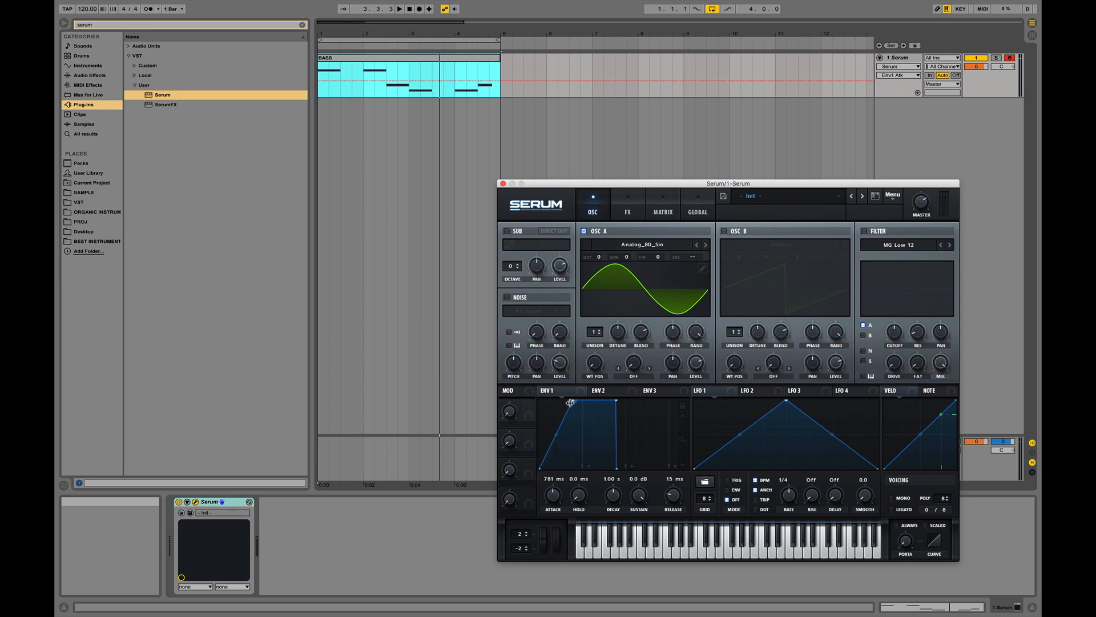
mouse_move(670, 496)
mouse_down()
mouse_move(681, 477)
mouse_move(660, 509)
mouse_up()
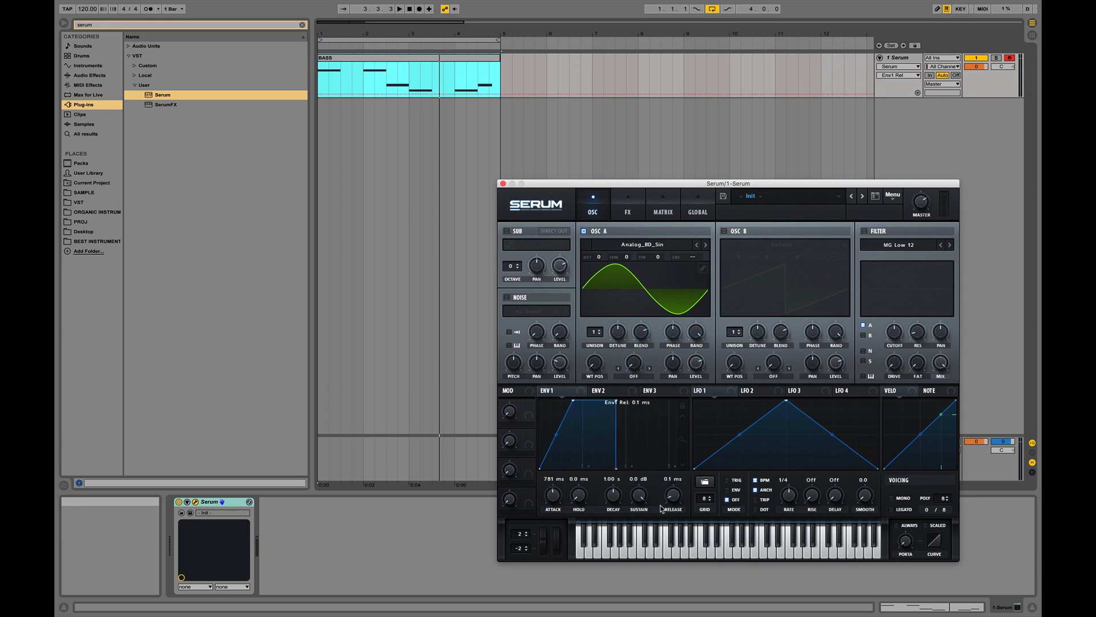
drag(552, 496, 556, 544)
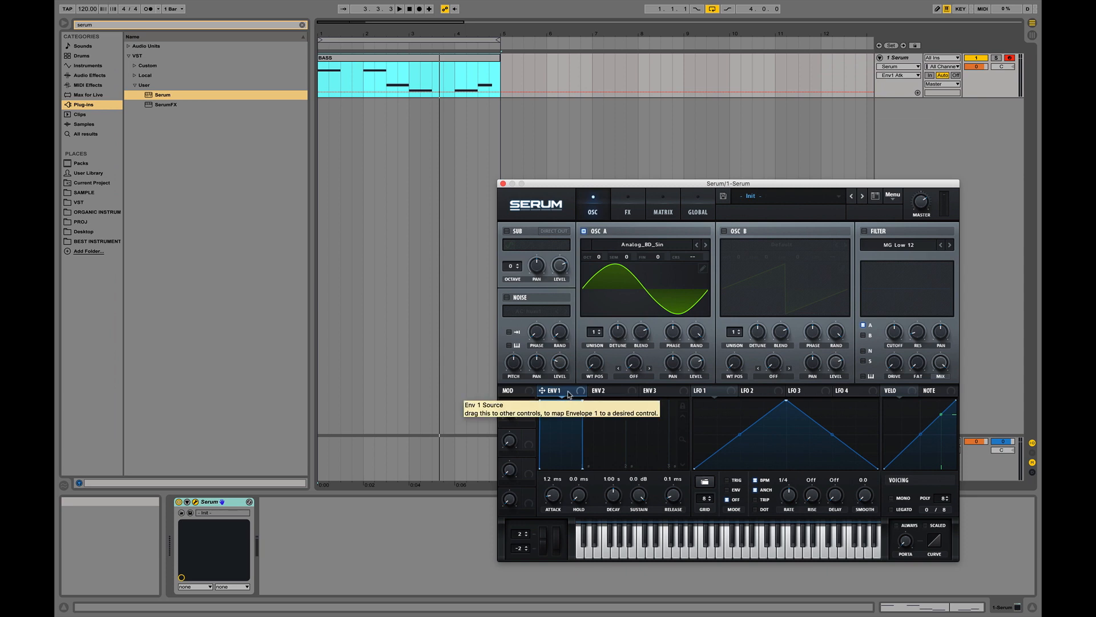
- Set Env 1's attack to 46 ms and its release to 54 ms, playing the BASS clip briefly after each change
drag(553, 504, 559, 498)
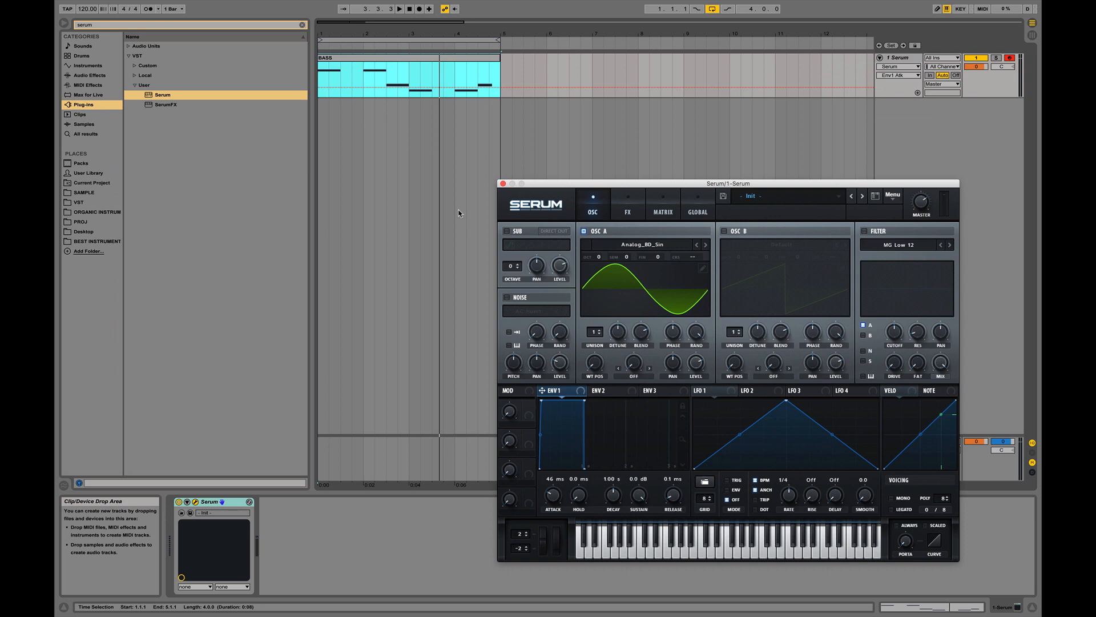
key(space)
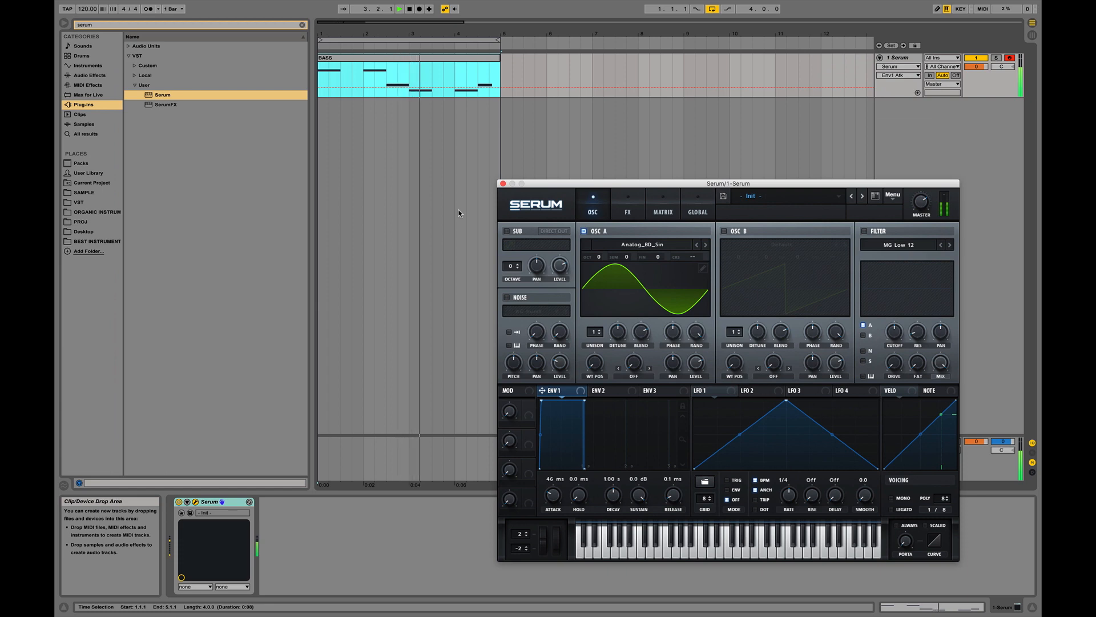
key(space)
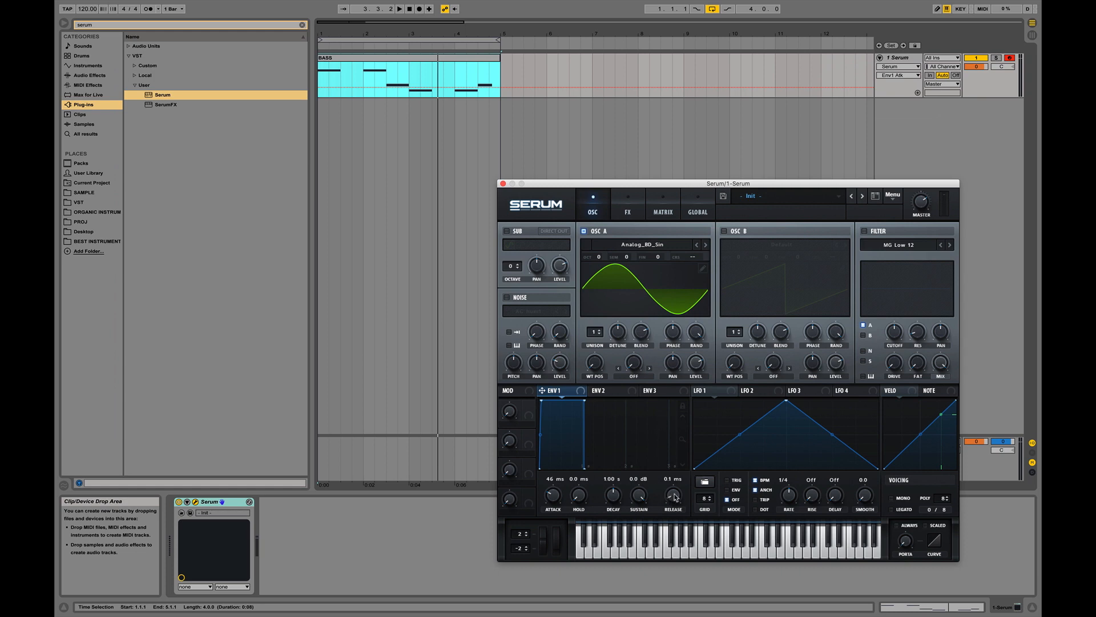
drag(674, 496, 670, 442)
key(space)
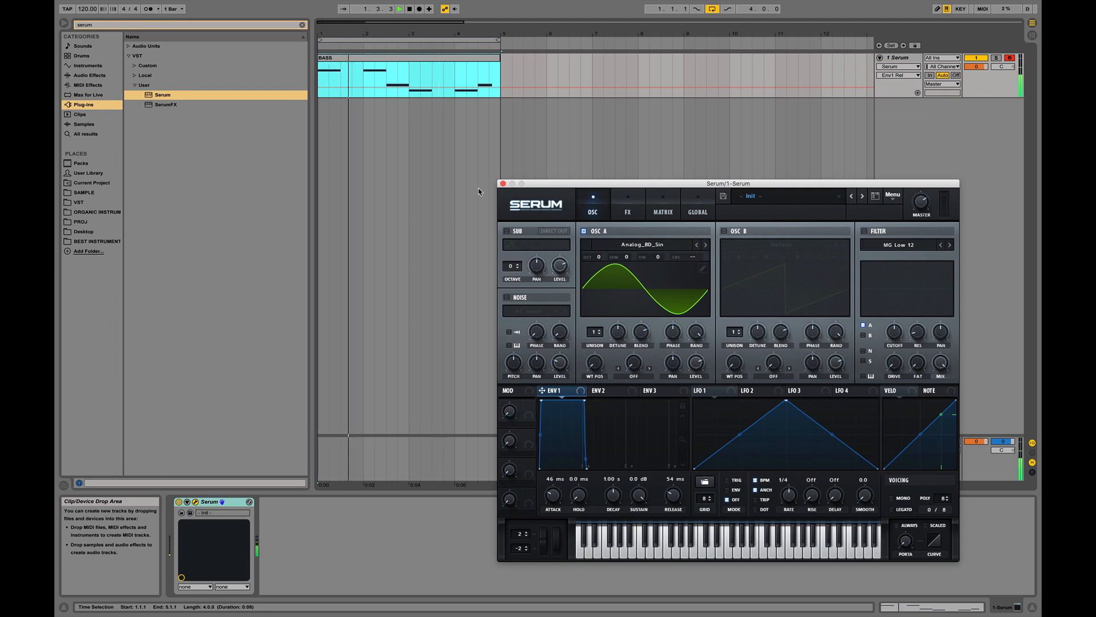
key(space)
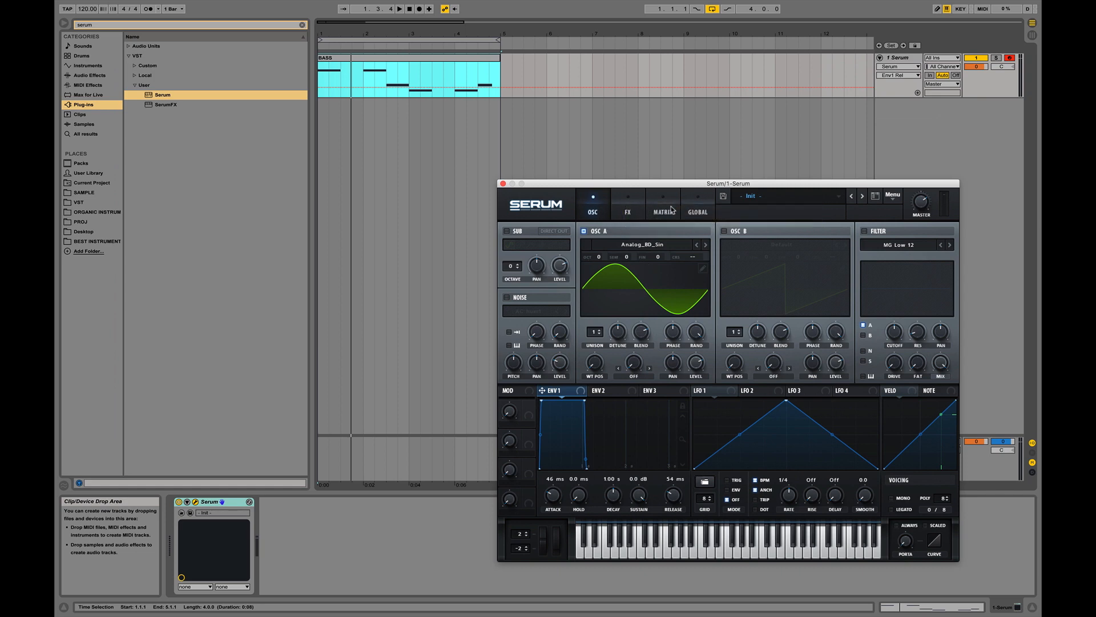
- Enable Serum's Distortion effect and raise its drive to 100%, playing the BASS clip to compare the sound
click(643, 198)
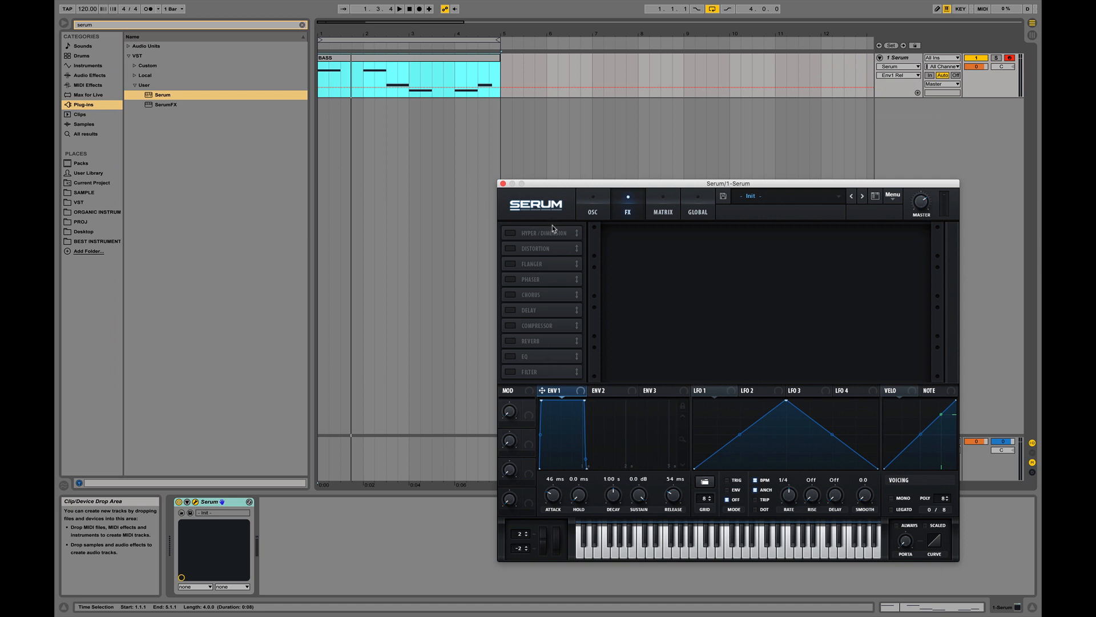
click(510, 249)
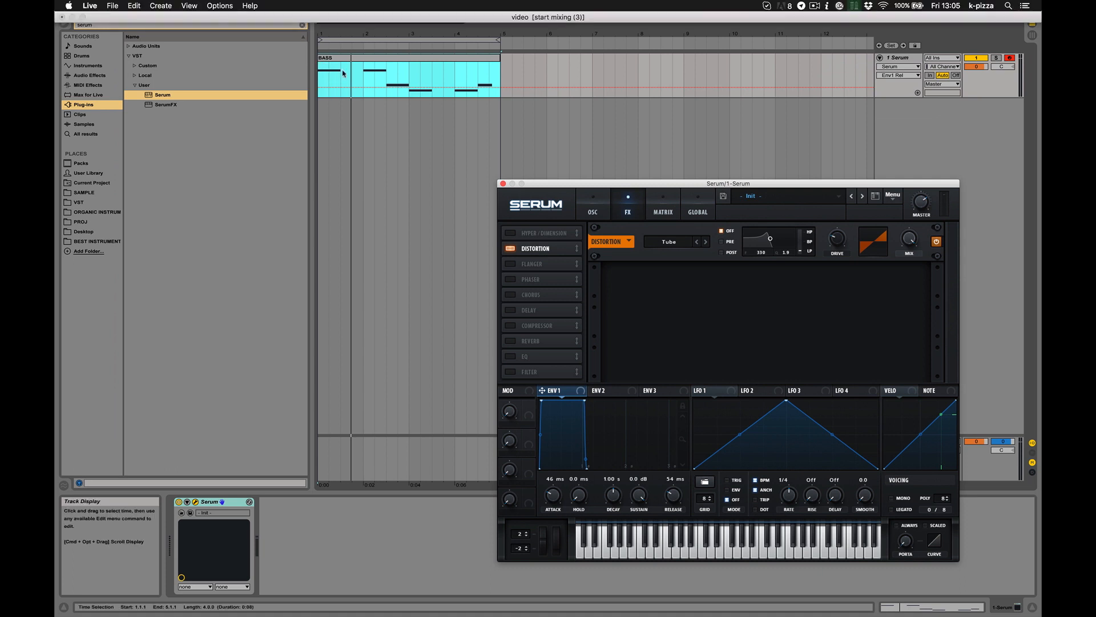
key(space)
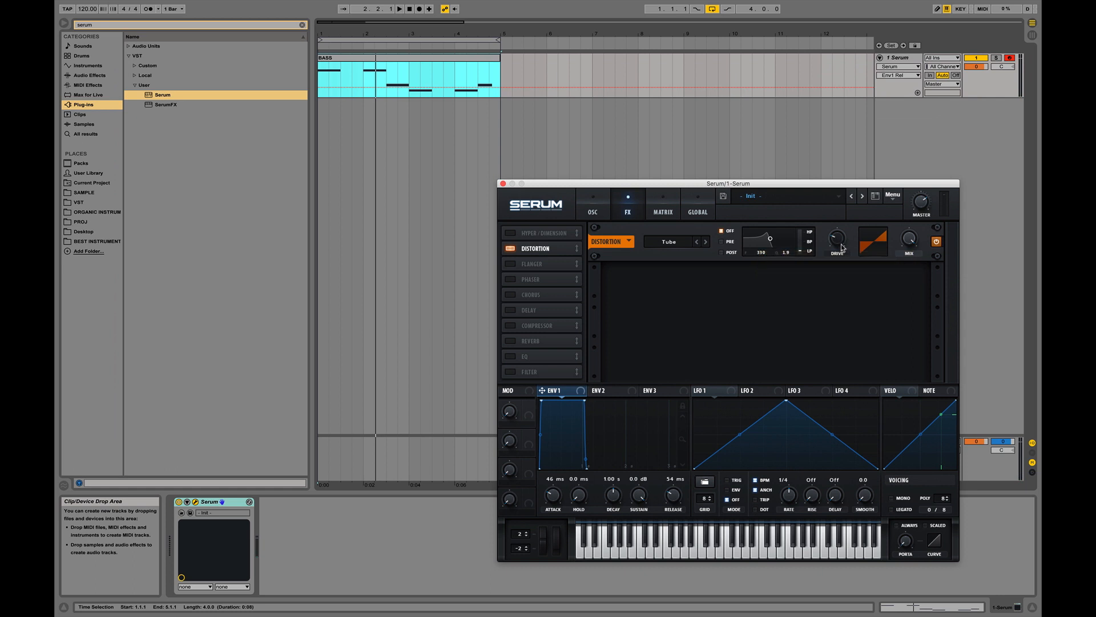
drag(842, 247, 847, 138)
key(space)
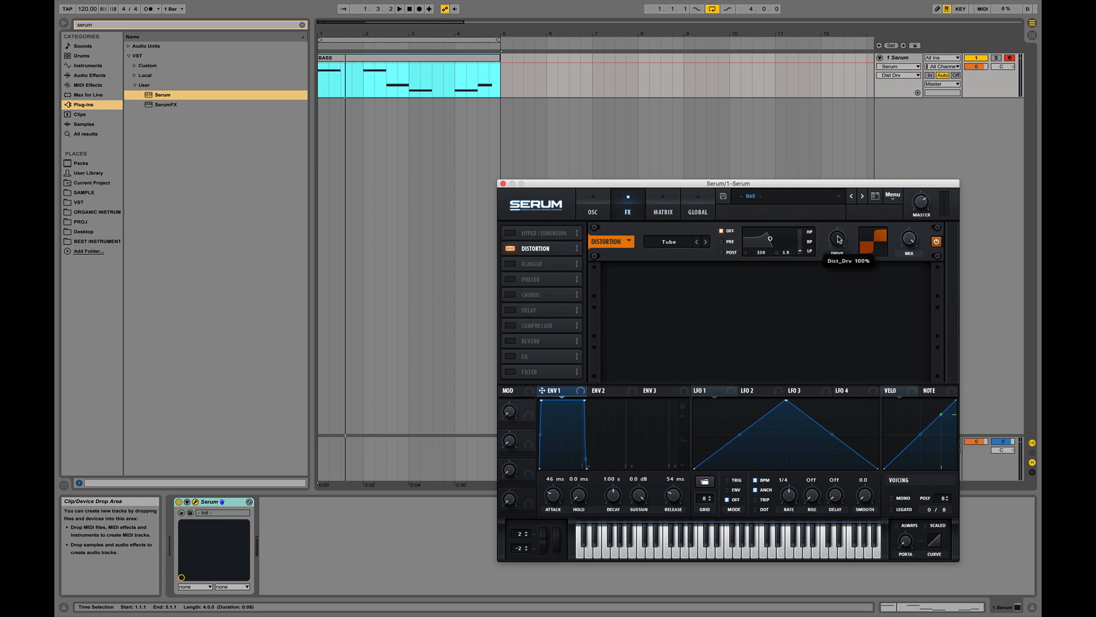
- Reduce the distortion's drive and then its wet mix, auditioning the BASS clip after each adjustment
drag(838, 238, 844, 283)
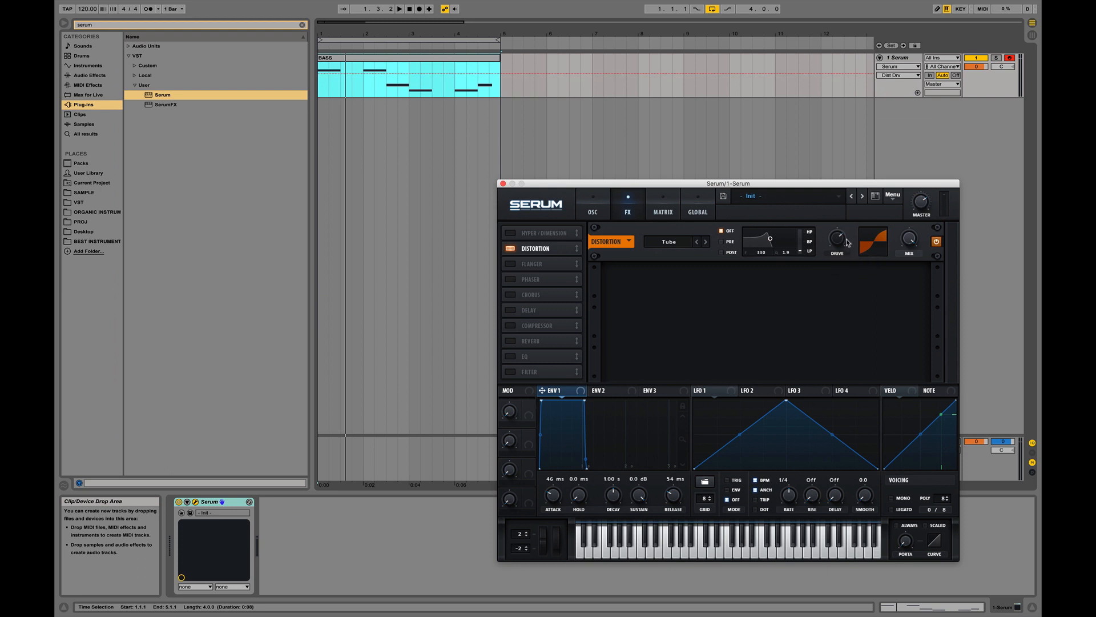
key(space)
key(space)
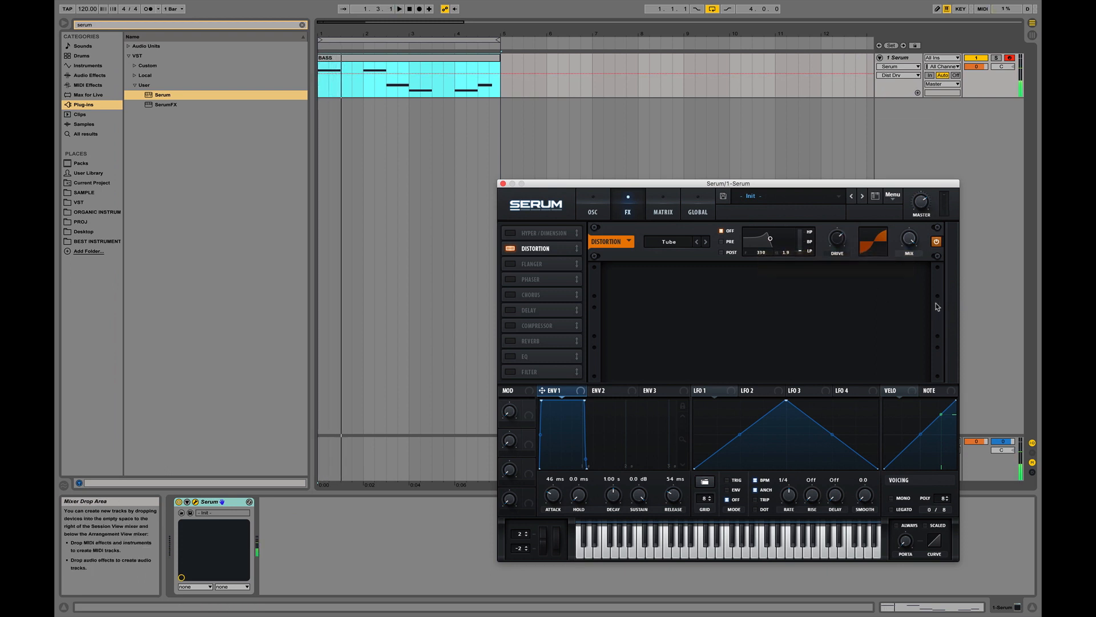
click(910, 242)
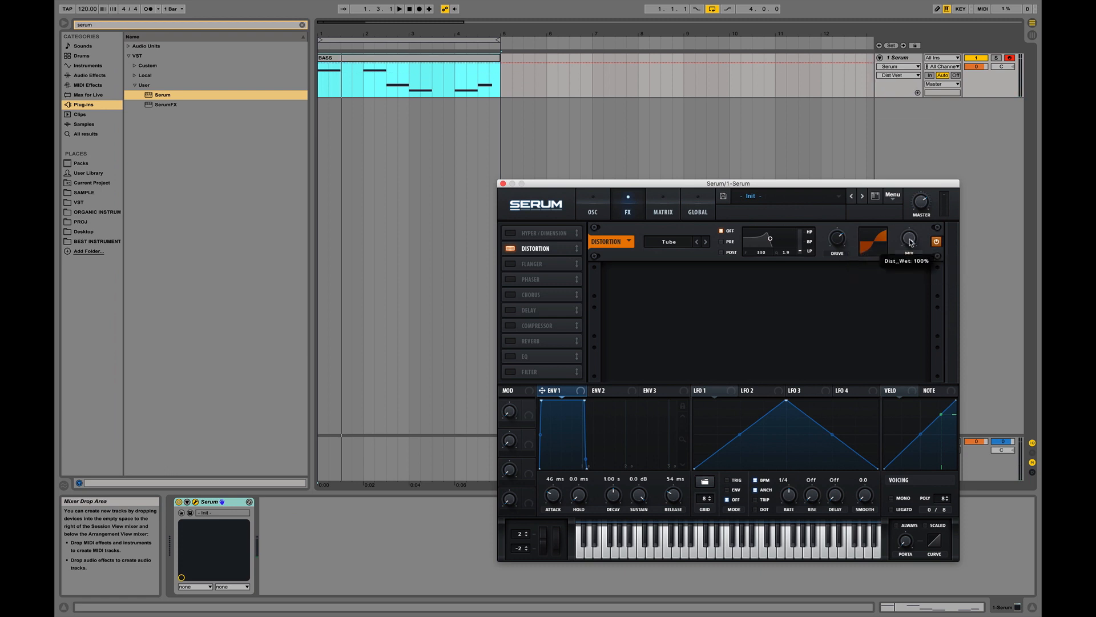
drag(911, 243, 928, 337)
key(space)
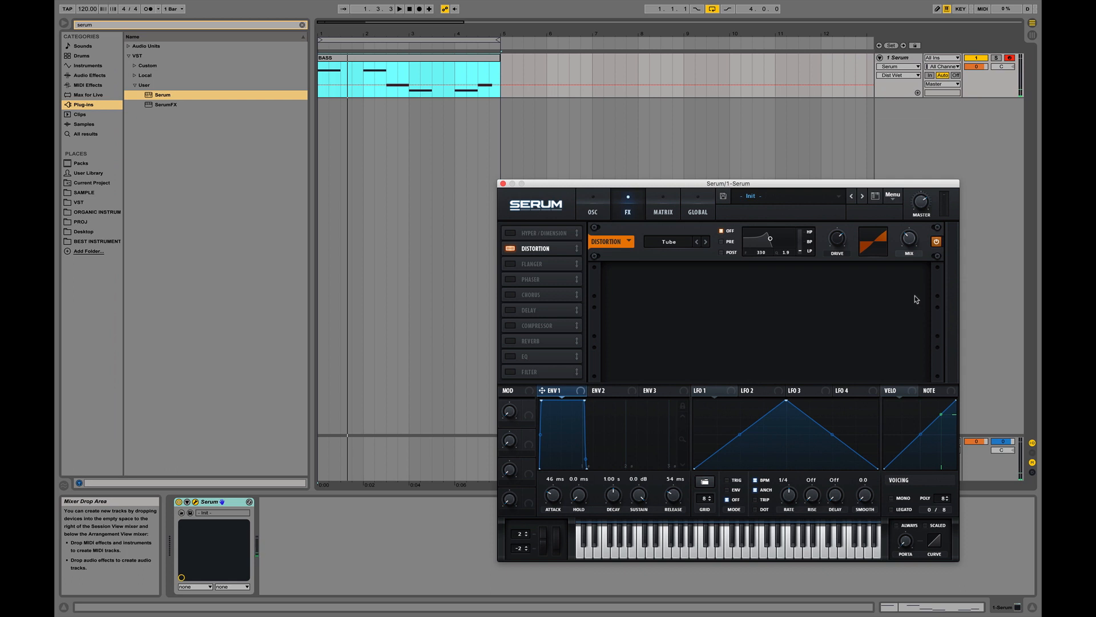
key(space)
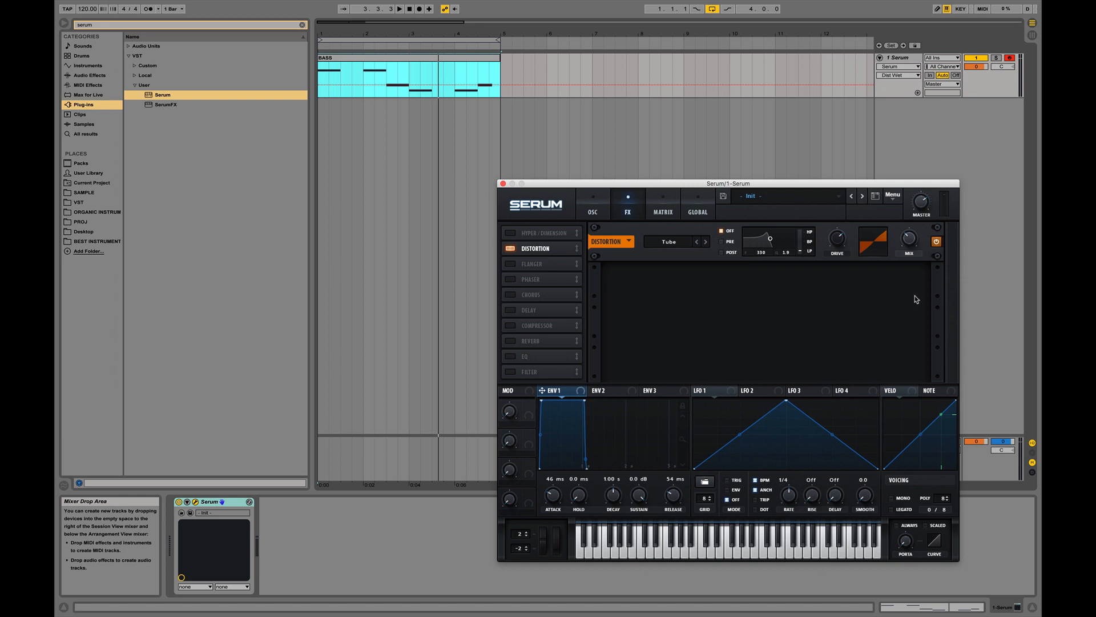
- Close the Serum plug-in window and rename the Serum track to Bass
click(503, 183)
click(904, 58)
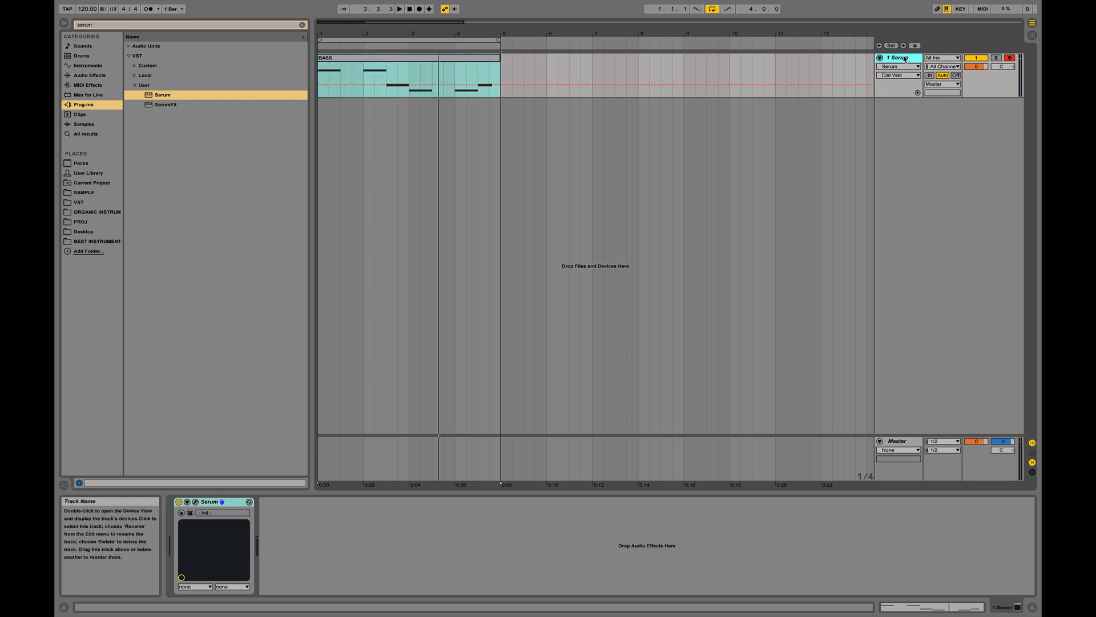
right_click(905, 59)
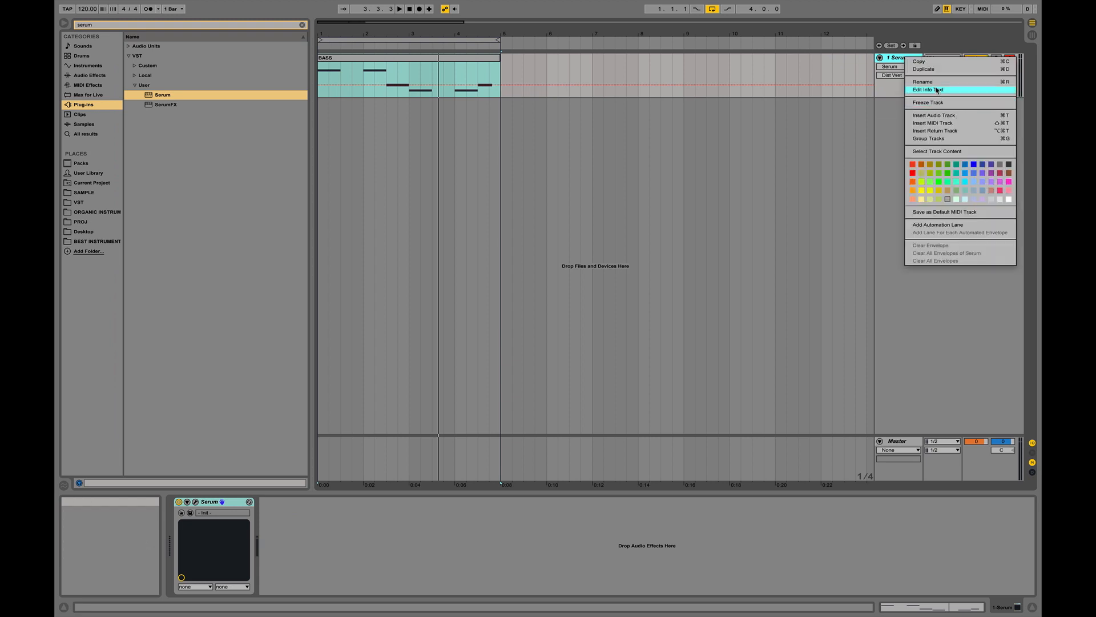
click(990, 83)
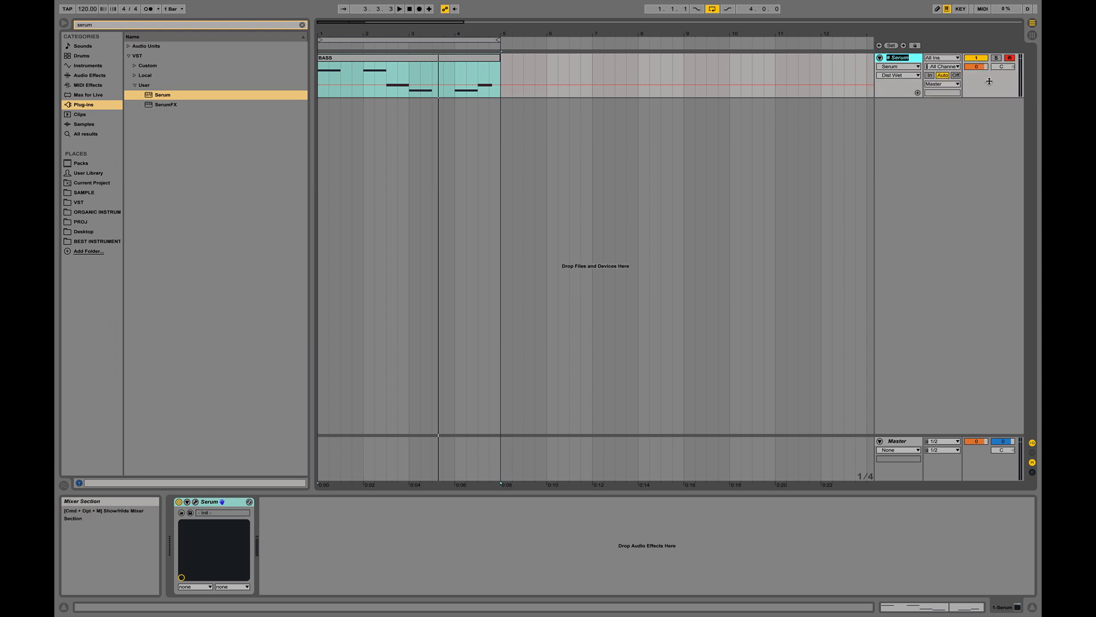
text(Bass)
click(910, 105)
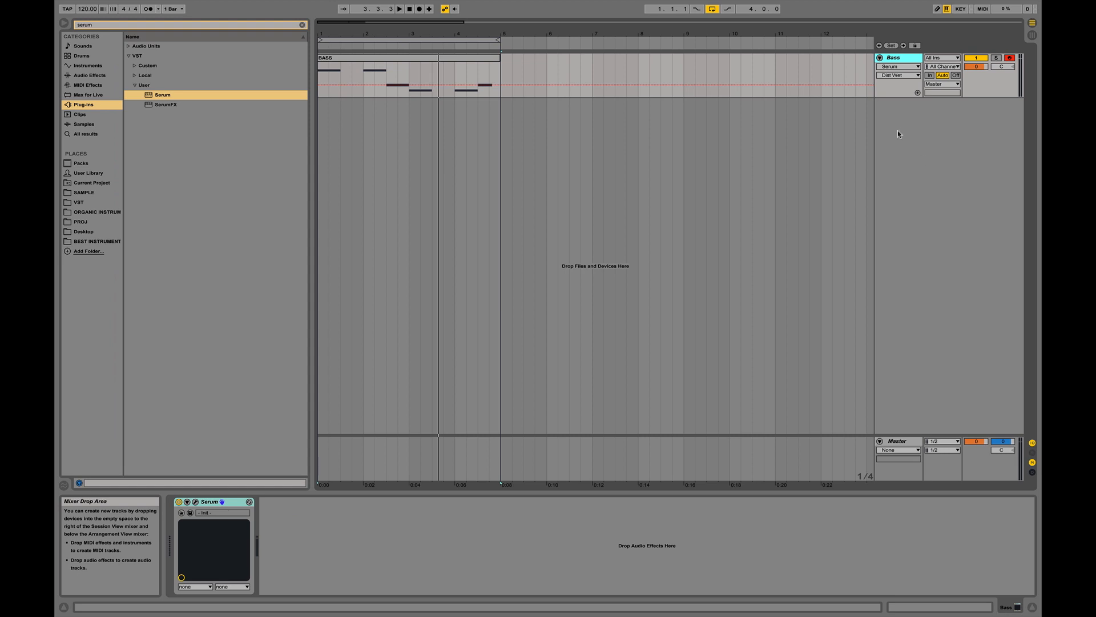
- Insert an audio track below the Bass track and delete all the default effects in its device chain
right_click(904, 122)
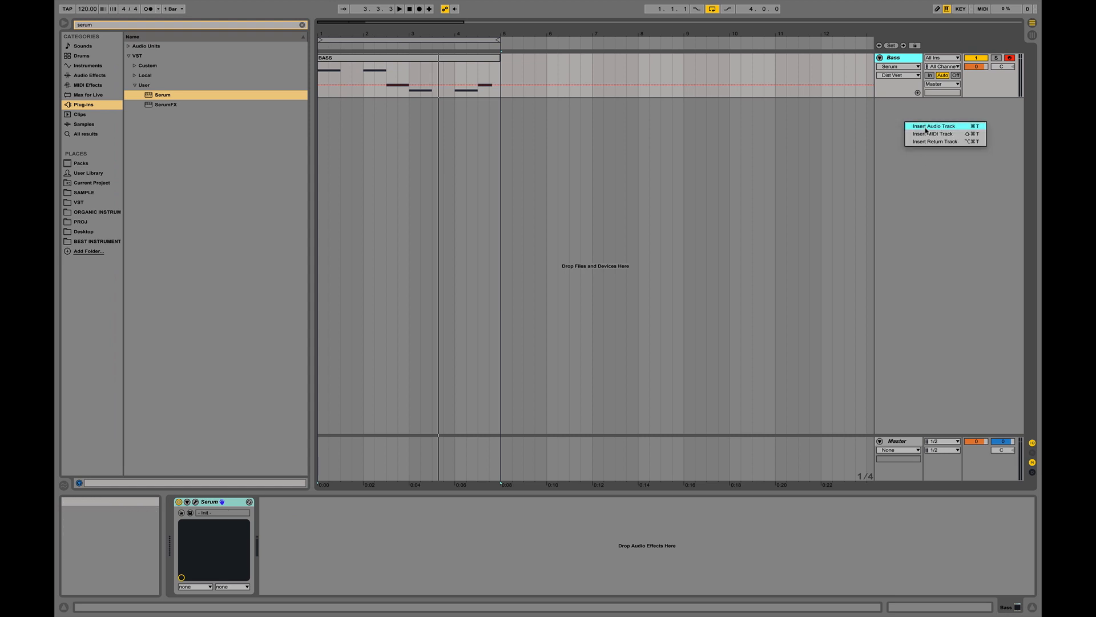
click(927, 126)
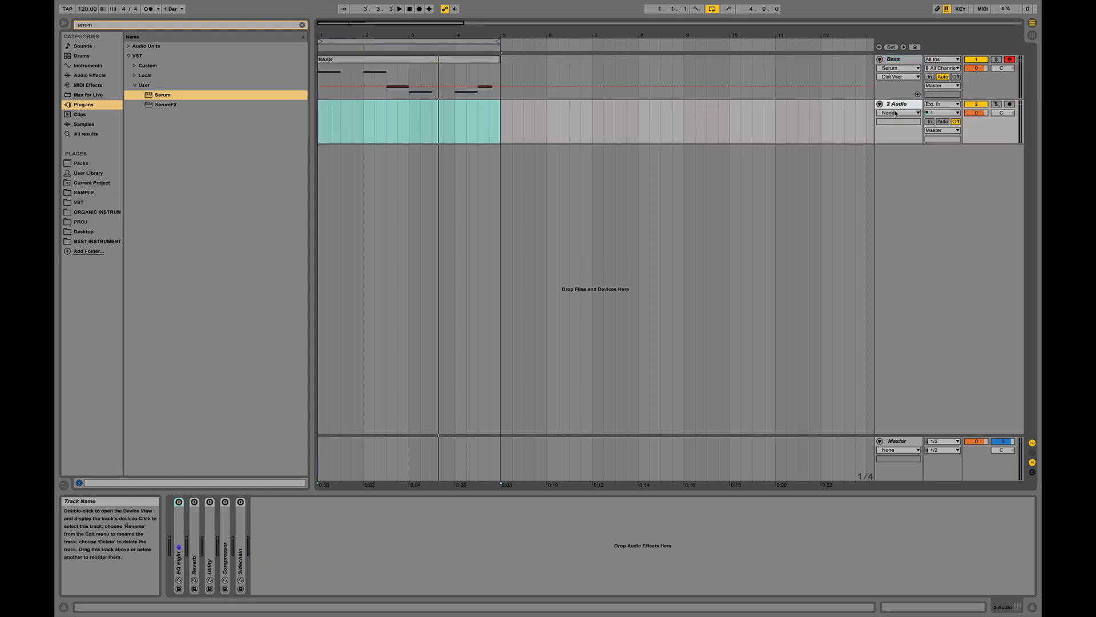
key(super+a)
key(Delete)
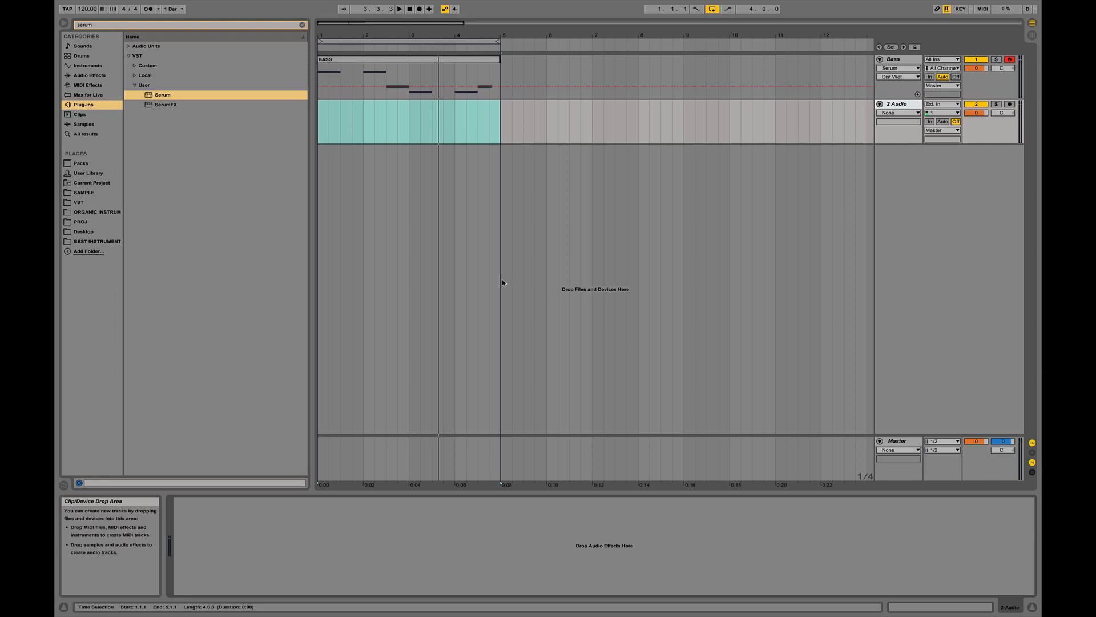
- Switch to Finder, open the samples folder, and single out the kick.wav.asd and snare.aif.asd files before clearing the selection
key(ctrl+Left)
double_click(157, 59)
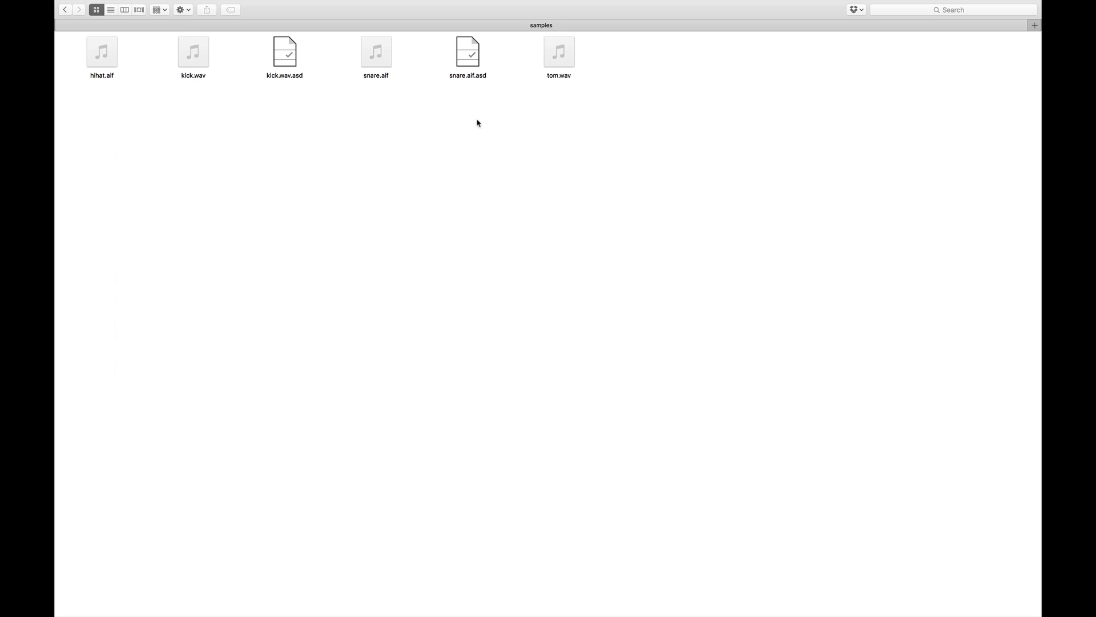
click(290, 58)
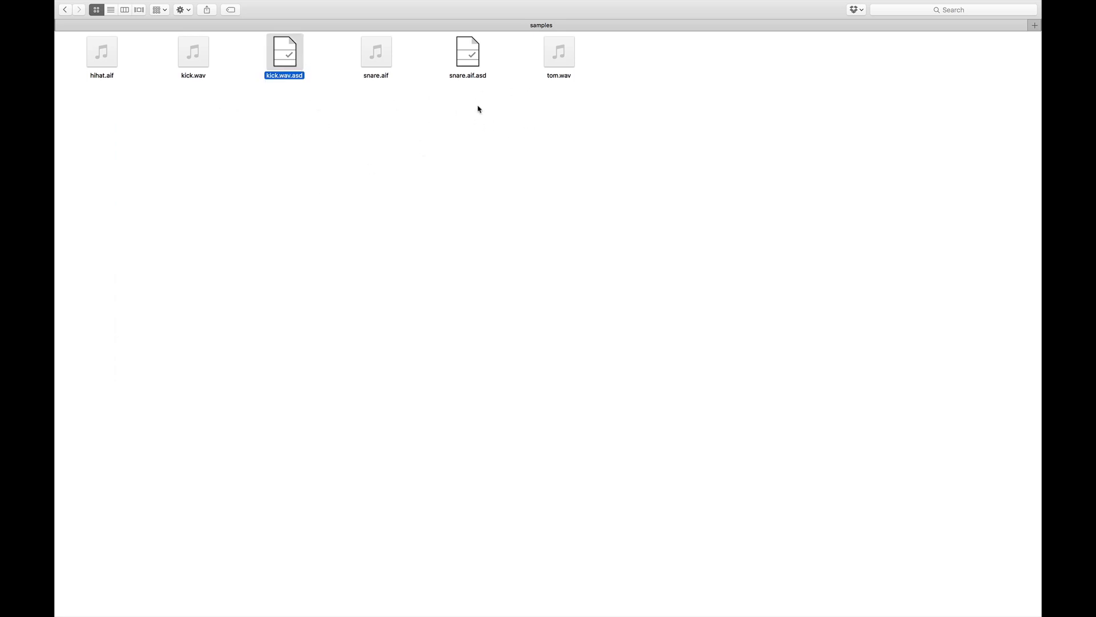
super+click(475, 56)
click(284, 117)
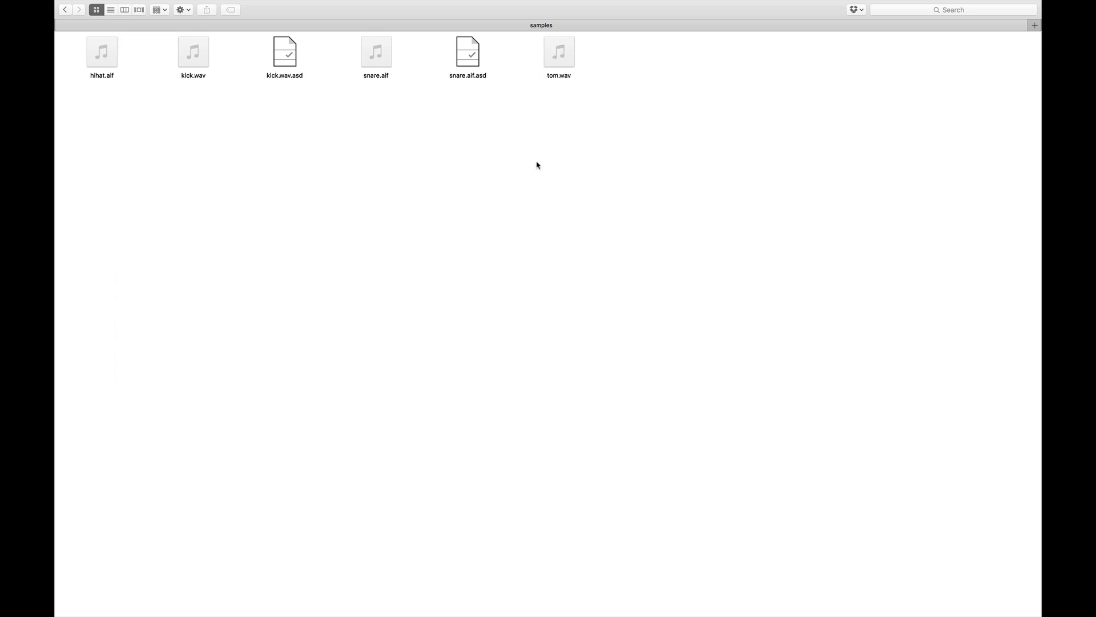
- Bring kick.wav from the samples folder into Ableton Live at bar 1 of a new audio track below 2 Audio
click(197, 78)
drag(197, 79, 414, 248)
key(super+Tab)
drag(399, 186, 318, 130)
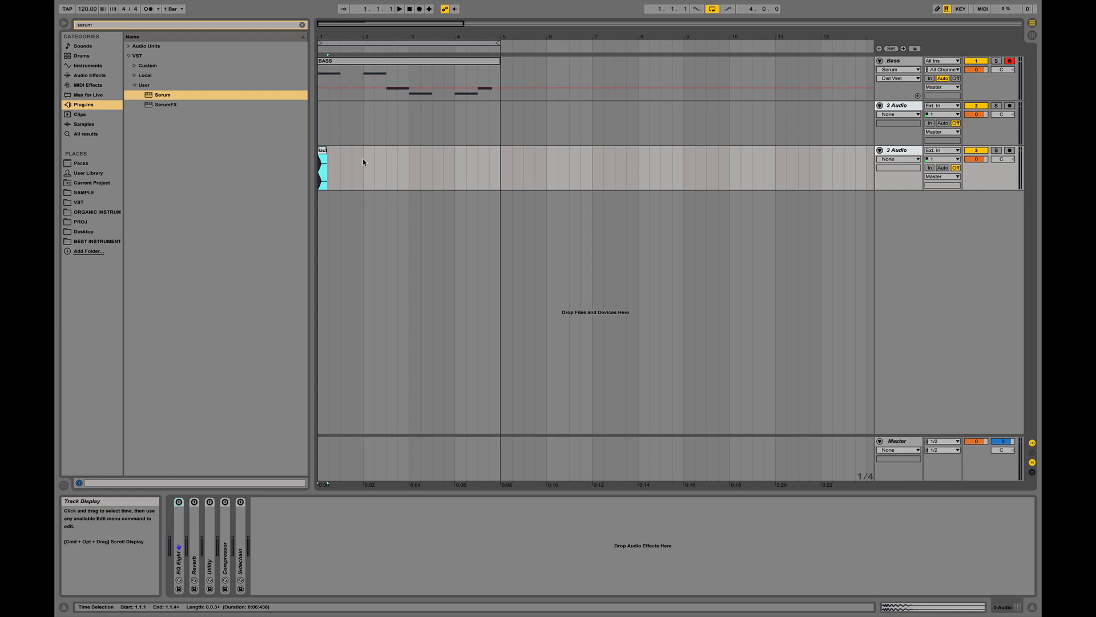
- Play the kick sample together with the BASS clip from the start of the arrangement
key(space)
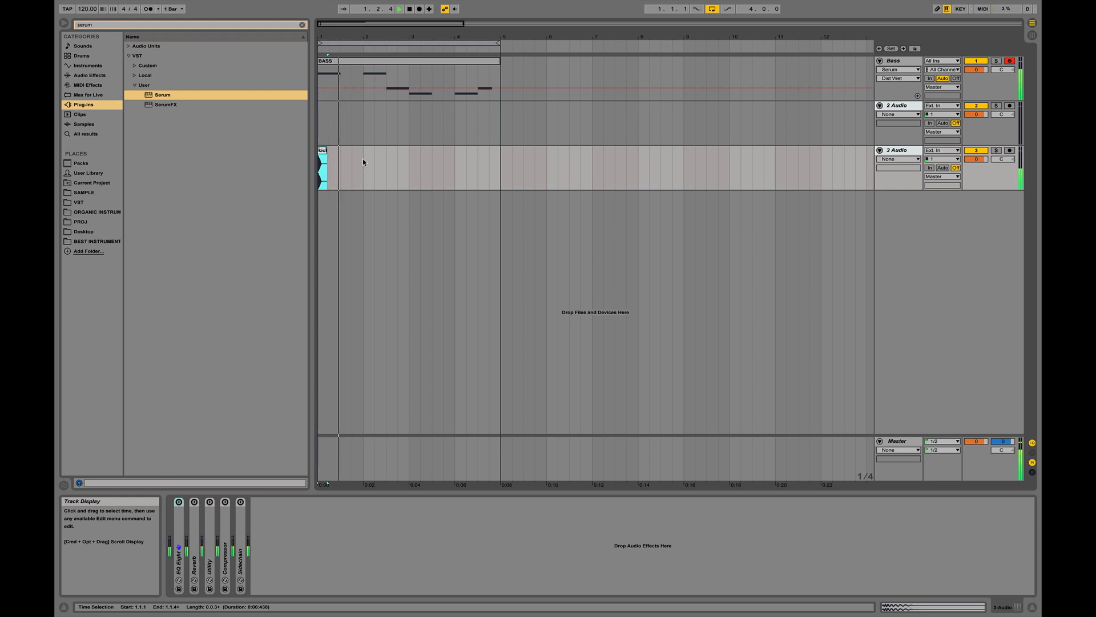
key(space)
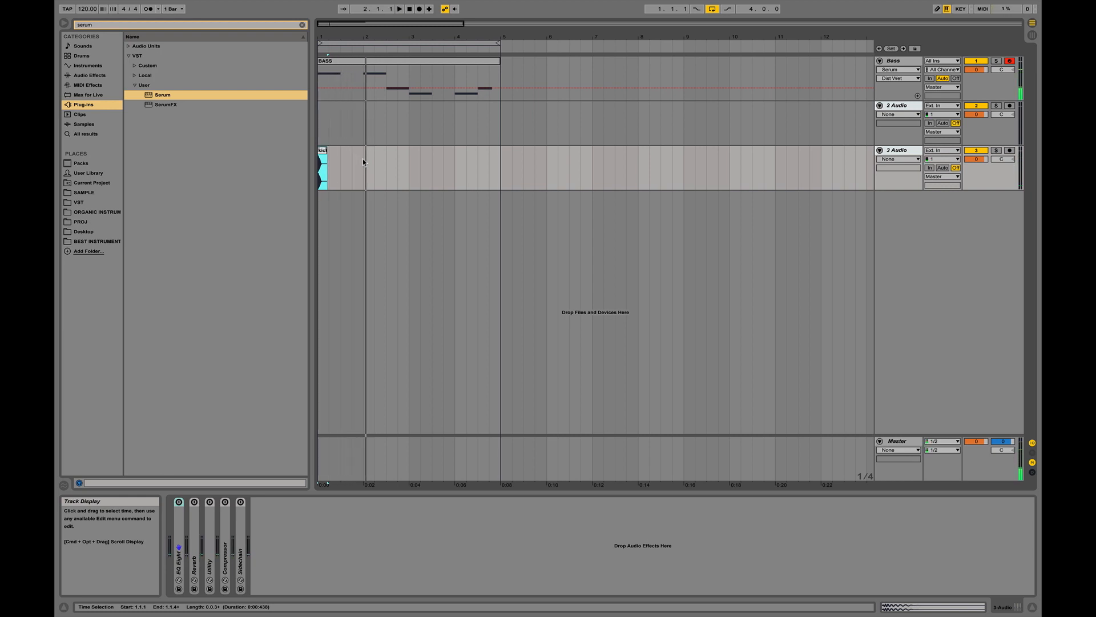
key(space)
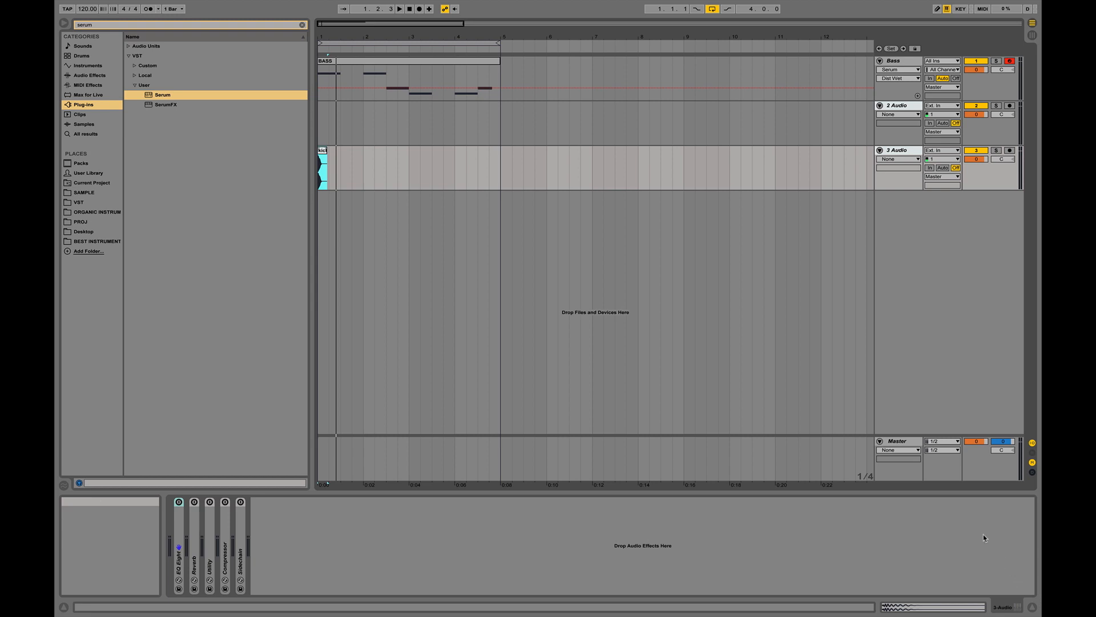
- Fold the Master track, select it to show its device view, and unfold it again
click(880, 441)
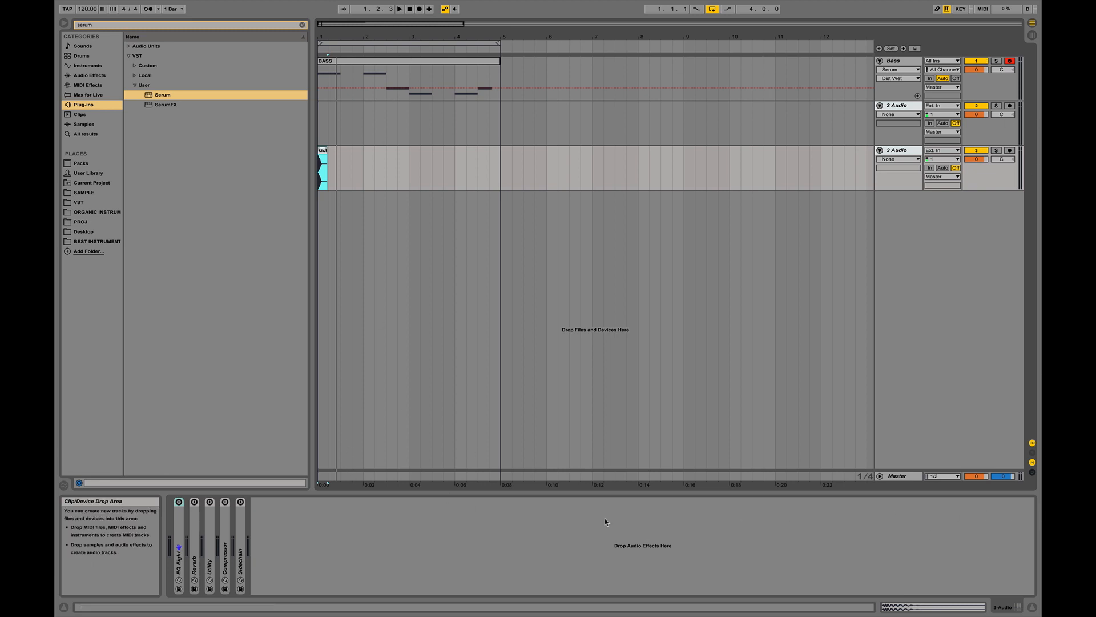
click(903, 479)
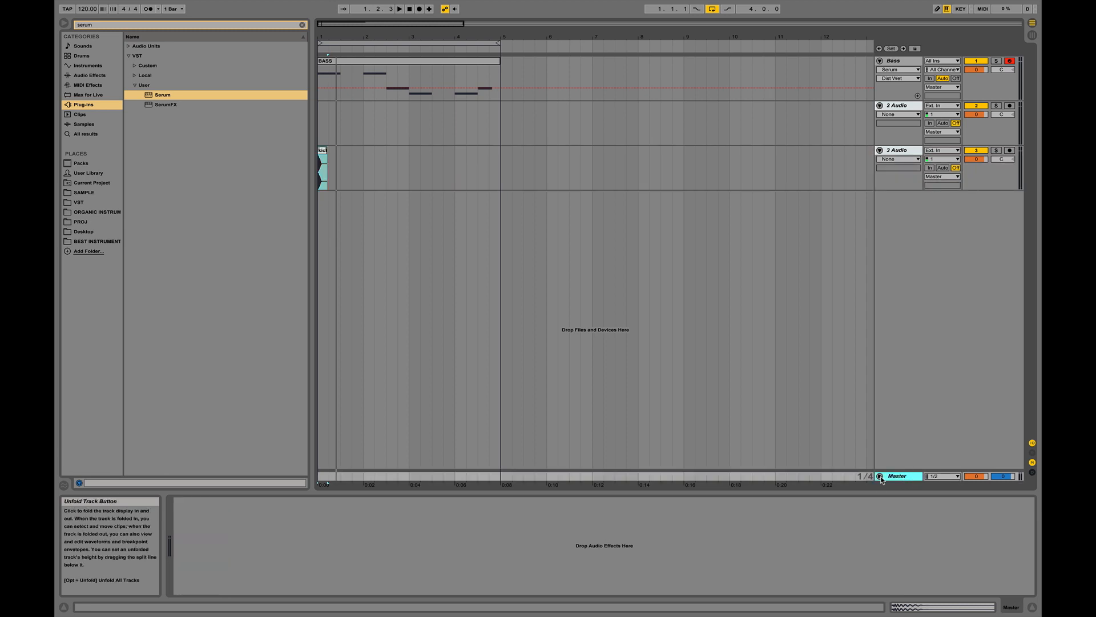
click(880, 477)
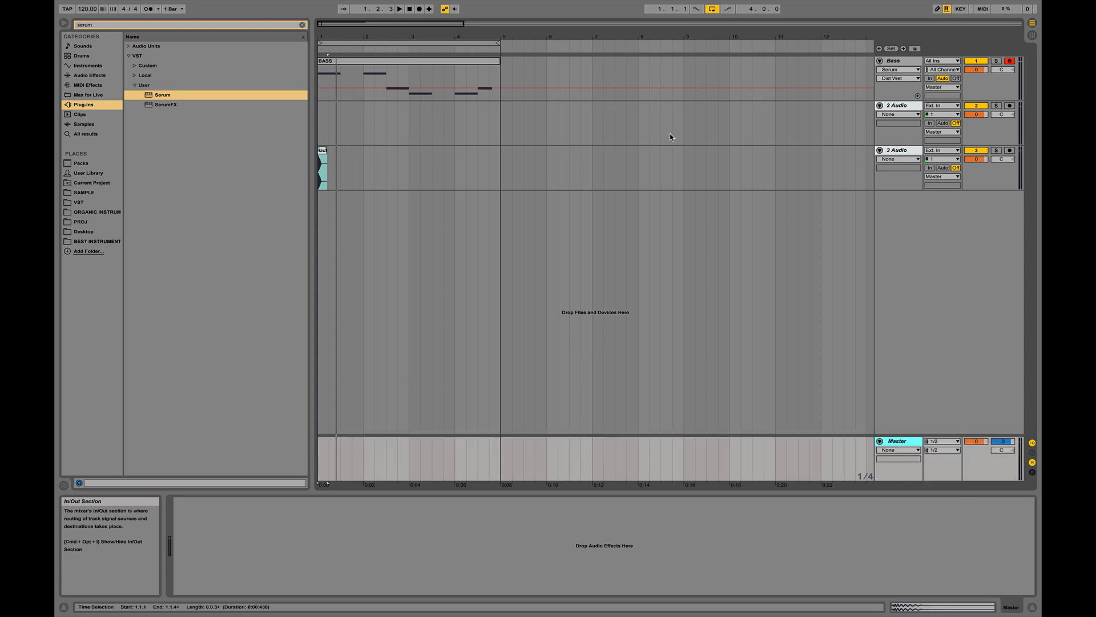
- Select the BASS clip and play the arrangement, then select the kick clip and stop playback
click(349, 62)
key(space)
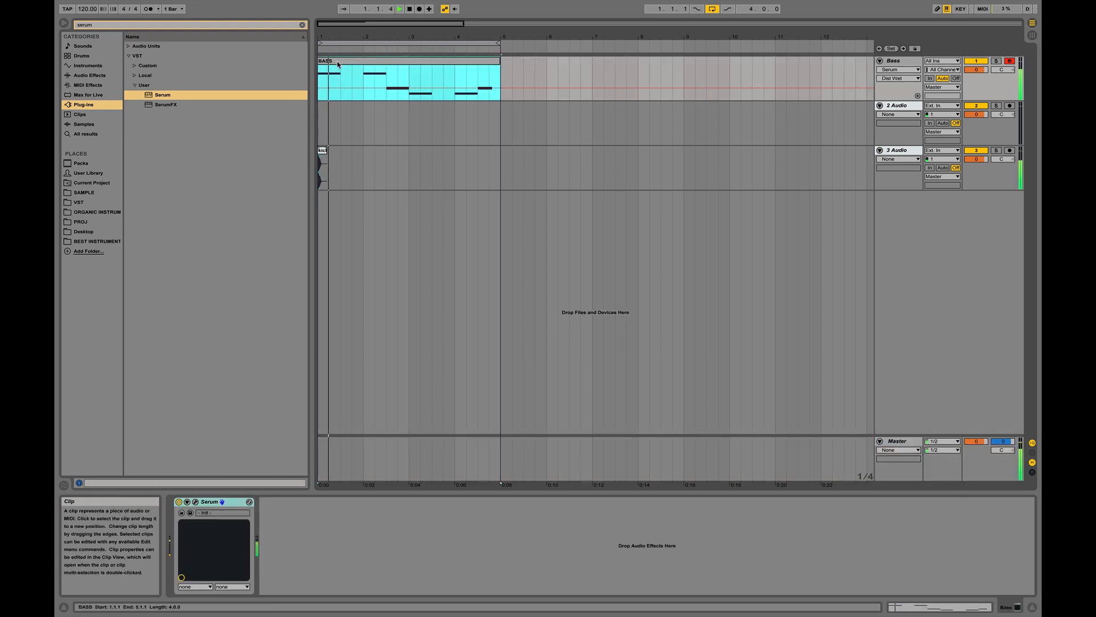
click(321, 155)
key(space)
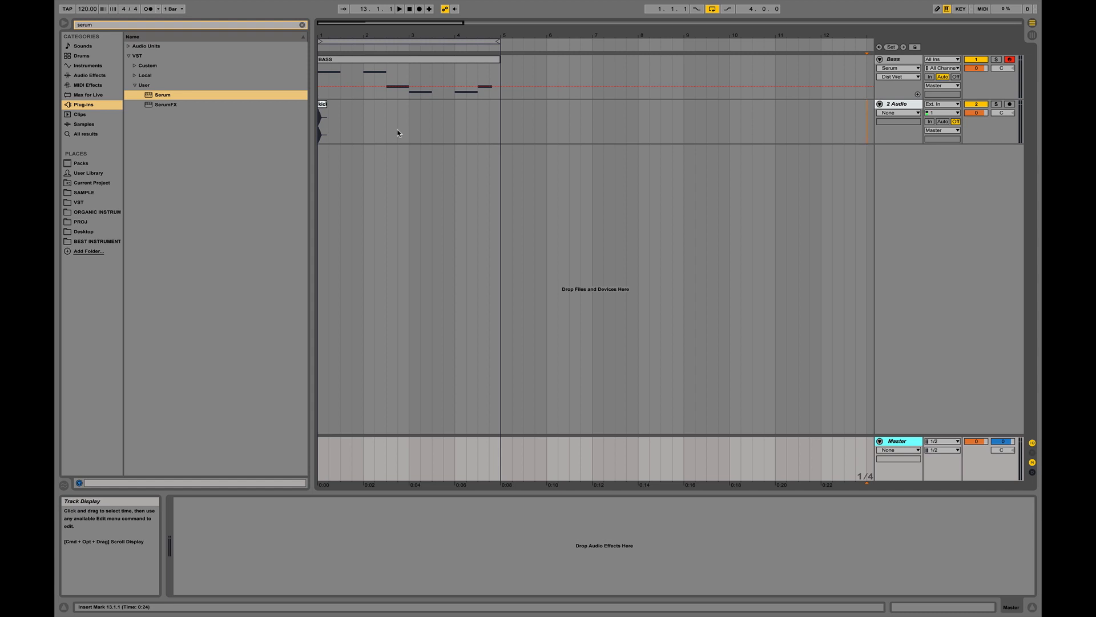
- Lower the track volume of both the Bass track and the 2 Audio track to -15 dB
click(976, 69)
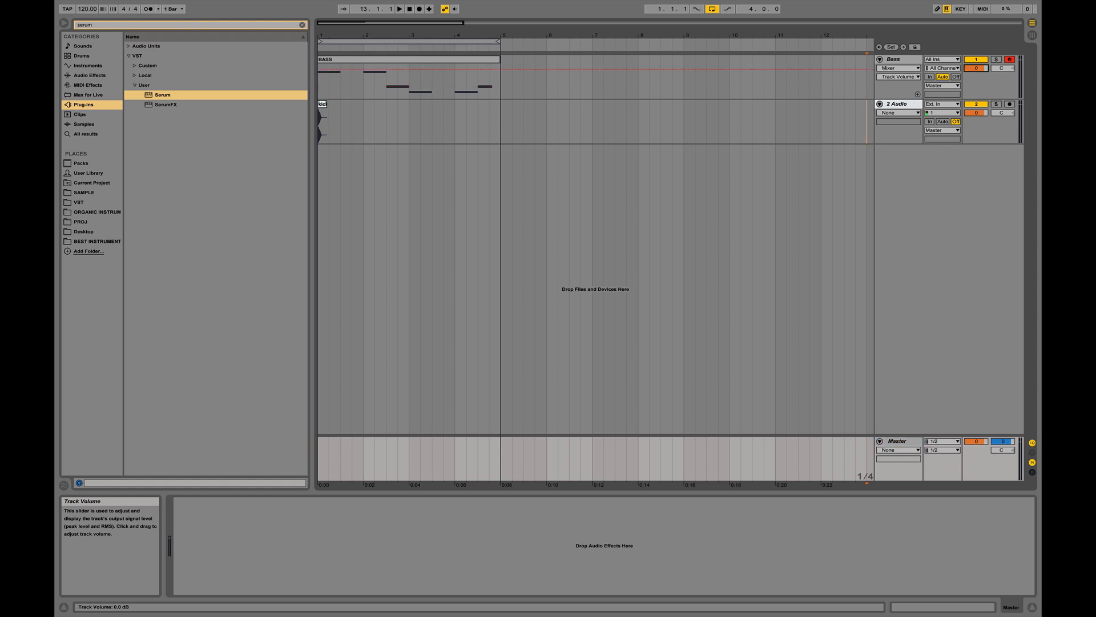
drag(976, 69, 977, 85)
click(975, 113)
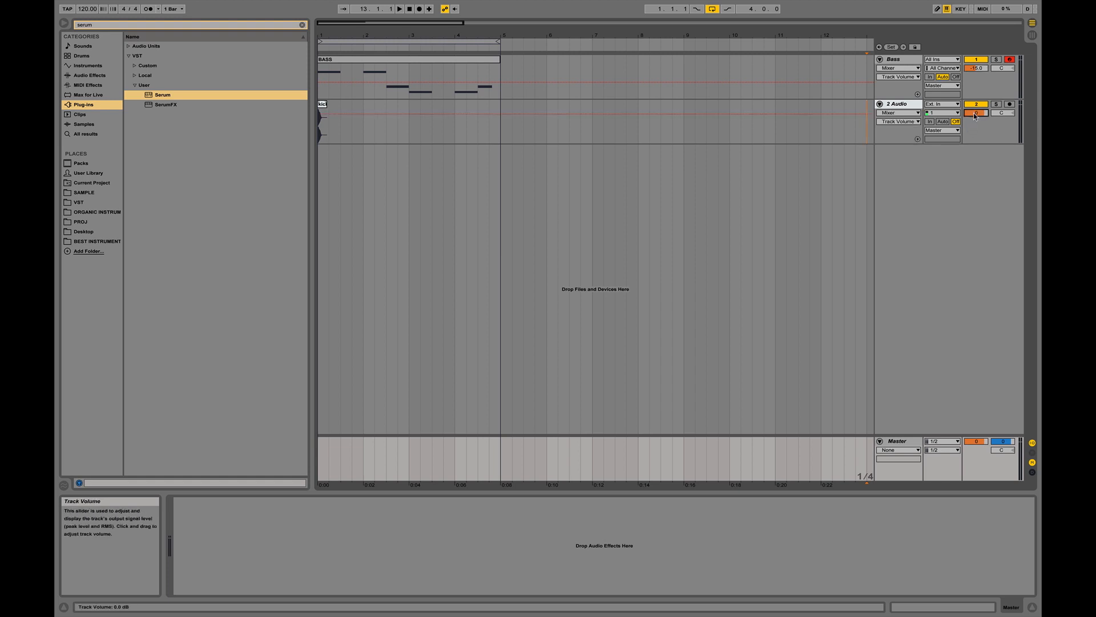
text(-15)
key(Return)
- Play the BASS clip and kick together from bar 1, raising the system's output volume, and stop playback
click(439, 58)
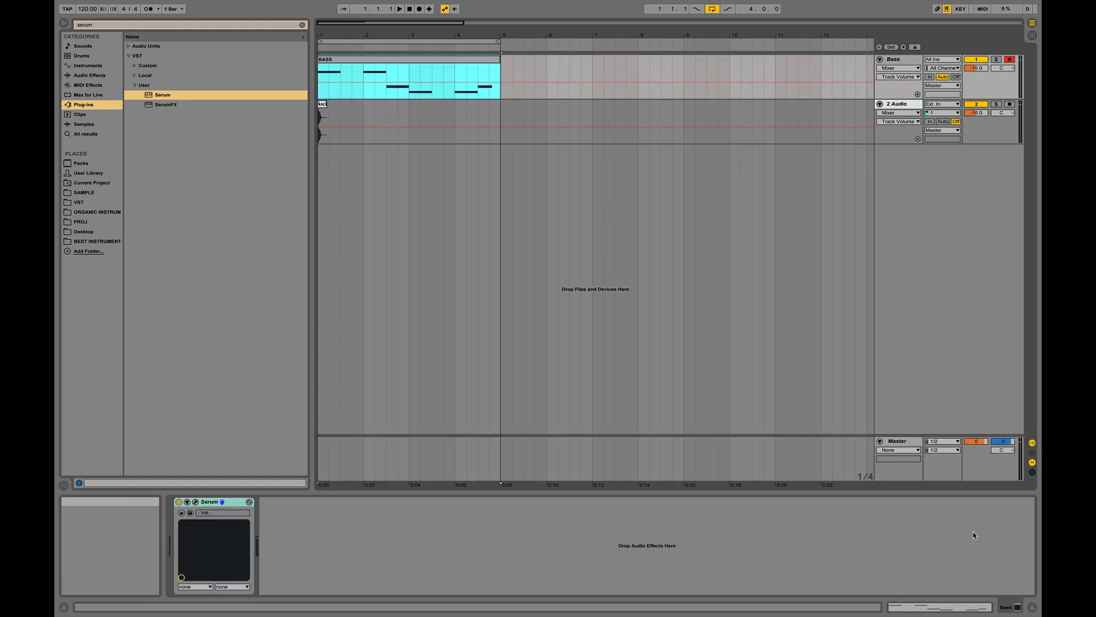
key(space)
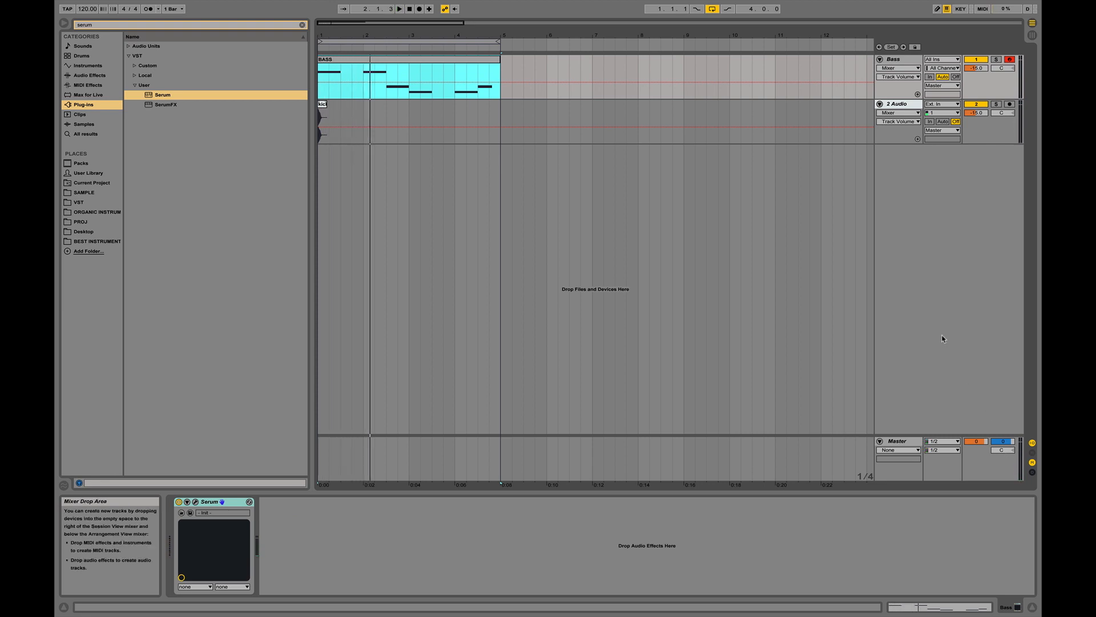
key(XF86AudioRaiseVolume)
key(XF86AudioRaiseVolume)
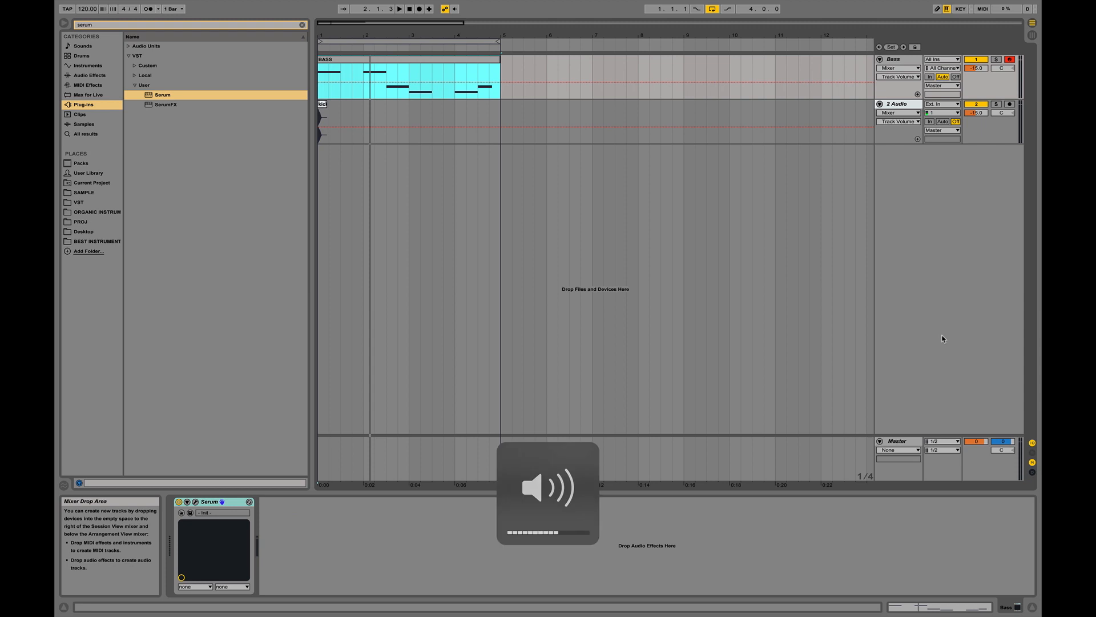
key(space)
key(XF86AudioRaiseVolume)
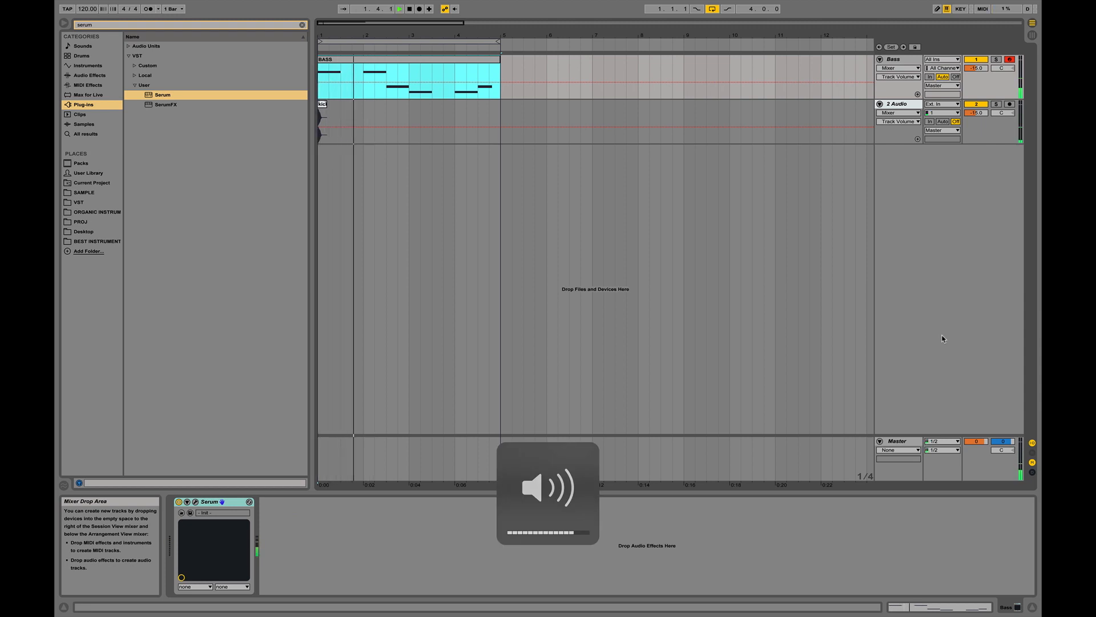
key(space)
- Copy the kick clip and paste it at the start of bars 2, 3 and 4 on the 2 Audio track
click(349, 113)
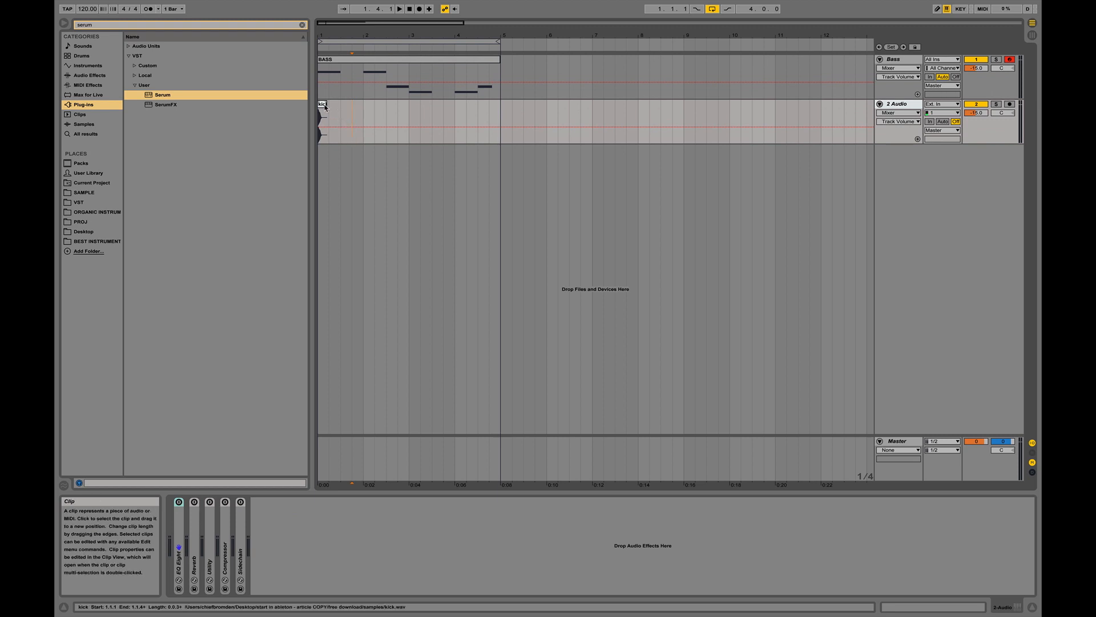
click(324, 106)
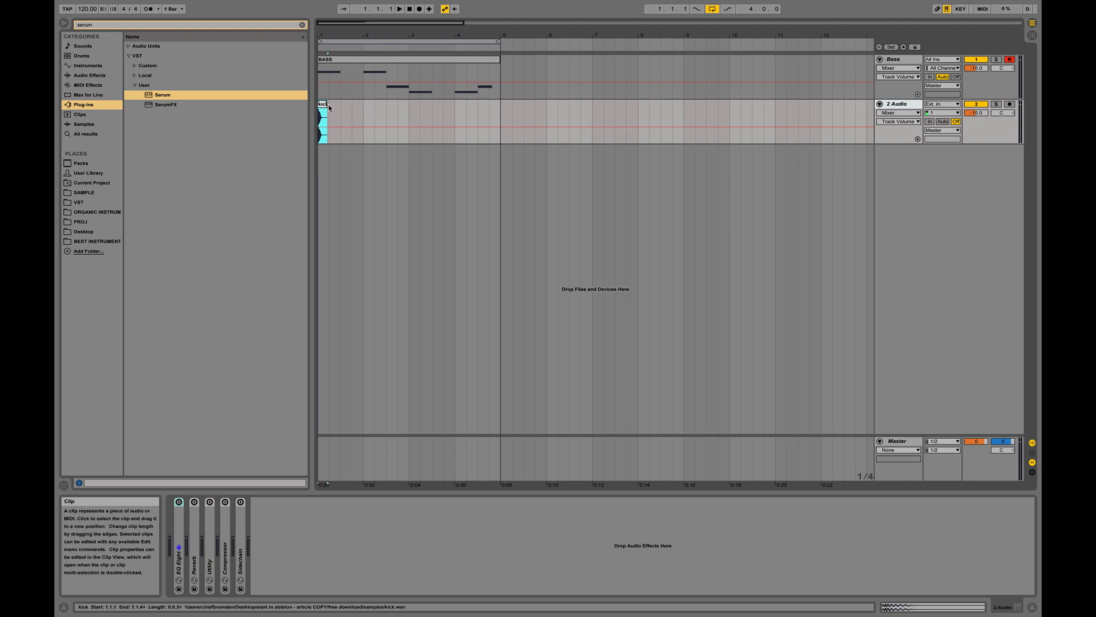
click(364, 102)
key(super+v)
click(410, 113)
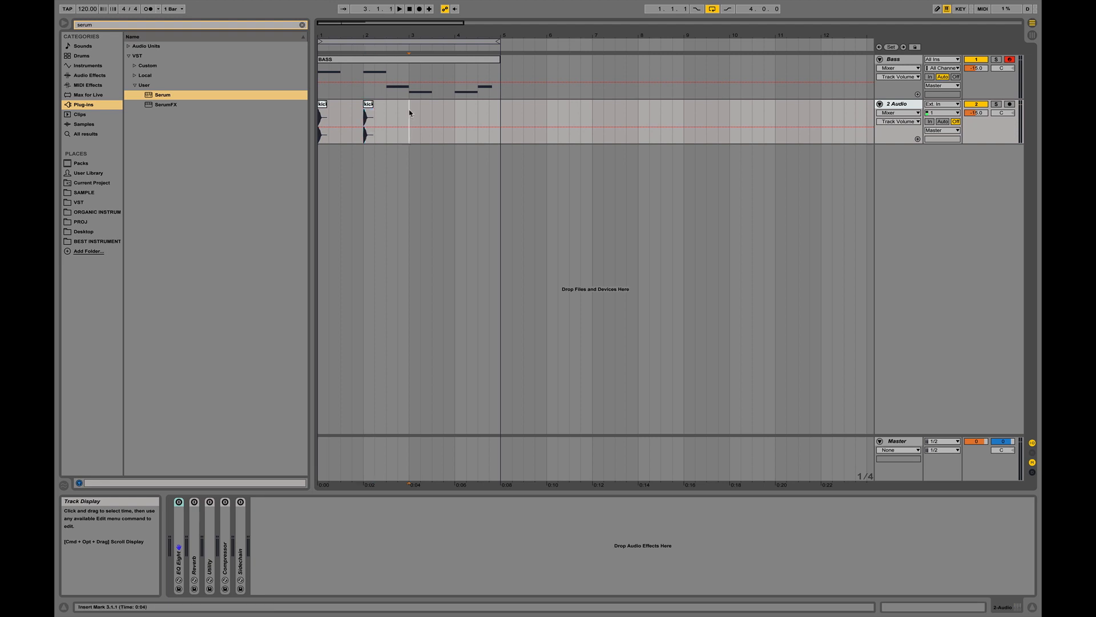
key(super+v)
click(457, 112)
key(super+v)
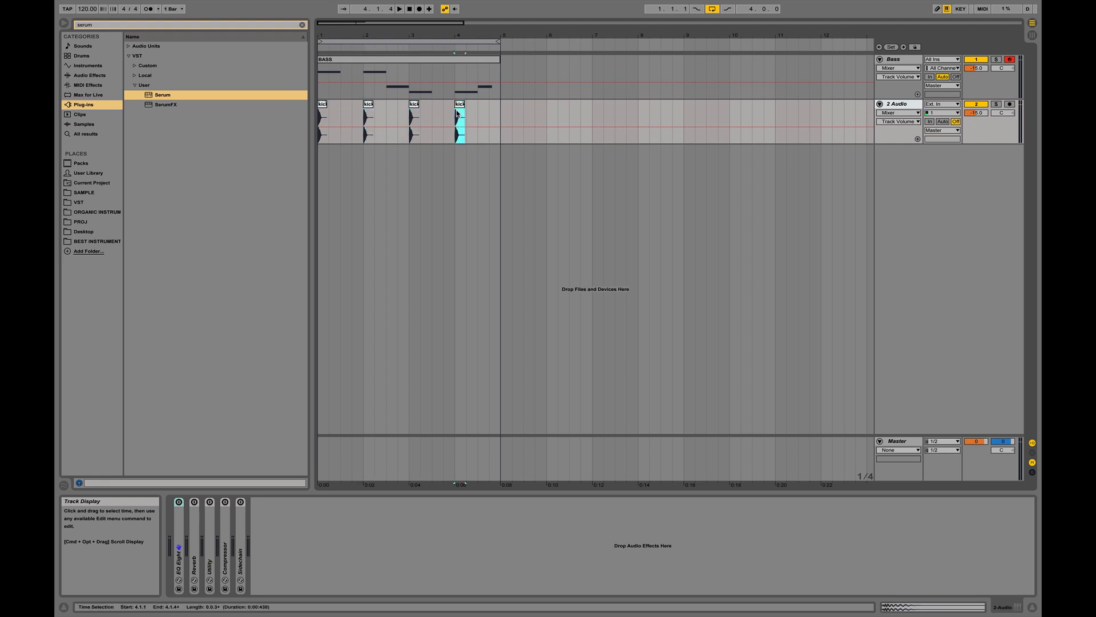
- Paste another kick clip at position 1.2.4 on the 2 Audio track, just before the first bass note ends
click(324, 107)
key(space)
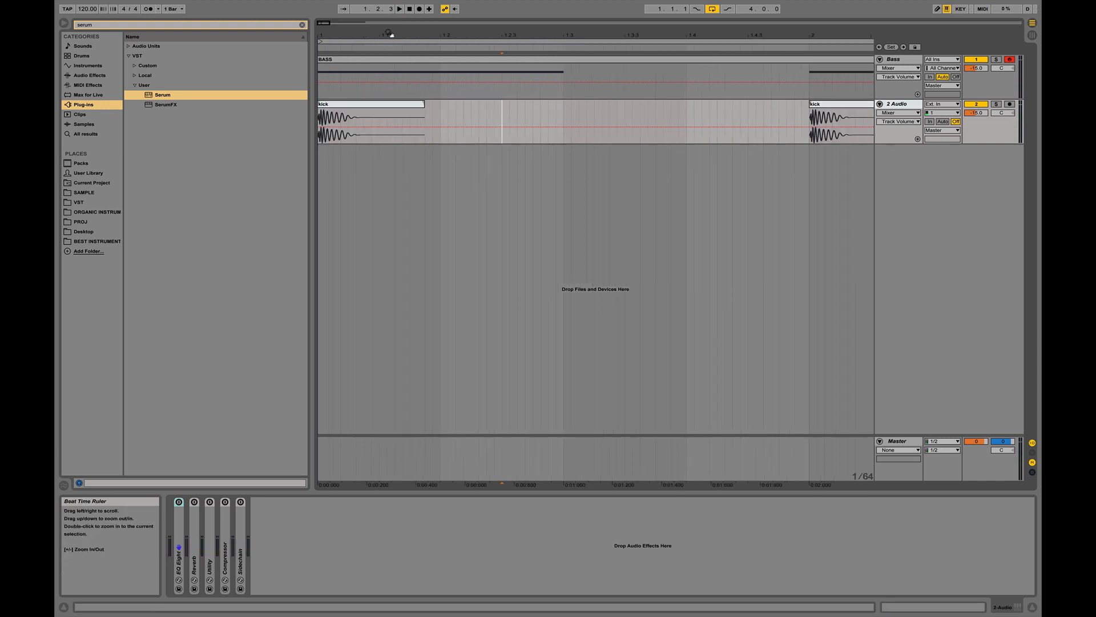
drag(390, 34, 489, 38)
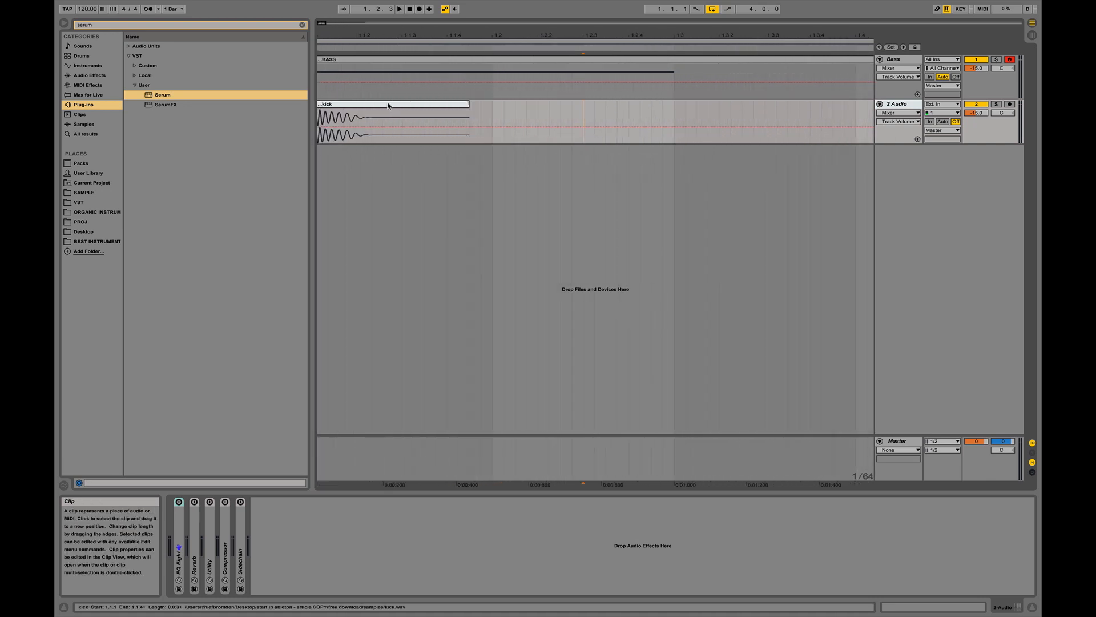
click(629, 110)
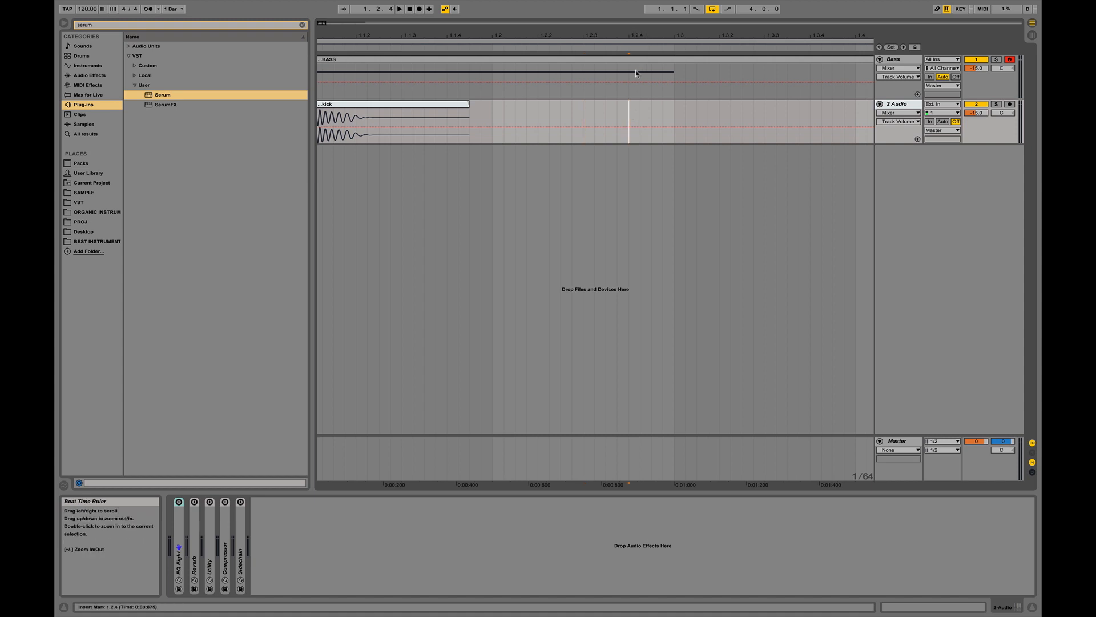
key(super+v)
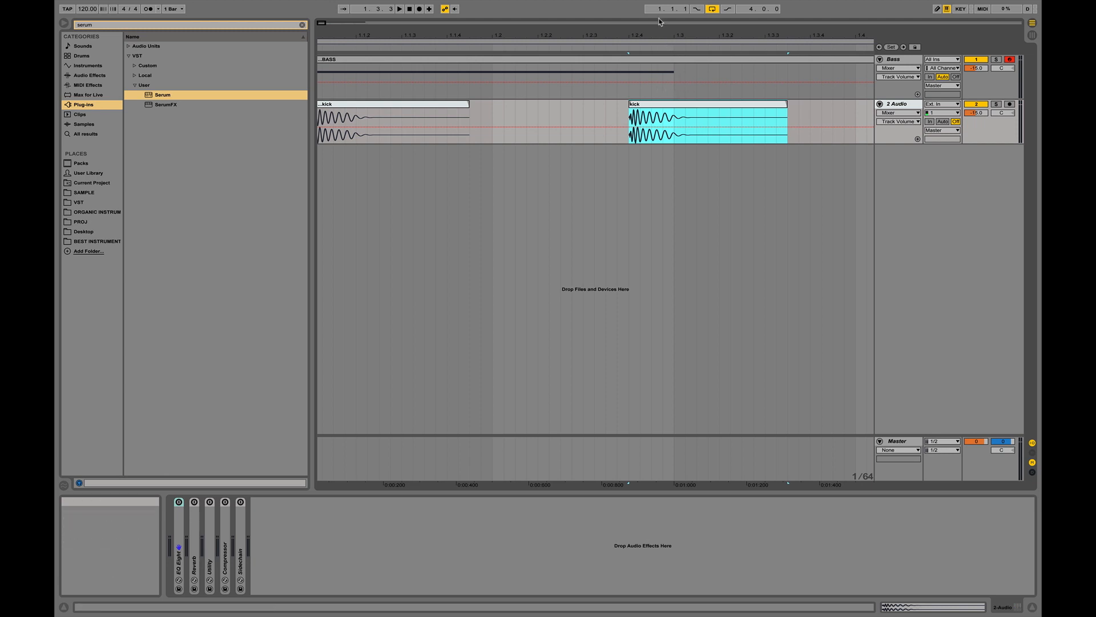
- Duplicate bar 1 of the 2 Audio track, with its two kicks, three times to fill bars 2 to 4
drag(659, 31, 426, 30)
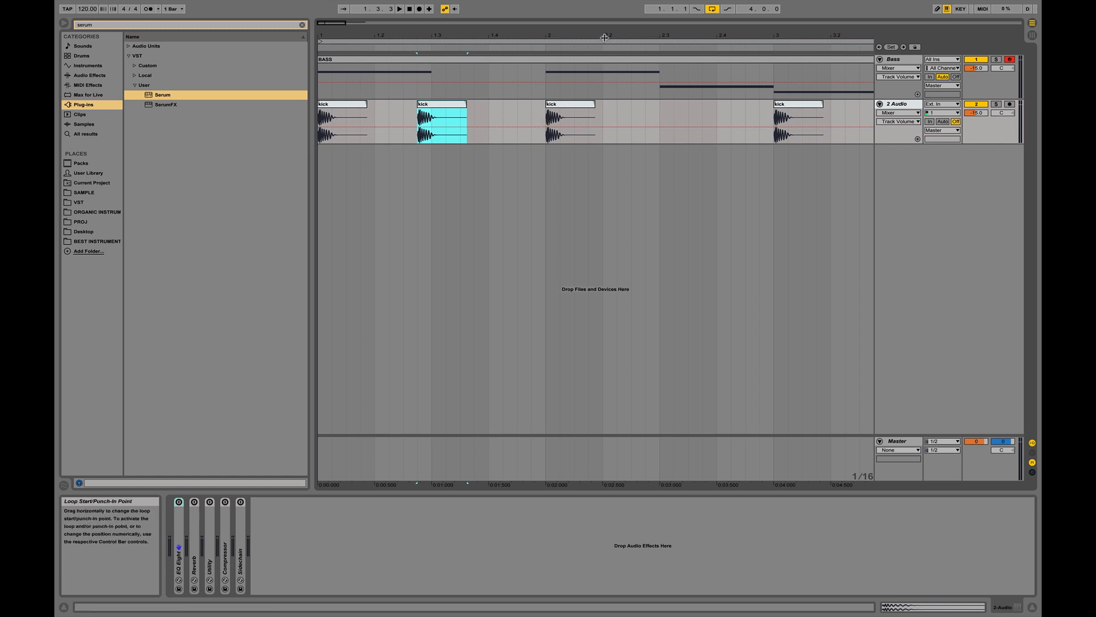
drag(605, 32, 606, 13)
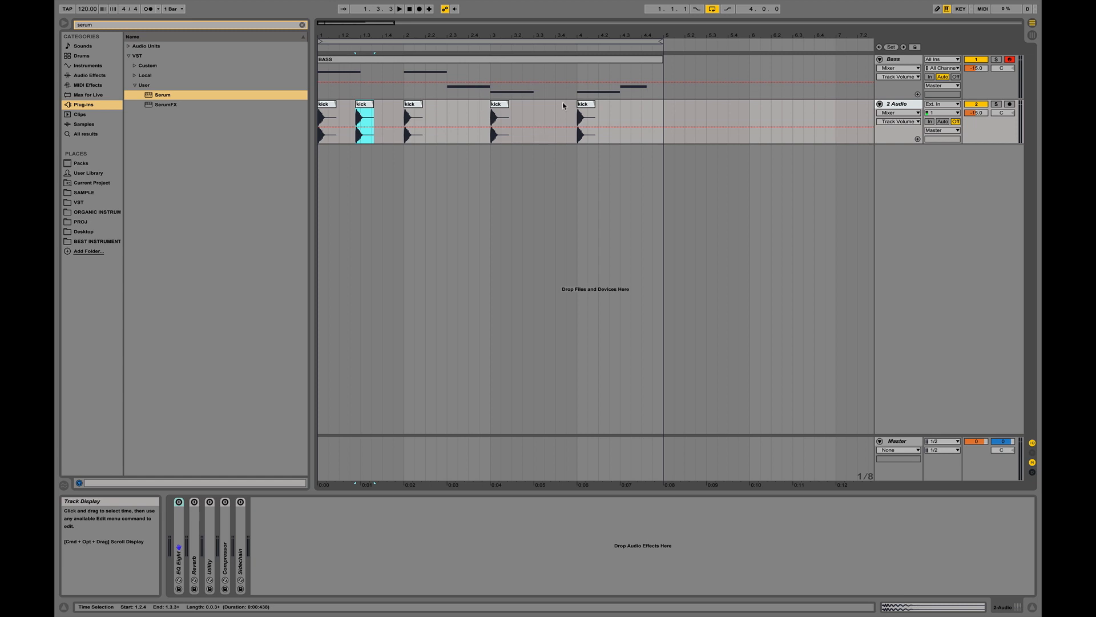
drag(404, 118, 319, 116)
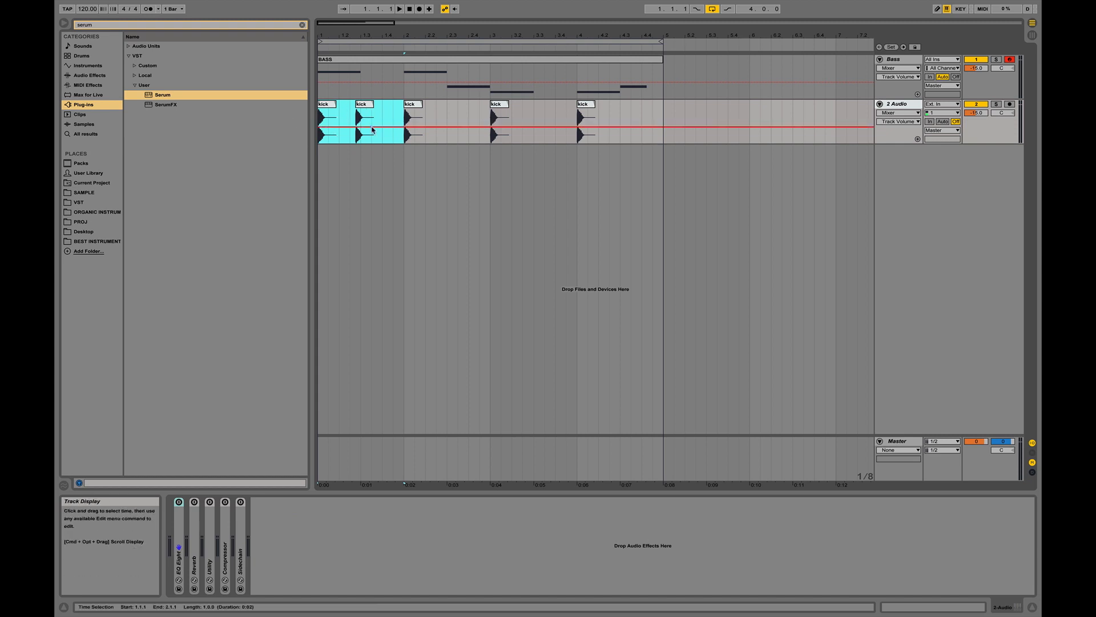
key(super+d)
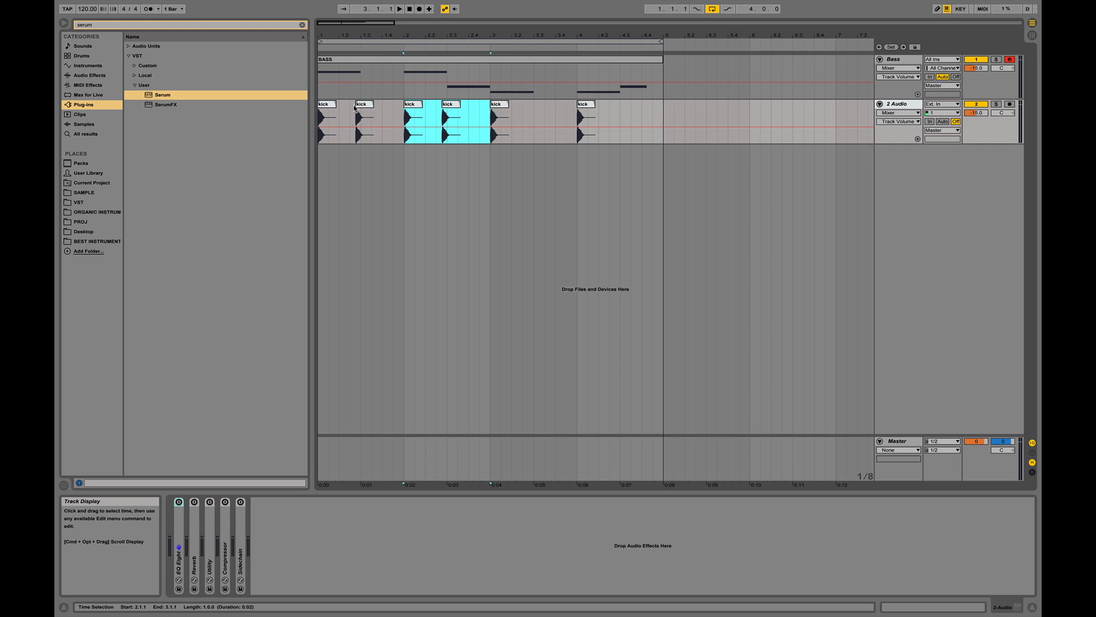
key(super+d)
key(super+d)
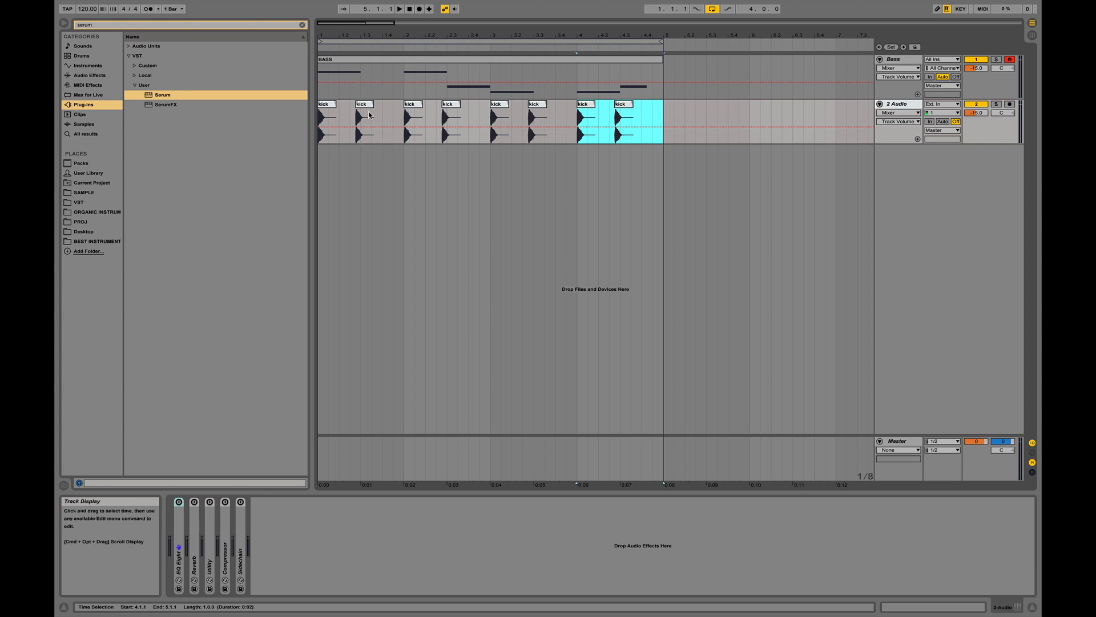
- Insert a new MIDI track below the 2 Audio track
click(864, 160)
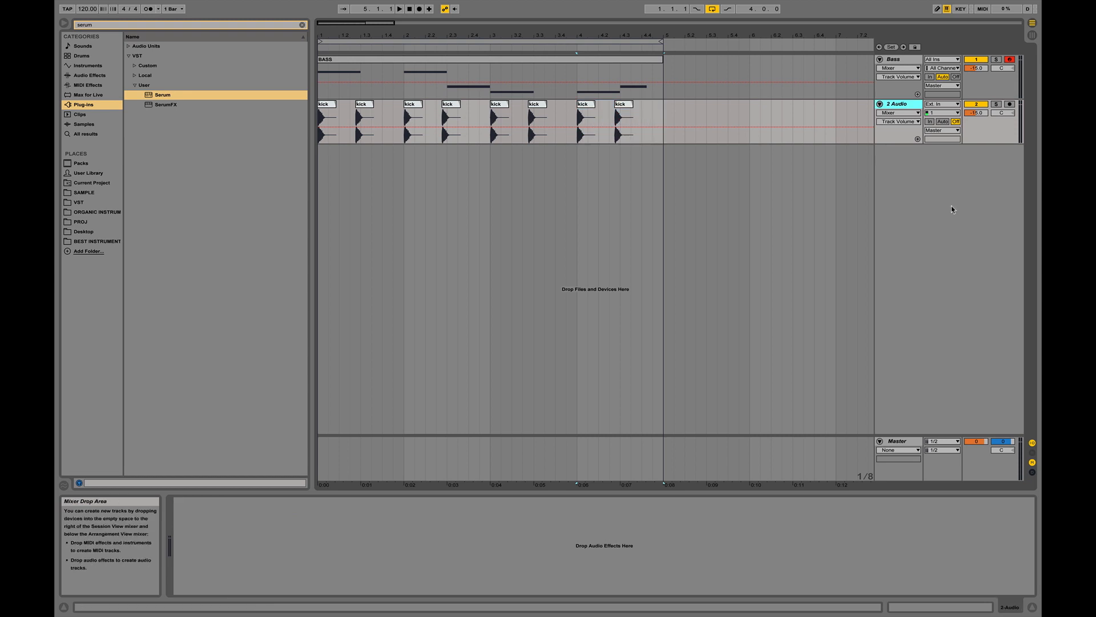
right_click(929, 179)
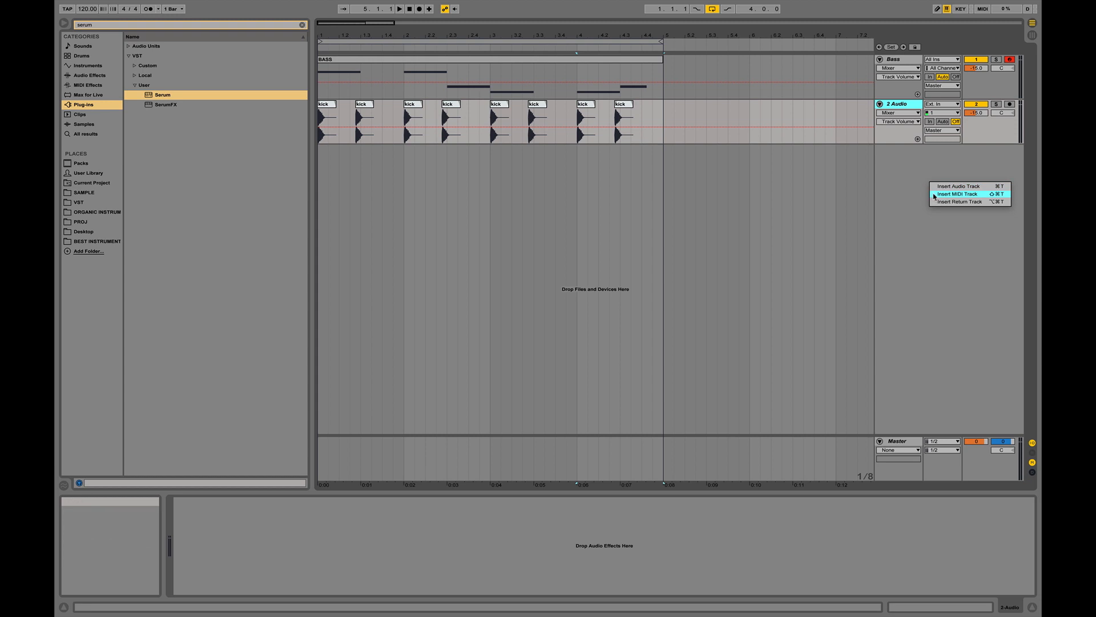
click(957, 194)
right_click(938, 261)
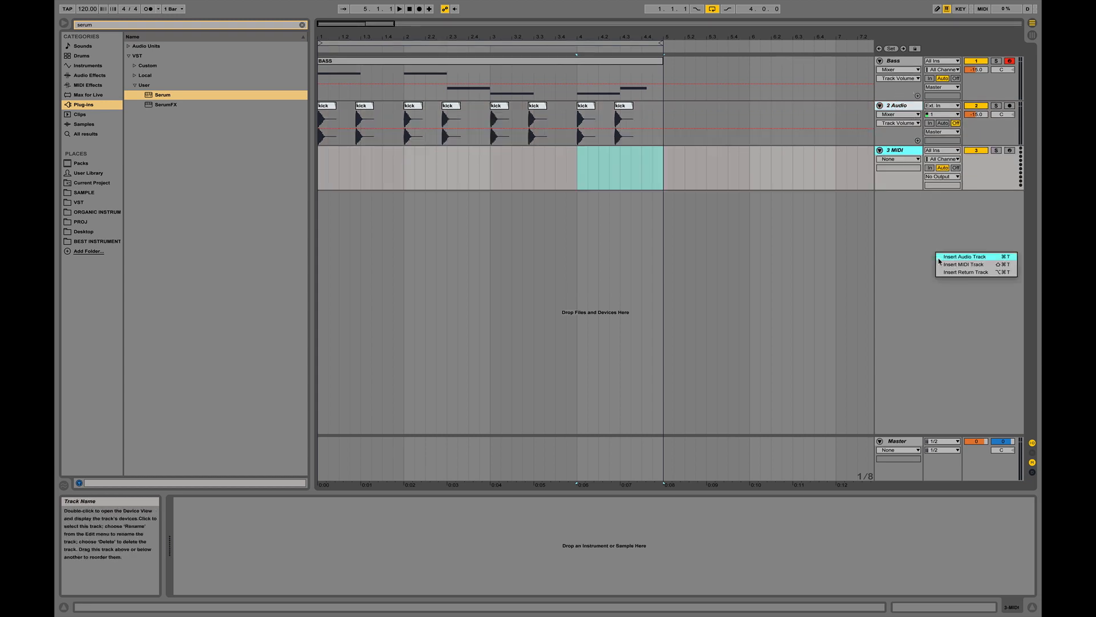
click(916, 235)
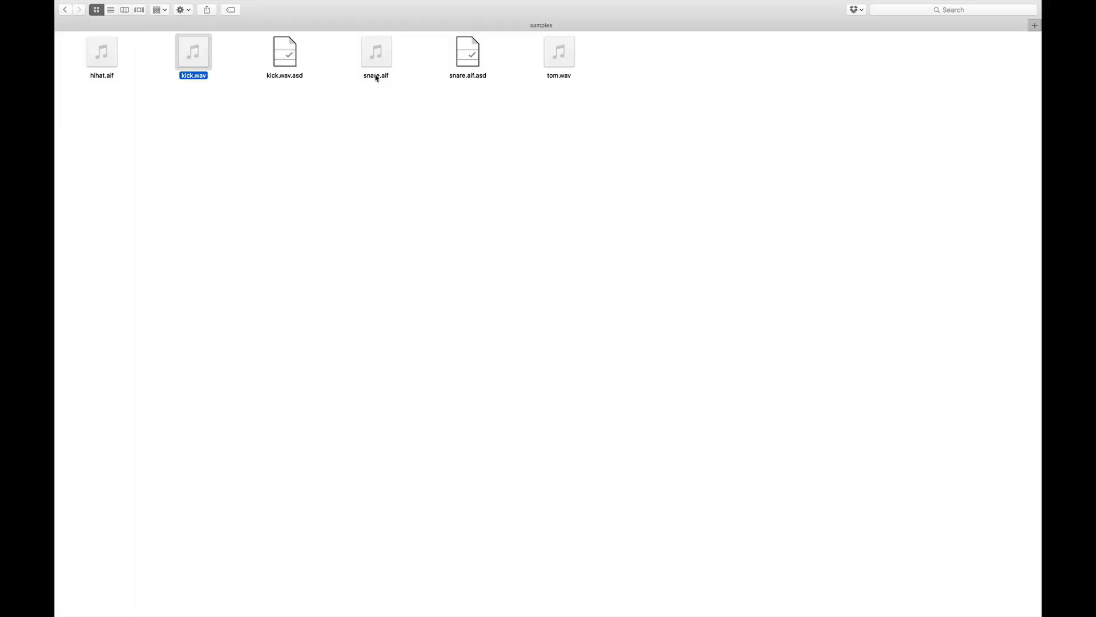
- Bring snare.aif from the samples folder into Ableton Live as the instrument of the 3 MIDI track
click(375, 74)
drag(374, 74, 411, 563)
key(ctrl+Right)
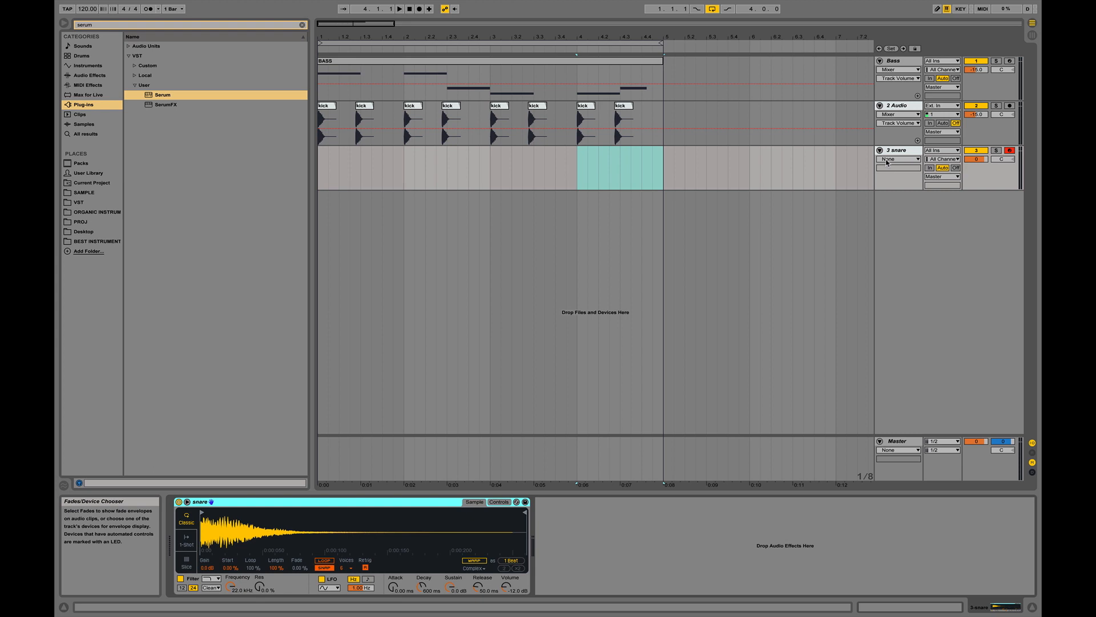
- Audition the snare sample with the computer MIDI keyboard, playing the same key in different octaves
key(a)
key(a)
key(x)
key(a)
key(a)
key(a)
key(a)
key(a)
key(a)
key(a)
key(z)
key(a)
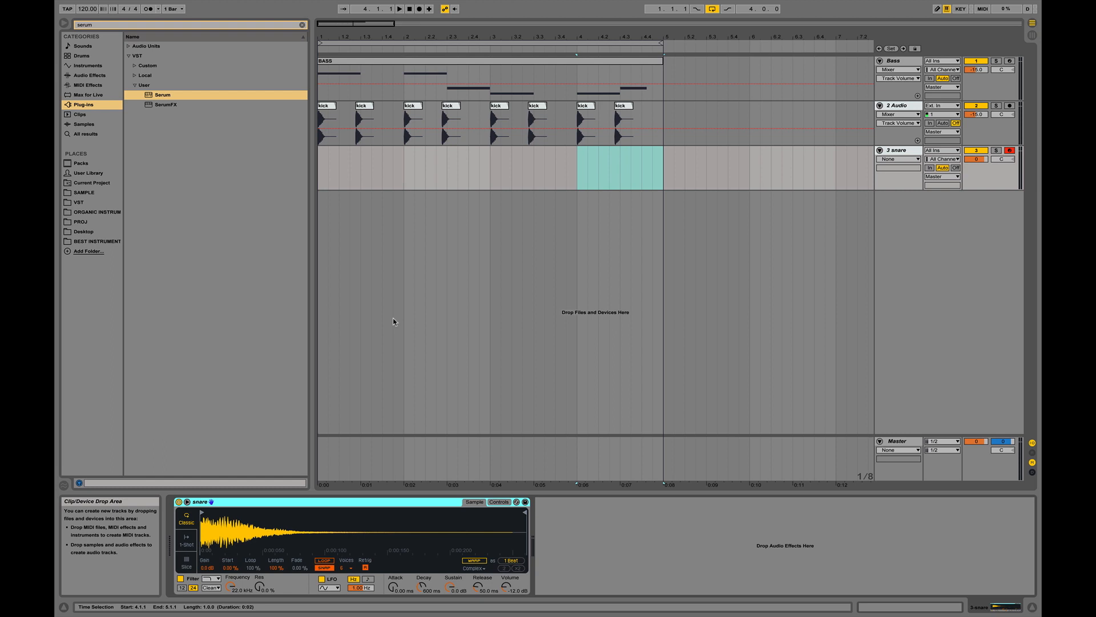
- Shift the computer MIDI keyboard's octave down and up, and trigger the snare again
key(z)
key(x)
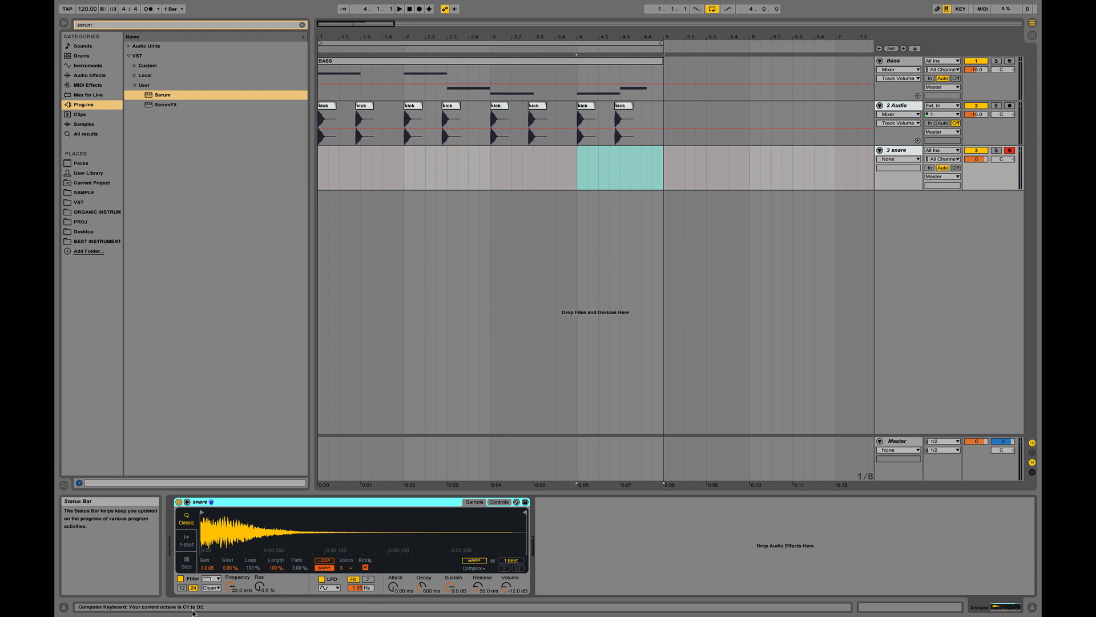
key(z)
key(x)
key(x)
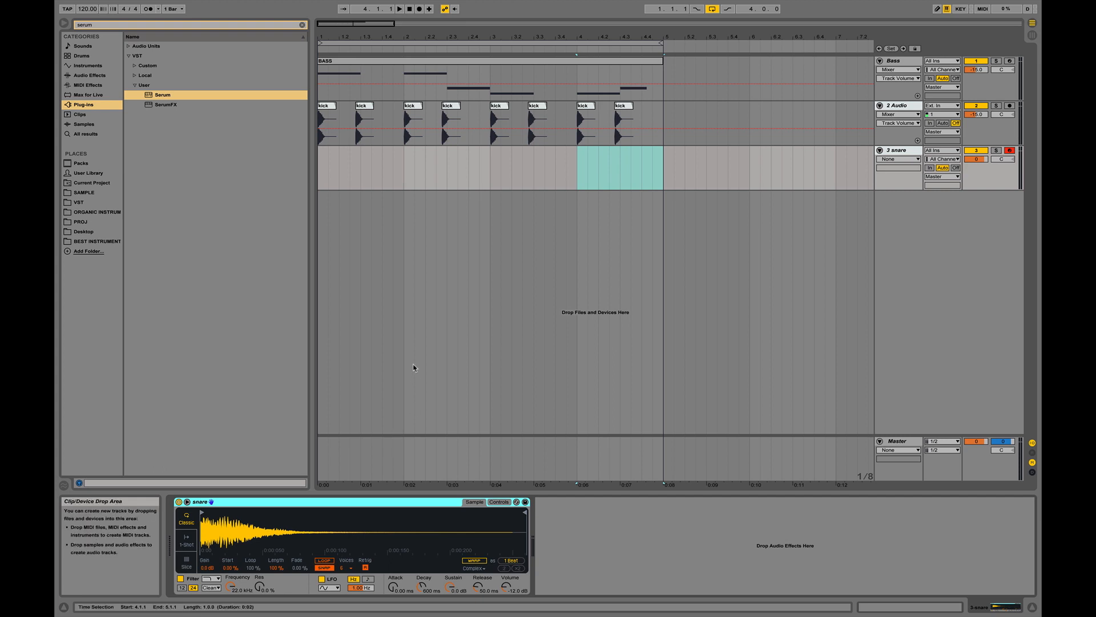
key(a)
key(a)
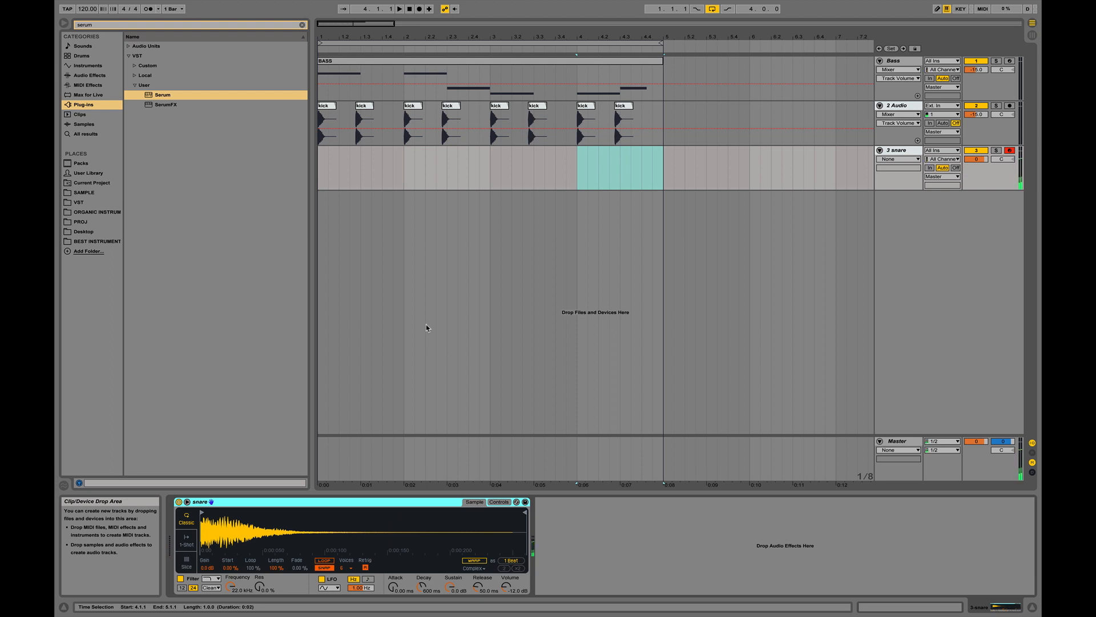
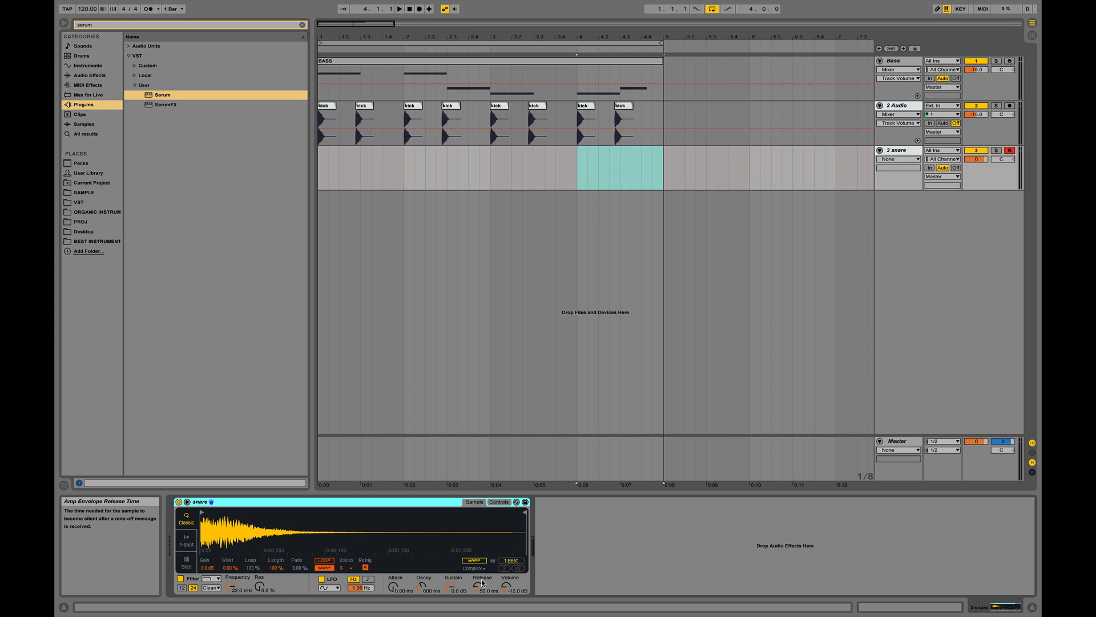
- Trigger the snare twice and set the release time of its amp envelope to 60.0 s
key(a)
key(a)
drag(480, 589, 480, 577)
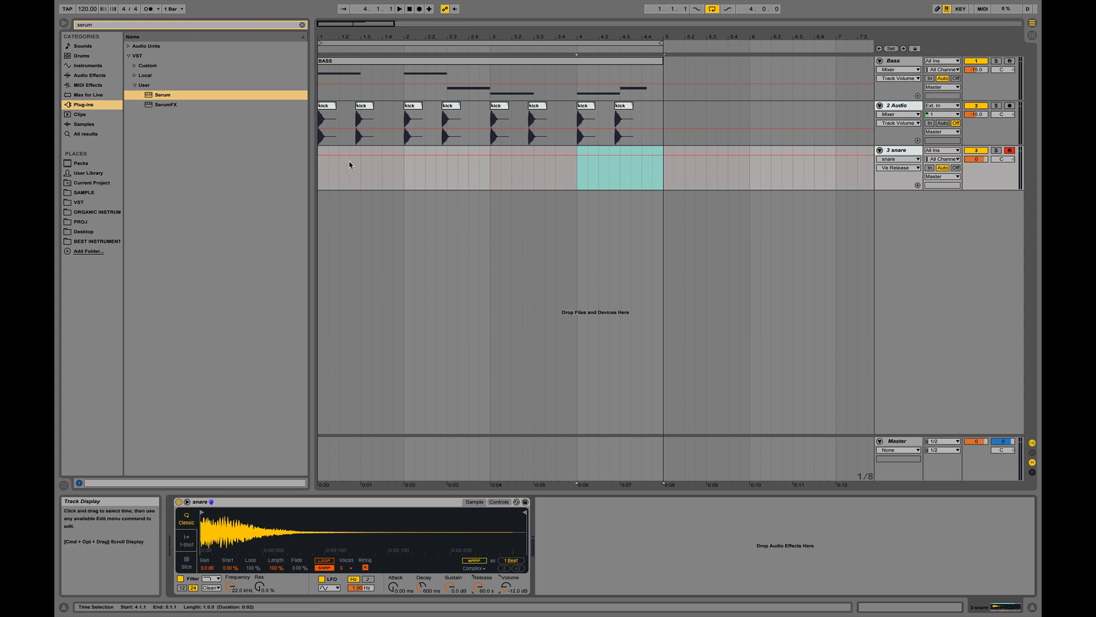
- Insert an empty four-bar MIDI clip on the 3 snare track, from 1.1.1 to 5.1.1
click(318, 181)
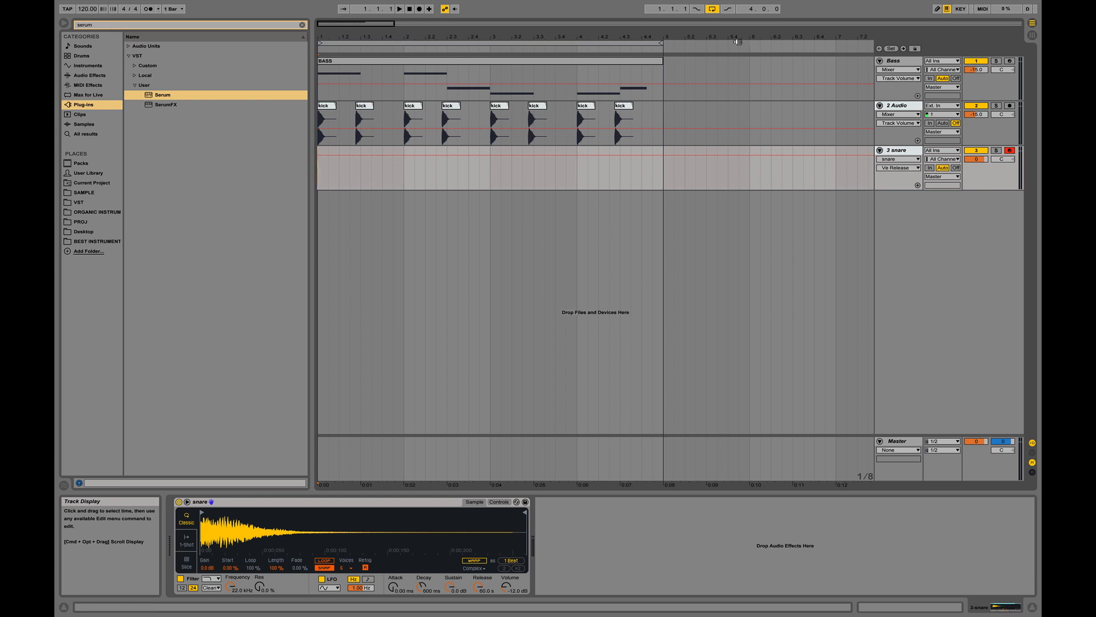
key(minus)
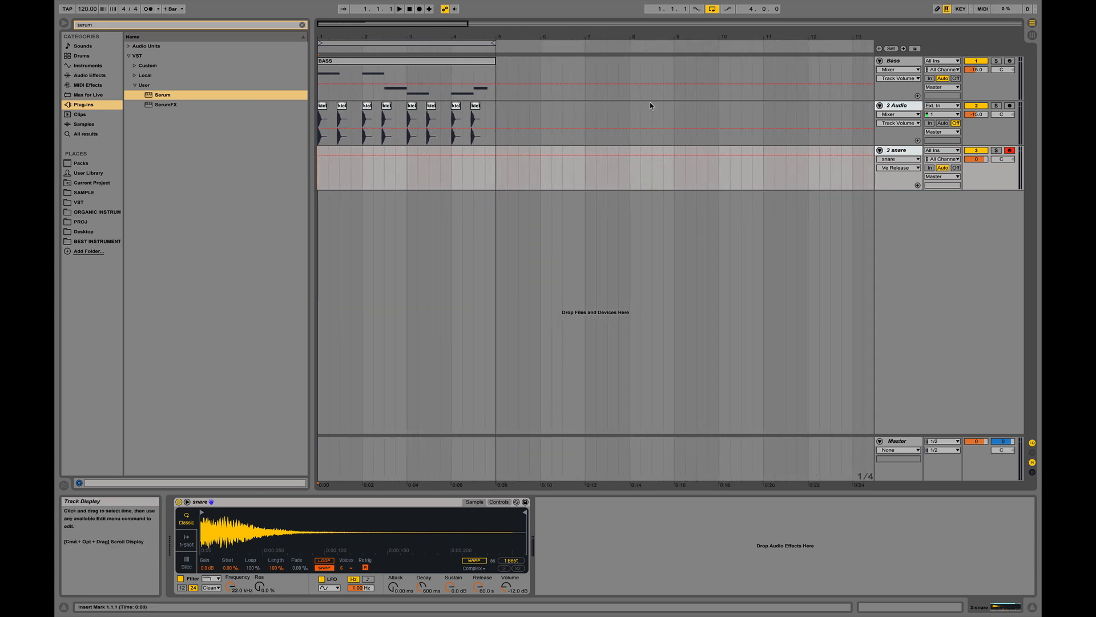
drag(366, 38, 375, 85)
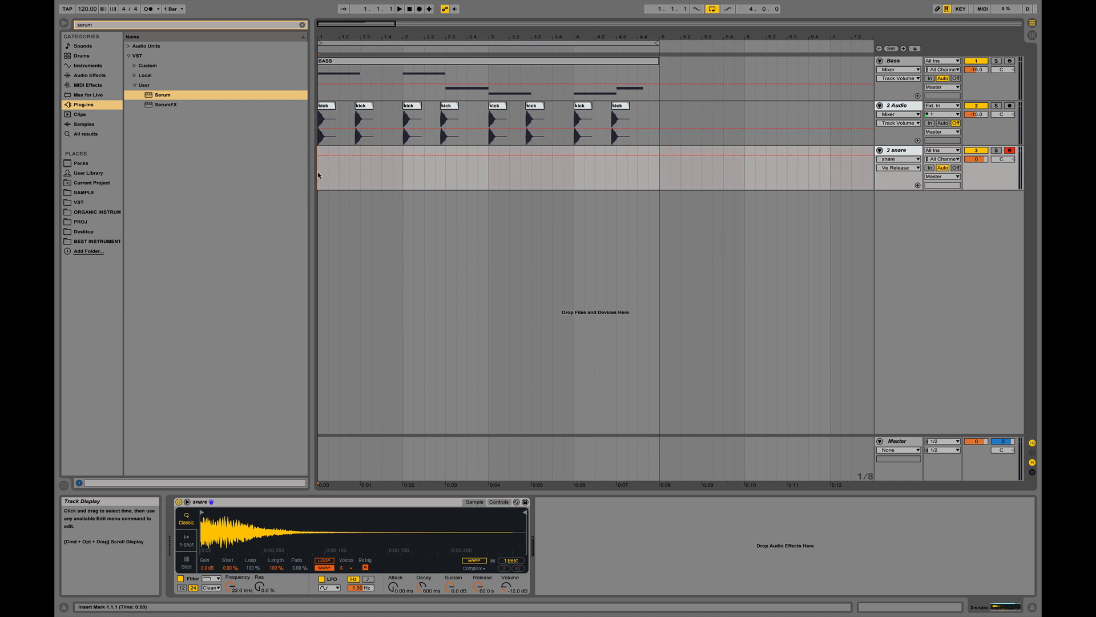
drag(318, 172, 655, 164)
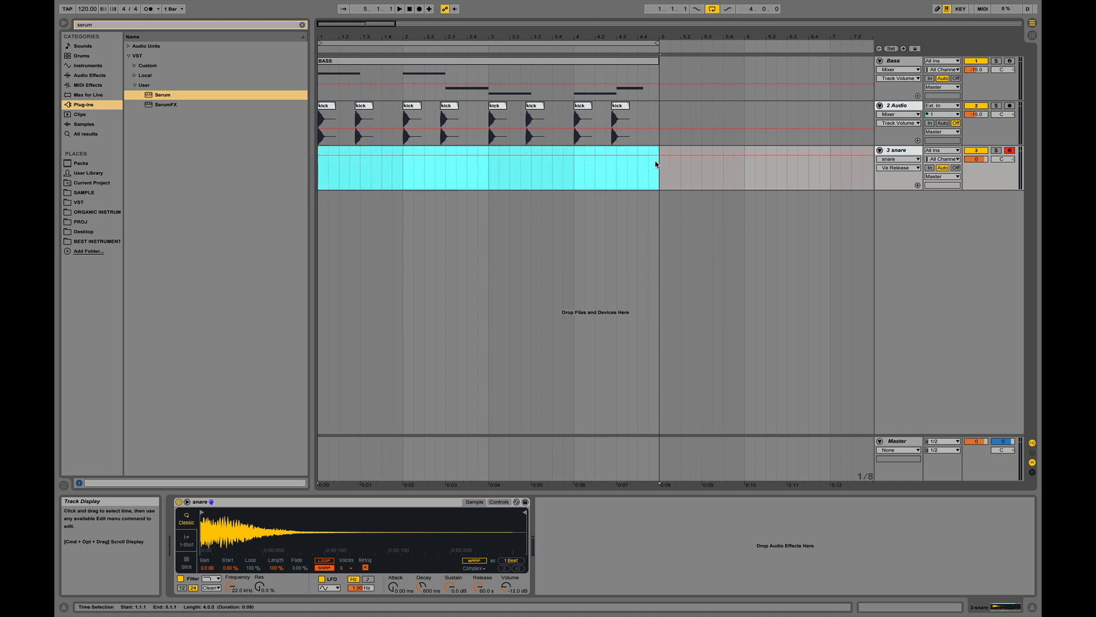
right_click(494, 150)
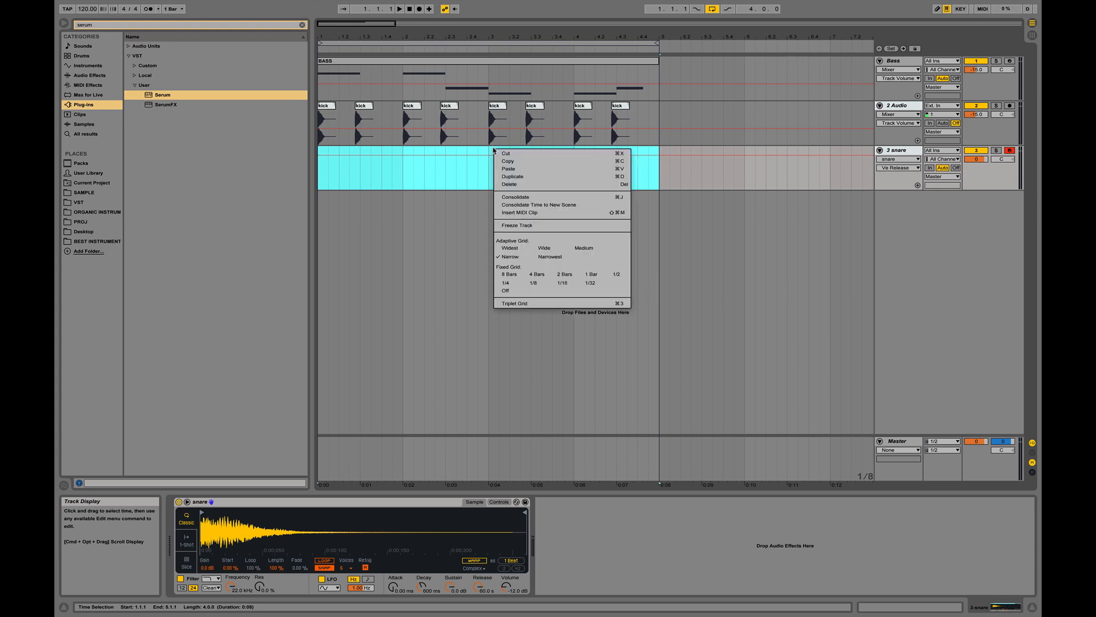
click(512, 213)
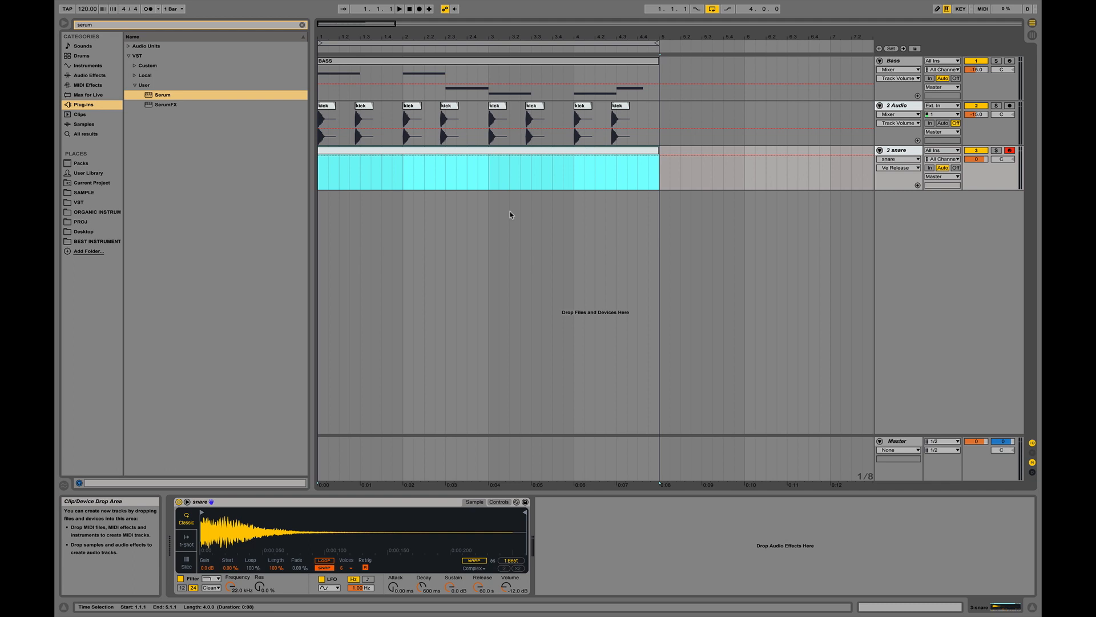
- Add C3 notes at 1.3, 2.3, 3.3 and 4.3 to the snare clip, and play the beat from the start
key(shift+Tab)
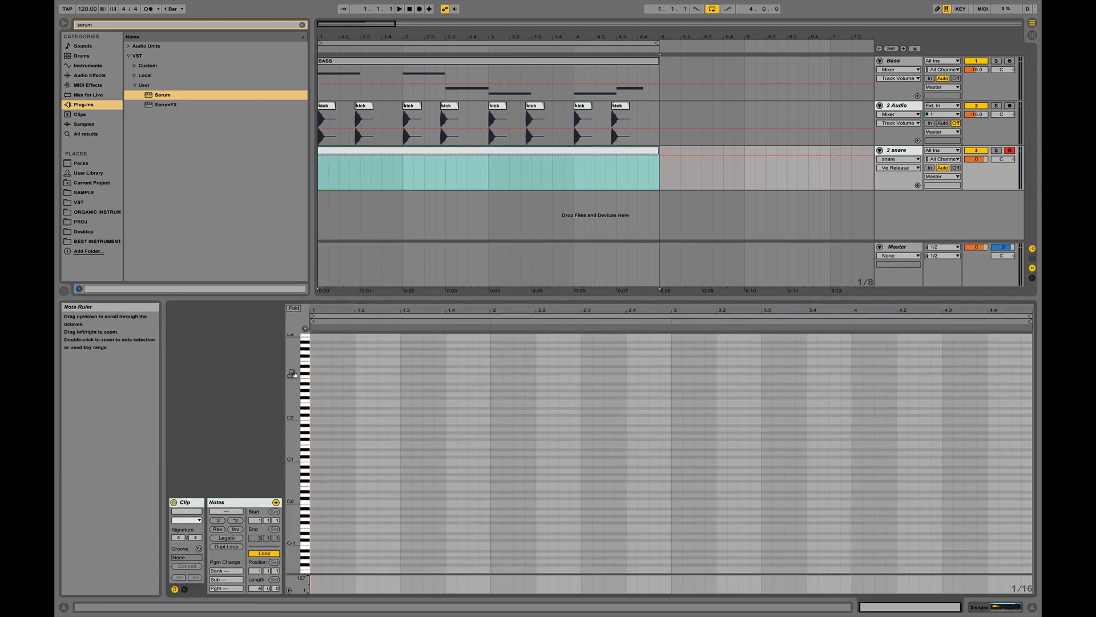
drag(292, 373, 361, 380)
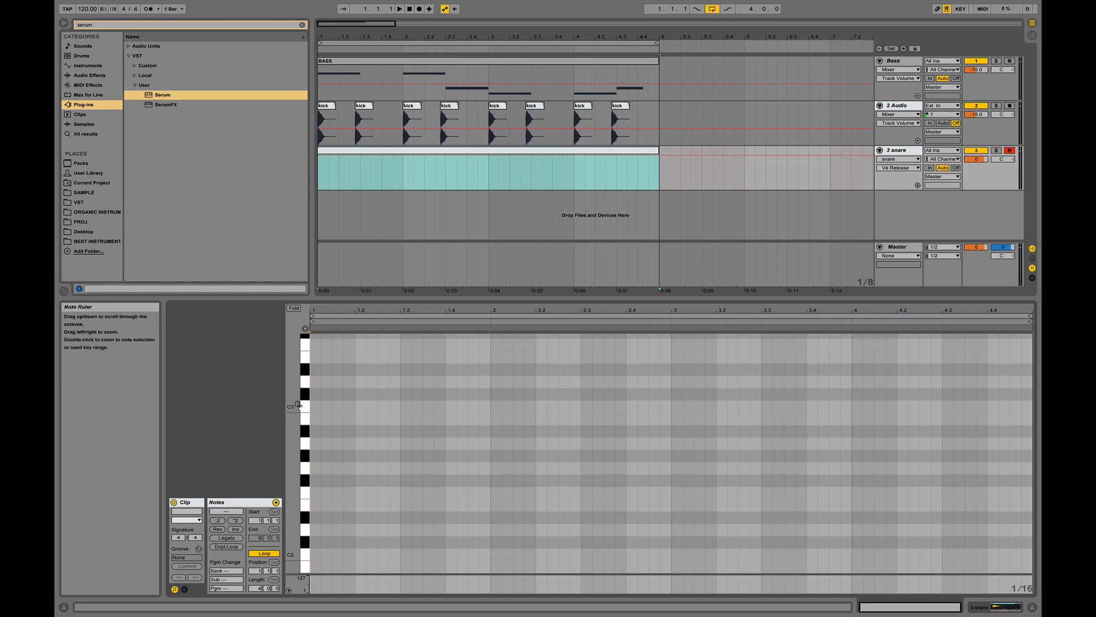
drag(294, 408, 248, 407)
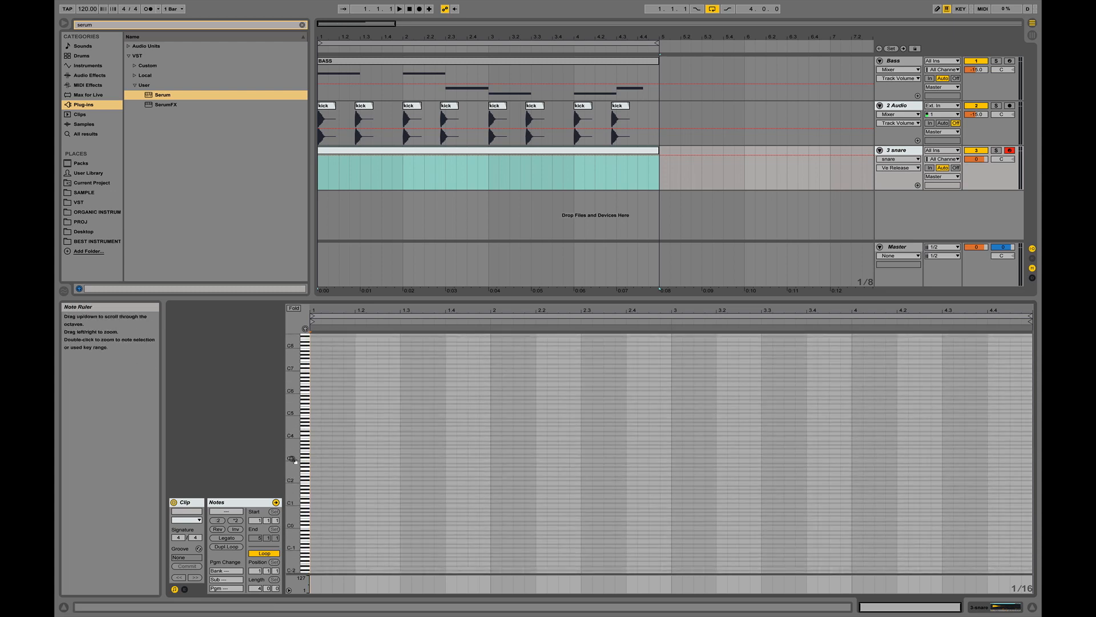
drag(293, 459, 337, 459)
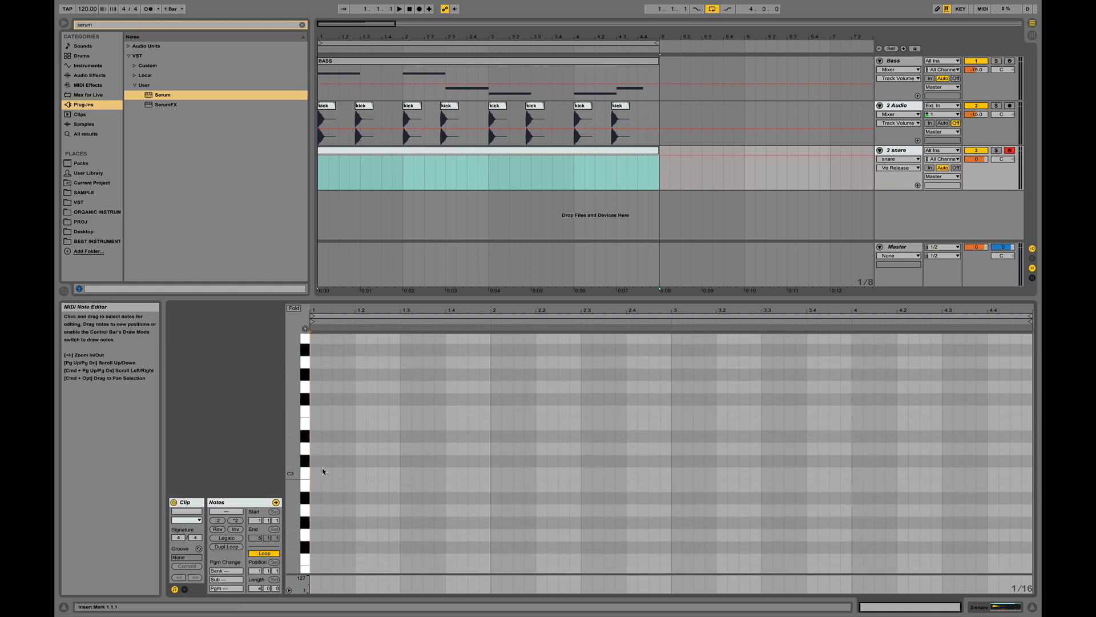
click(356, 471)
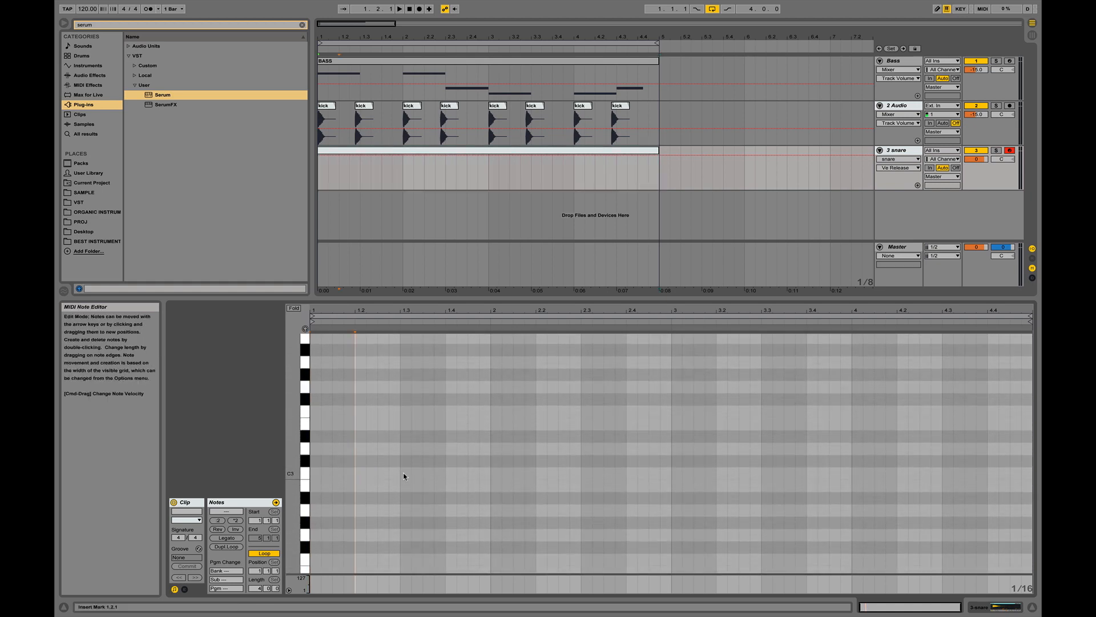
double_click(404, 474)
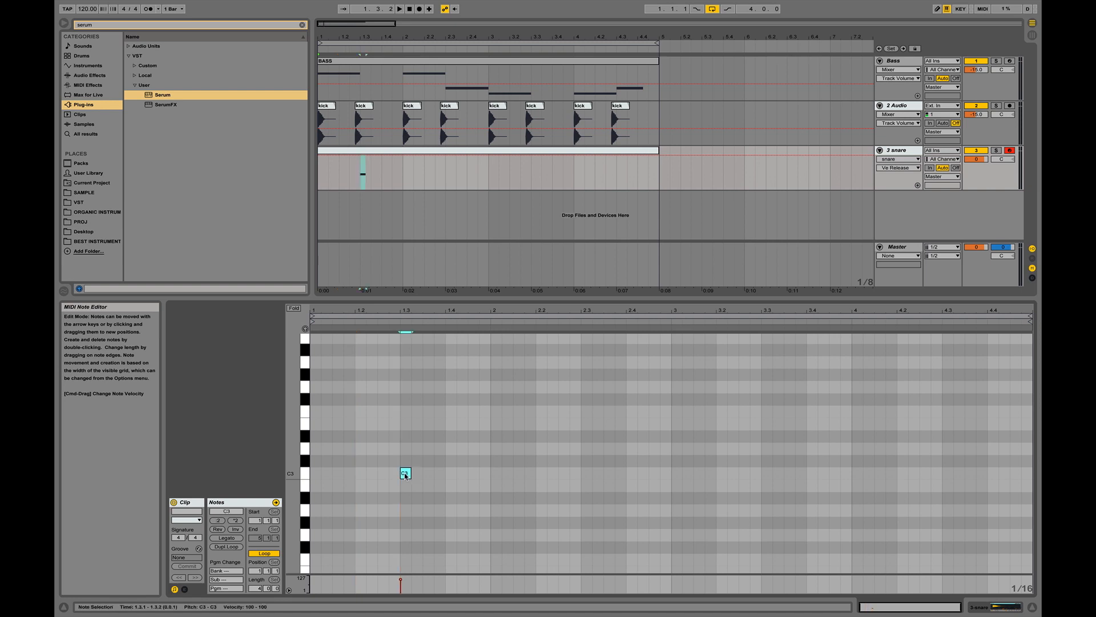
double_click(583, 473)
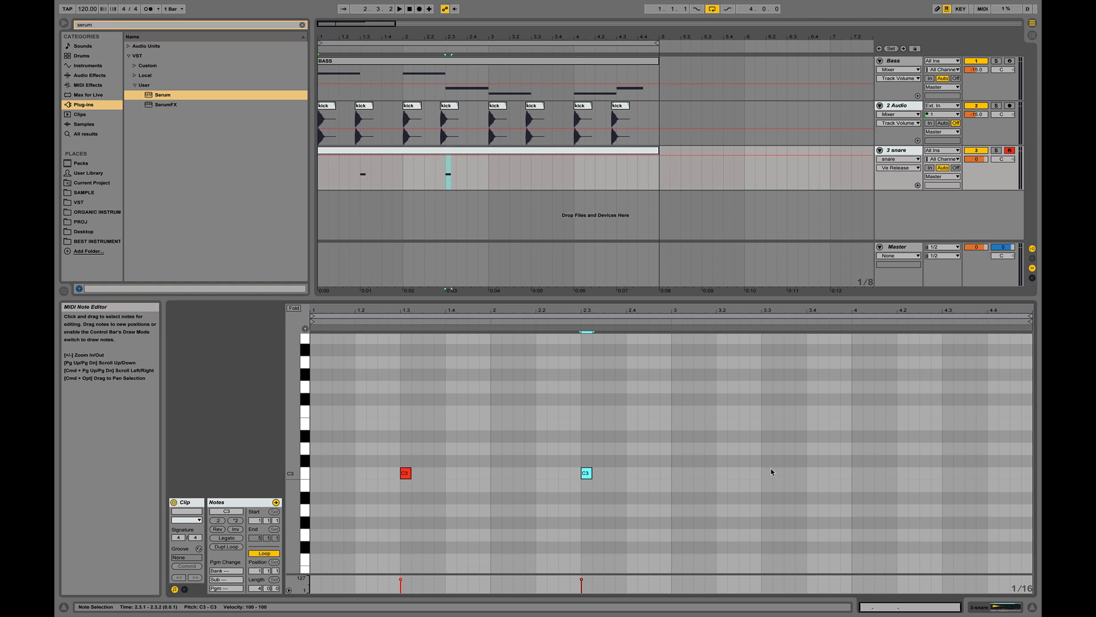
double_click(767, 473)
double_click(948, 473)
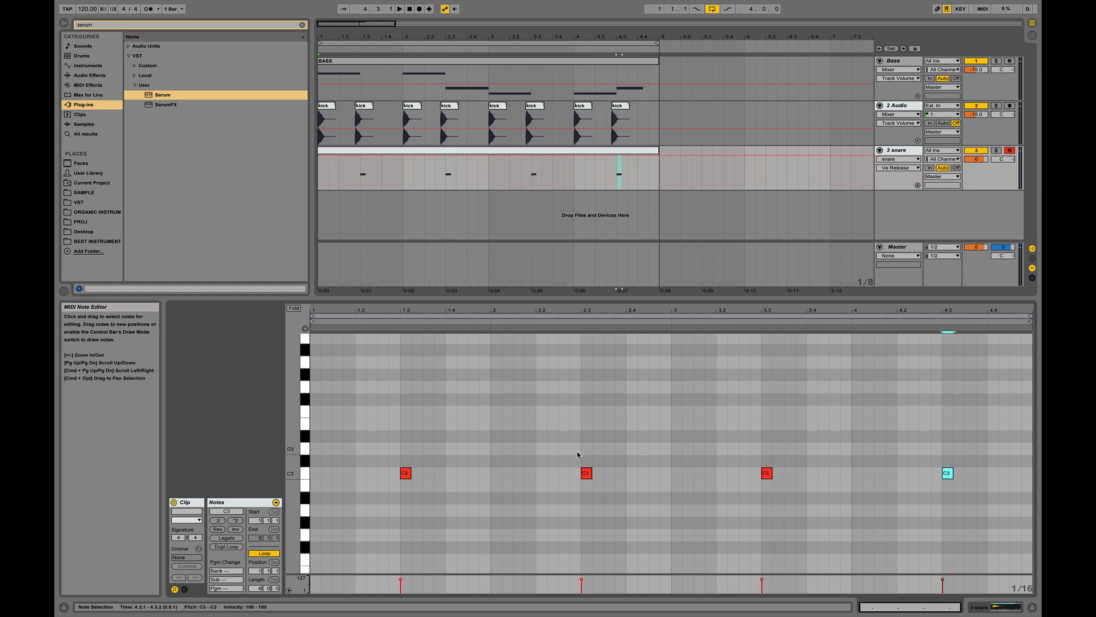
click(398, 149)
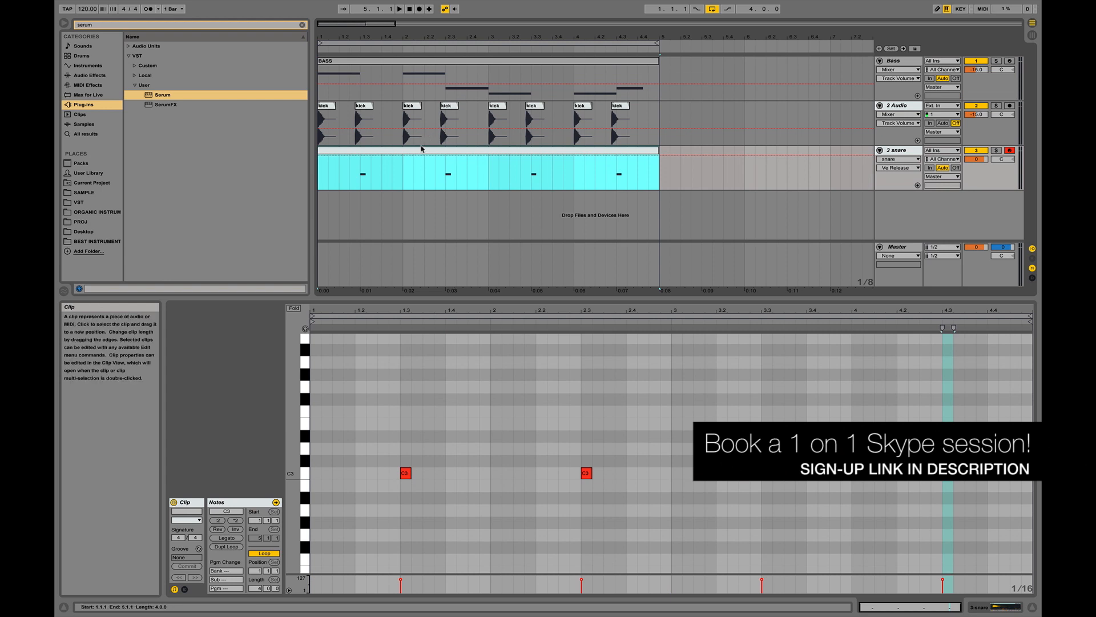
key(space)
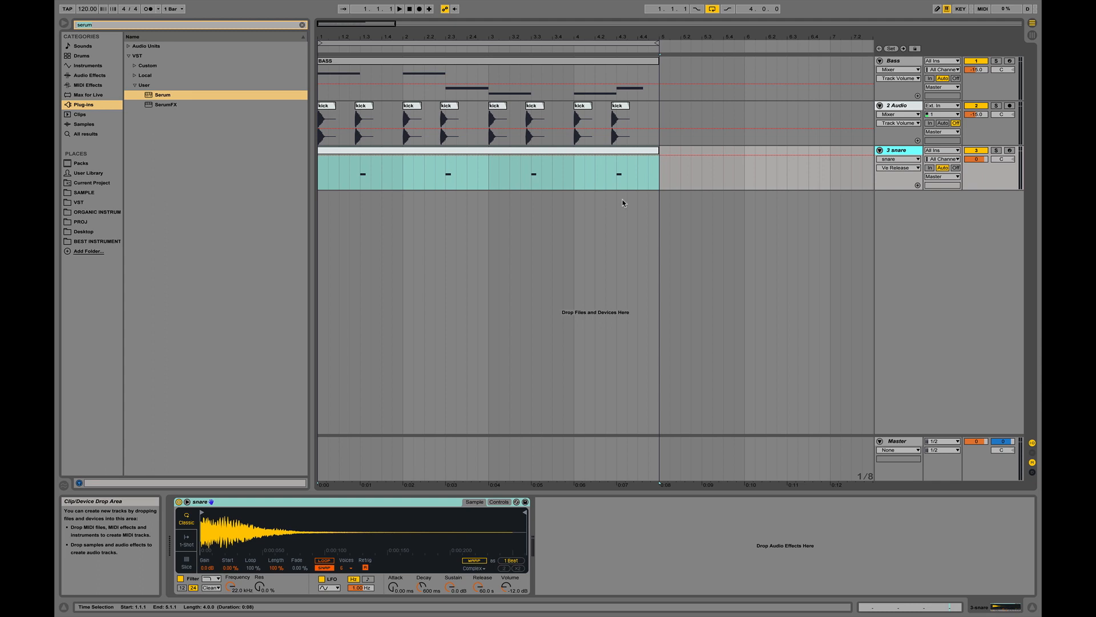
- Insert a new MIDI track below the snare track and load the Serum plug-in on it, closing the synth's window
right_click(912, 225)
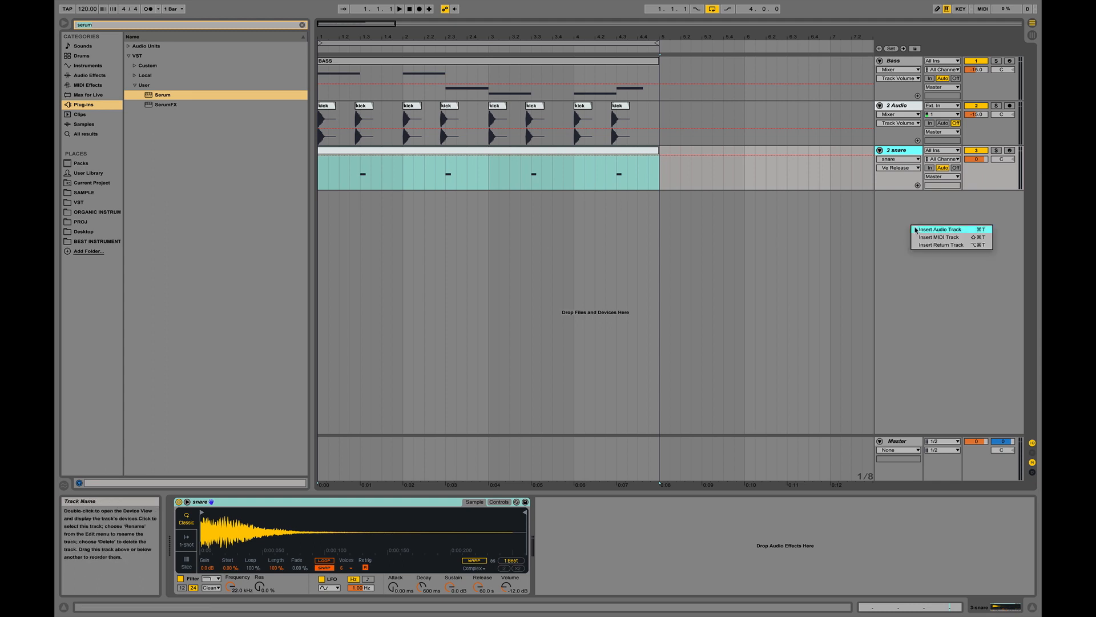
click(914, 234)
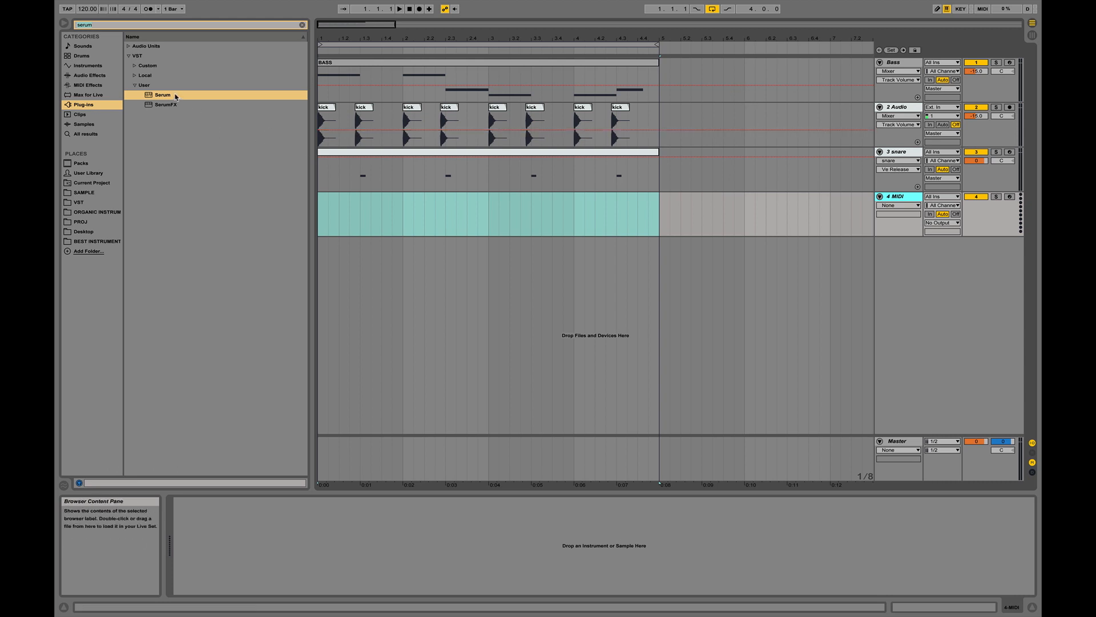
drag(167, 98, 306, 526)
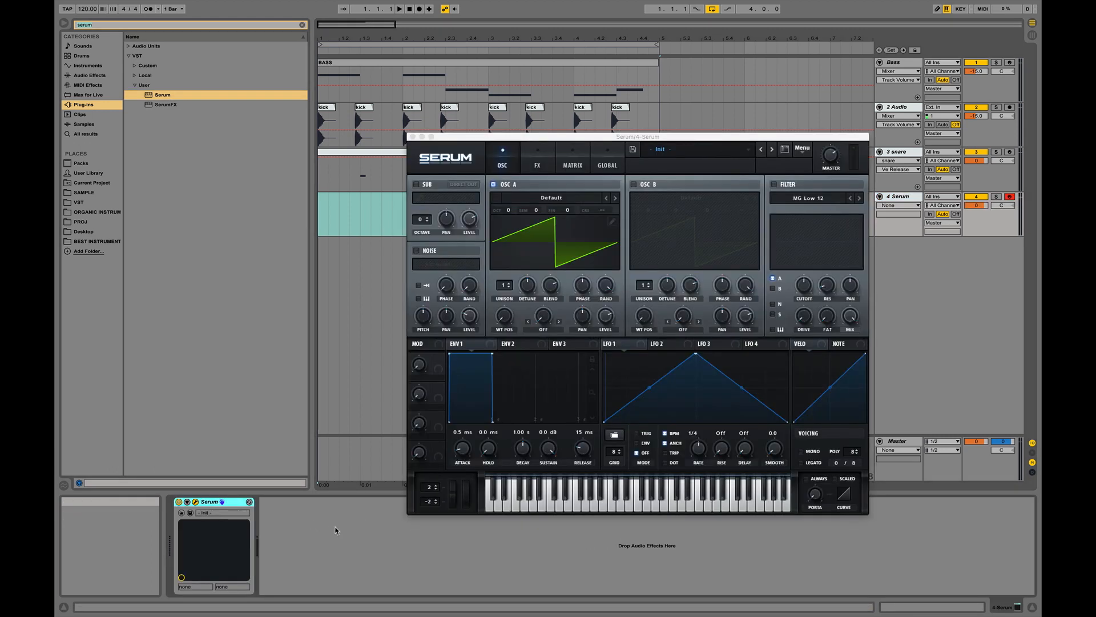
click(413, 137)
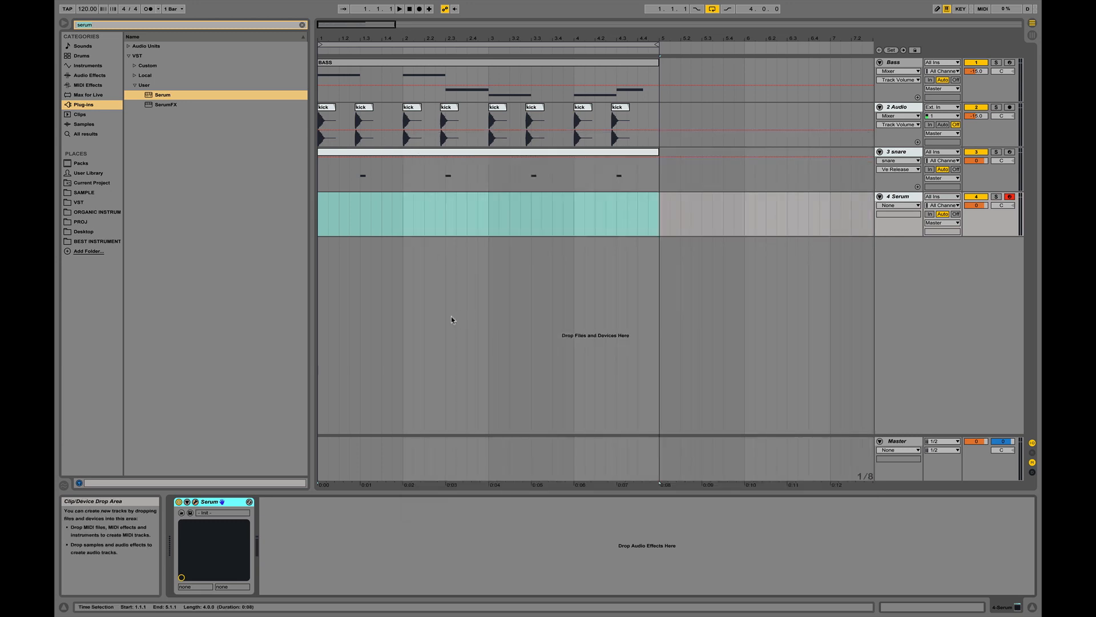
- Bring CHORDS.mid from the free download folder to the start of the 4 Serum track and play the arrangement
key(ctrl+Right)
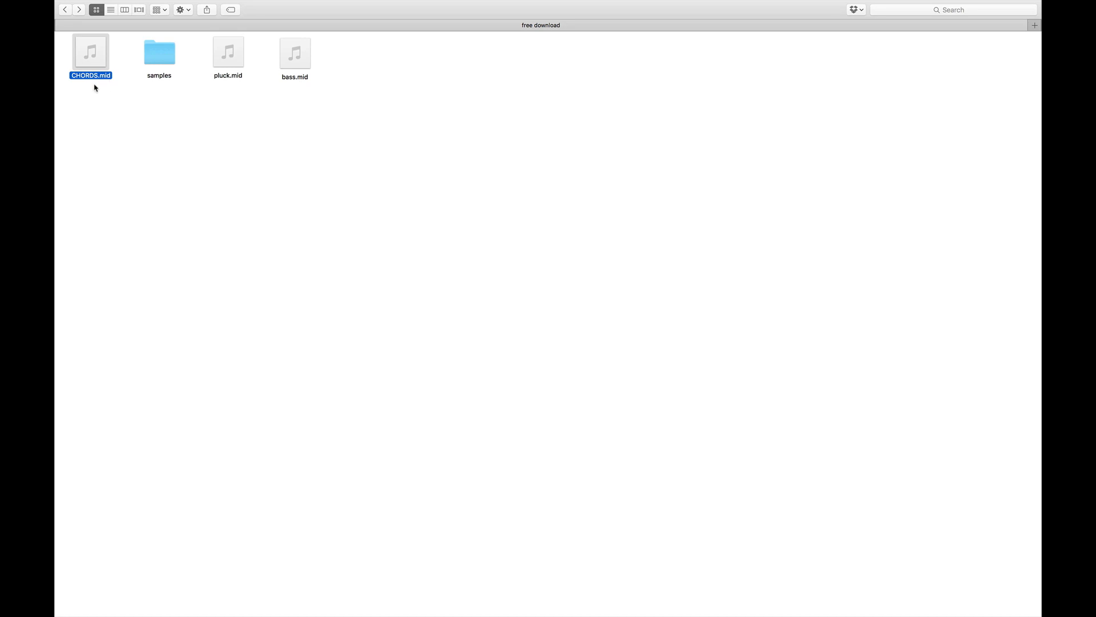
drag(104, 78, 318, 214)
key(ctrl+Left)
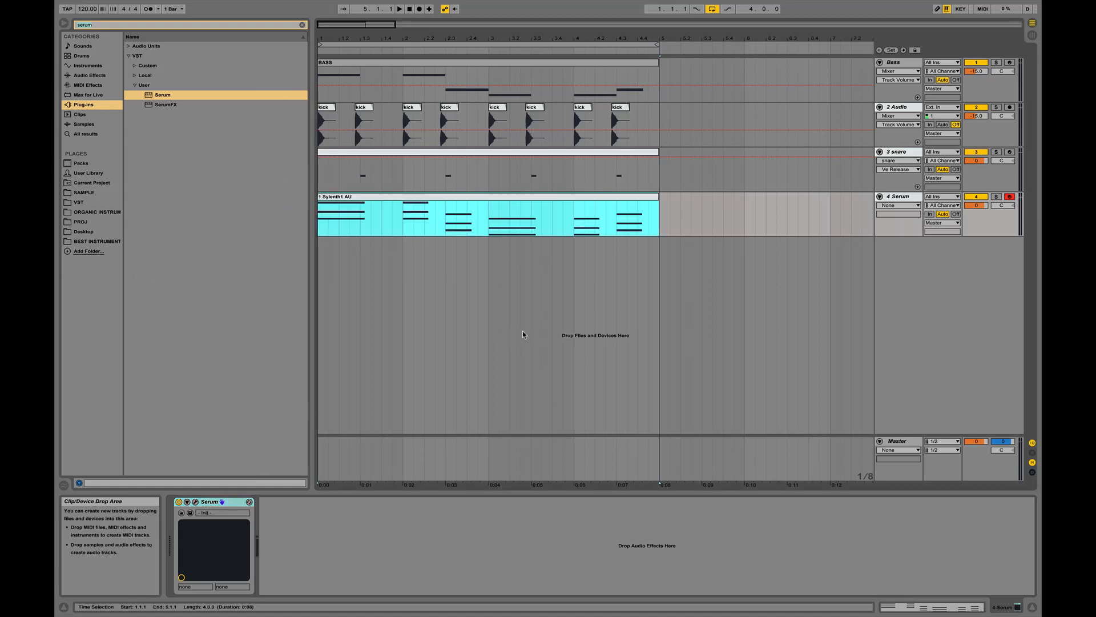
key(space)
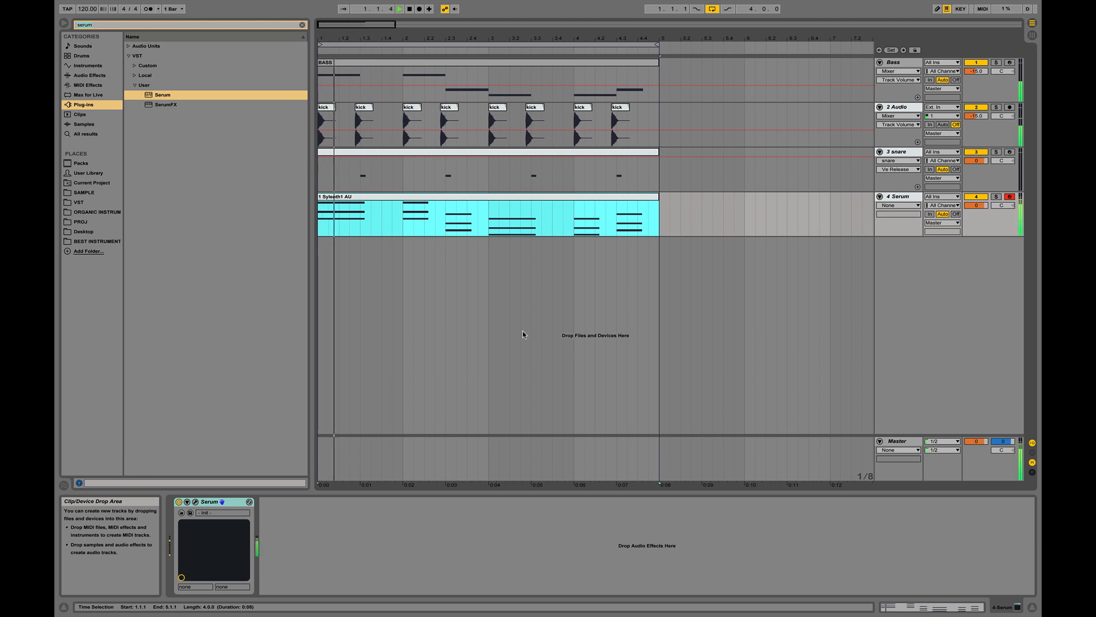
key(XF86AudioRaiseVolume)
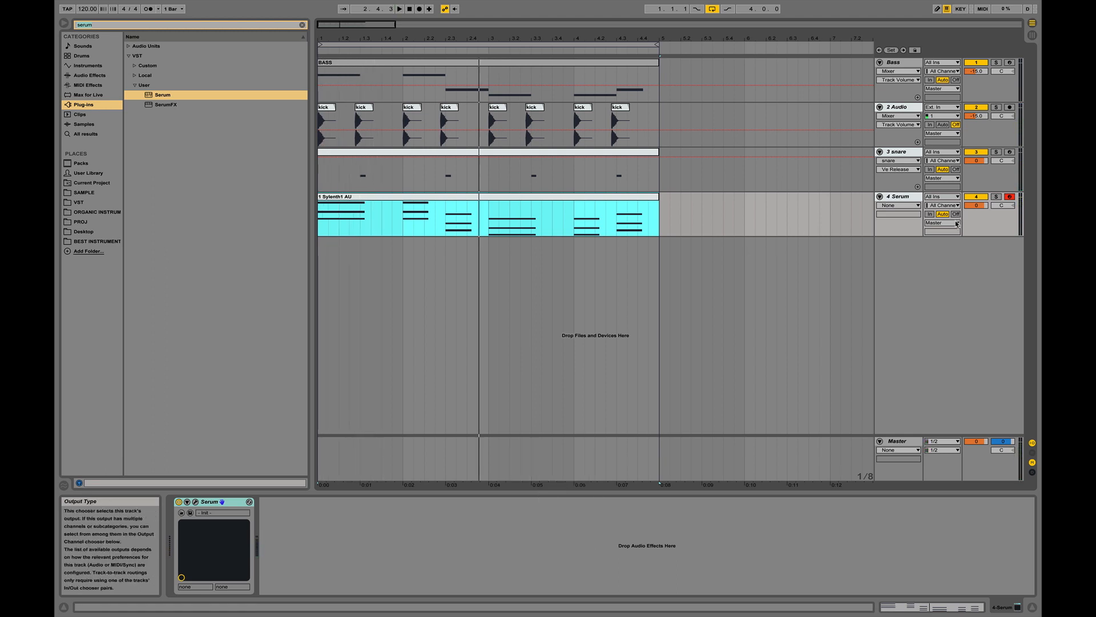
- Solo the 4 Serum track and set OSC A's unison to 5 voices in its Serum synth
click(997, 198)
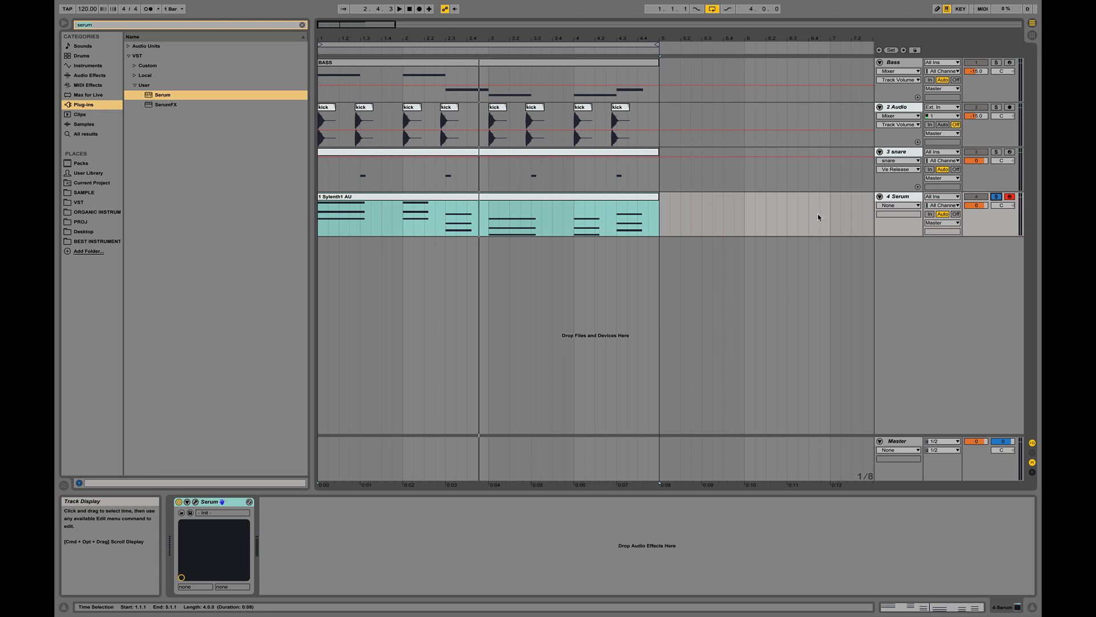
click(195, 502)
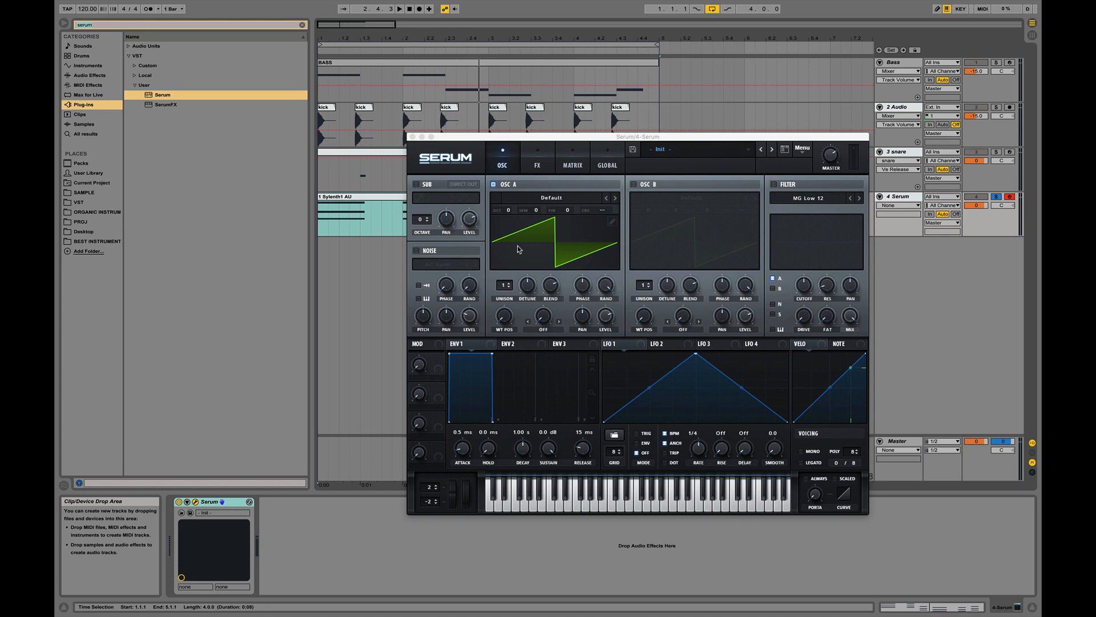
click(635, 186)
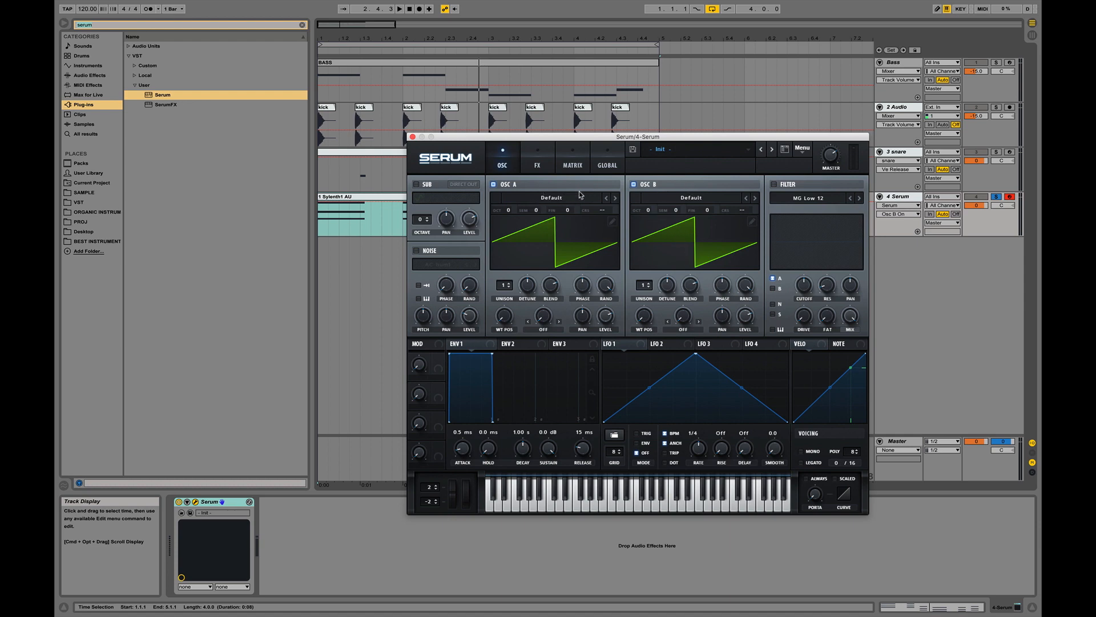
click(633, 185)
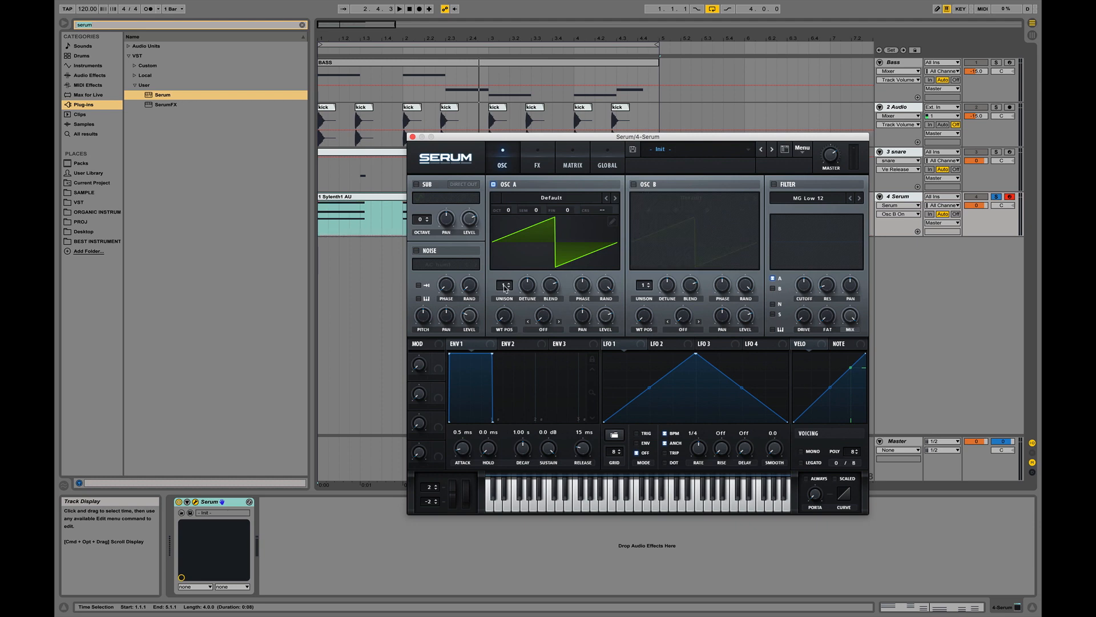
drag(506, 289, 519, 269)
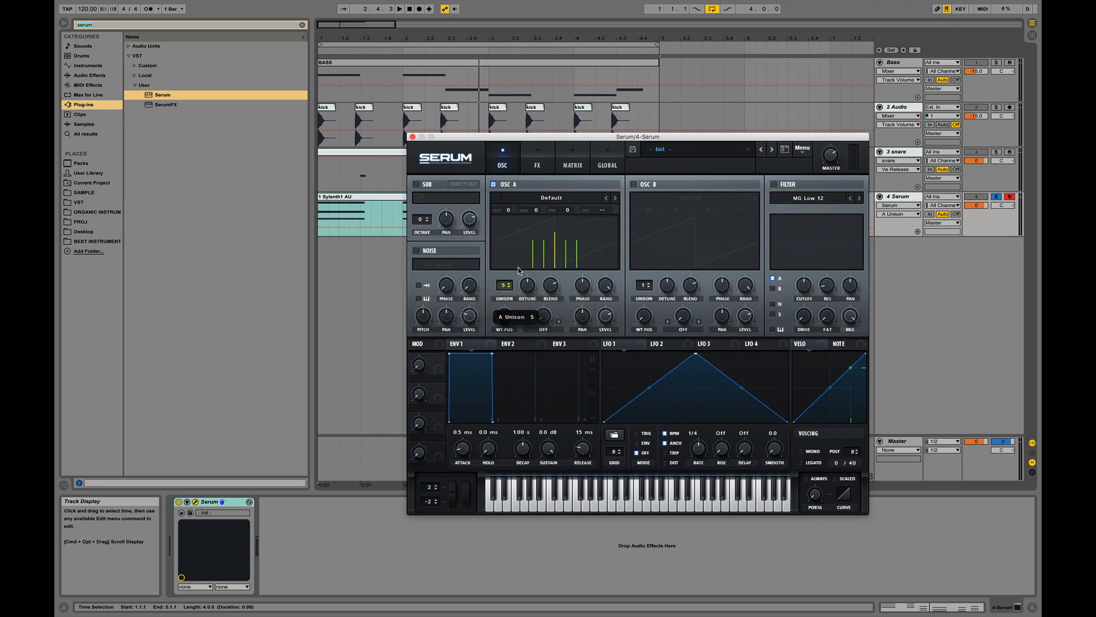
drag(519, 267, 519, 267)
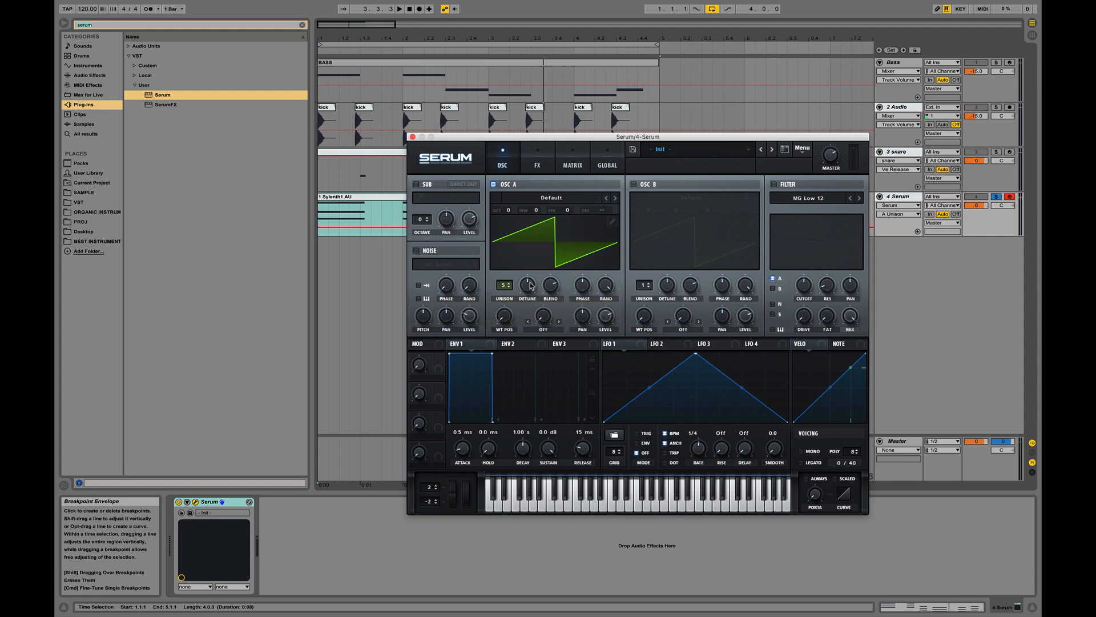
- Audition the chords with different OSC A detune amounts, such as 0.16 and 0.62, and return the detune to 0.00
key(space)
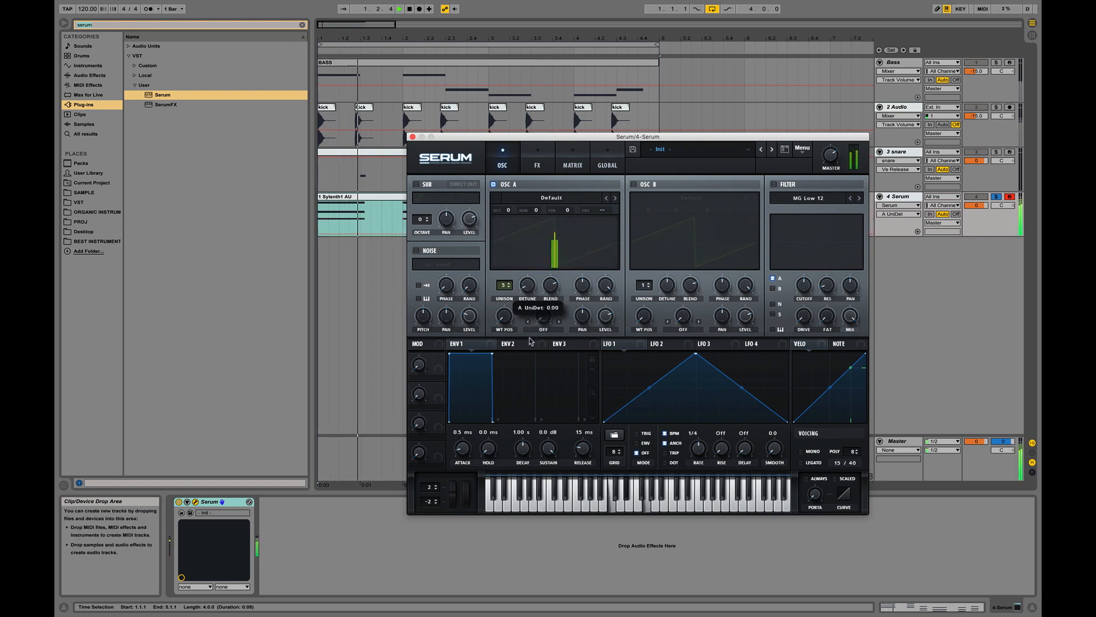
drag(529, 350, 541, 287)
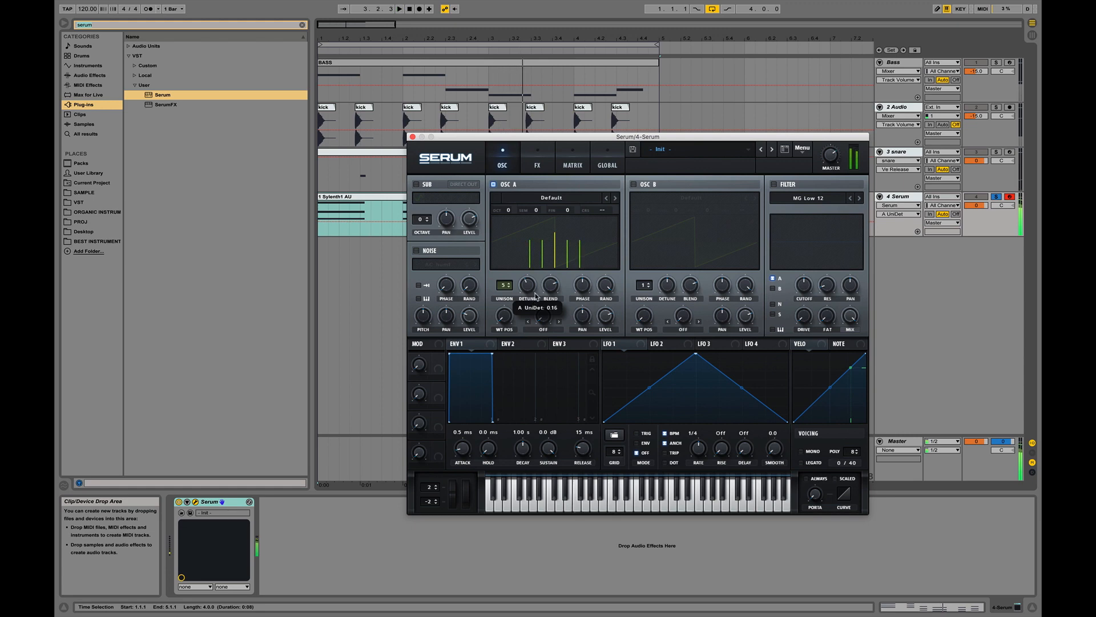
key(space)
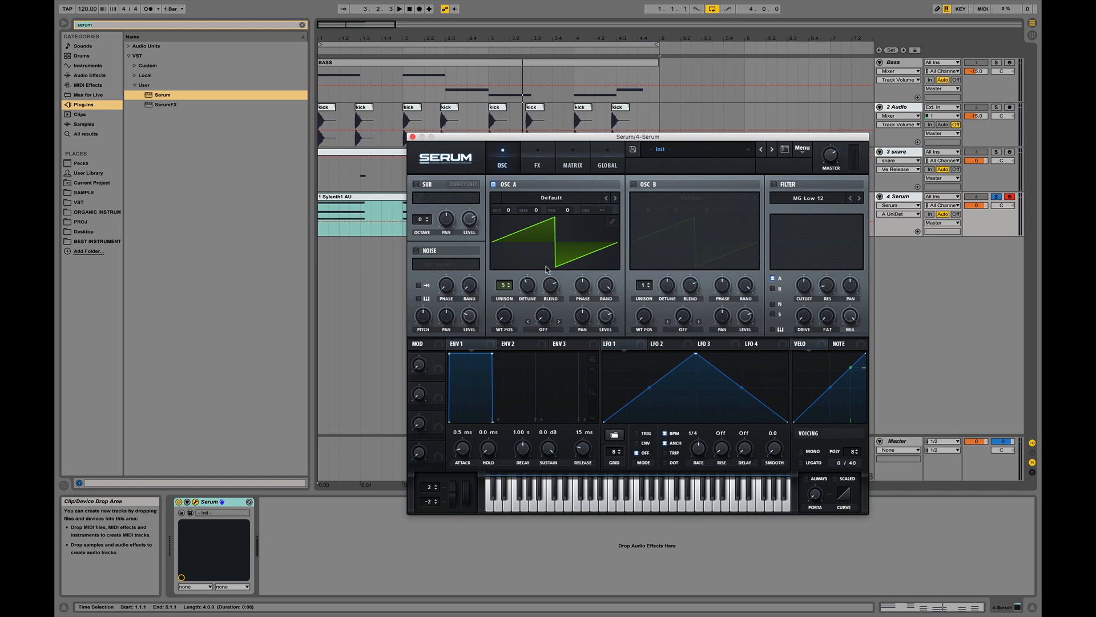
drag(529, 285, 536, 241)
key(space)
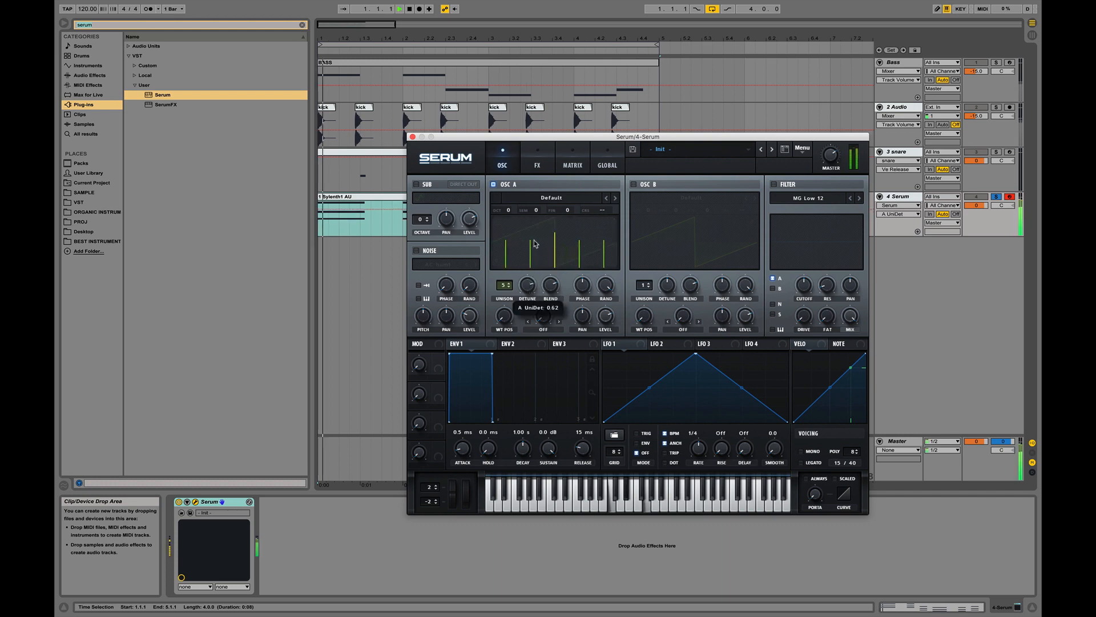
drag(523, 287, 534, 299)
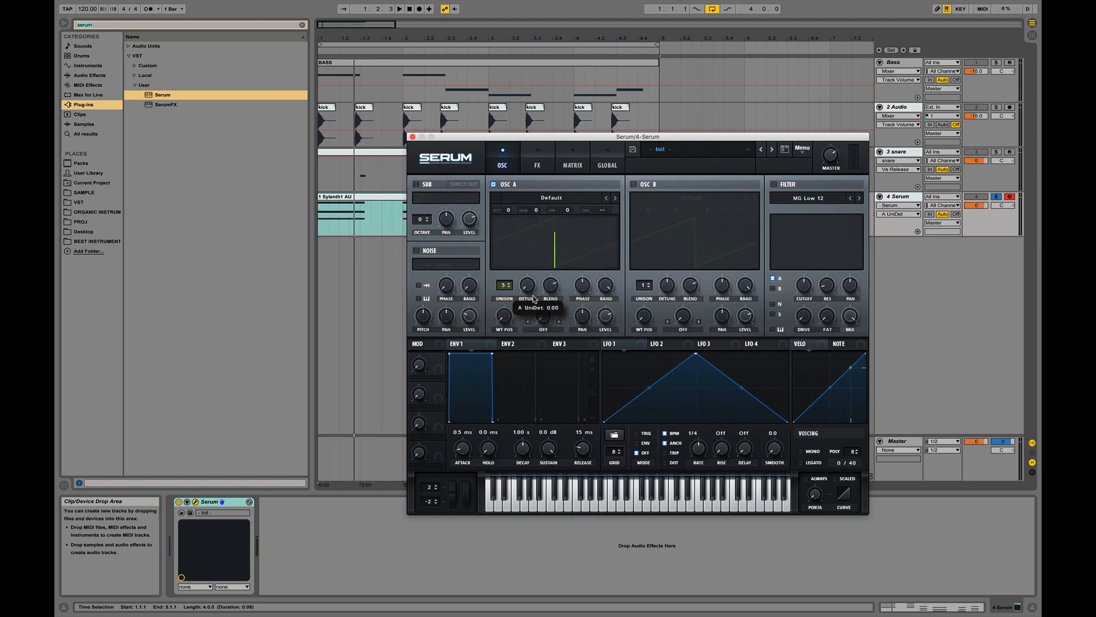
- Adjust OSC A's unison detune and play back the chords to hear the change
key(space)
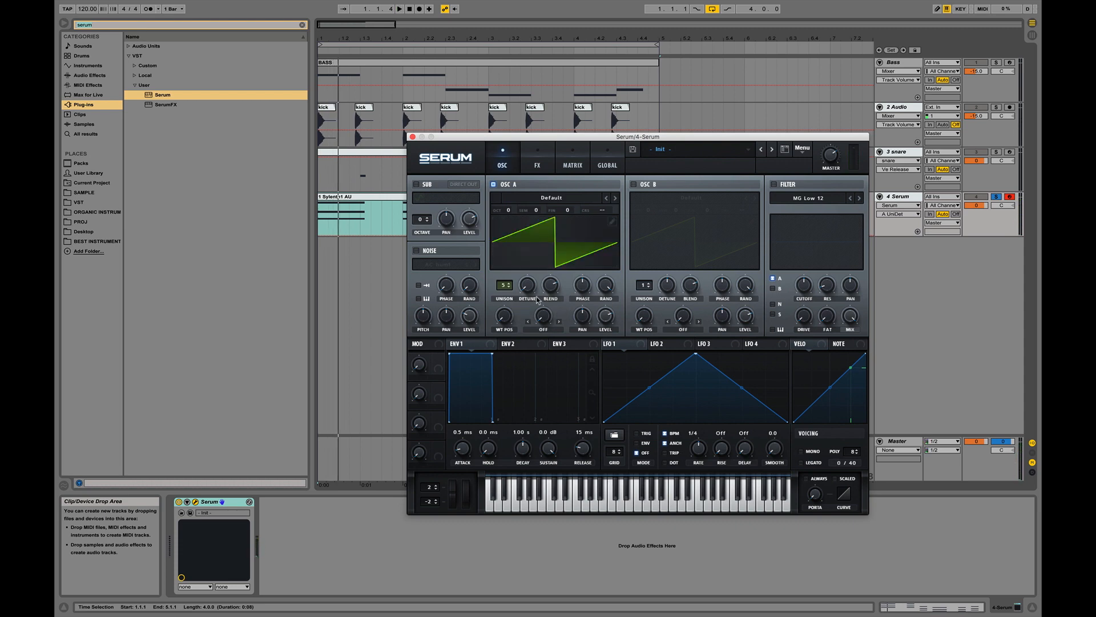
drag(529, 290, 557, 294)
key(space)
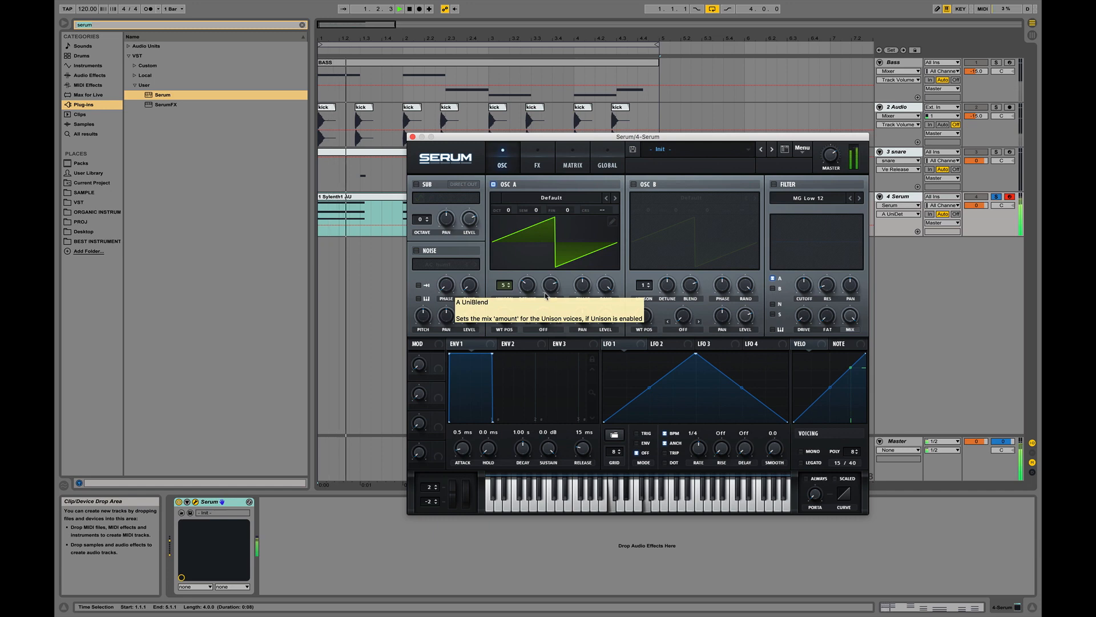
key(space)
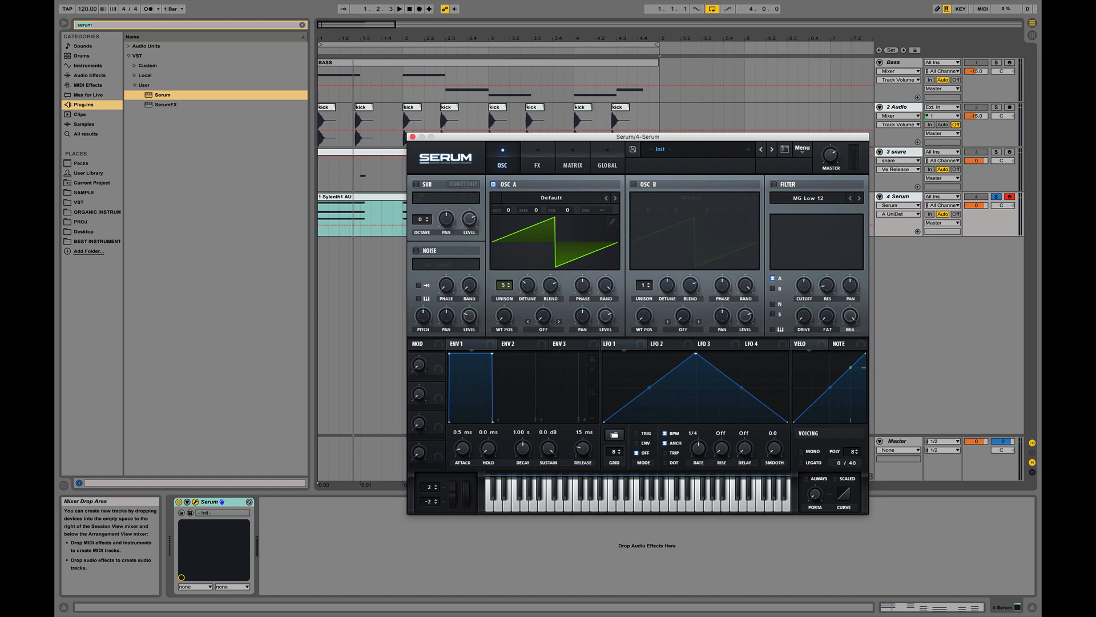
- Turn on Serum's MG Low 12 filter for OSC A and audition the chords while opening and closing its cutoff
click(775, 184)
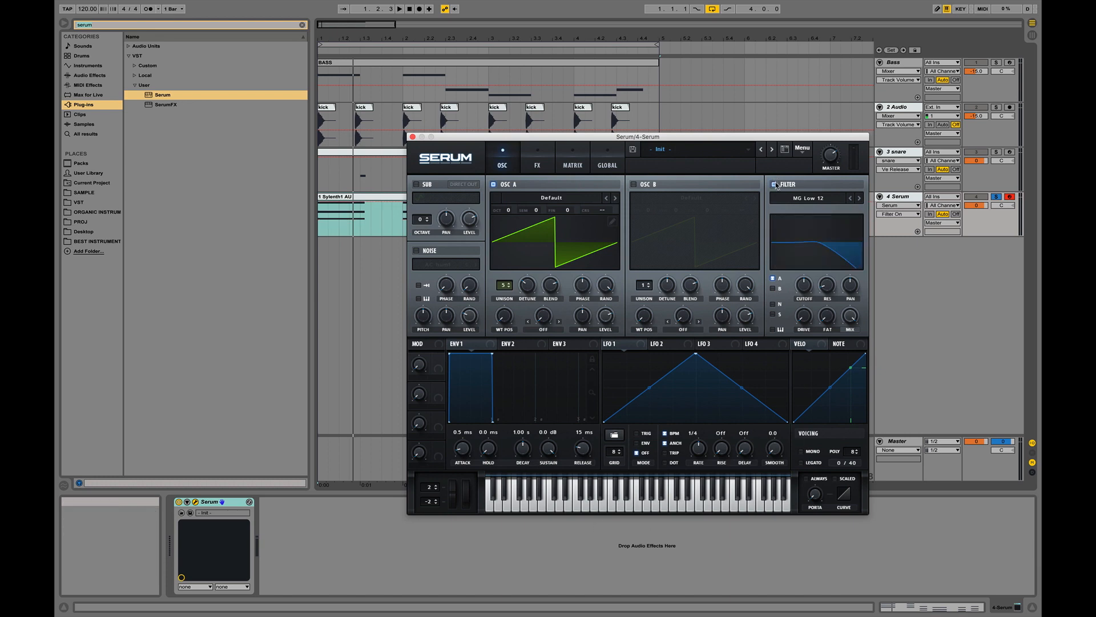
key(space)
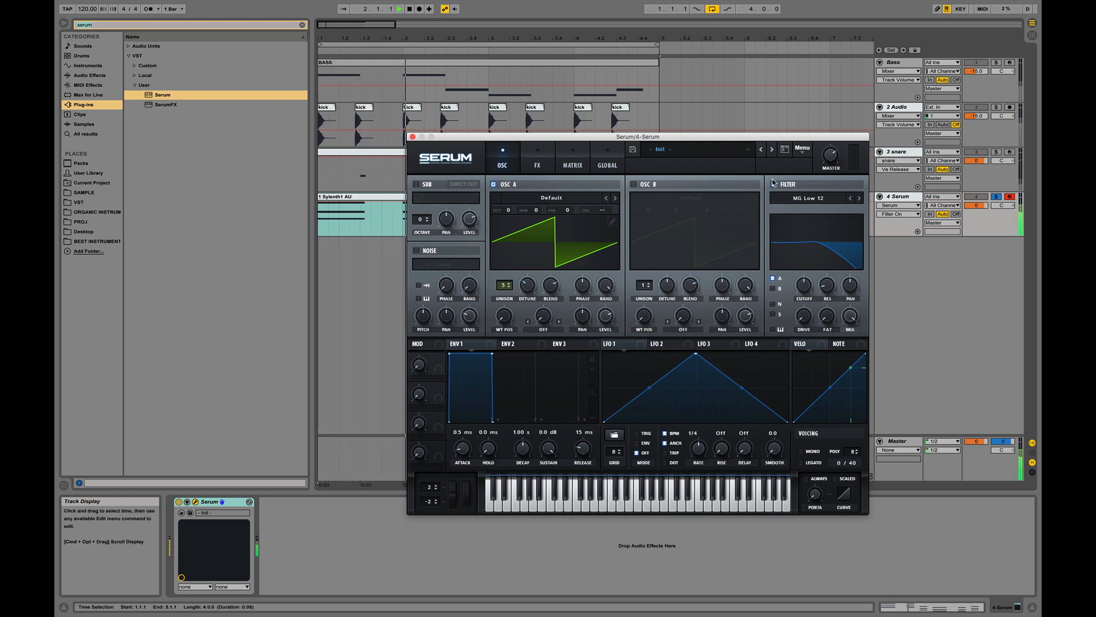
key(space)
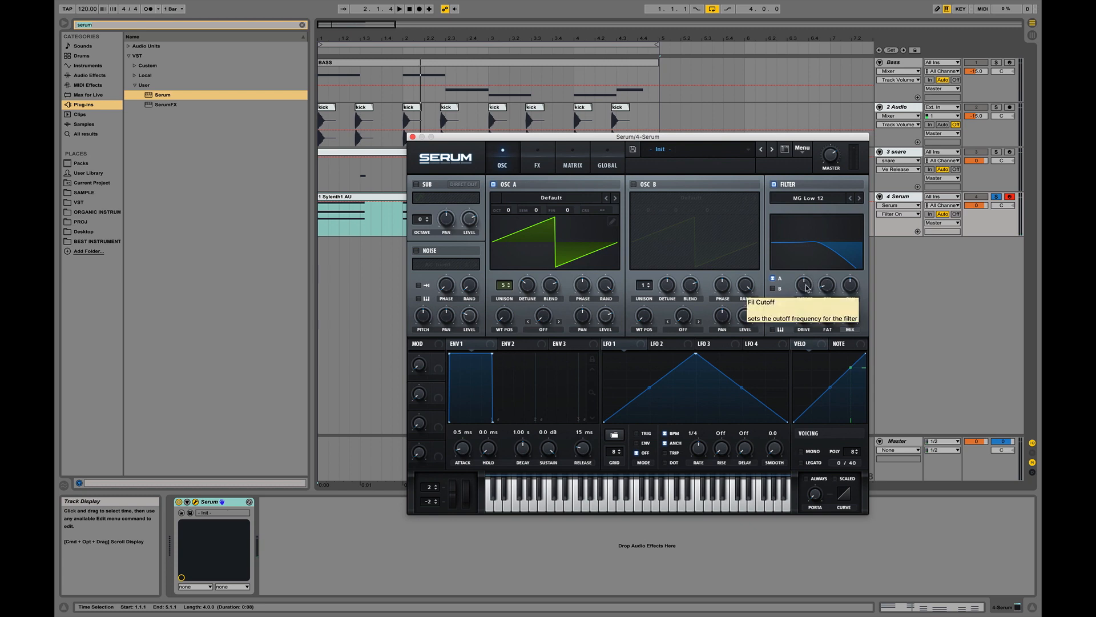
drag(805, 289, 811, 249)
key(space)
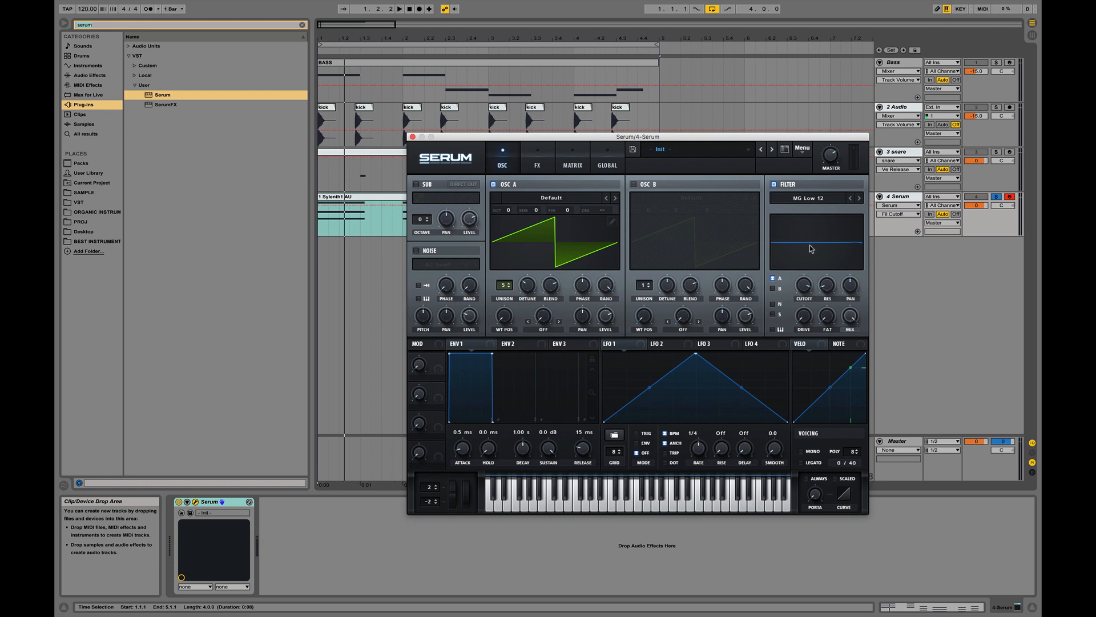
key(space)
drag(804, 290, 819, 344)
key(space)
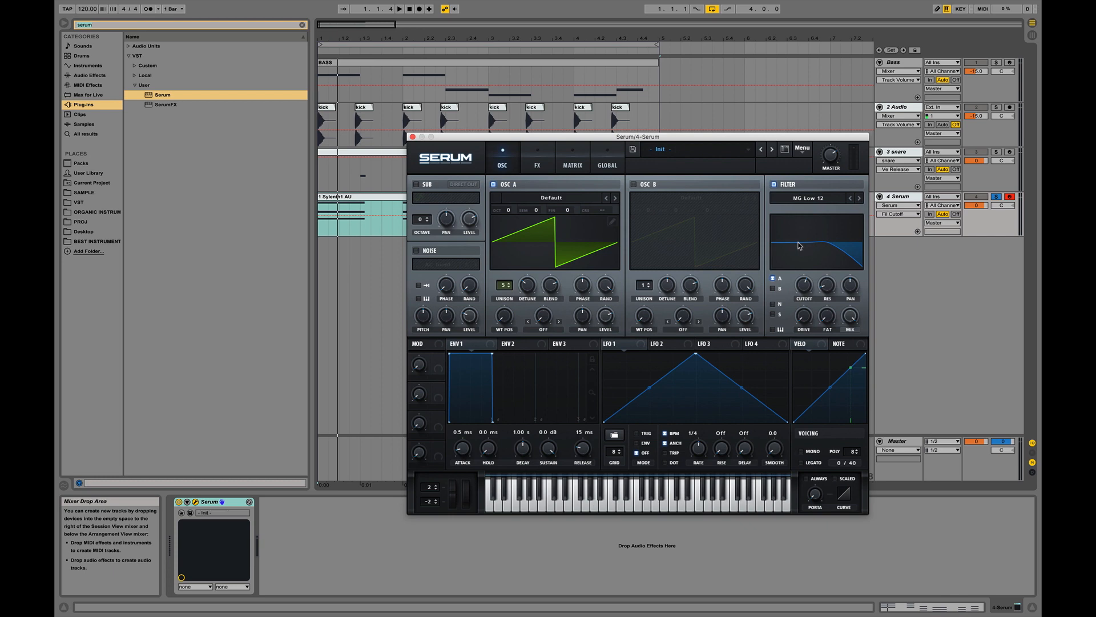
- Browse the filter types as far as High 12 and go back to MG Low 12
click(859, 198)
click(859, 198)
click(860, 198)
click(859, 198)
click(859, 198)
click(859, 198)
click(860, 198)
click(859, 198)
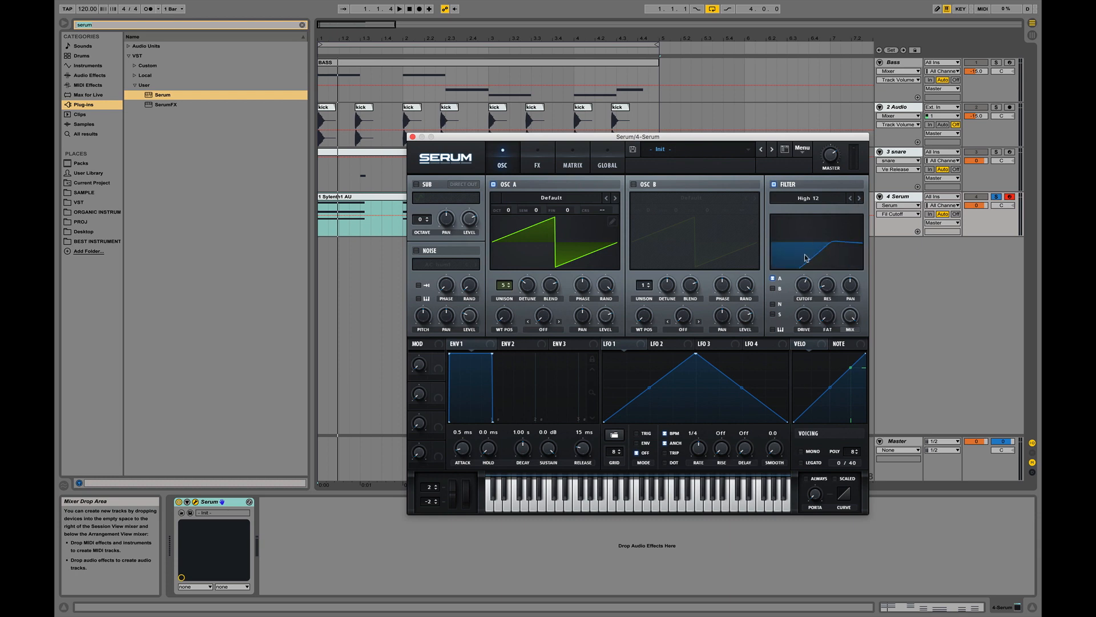
click(850, 198)
click(851, 198)
click(850, 198)
click(850, 198)
click(850, 198)
click(850, 198)
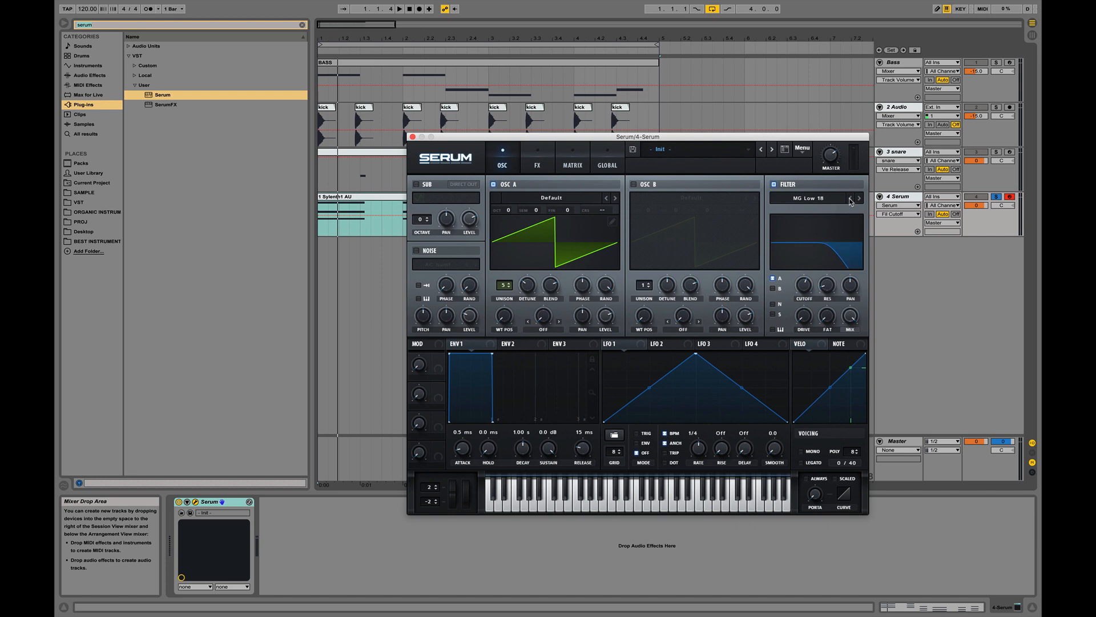
click(850, 199)
mouse_move(806, 289)
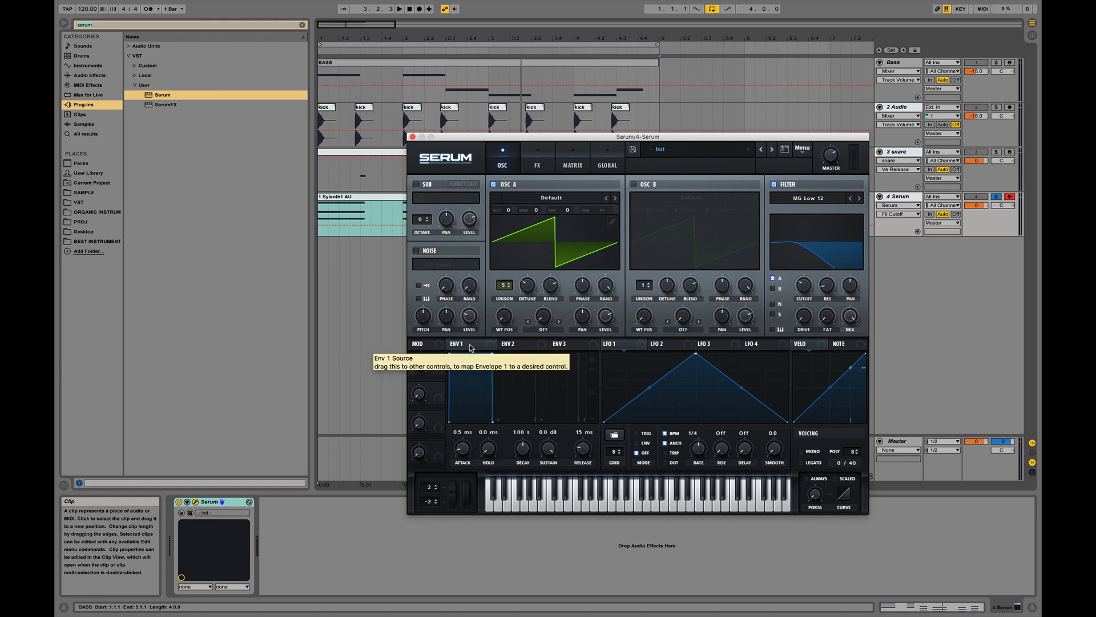
- Show Envelope 2, lower the filter cutoff to its minimum and set the envelope's attack to 684 ms
click(523, 345)
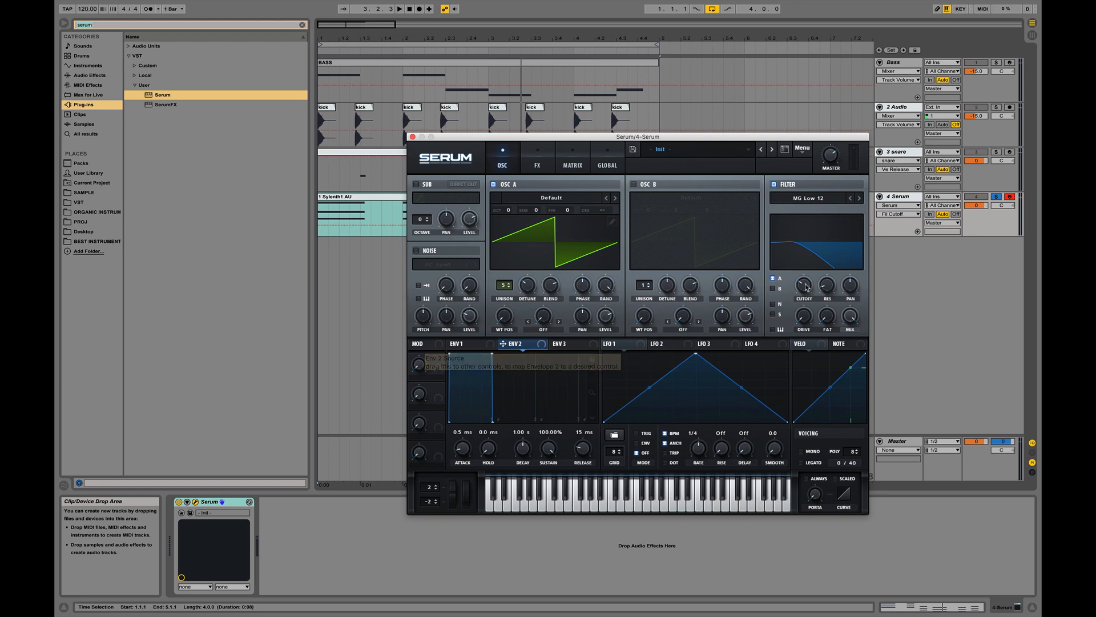
drag(807, 287, 786, 376)
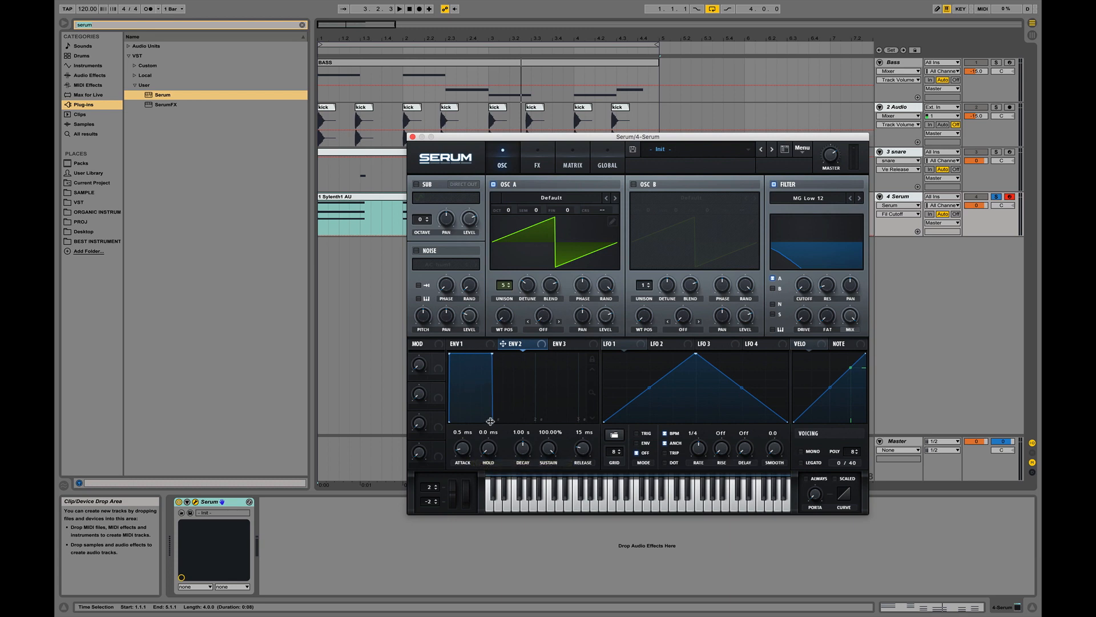
click(461, 450)
drag(461, 449, 465, 446)
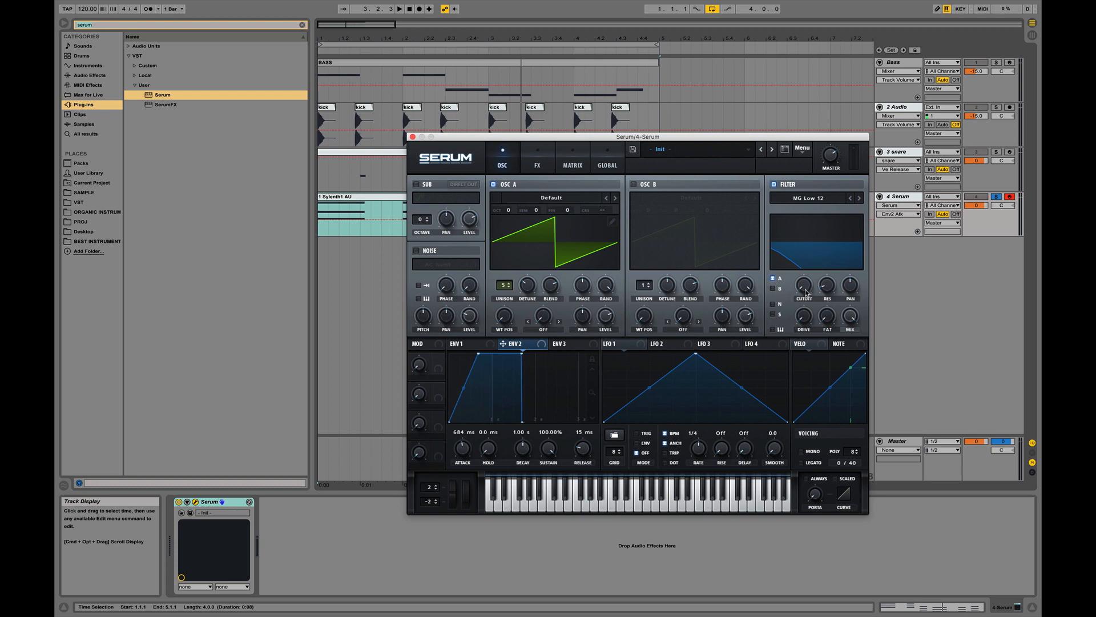
- Assign Envelope 2 to the filter cutoff, keeping the cutoff fully down, and play the chords
drag(805, 291, 841, 486)
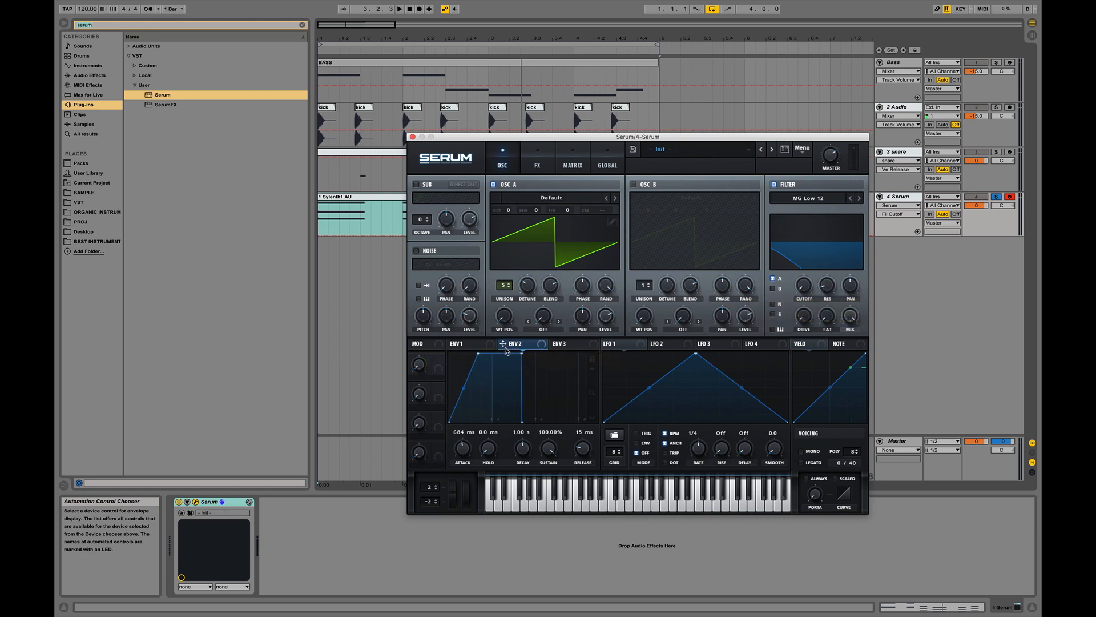
drag(505, 348, 807, 293)
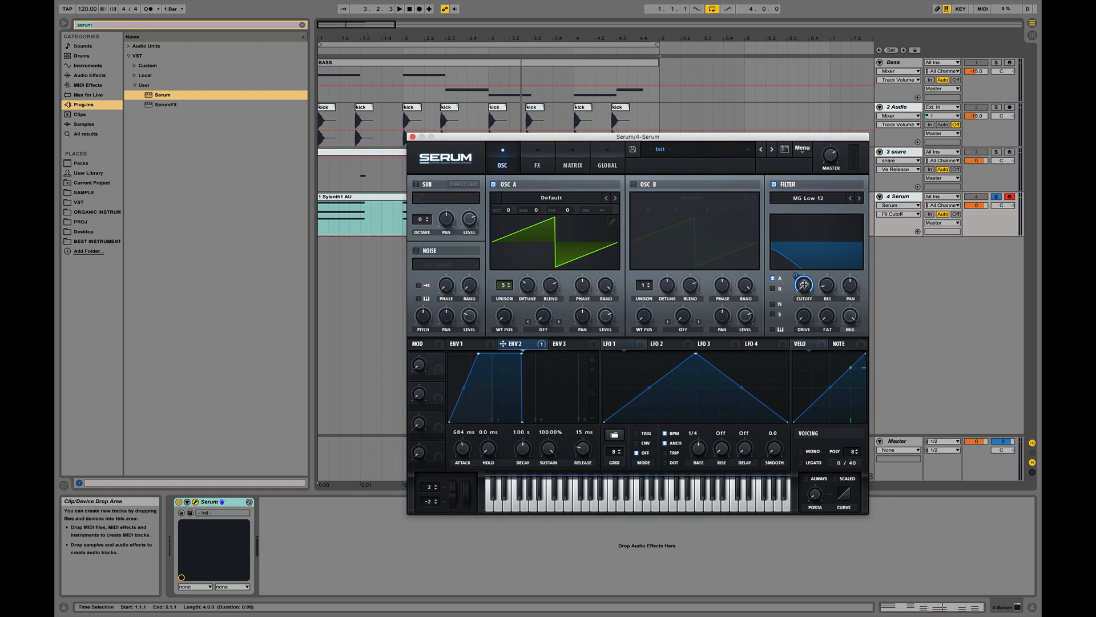
key(space)
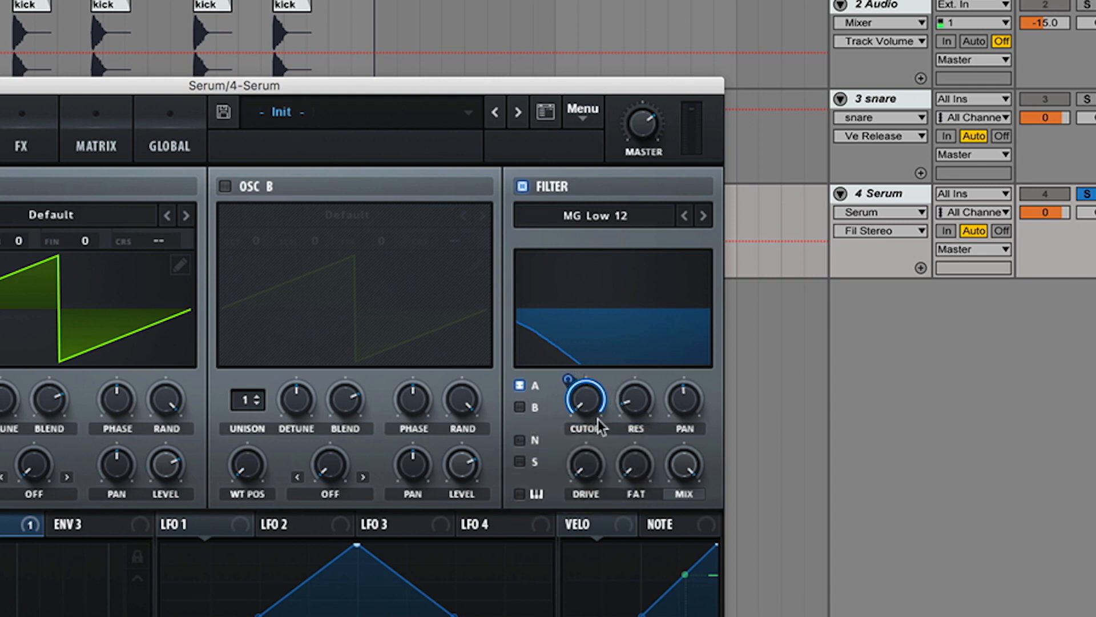
- Vary the amount of Envelope 2's modulation on the filter cutoff
mouse_move(597, 419)
mouse_move(692, 461)
mouse_move(582, 393)
mouse_move(606, 412)
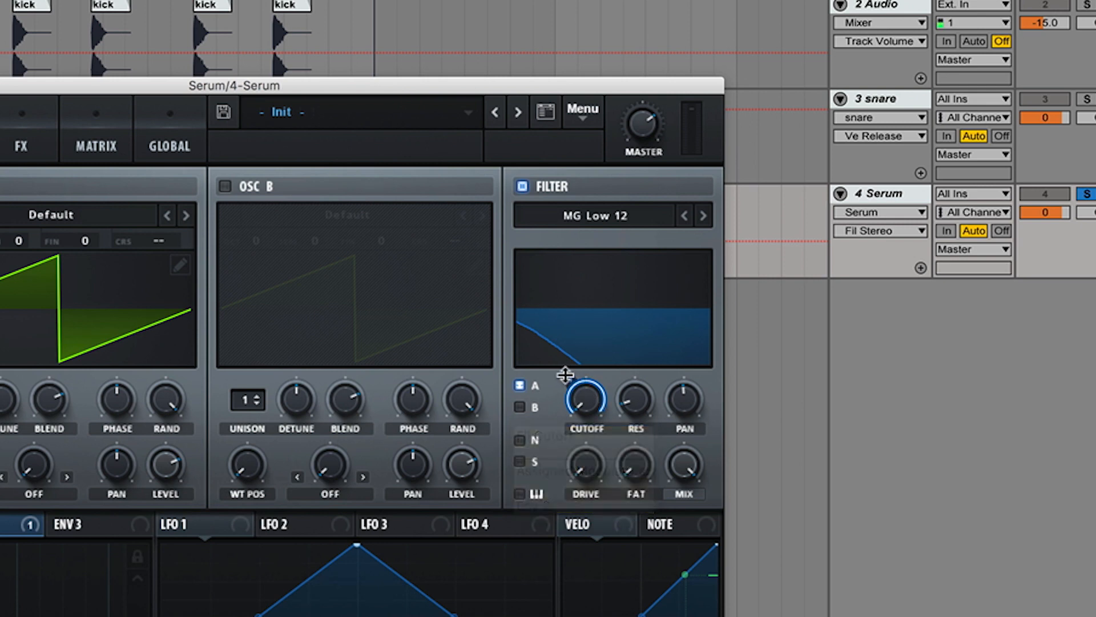
mouse_move(566, 376)
mouse_down()
mouse_move(564, 422)
mouse_move(575, 365)
mouse_move(575, 381)
mouse_up()
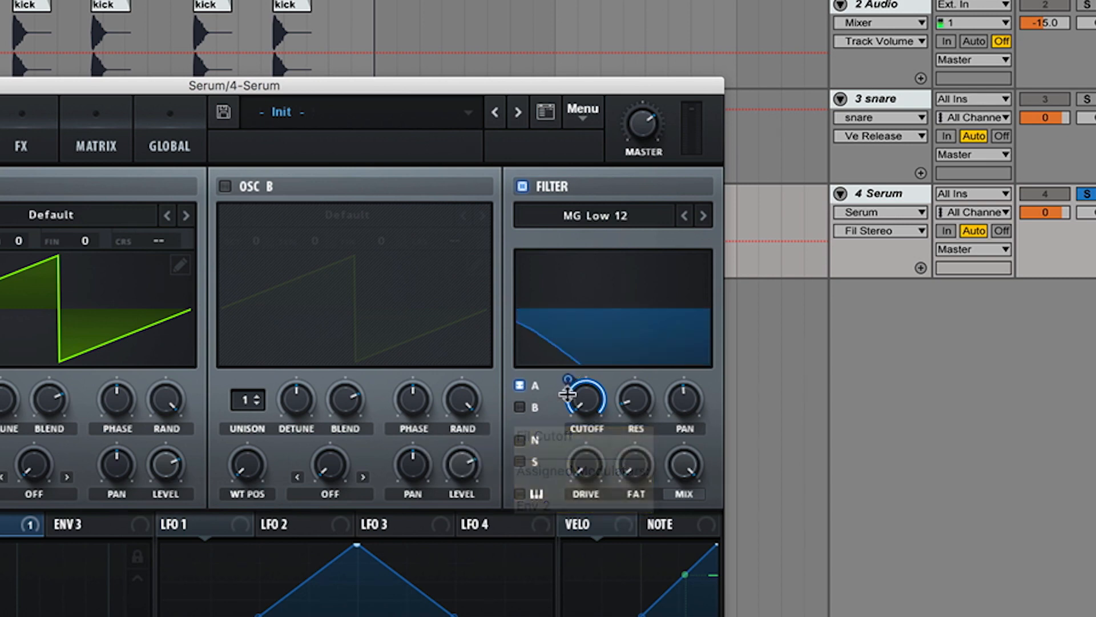
drag(568, 381, 570, 411)
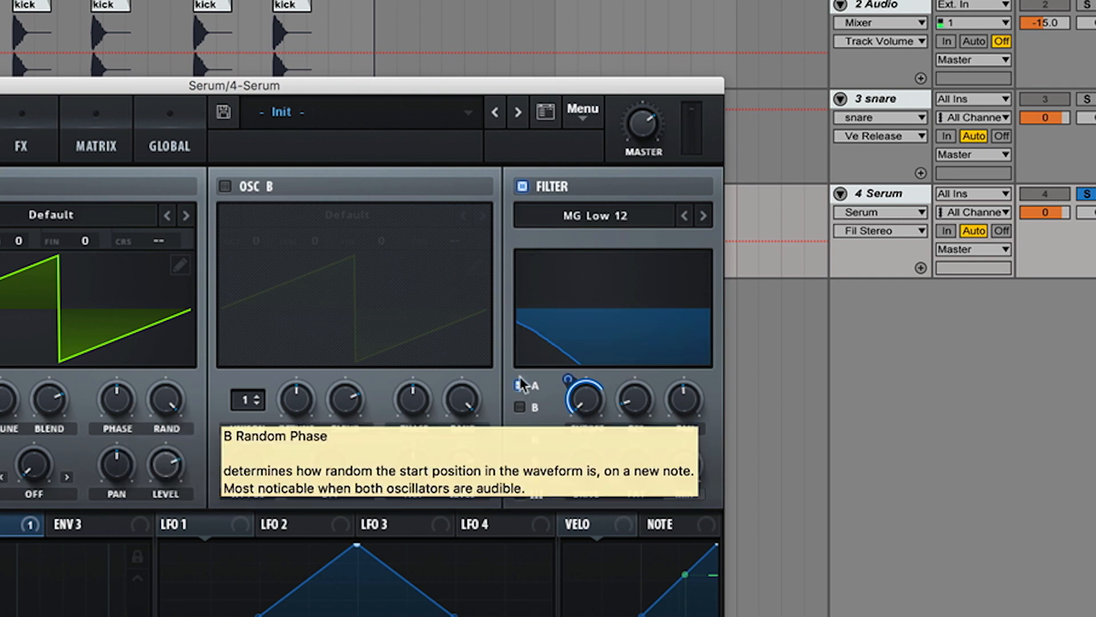
drag(568, 380, 569, 433)
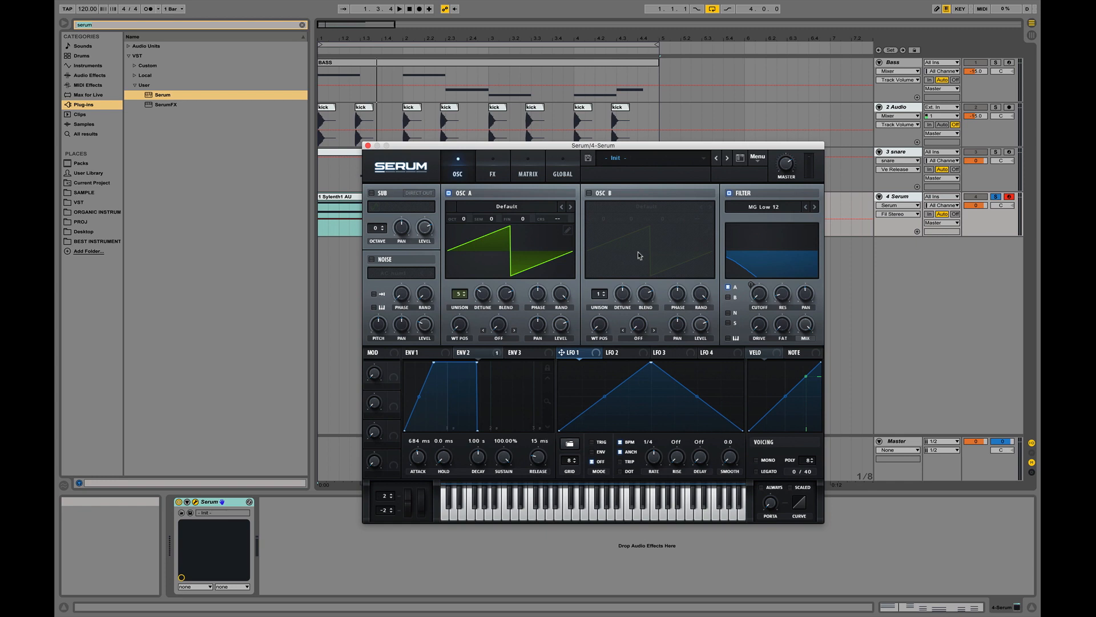
- Assign LFO 1 to the filter cutoff, set its rate to 1/16 and audition the sound
drag(565, 355, 760, 294)
key(a)
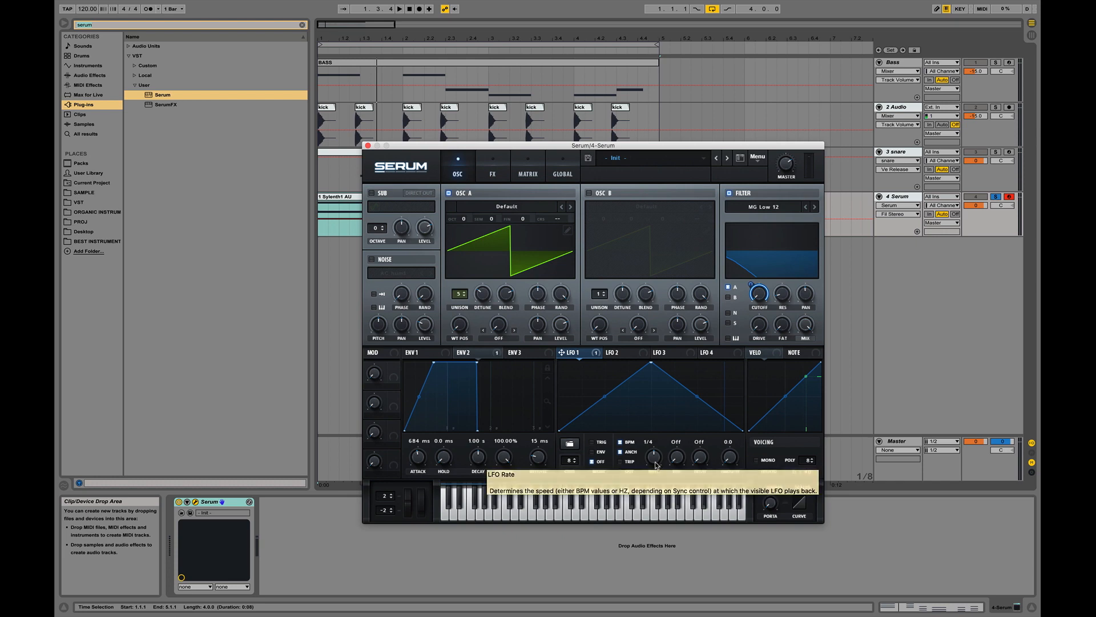
drag(652, 461, 656, 444)
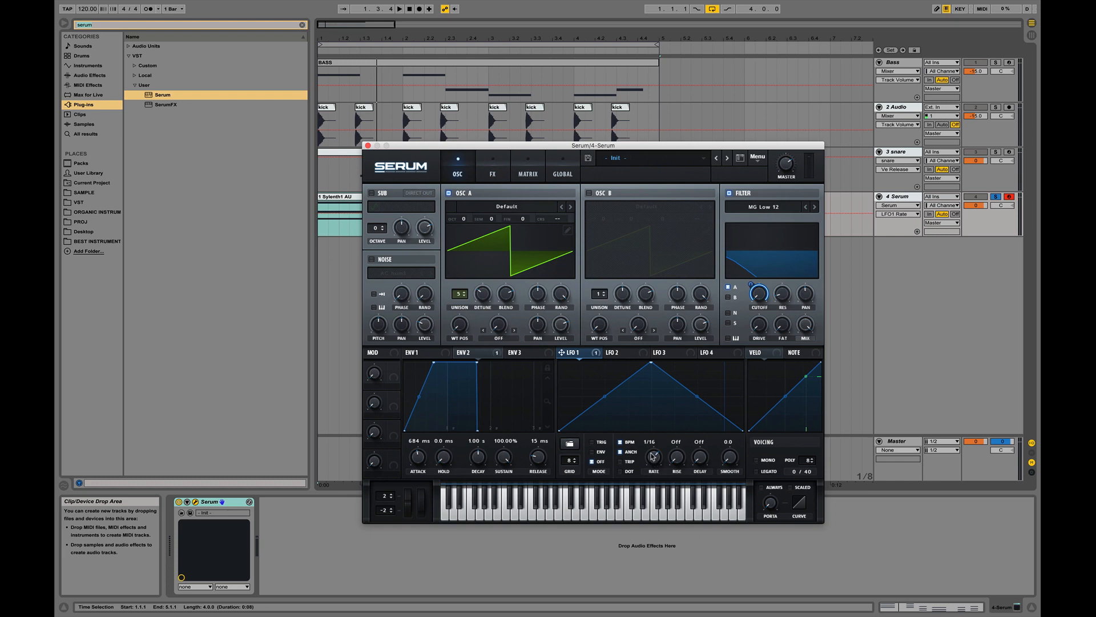
key(space)
- Set LFO 1's modulation amount on the filter cutoff to 58 and play the chords
mouse_move(751, 283)
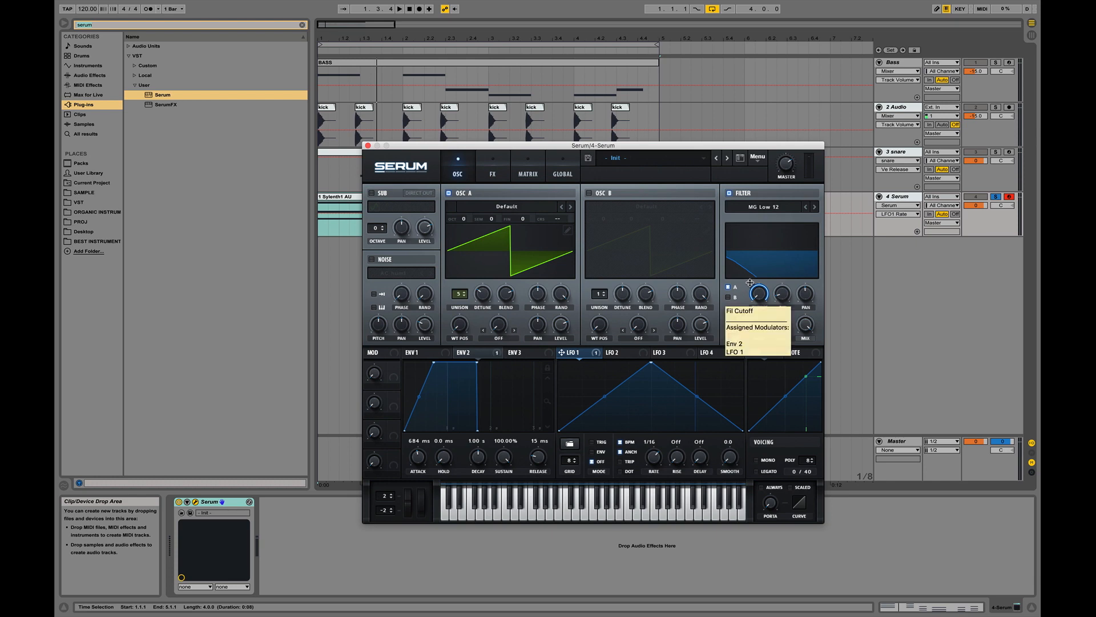
drag(750, 283, 746, 325)
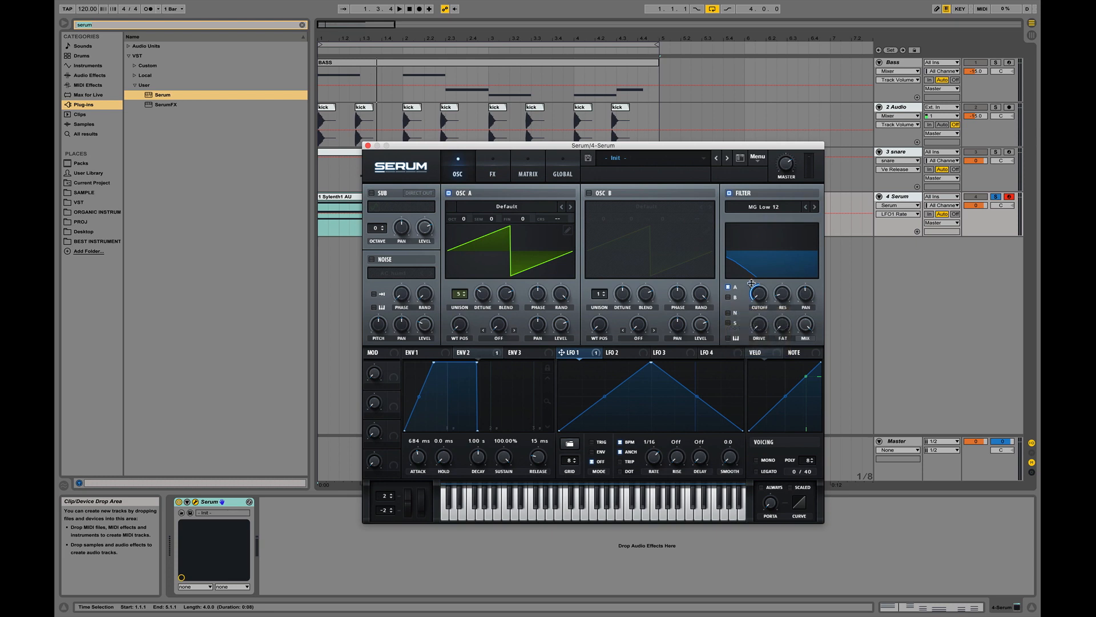
mouse_move(754, 288)
key(space)
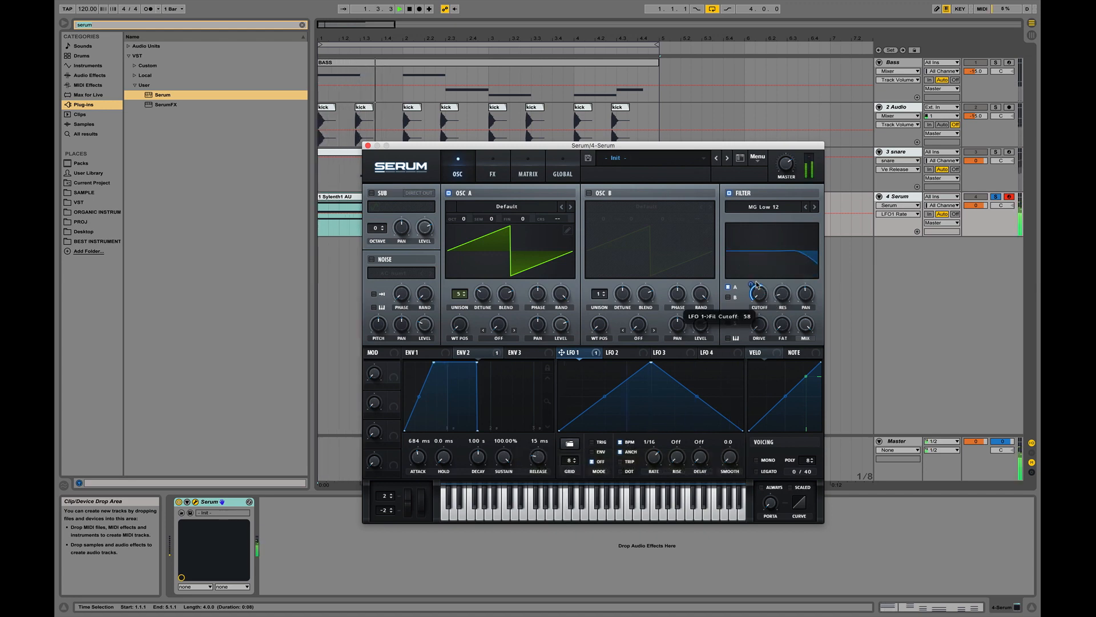
key(space)
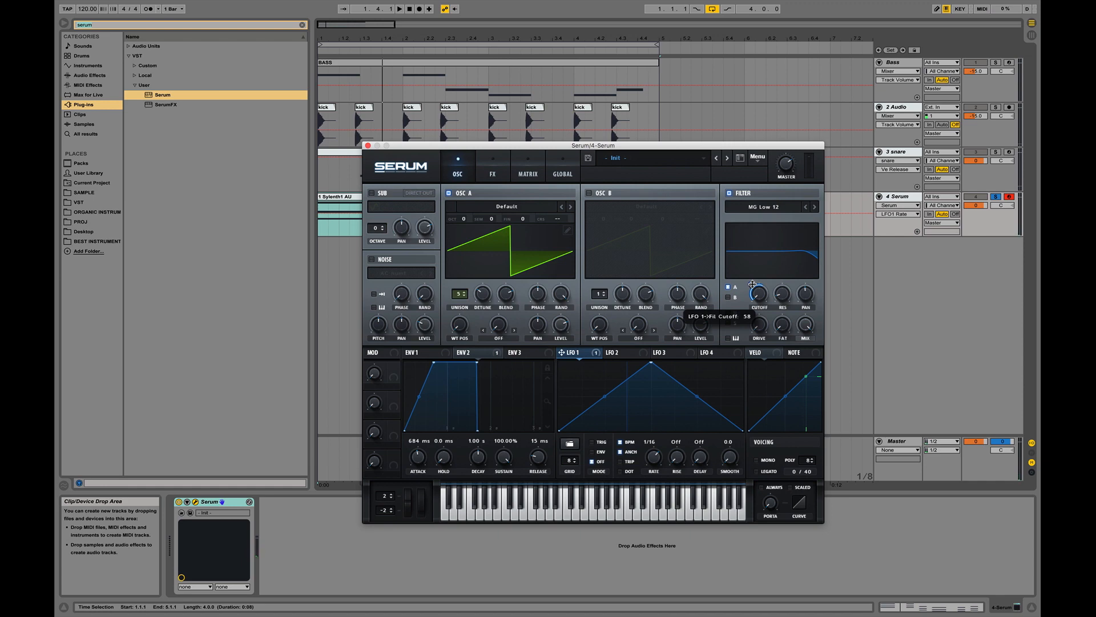
key(space)
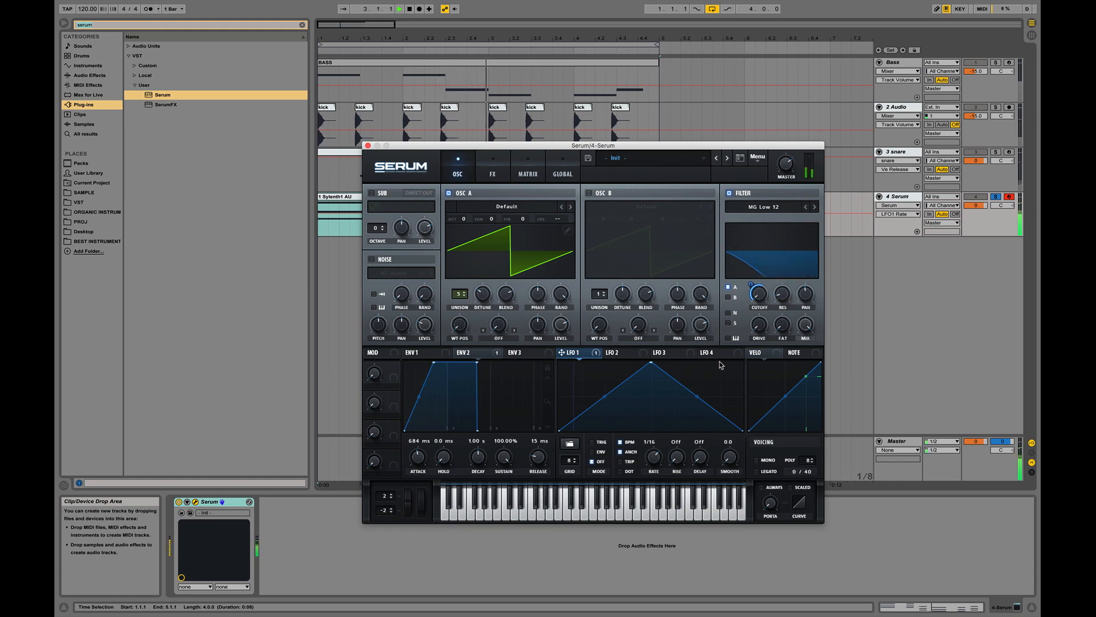
key(space)
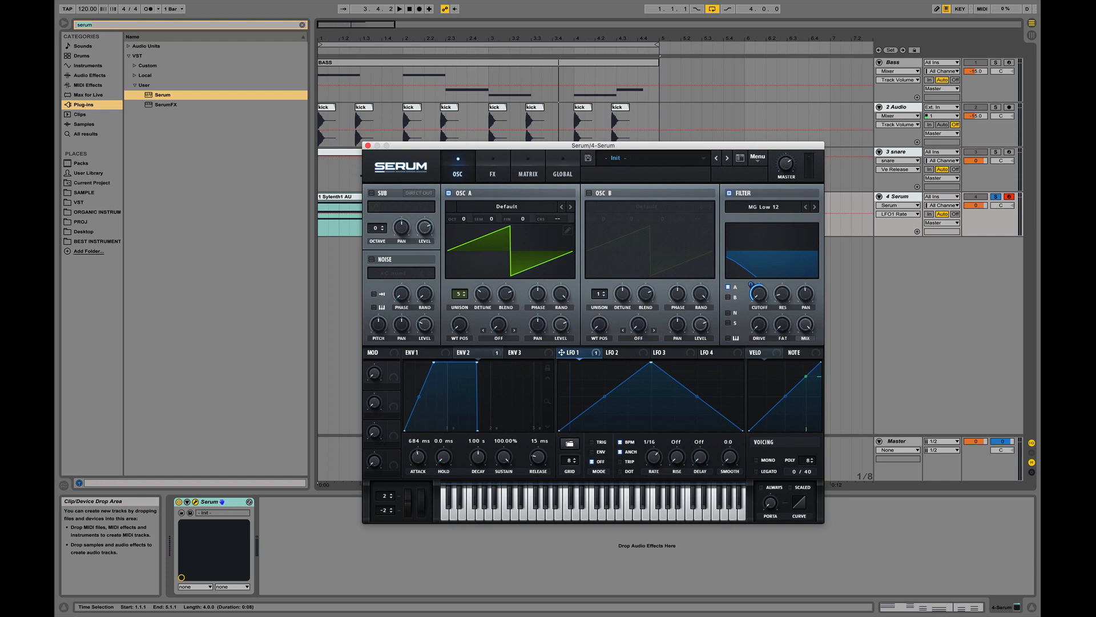
- Enable Serum's Reverb effect, reduce its mix to 10% and listen to the chords
click(484, 165)
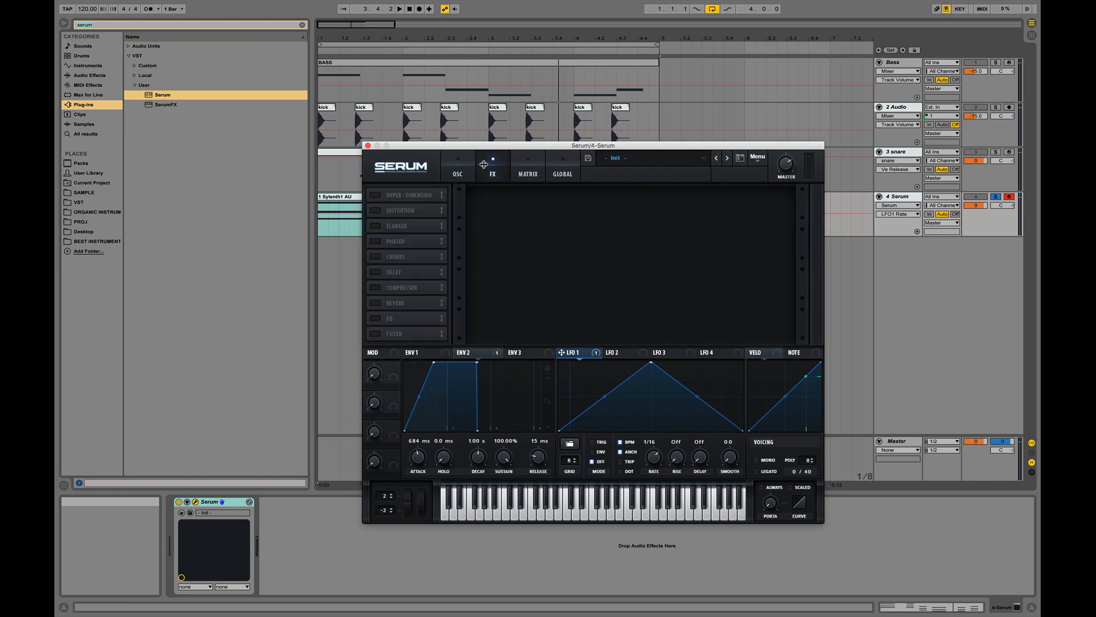
click(375, 304)
click(516, 102)
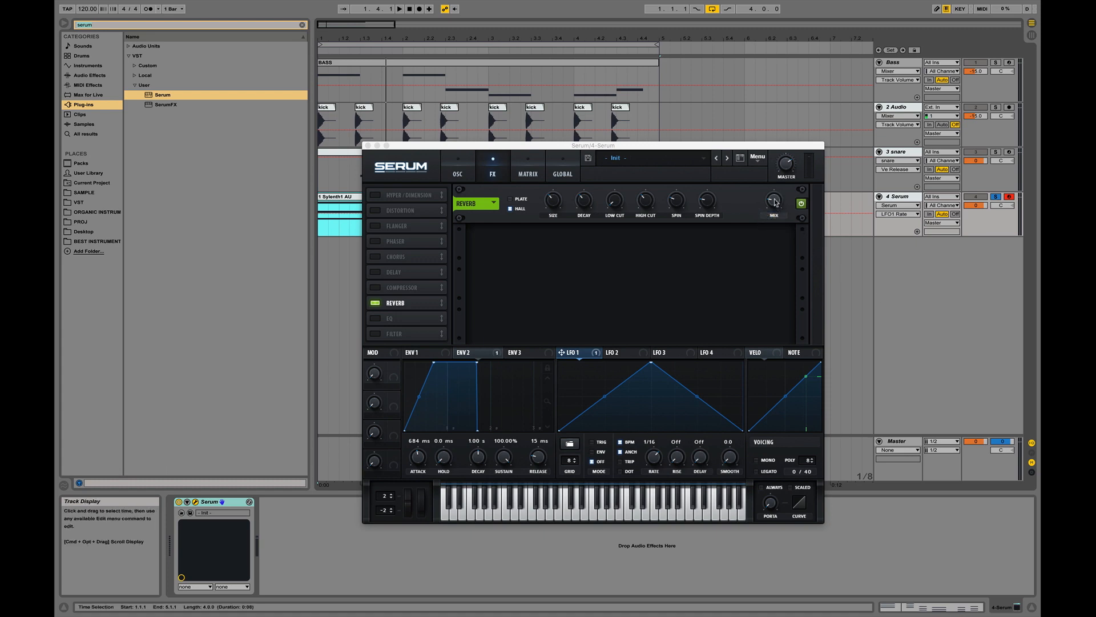
drag(775, 200, 778, 218)
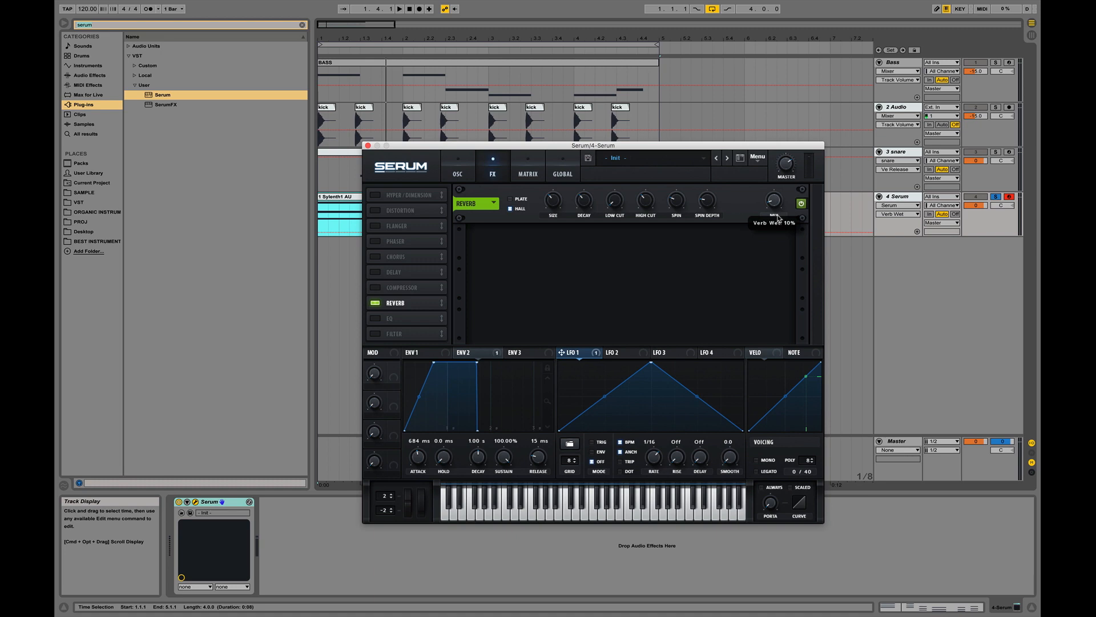
drag(777, 218, 778, 219)
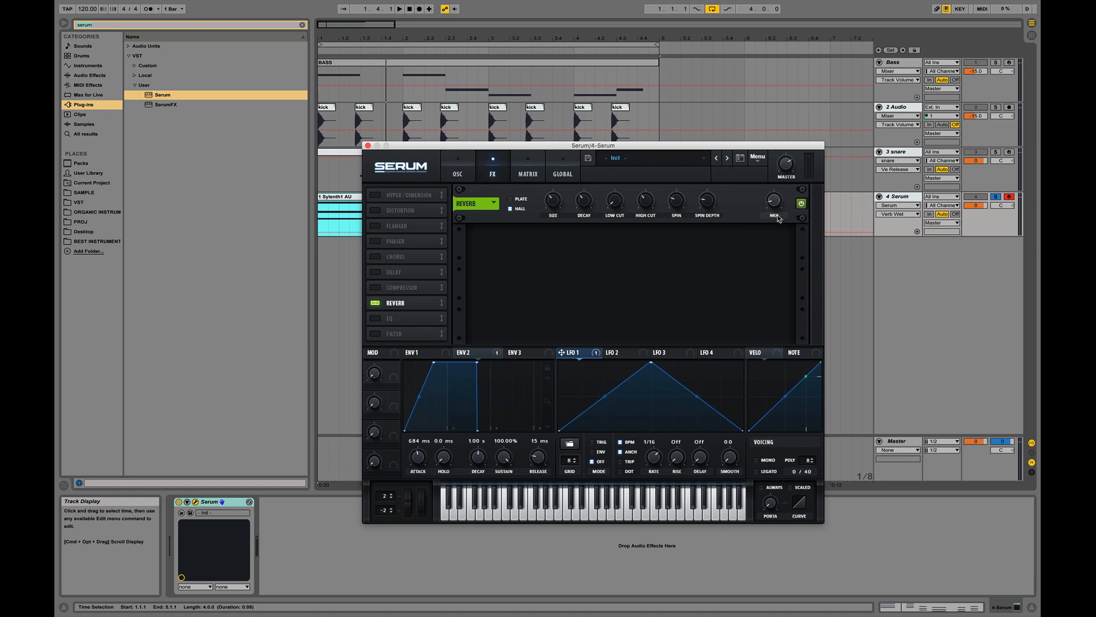
key(space)
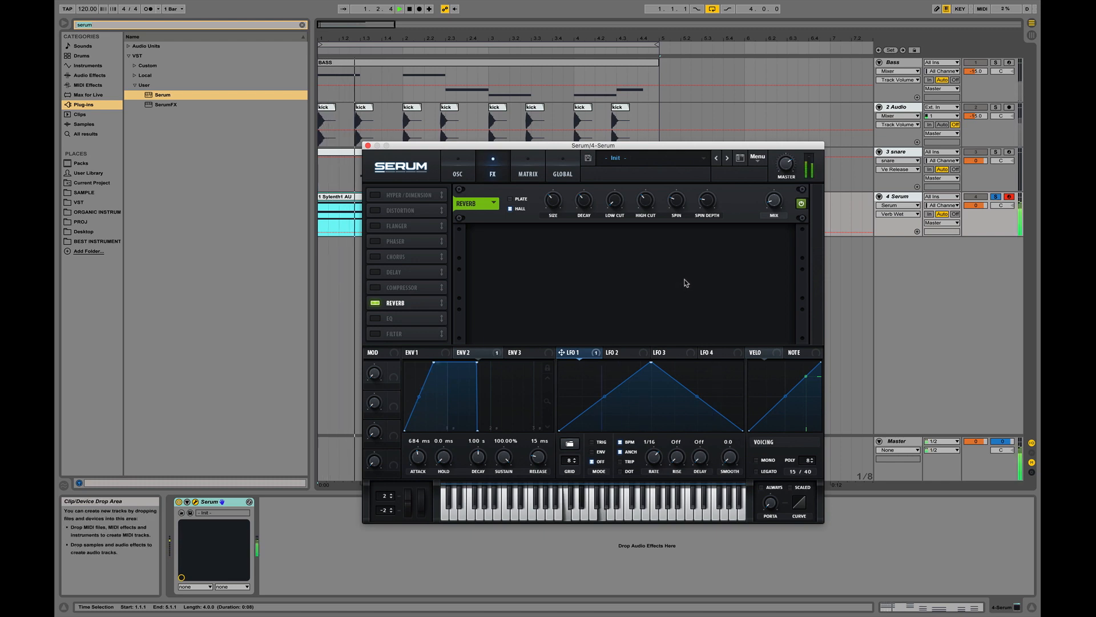
key(space)
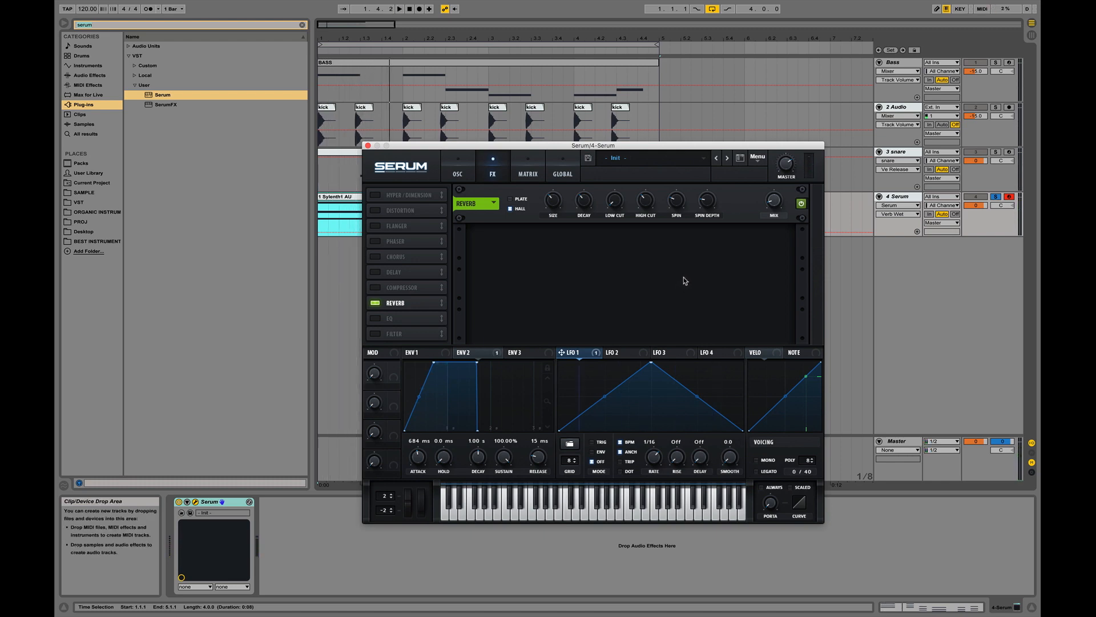
- Close the Serum window, unsolo the Serum track, set its volume to -6 dB and listen to the full mix
click(368, 146)
click(996, 197)
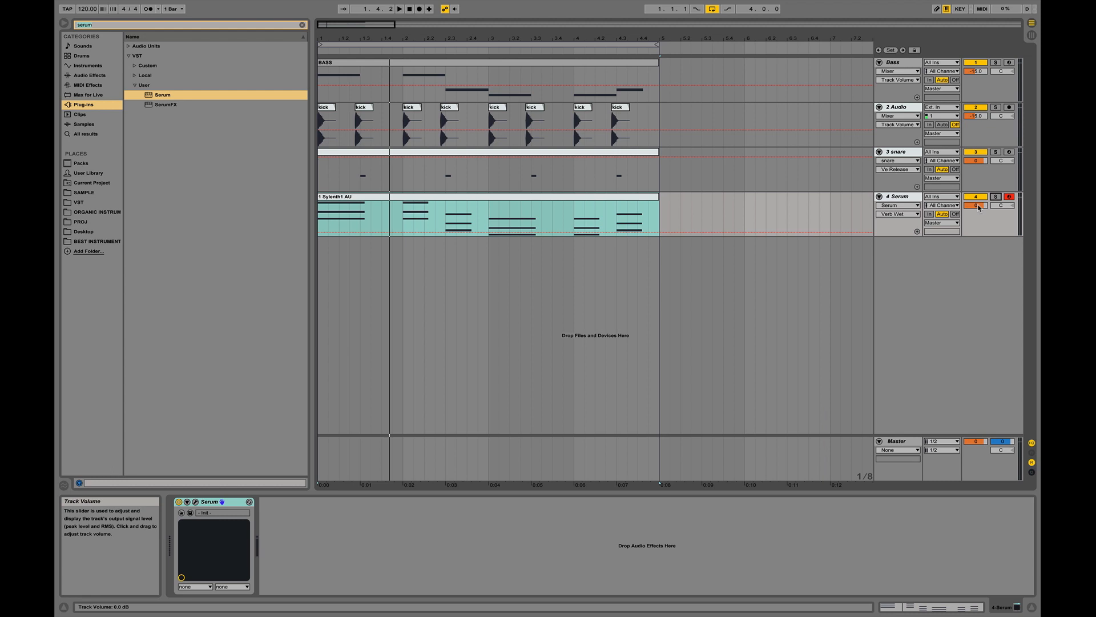
click(976, 206)
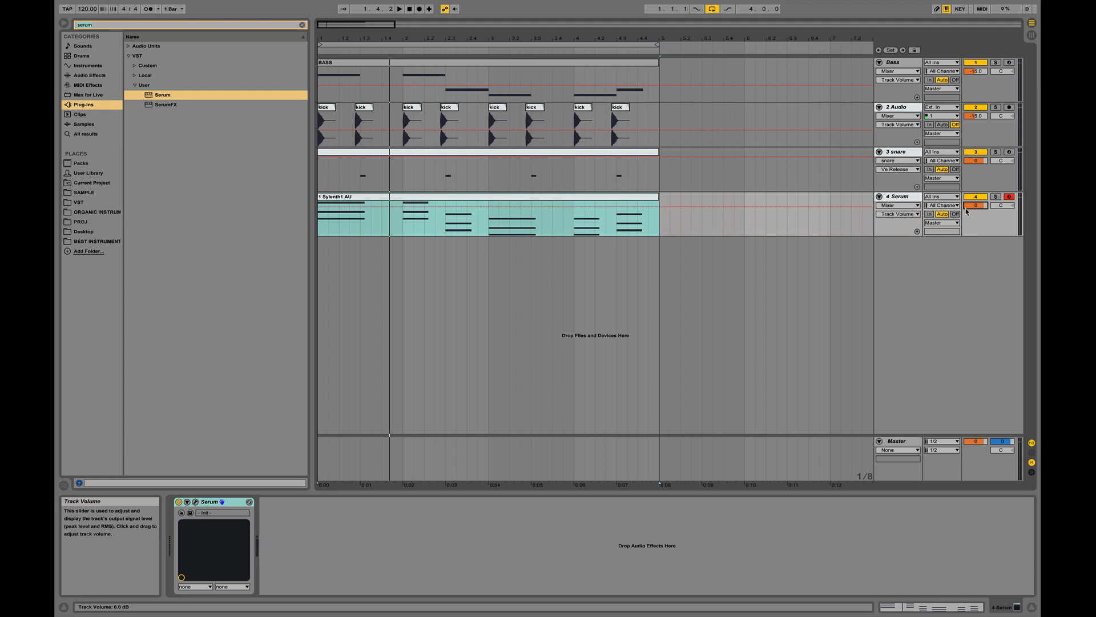
key(Return)
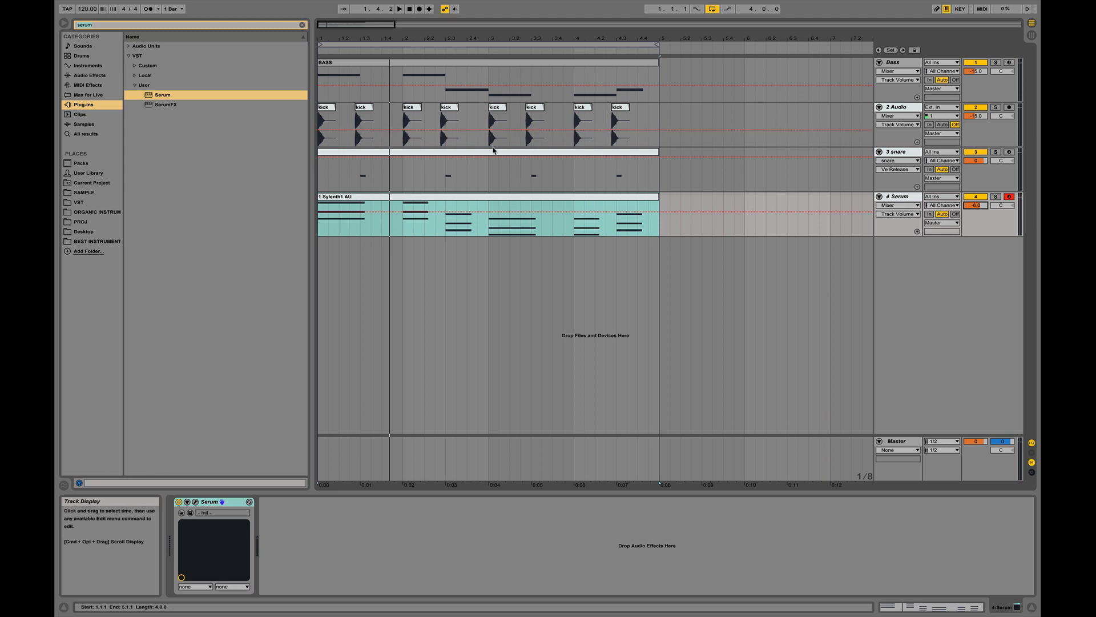
key(space)
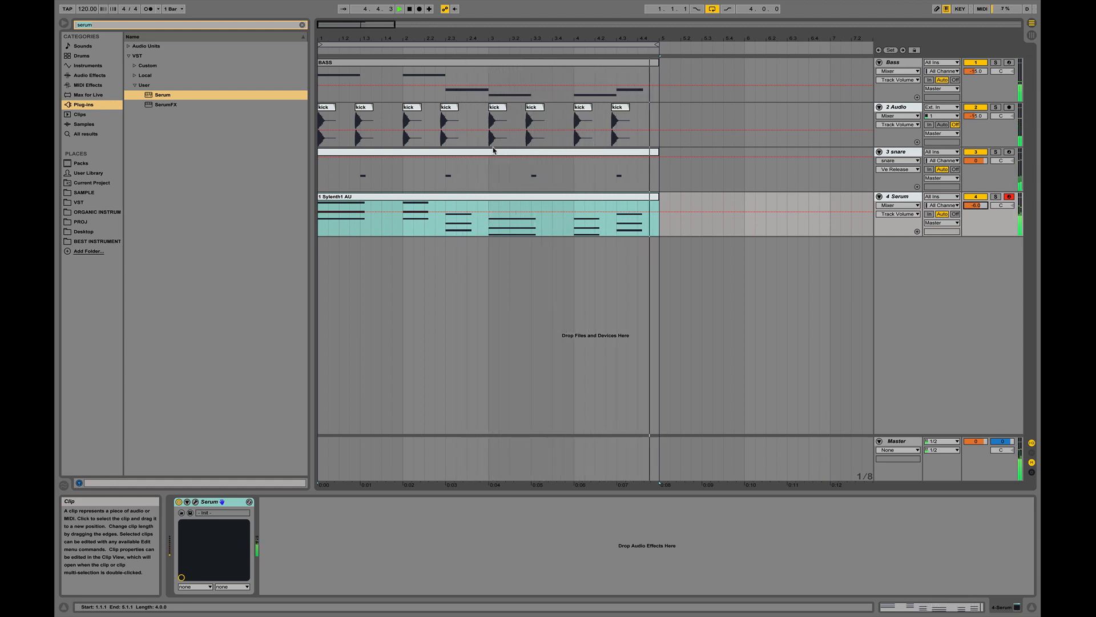
key(space)
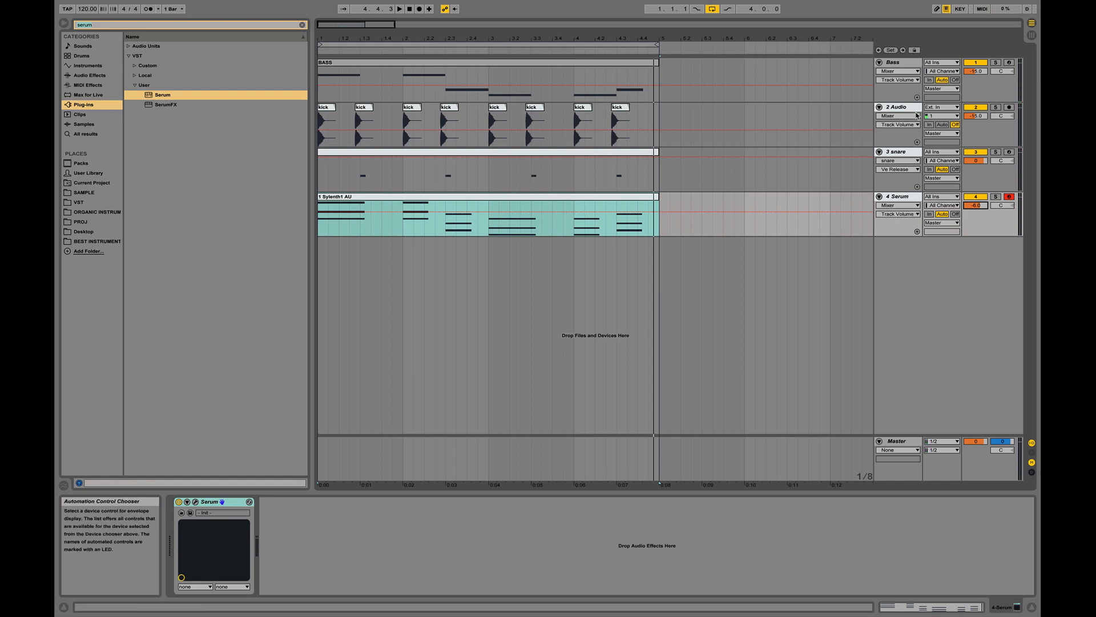
- In the Session mixer, enlarge the level meters and lower the Bass track to -22.8 dB and the snare track to -3.2 dB
key(Tab)
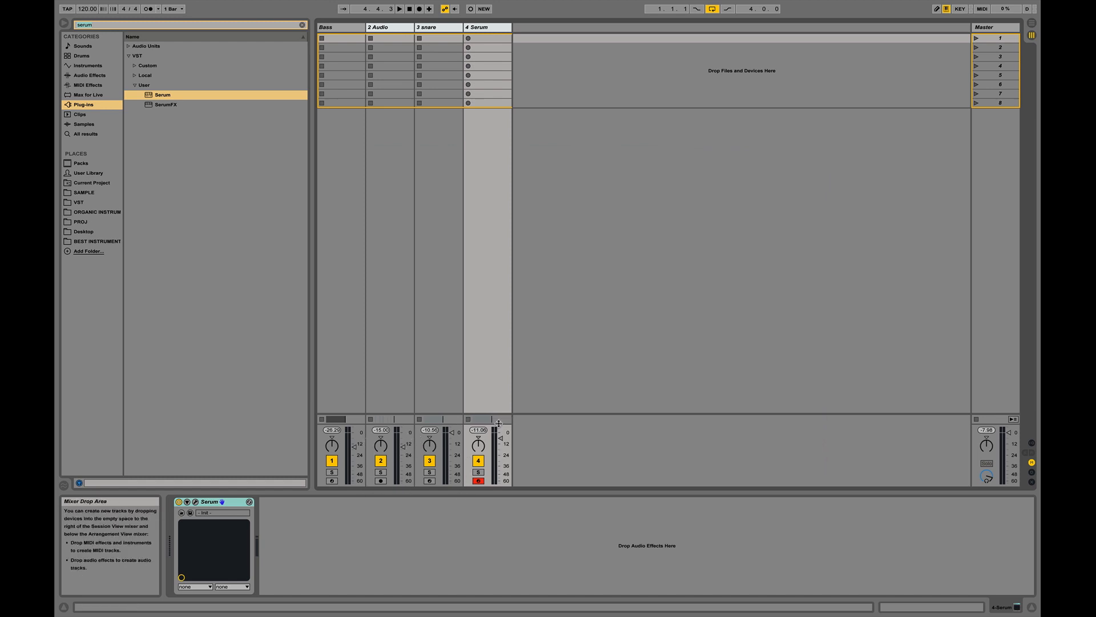
drag(499, 423, 496, 333)
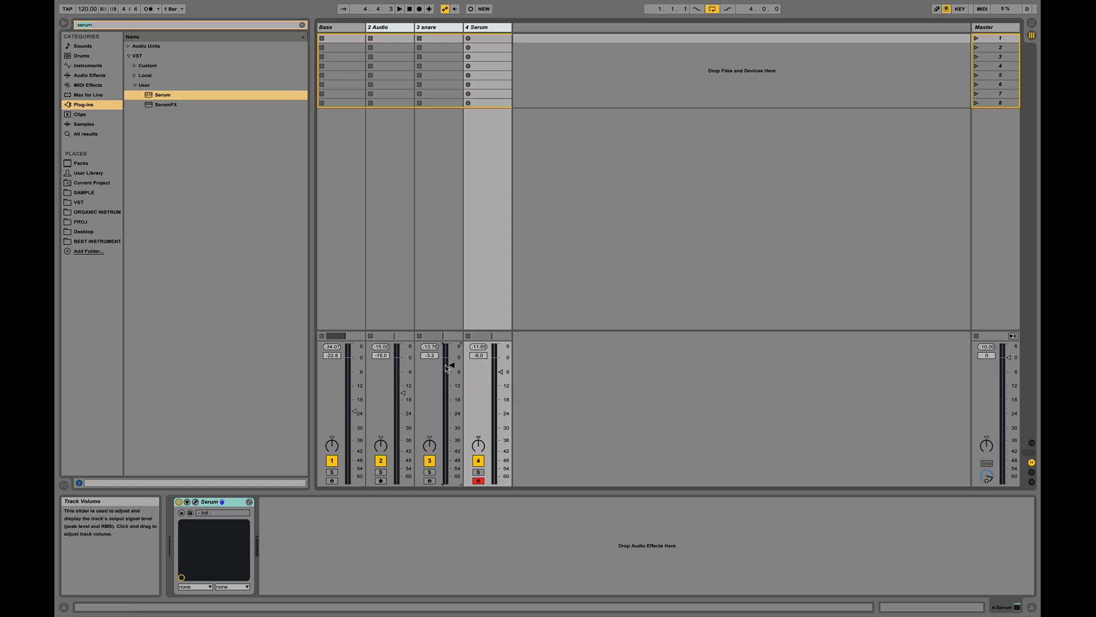
right_click(332, 356)
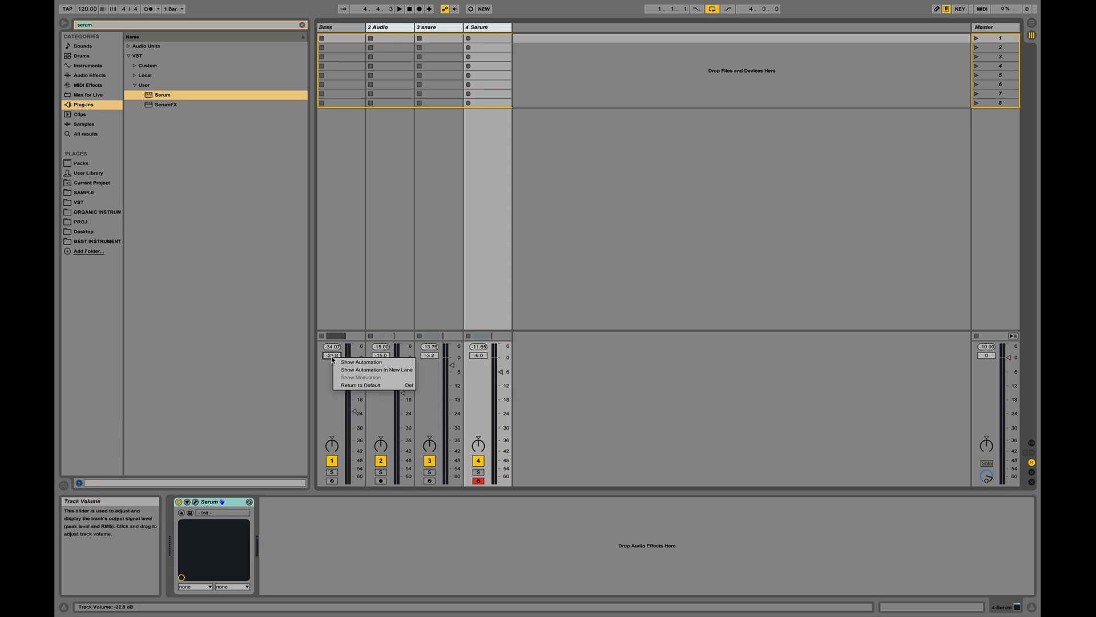
click(351, 310)
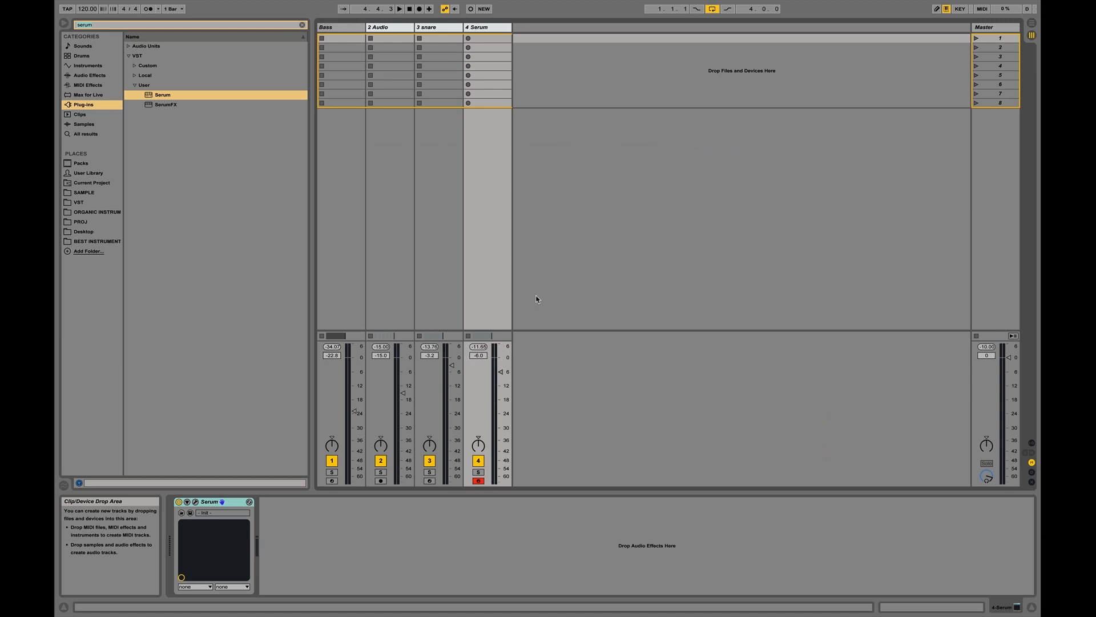
- Return to the Arrangement and play the loop to hear the rebalanced mix
key(Tab)
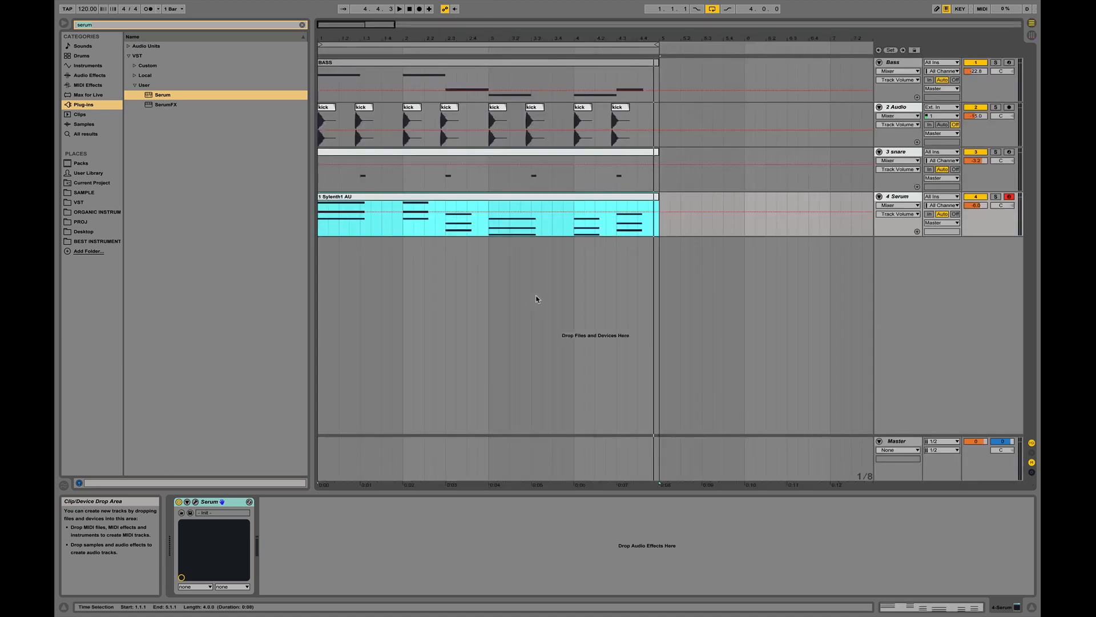
key(space)
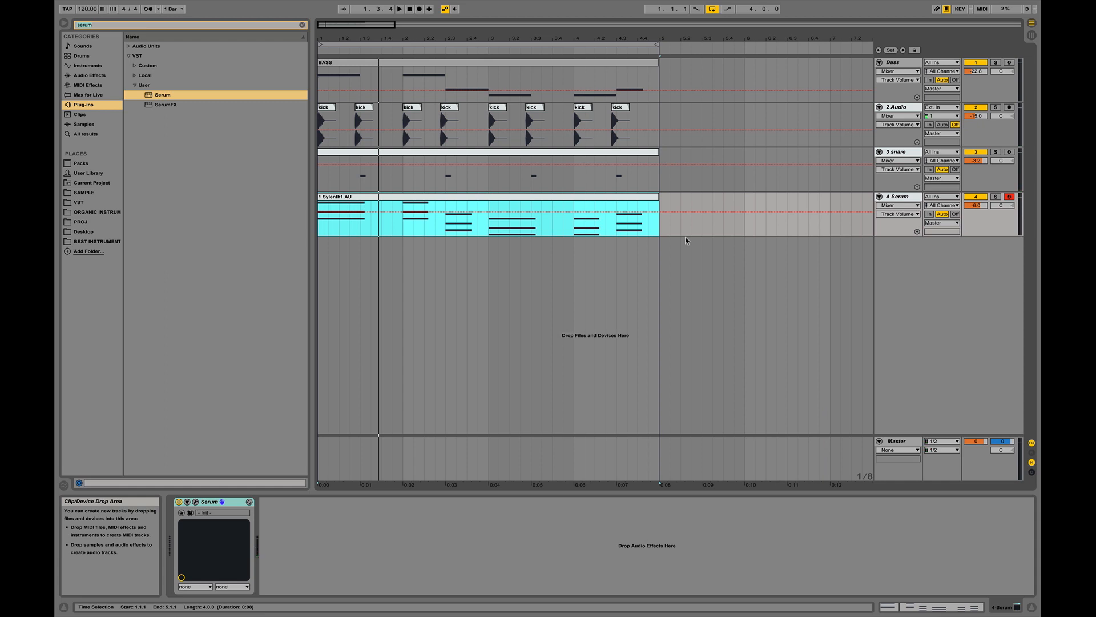
key(space)
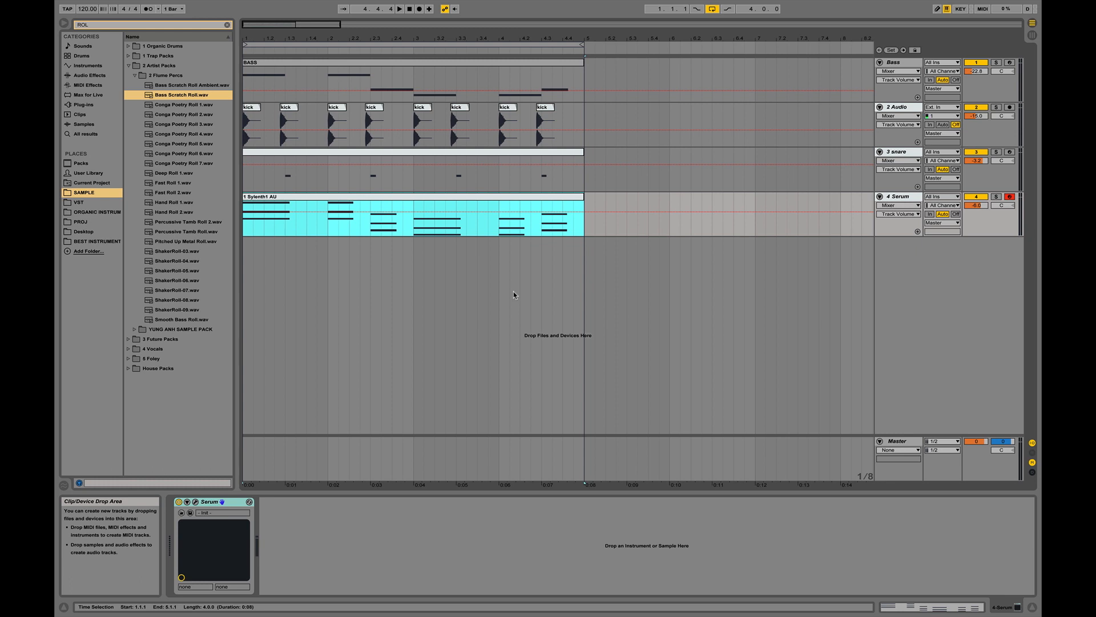
- Insert a new MIDI track and load hihat.aif from the Finder's samples folder as its instrument
right_click(960, 272)
click(969, 283)
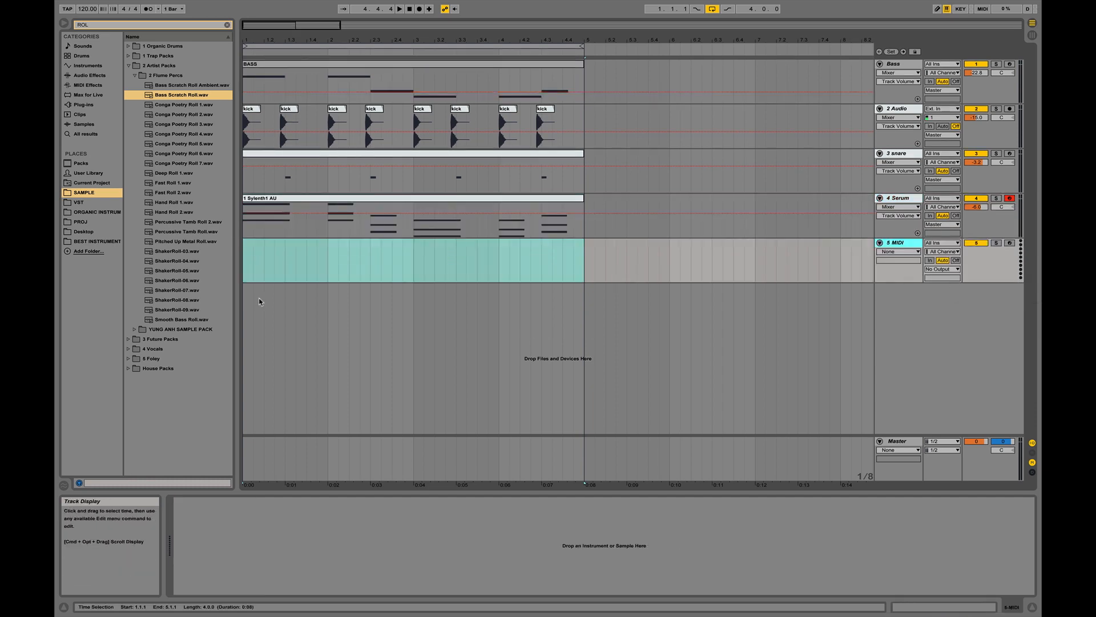
key(ctrl+Right)
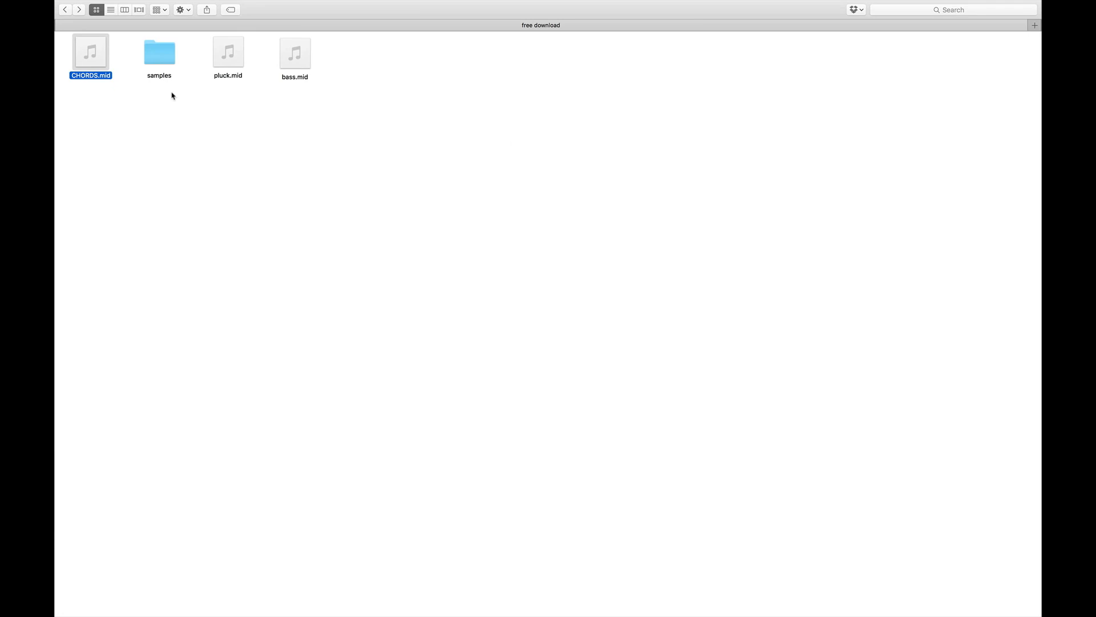
double_click(171, 62)
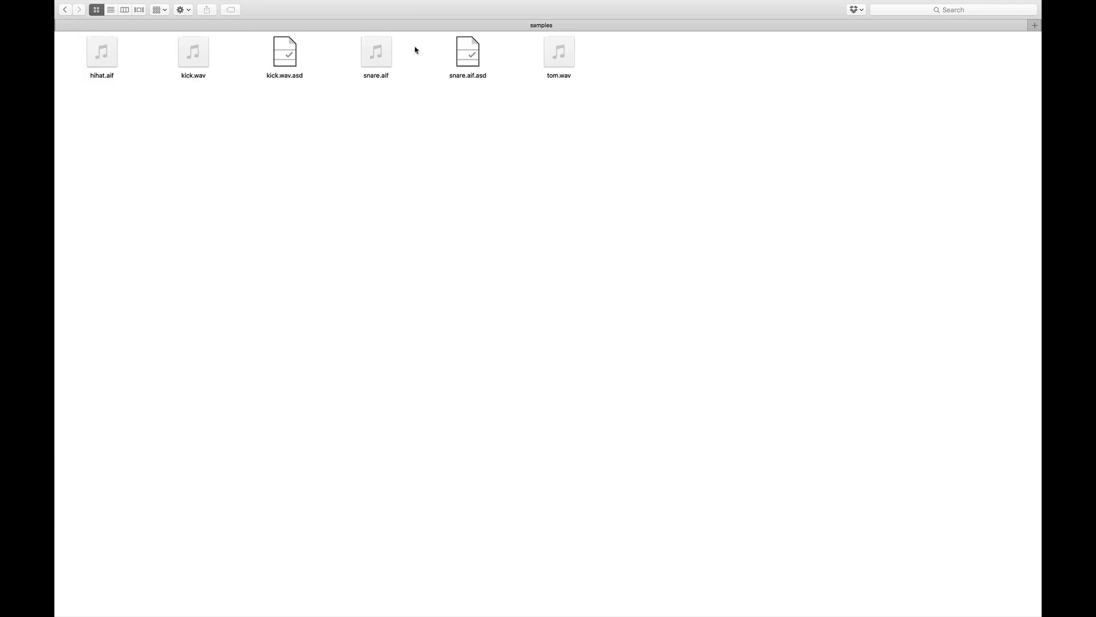
drag(104, 54, 235, 543)
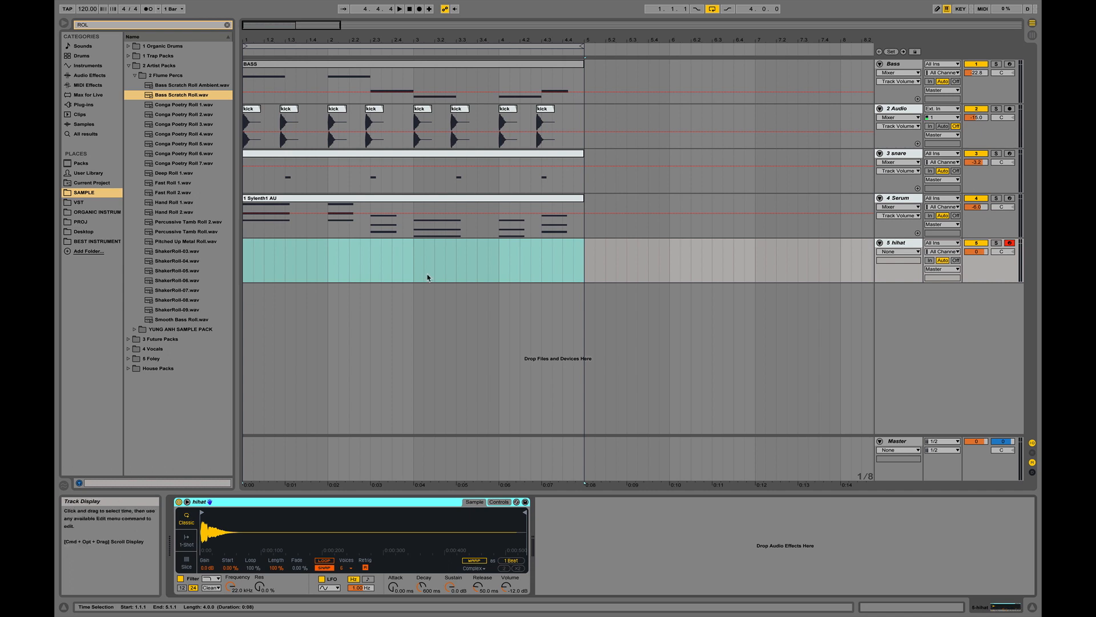
- Select the first two beats of the hihat track, from 1.1.1 to 1.3.1
right_click(393, 248)
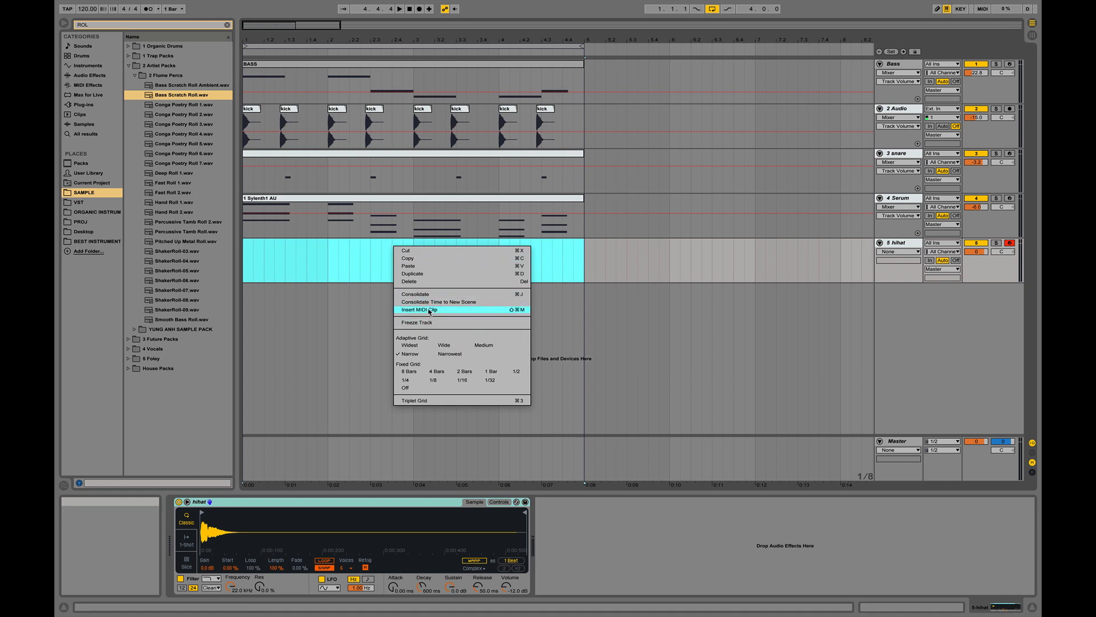
click(331, 318)
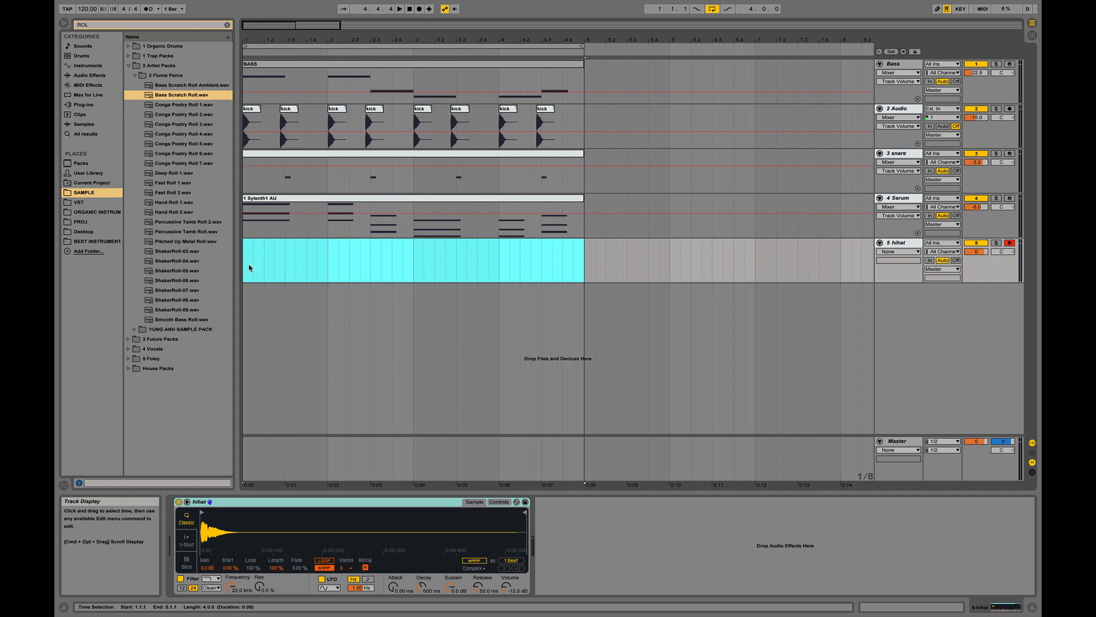
click(284, 257)
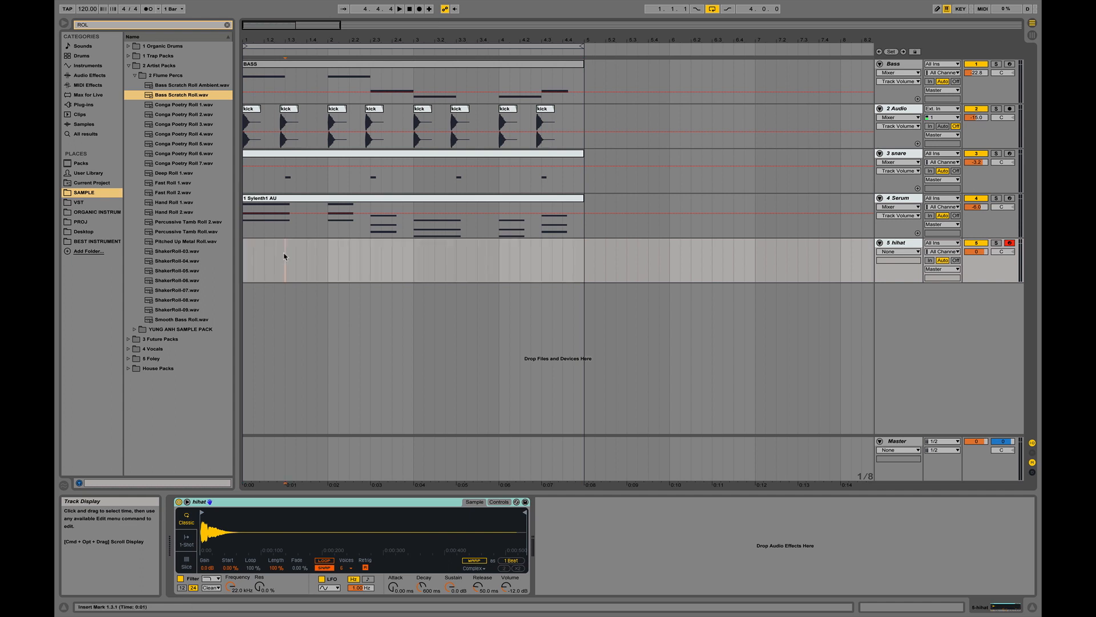
shift+click(243, 257)
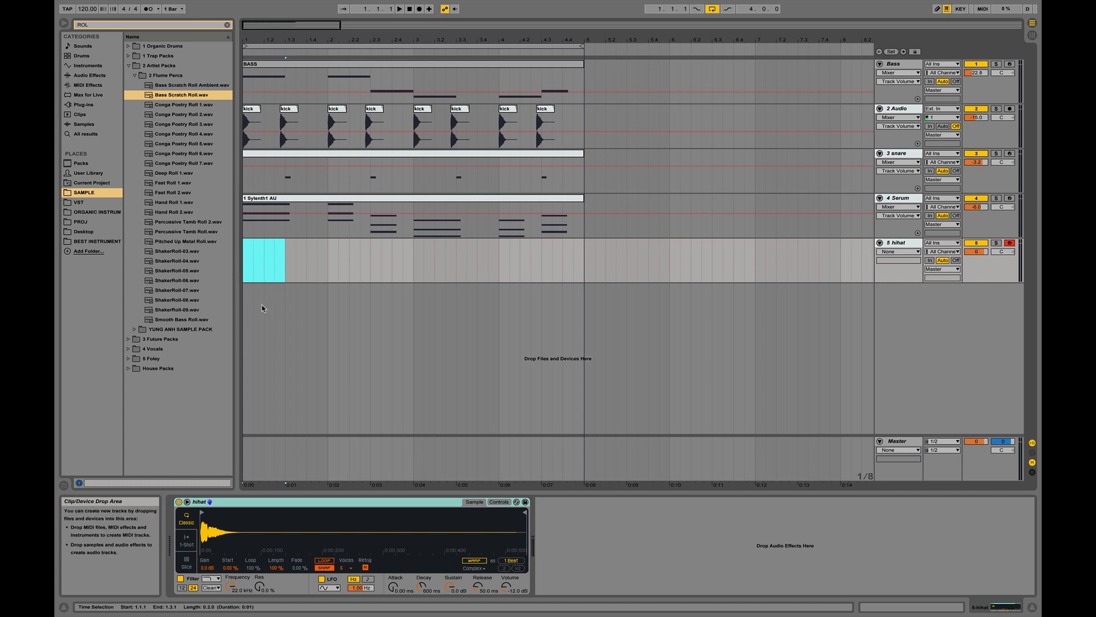
- Find the Arpeggiator among the MIDI effects by searching for "arp" and add it to the hihat track
click(104, 26)
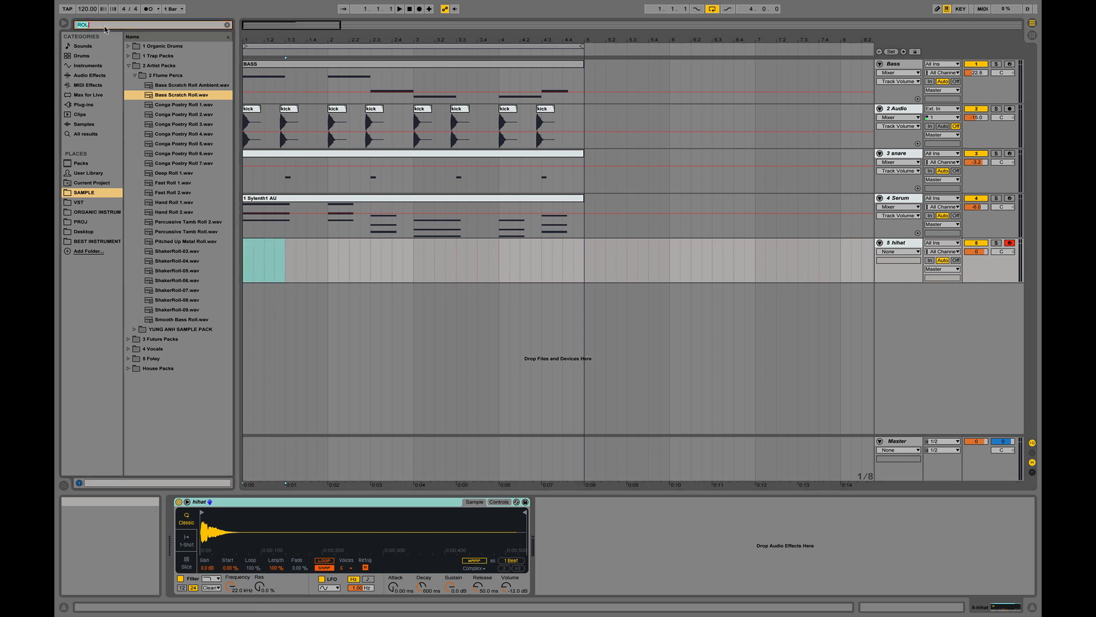
text(arpagg)
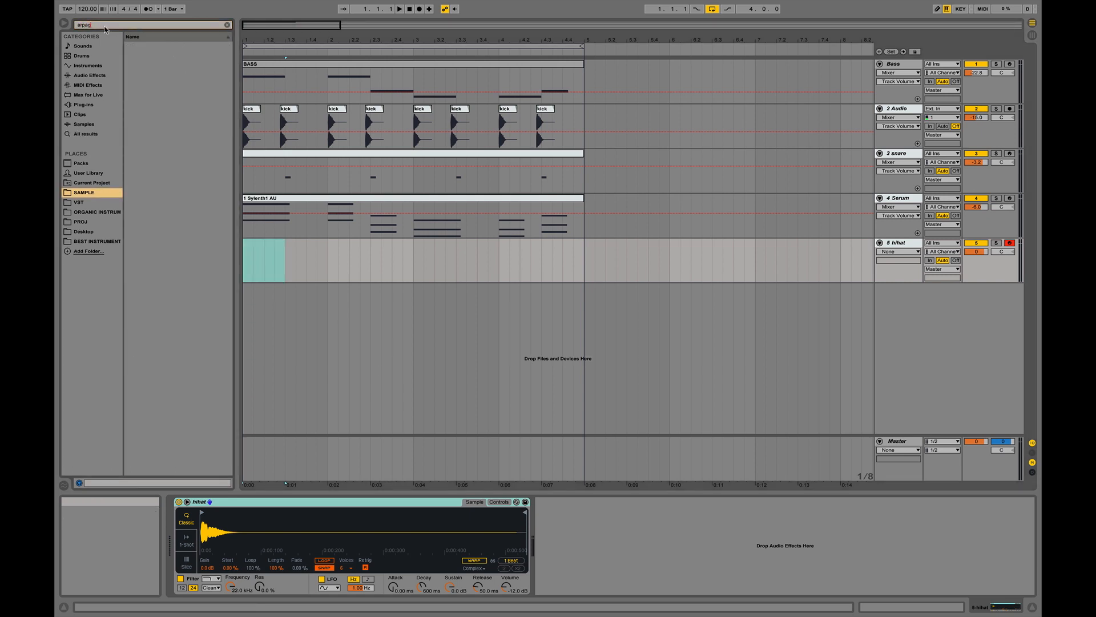
click(95, 86)
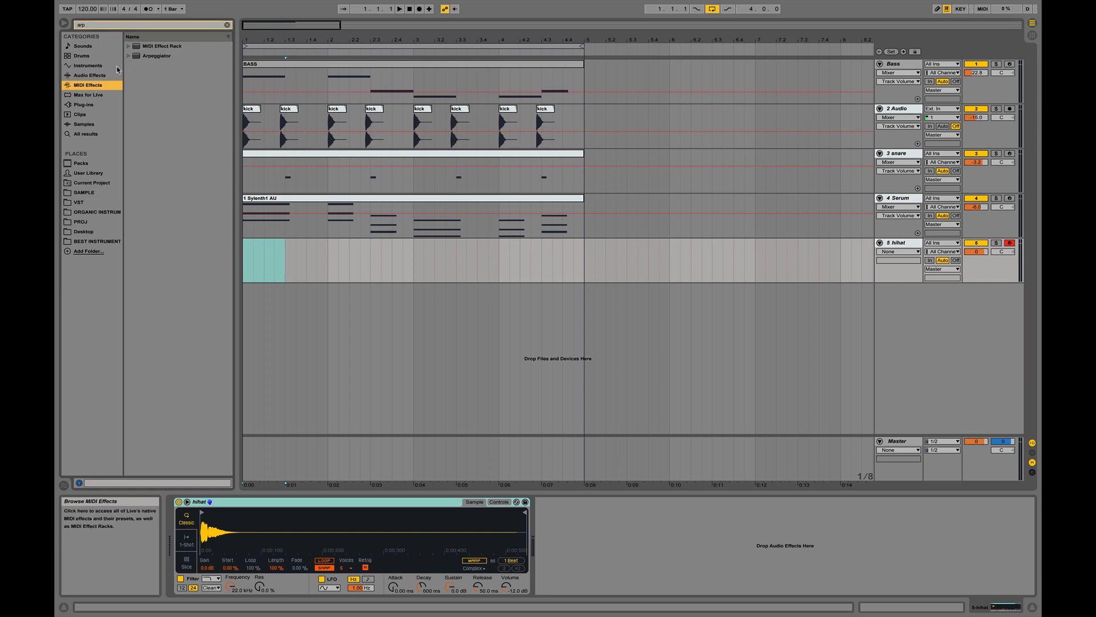
click(147, 56)
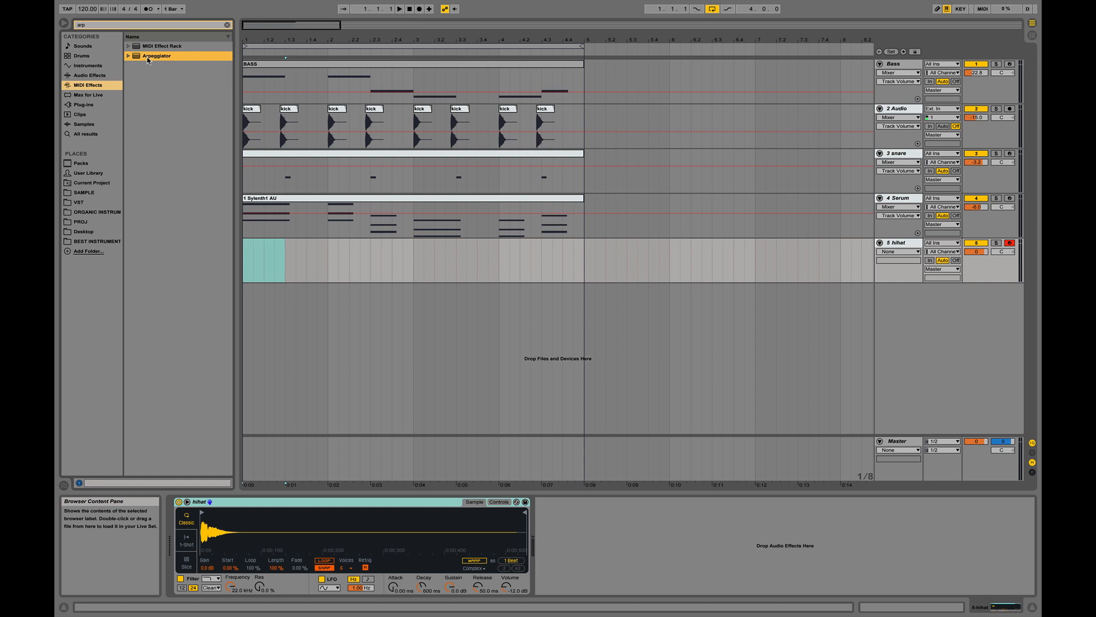
double_click(146, 57)
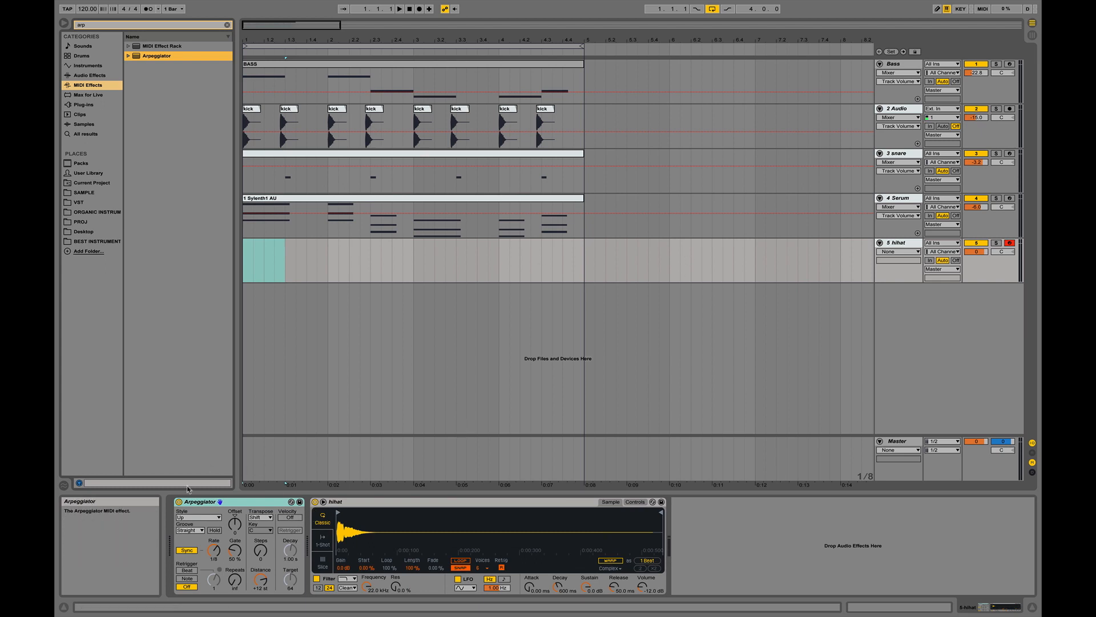
- Set the Arpeggiator's synced rate to 1/16
click(201, 502)
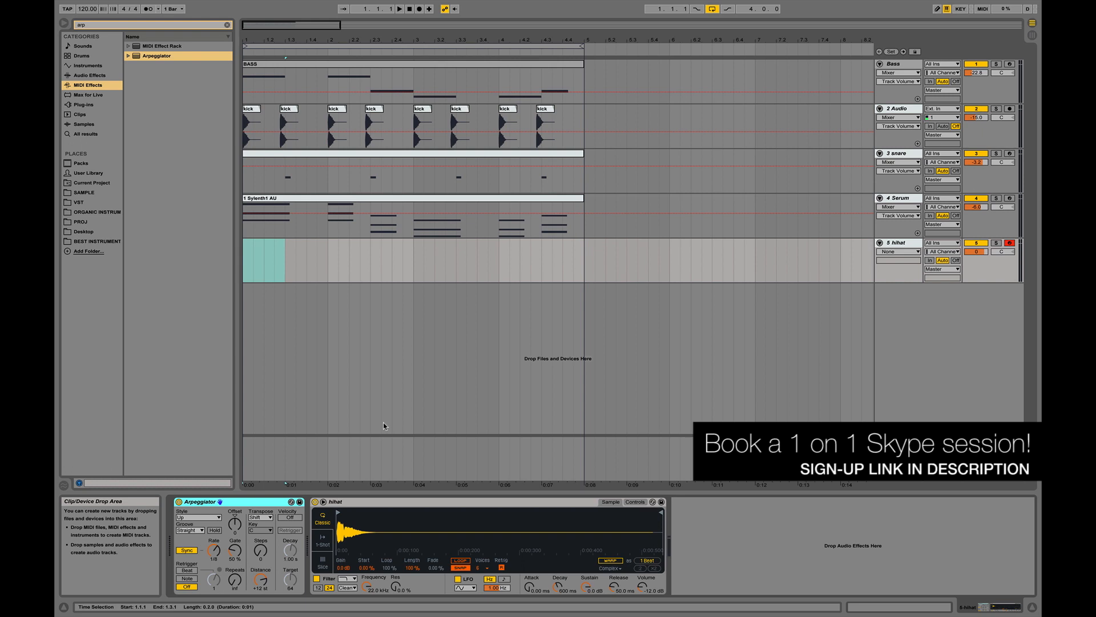
click(217, 562)
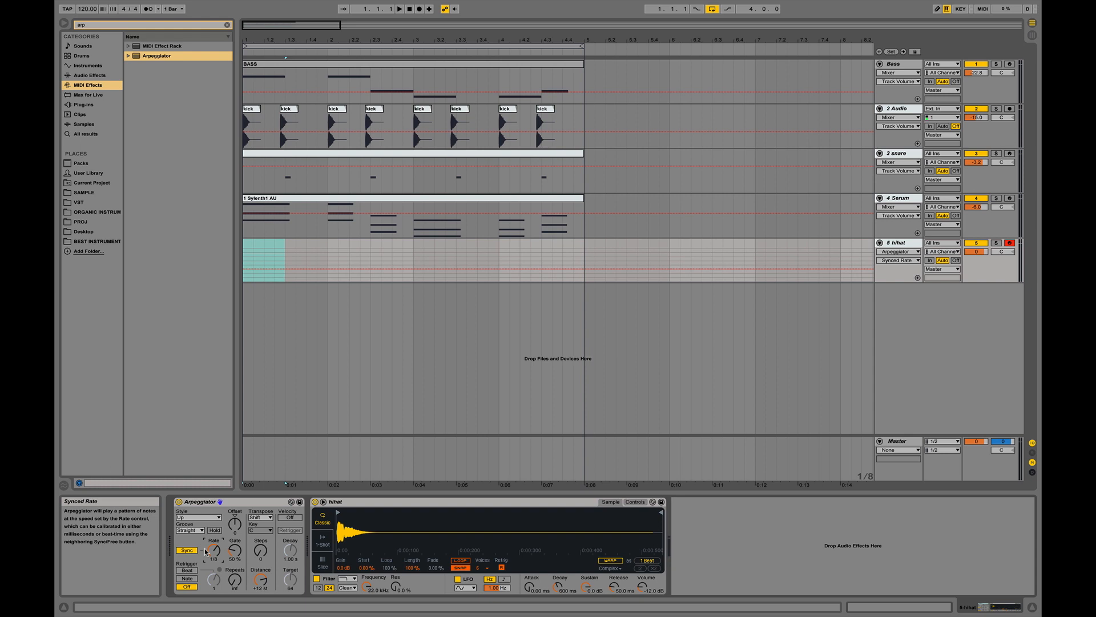
drag(214, 549, 215, 553)
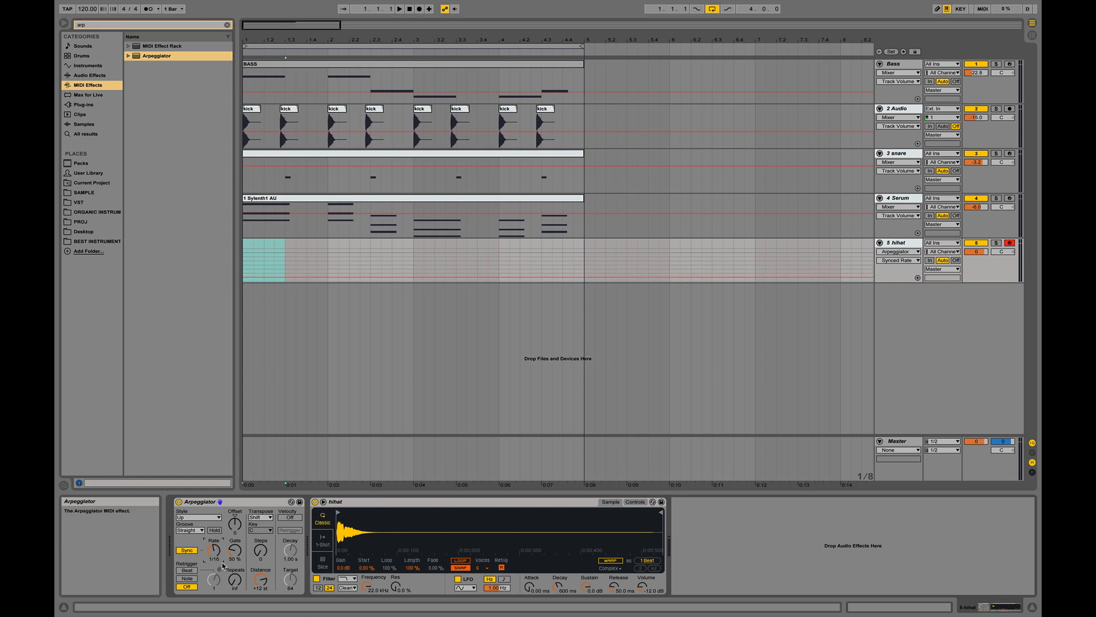
- Audition a hihat note with the Arpeggiator on, bypassed and on again to compare the sound
key(a)
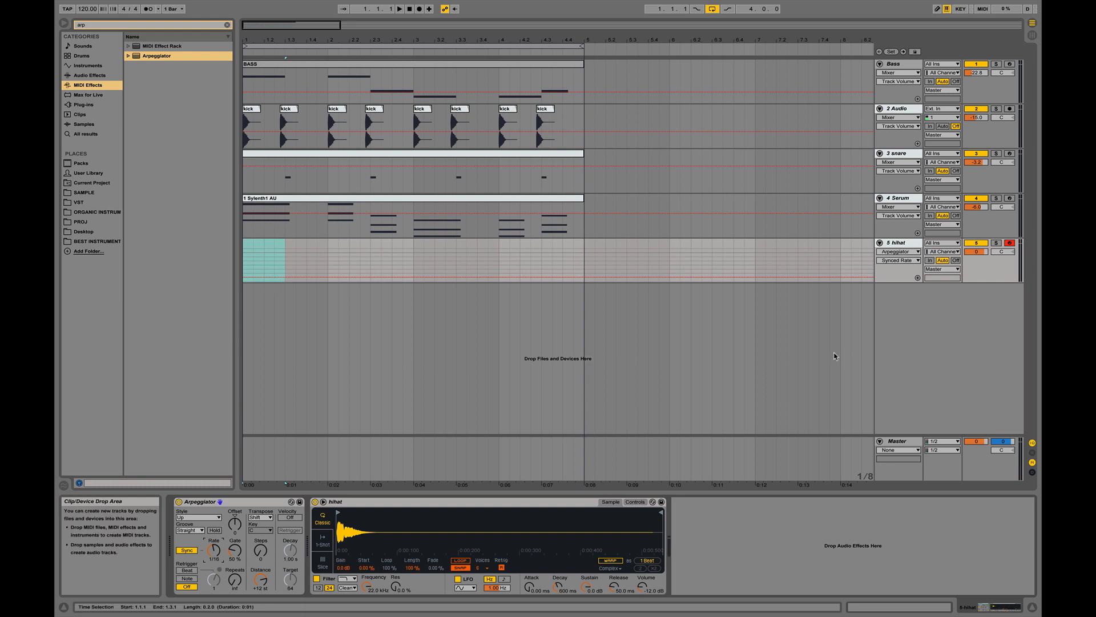
click(179, 502)
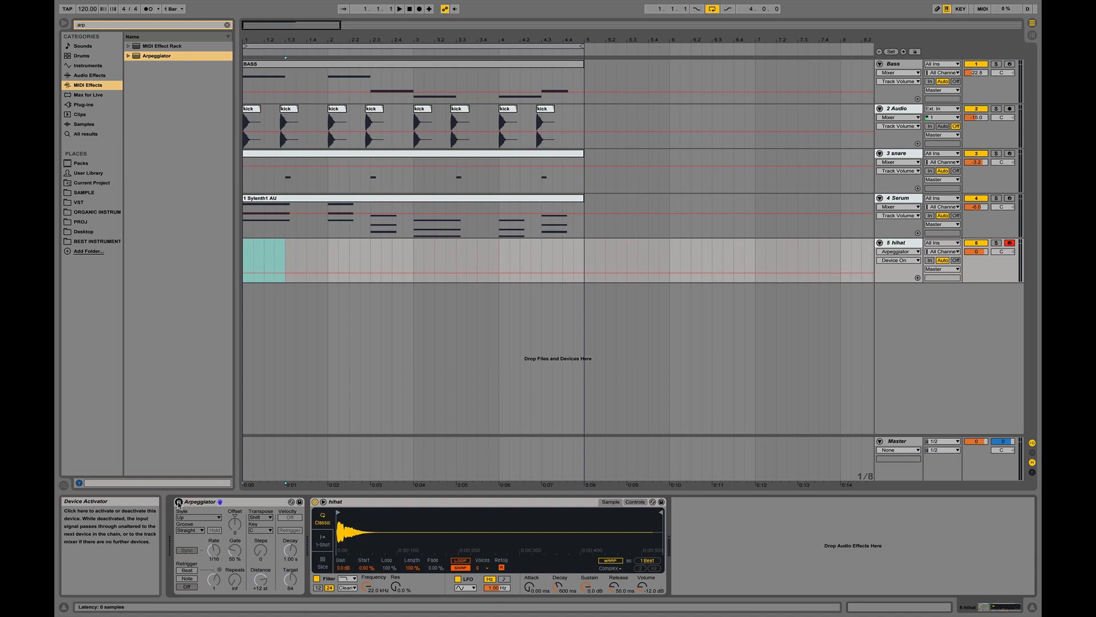
key(a)
click(179, 501)
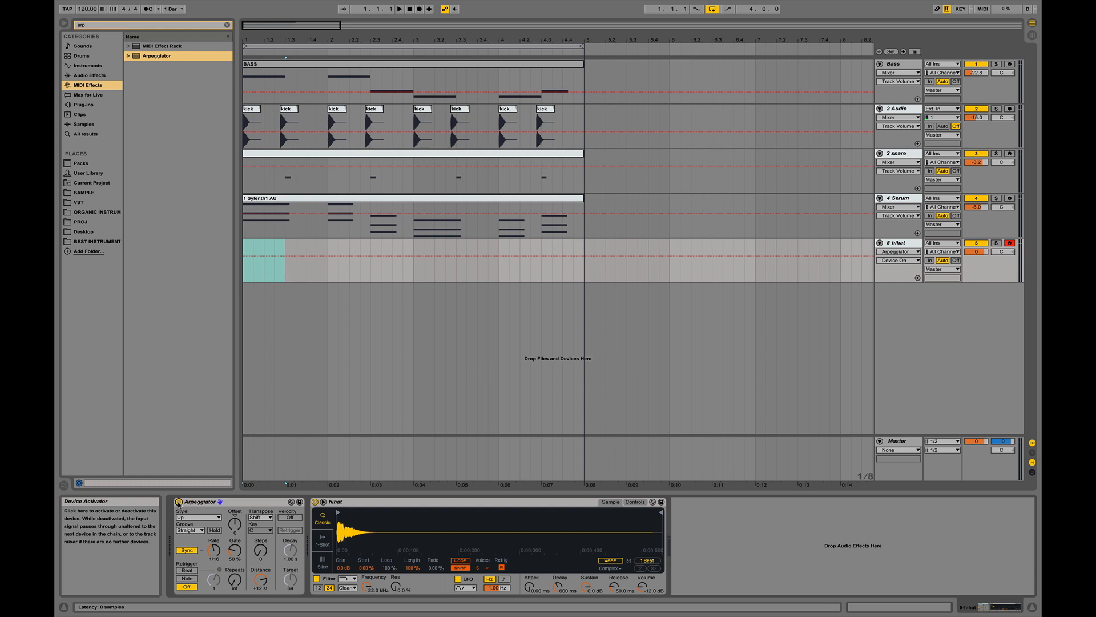
key(a)
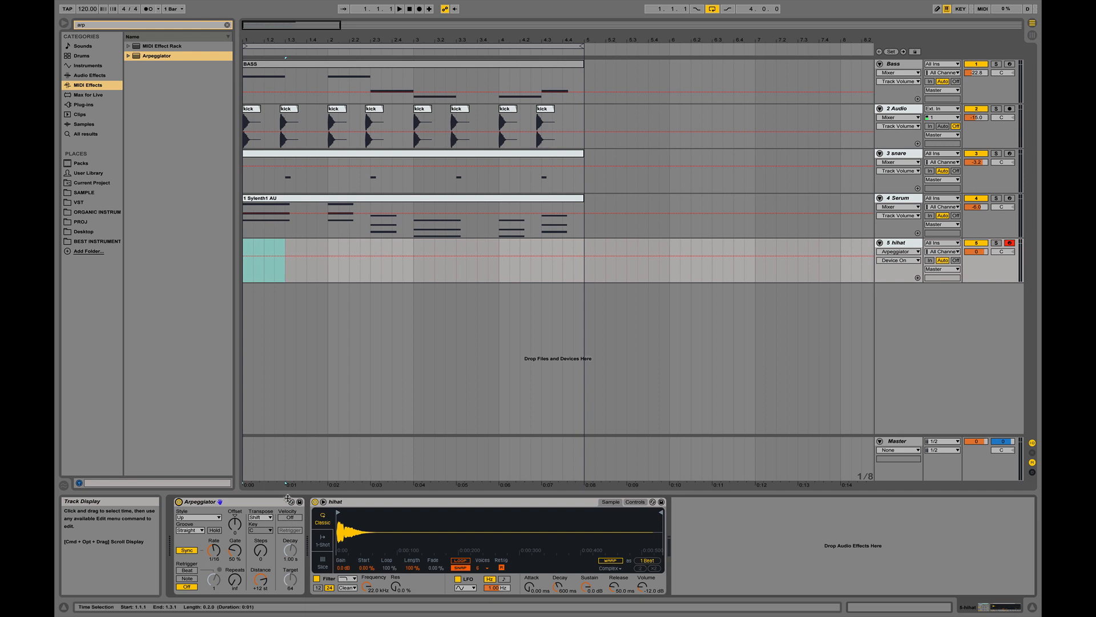
- Select the Arpeggiator and the hihat sampler in turn to review the device chain, then browse the audio effects
click(269, 502)
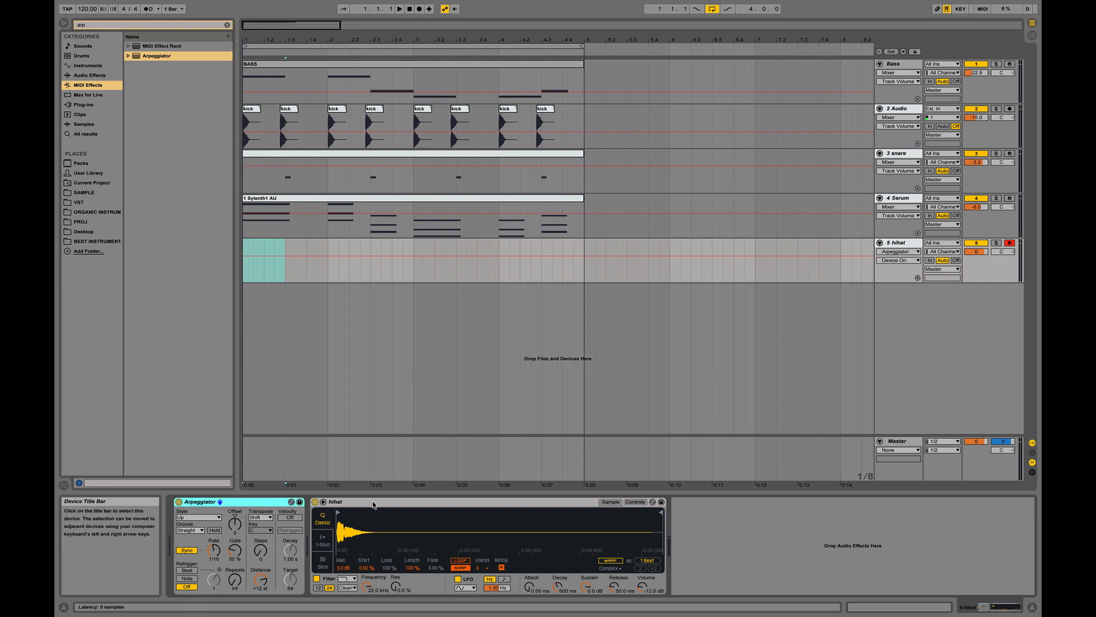
click(375, 503)
click(250, 504)
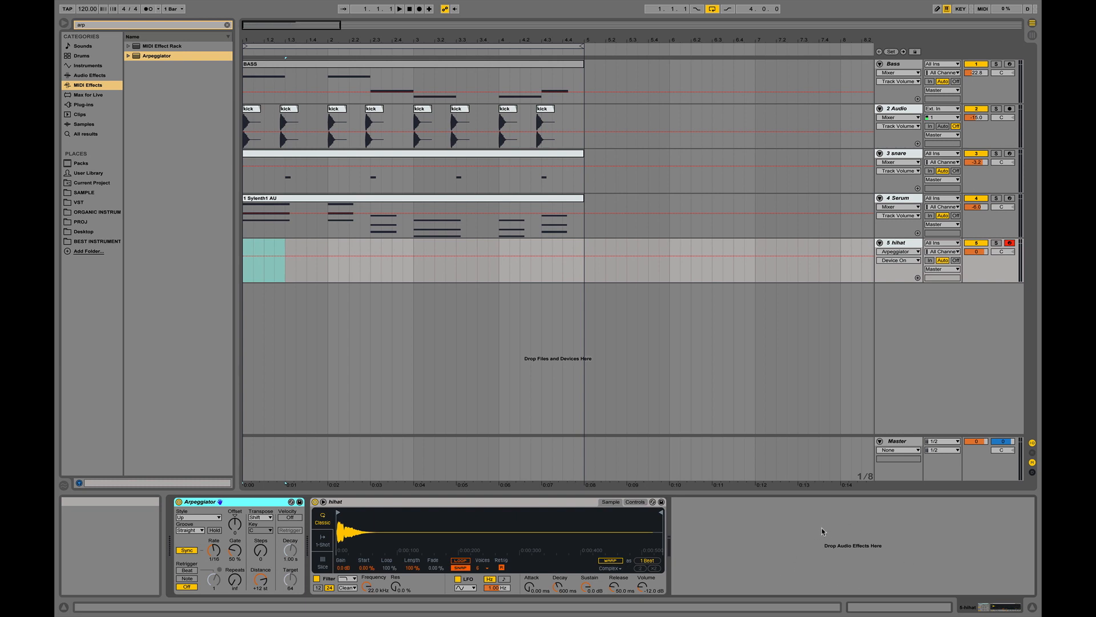
click(117, 77)
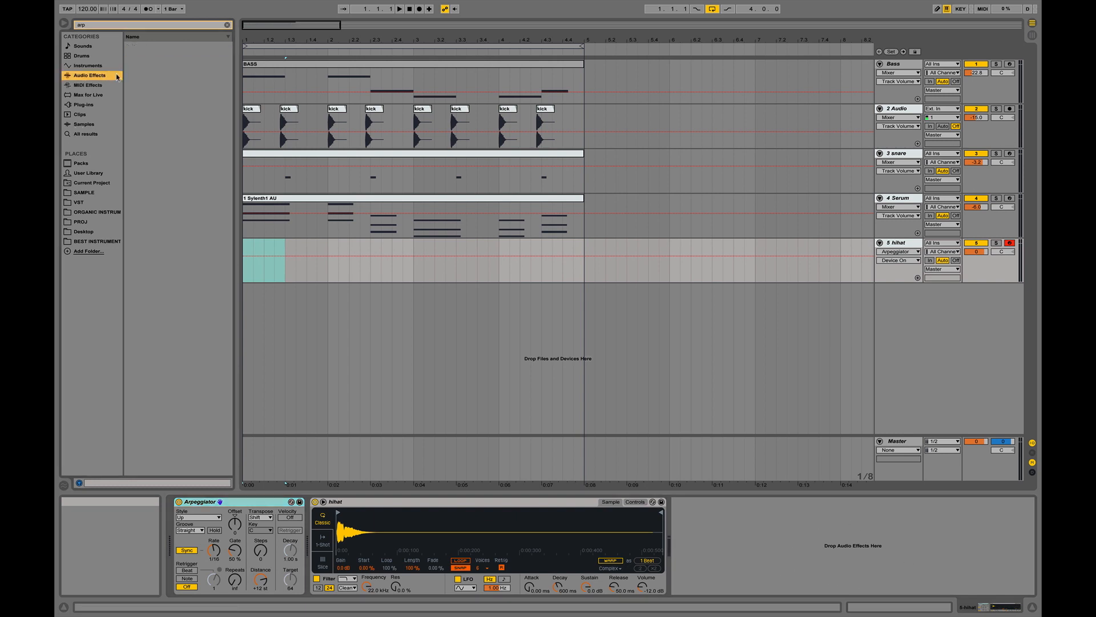
- Clear the browser search and insert an empty MIDI clip from 1.4.3 to 3.3.1 on the hihat track
click(155, 26)
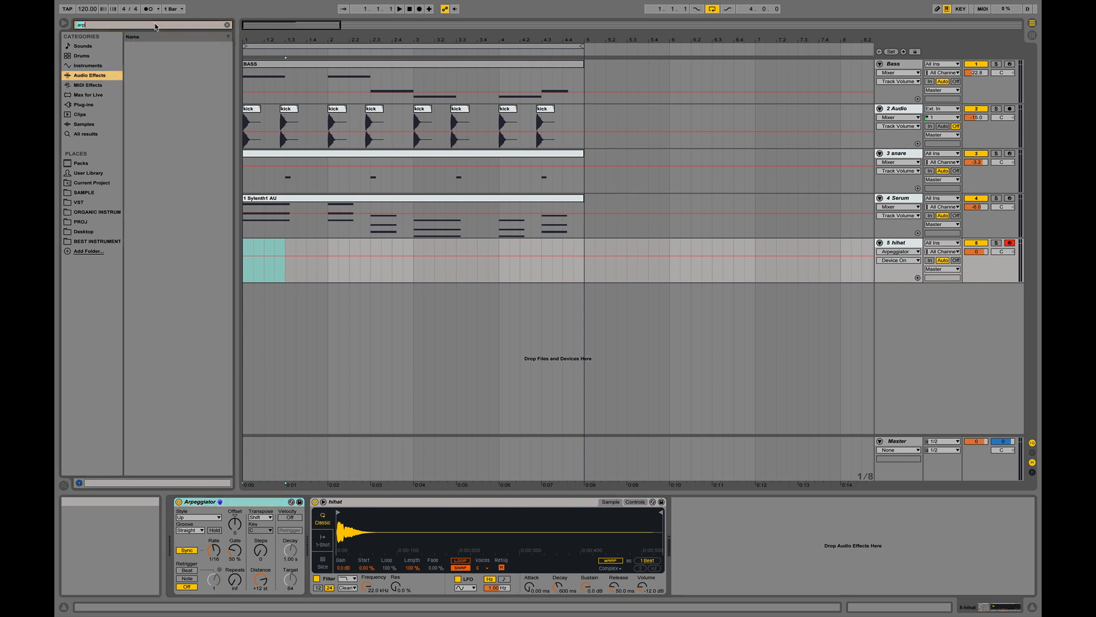
key(BackSpace)
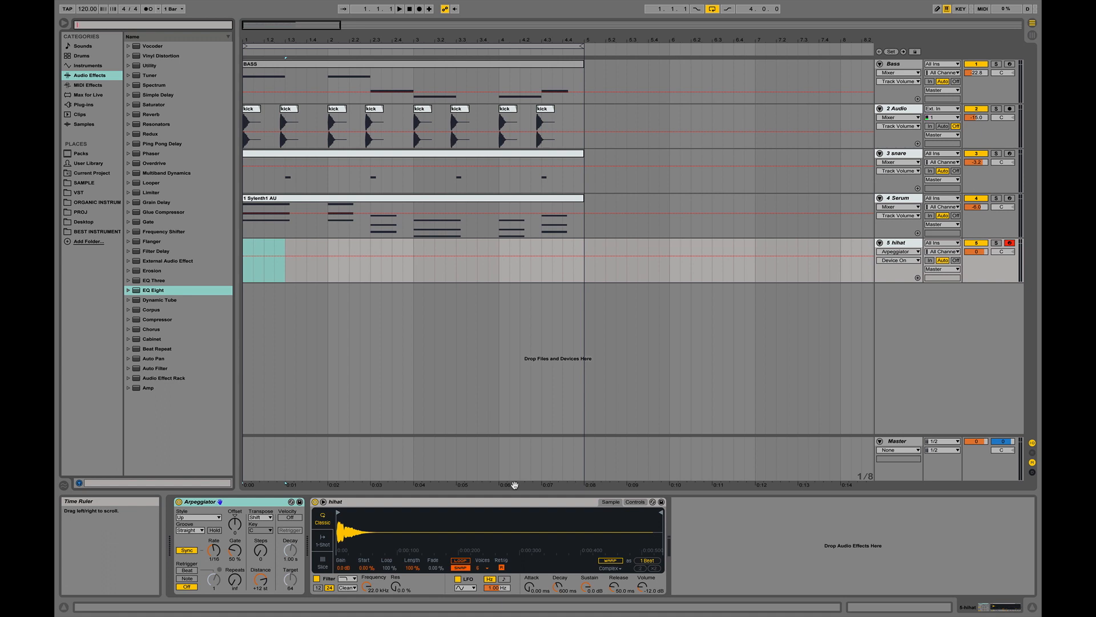
drag(311, 39, 312, 108)
click(338, 251)
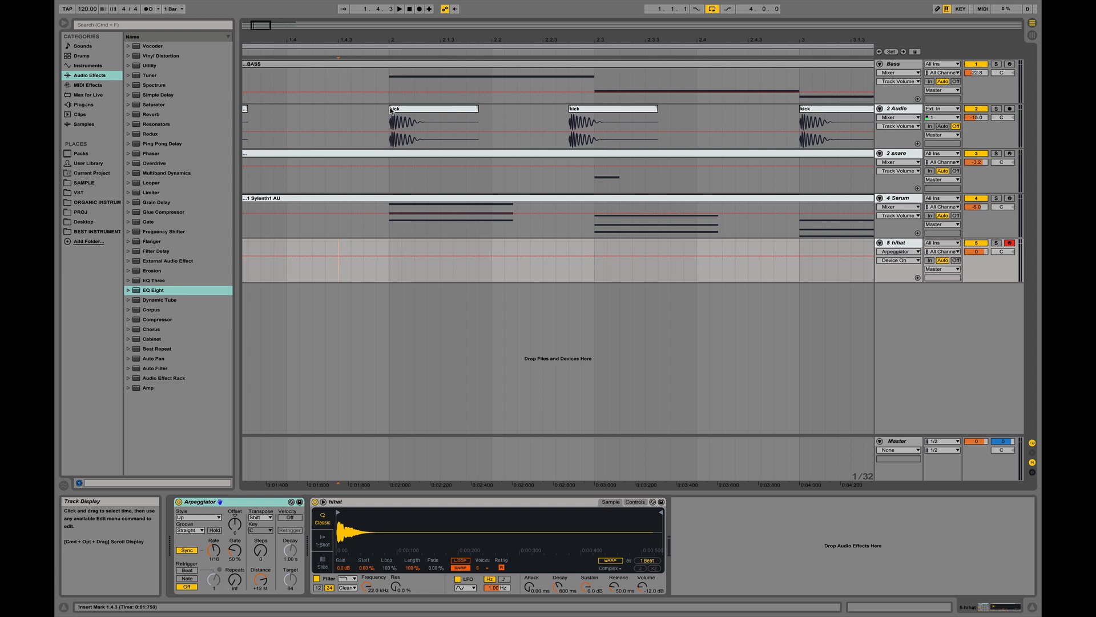
key(minus)
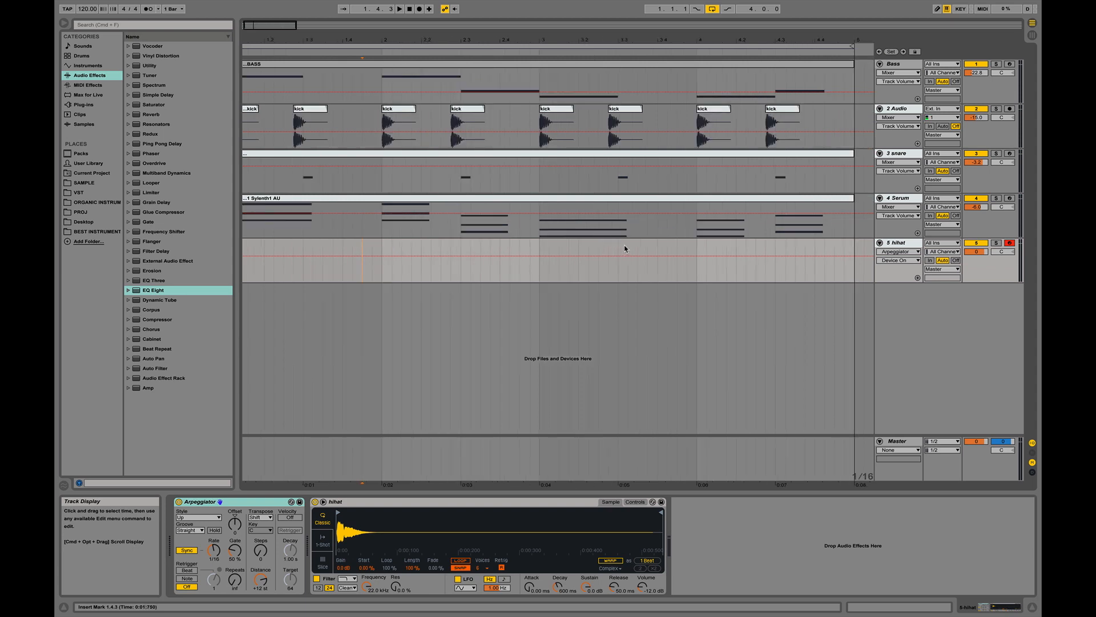
shift+click(618, 248)
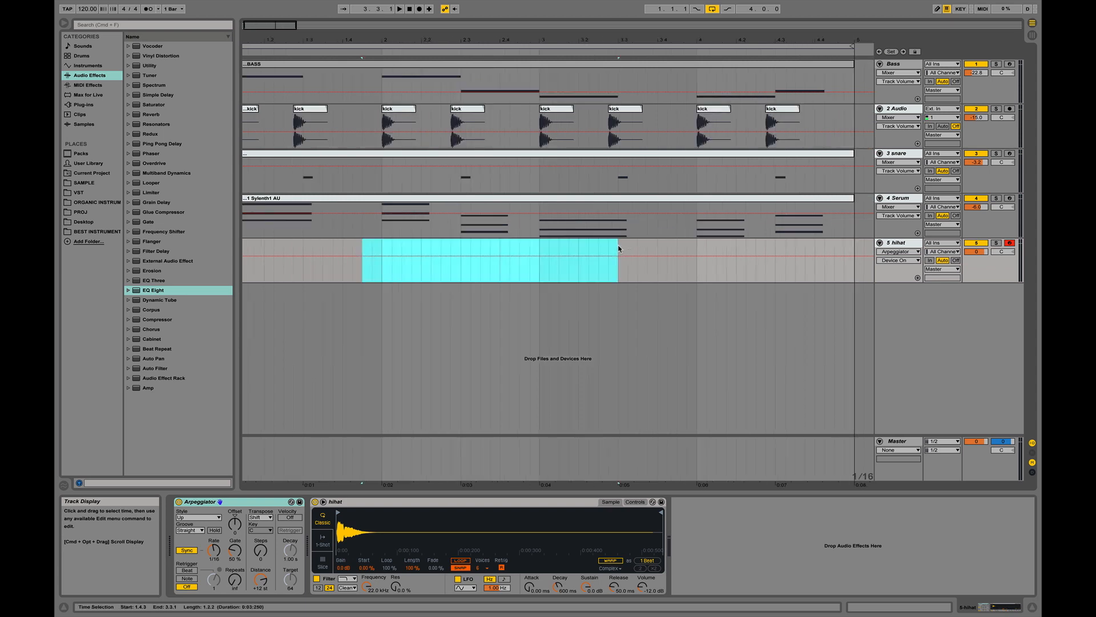
right_click(479, 246)
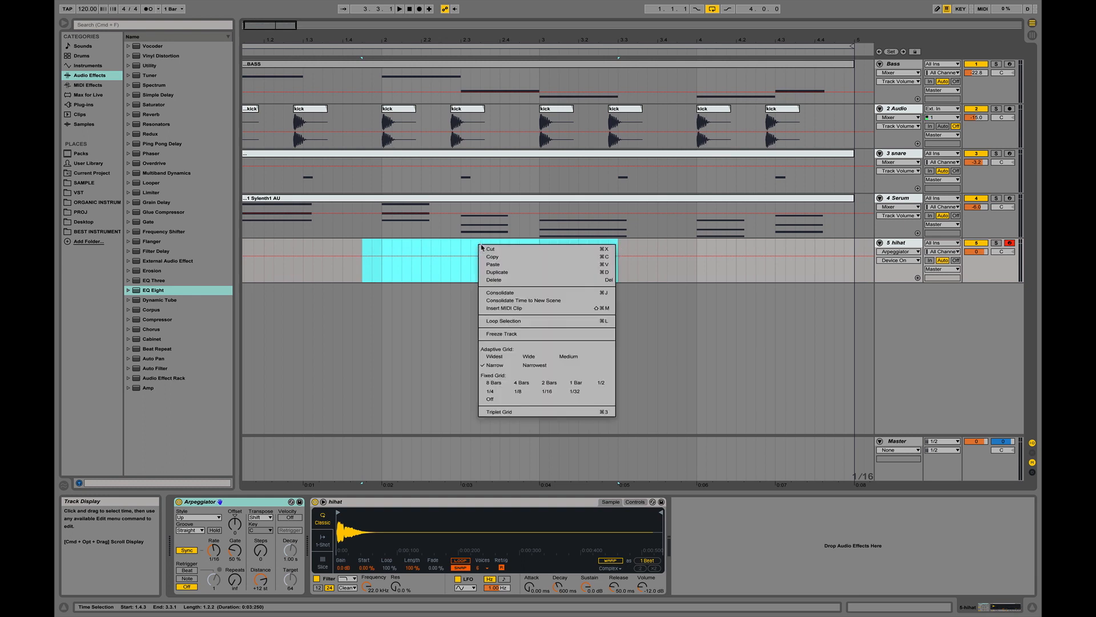
click(525, 308)
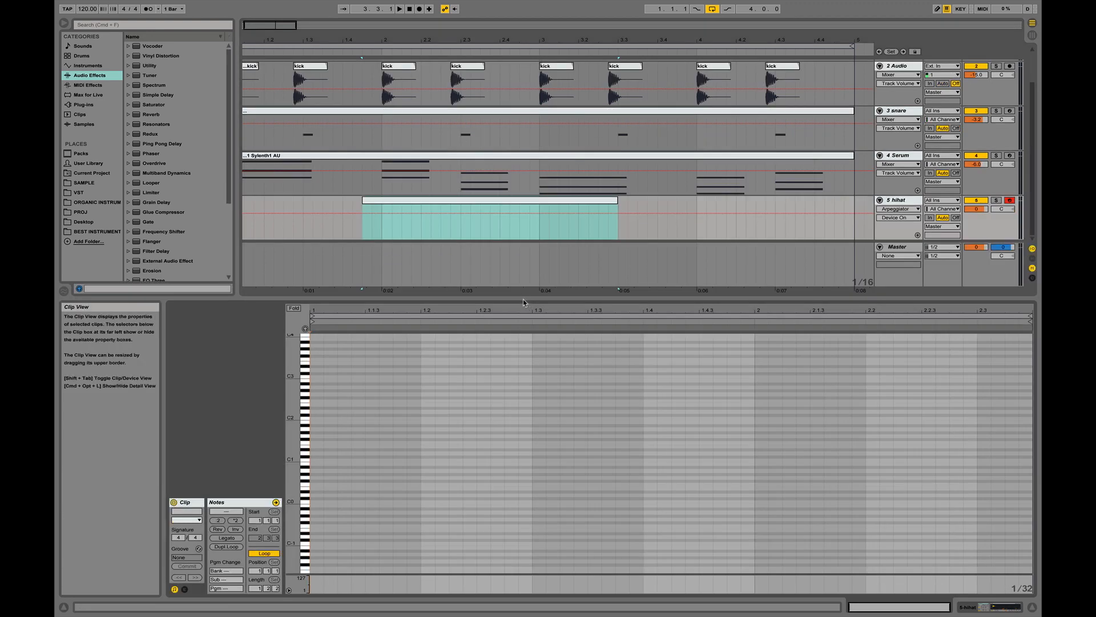
- Add a C3 note spanning the whole hihat clip and return to the track's device chain
double_click(317, 376)
drag(302, 380, 1004, 401)
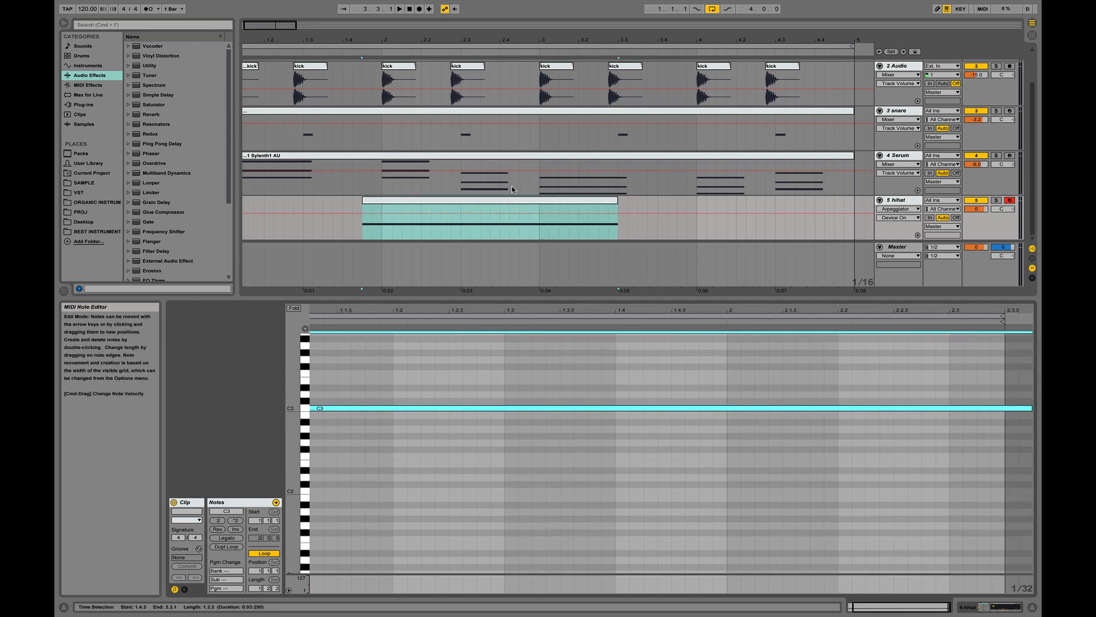
click(506, 201)
key(shift+Tab)
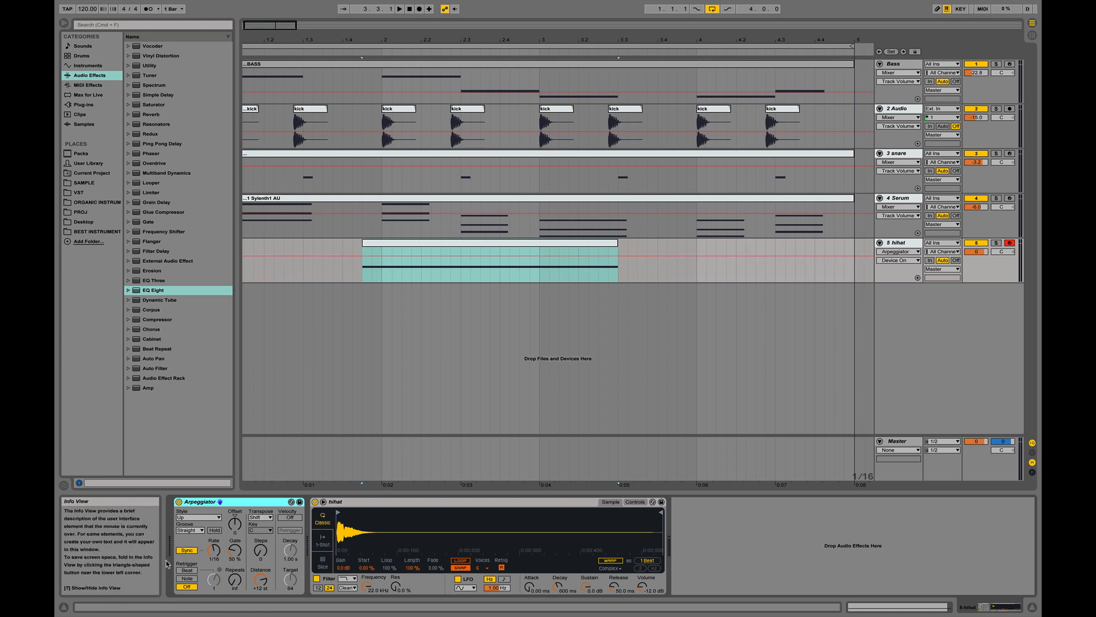
- Play the beat with the arpeggiated hihat clip and listen to its opening section from 1.4.3 to 2.1.1
key(space)
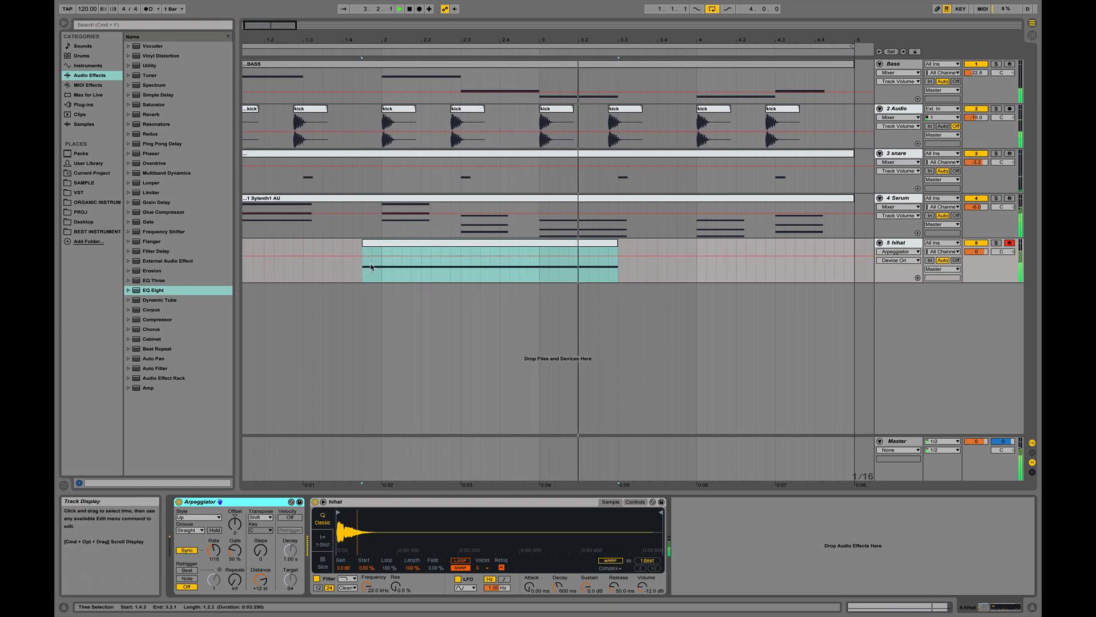
key(space)
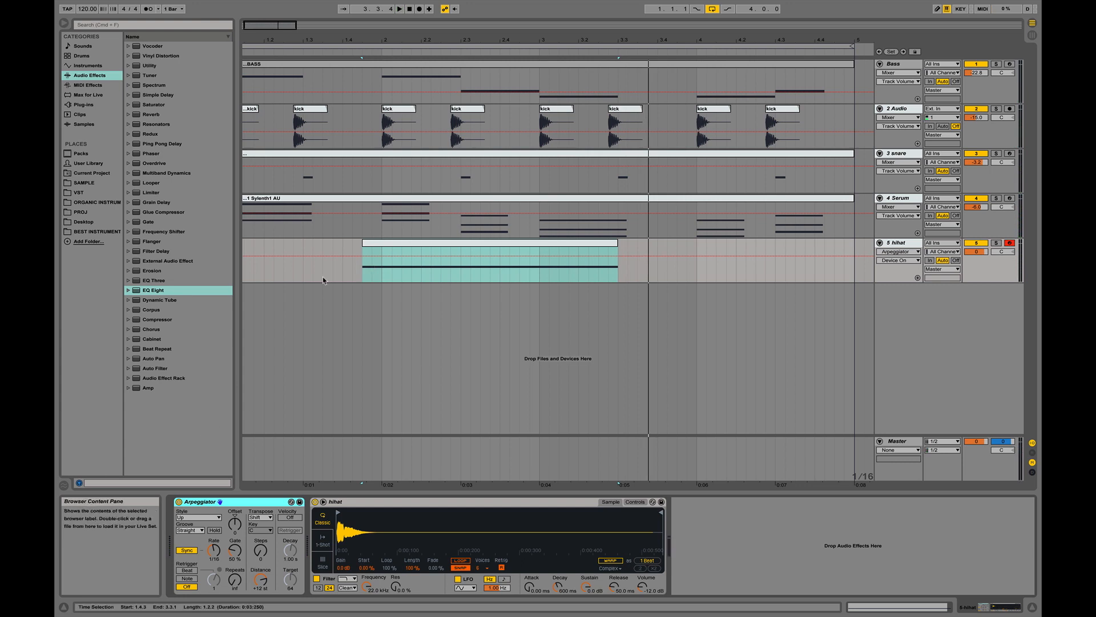
click(371, 278)
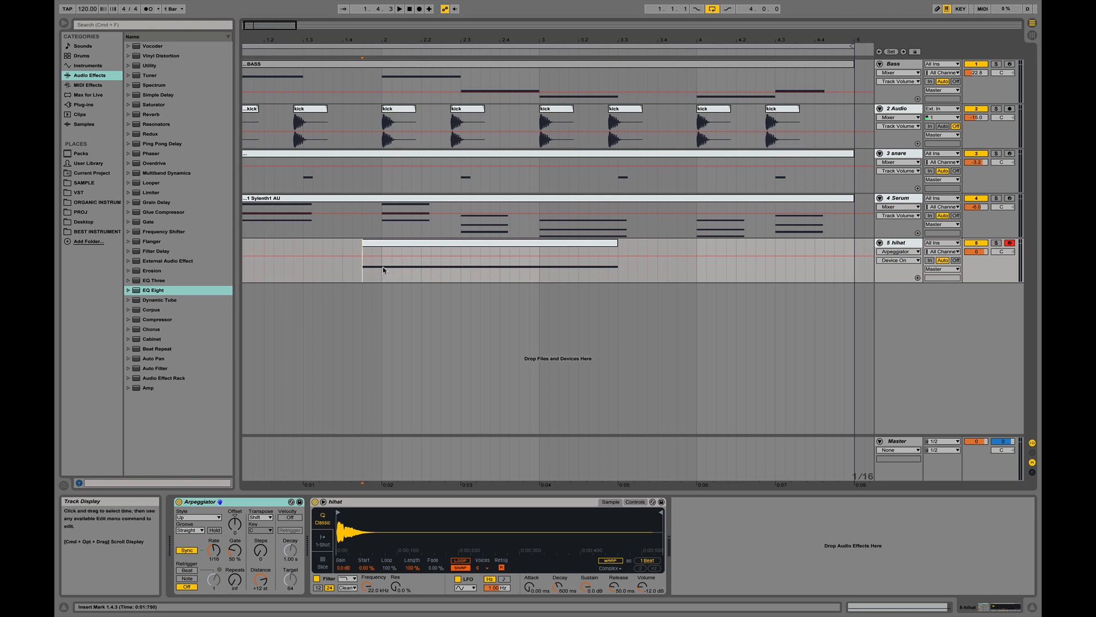
shift+click(382, 268)
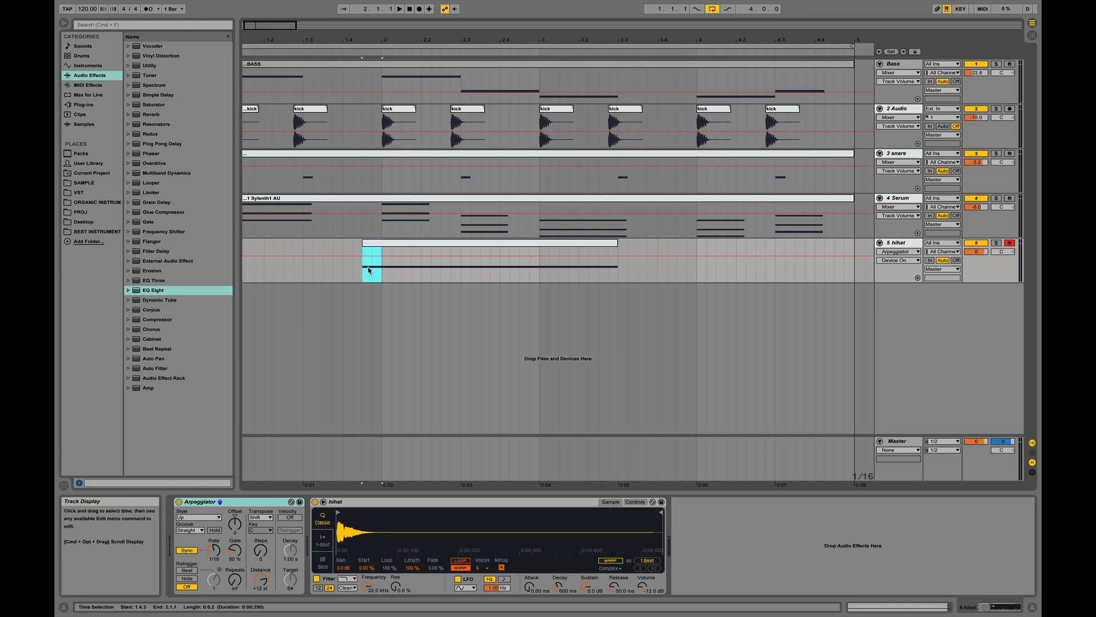
key(space)
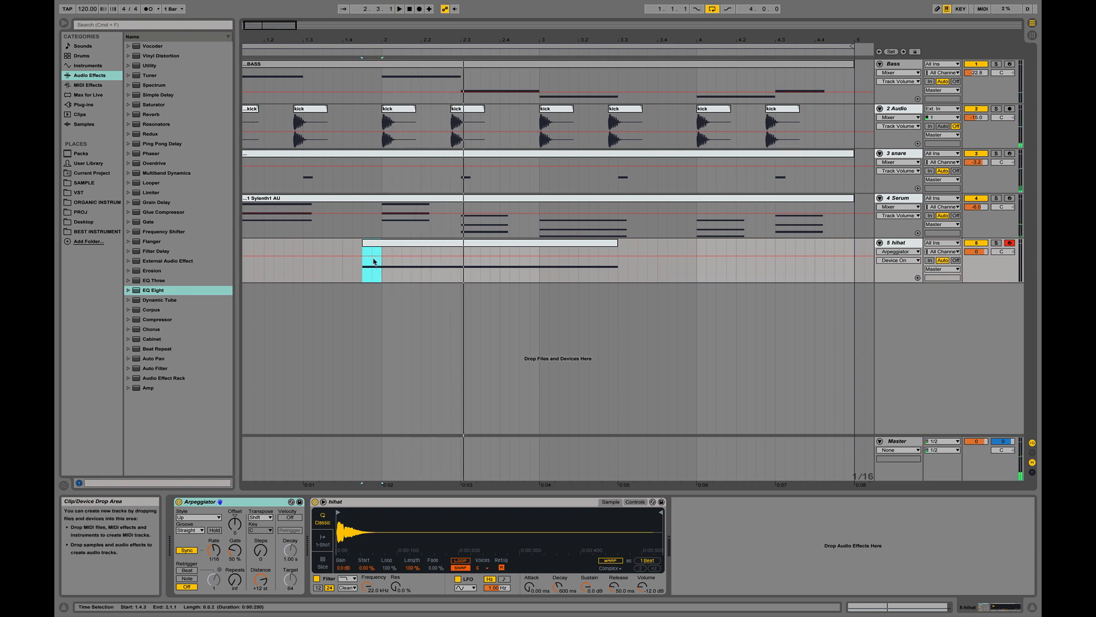
- Automate the Arpeggiator's synced rate to 1/32 between 1.4.3 and 2.1.1 on the hihat track
click(336, 272)
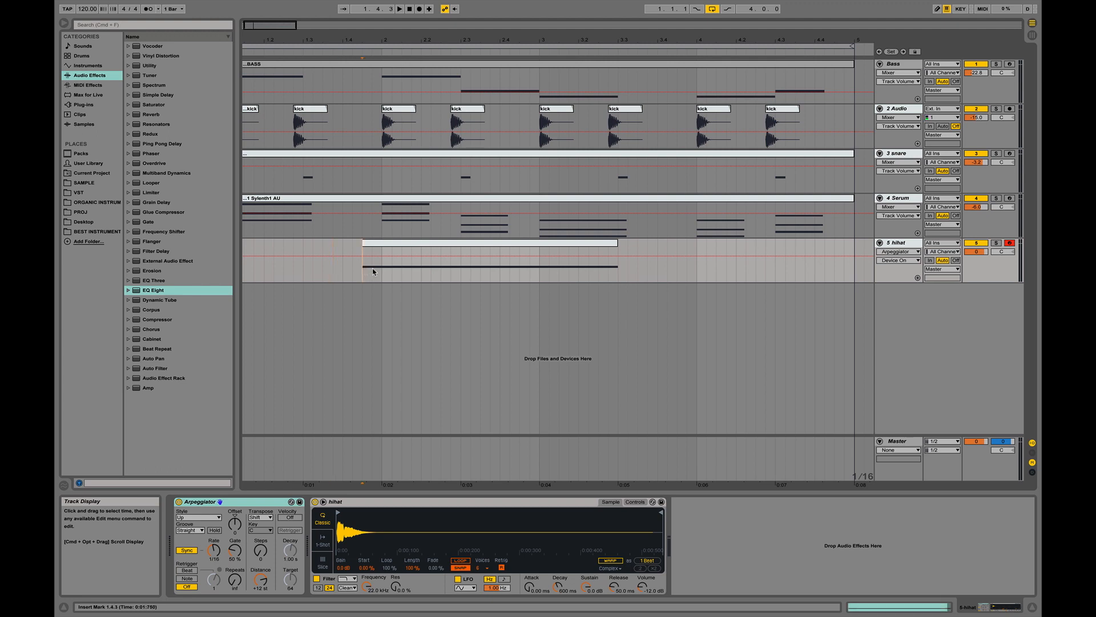
drag(363, 271, 382, 273)
click(214, 550)
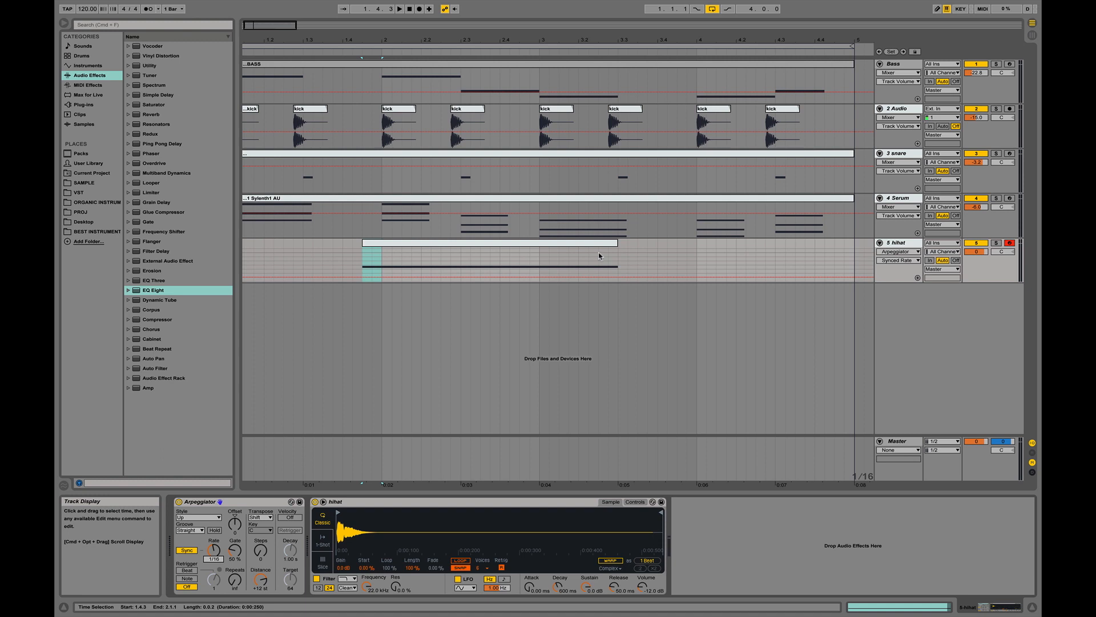
click(363, 244)
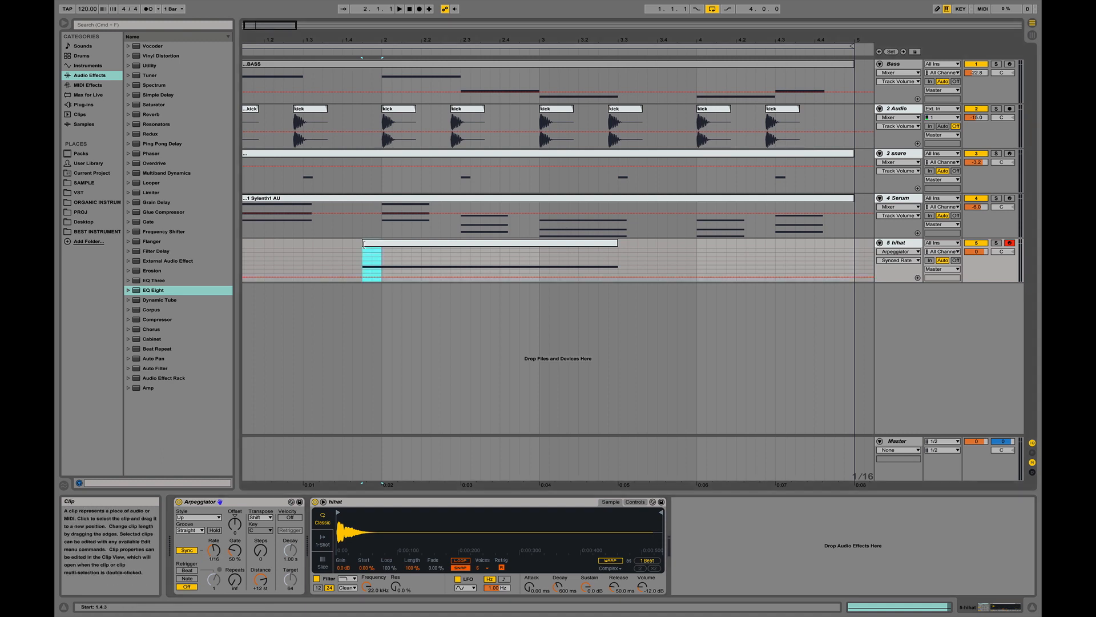
click(371, 280)
drag(372, 273, 372, 276)
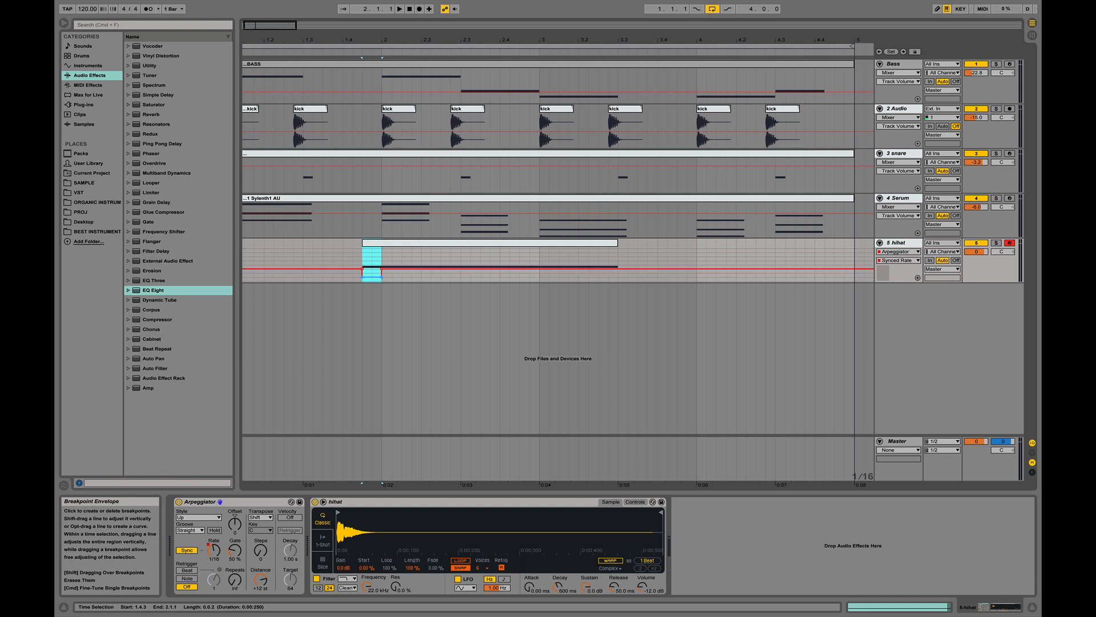
- Play back from 1.4.3 to hear the automated arpeggiator rate change
click(360, 261)
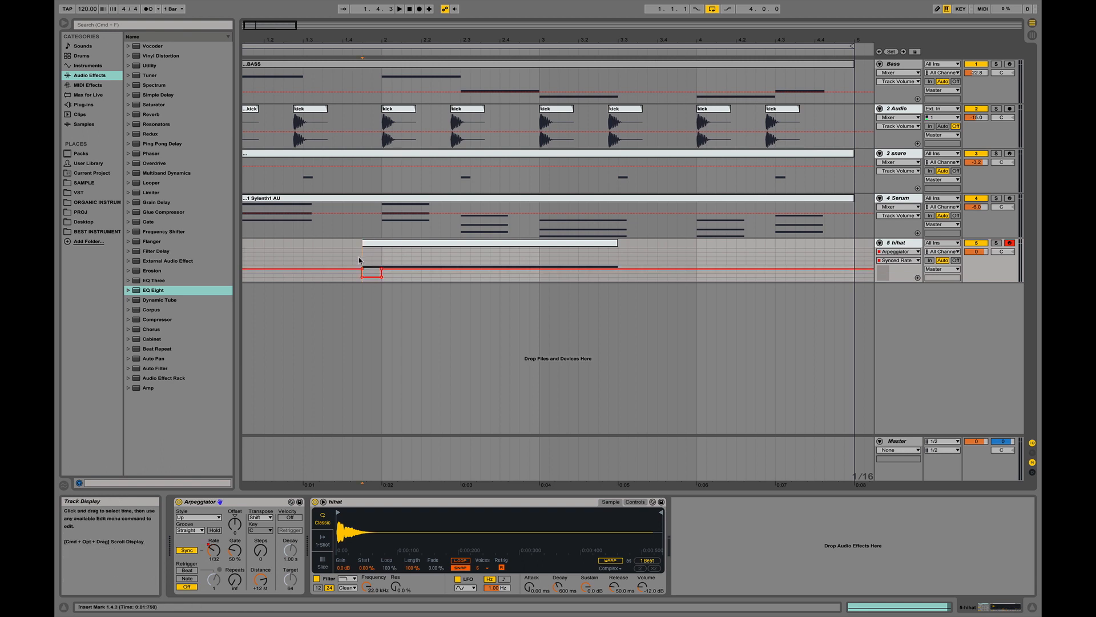
key(space)
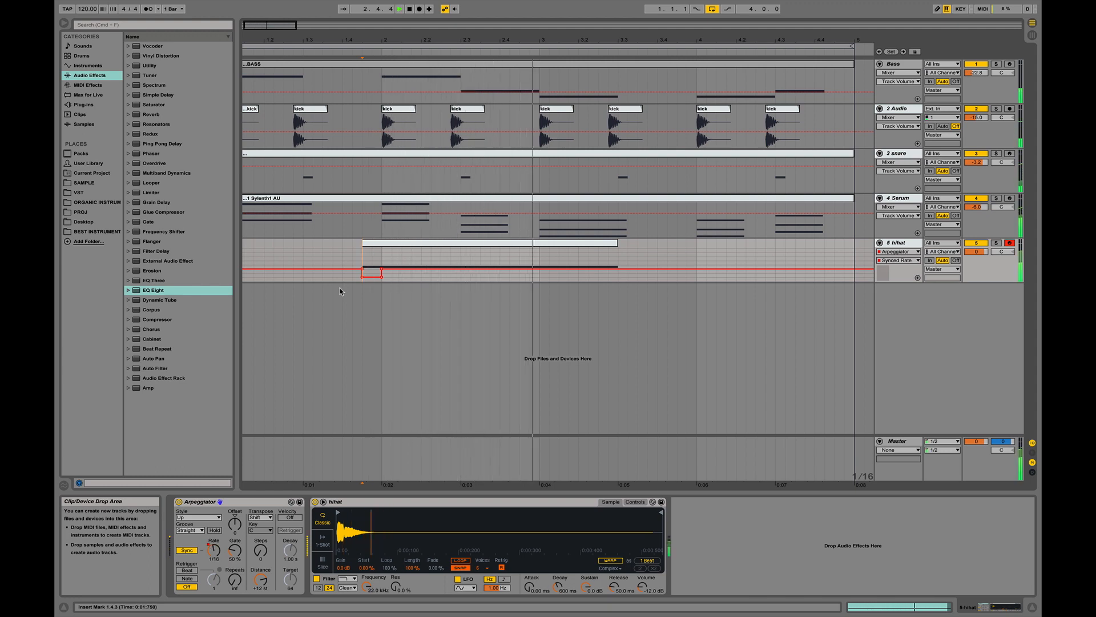
key(space)
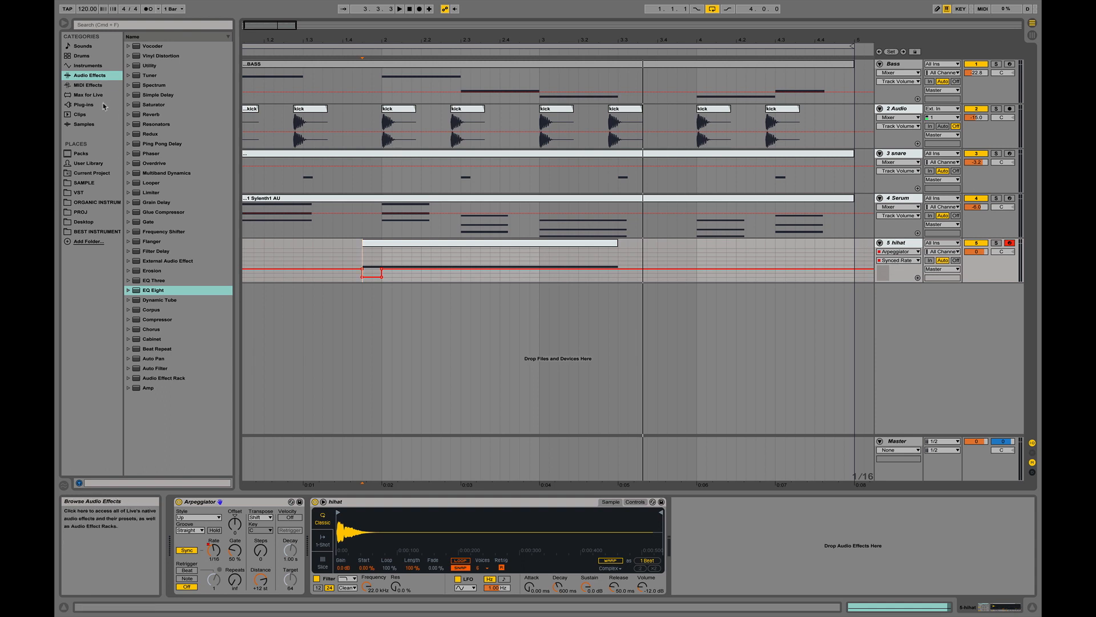
- Add the Utility audio effect after the hihat sampler
click(148, 67)
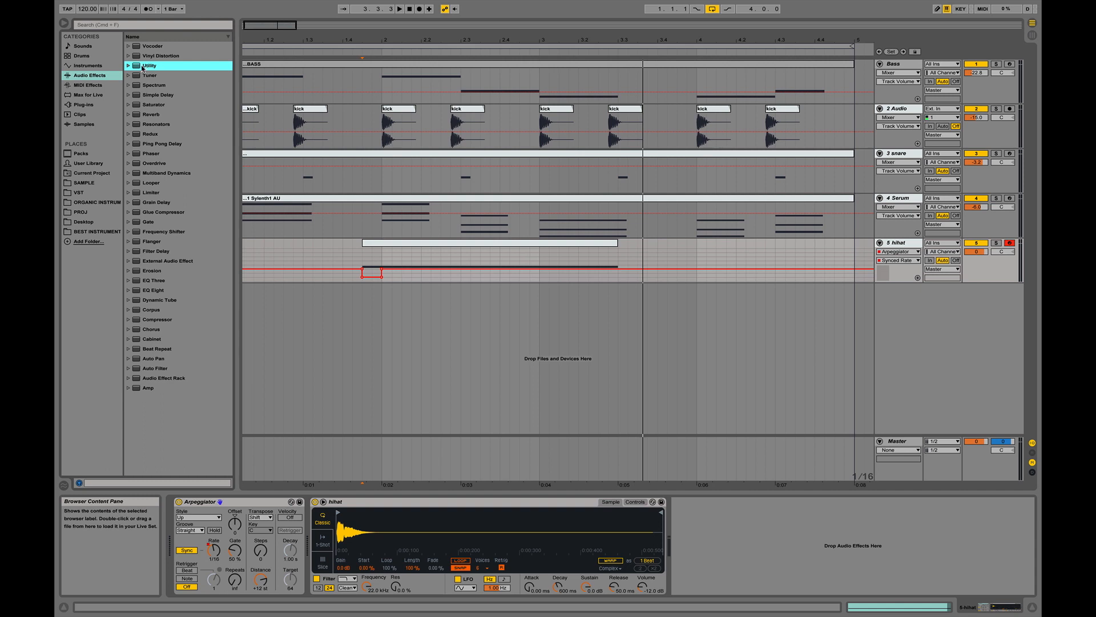
drag(142, 68, 689, 541)
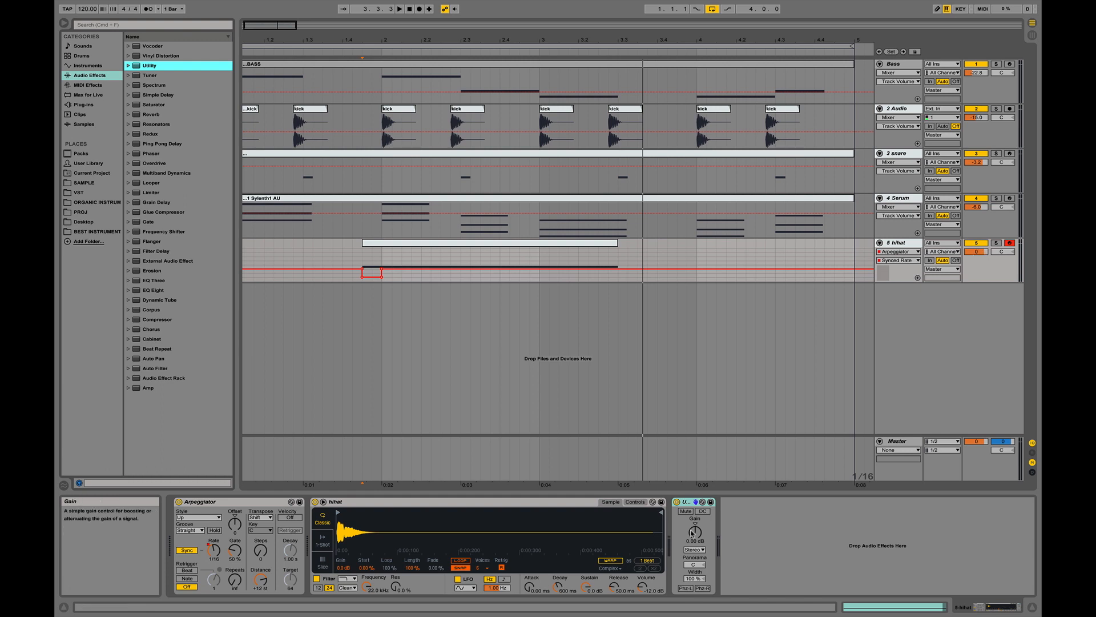
- Audition the hihat with the Utility's gain lowered to about -21 dB, and reset the gain to 0 dB
drag(695, 532, 695, 565)
key(space)
key(space)
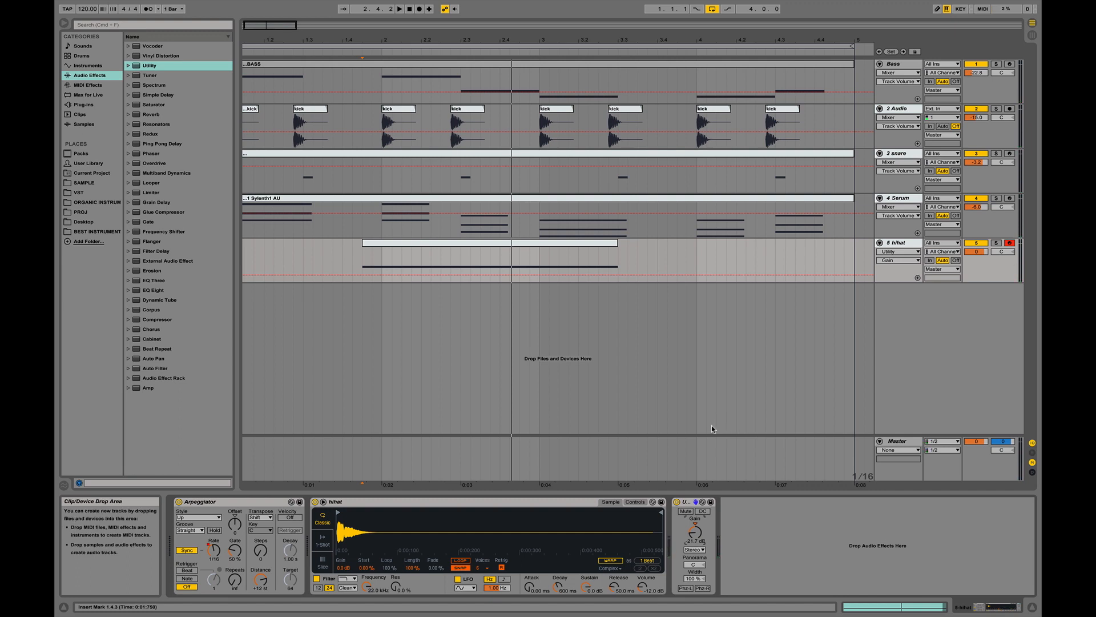
click(695, 530)
key(Delete)
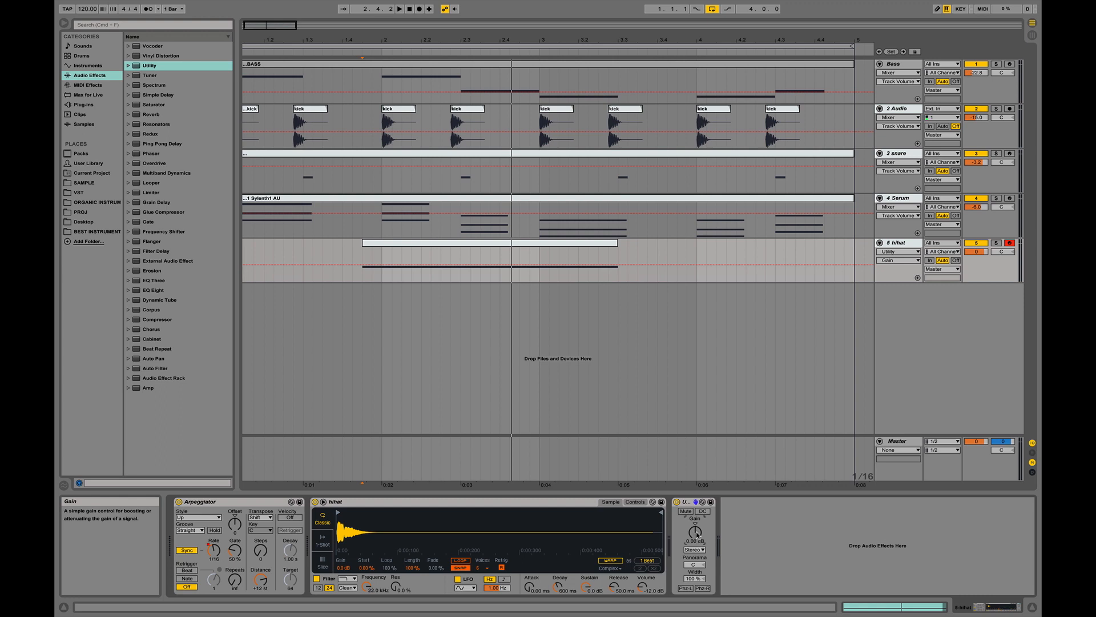
- Automate the Utility's gain on the hihat track to ramp from about -24.4 dB at 1.4.3 up to 0 dB at 2.1.1
click(381, 265)
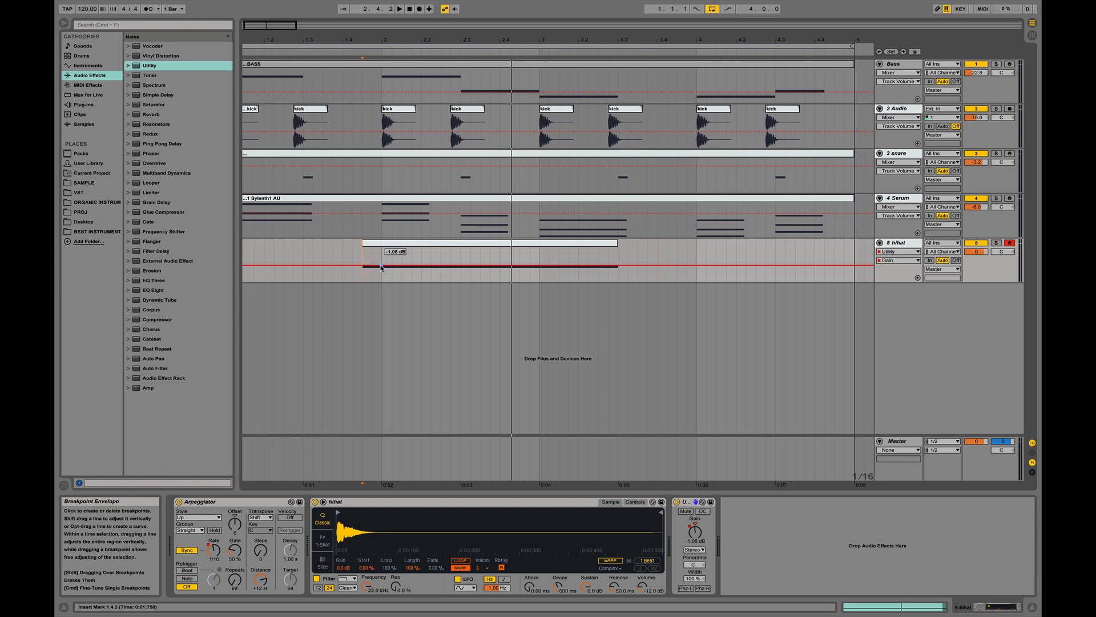
click(381, 265)
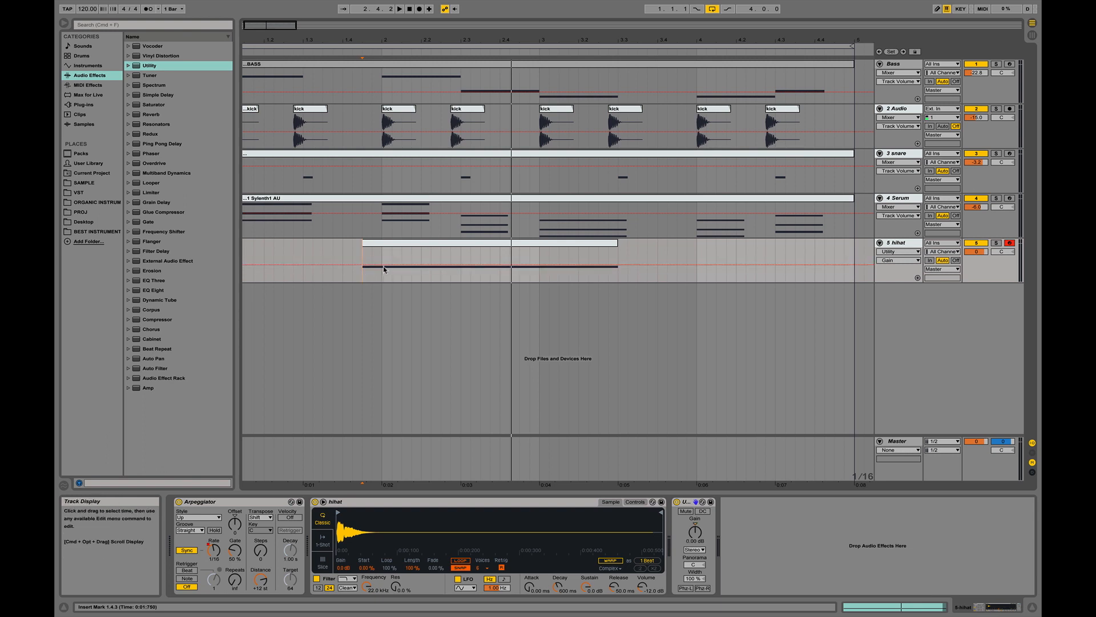
click(382, 266)
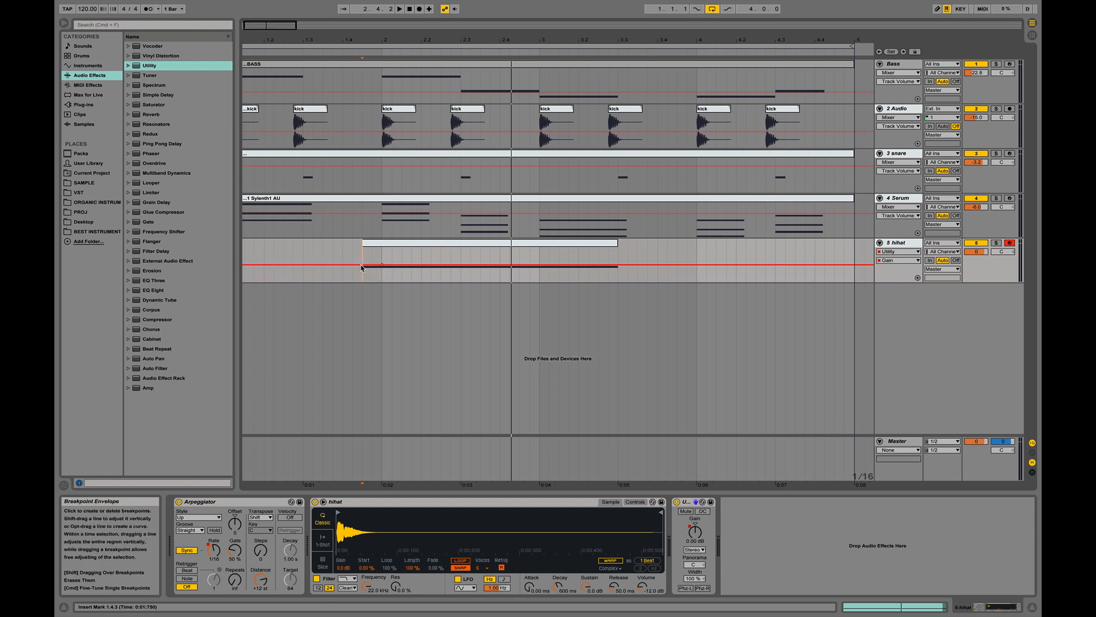
click(361, 265)
drag(362, 265, 362, 277)
- Play back the hihat from 1.4.1 to check the automated gain fade-in
key(space)
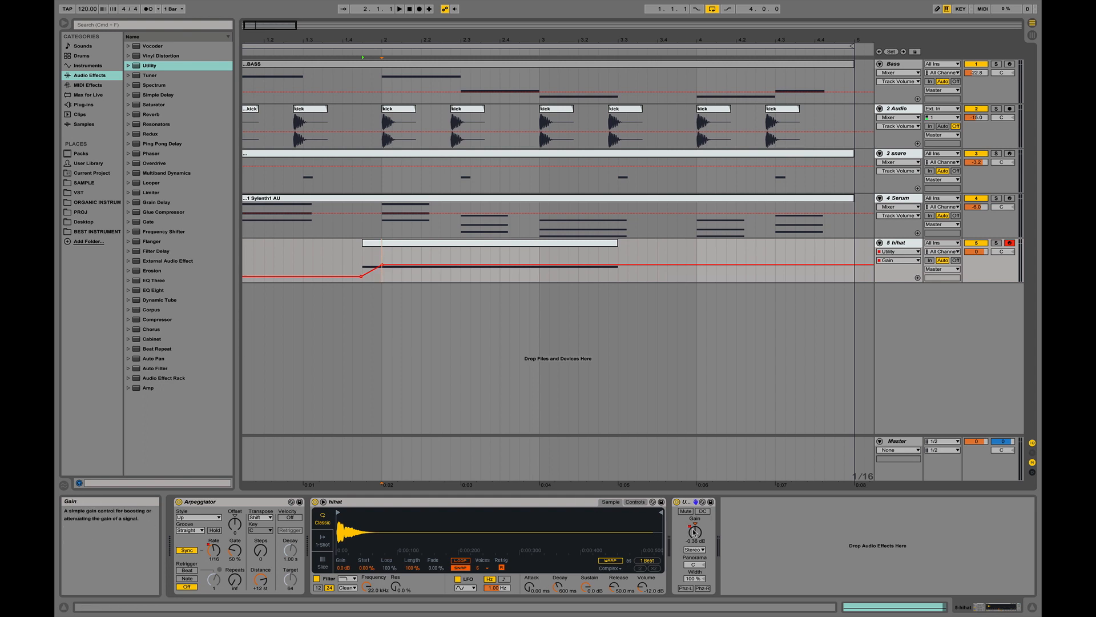
click(343, 261)
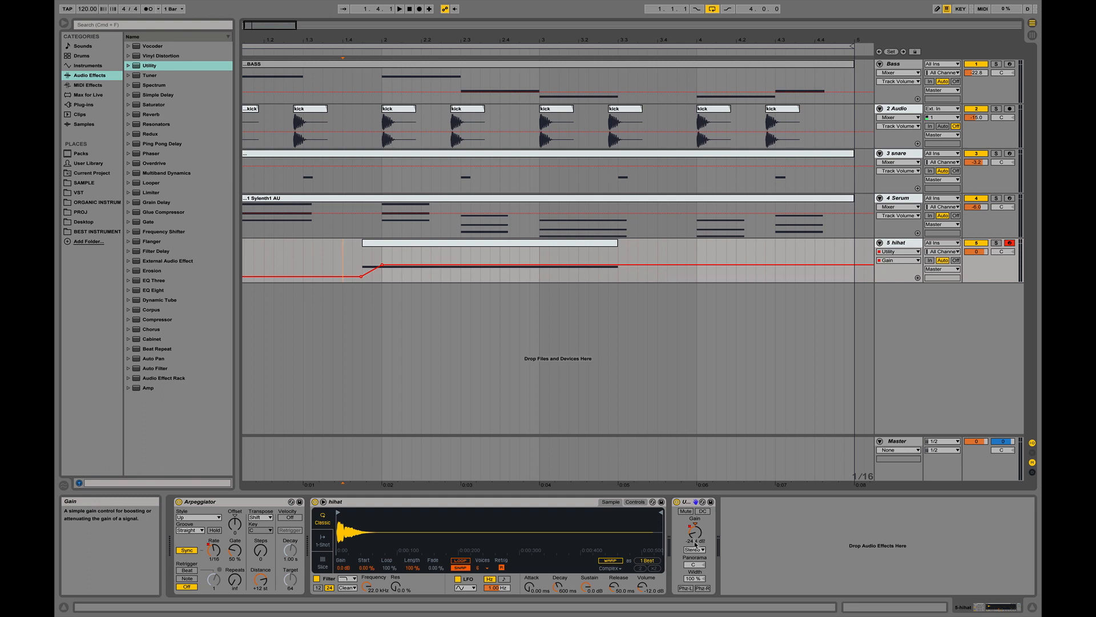
key(space)
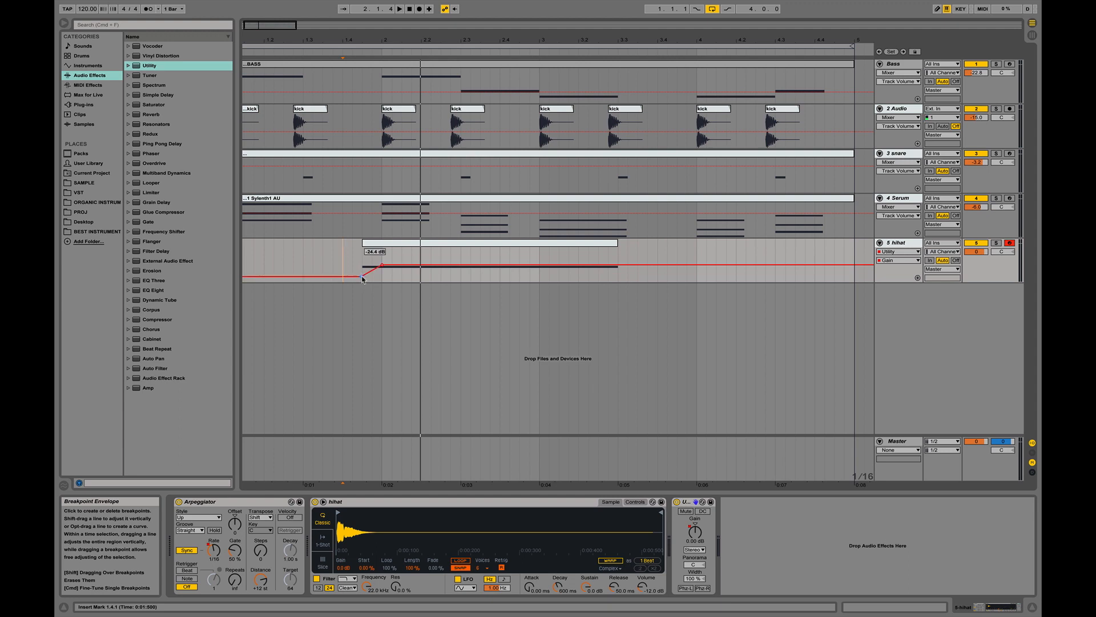
key(space)
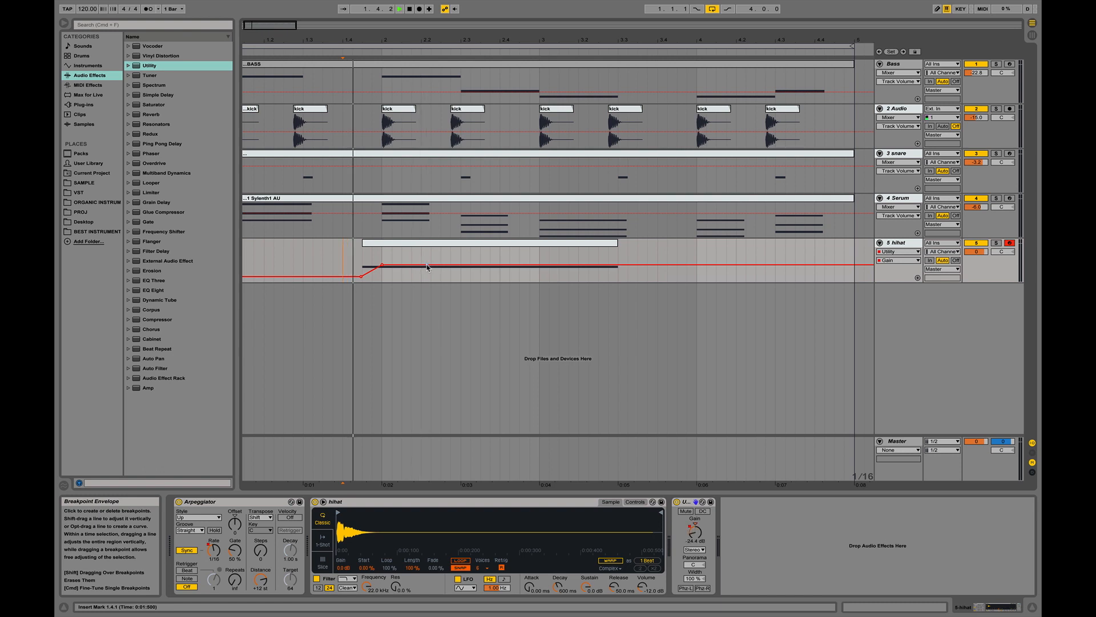
- Add Utility Gain automation breakpoints at 2.3, 3 and 3.3 on the hihat track, dip the first two slightly, and audition the curve
click(460, 267)
click(541, 265)
click(618, 265)
key(space)
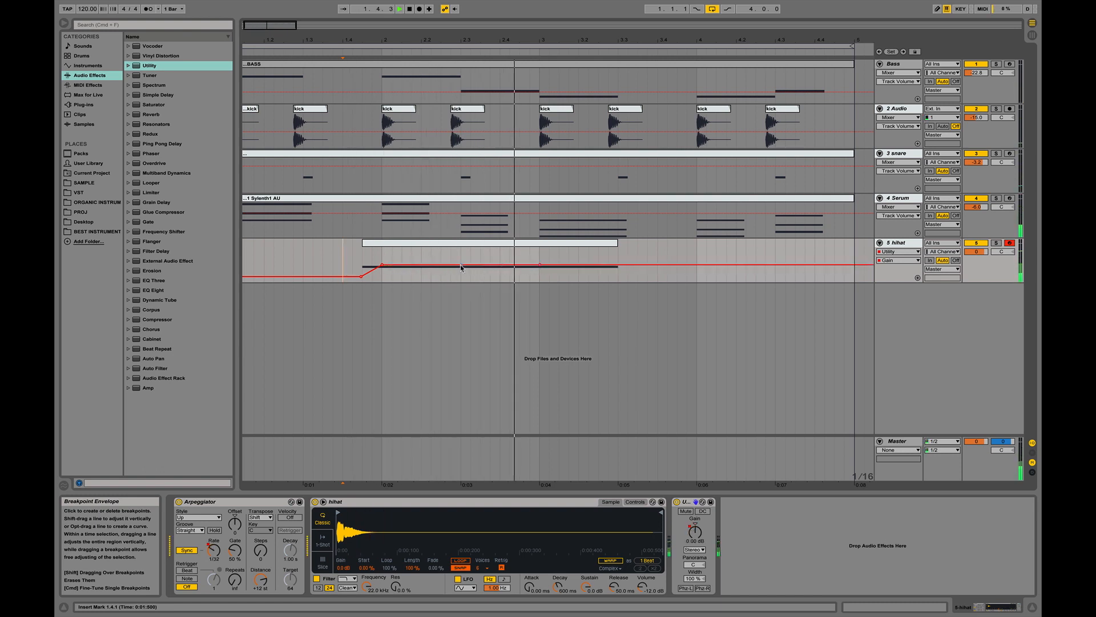
drag(461, 266, 462, 268)
key(space)
key(space)
drag(542, 265, 539, 267)
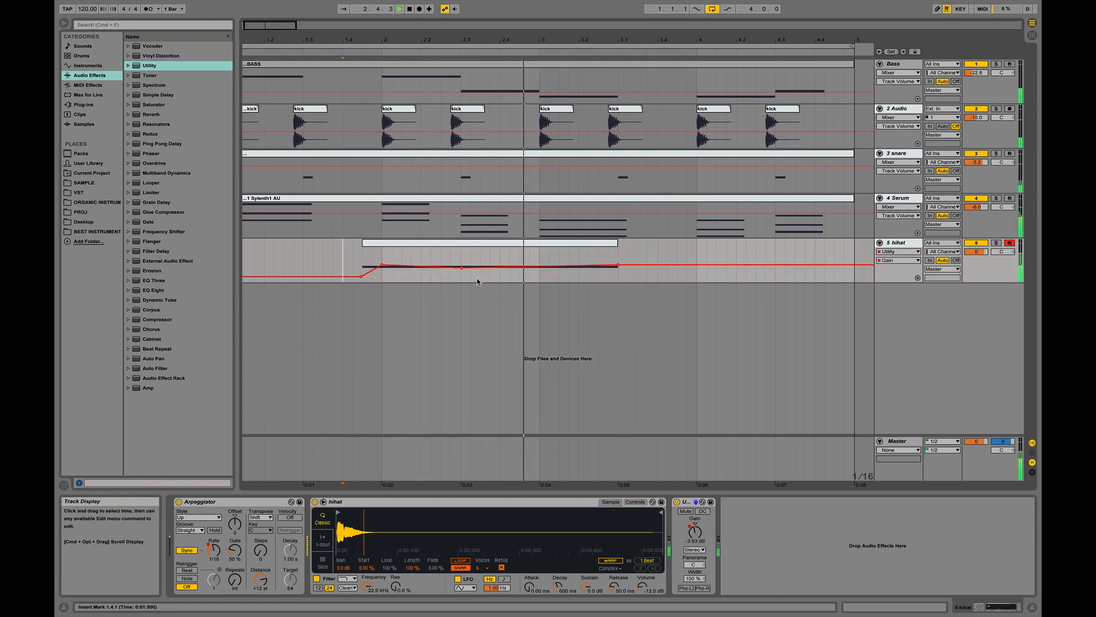
key(space)
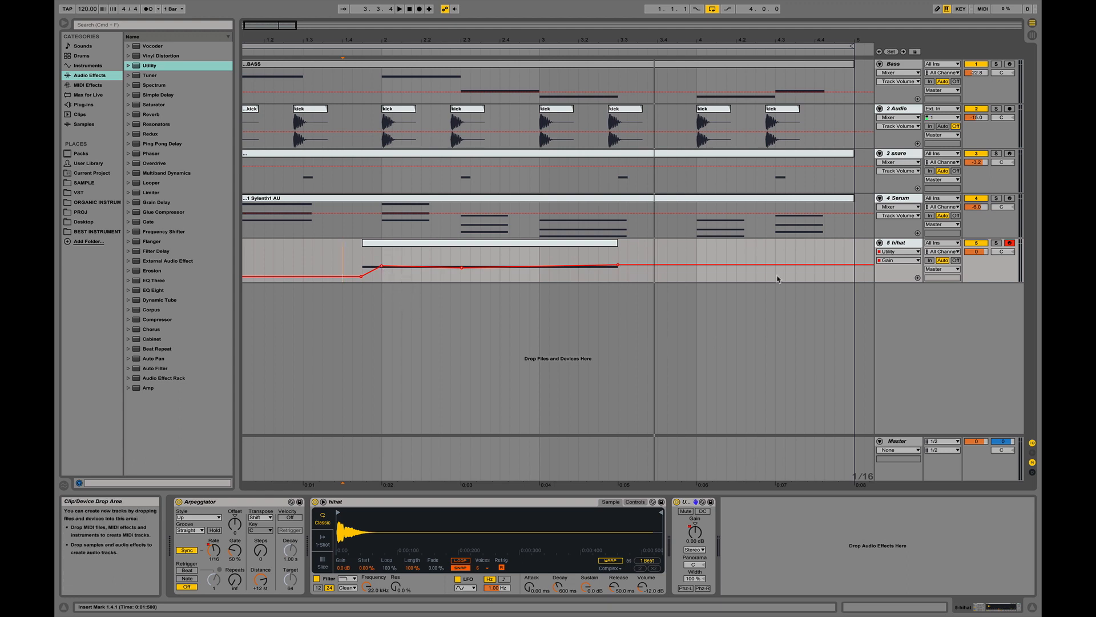
- Enlarge the hihat track's height to fine-tune the gain breakpoint at bar 2, and play the section back
drag(888, 281, 884, 326)
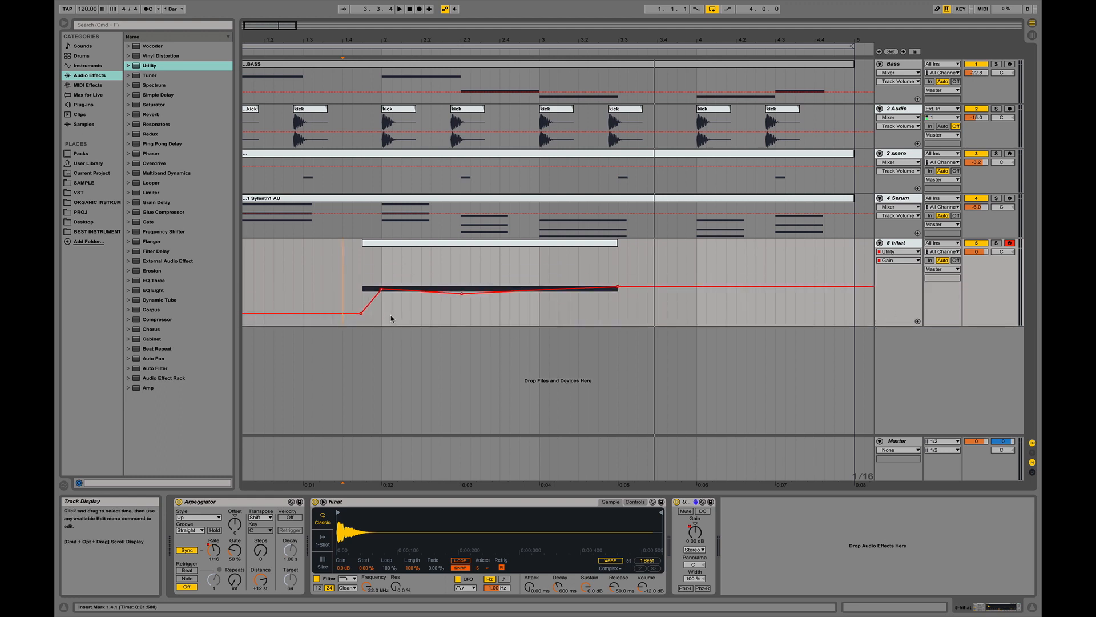
mouse_move(382, 290)
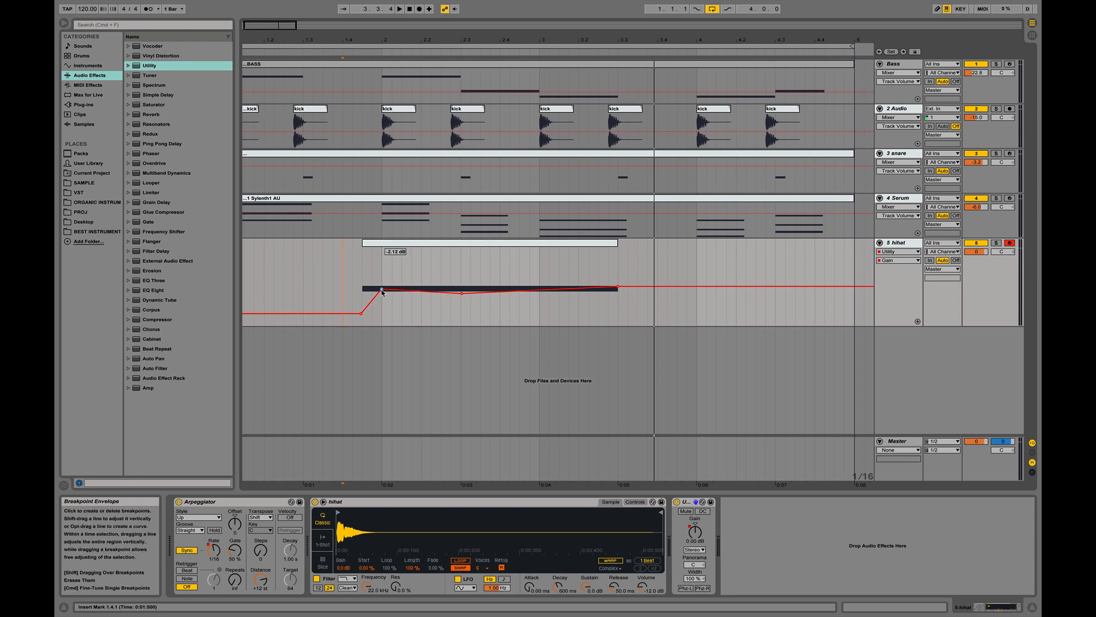
drag(381, 289, 382, 288)
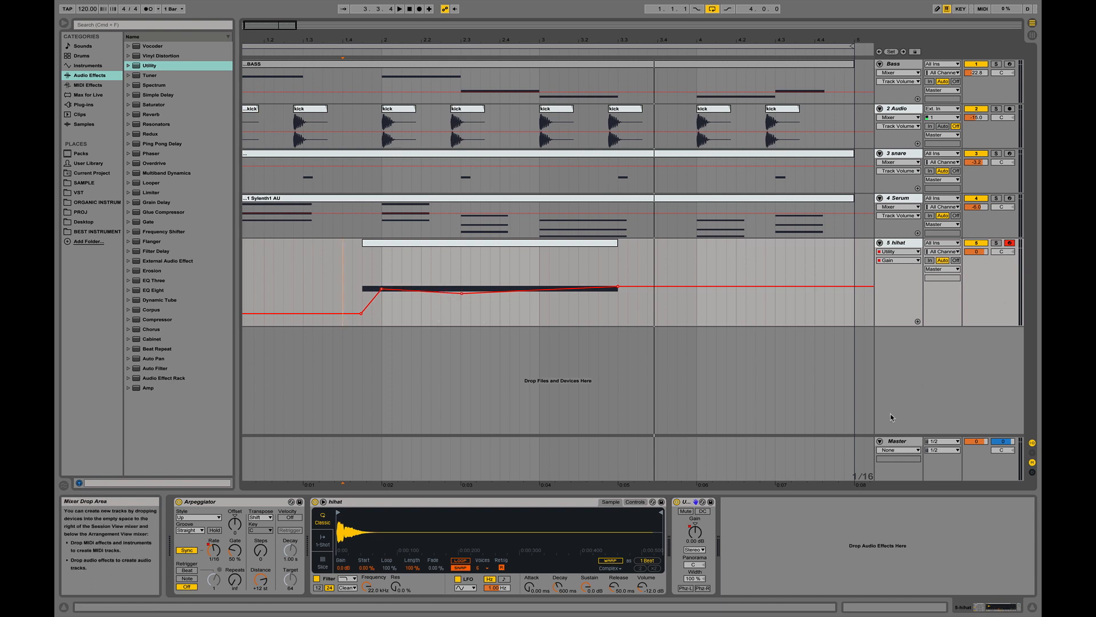
key(space)
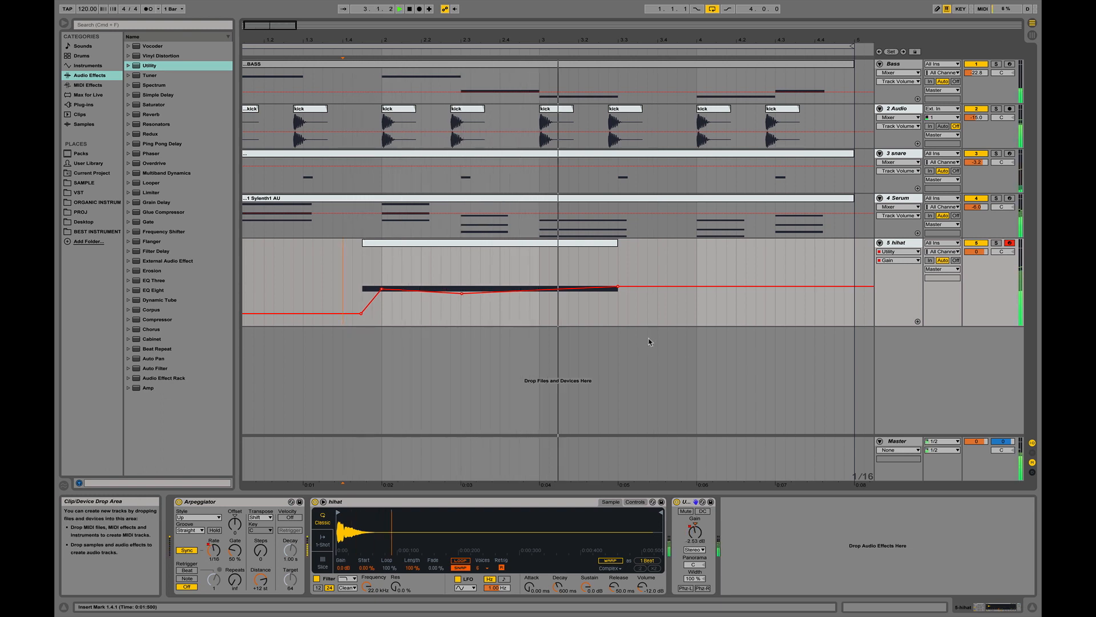
key(space)
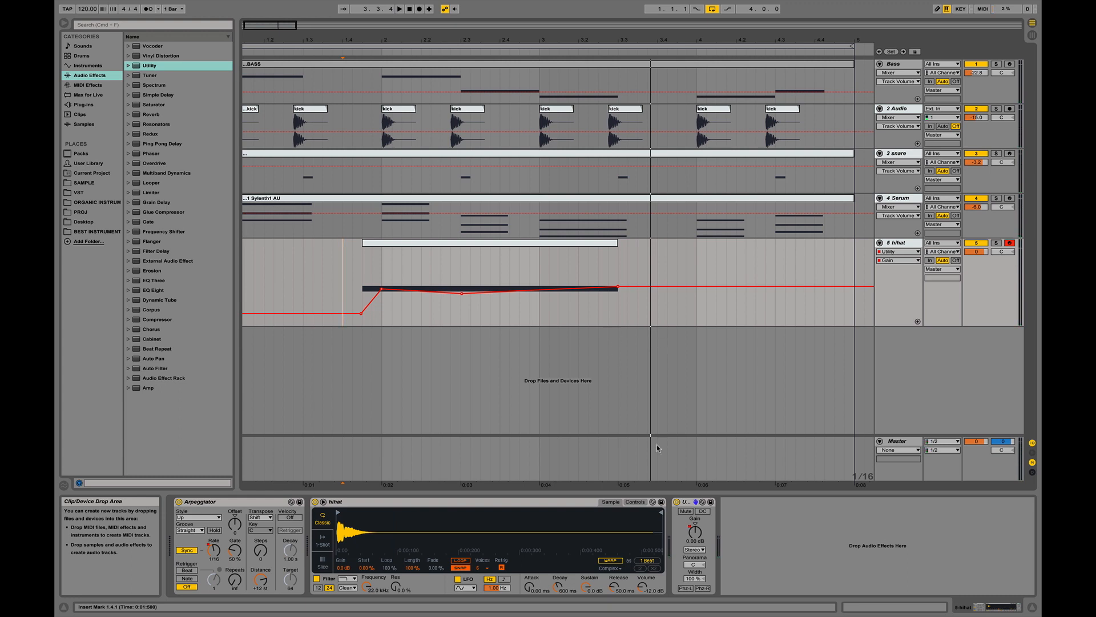
- Try the hihat's Utility panorama at 50R and 50L, playing the hihat clip at each setting
click(685, 504)
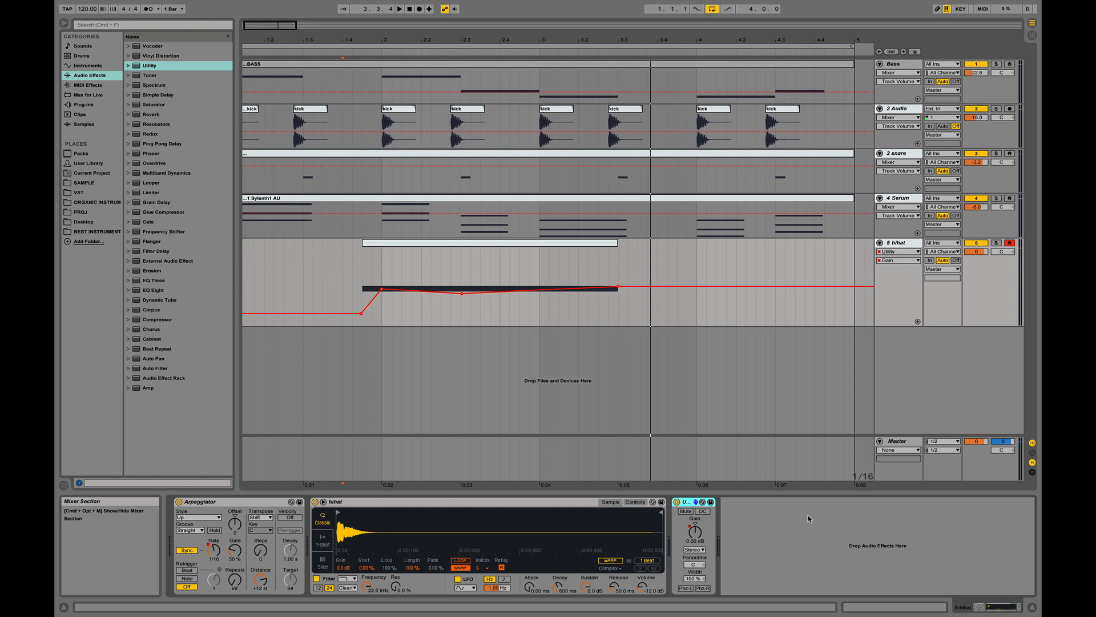
click(694, 564)
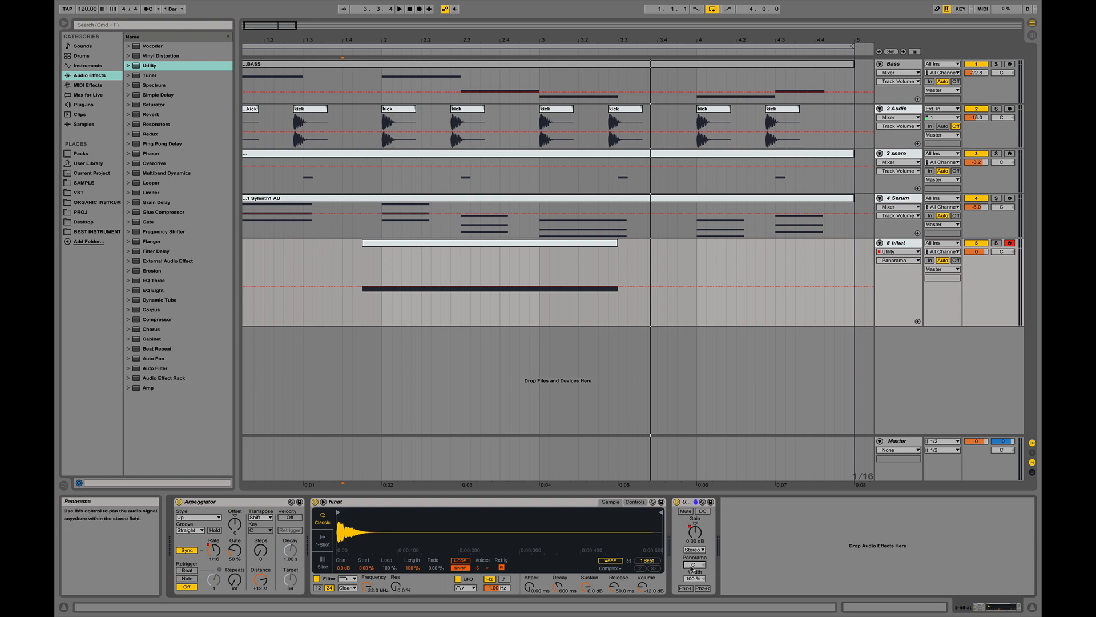
drag(692, 564, 692, 531)
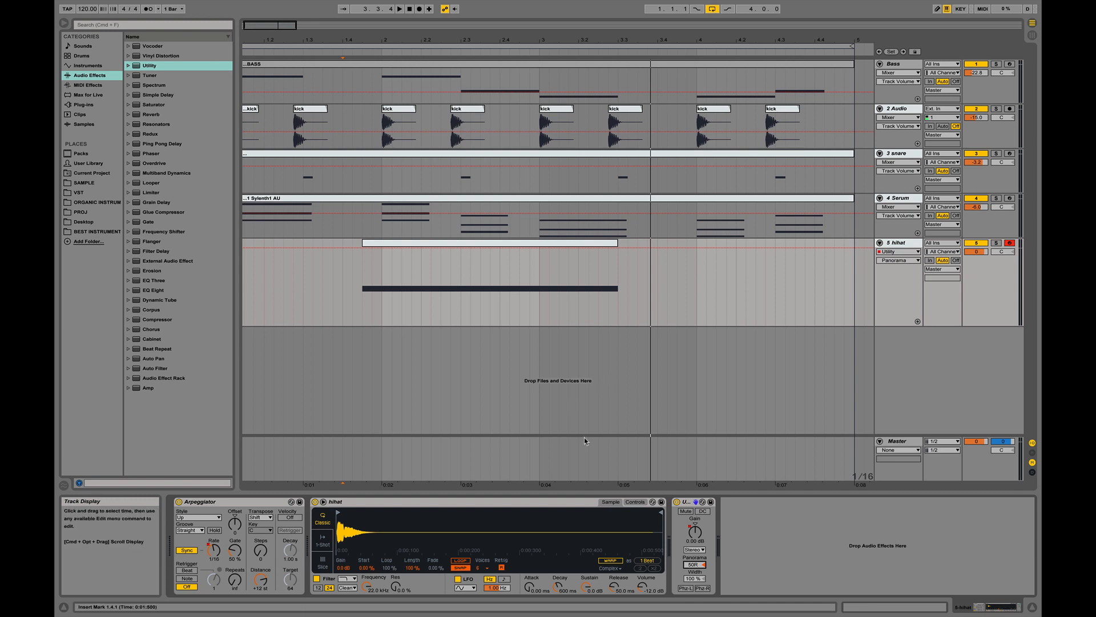
click(364, 243)
key(space)
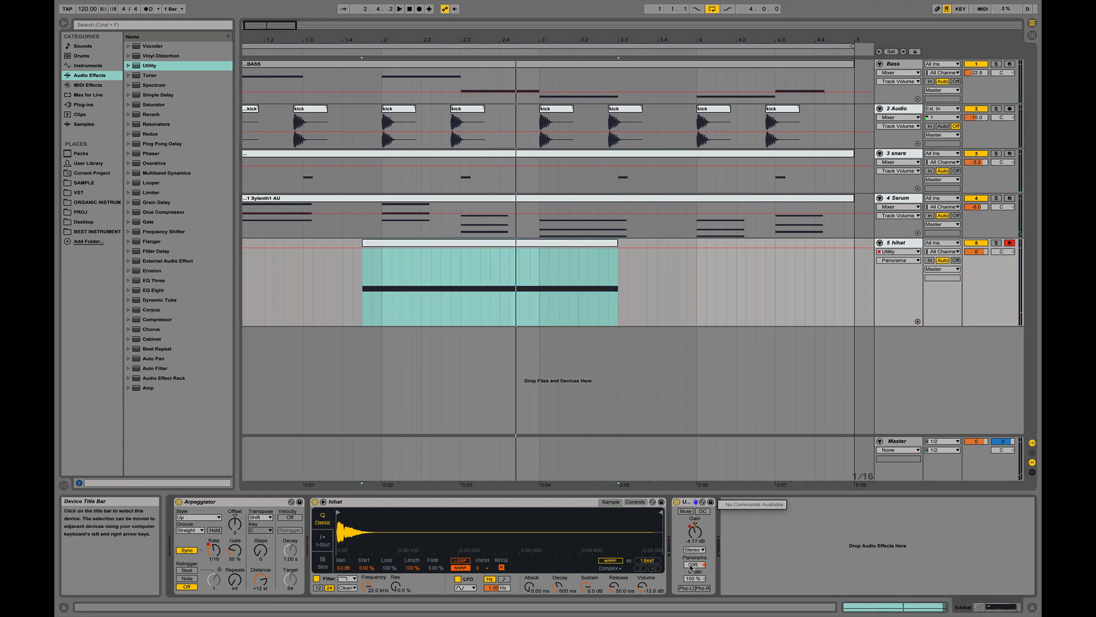
drag(692, 564, 691, 567)
key(space)
key(space)
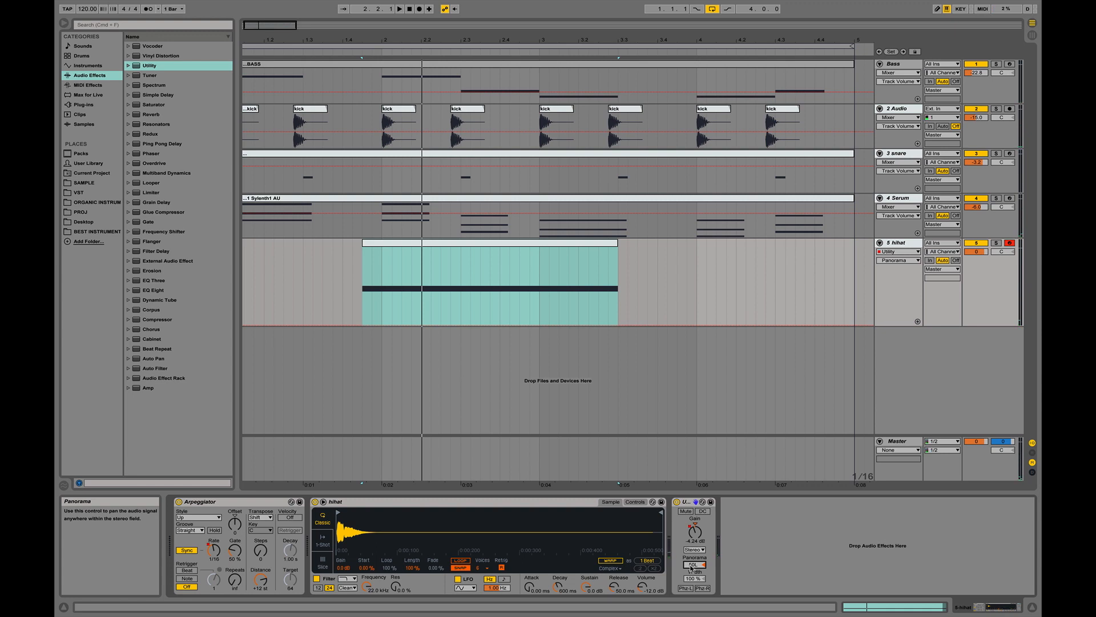
- Try a panorama automation ramp from 50L at the hihat clip's start to about 41R just before bar 3, and audition it
click(366, 326)
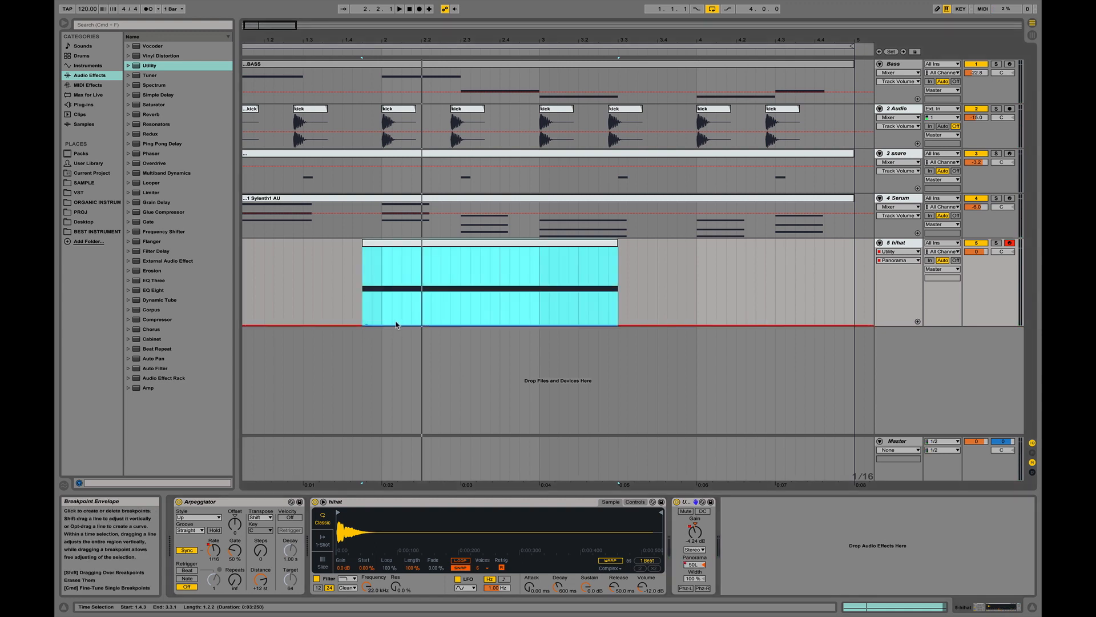
drag(399, 323, 526, 253)
key(space)
key(space)
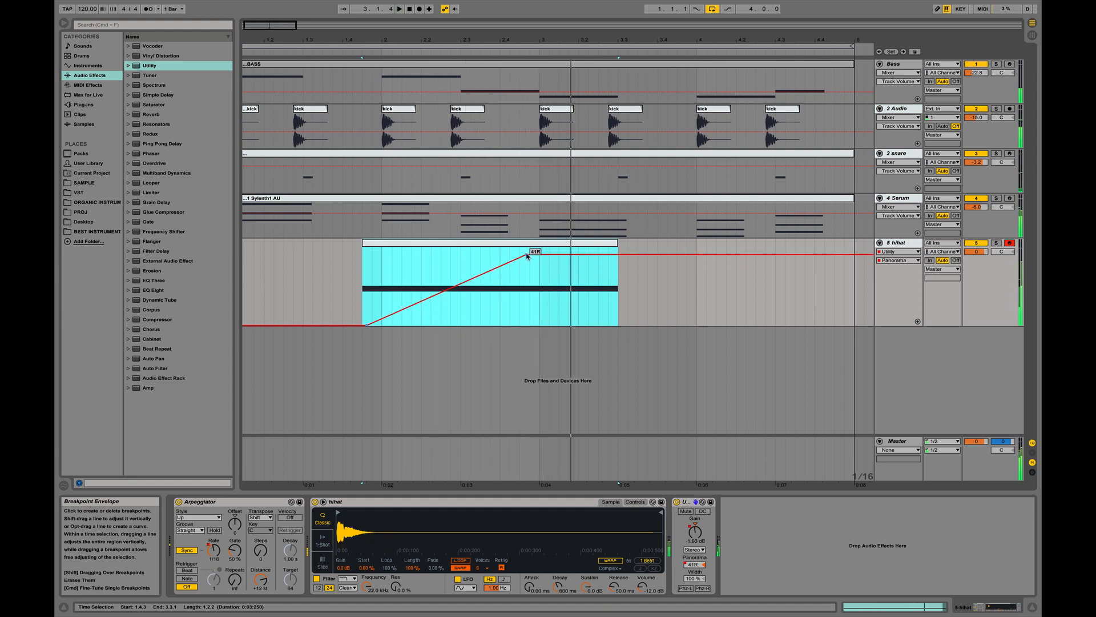
click(526, 253)
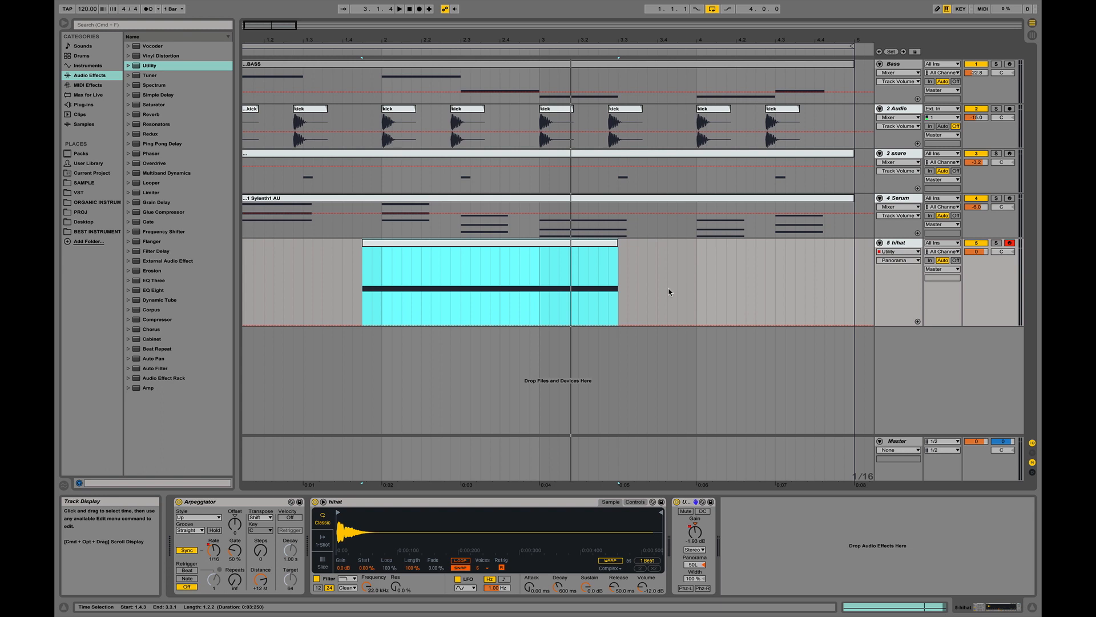
- Reset the hihat's panorama to centre and automate it from about 12R through centre at bar 2, slightly left at 2.3, to about 7R
click(705, 565)
click(696, 564)
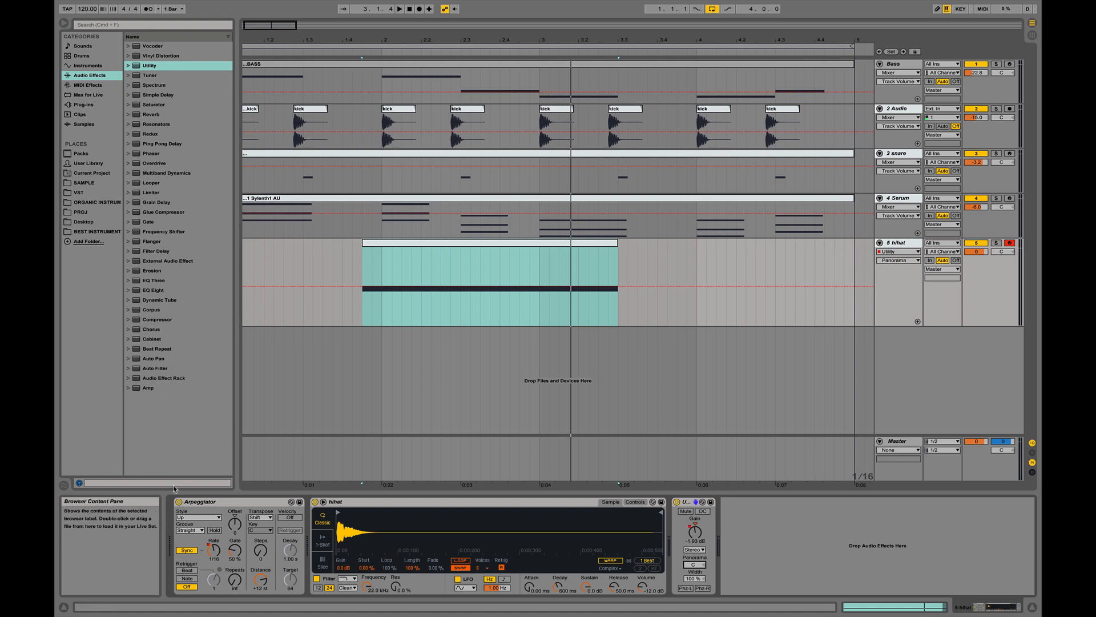
click(381, 286)
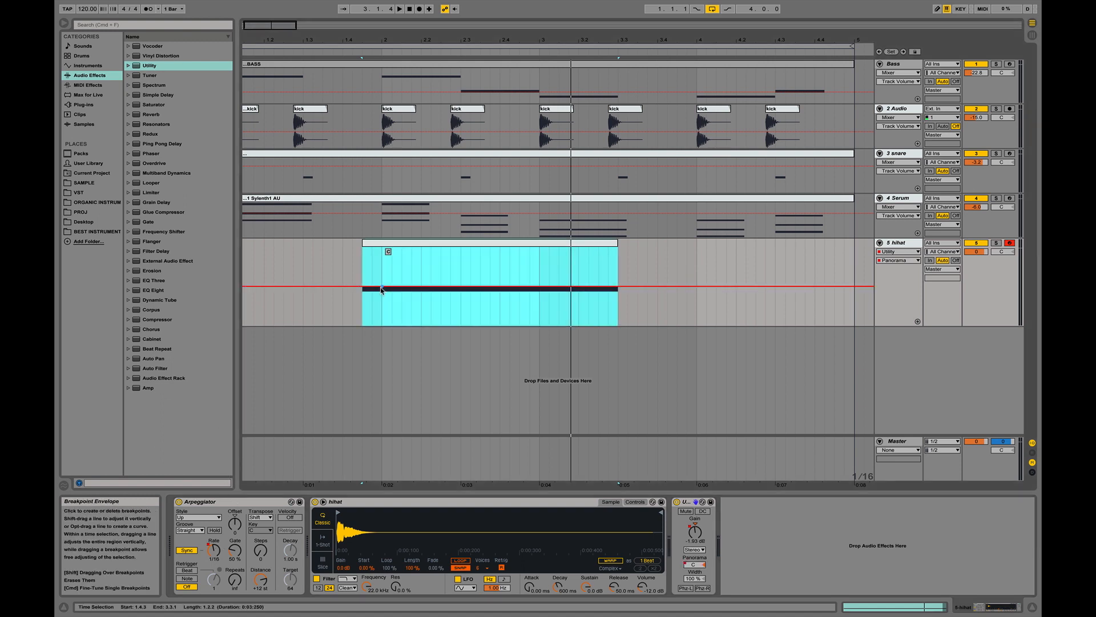
mouse_move(372, 286)
mouse_down()
mouse_move(350, 269)
mouse_move(362, 275)
mouse_up()
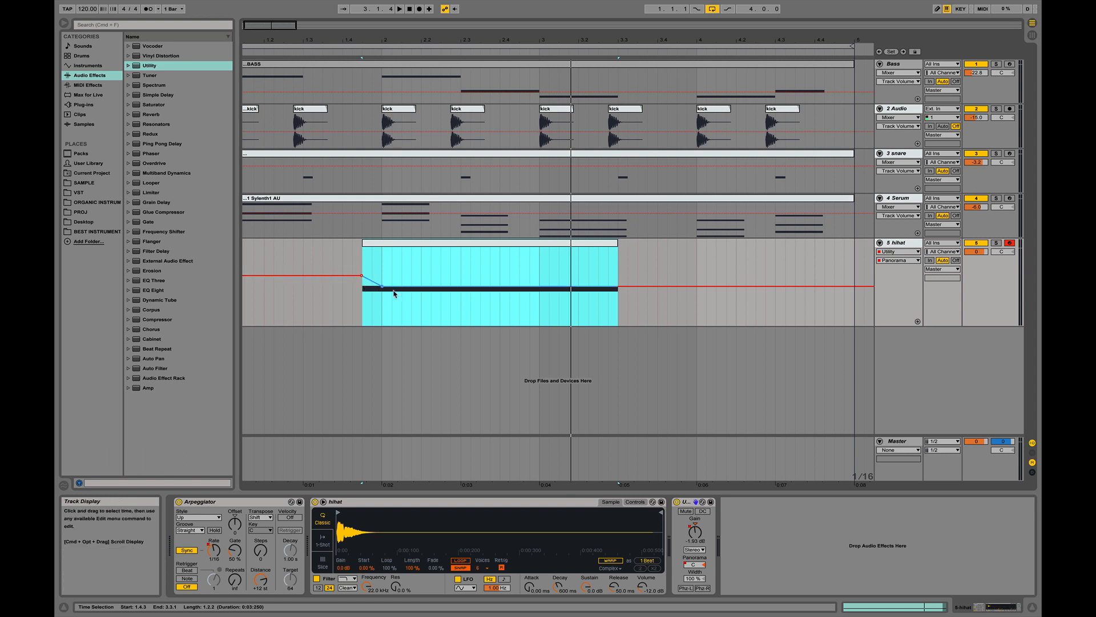
click(461, 286)
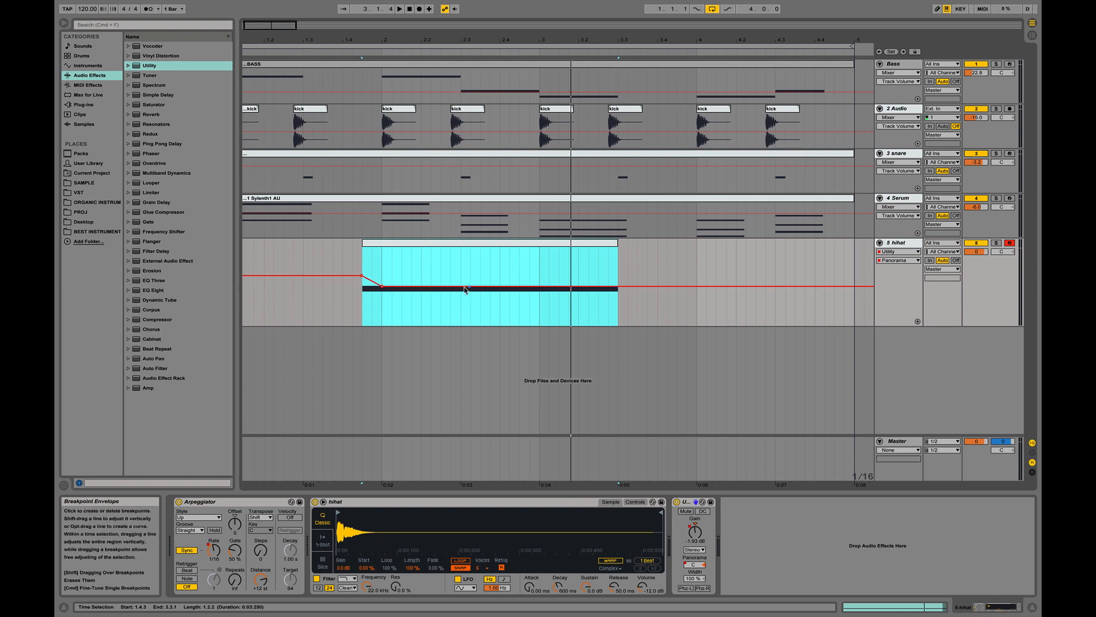
drag(461, 286, 619, 281)
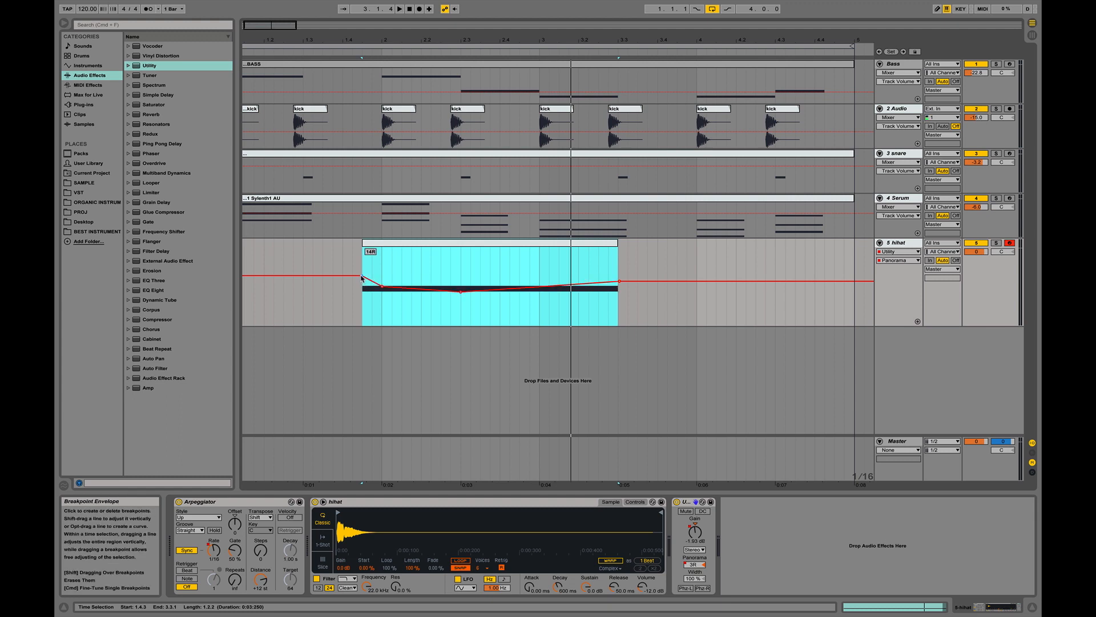
drag(361, 278, 363, 280)
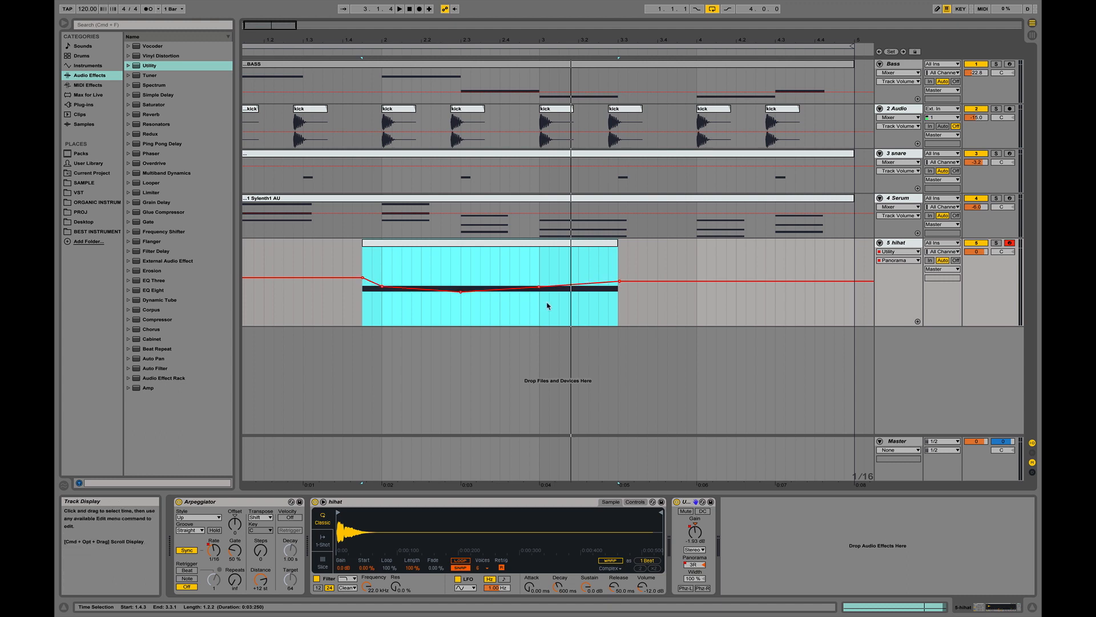
key(space)
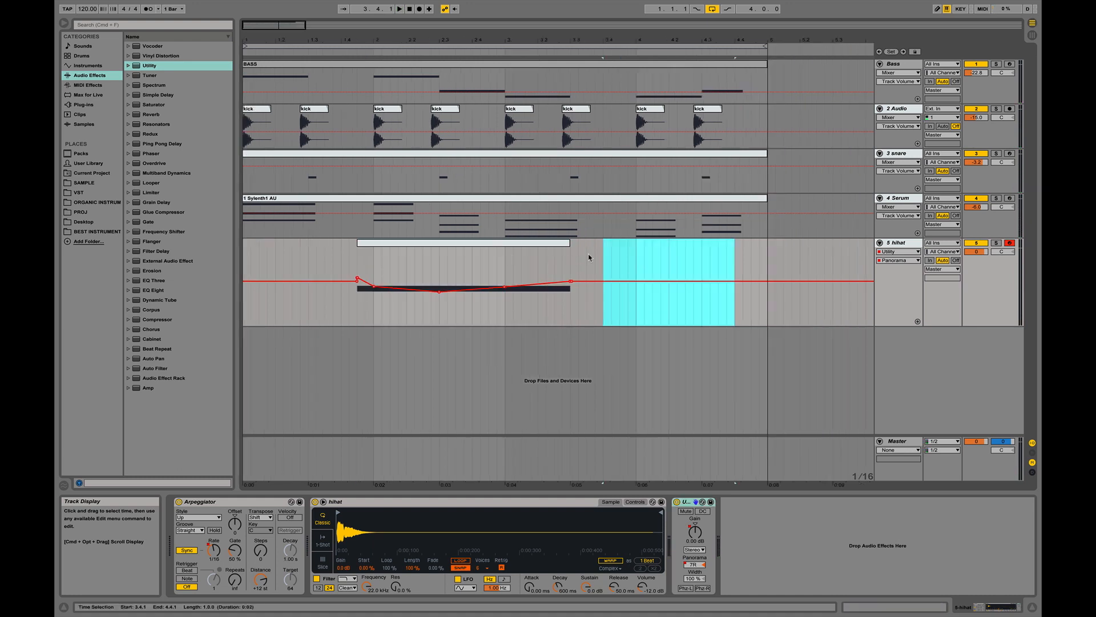
- Copy the hihat clip with its automation so that the copy starts at 3.4.3
click(588, 253)
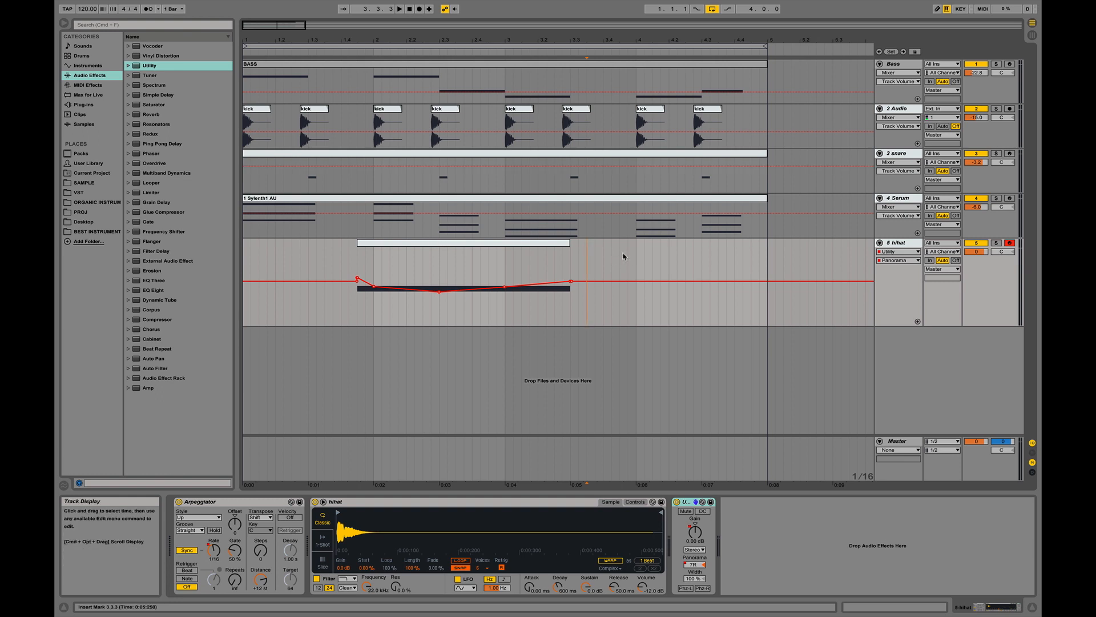
drag(620, 254, 732, 260)
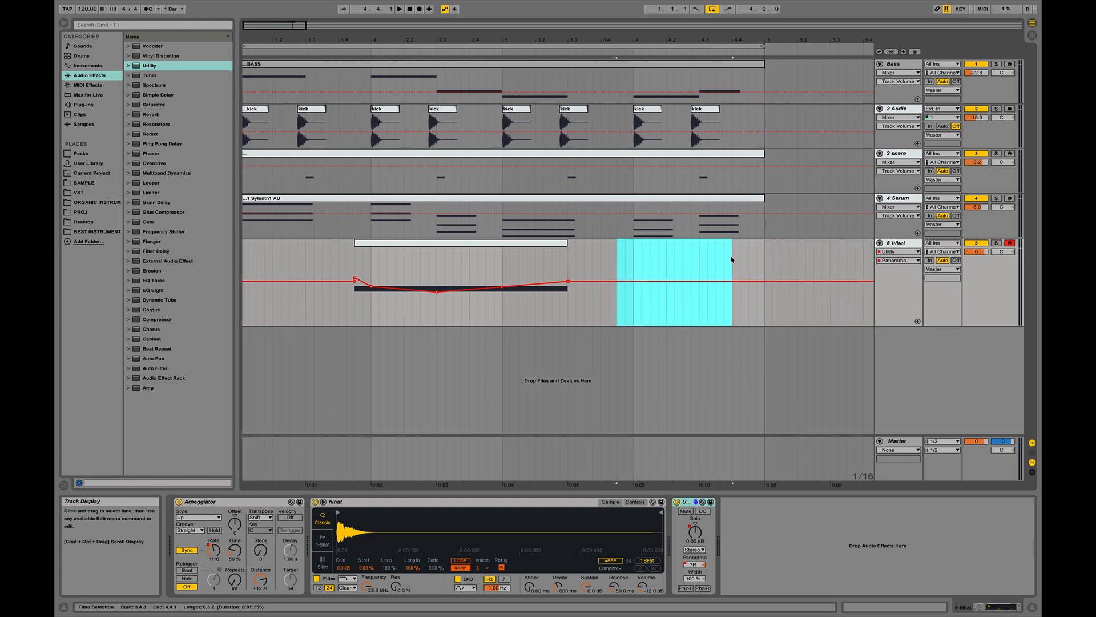
click(408, 246)
right_click(406, 244)
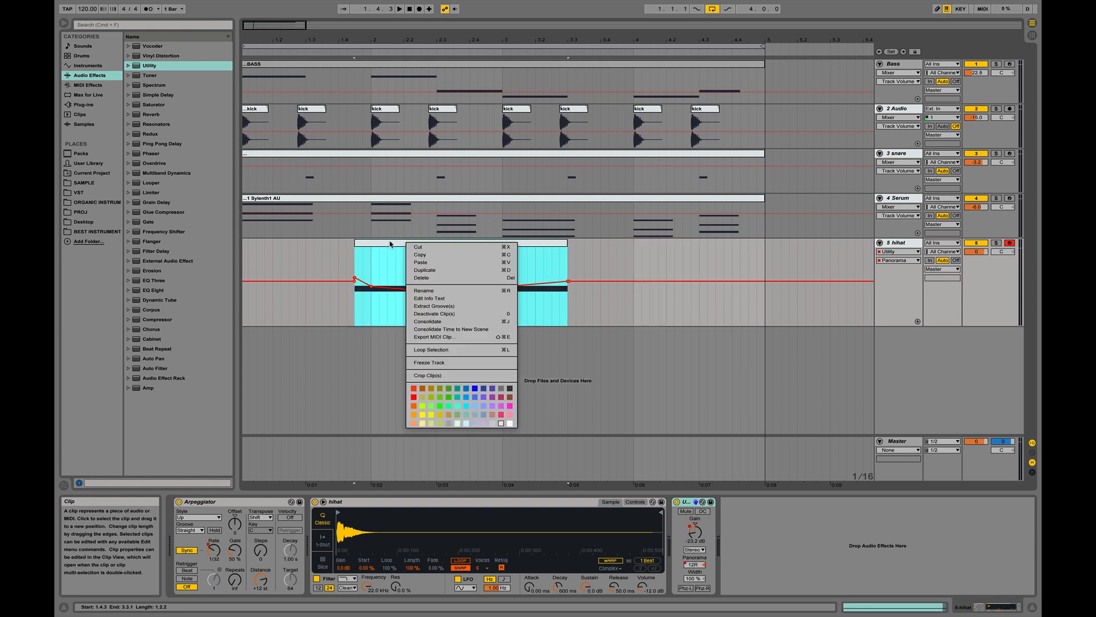
click(390, 244)
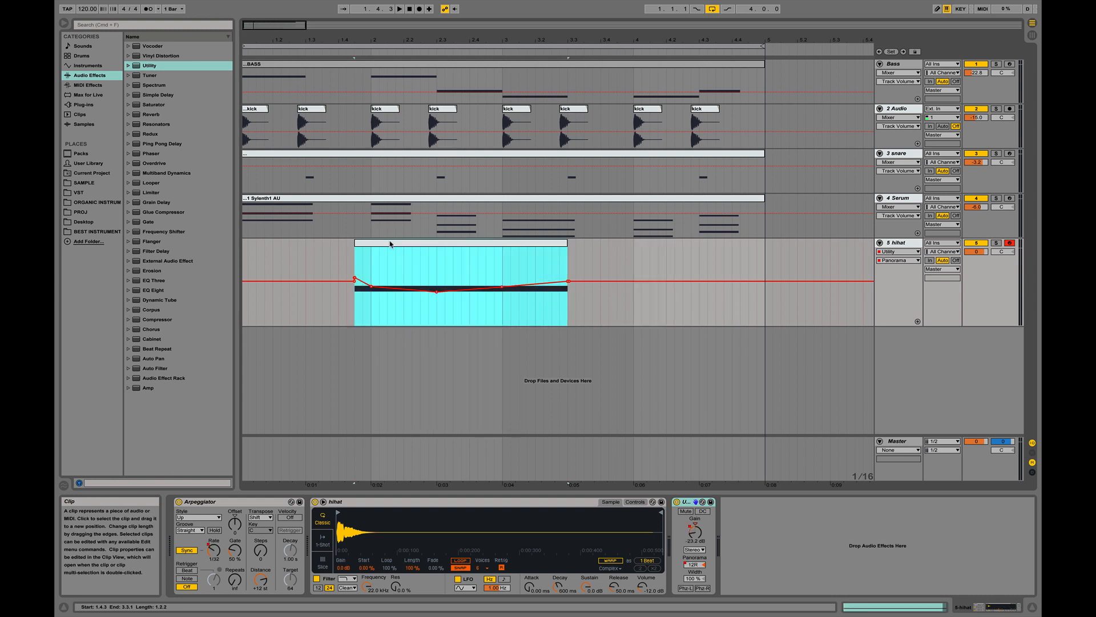
click(622, 258)
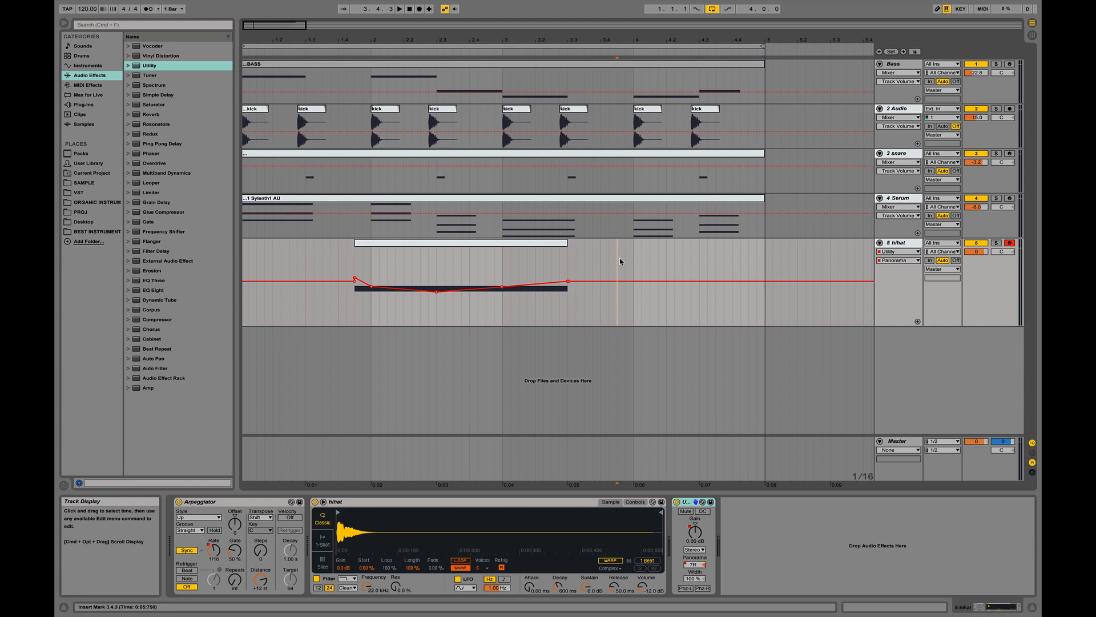
click(461, 244)
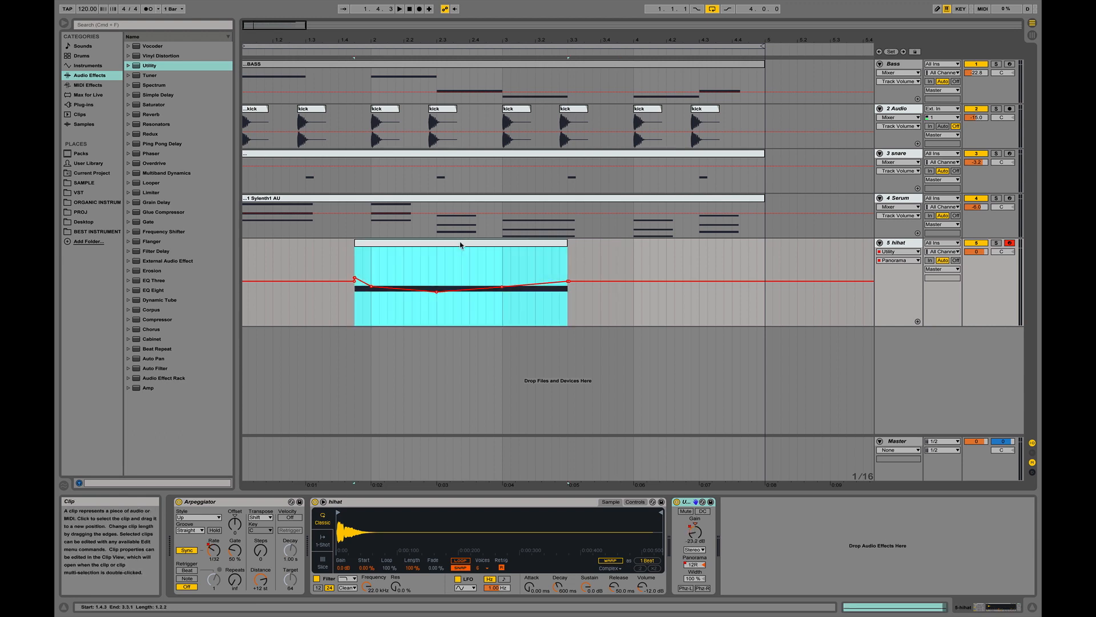
drag(458, 245, 718, 254)
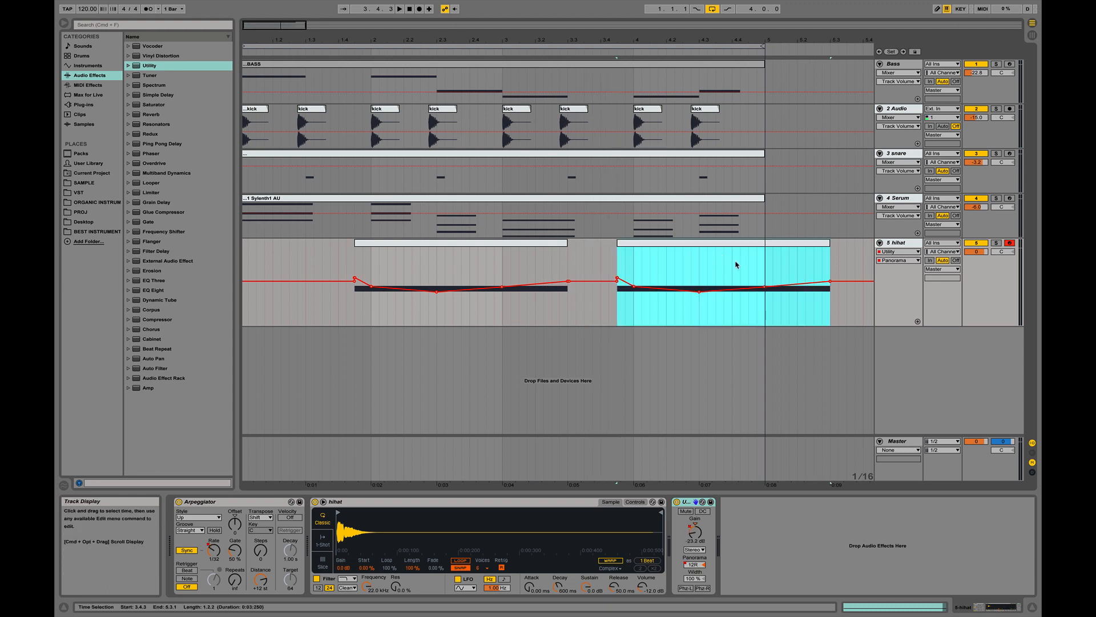
- Delete the part of the copied hihat clip that lies beyond 4.4.1
click(733, 263)
shift+click(849, 248)
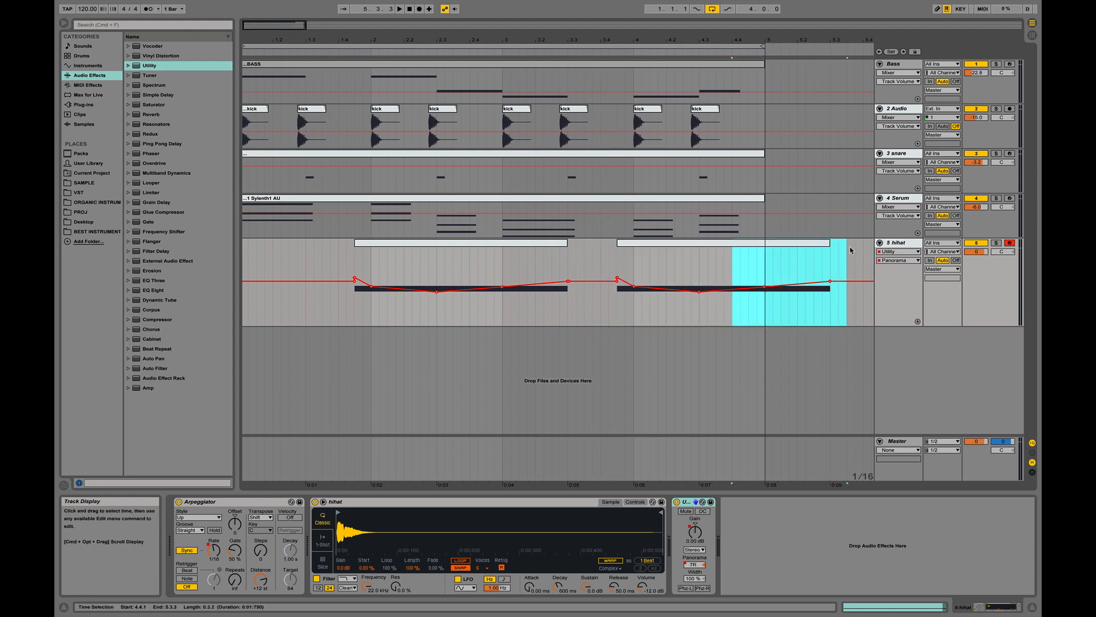
key(Delete)
- Play the four-bar loop from the start to check both hihat clips with the other tracks
click(371, 44)
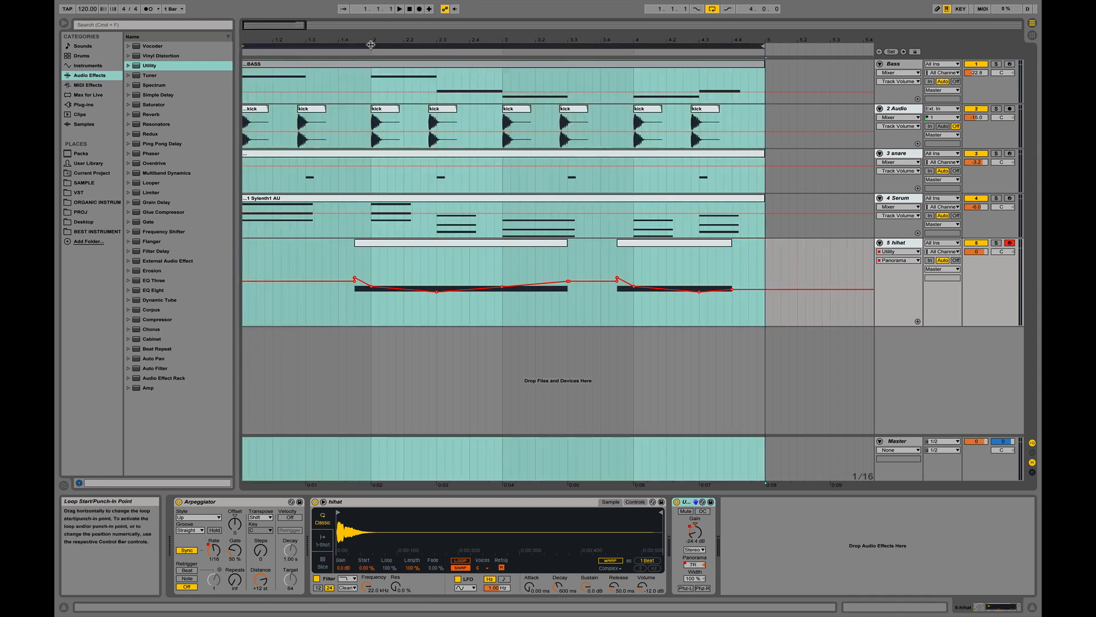
key(space)
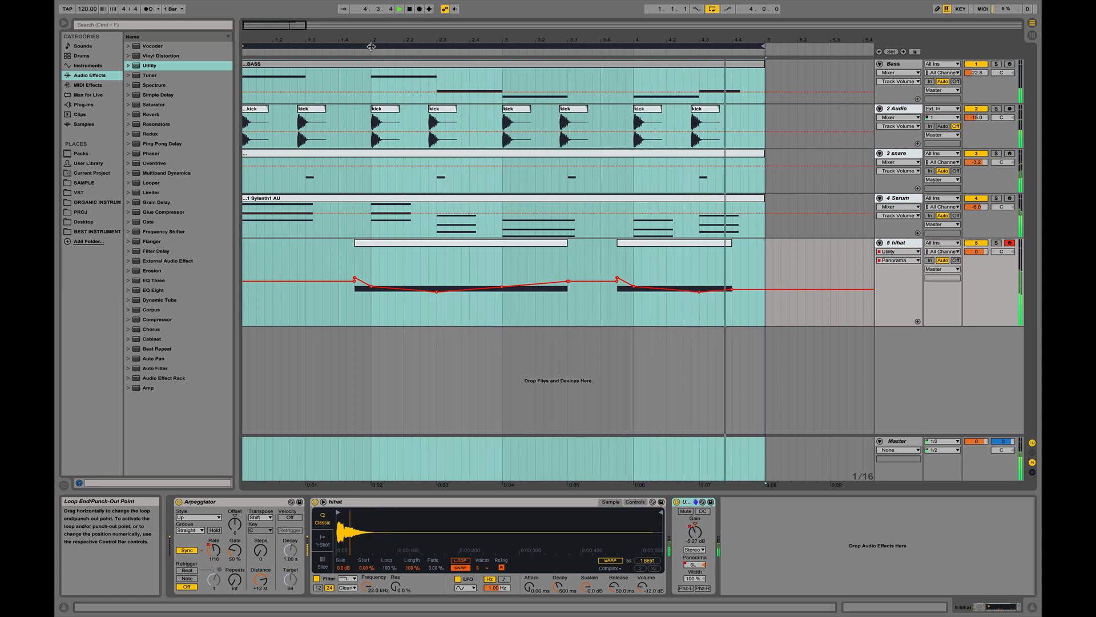
key(space)
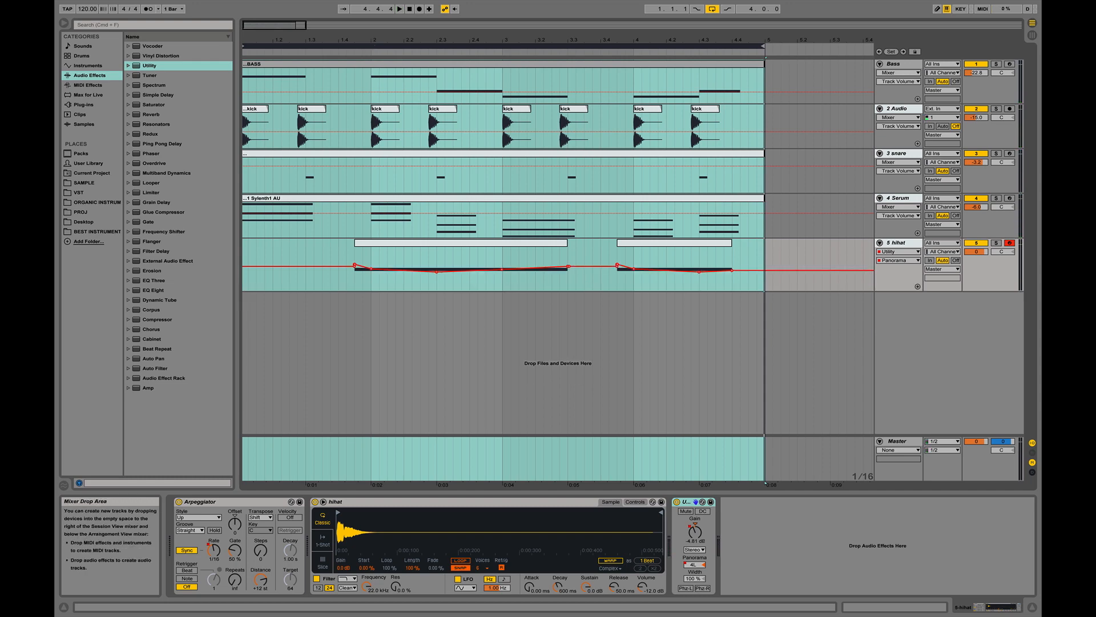
click(905, 334)
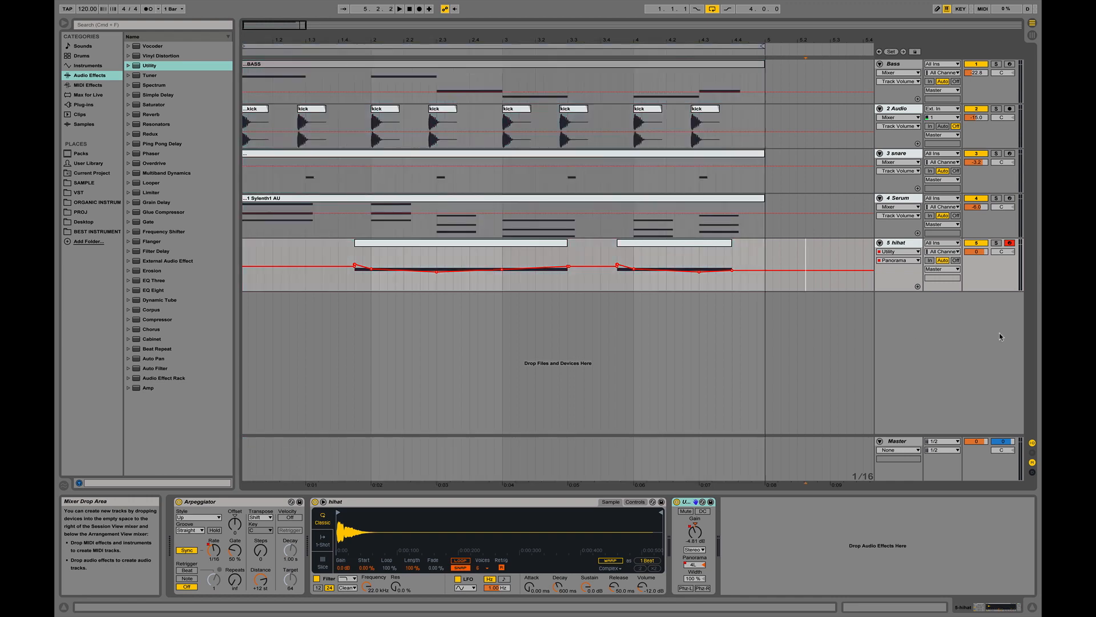
- Add the Serum VST on a new MIDI track below the hihat track and unfold that track
right_click(949, 327)
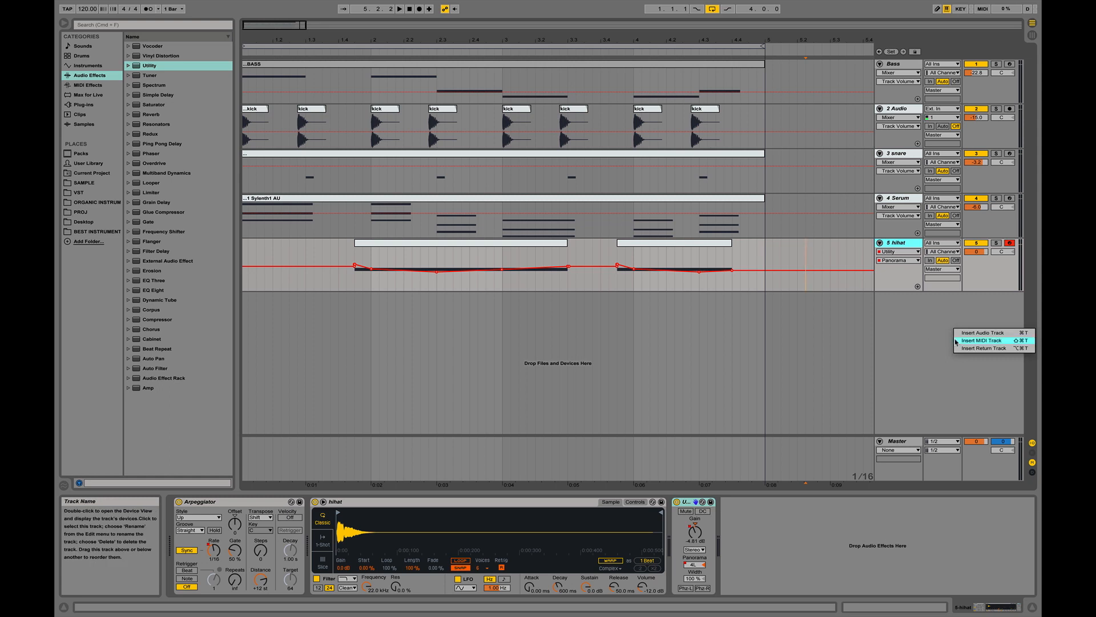
click(917, 333)
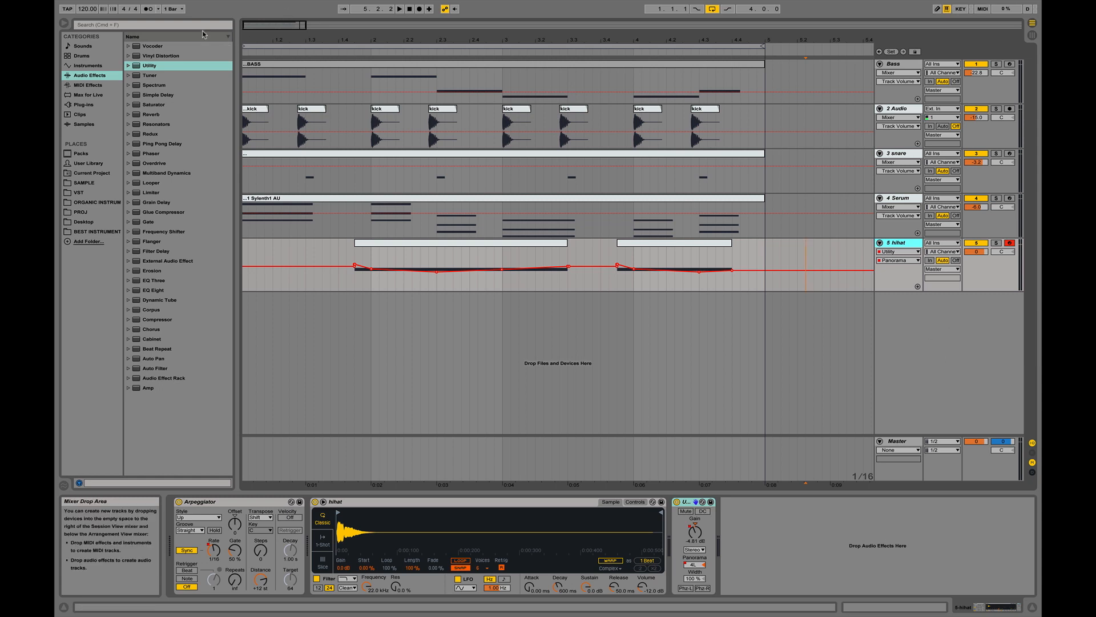
click(87, 85)
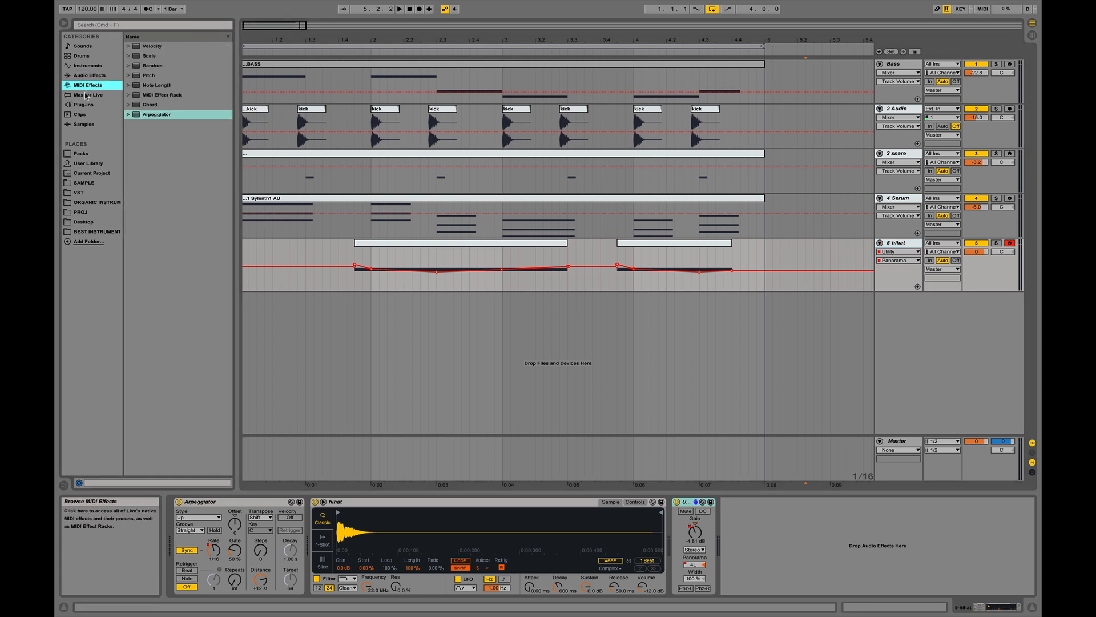
click(87, 95)
click(85, 105)
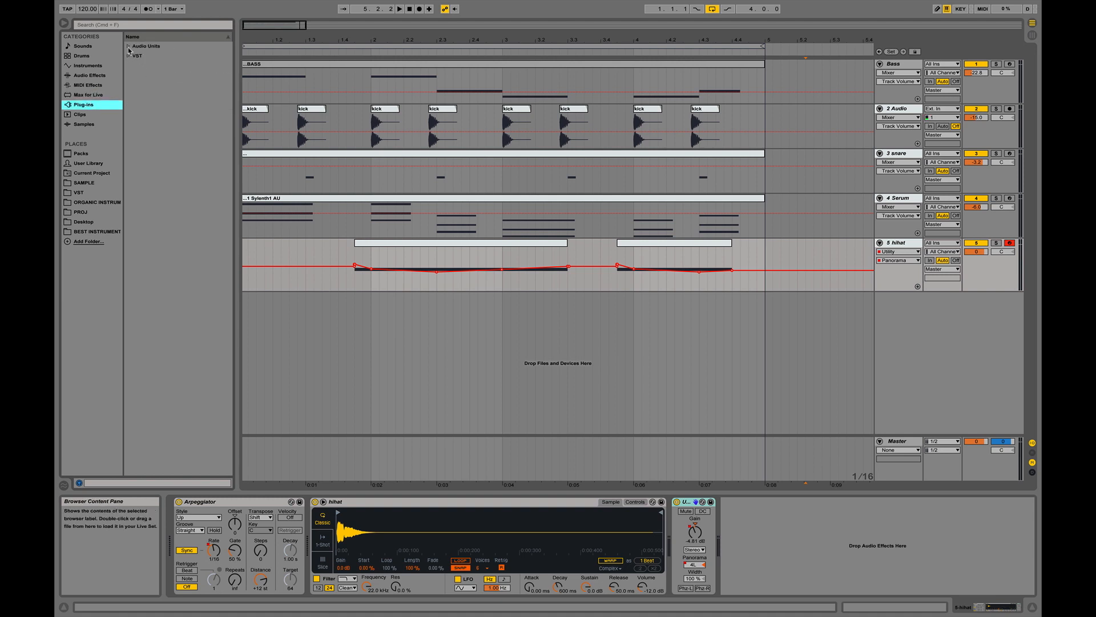
click(129, 56)
click(132, 65)
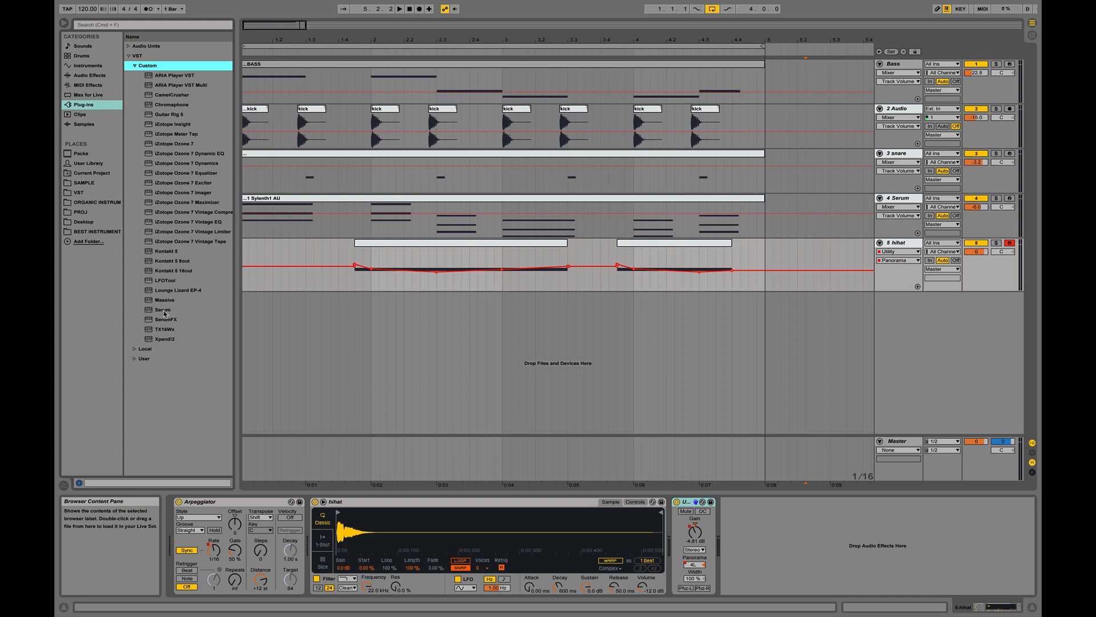
drag(165, 313, 896, 316)
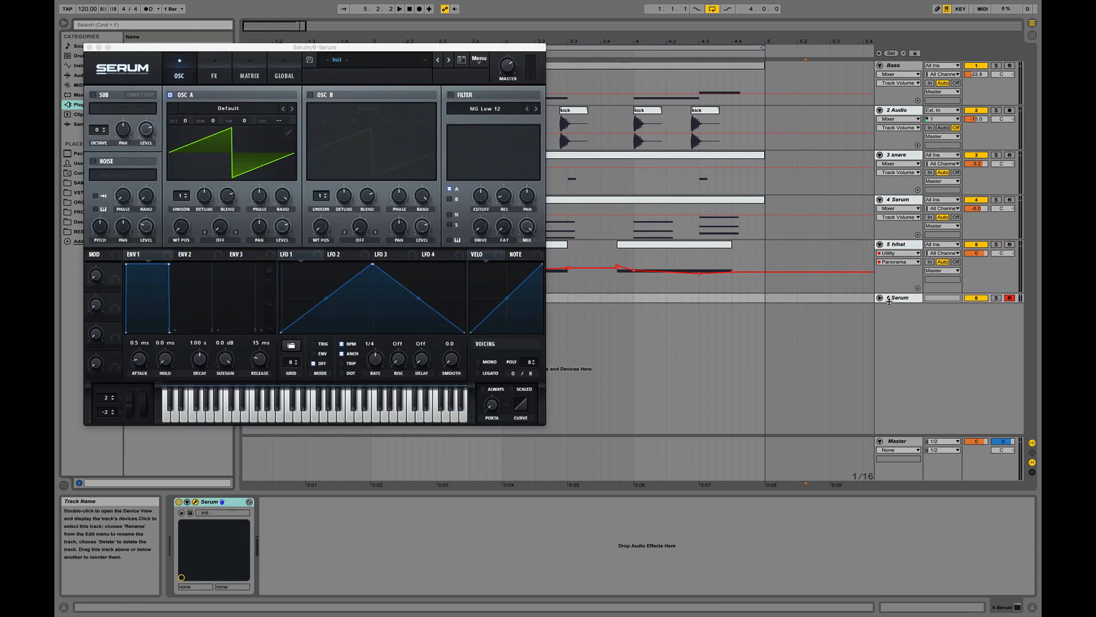
click(880, 297)
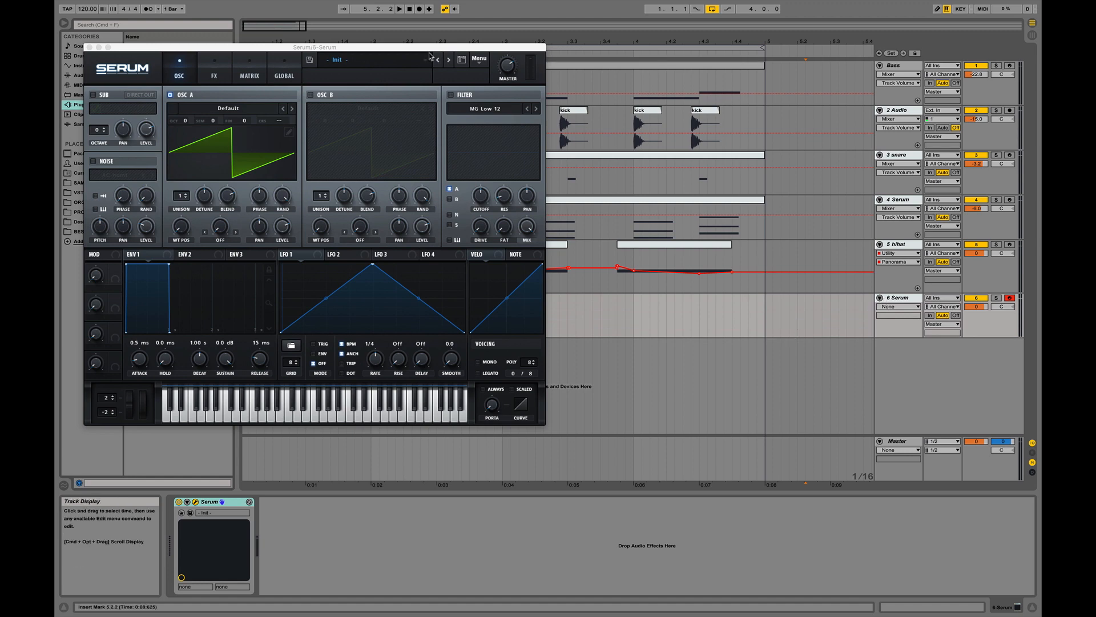
drag(289, 52, 520, 116)
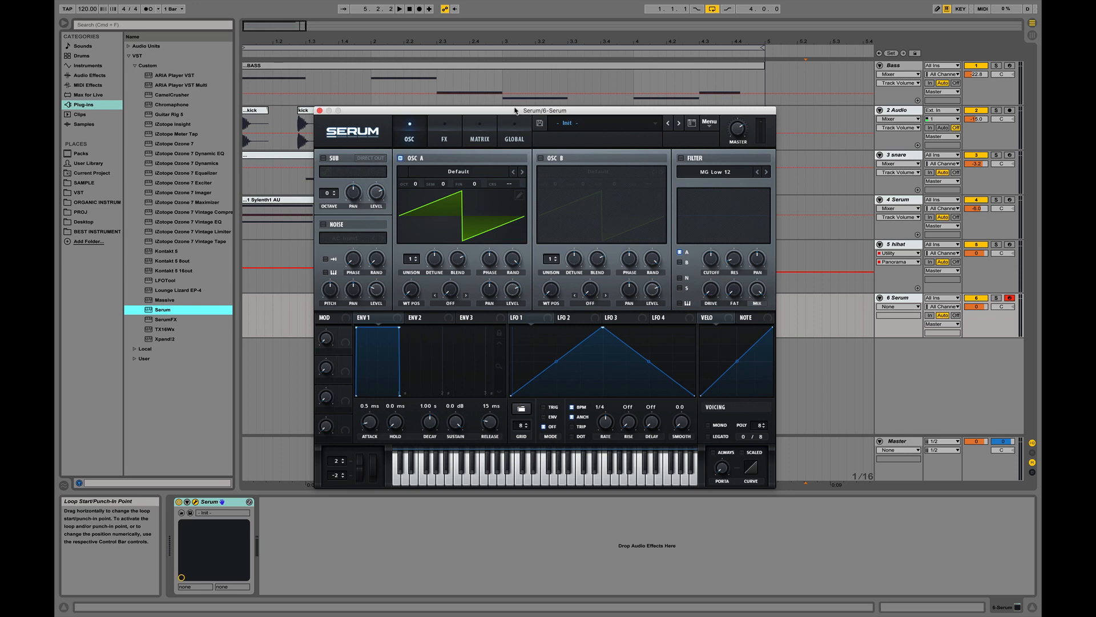
- Set oscillator A's wavetable to Analog_BD_Sin
click(521, 172)
click(522, 172)
click(522, 172)
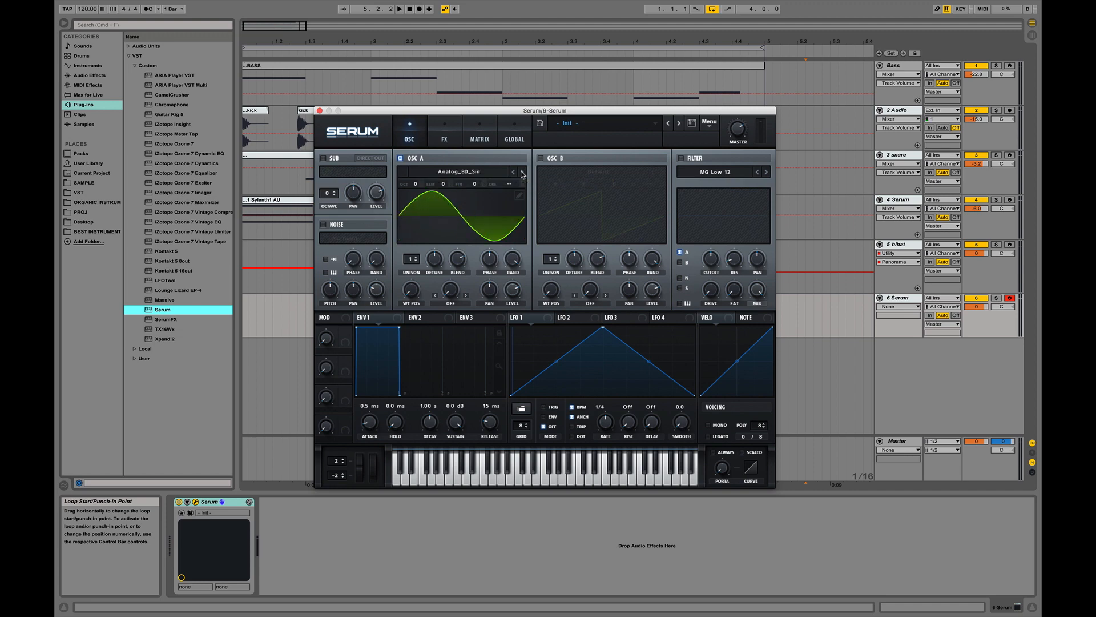
- Lower Env 1's sustain all the way to silence and audition the plucky sound with a few notes
click(454, 422)
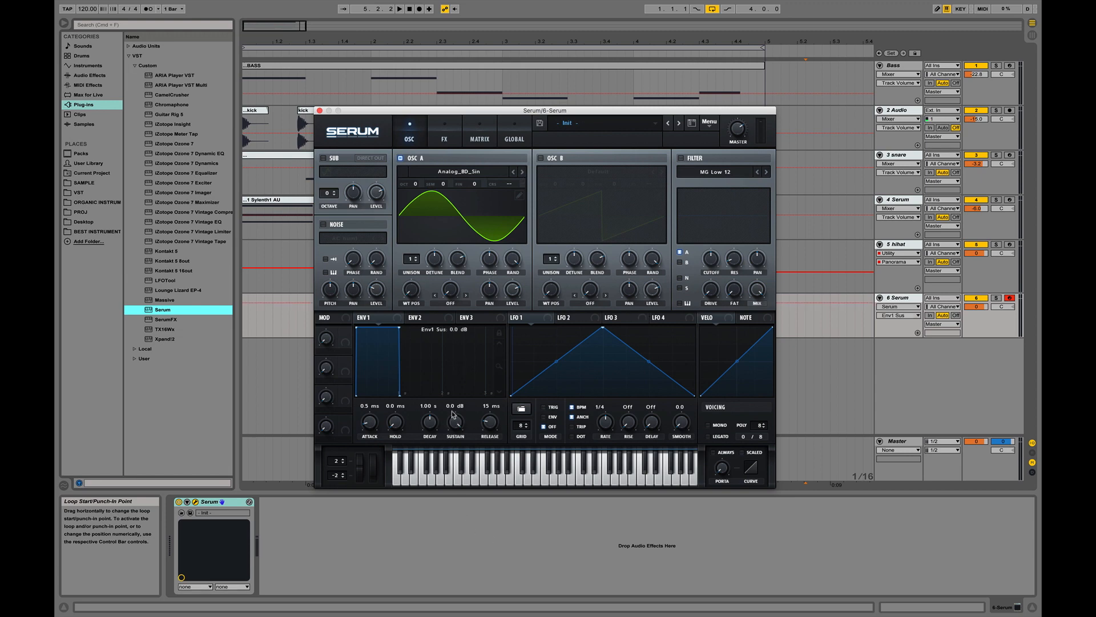
drag(453, 414, 499, 585)
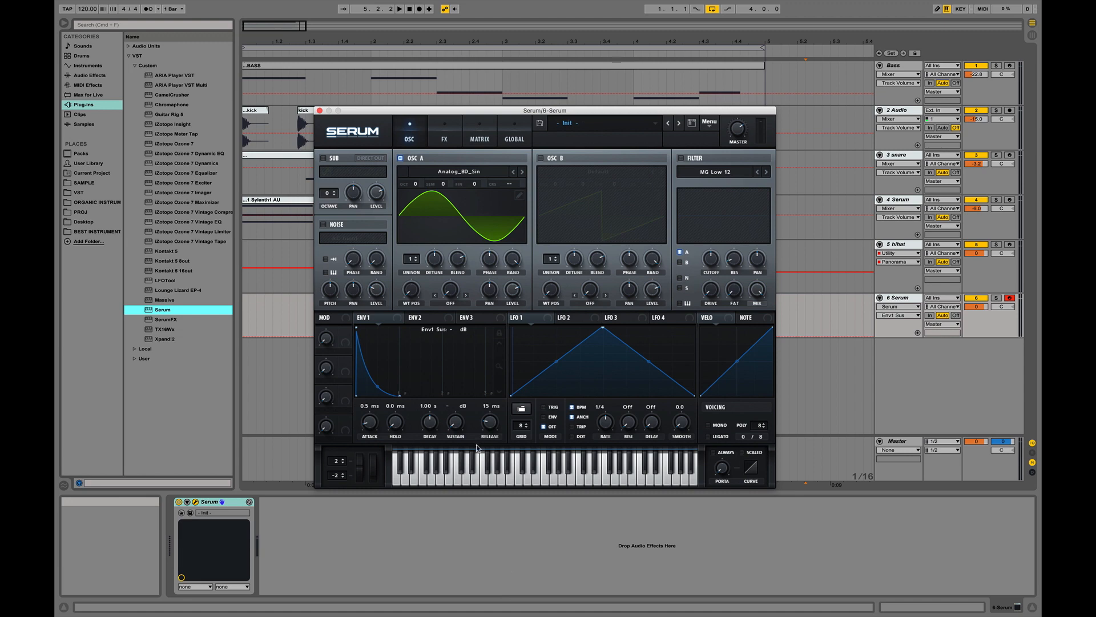
key(a)
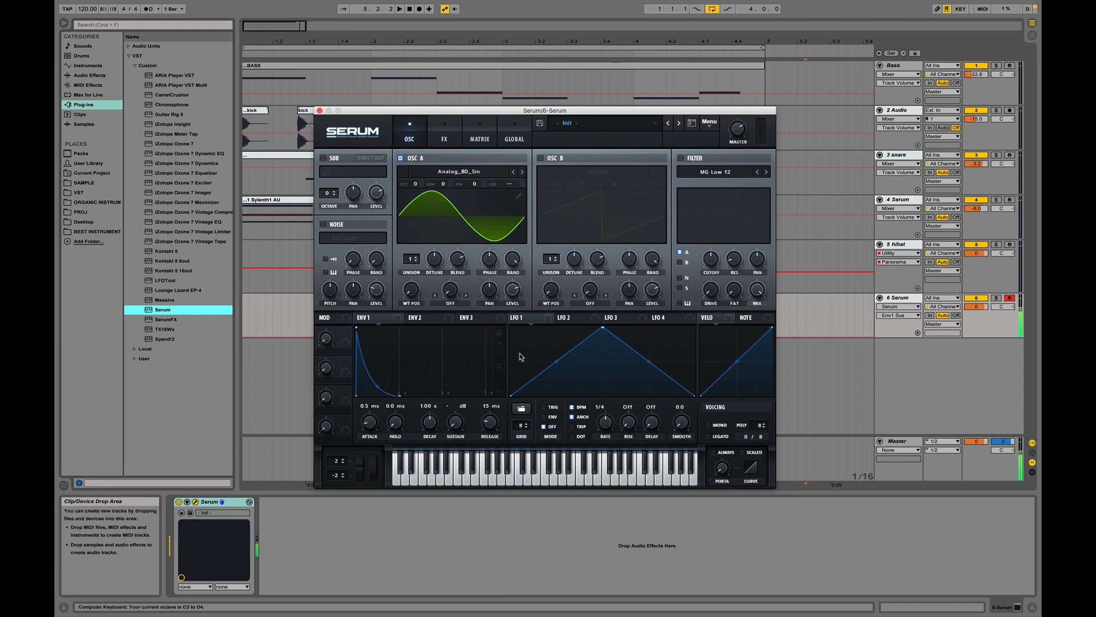
key(f)
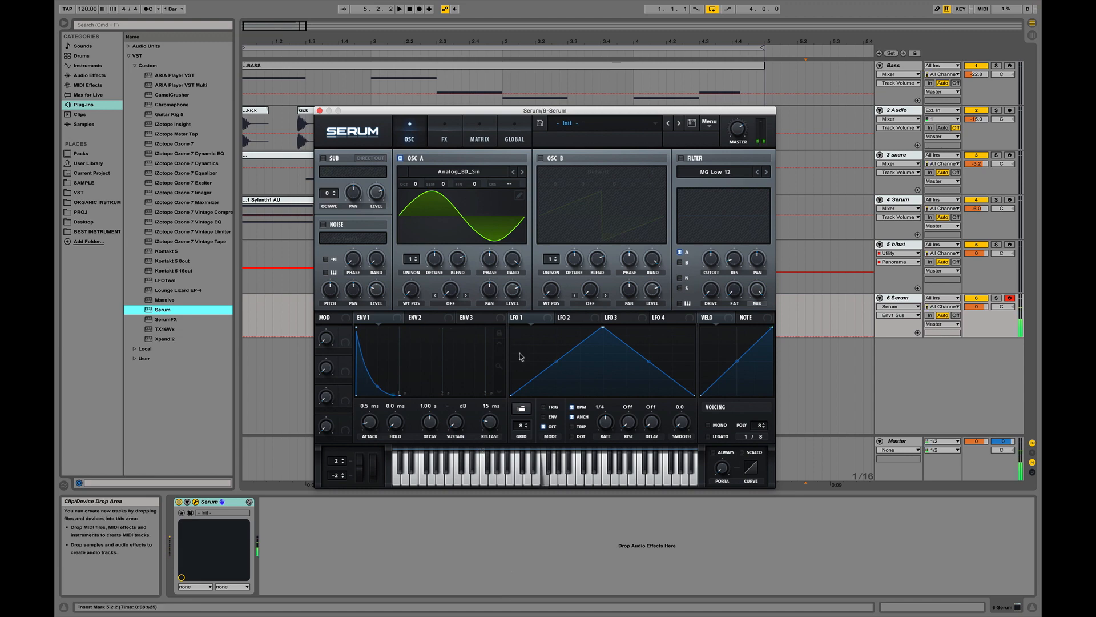
right_click(520, 356)
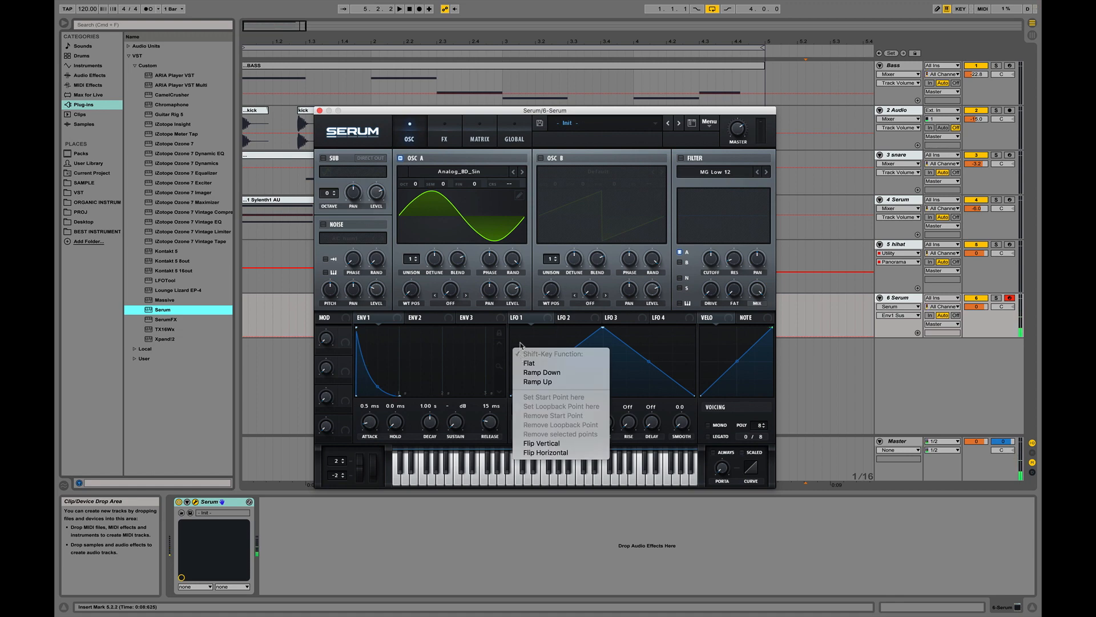
click(521, 346)
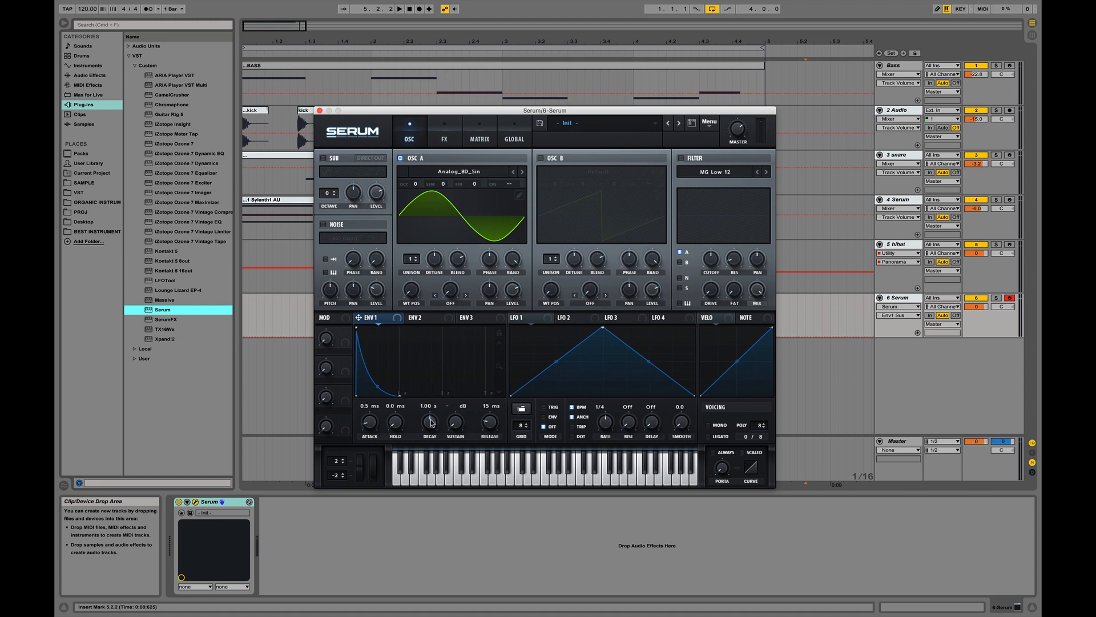
- Shorten Env 1's decay to 948 ms
drag(428, 423, 429, 425)
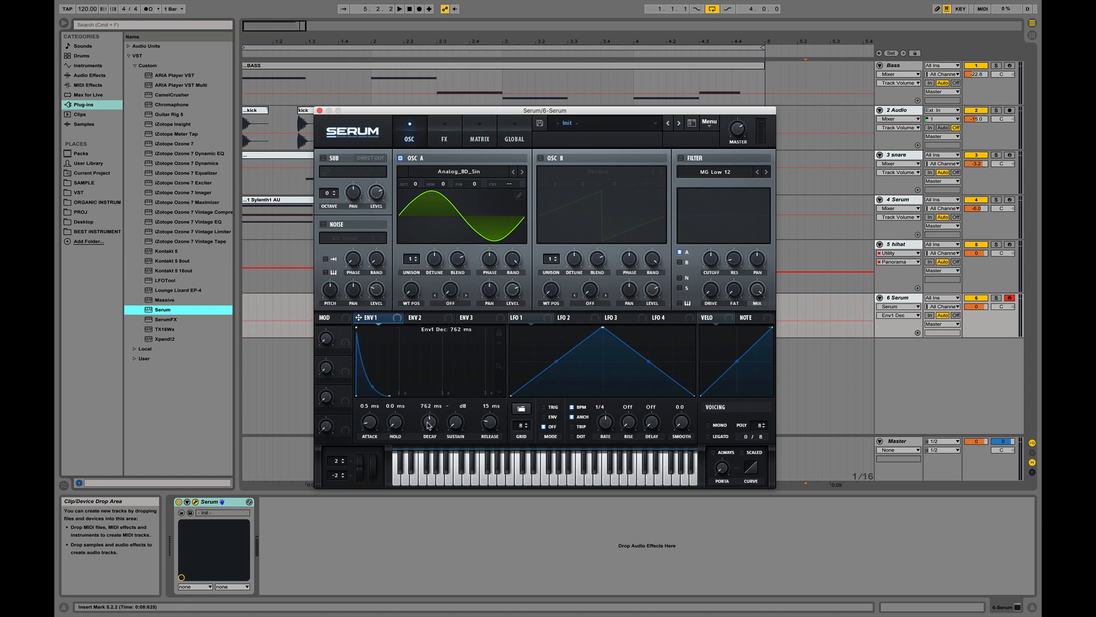
drag(428, 425, 429, 431)
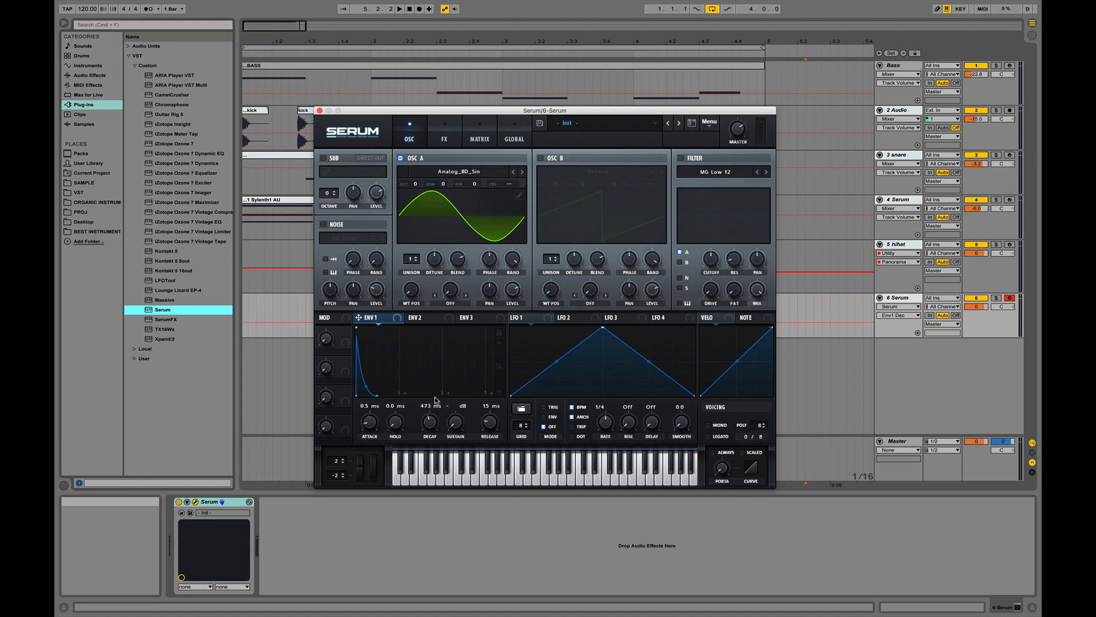
drag(430, 430, 430, 443)
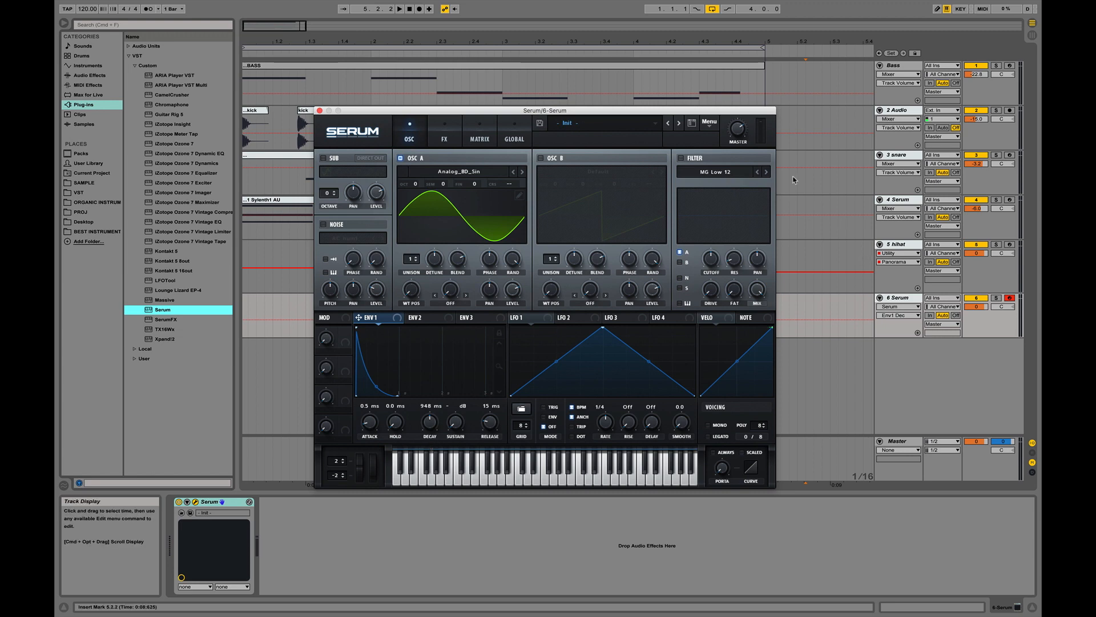
- Enable the MG Low 12 filter and assign Env 1 to its cutoff, testing the modulation with notes in different octaves
click(681, 158)
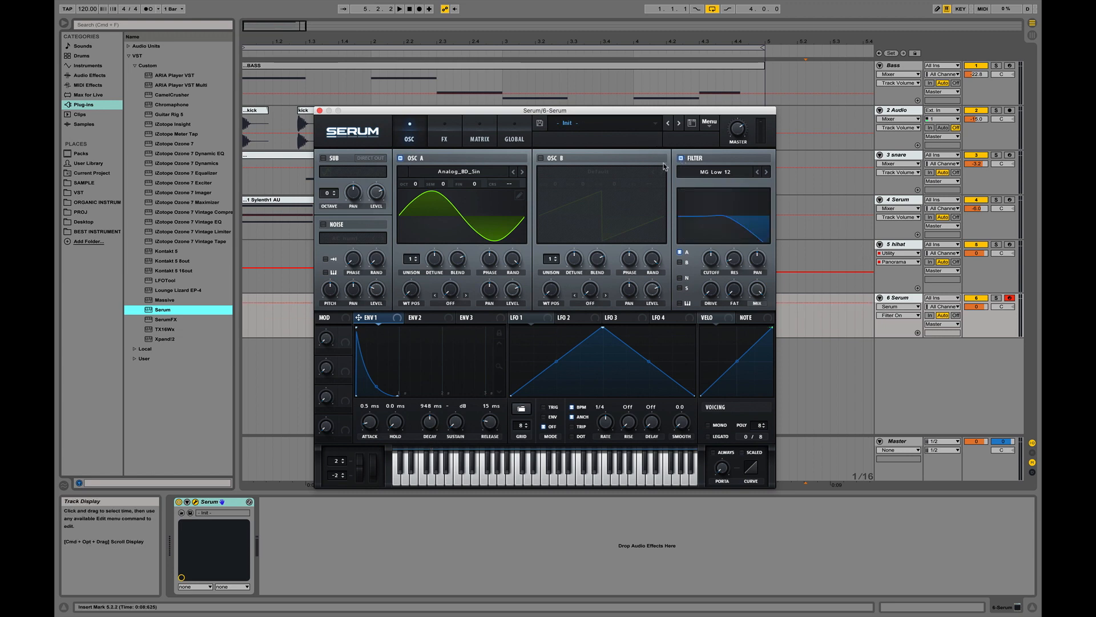
drag(367, 322, 710, 258)
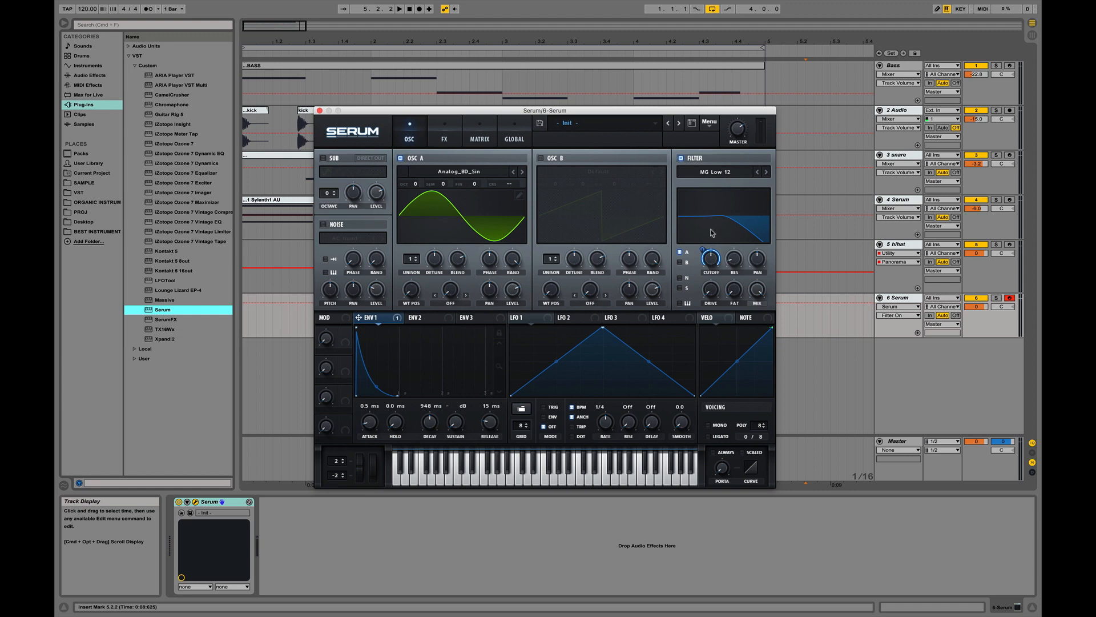
key(a)
key(a)
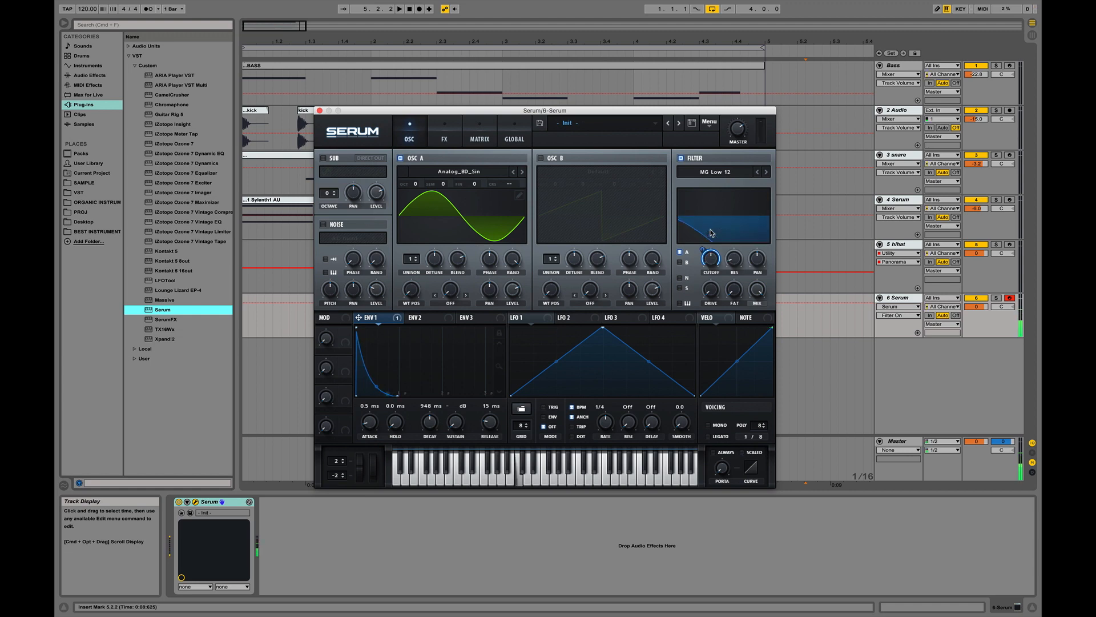
key(f)
key(h)
key(j)
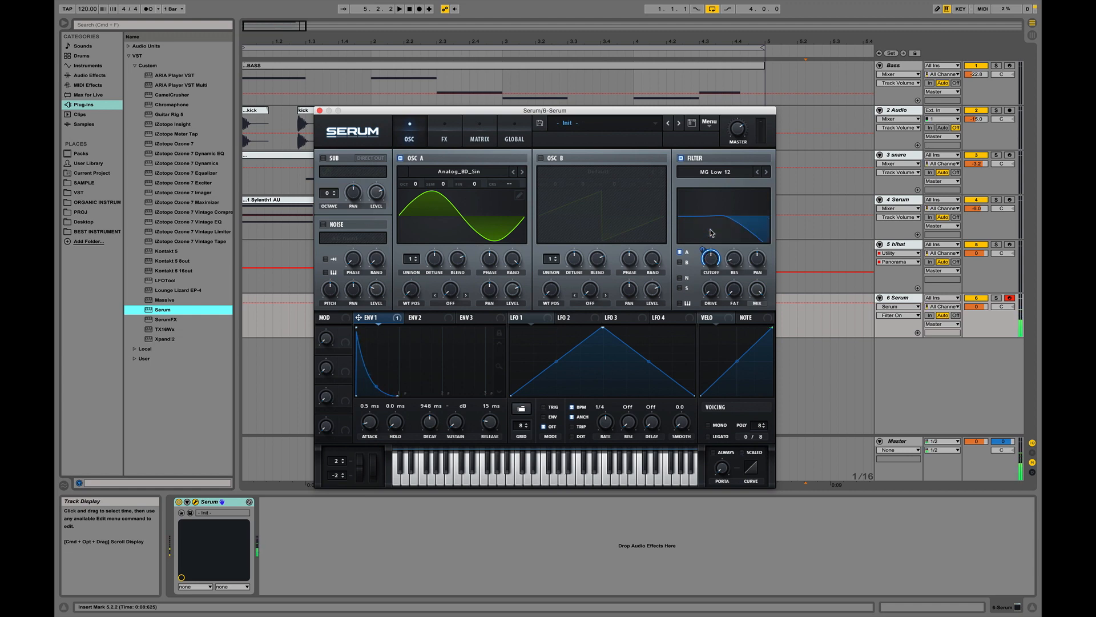
key(x)
key(j)
key(z)
key(h)
key(h)
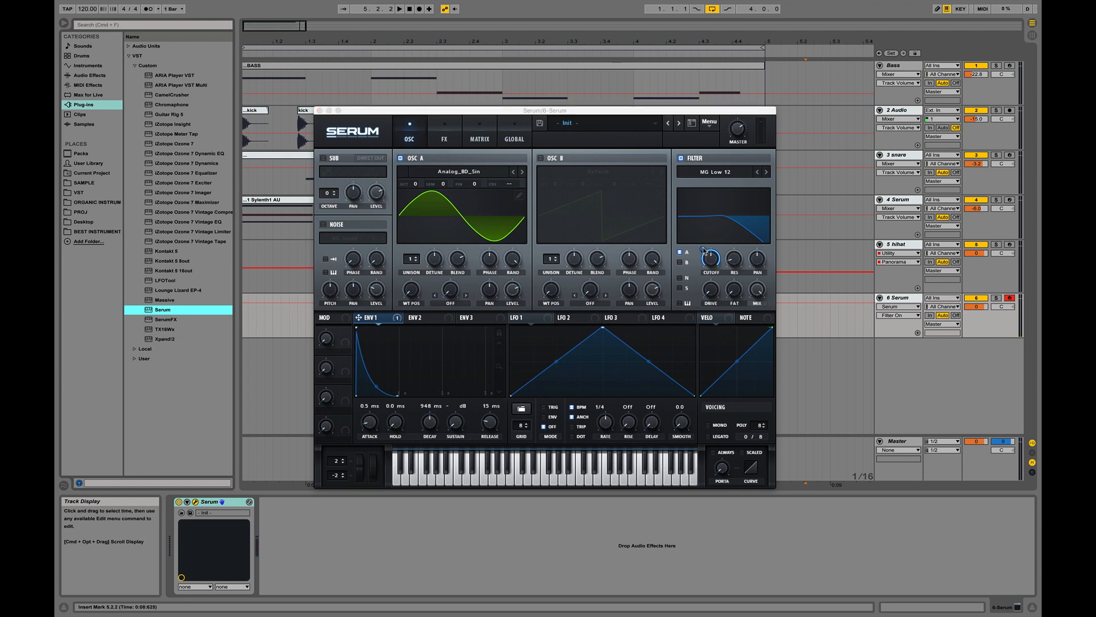
- Reduce Env 1's modulation amount on the filter cutoff to about 75 while auditioning a repeated note
click(704, 252)
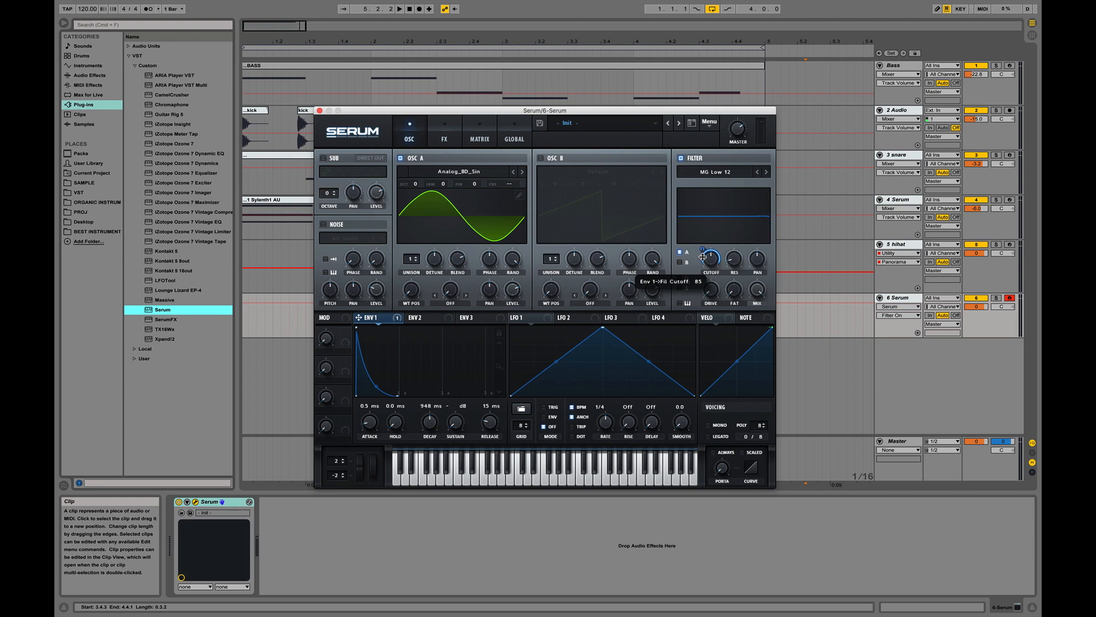
key(a)
key(a)
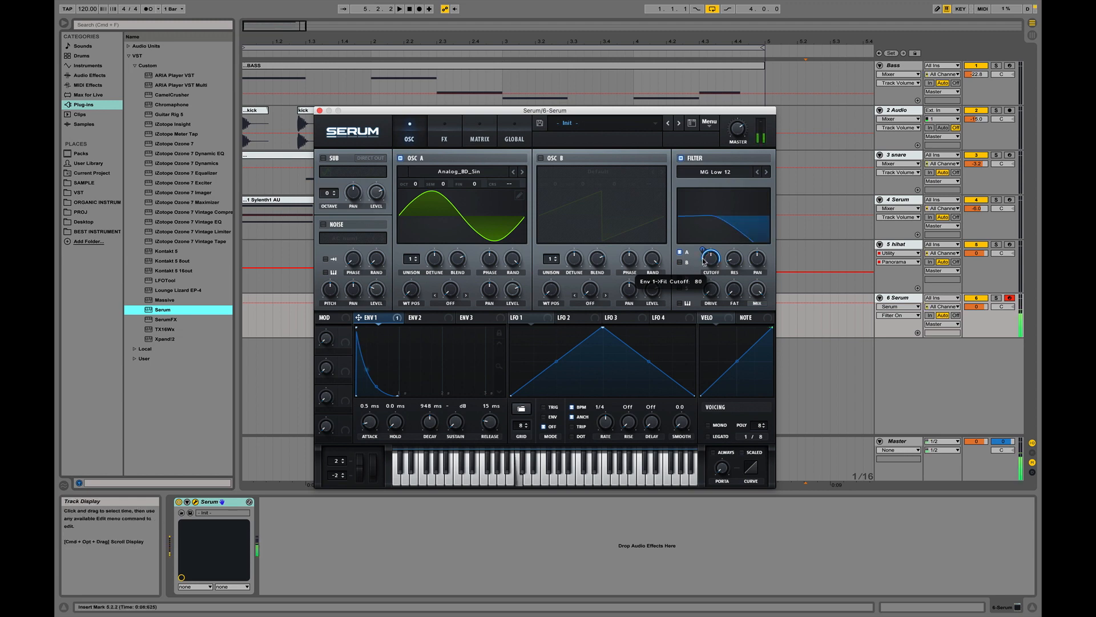
key(a)
key(a)
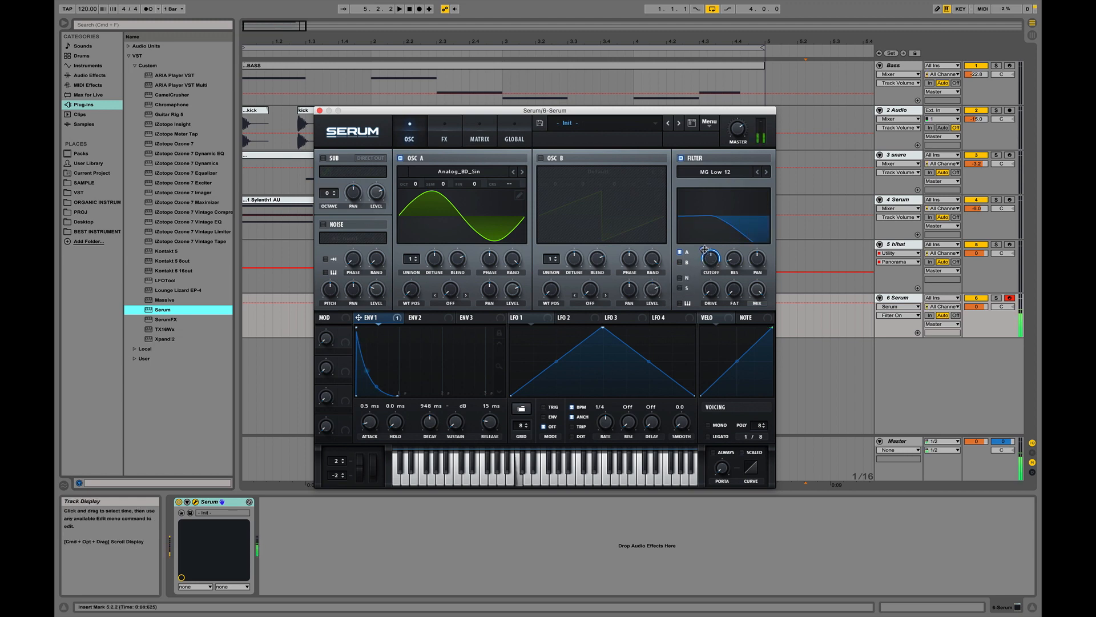
mouse_move(706, 254)
key(a)
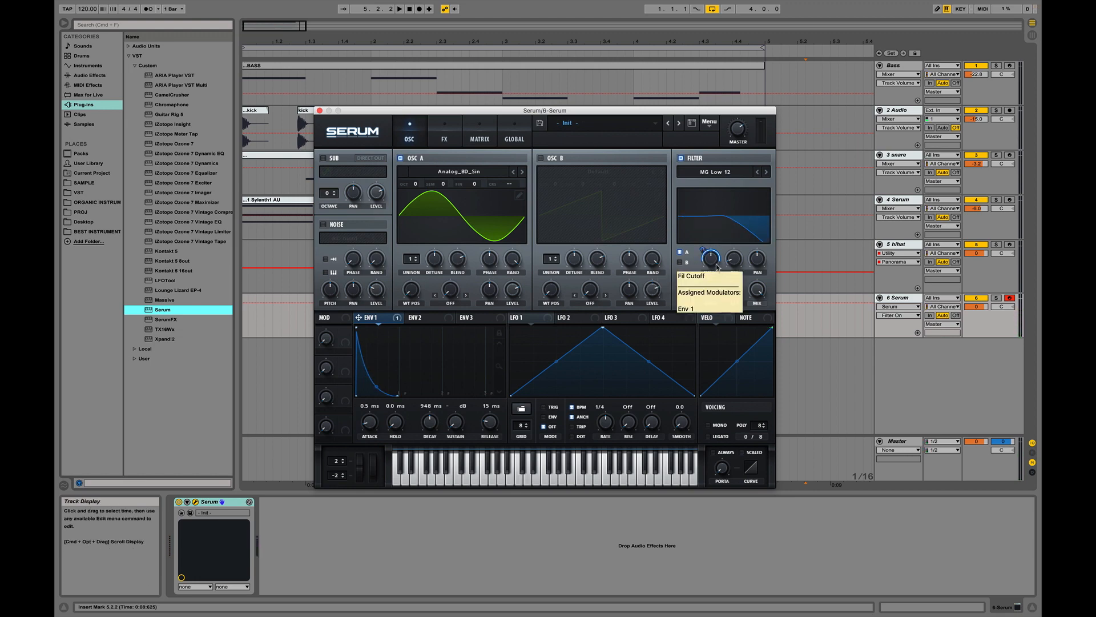
key(a)
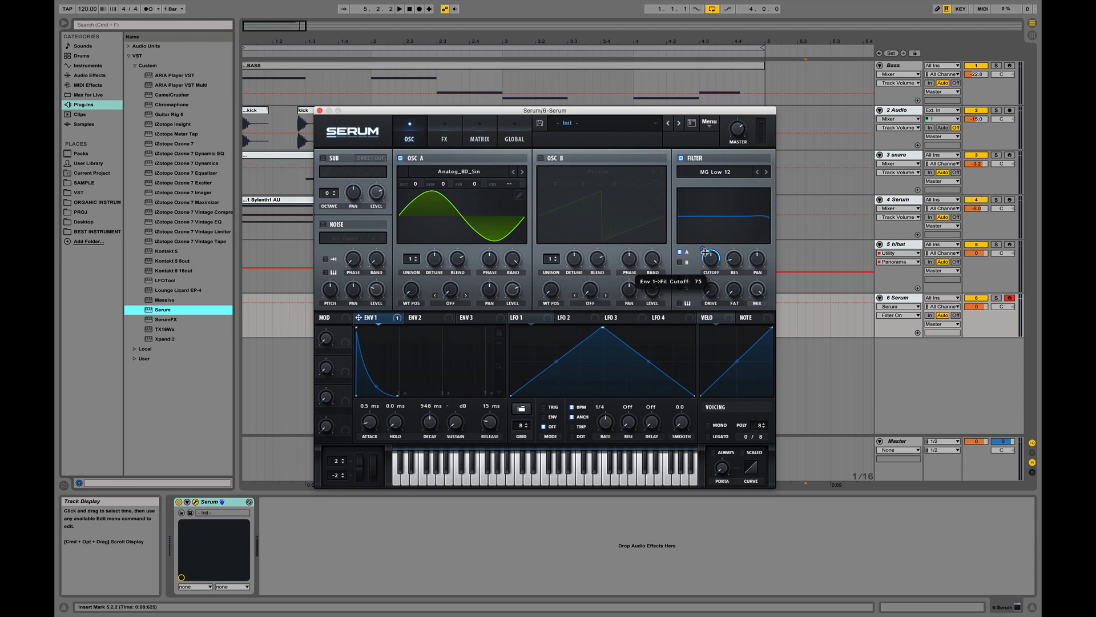
- Play several notes to check how the filtered pluck sounds with the adjusted cutoff modulation
key(a)
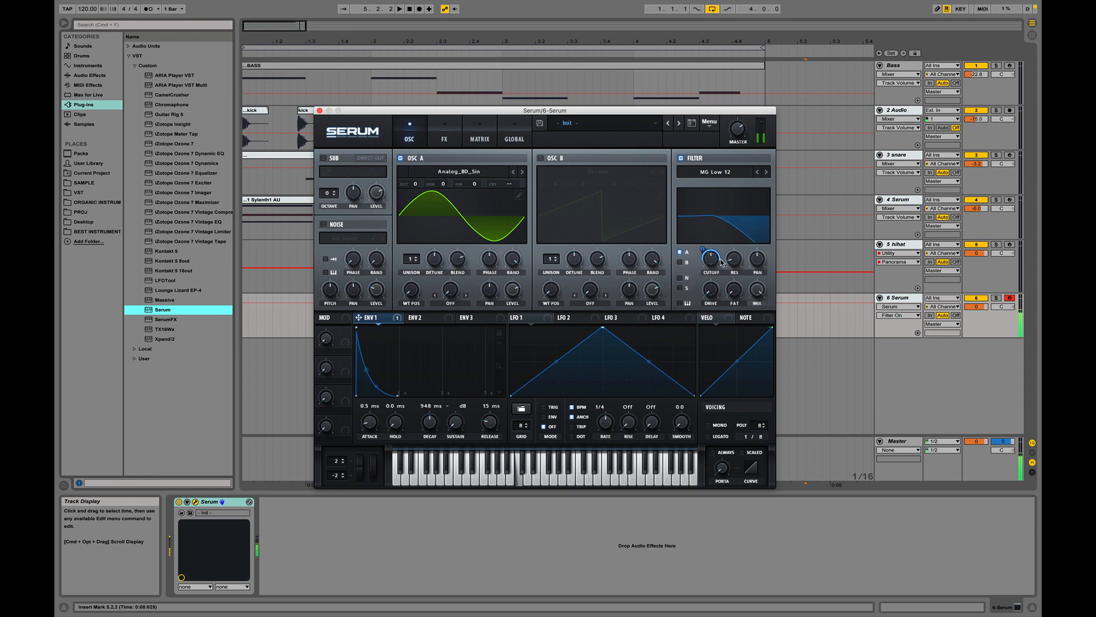
key(a)
key(a)
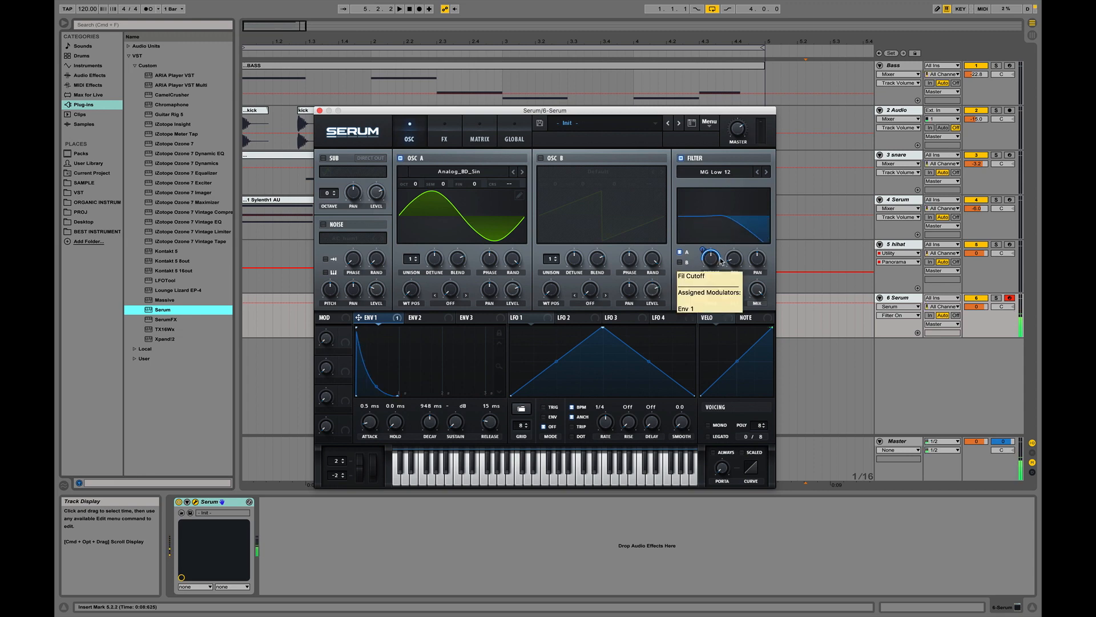
key(g)
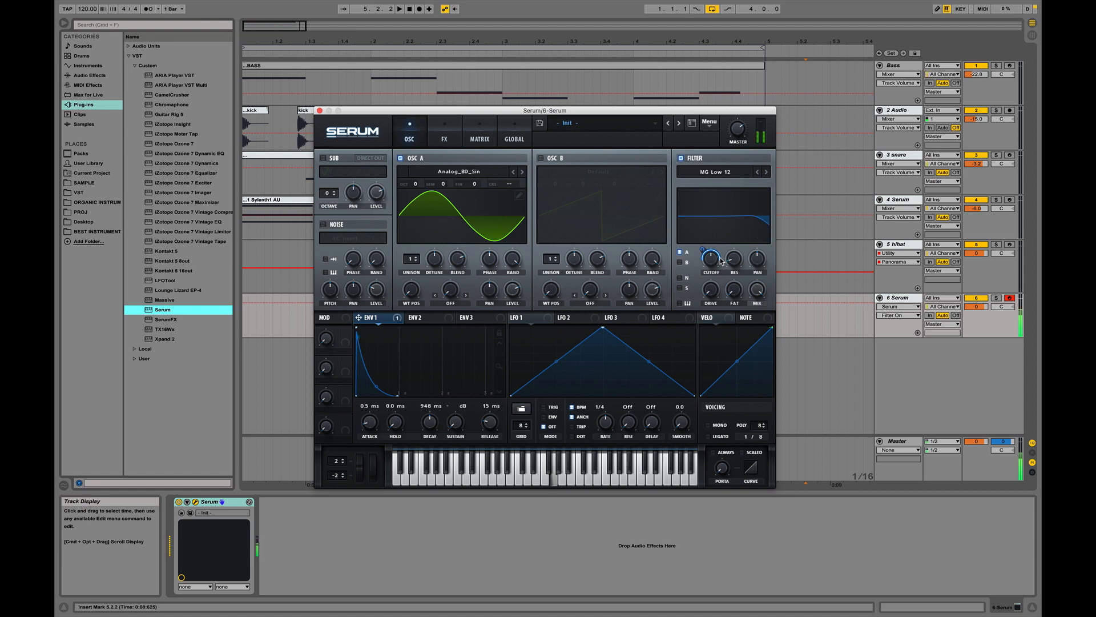
key(s)
key(d)
key(a)
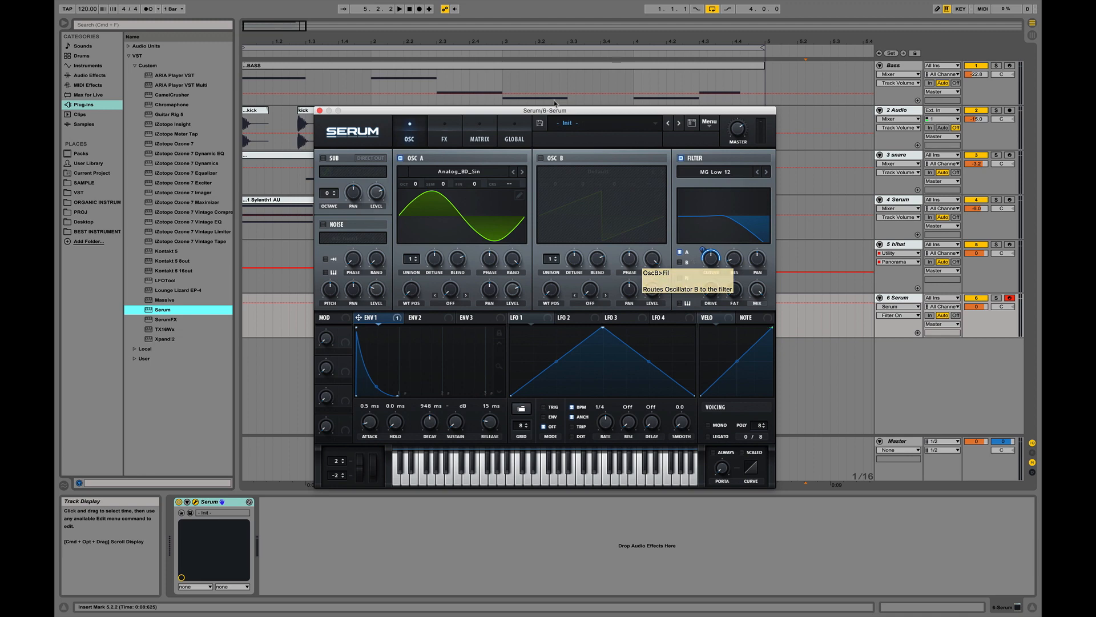
- Enable Serum's Tube distortion effect and raise its drive while auditioning a repeated note
click(445, 135)
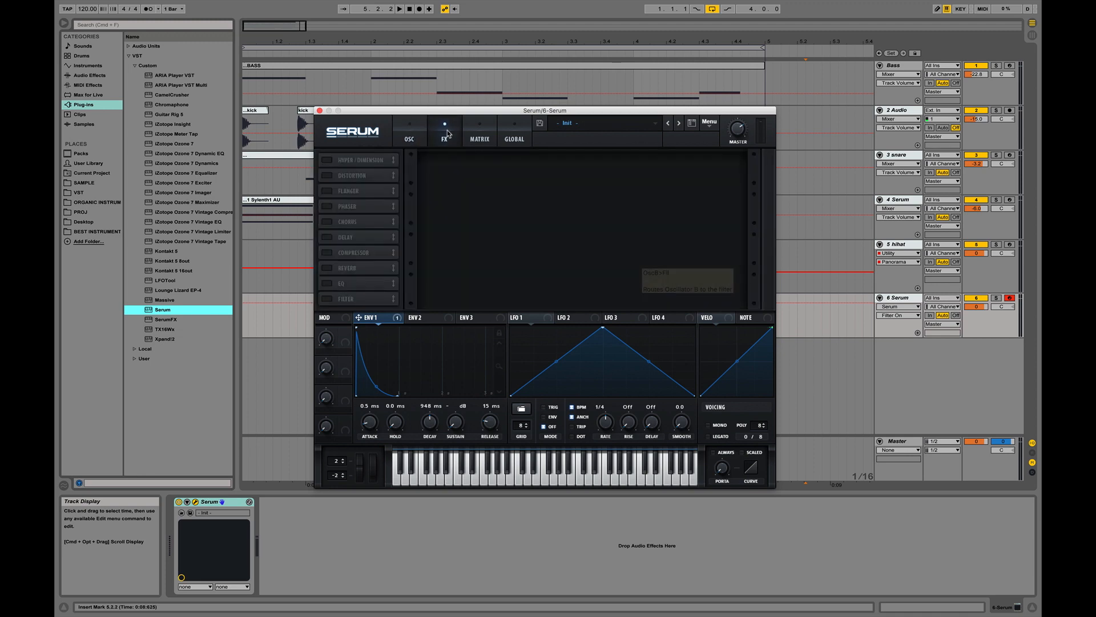
click(328, 175)
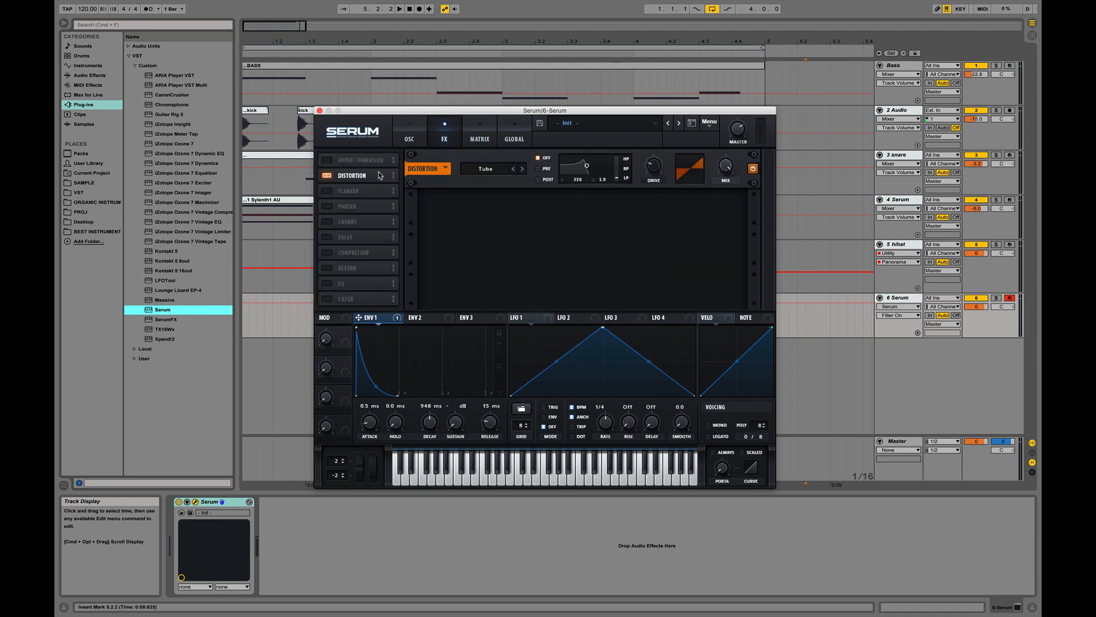
key(a)
key(a)
key(a)
drag(664, 170, 677, 105)
key(a)
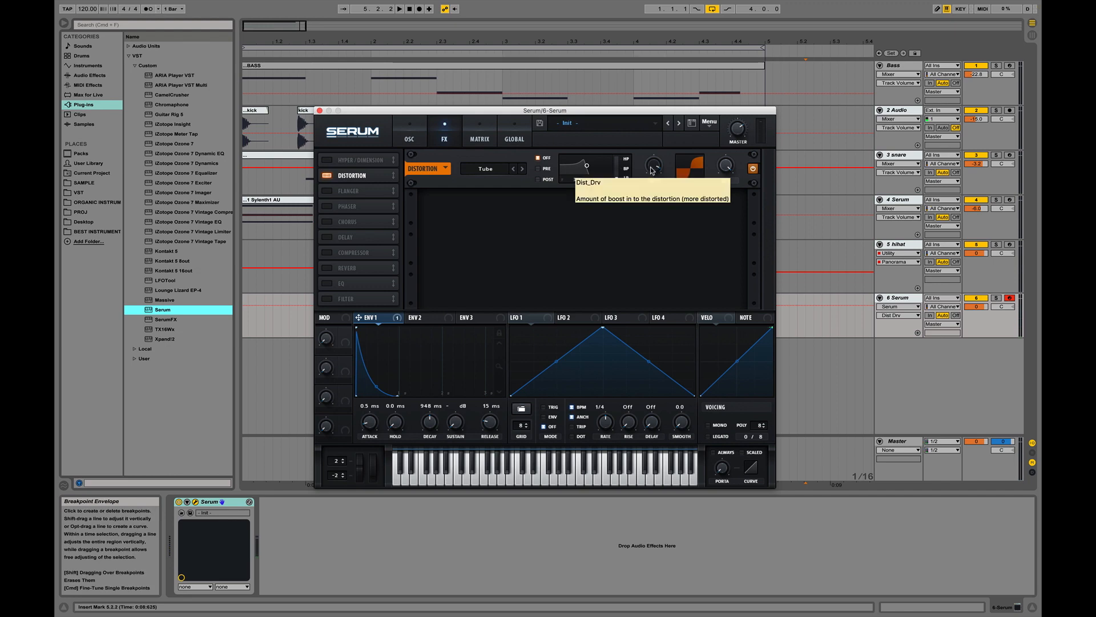
- Try low and high drive amounts on the Tube distortion with the mix at 100%, auditioning the pluck
key(a)
drag(656, 169, 665, 255)
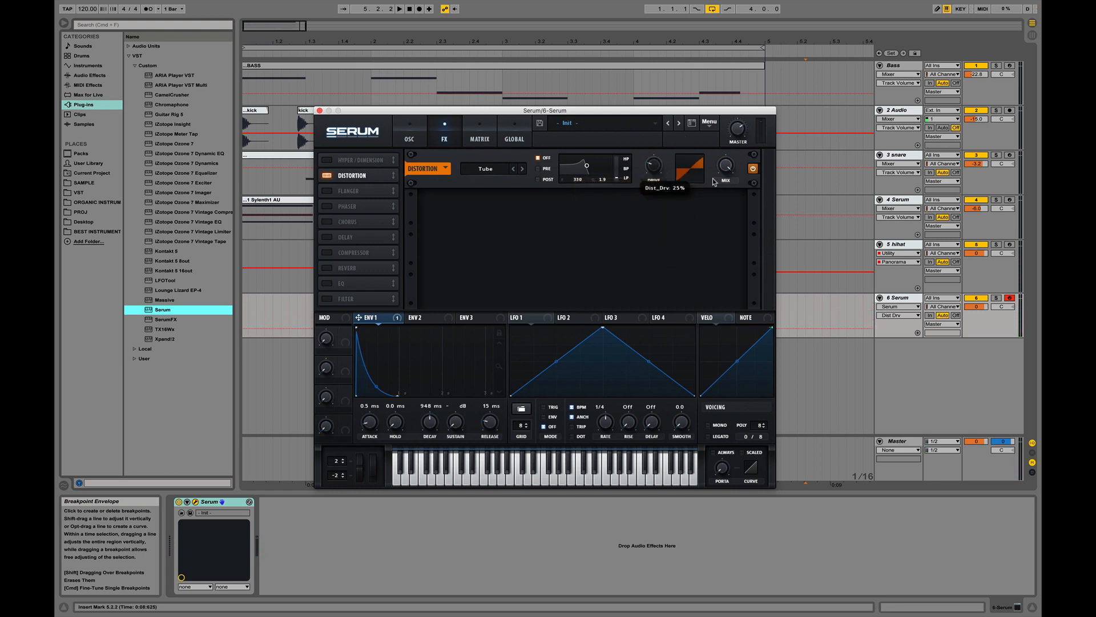
drag(726, 166, 728, 256)
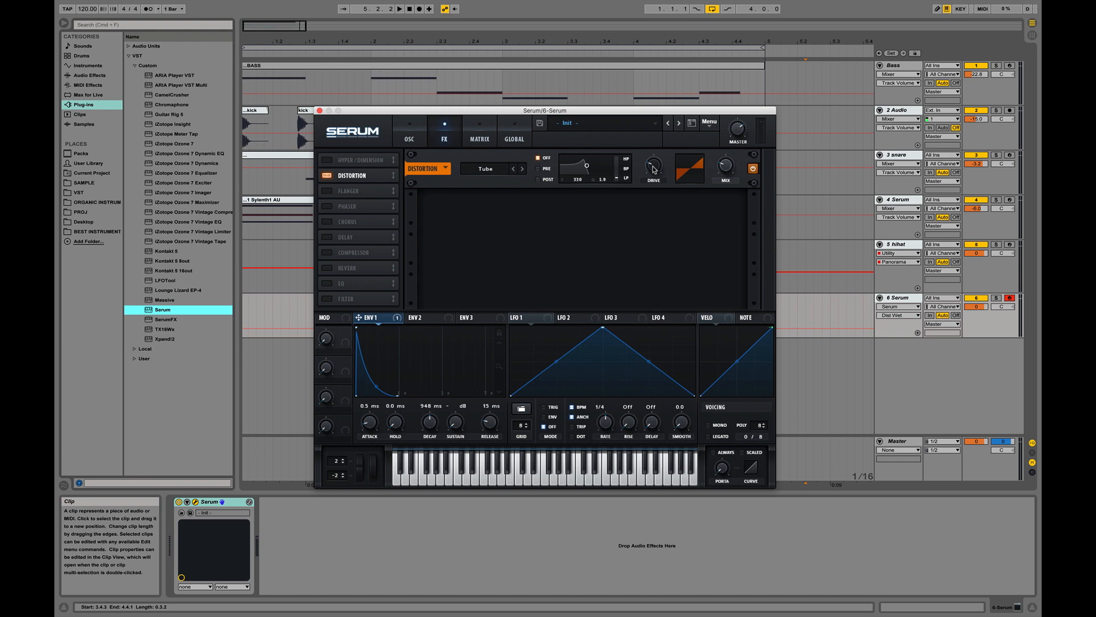
drag(654, 170, 656, 137)
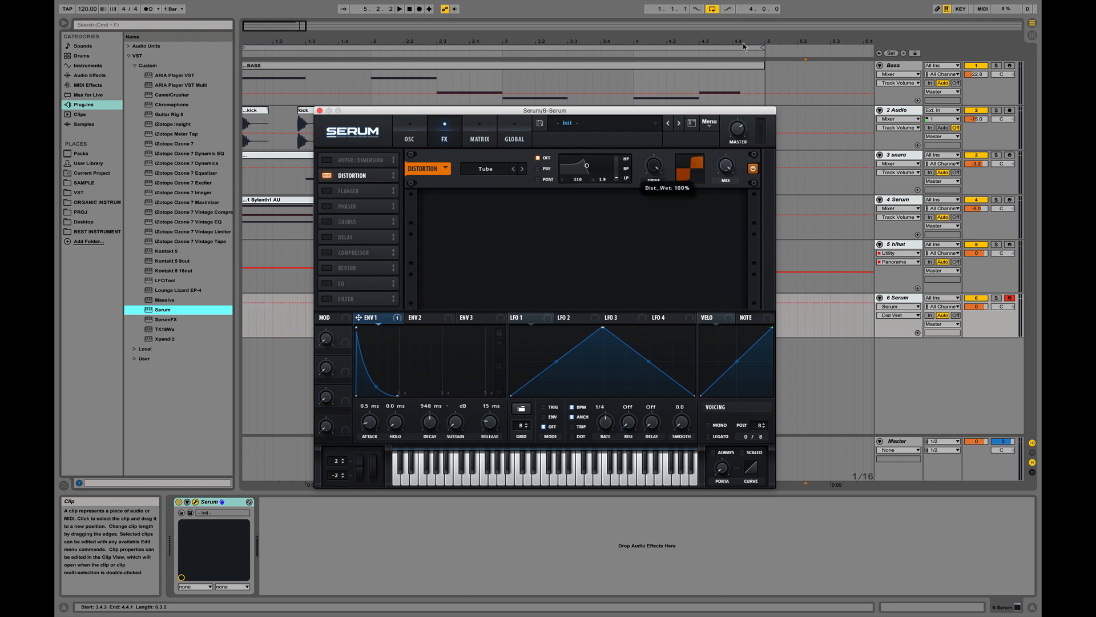
key(a)
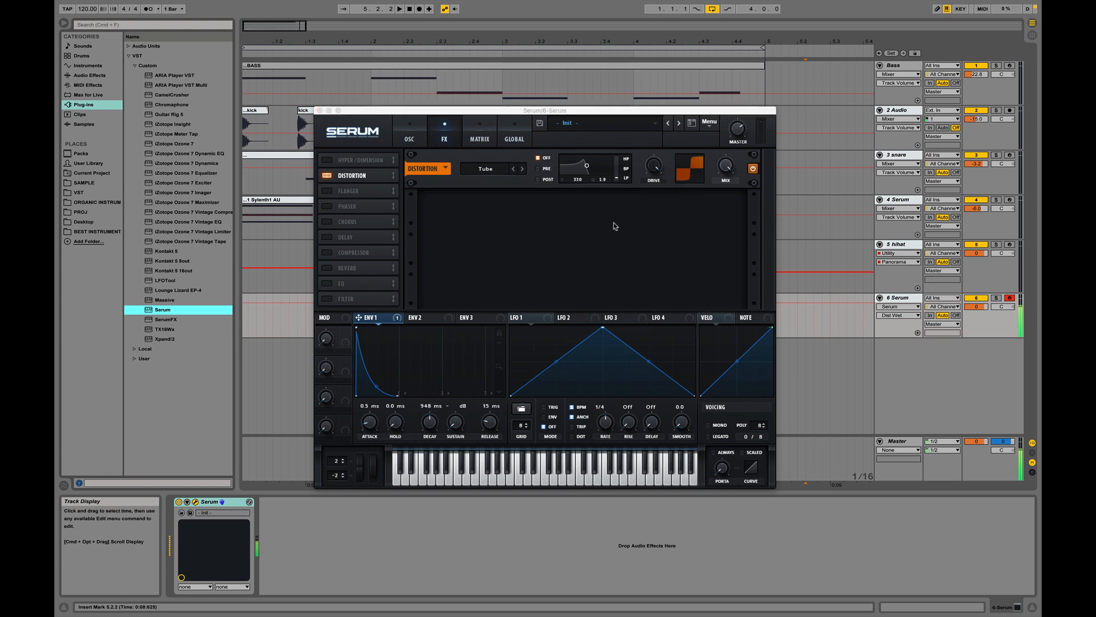
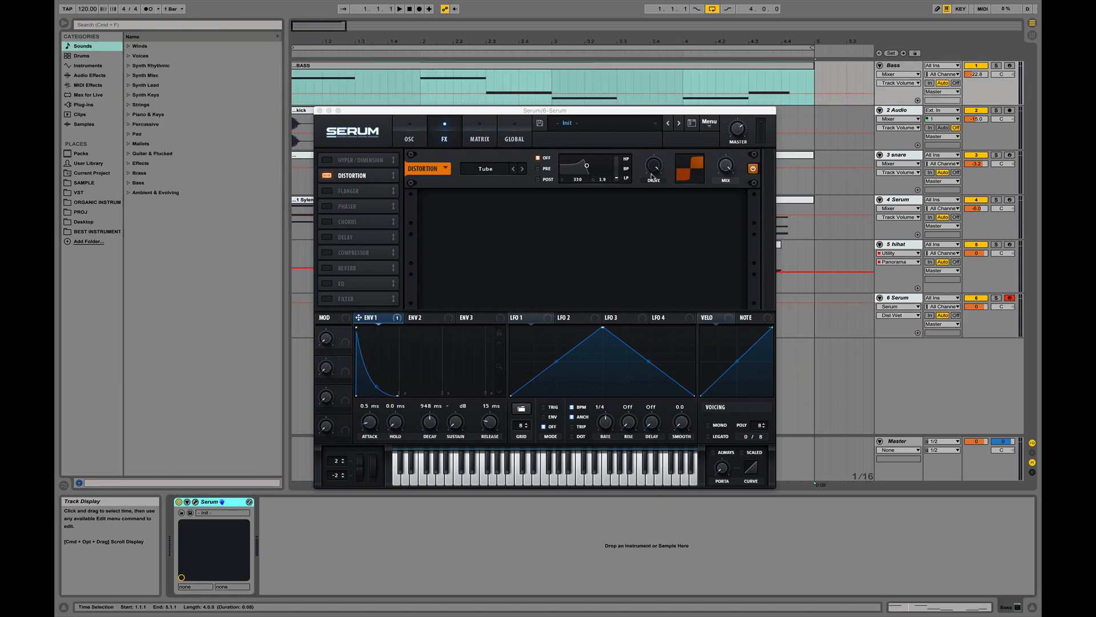
- Reduce the Tube distortion's drive to about 28% and adjust its mix
drag(654, 173, 657, 224)
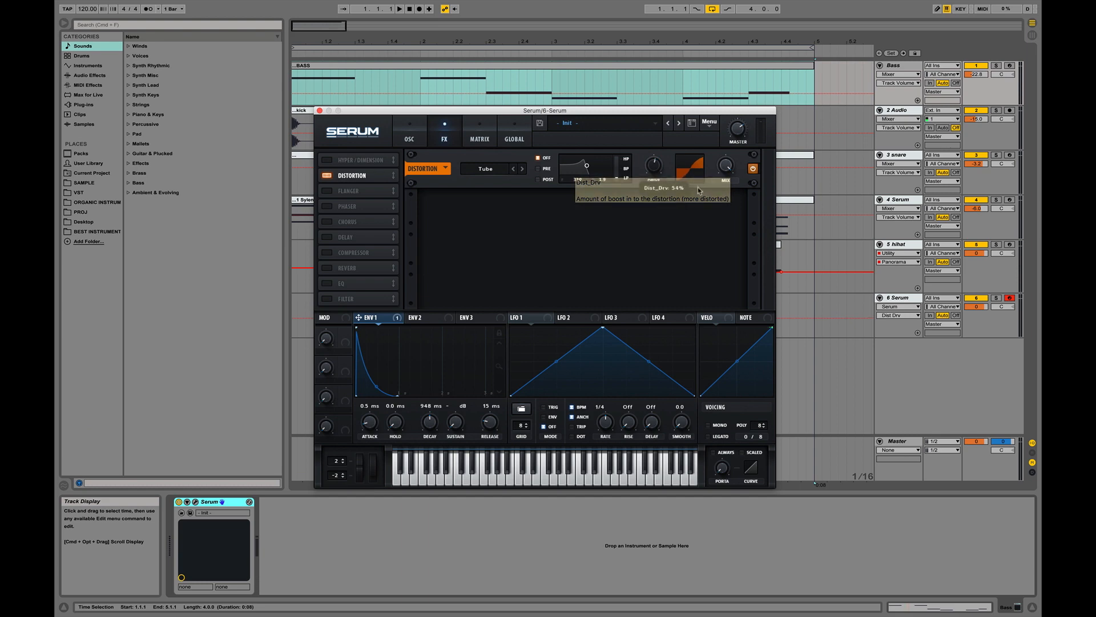
mouse_move(718, 175)
mouse_down()
mouse_move(716, 242)
mouse_move(724, 170)
mouse_up()
drag(654, 167, 666, 150)
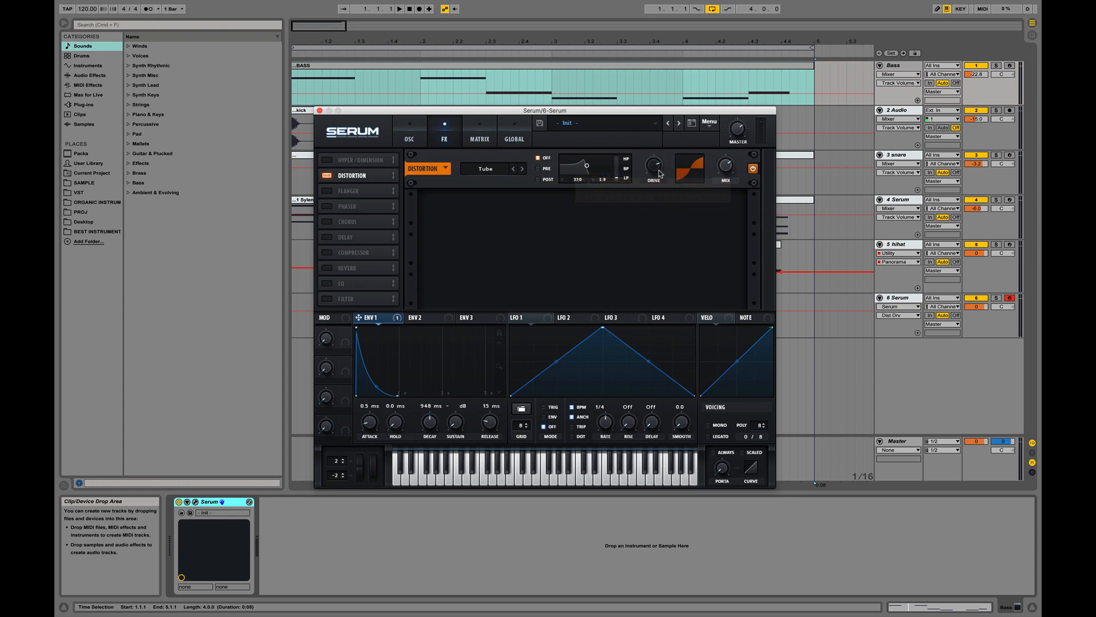
drag(652, 165, 655, 221)
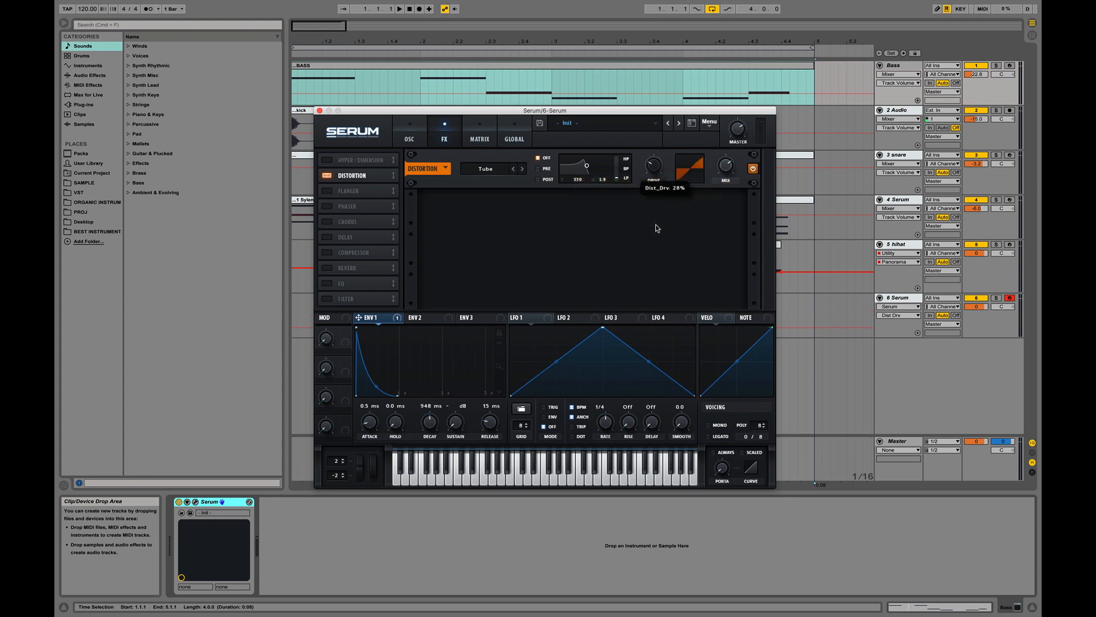
drag(726, 167, 723, 216)
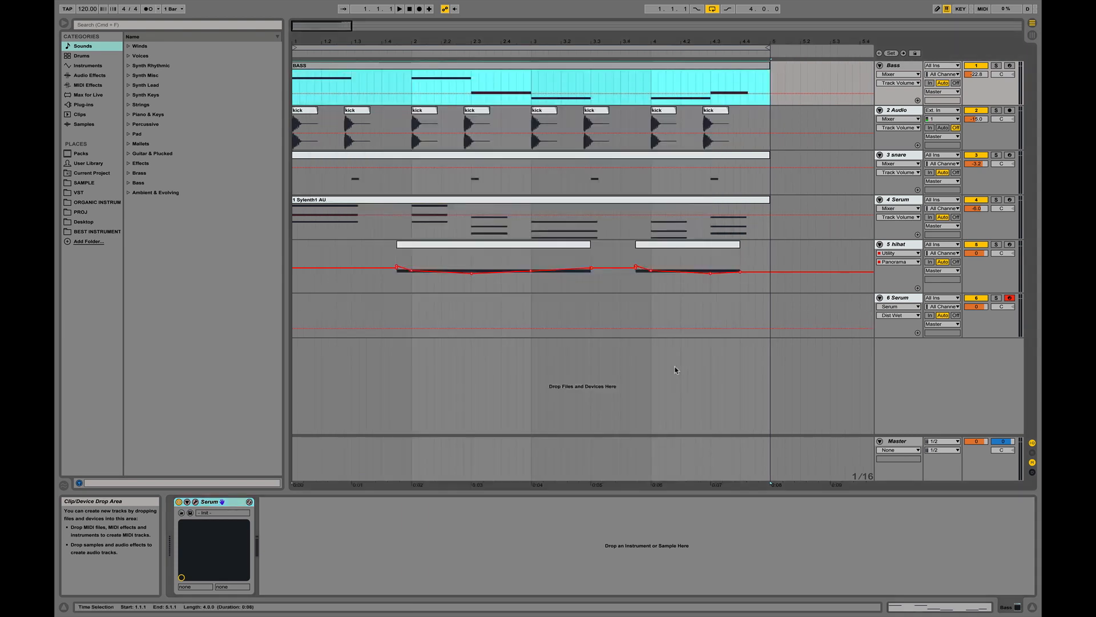
- Import pluck.mid from the free download folder onto the new Serum track at the start of the arrangement
key(ctrl+Right)
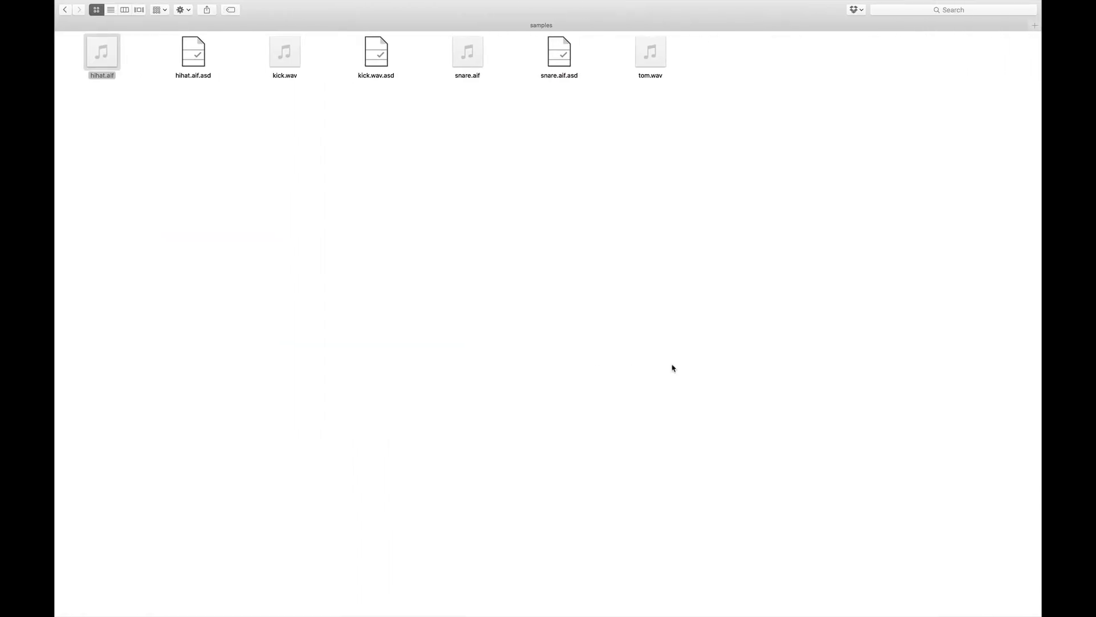
key(super+Up)
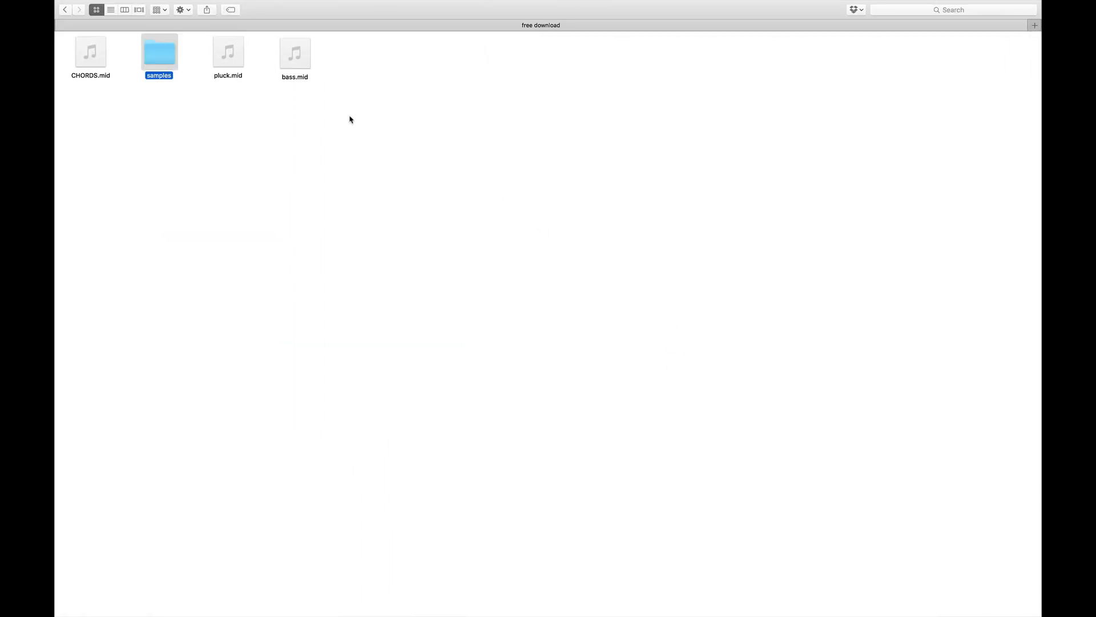
drag(234, 61, 294, 311)
key(ctrl+Left)
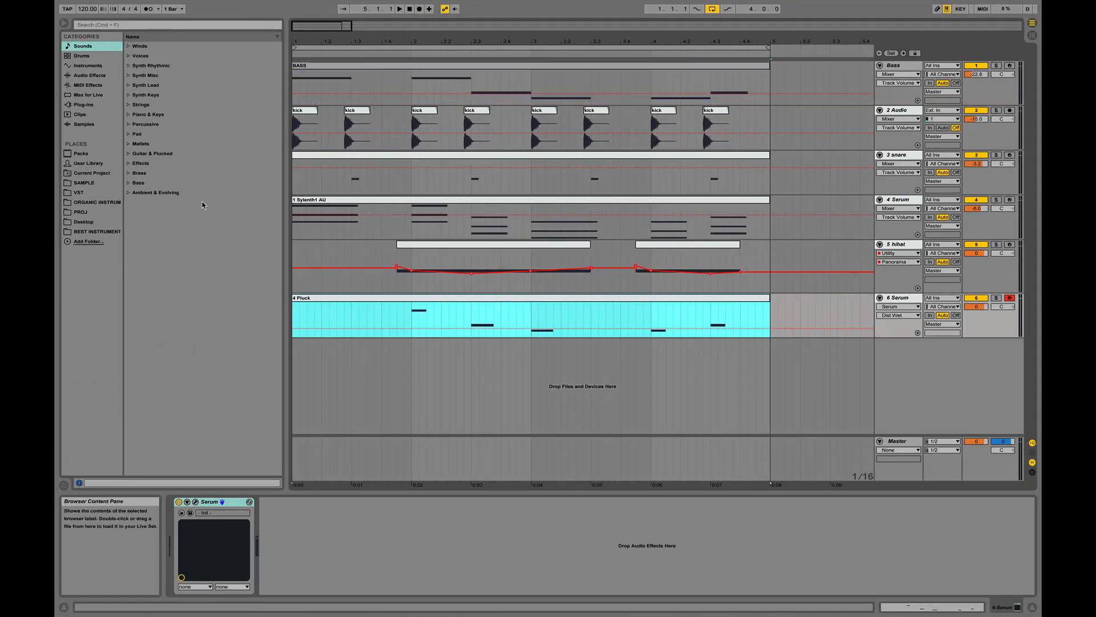
- Set the new Serum track's volume to -8 dB and play the beat with the pluck clip
click(970, 306)
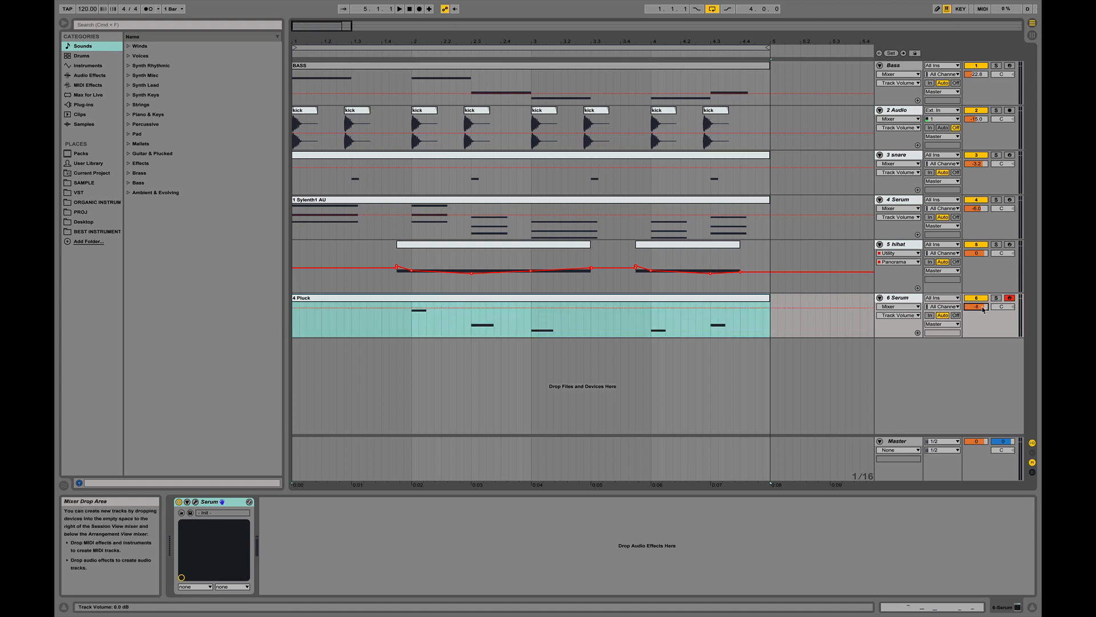
key(Return)
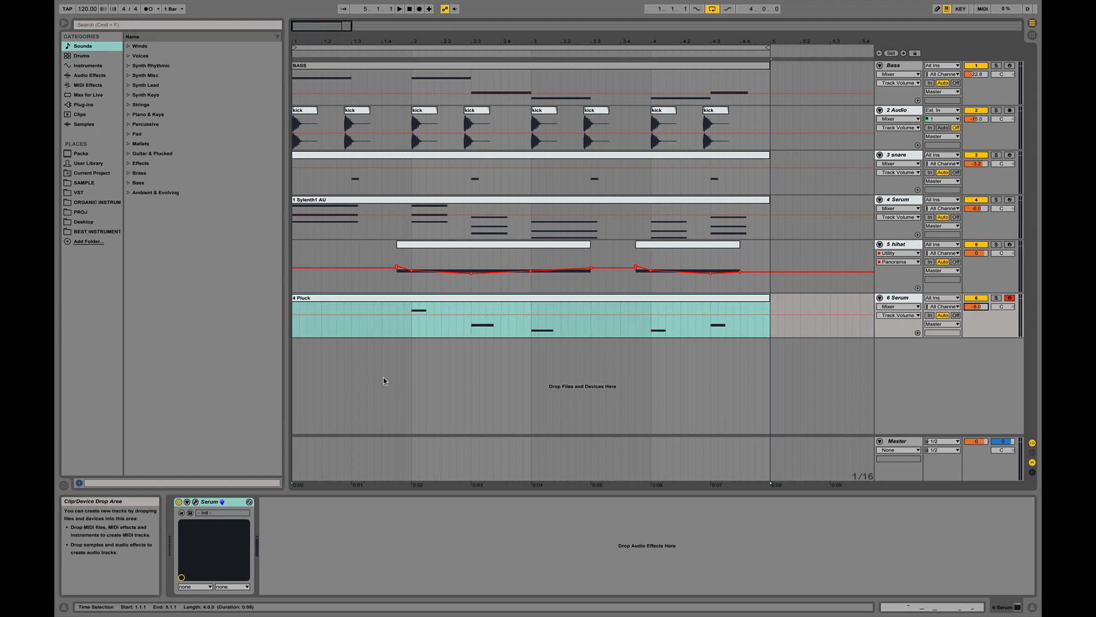
key(space)
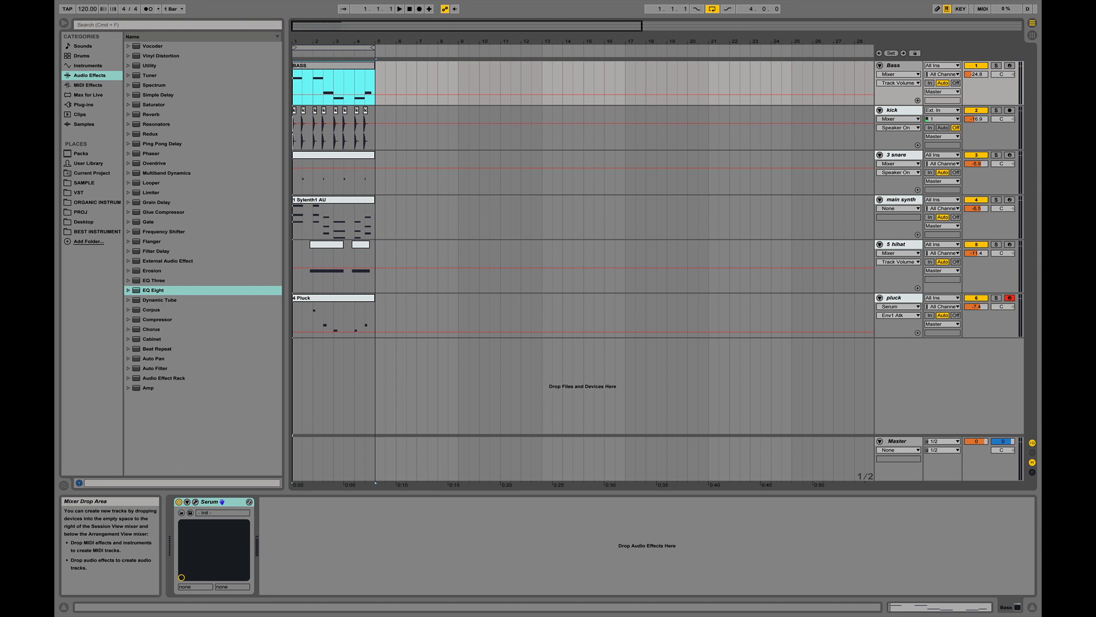
- Insert a new audio track below the pluck track
right_click(886, 371)
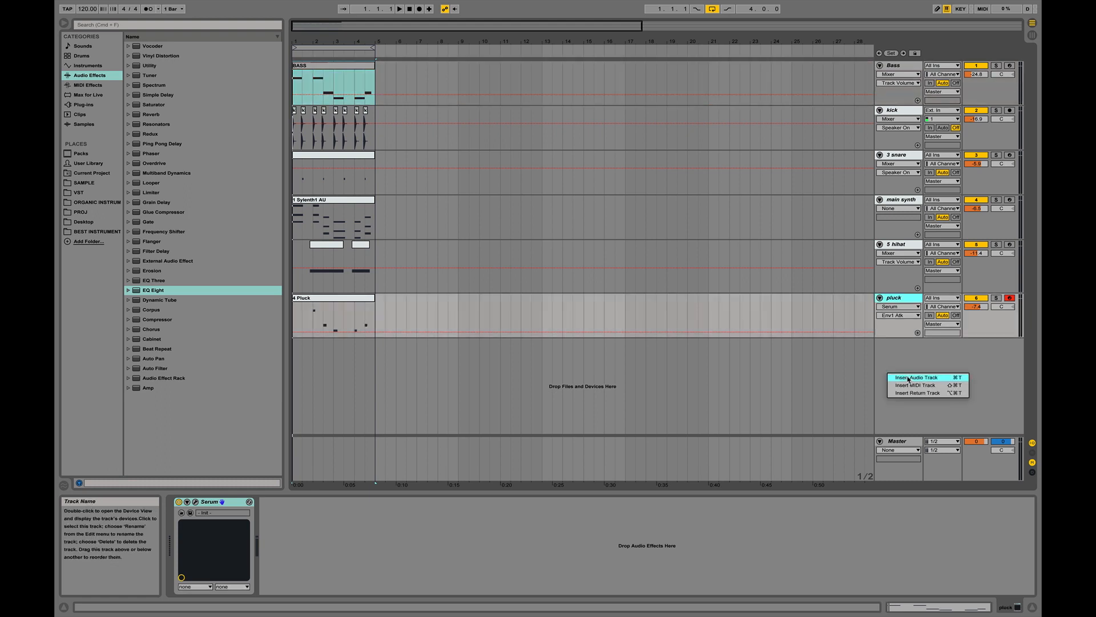
click(909, 376)
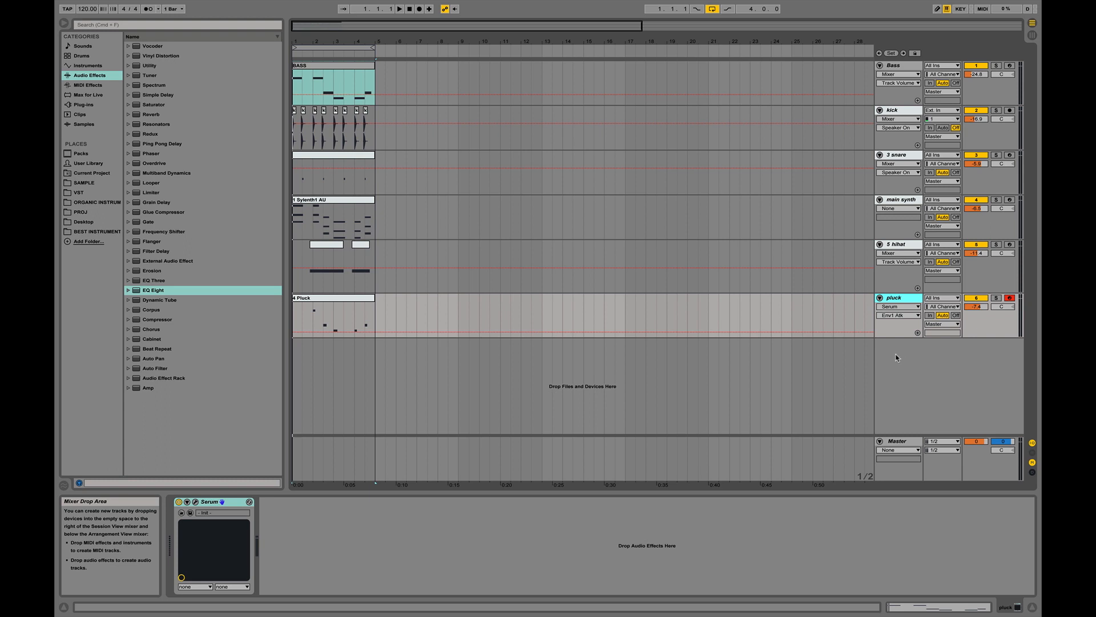
right_click(896, 358)
click(904, 362)
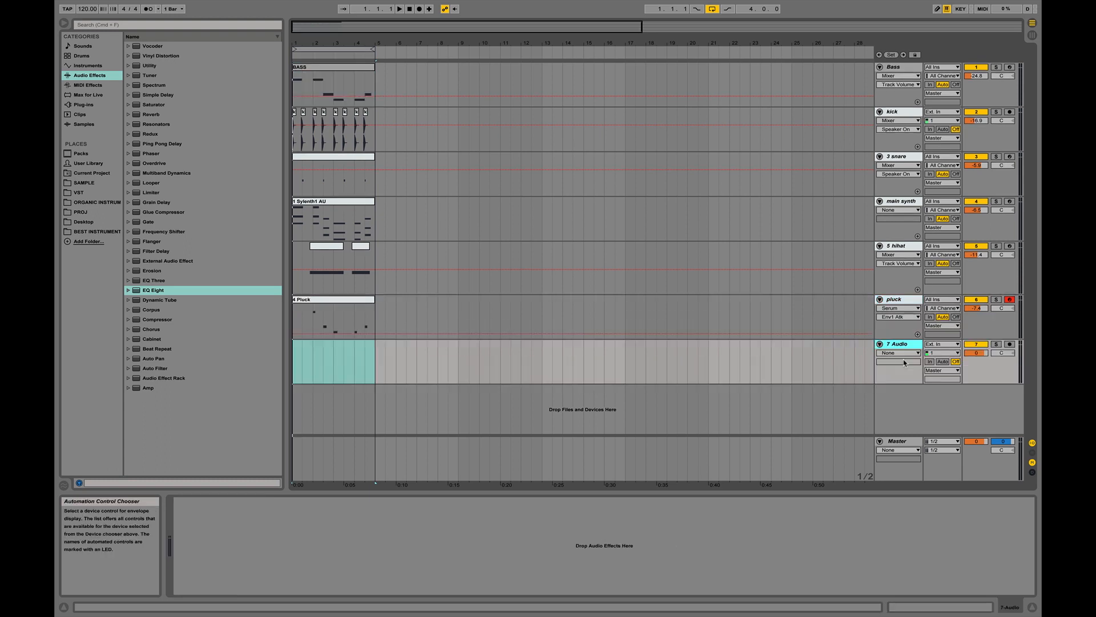
- Import tom.wav from the samples folder onto the new audio track at 4.3.1
key(ctrl+Right)
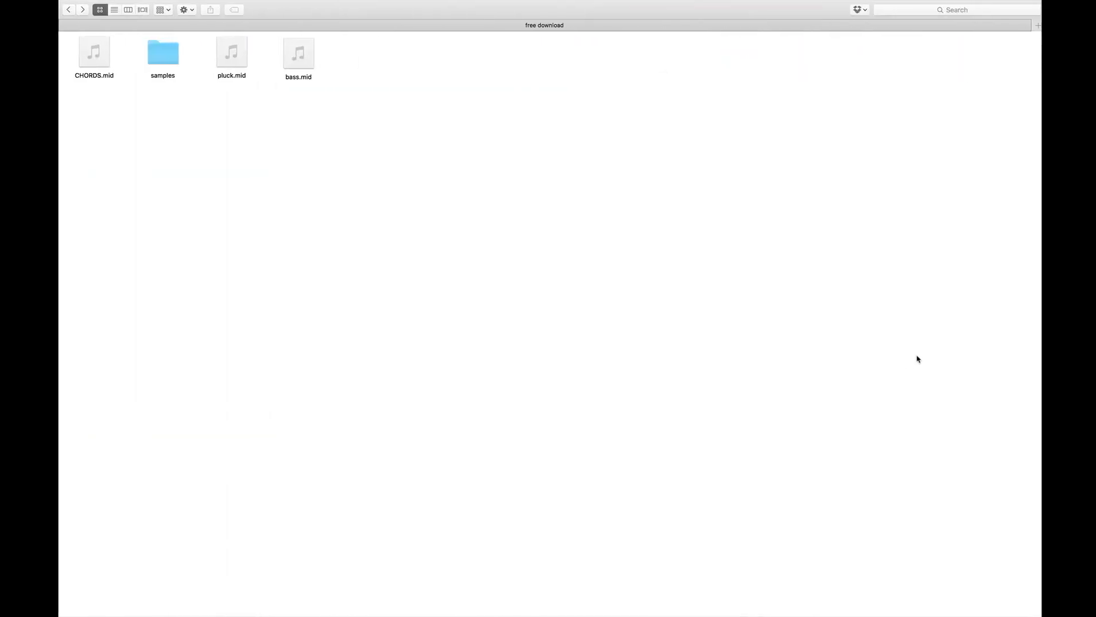
double_click(159, 54)
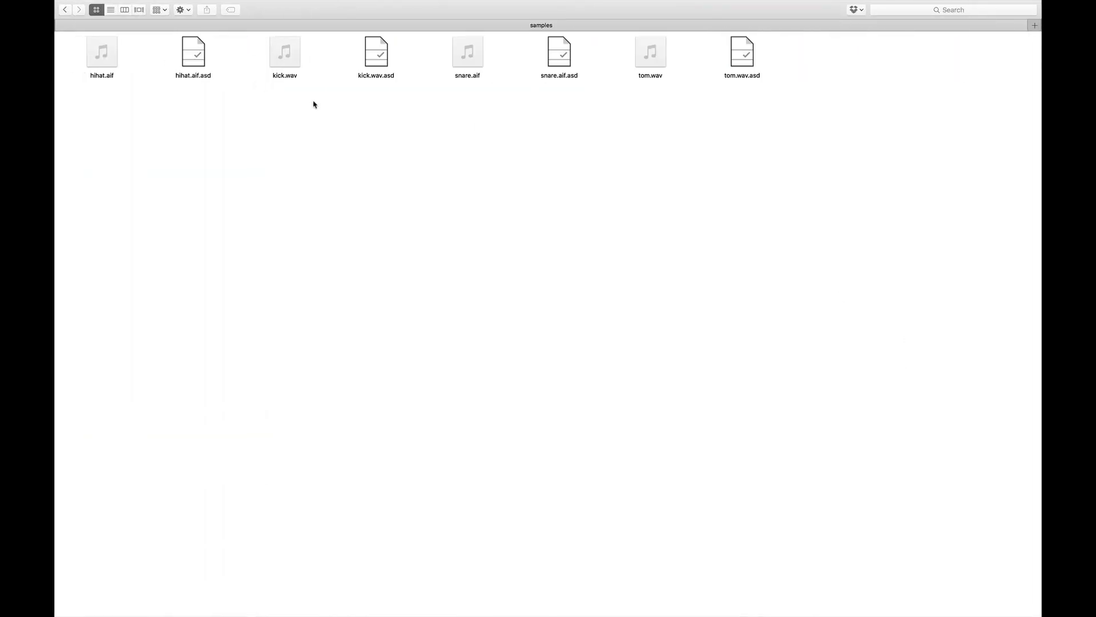
drag(662, 64, 359, 357)
key(ctrl+Left)
- Move the tom clip to 4.3.4 and place a copy of it at 4.4.3
drag(359, 51, 554, 41)
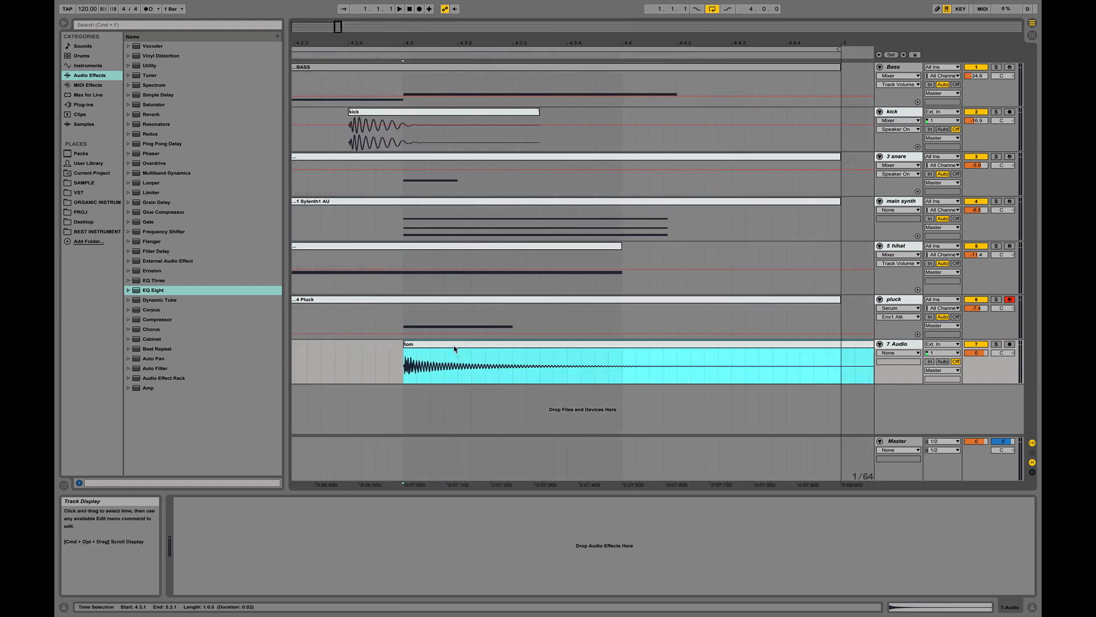
drag(477, 344, 622, 362)
mouse_move(638, 37)
mouse_down()
mouse_move(638, 5)
mouse_move(638, 39)
mouse_up()
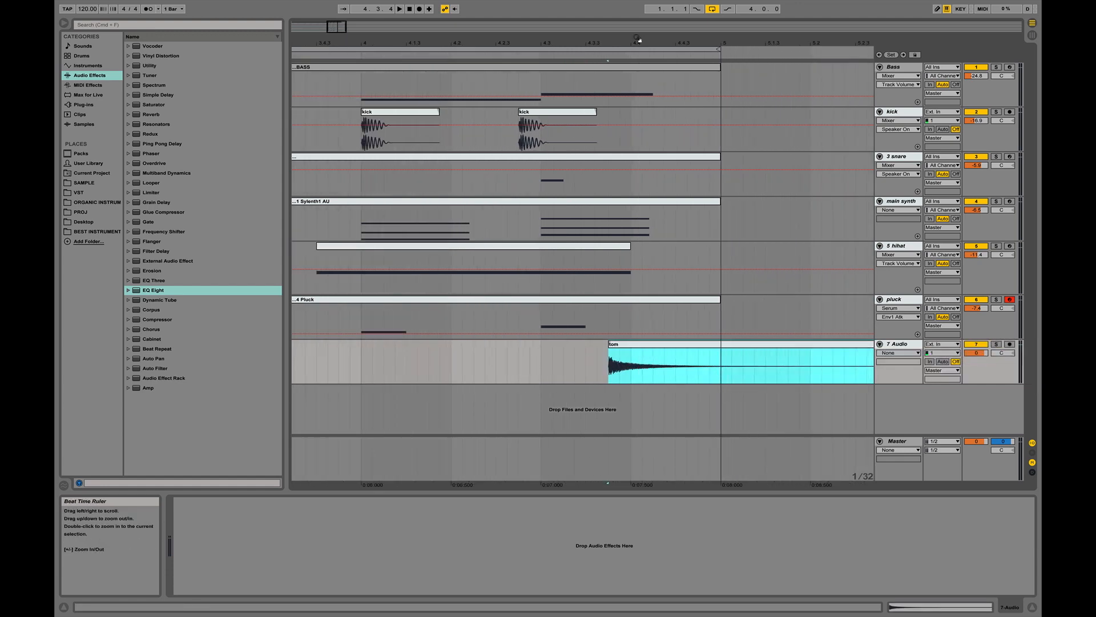
click(635, 378)
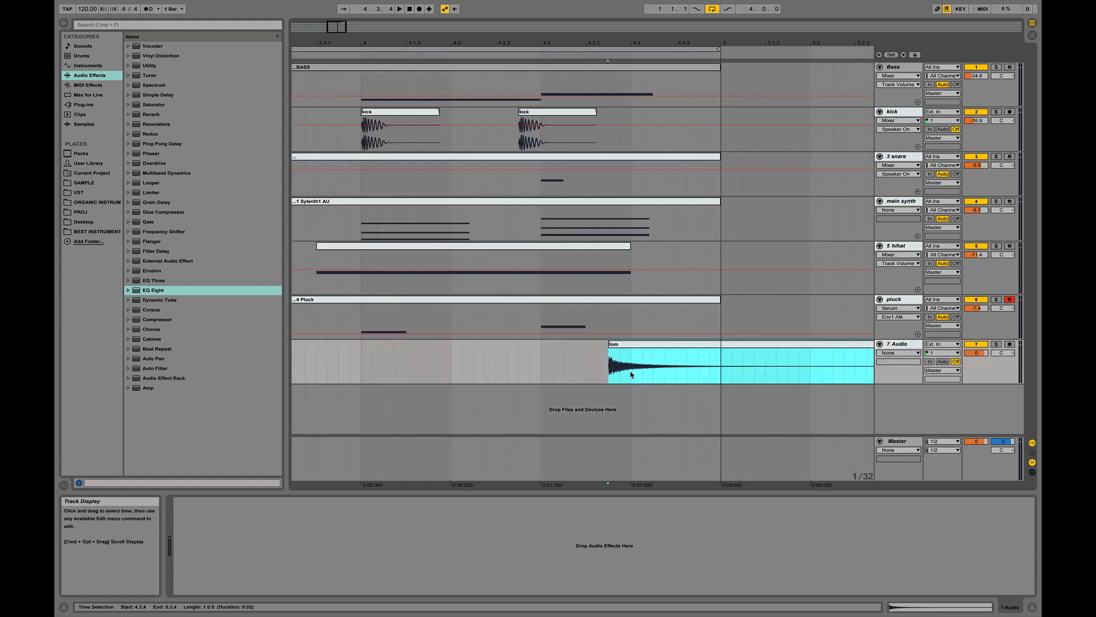
click(630, 345)
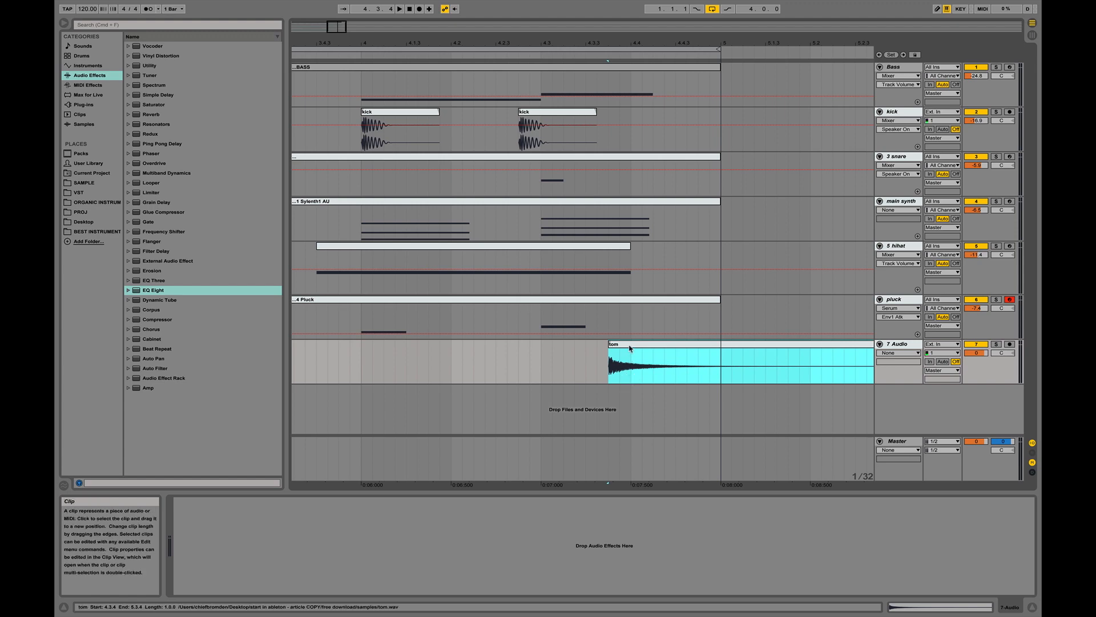
drag(630, 347, 704, 349)
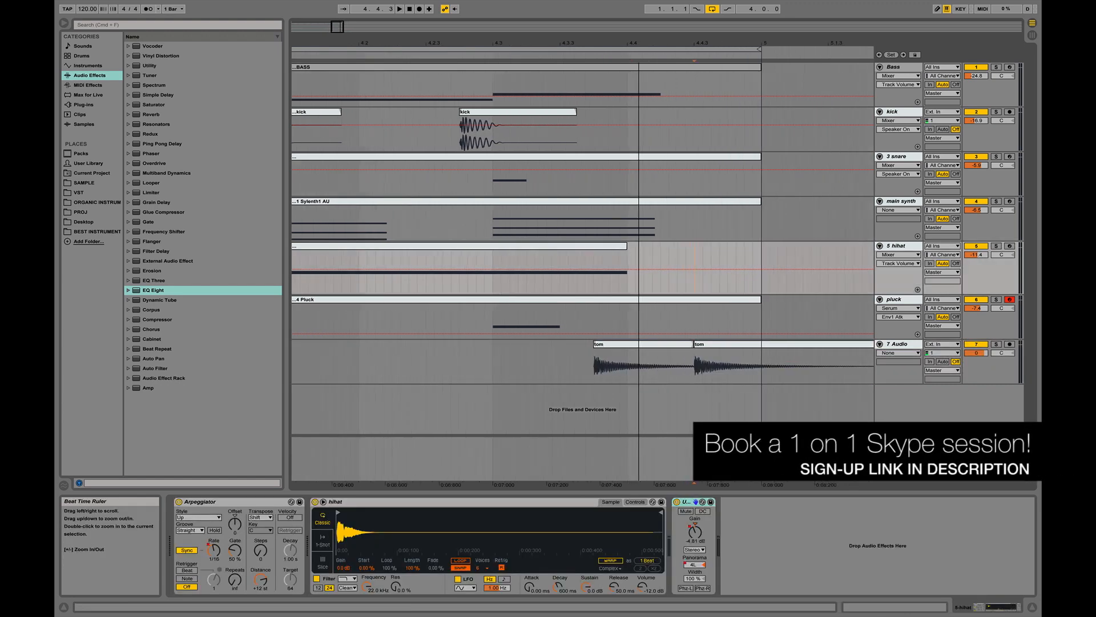
- Lower the tom track's volume to about -9.9 dB and play the beat from bar 4
drag(638, 43, 608, 64)
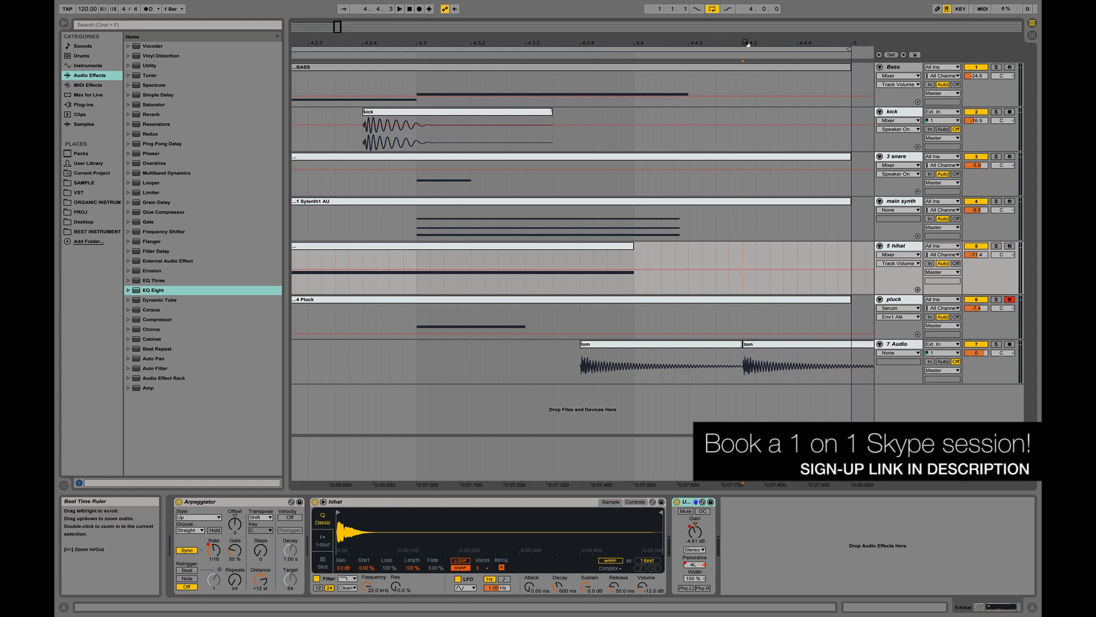
drag(747, 44, 748, 23)
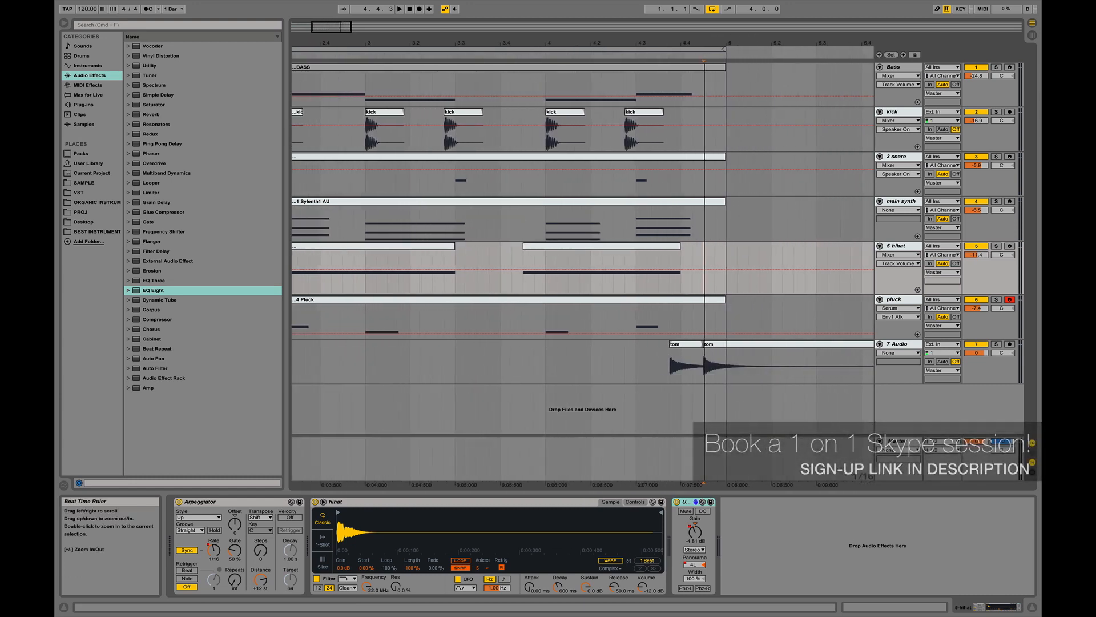
mouse_move(979, 353)
mouse_down()
mouse_move(979, 369)
mouse_move(984, 352)
mouse_up()
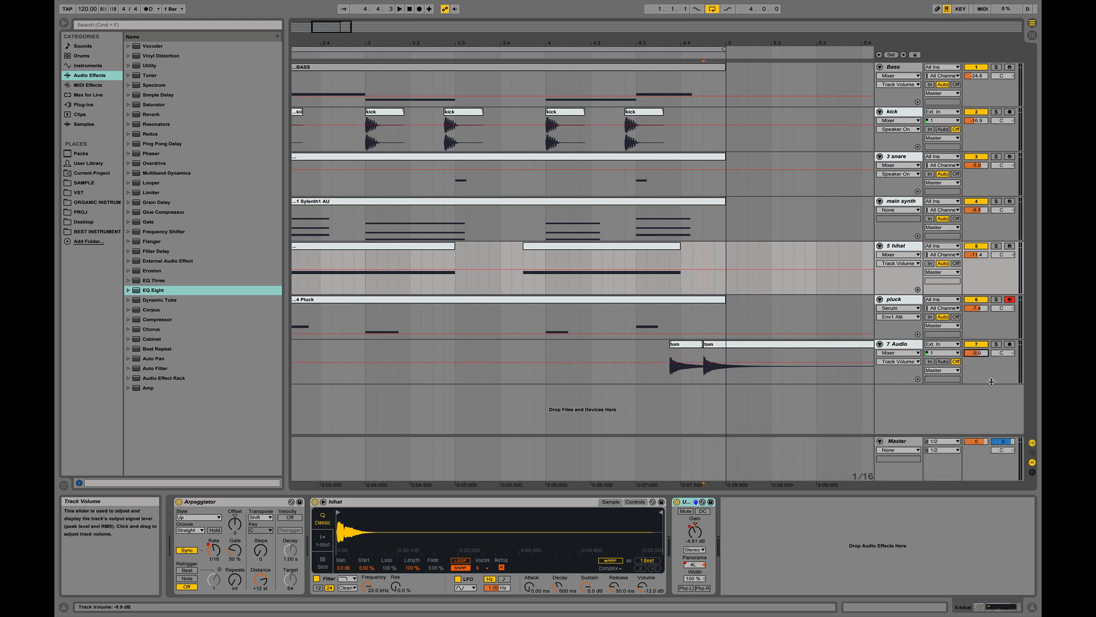
click(545, 317)
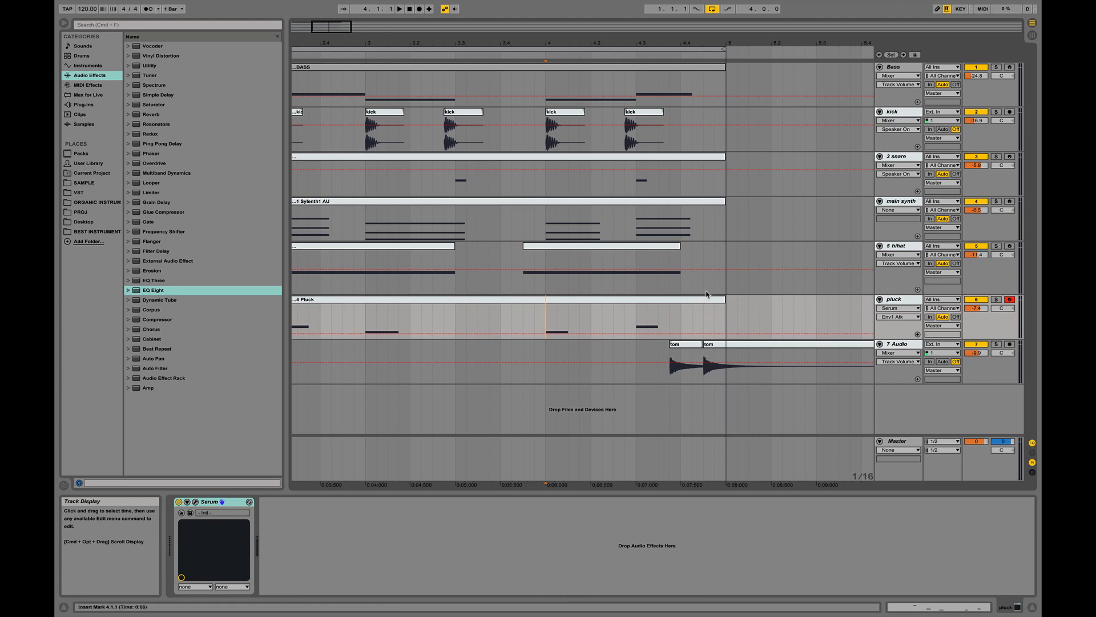
key(space)
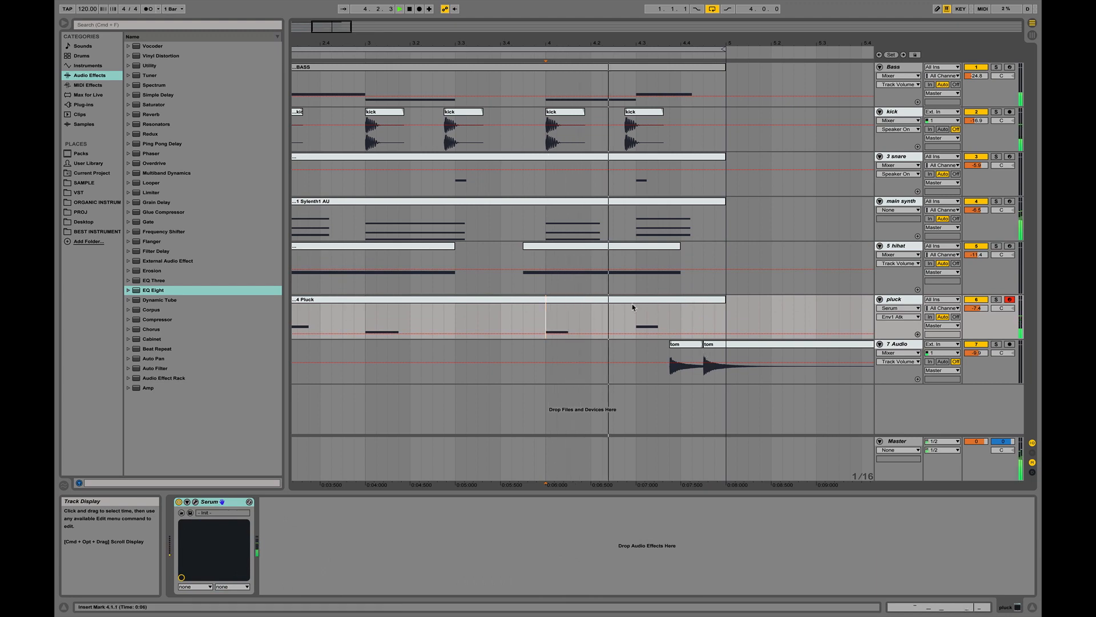
key(space)
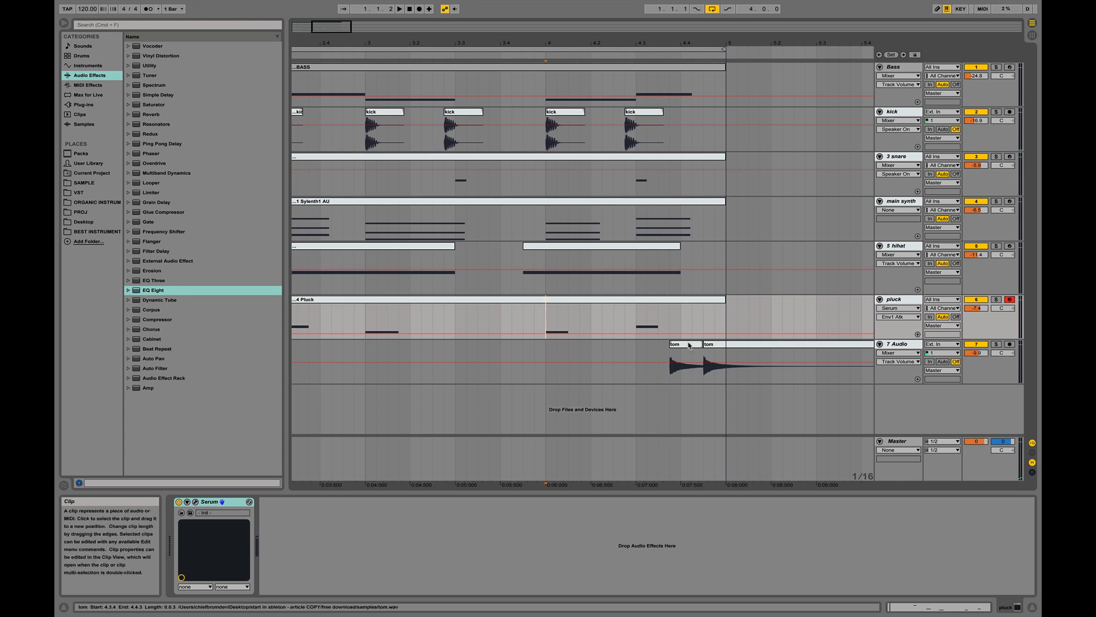
- Transpose the second tom clip to -3 st and place the playback start at bar 4
click(704, 362)
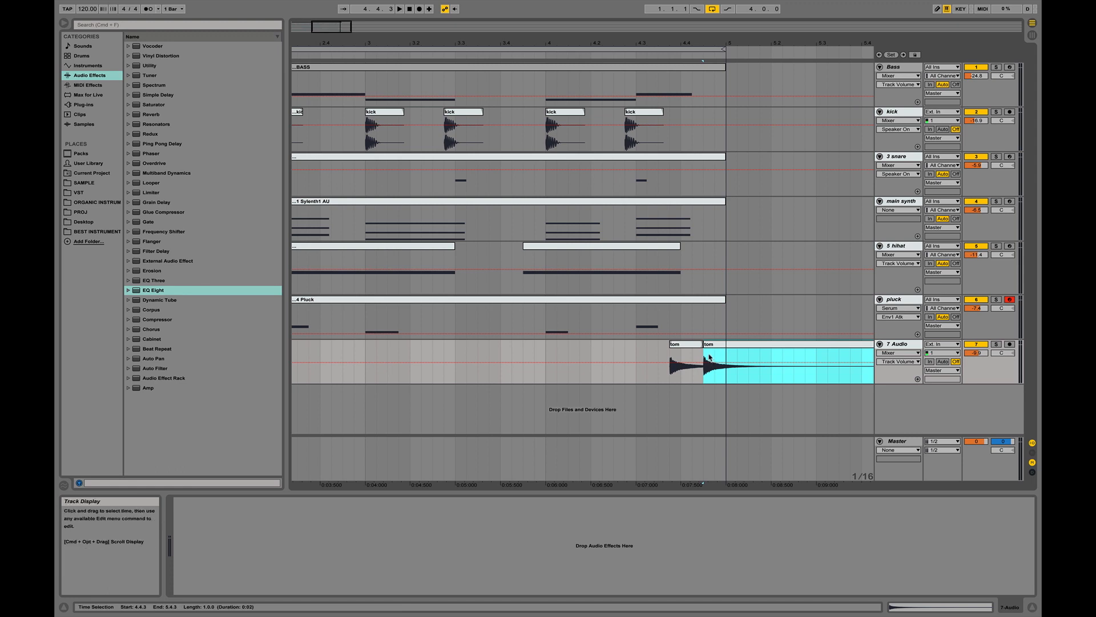
double_click(710, 356)
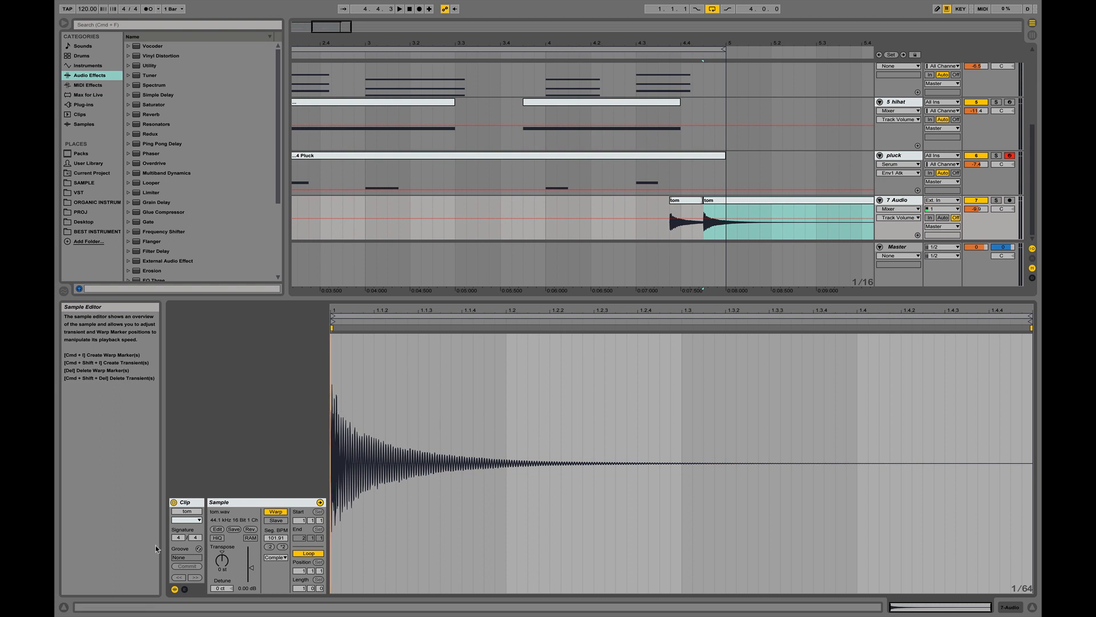
click(225, 563)
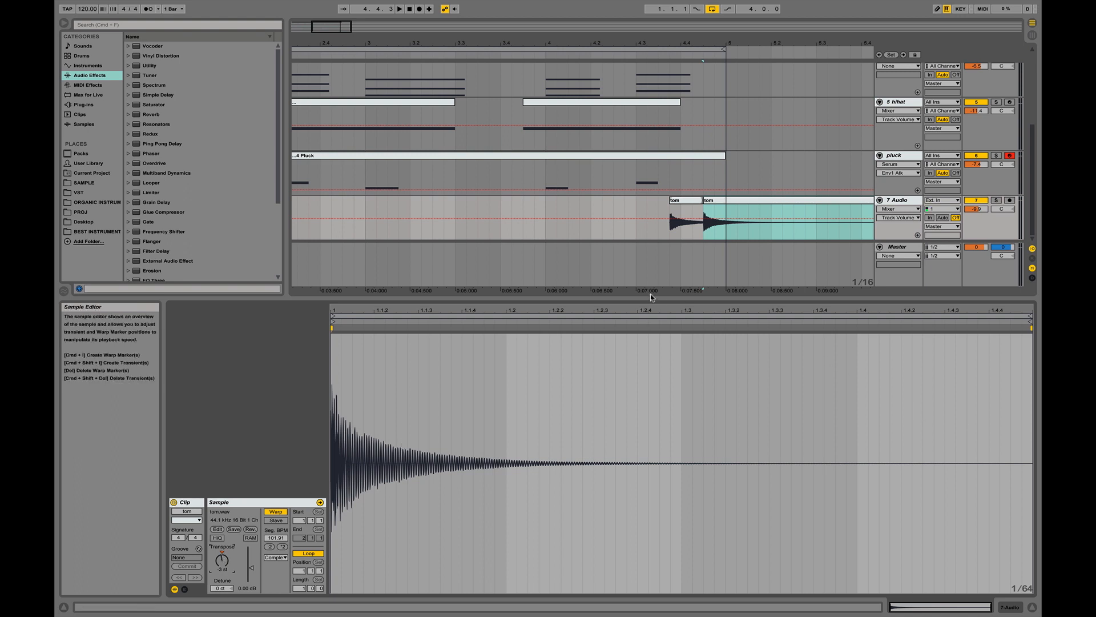
click(546, 206)
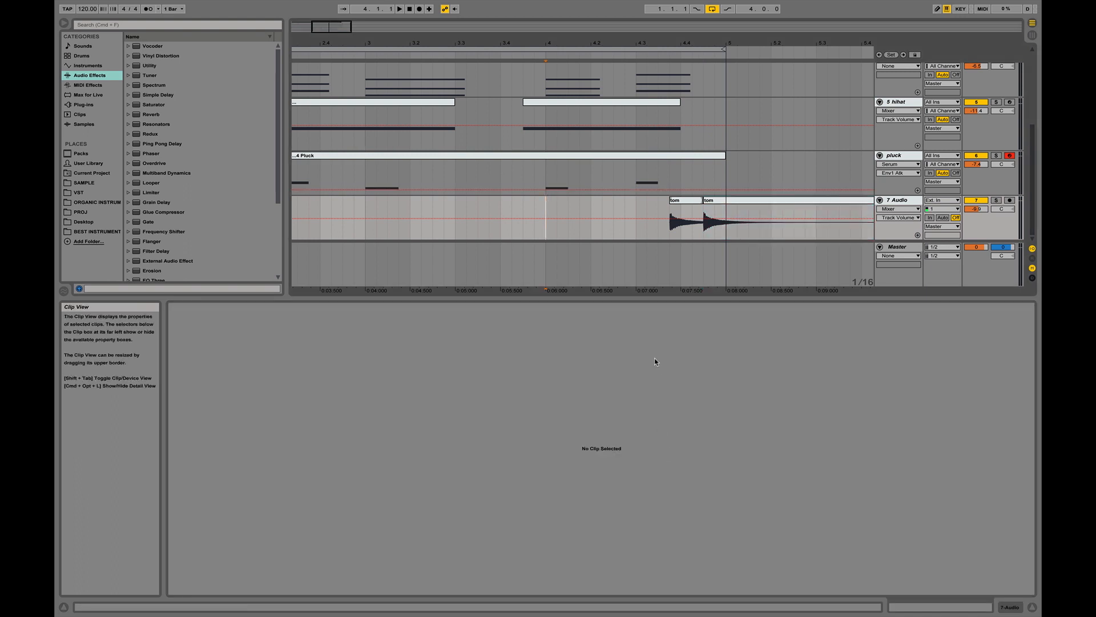
- Play the beat from bar 4 through the tom fill and inspect the second tom clip
key(space)
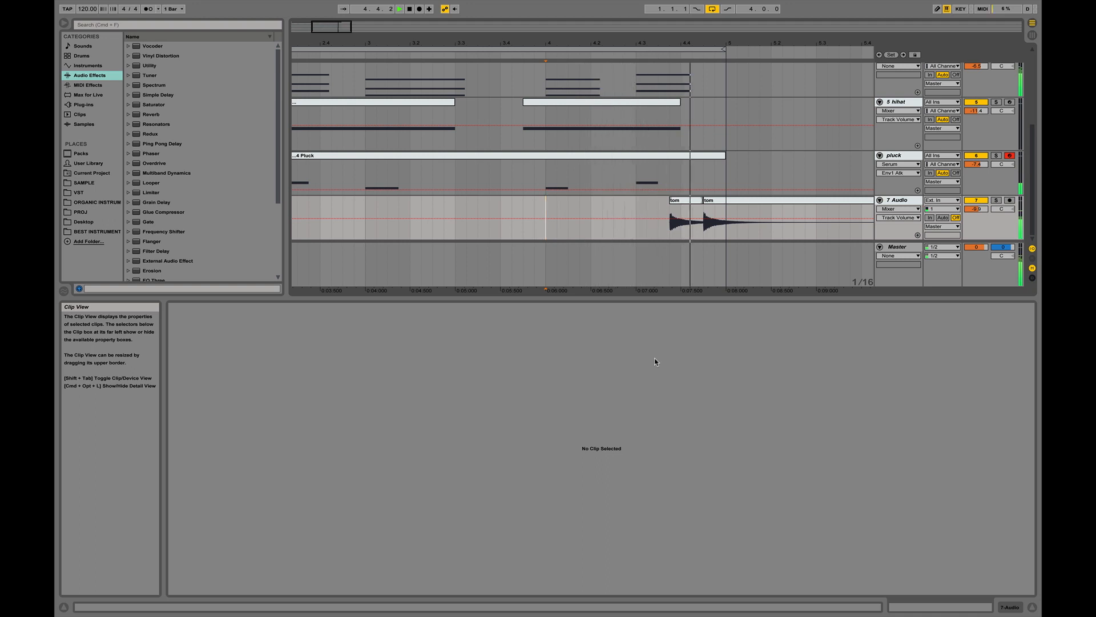
click(686, 215)
click(719, 205)
key(space)
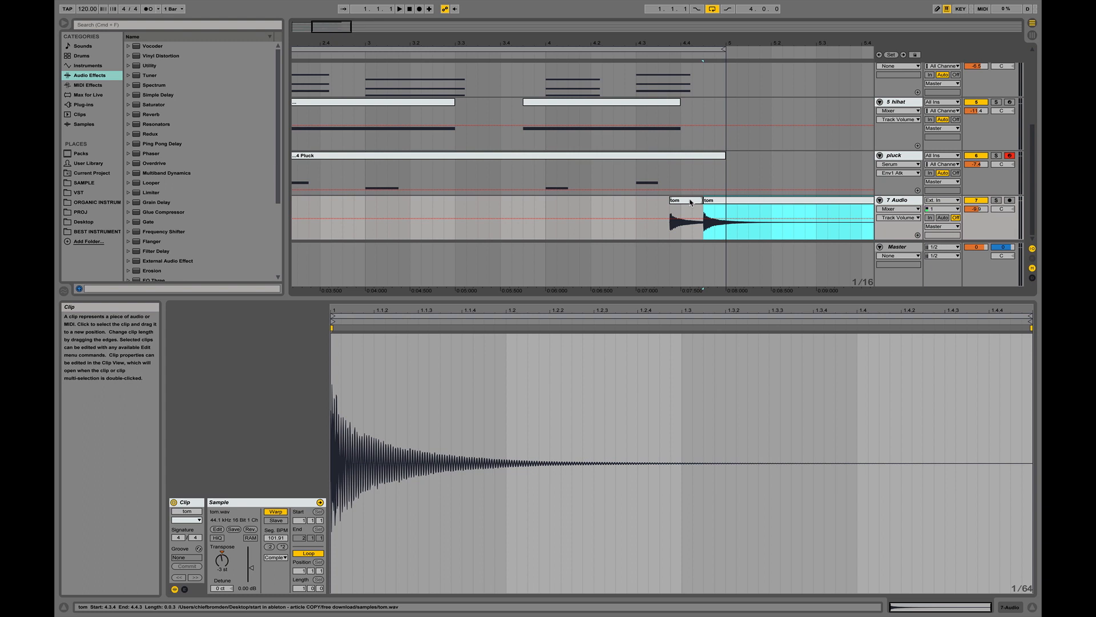
- Lower the tom track's volume to about -16.2 dB and listen to the fill in the mix
key(shift+Tab)
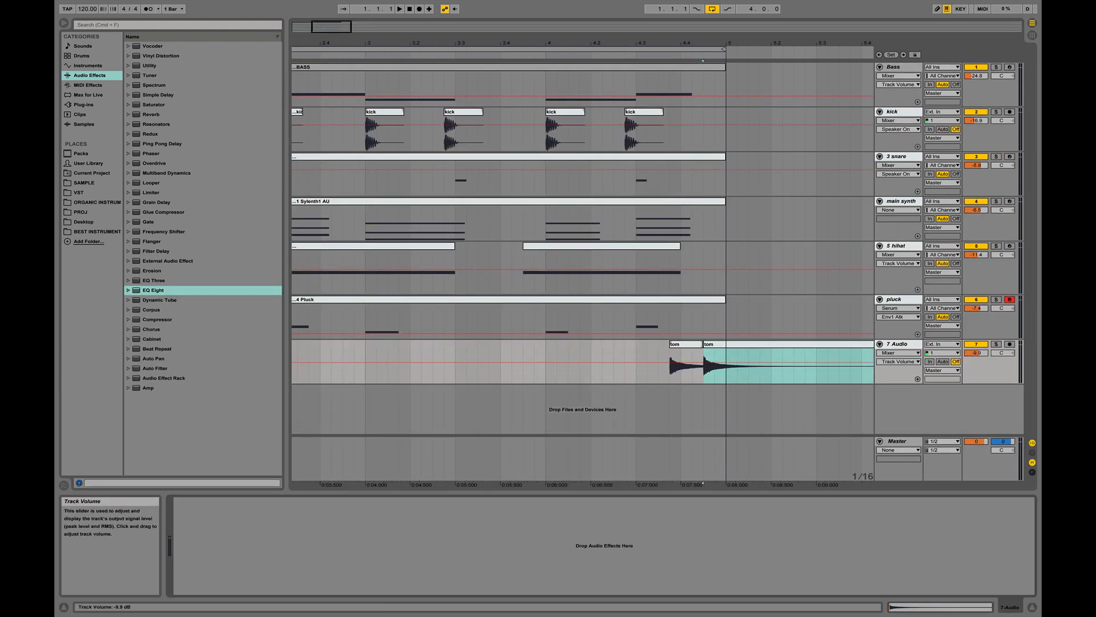
drag(976, 353, 976, 408)
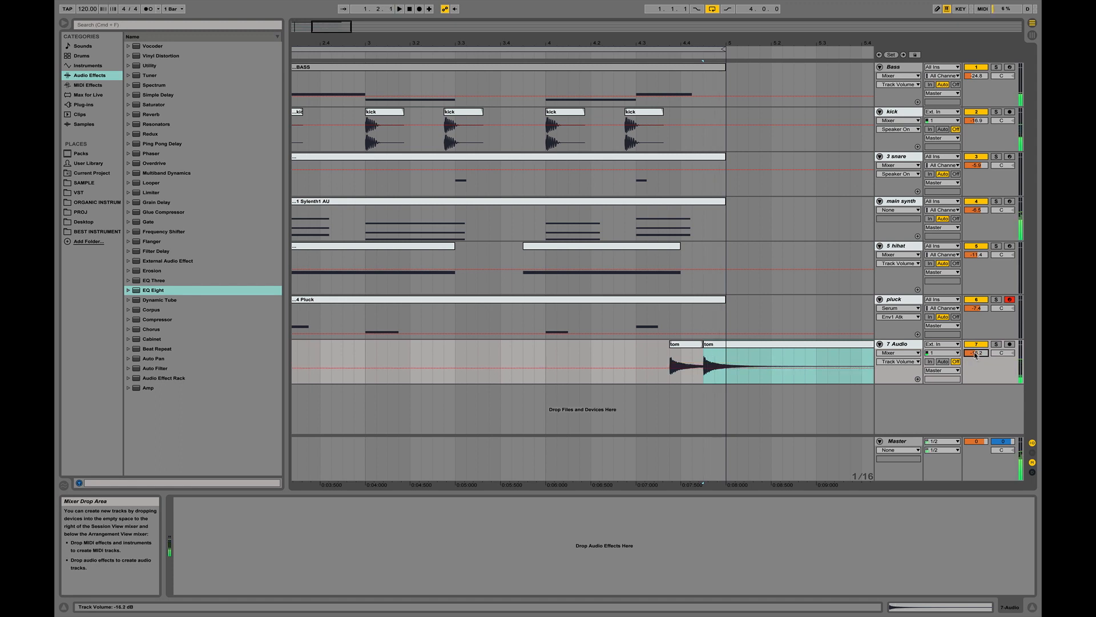
click(607, 328)
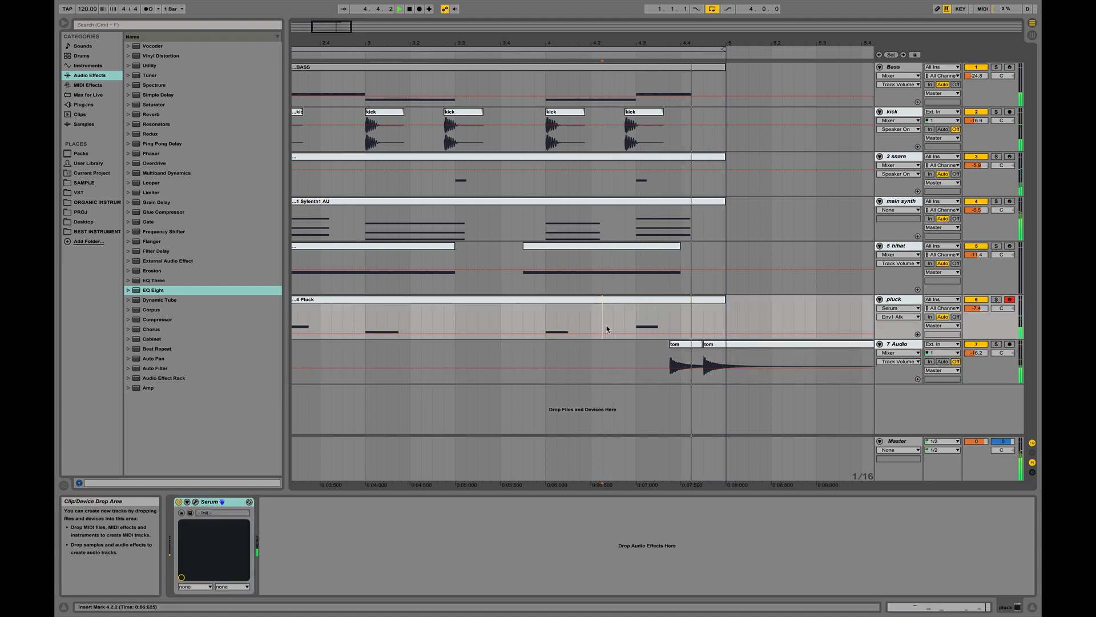
key(space)
key(shift+Tab)
key(shift+Tab)
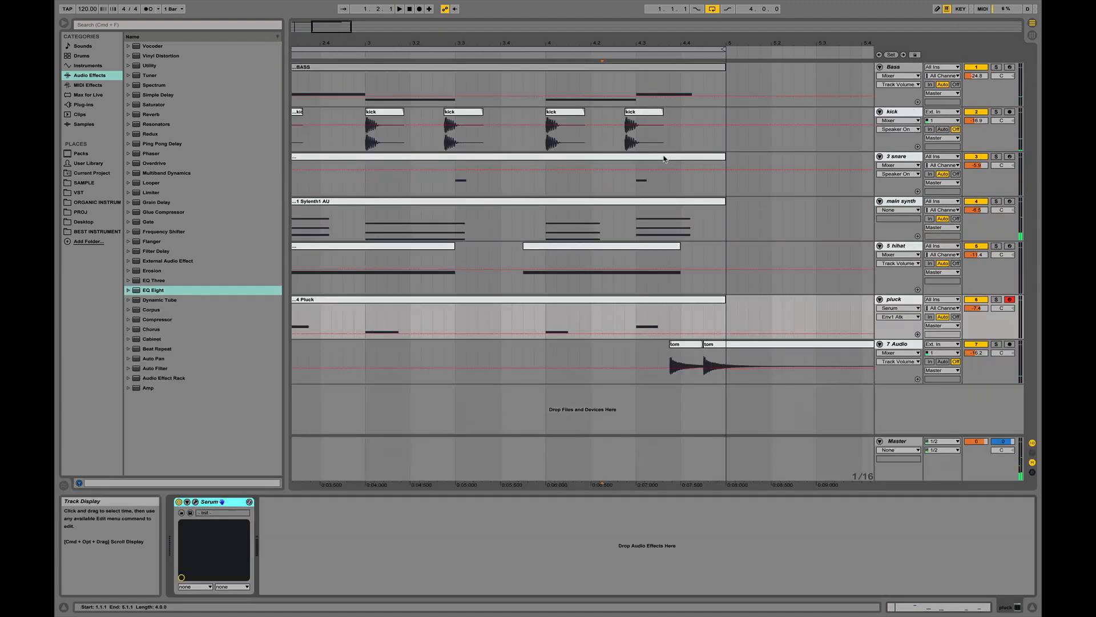
key(Tab)
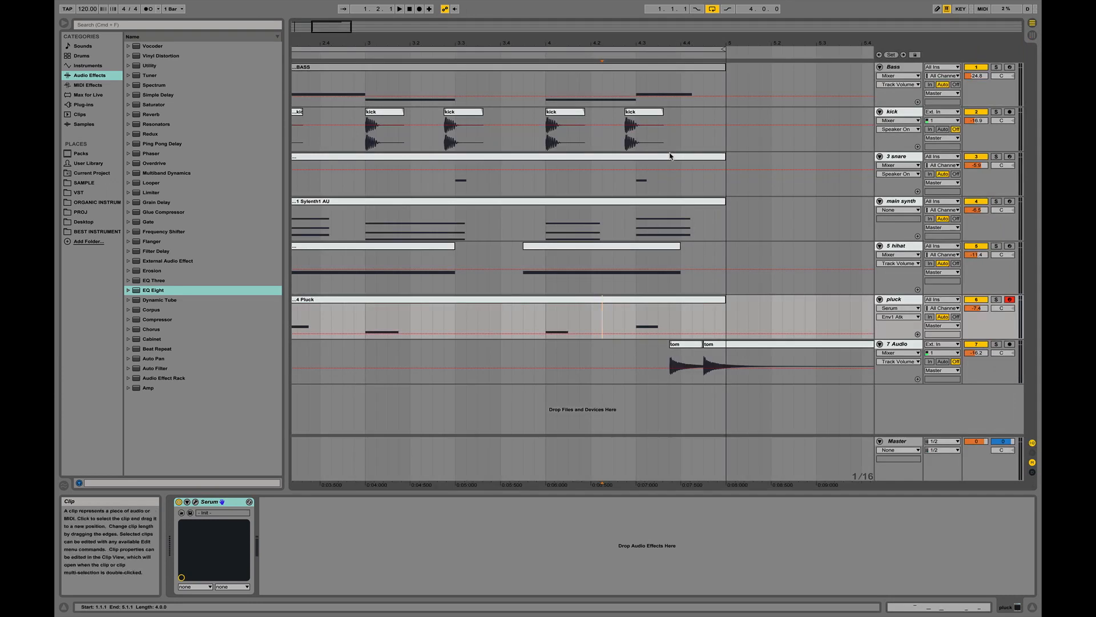
- Select the four-bar loop region across all tracks and play the full beat from 1.1.1
mouse_move(536, 41)
mouse_down()
mouse_move(638, 41)
mouse_move(590, 80)
mouse_up()
click(389, 51)
click(389, 50)
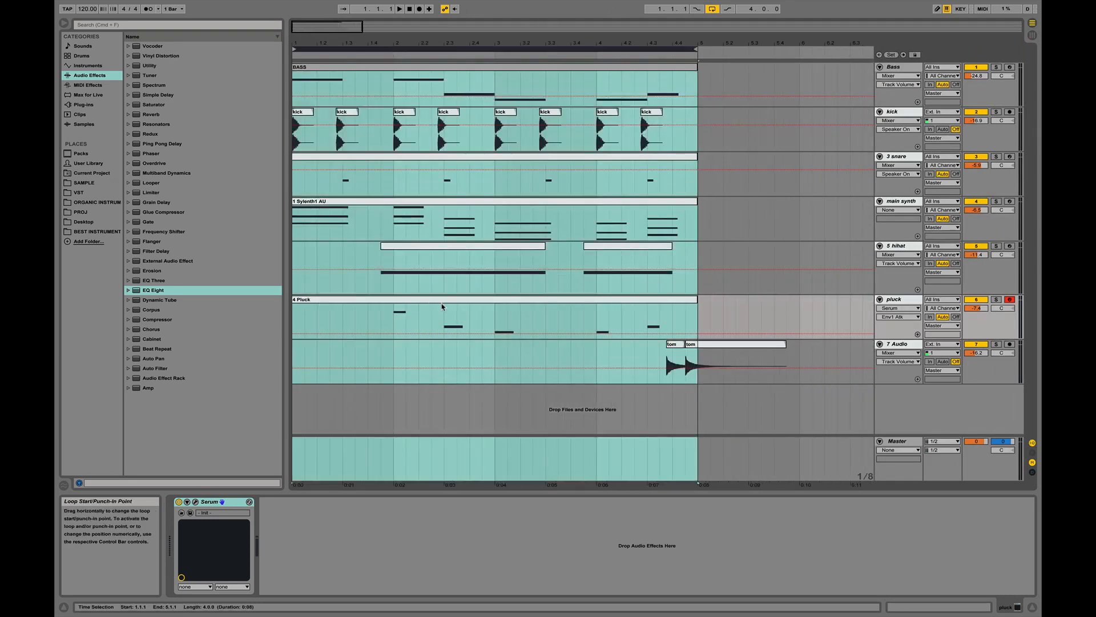
key(space)
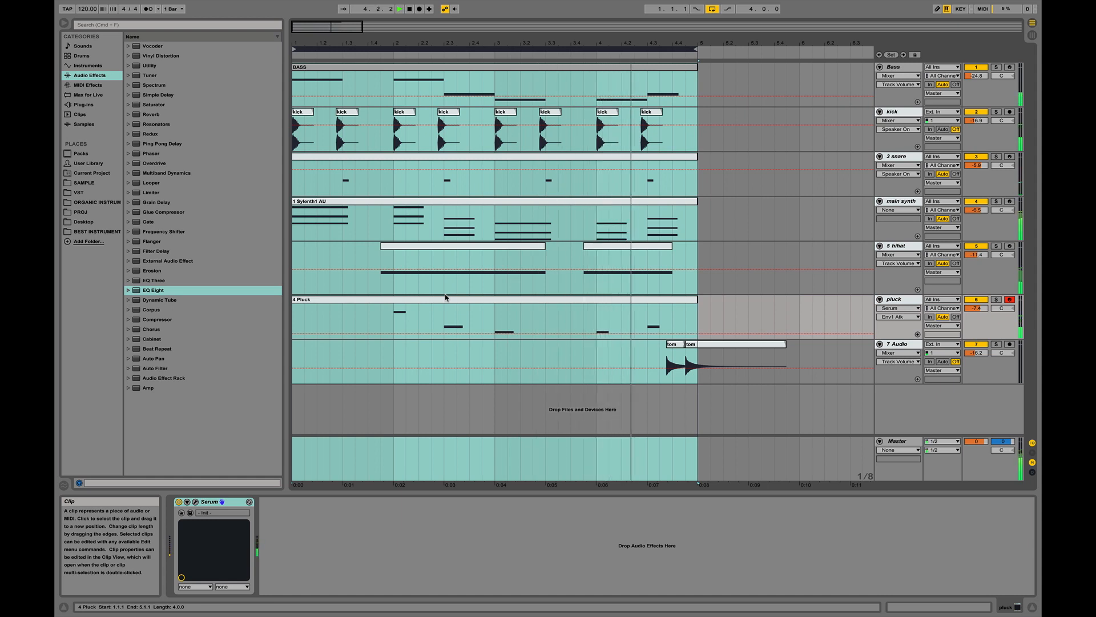
key(space)
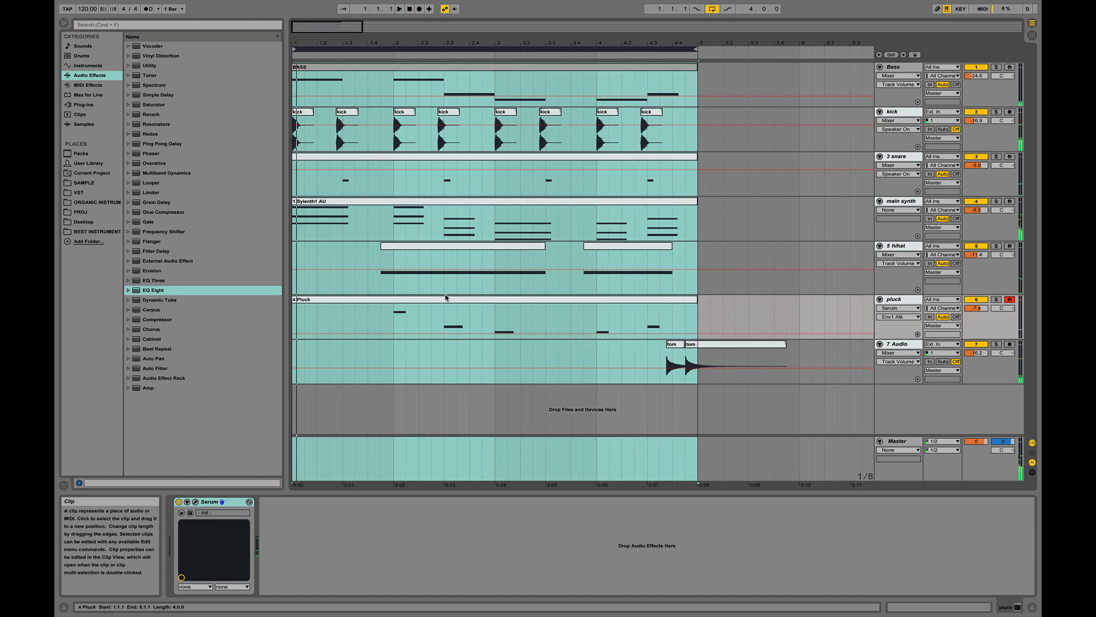
- Show the Session mixer, solo the Bass and kick tracks, and audition them
key(Tab)
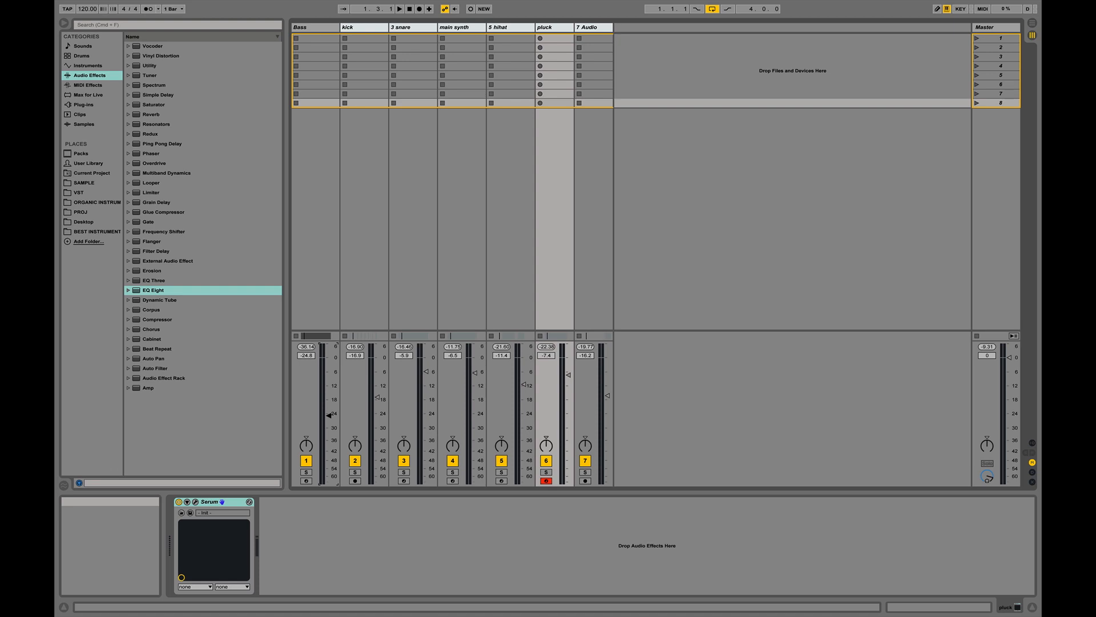
click(319, 211)
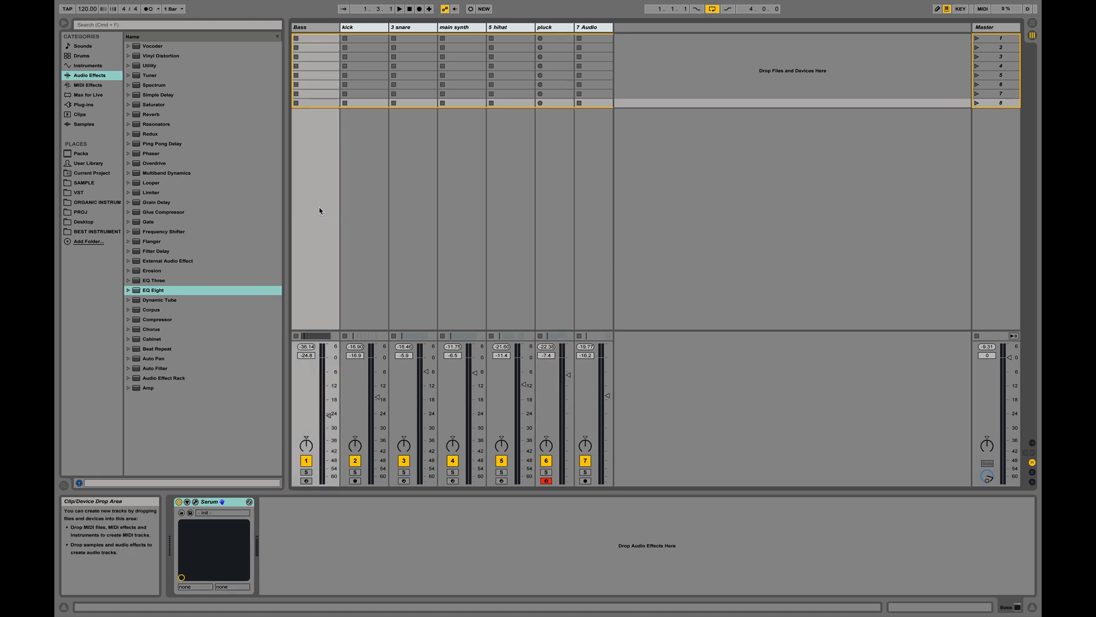
click(306, 472)
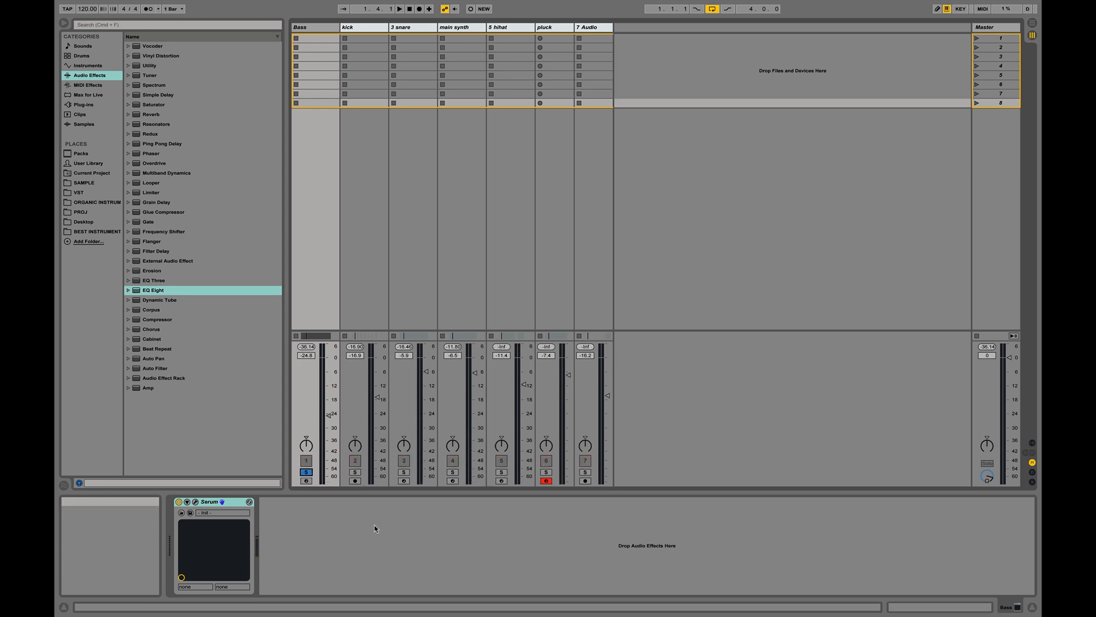
click(355, 473)
key(space)
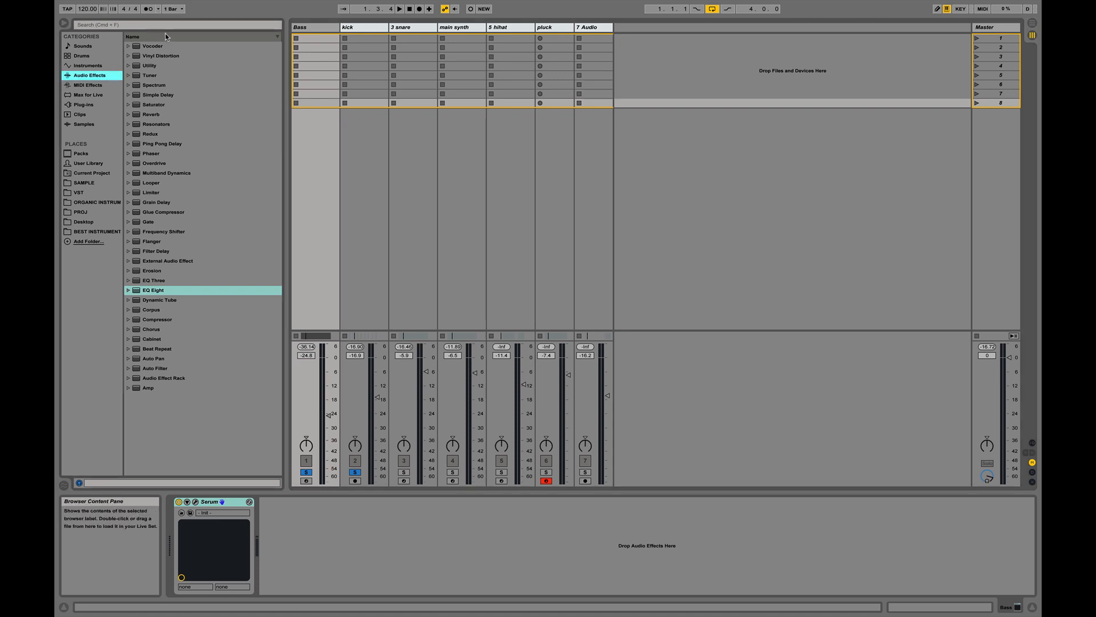
- Add a Compressor after Serum on the Bass track and enable its sidechain with the kick as audio source
click(154, 321)
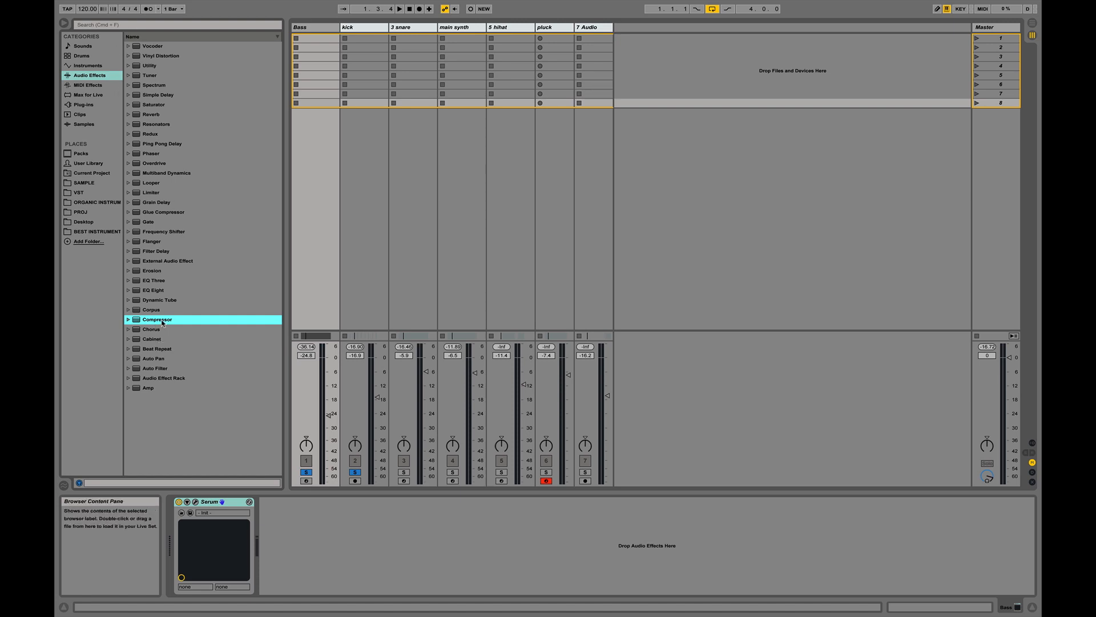
drag(162, 321, 305, 531)
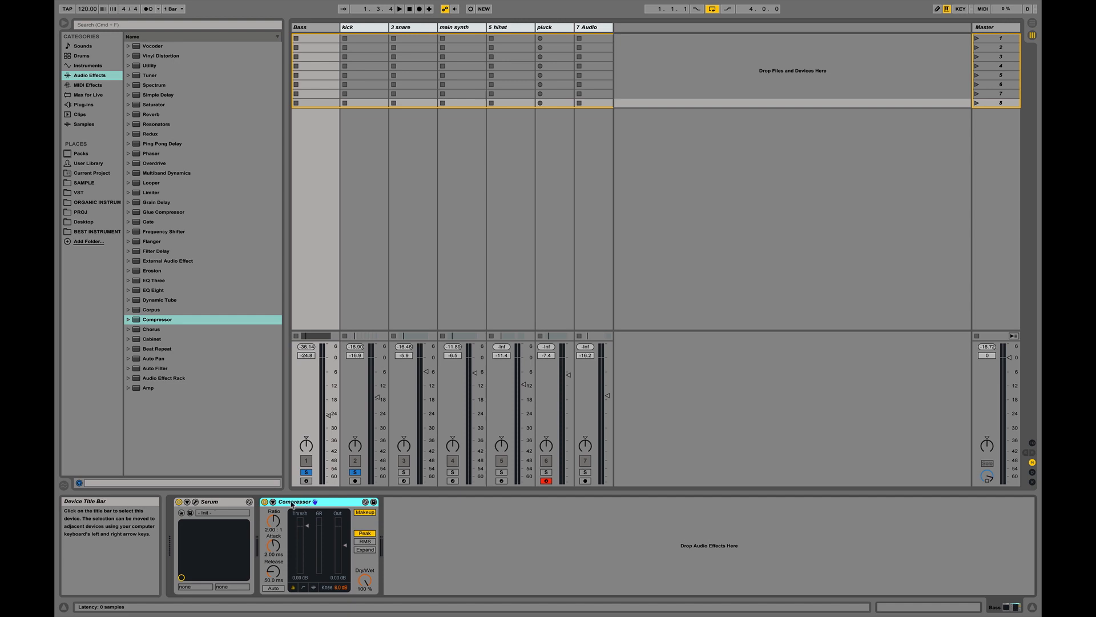
click(273, 503)
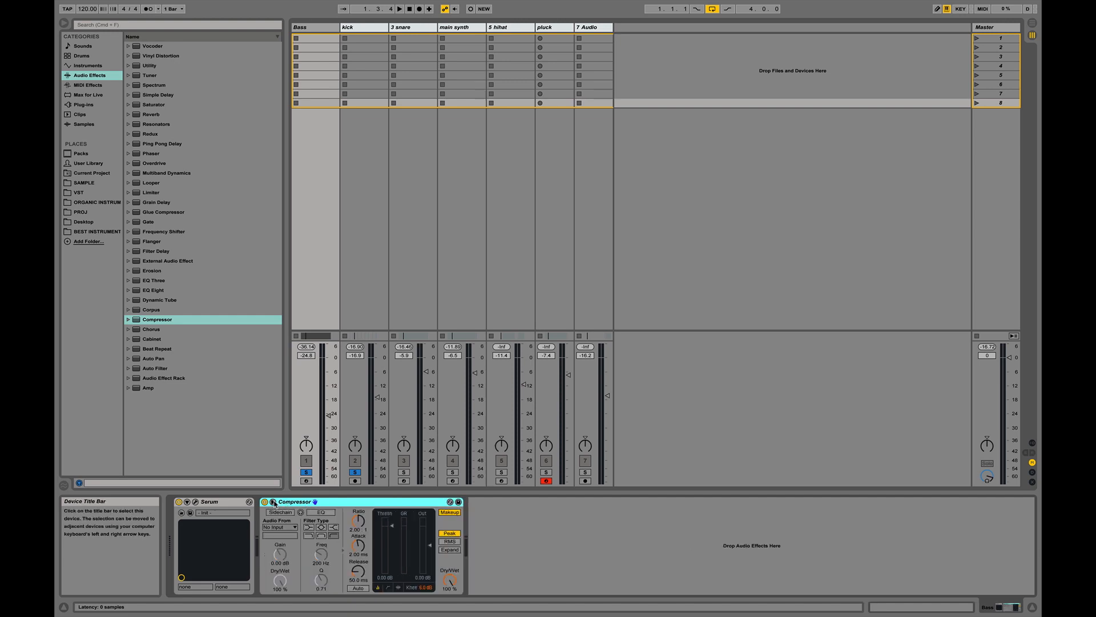
click(282, 513)
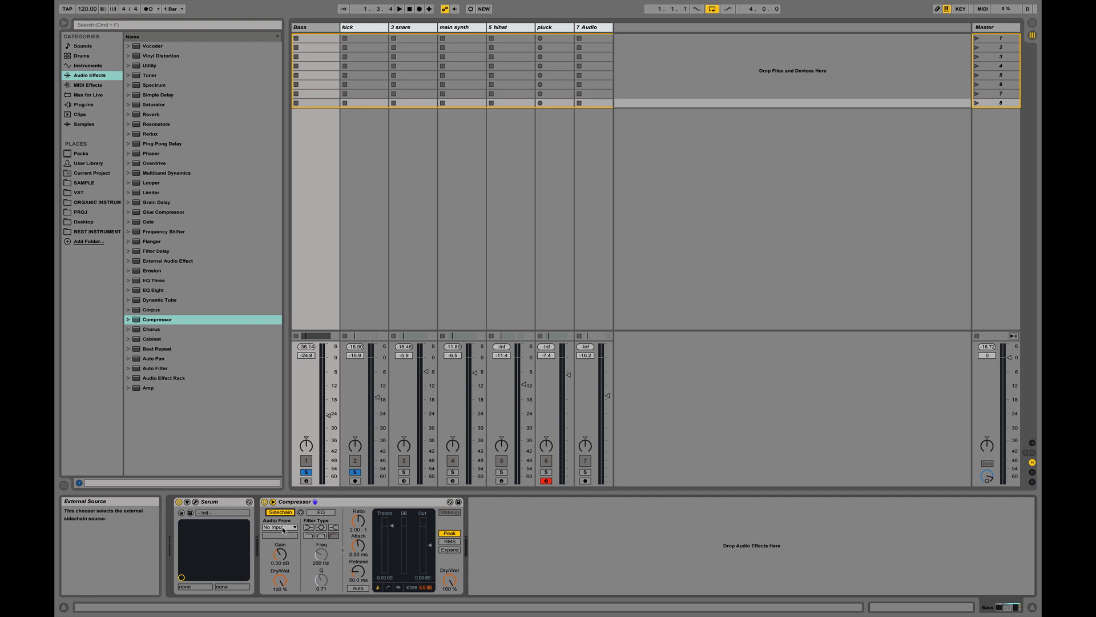
click(283, 528)
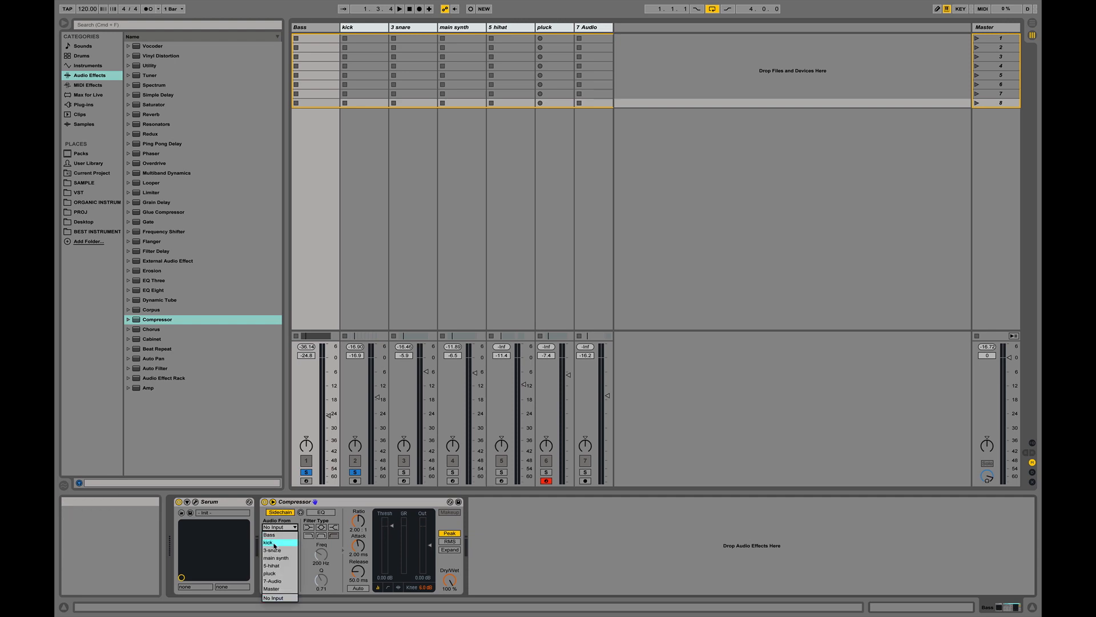
click(273, 543)
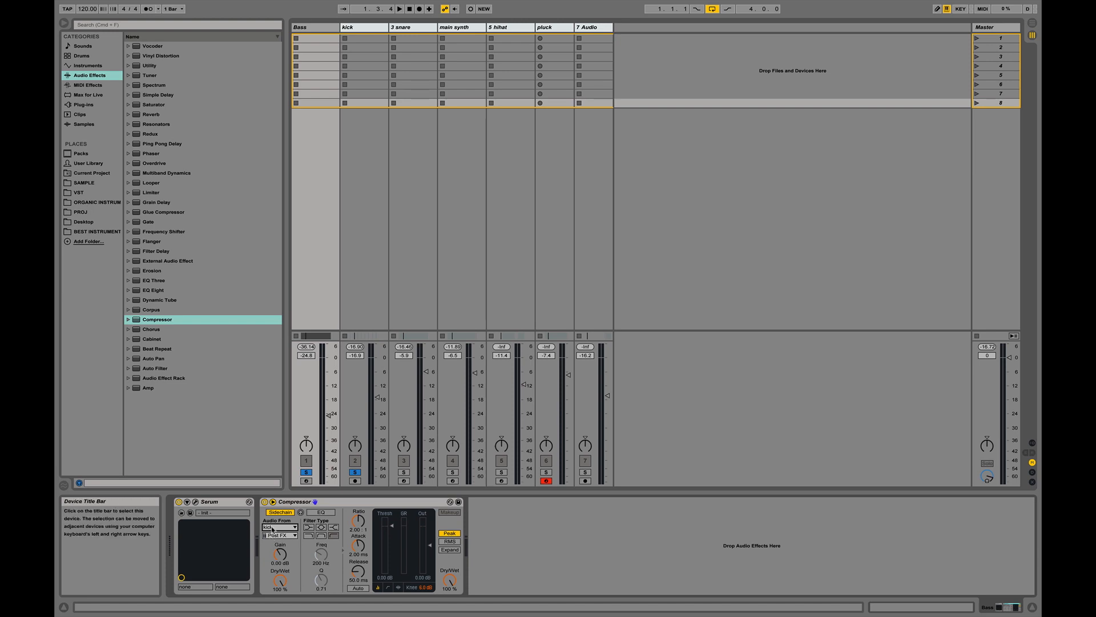
- Lower the Bass compressor's threshold to -inf dB and play the soloed bass and kick
drag(386, 526, 385, 571)
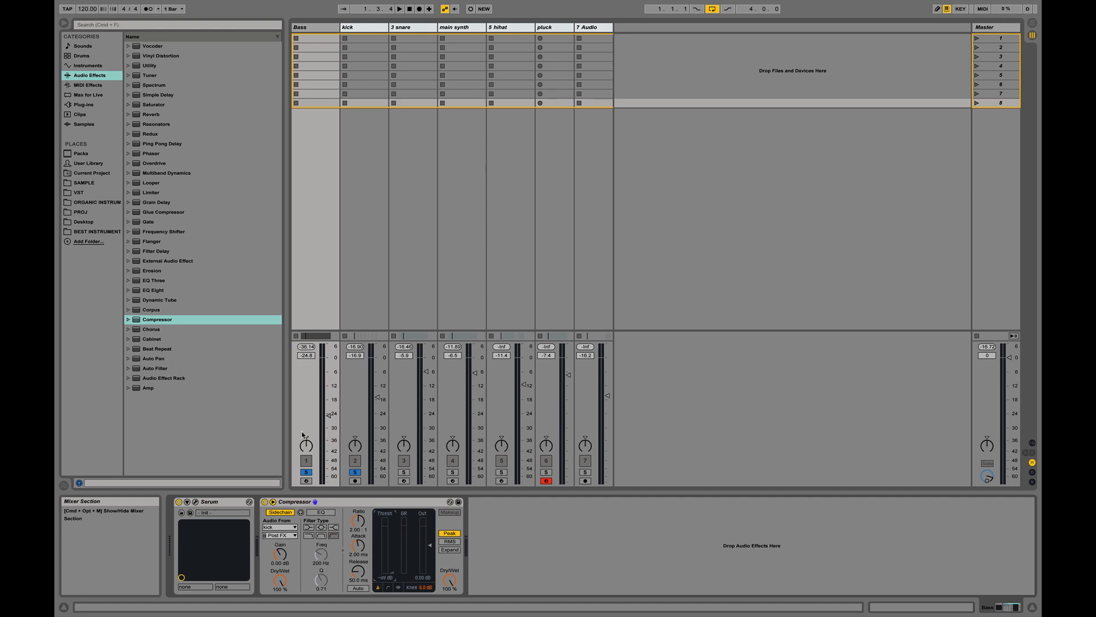
key(space)
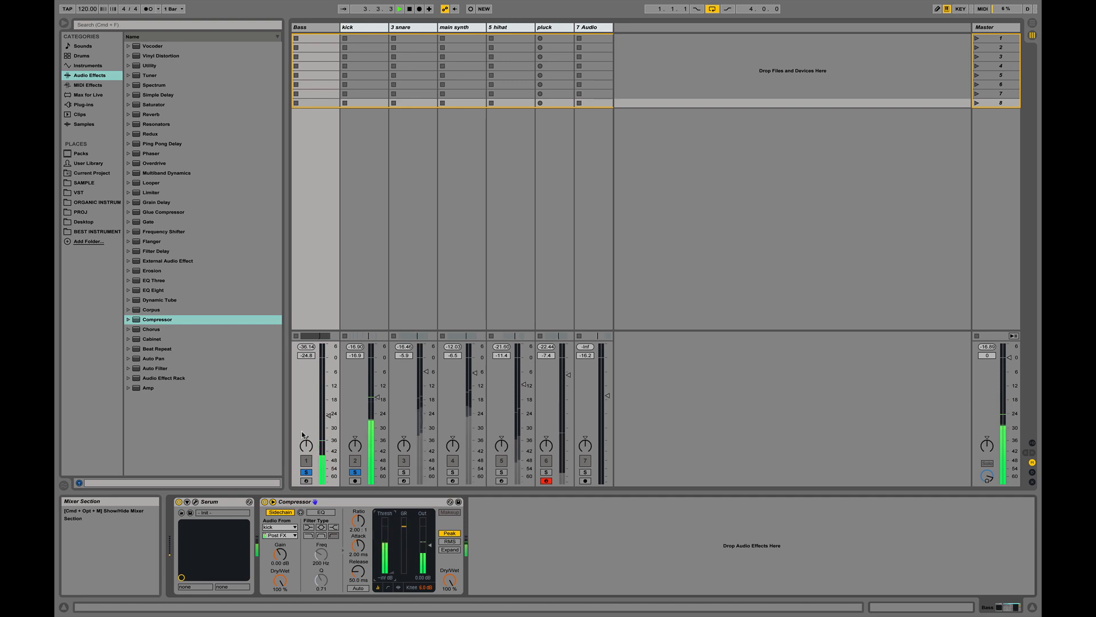
key(space)
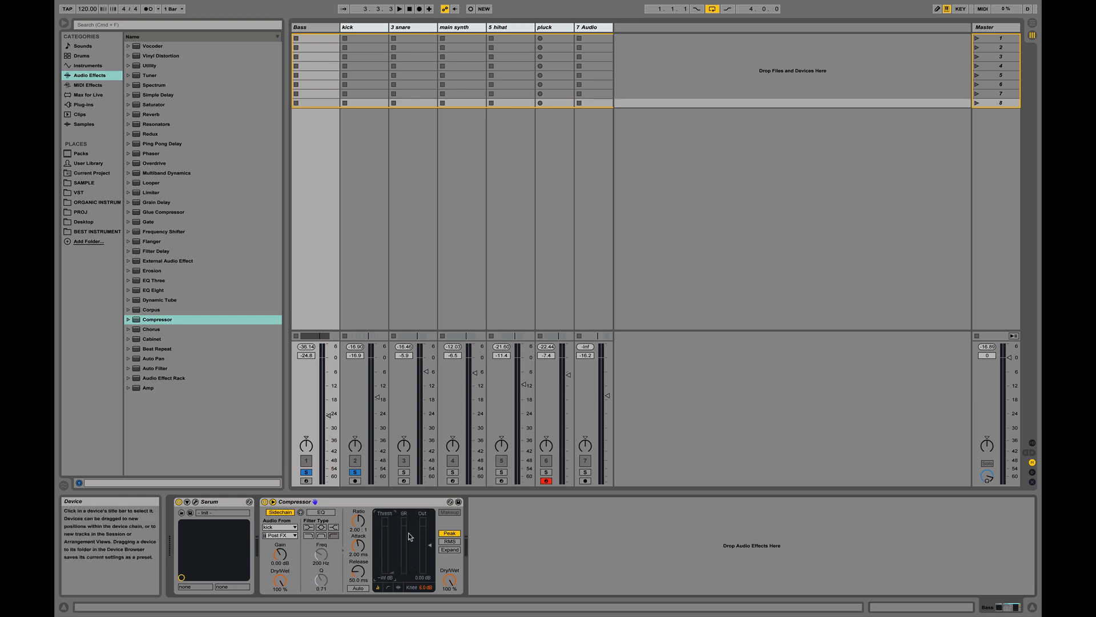
key(space)
key(space)
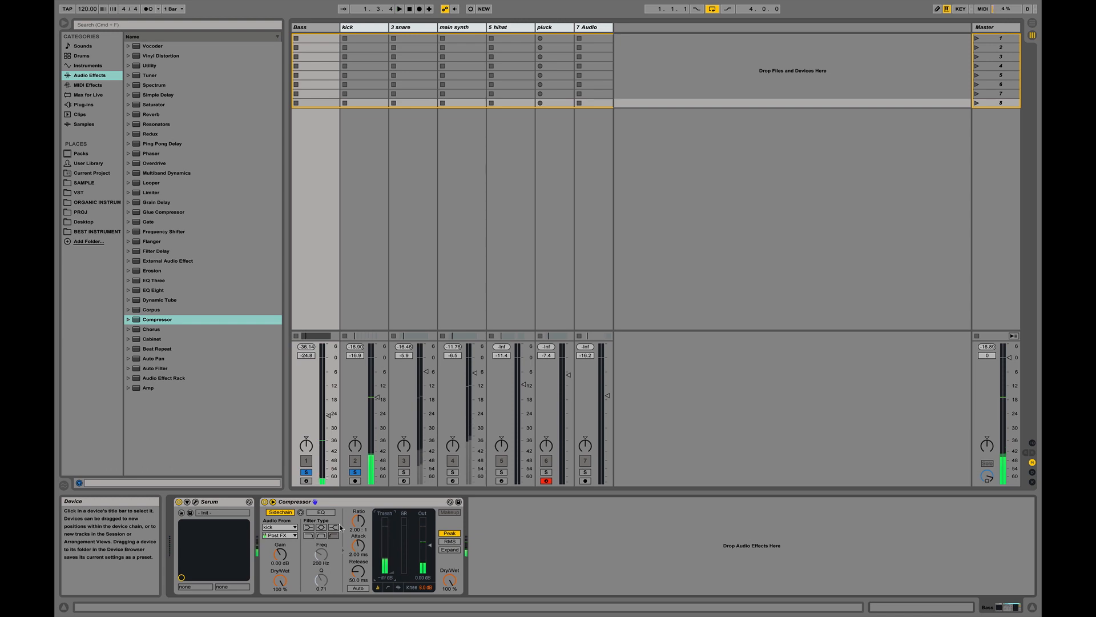
- Leave only the Bass track soloed and listen to the sidechained bass alone
click(355, 473)
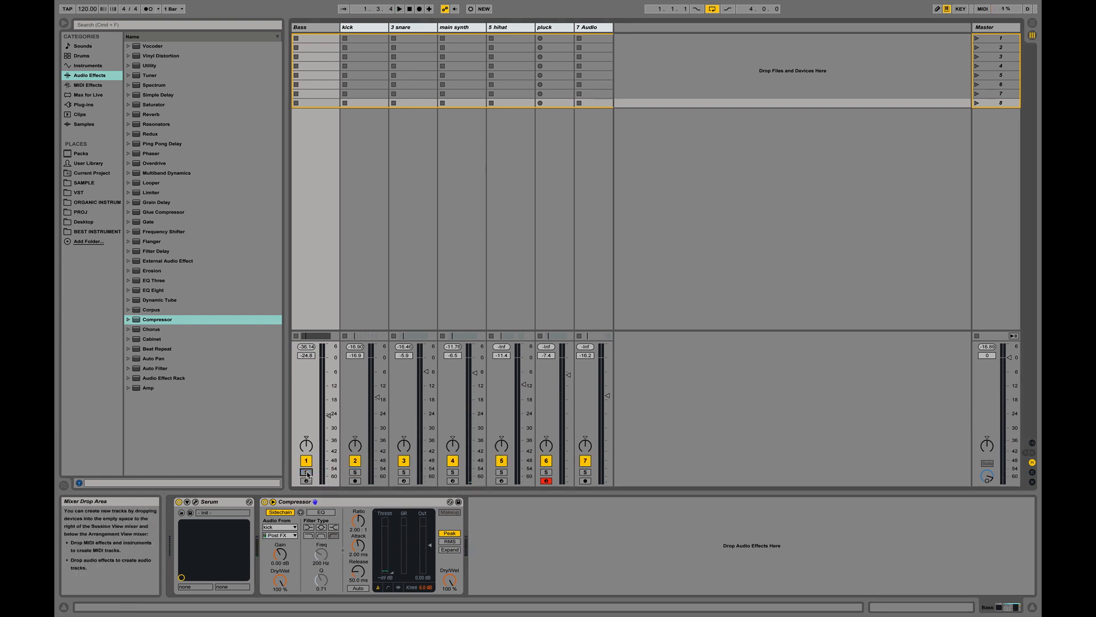
click(308, 473)
key(space)
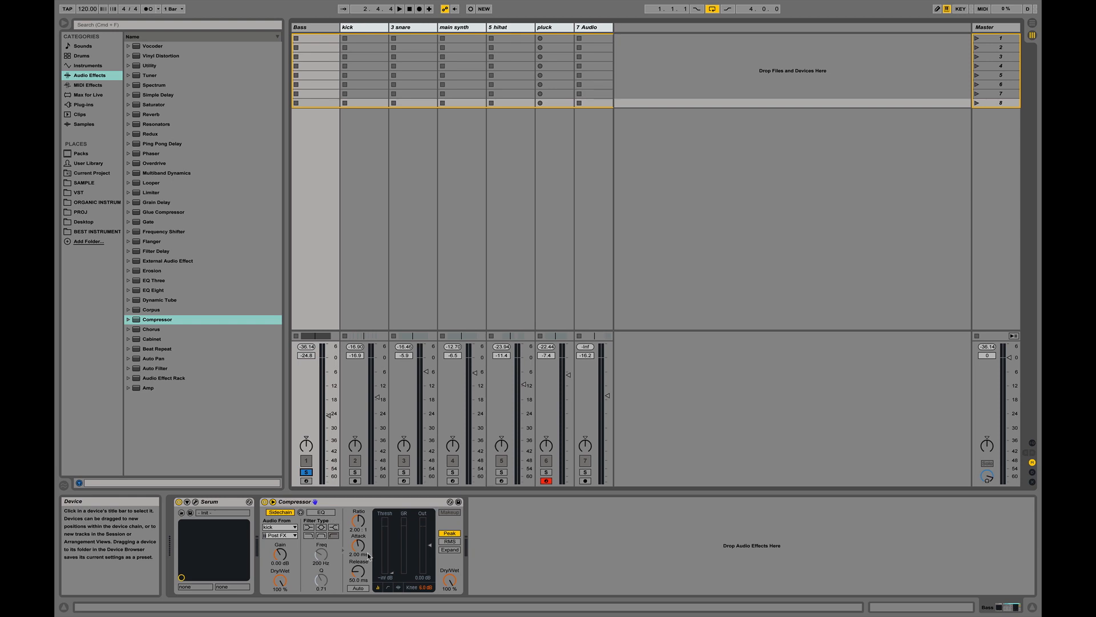
- Set the Bass compressor's attack to 12 ms, ratio to 100 (inf : 1) and release to 25 ms
text(12)
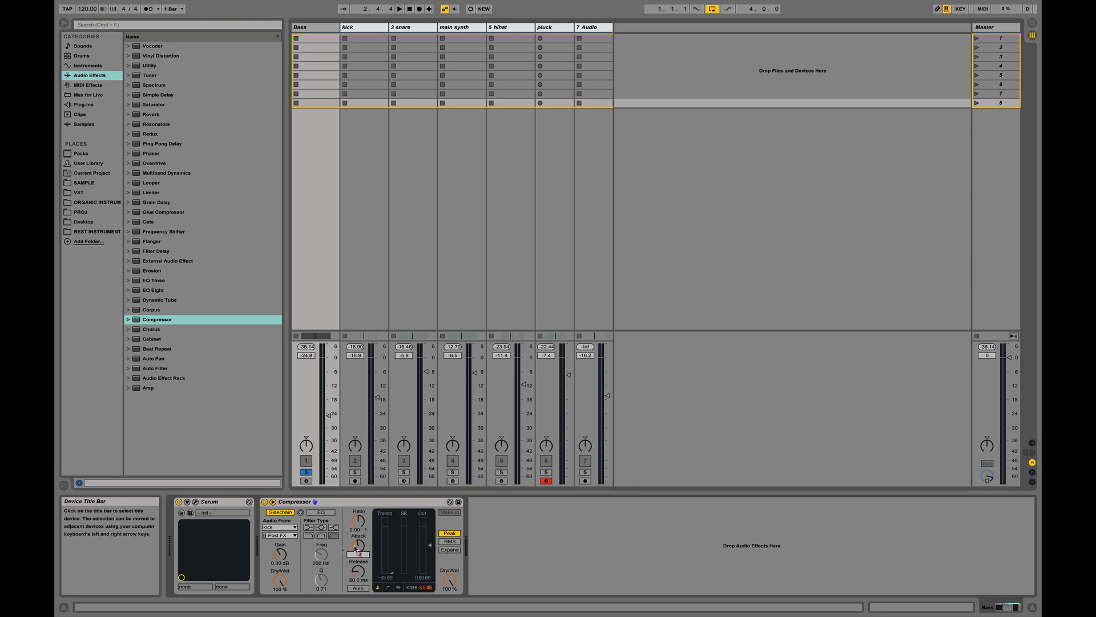
key(Return)
click(356, 523)
text(100)
key(Return)
click(356, 575)
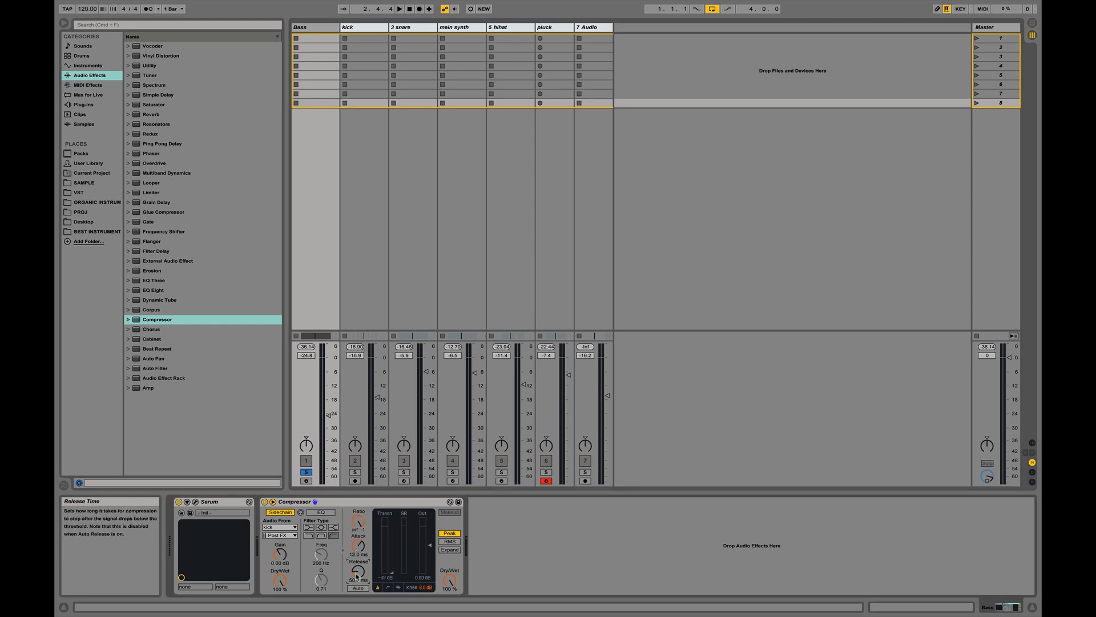
text(25)
key(Return)
- Raise the Bass compressor's threshold slightly and play the bass with the kick soloed again
drag(392, 572, 392, 564)
key(space)
click(355, 472)
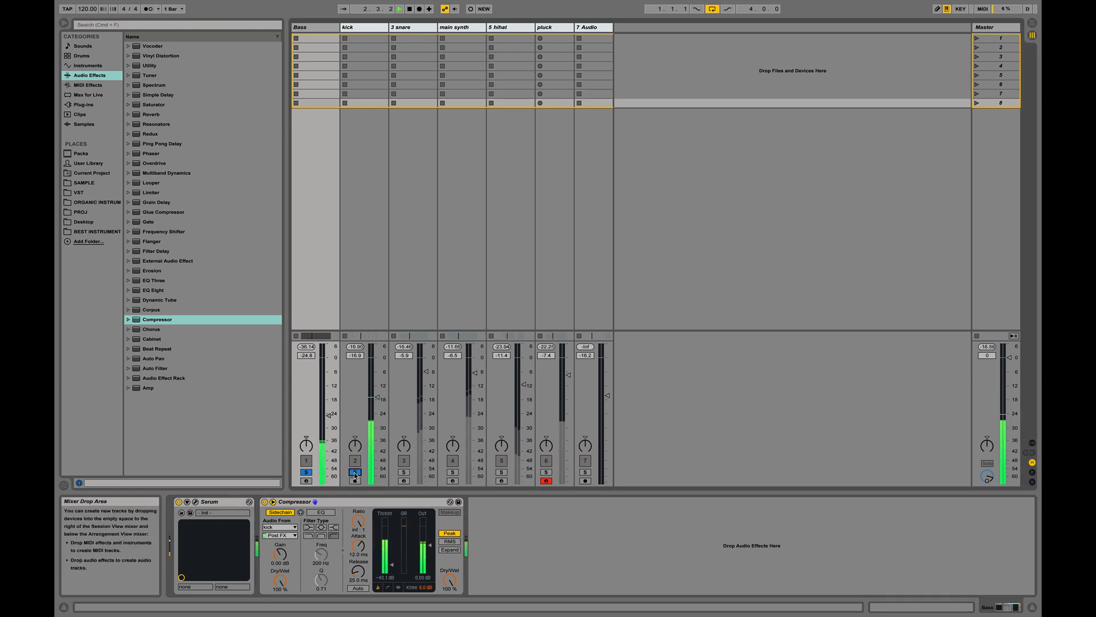
key(space)
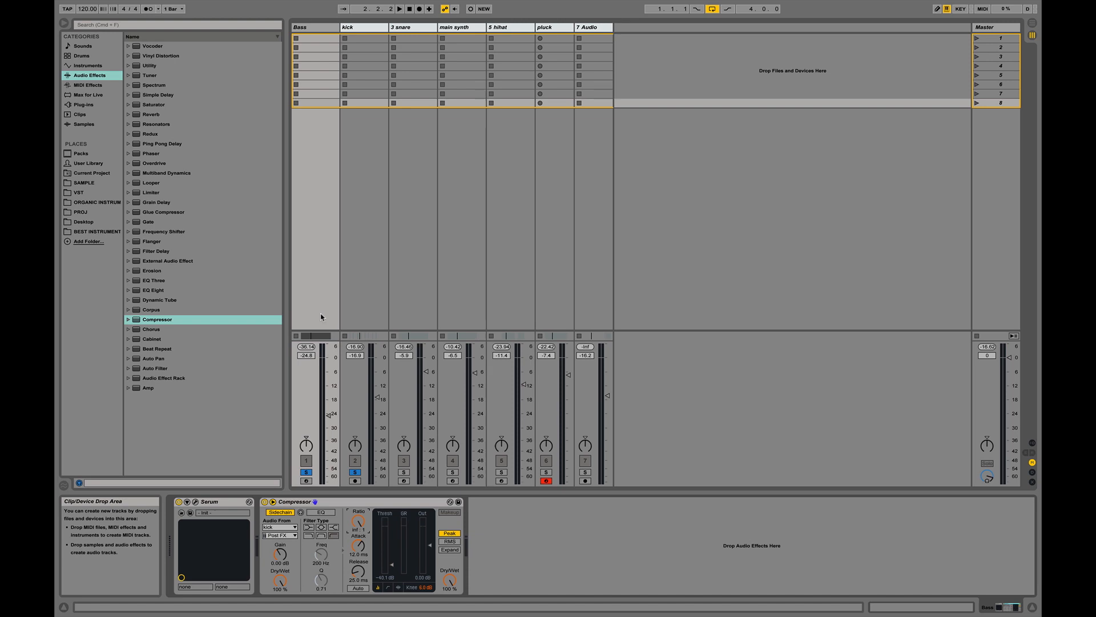
- Add EQ Eight to the kick track, moving band 3 to about 1.23 kHz at -0.37 dB and band 1 to about 51.2 Hz
click(368, 247)
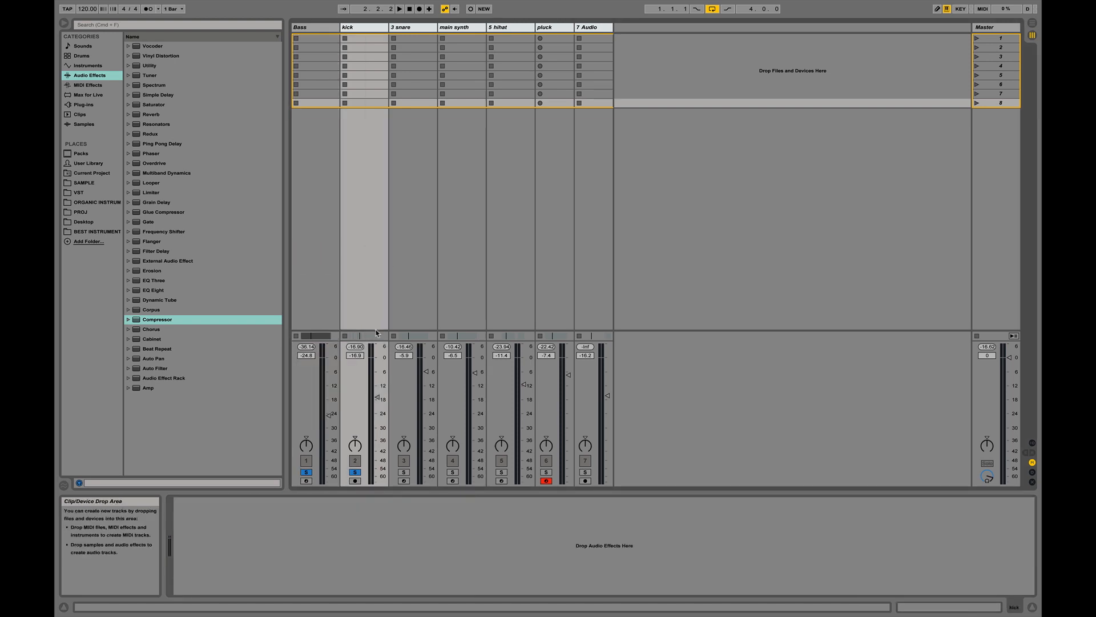
click(105, 25)
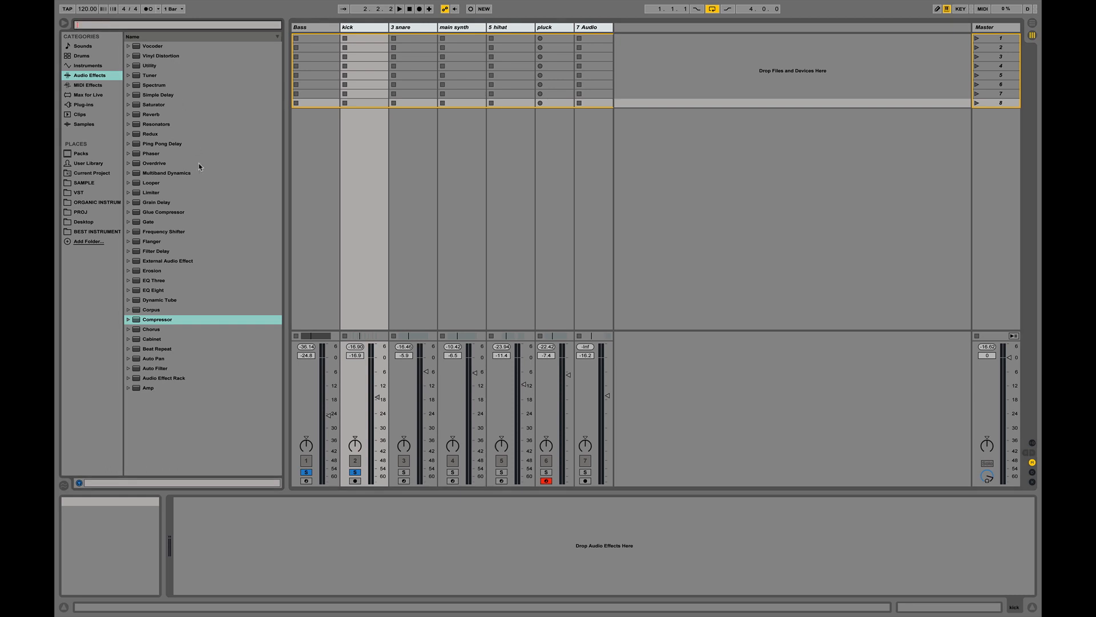
double_click(168, 290)
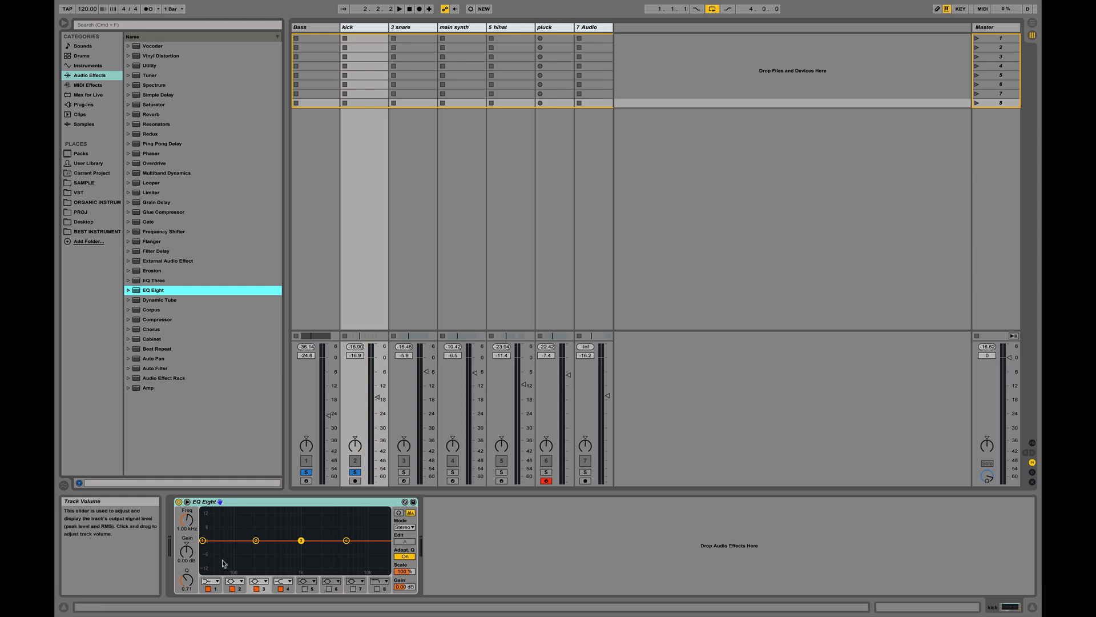
mouse_move(301, 541)
mouse_down()
mouse_move(286, 519)
mouse_move(281, 527)
mouse_move(313, 526)
mouse_move(289, 557)
mouse_move(300, 528)
mouse_move(307, 542)
mouse_up()
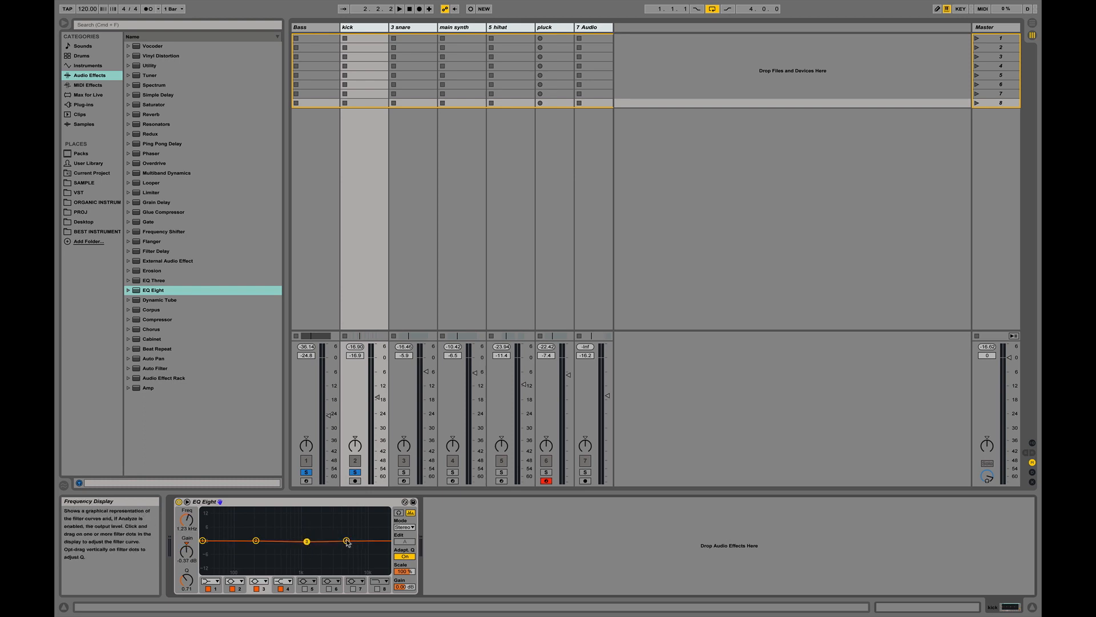
mouse_move(203, 540)
mouse_down()
mouse_move(222, 521)
mouse_move(224, 556)
mouse_move(222, 541)
mouse_up()
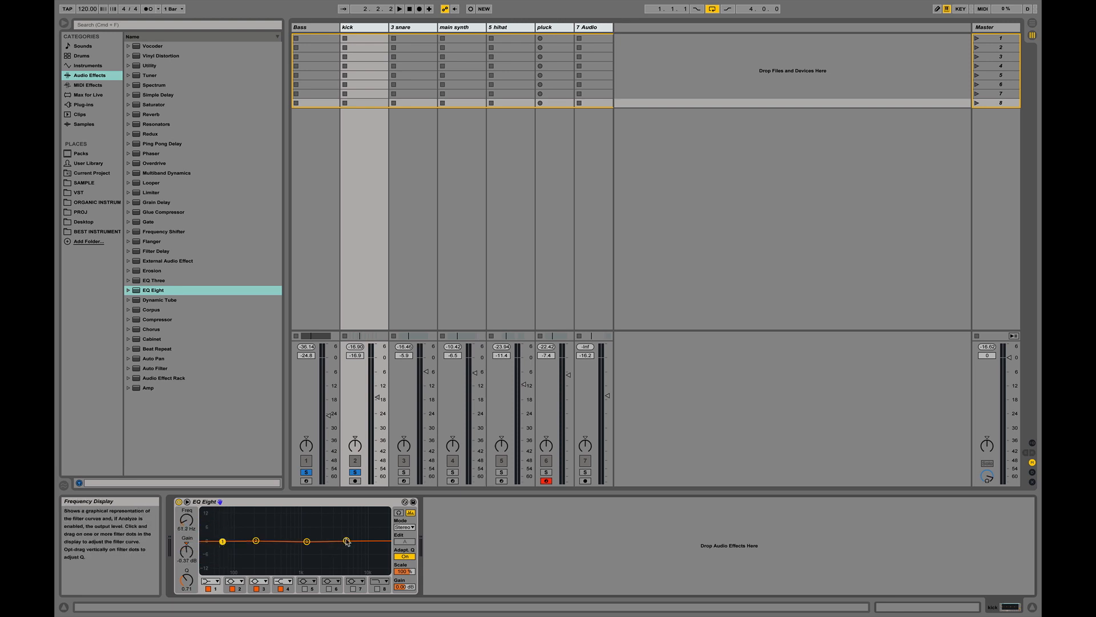
- Move band 4 of the kick's EQ Eight to about 949 Hz at 8.55 dB and compare playback with the EQ bypassed
drag(347, 542, 308, 520)
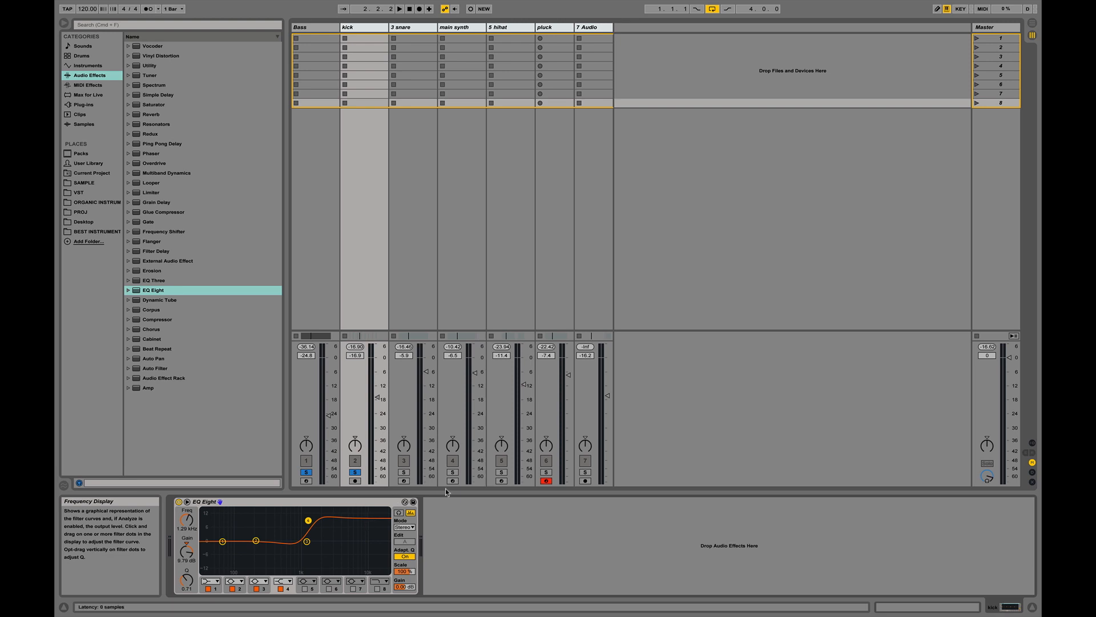
drag(309, 520, 299, 523)
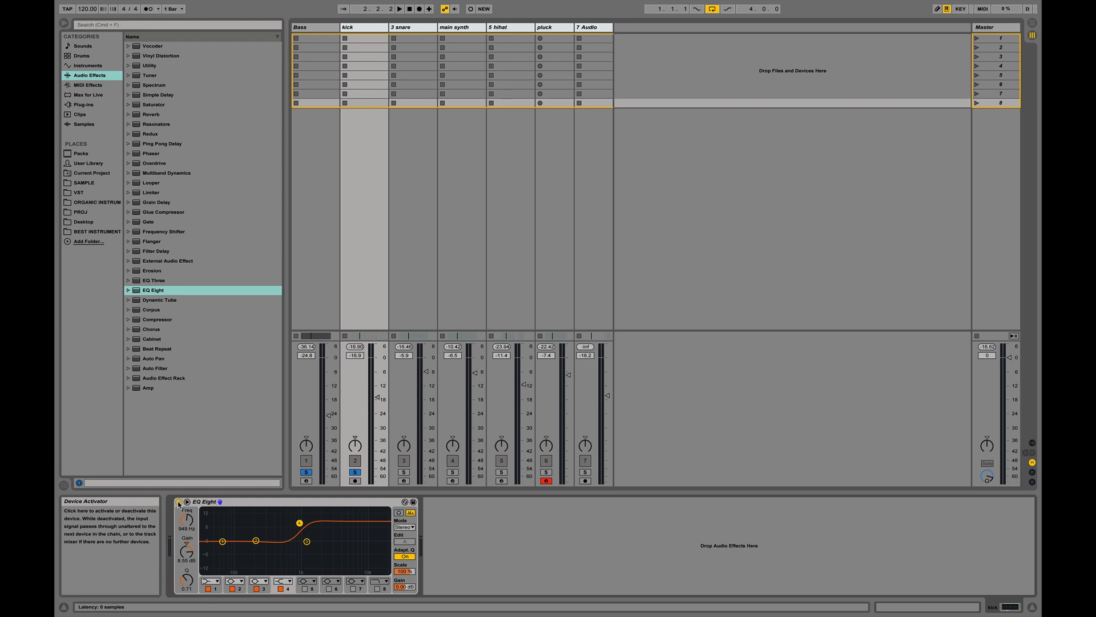
key(space)
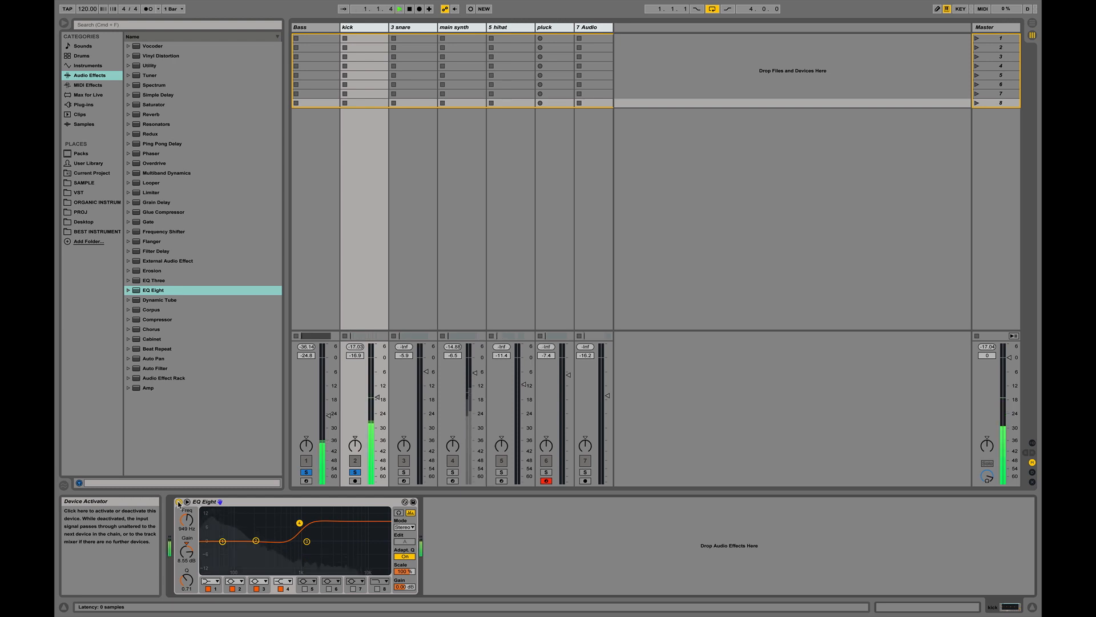
click(178, 503)
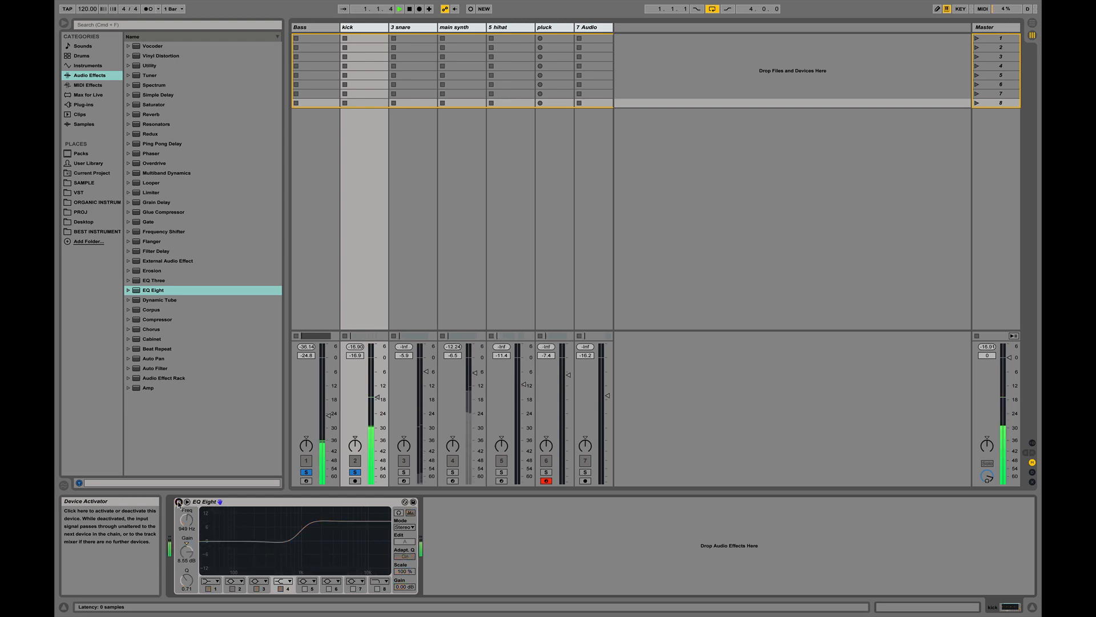
key(space)
click(178, 502)
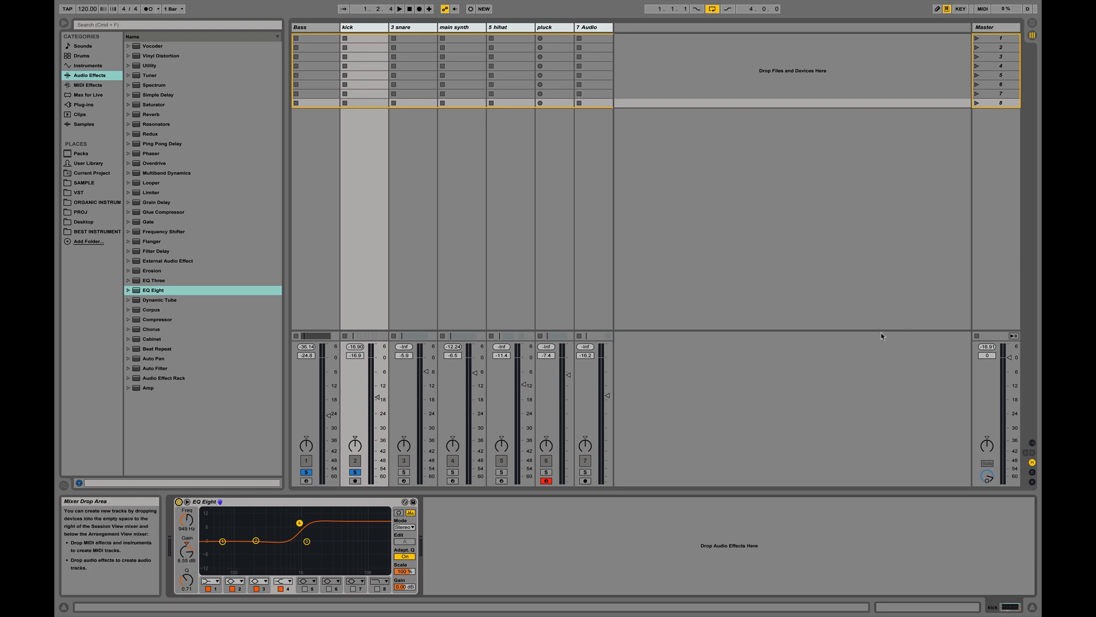
- Add EQ Eight to the snare track and move band 4 to about 6.83 kHz at 4.59 dB
click(403, 283)
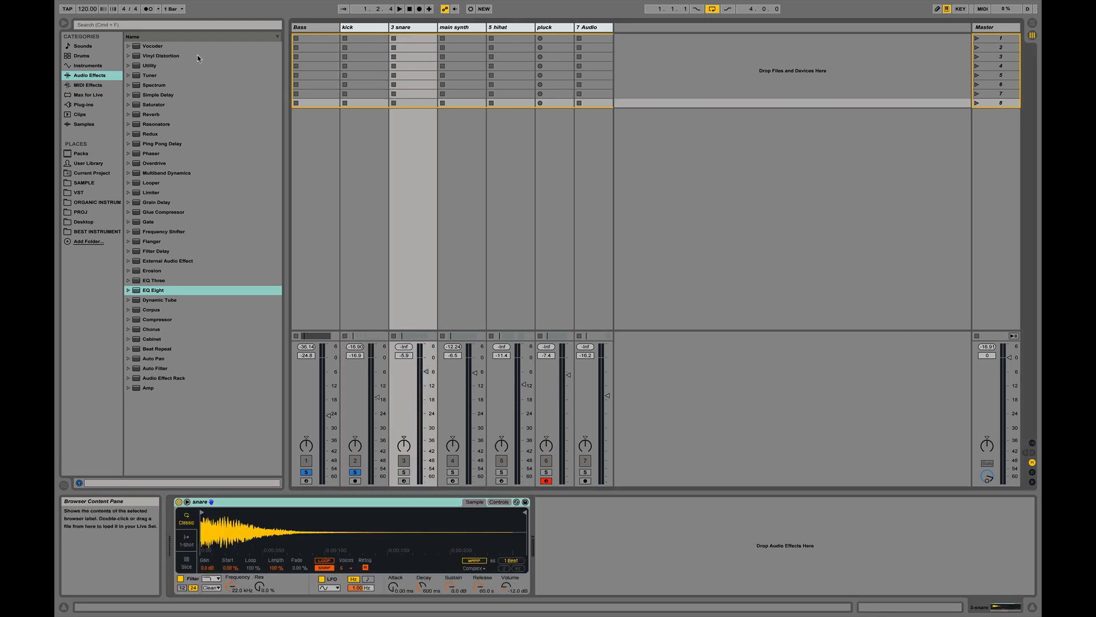
click(155, 26)
text(eq)
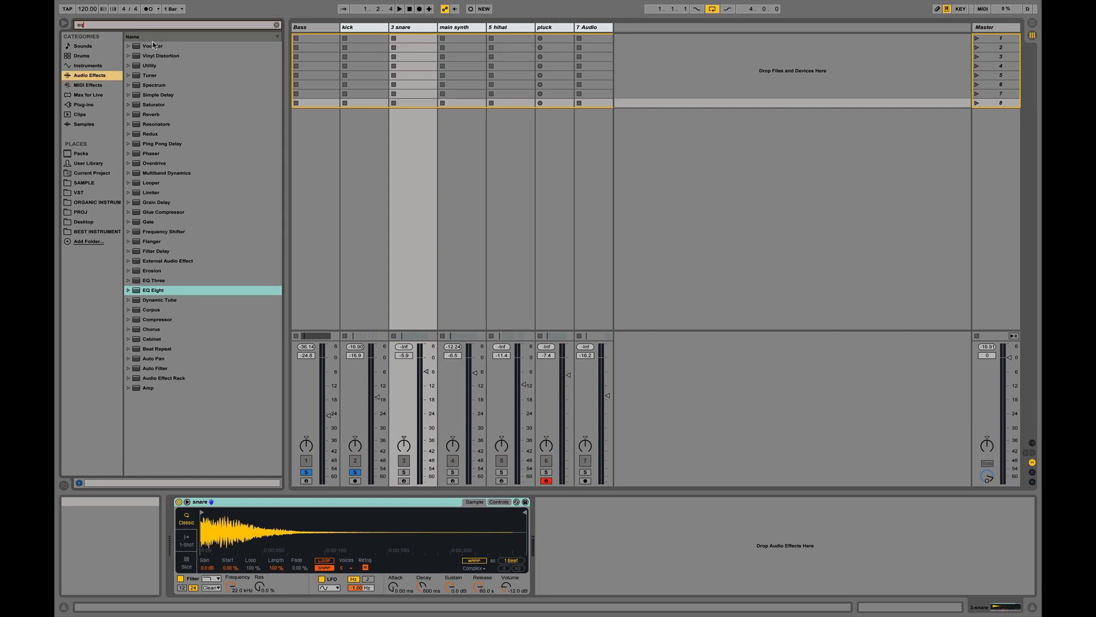
drag(169, 65, 569, 562)
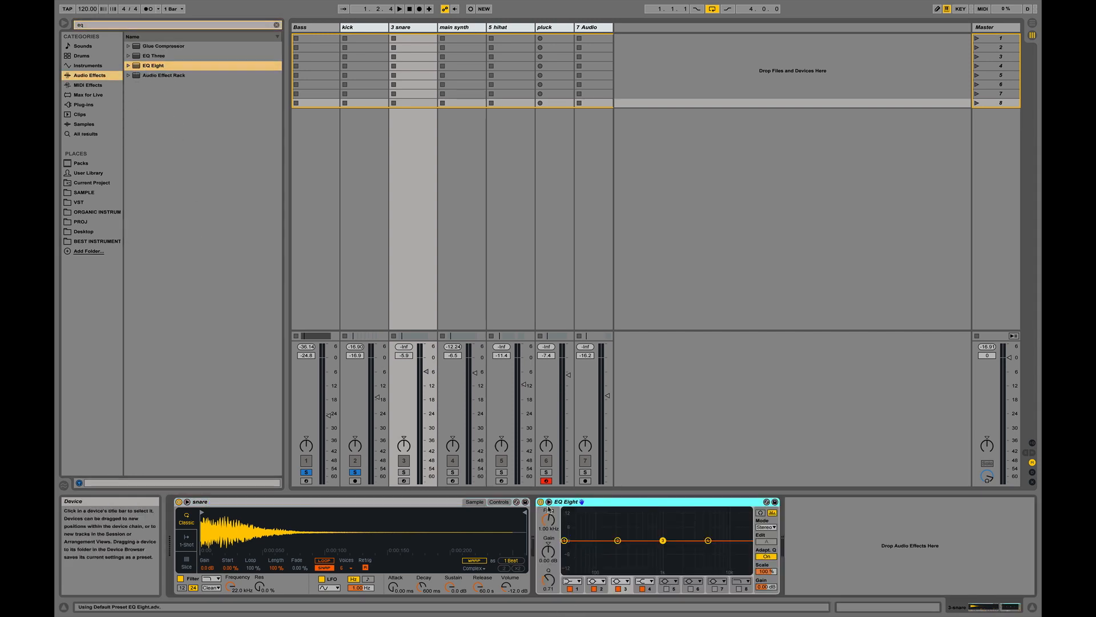
drag(712, 542, 721, 532)
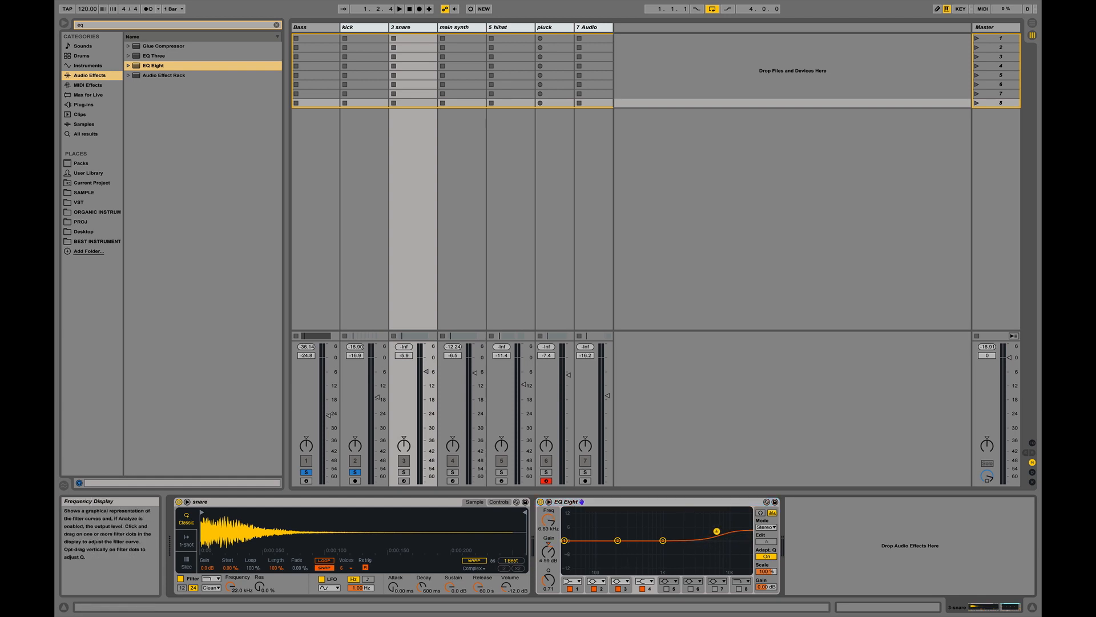
- Solo the snare along with the bass and kick and listen to its EQ in context
key(space)
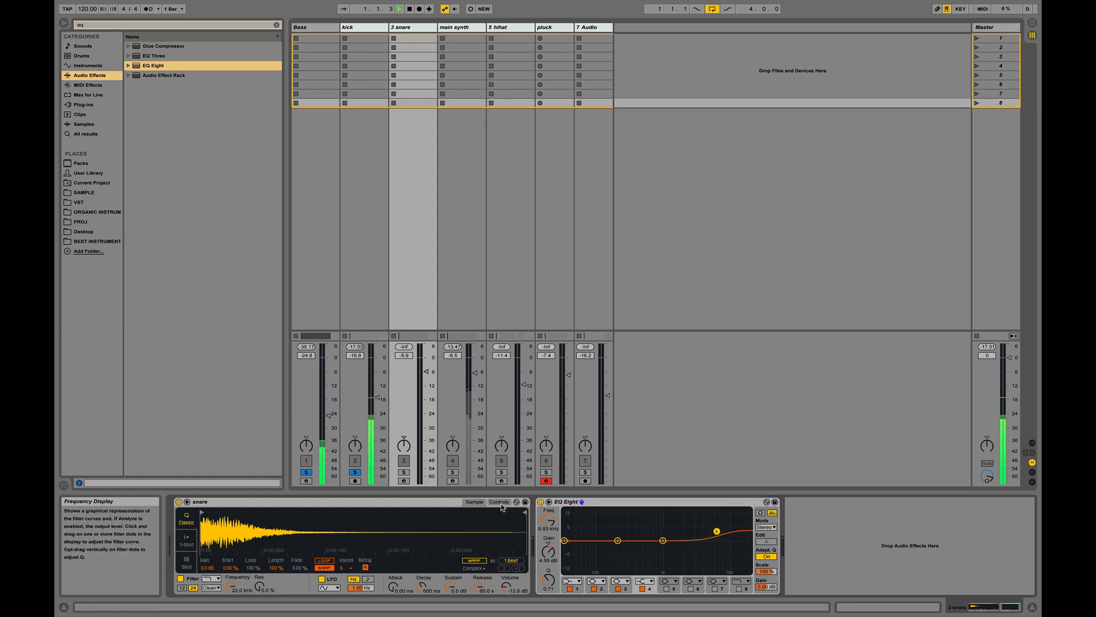
click(405, 472)
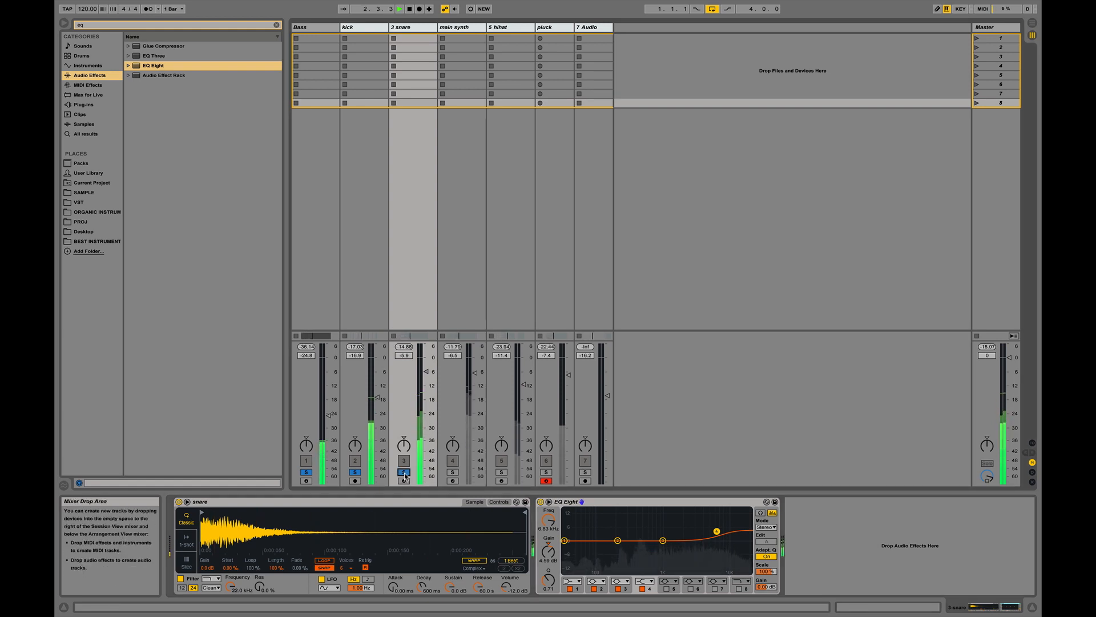
key(space)
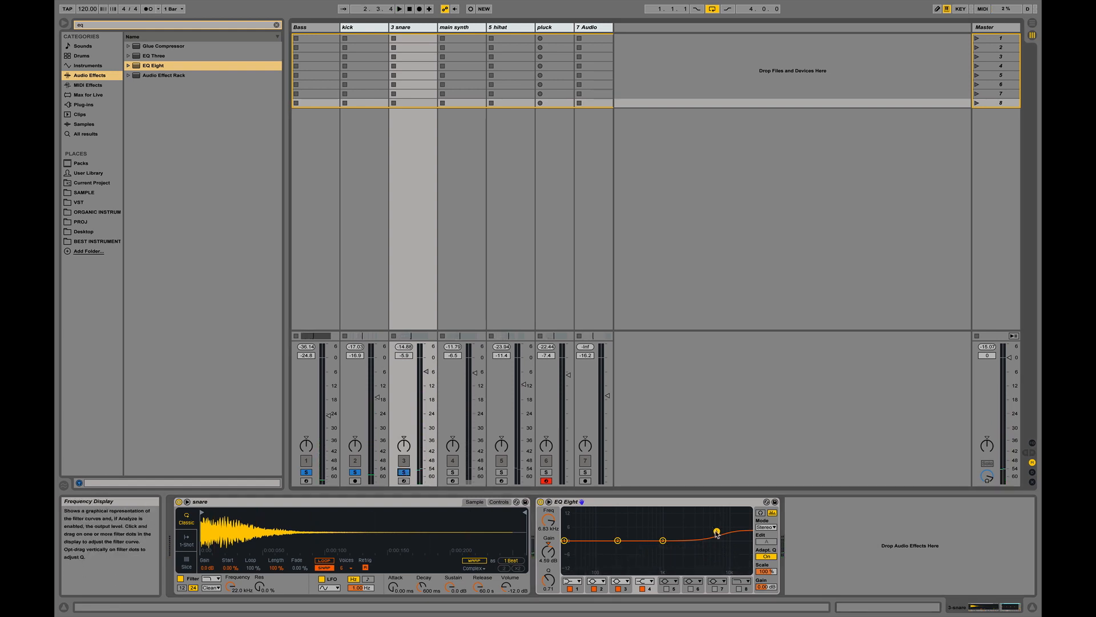
key(space)
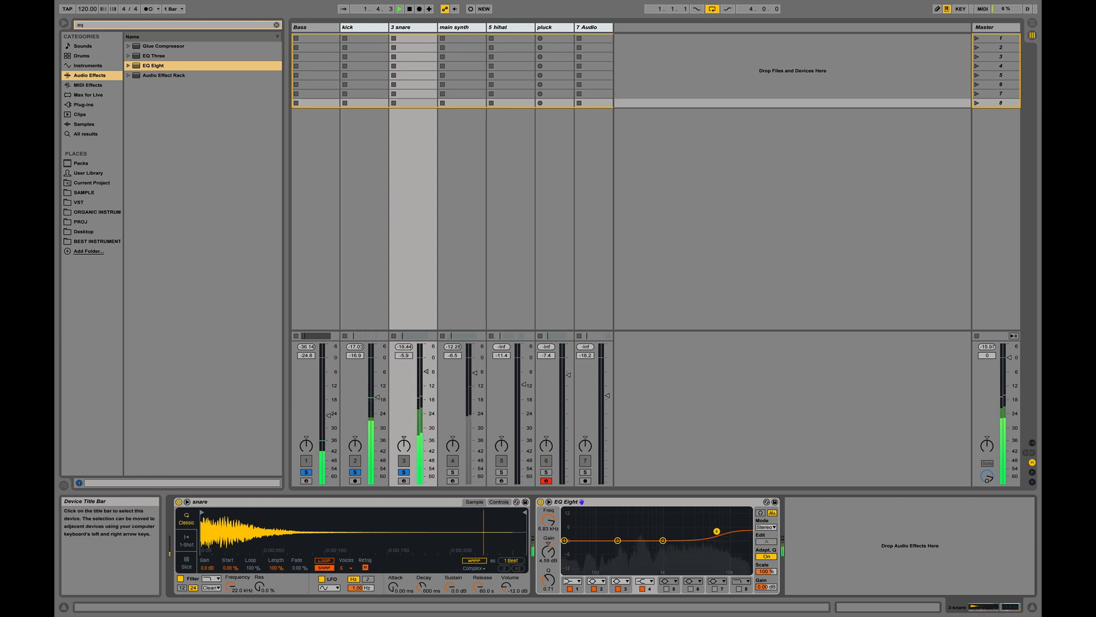
- Change band 1 of the snare's EQ Eight to the steep low cut at about 164 Hz and play the beat
click(578, 582)
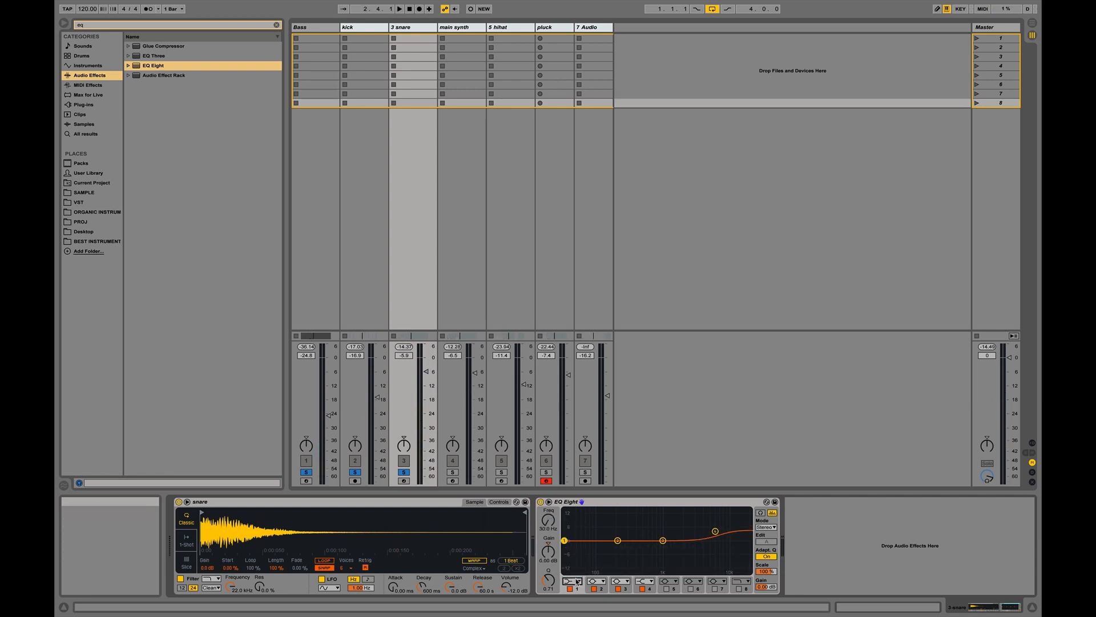
click(578, 581)
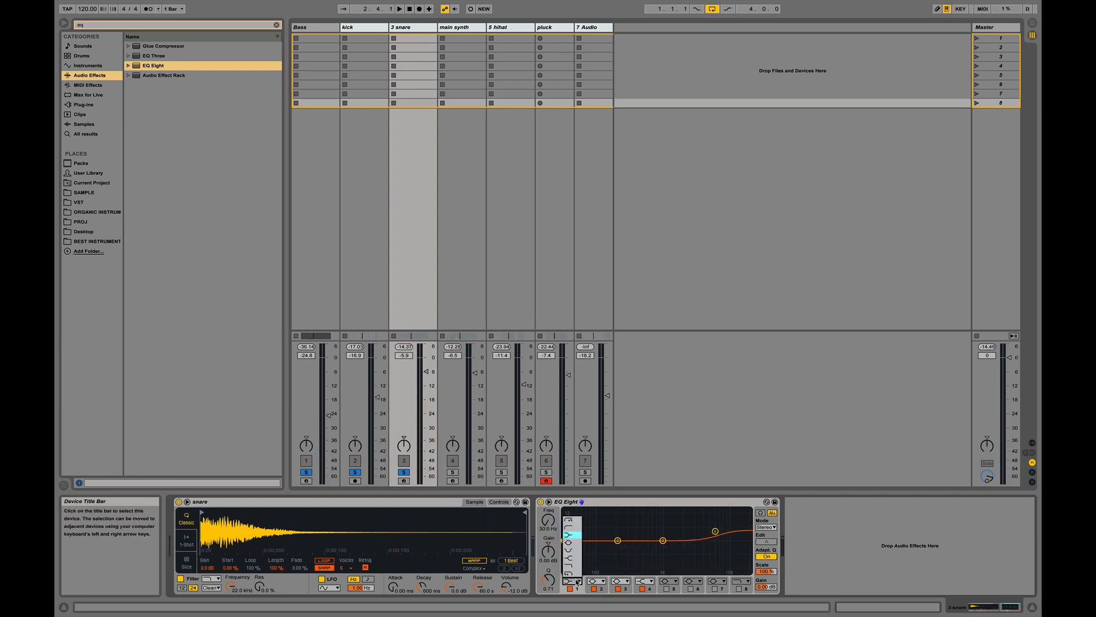
click(576, 521)
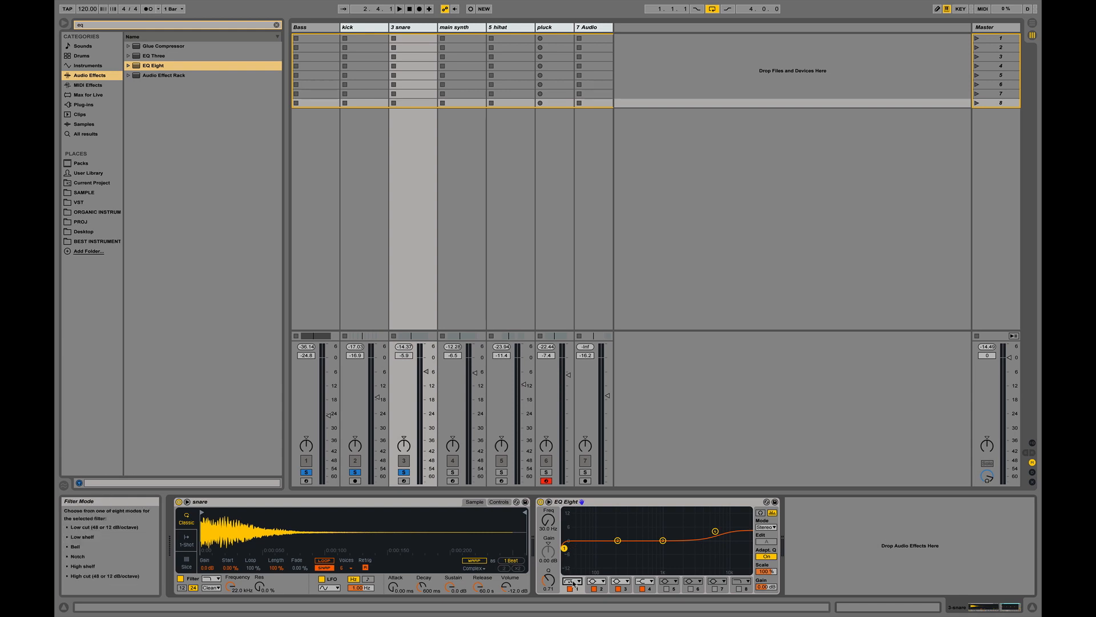
click(573, 583)
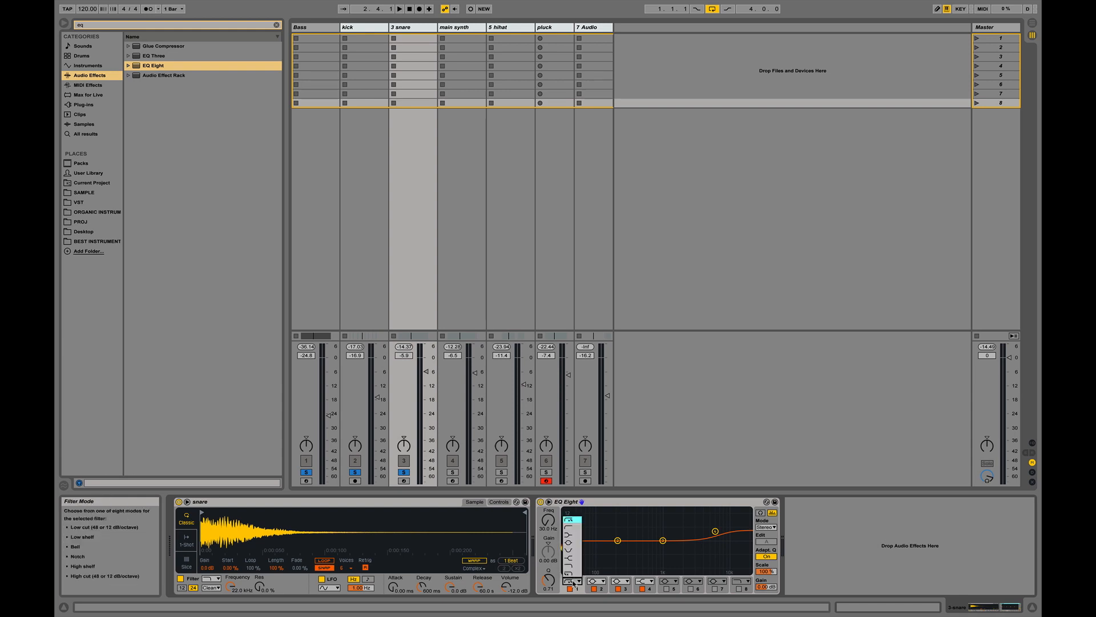
click(574, 583)
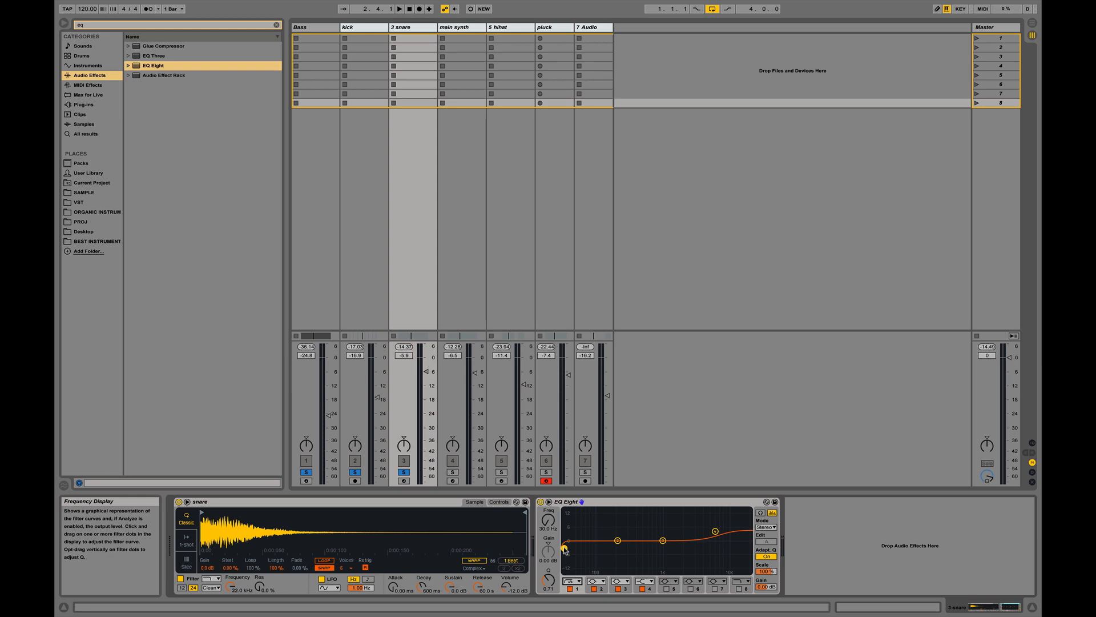
drag(564, 549, 607, 551)
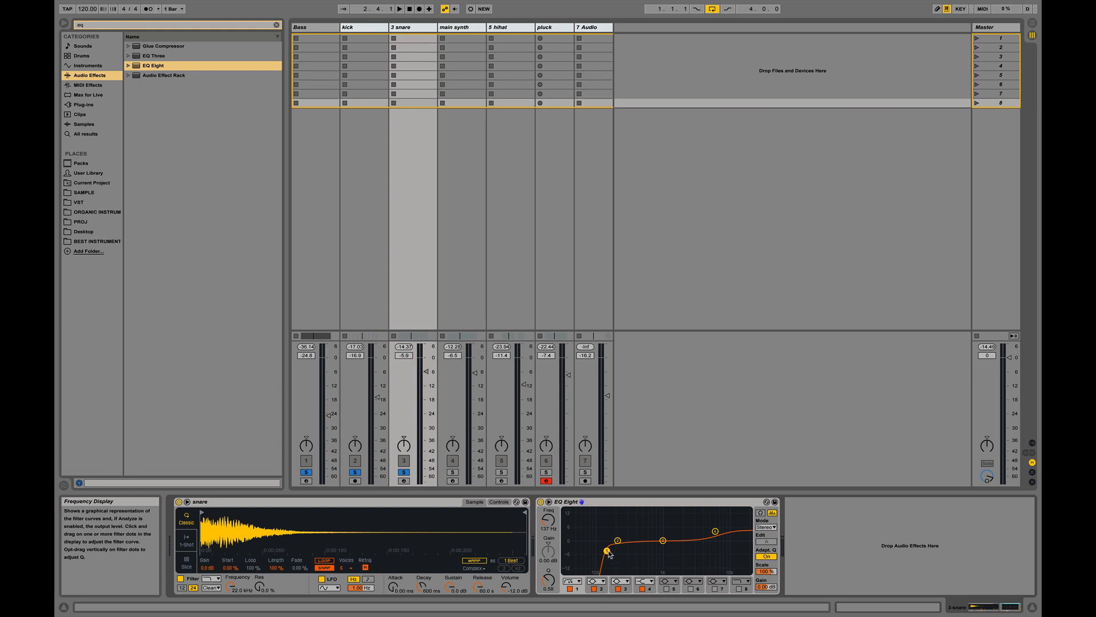
drag(608, 551, 612, 549)
key(space)
key(space)
- Audition only band 1 of the snare's EQ Eight with just the snare soloed, and clear the snare's solo
click(760, 513)
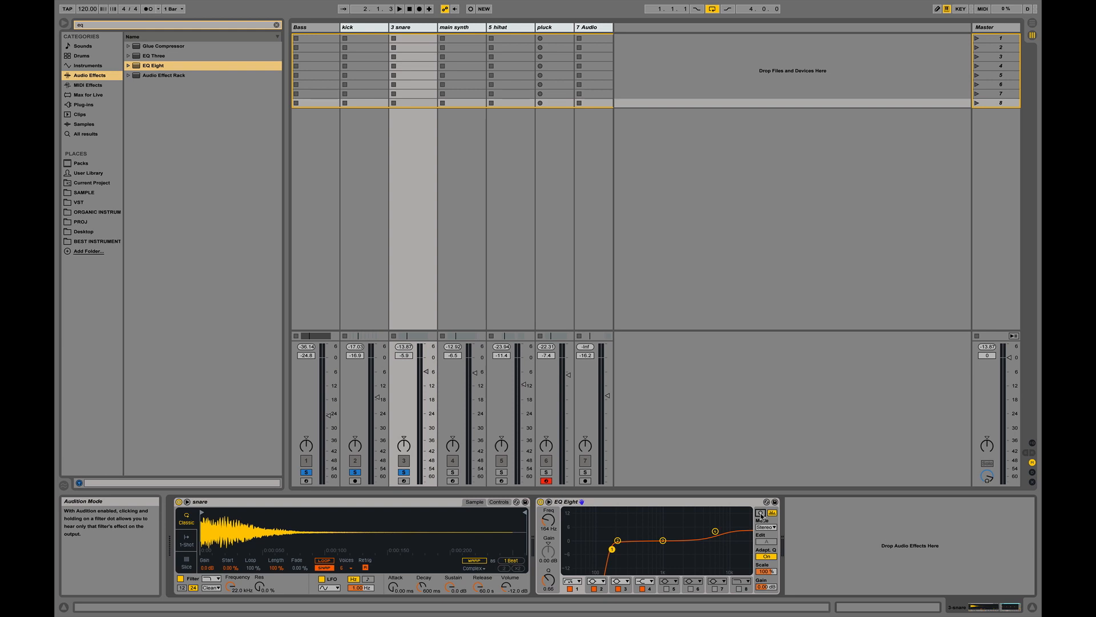
click(761, 513)
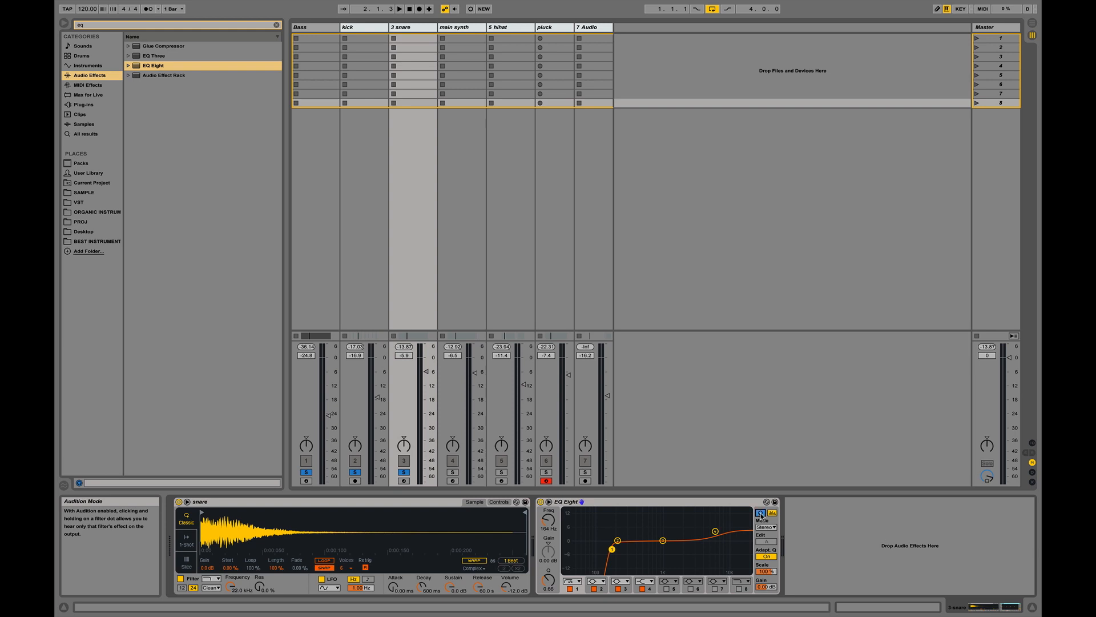
click(613, 549)
key(space)
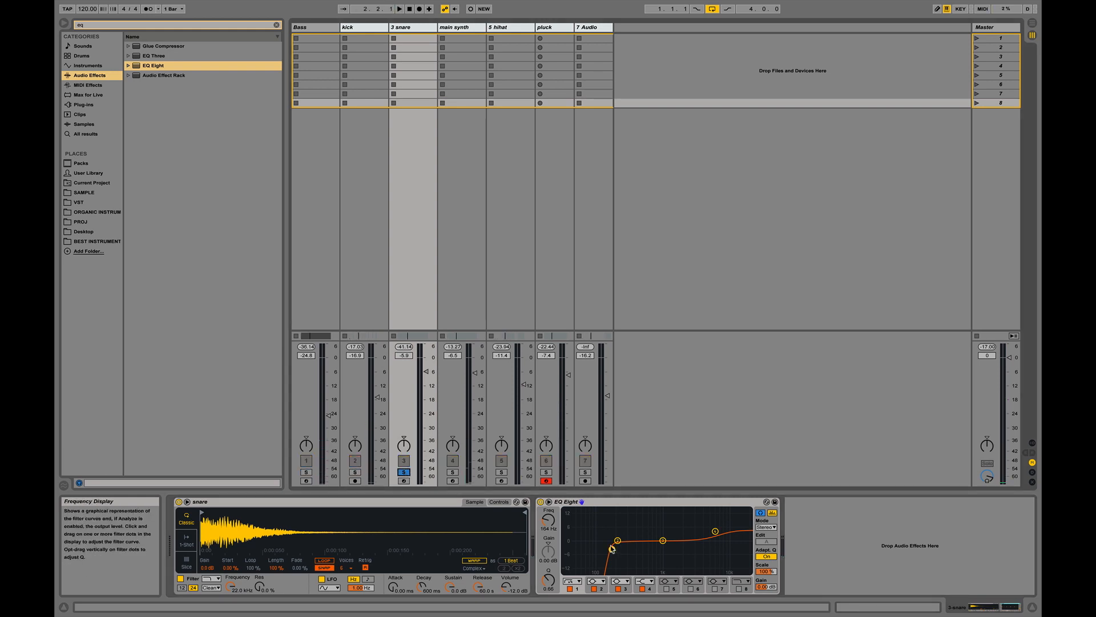
key(space)
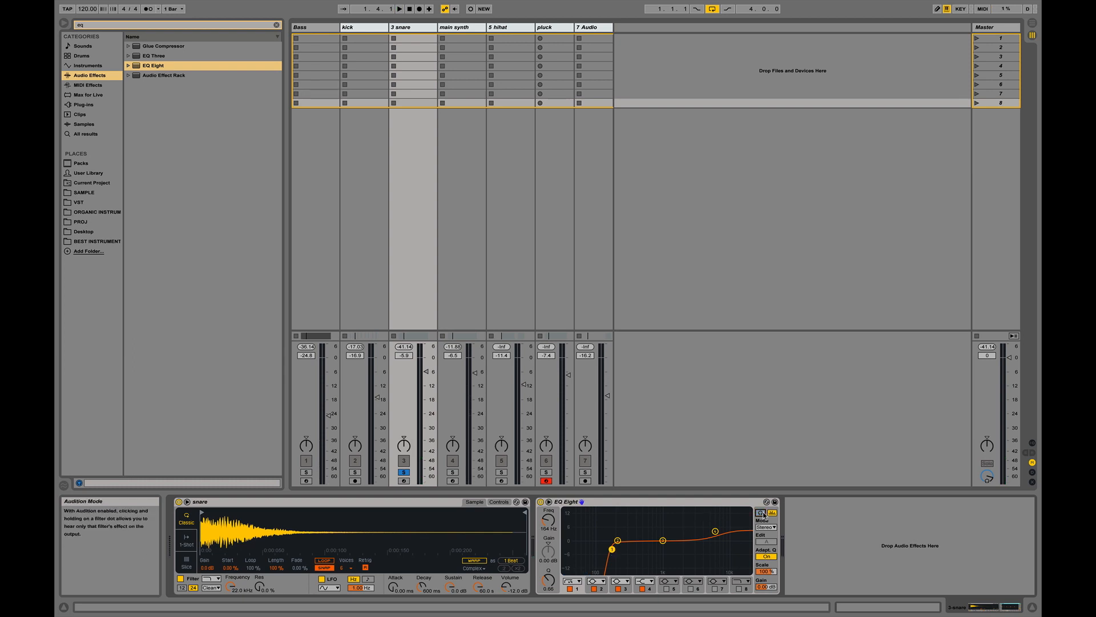
click(404, 471)
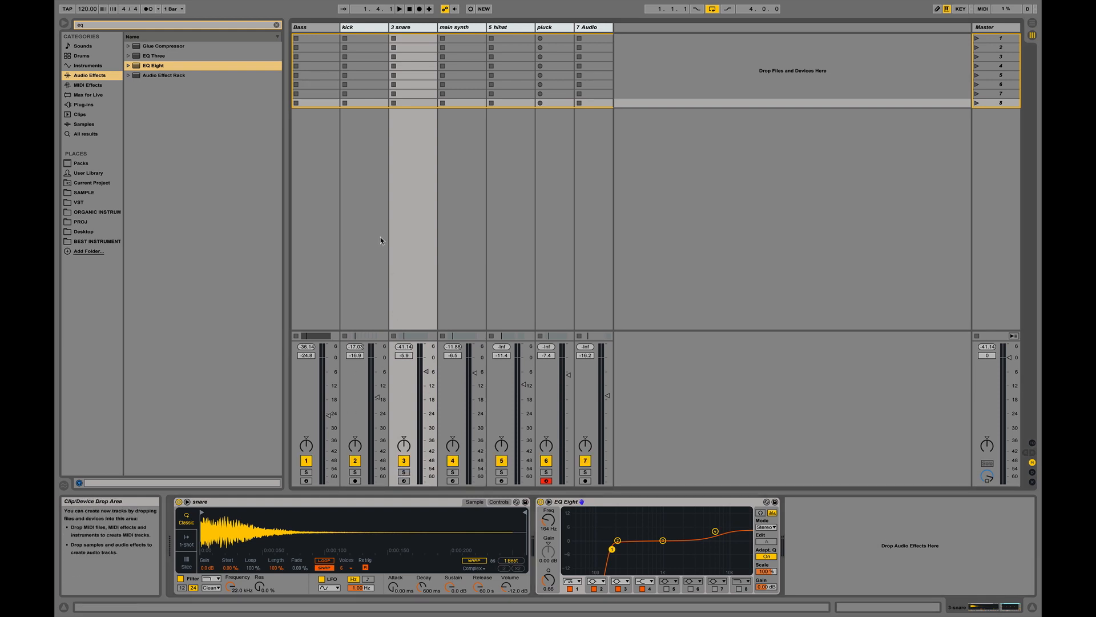
- Copy the snare's EQ Eight and paste it after Serum on the main synth track
click(479, 206)
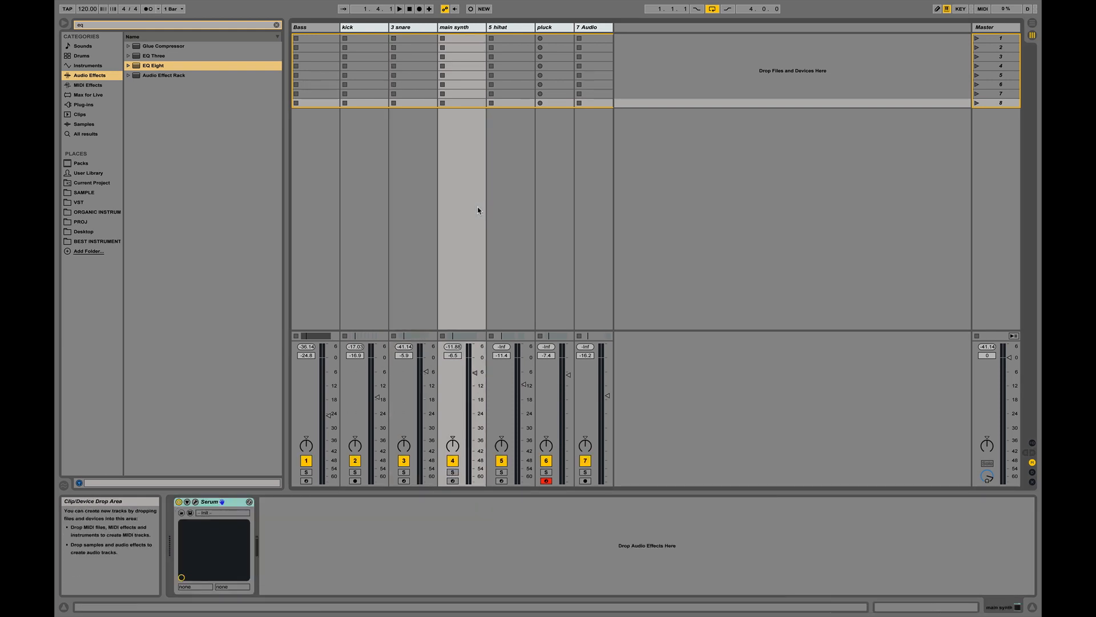
click(429, 28)
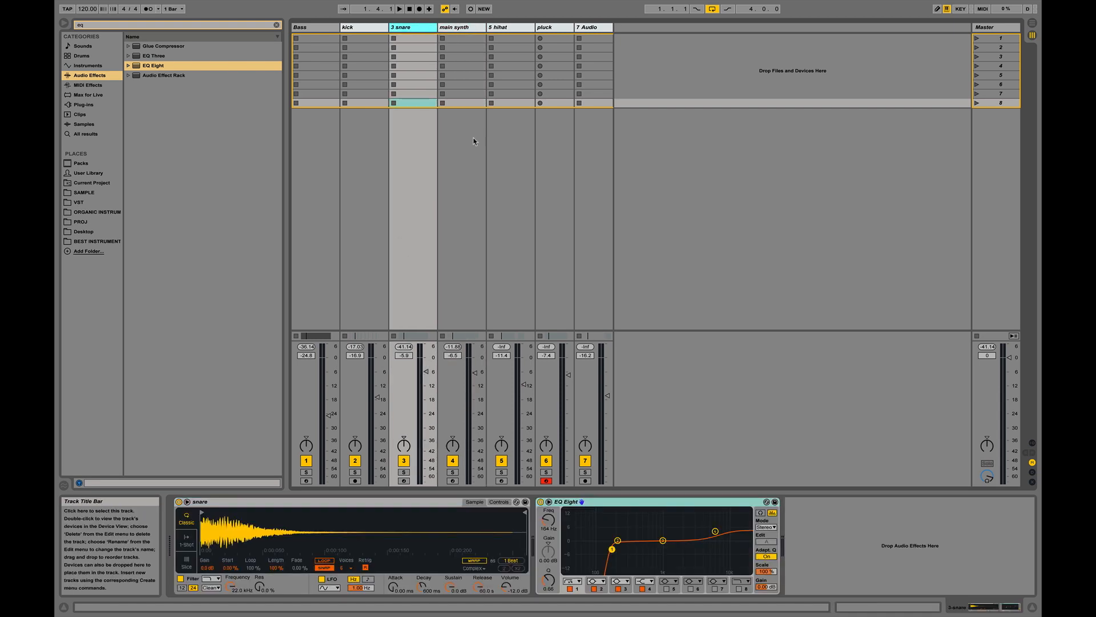
click(629, 506)
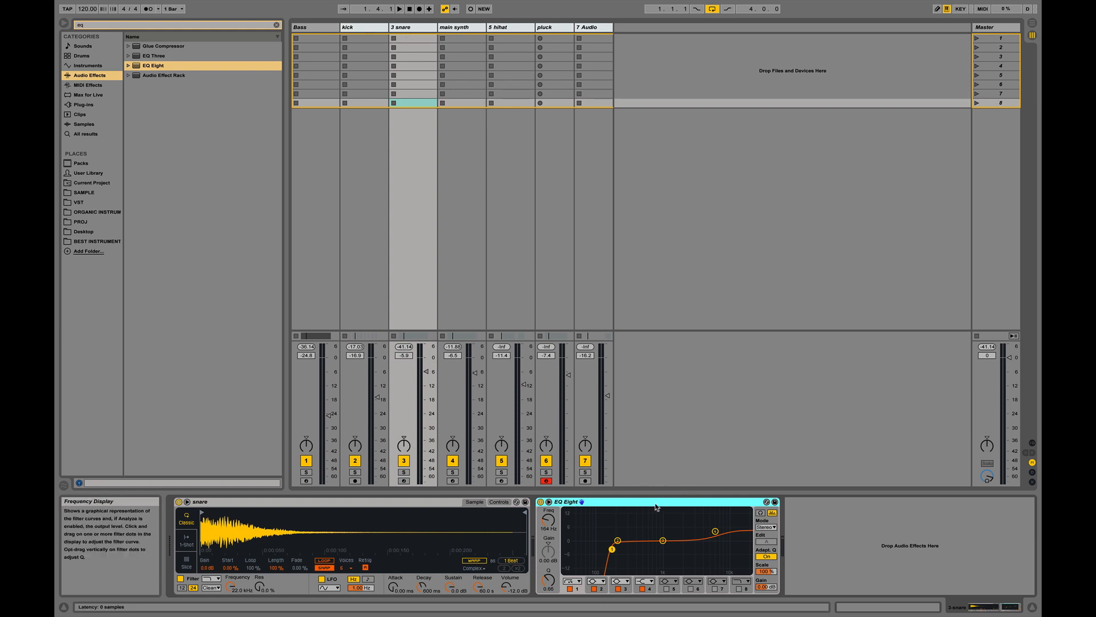
click(471, 28)
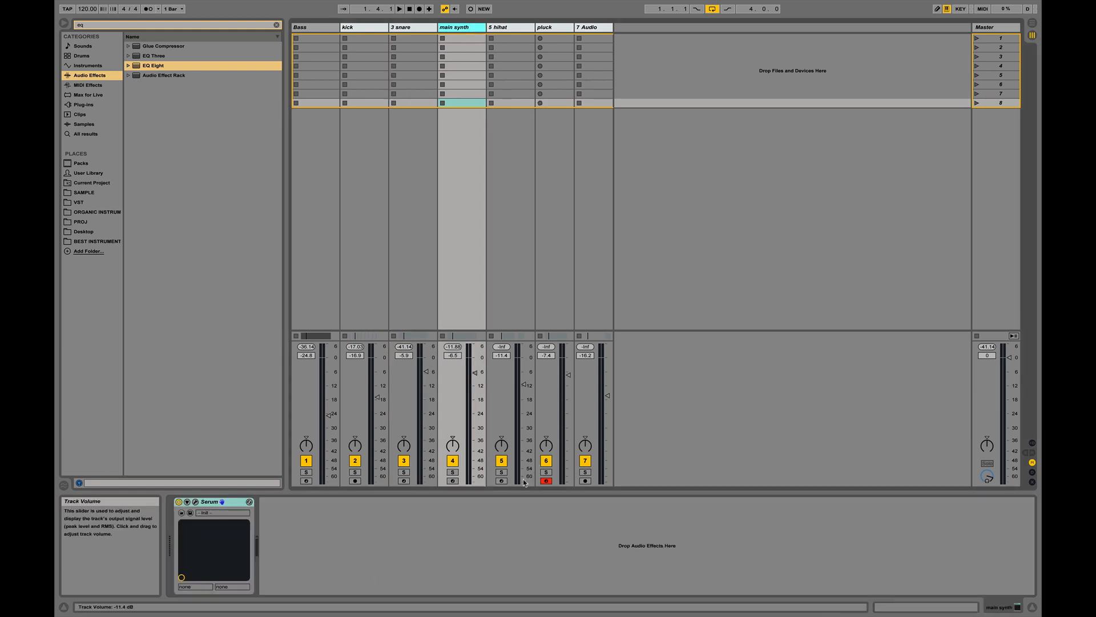
click(316, 537)
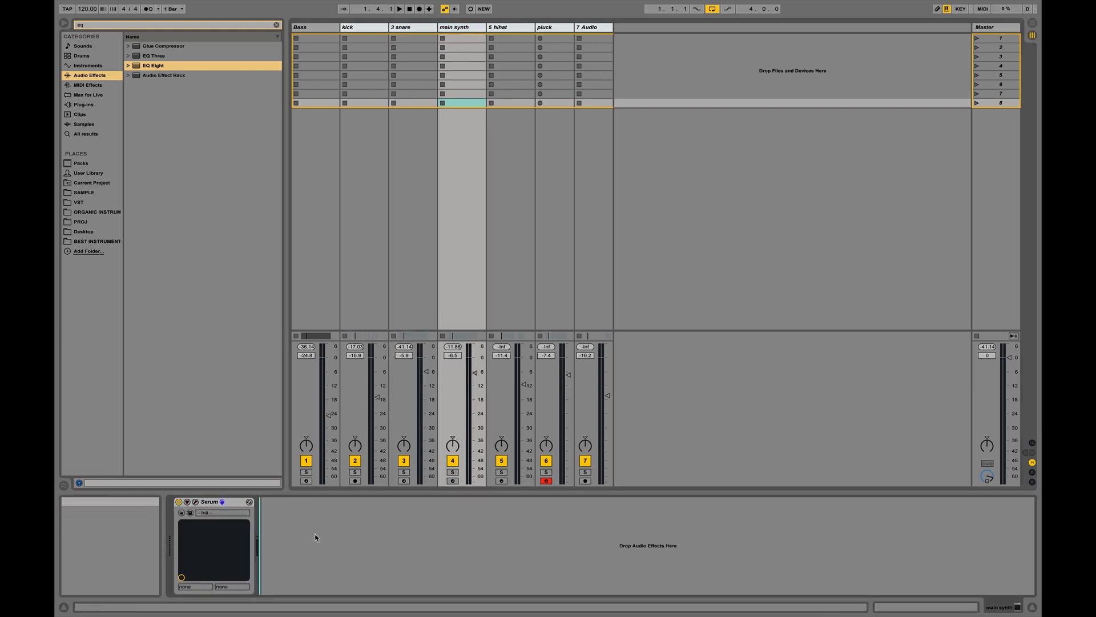
key(super+v)
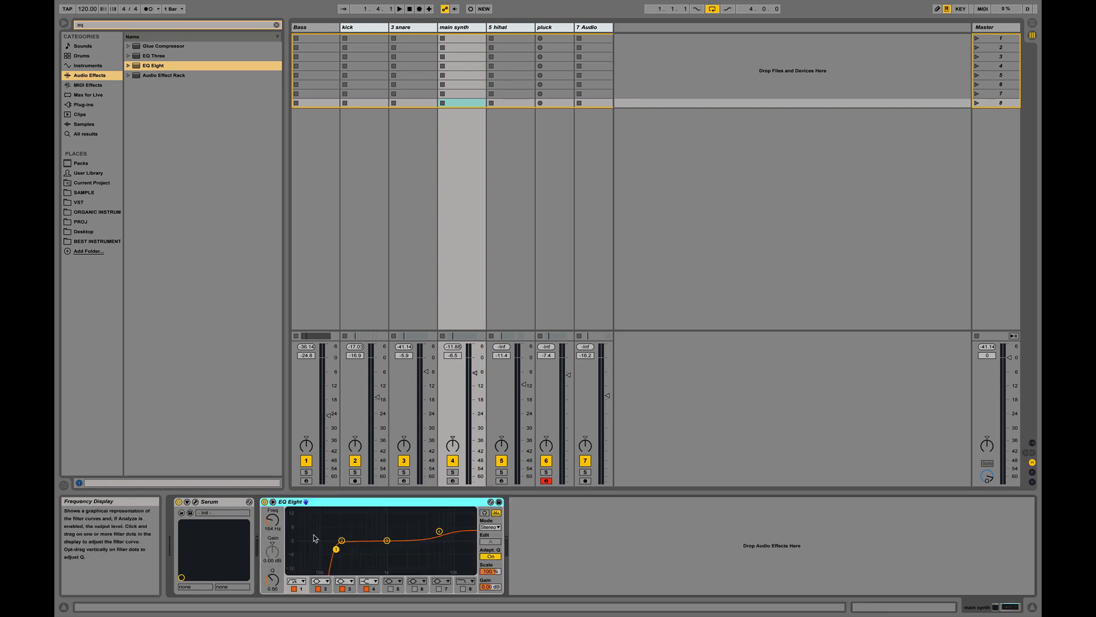
- Solo the main synth, play it through the pasted EQ, and audition only the low-cut band in Audition Mode
click(453, 472)
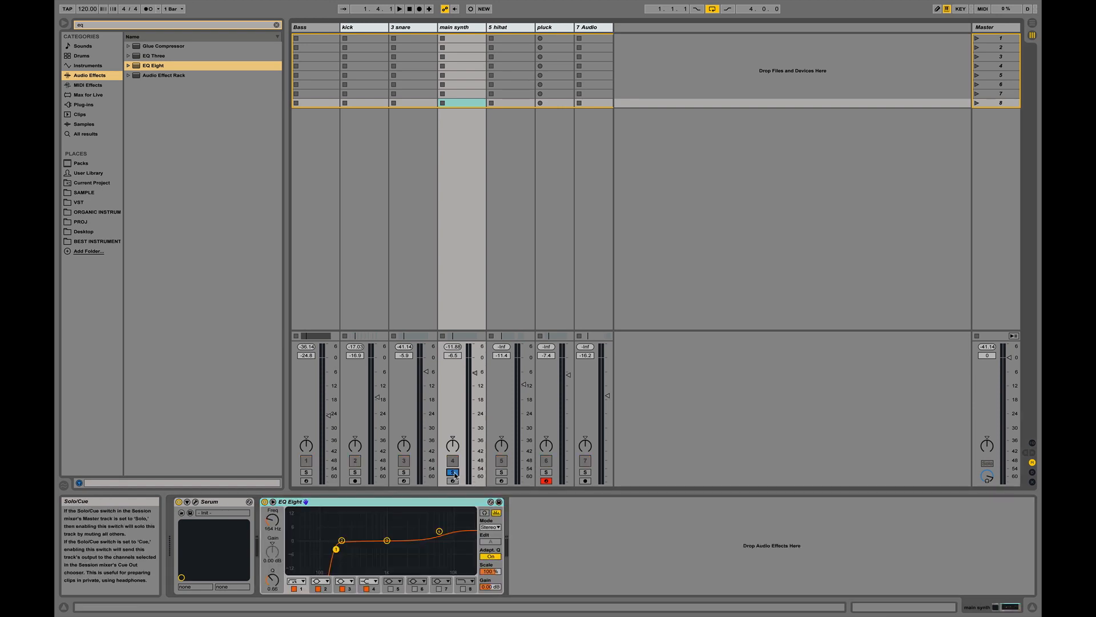
key(space)
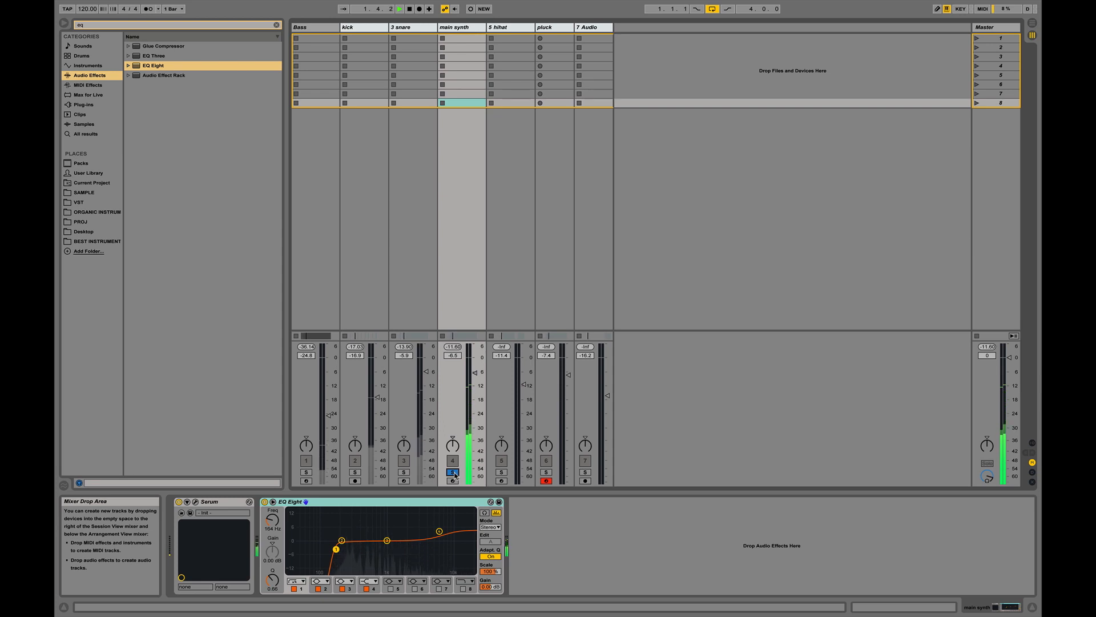
key(space)
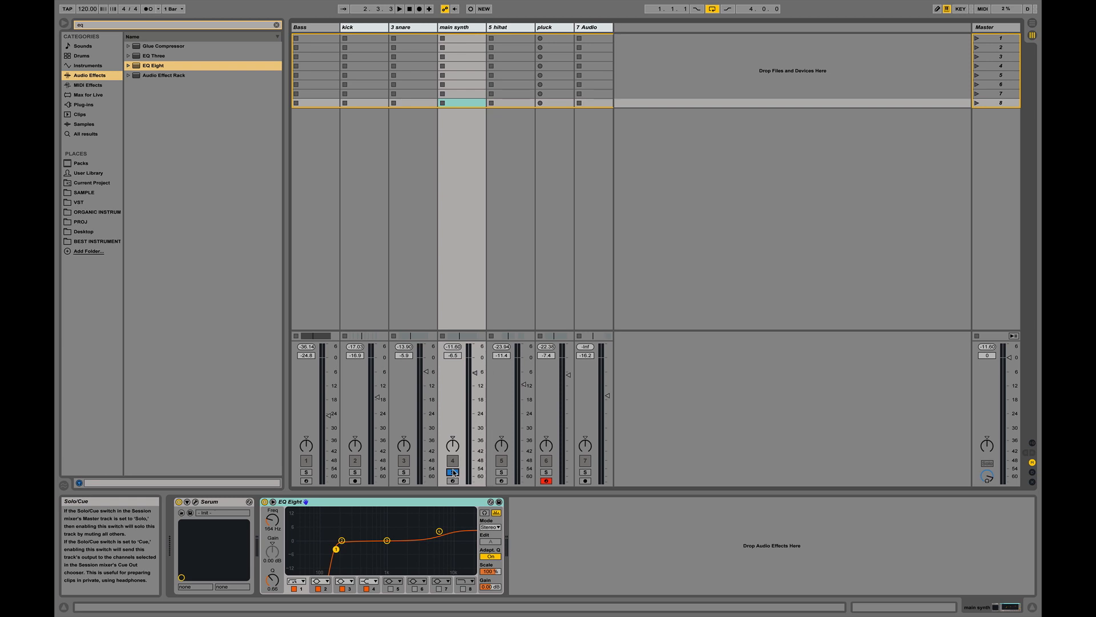
click(484, 512)
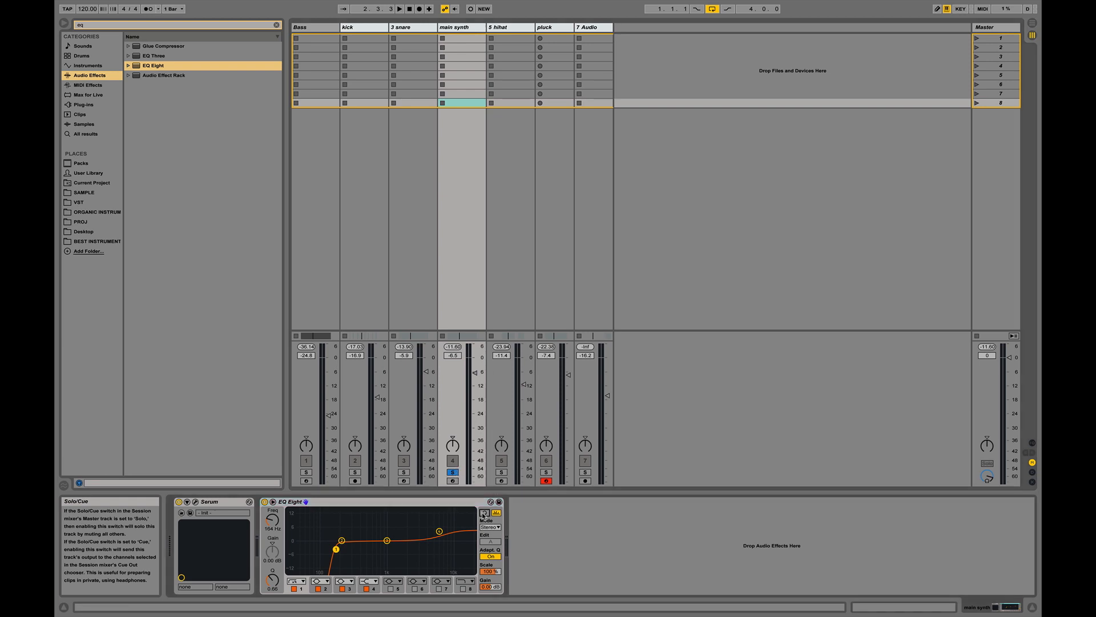
key(space)
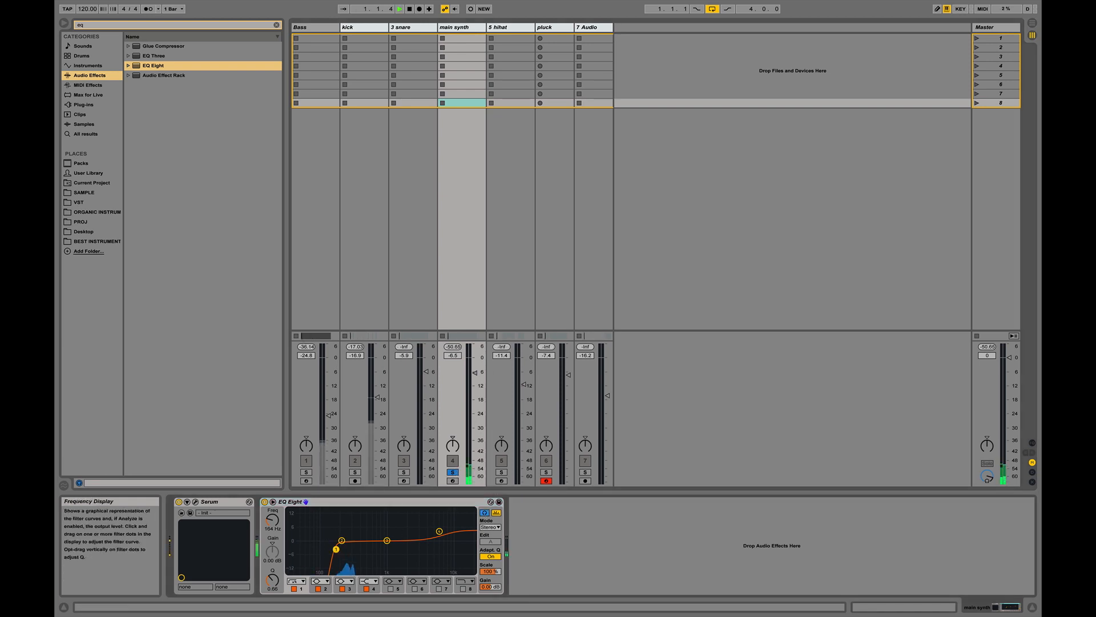
- Lower the low-cut frequency of band 1 in the main synth's EQ Eight to 132 Hz and stop playback
drag(337, 549, 330, 550)
key(space)
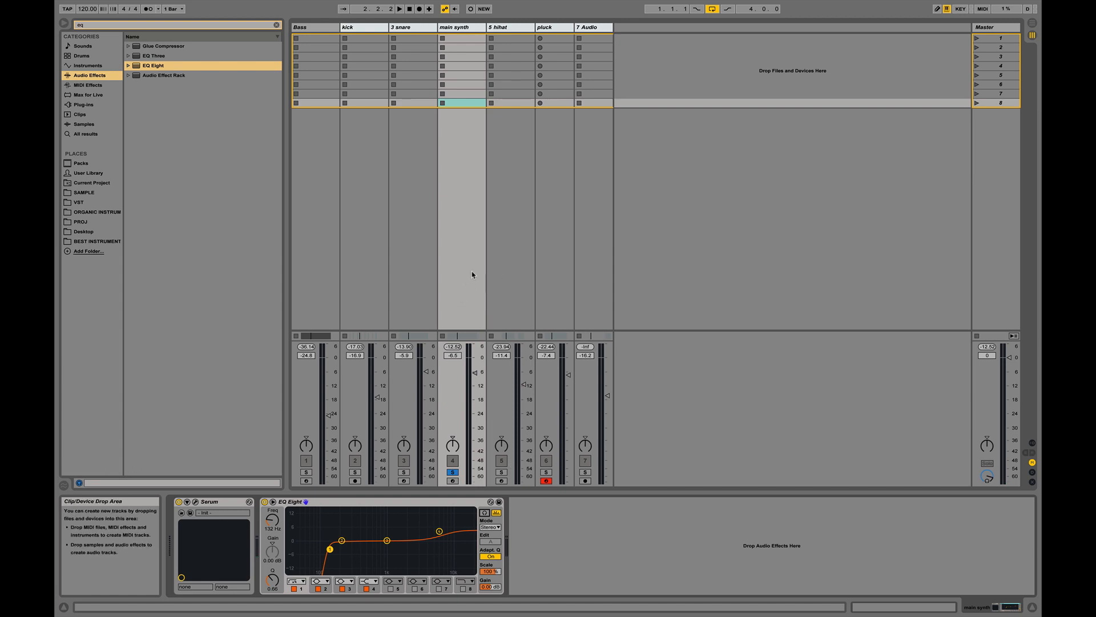
- Solo the pluck and main synth tracks together and play the loop twice to compare how they blend
click(492, 249)
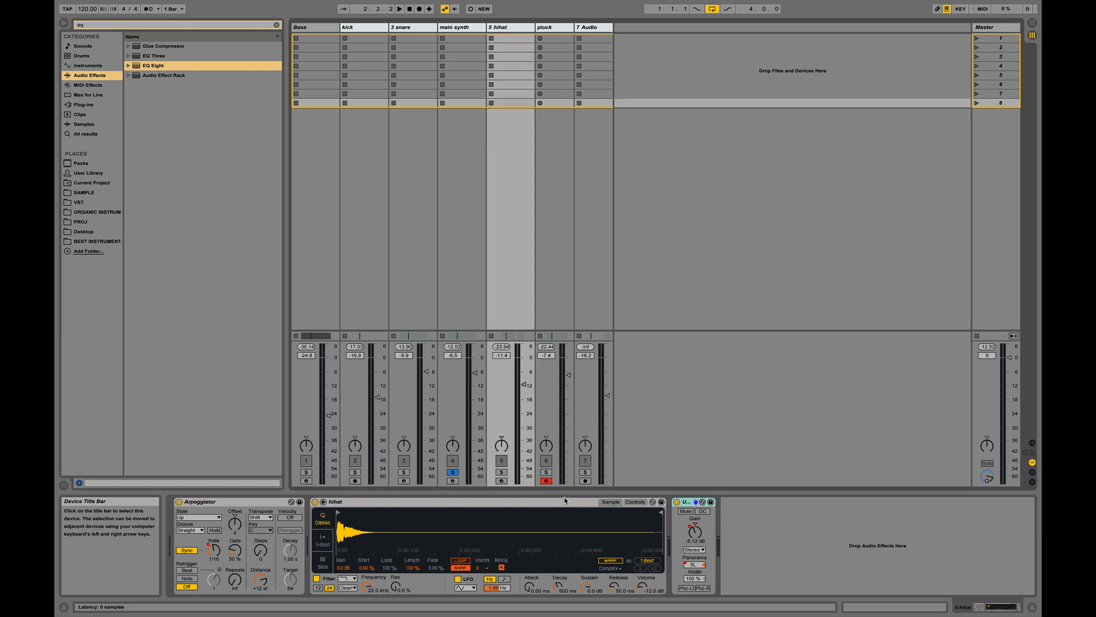
click(502, 471)
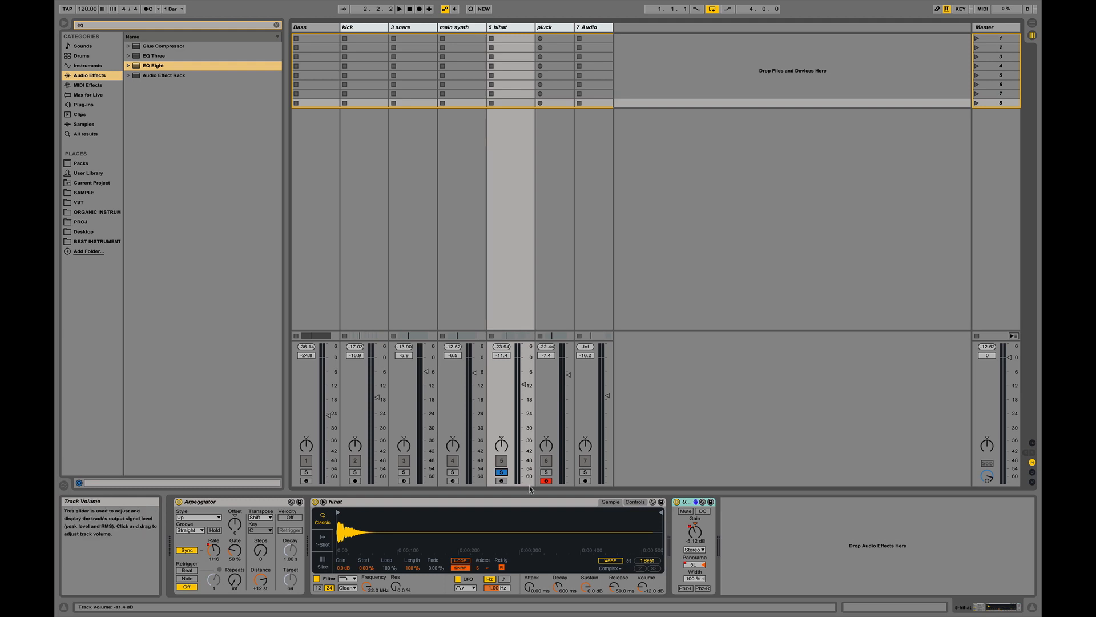
click(562, 246)
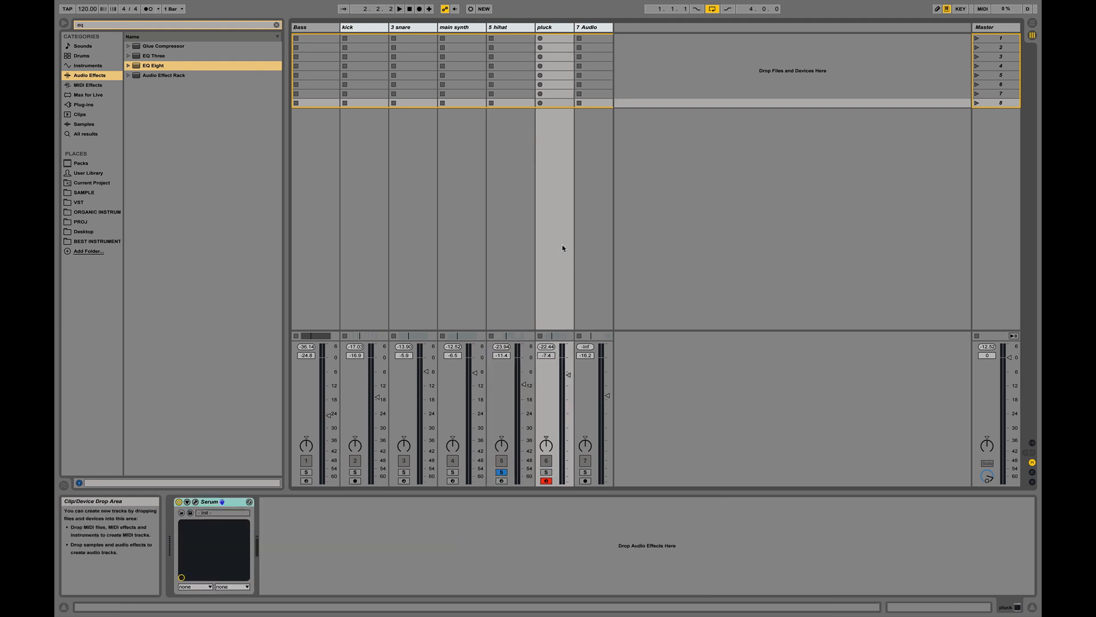
click(547, 471)
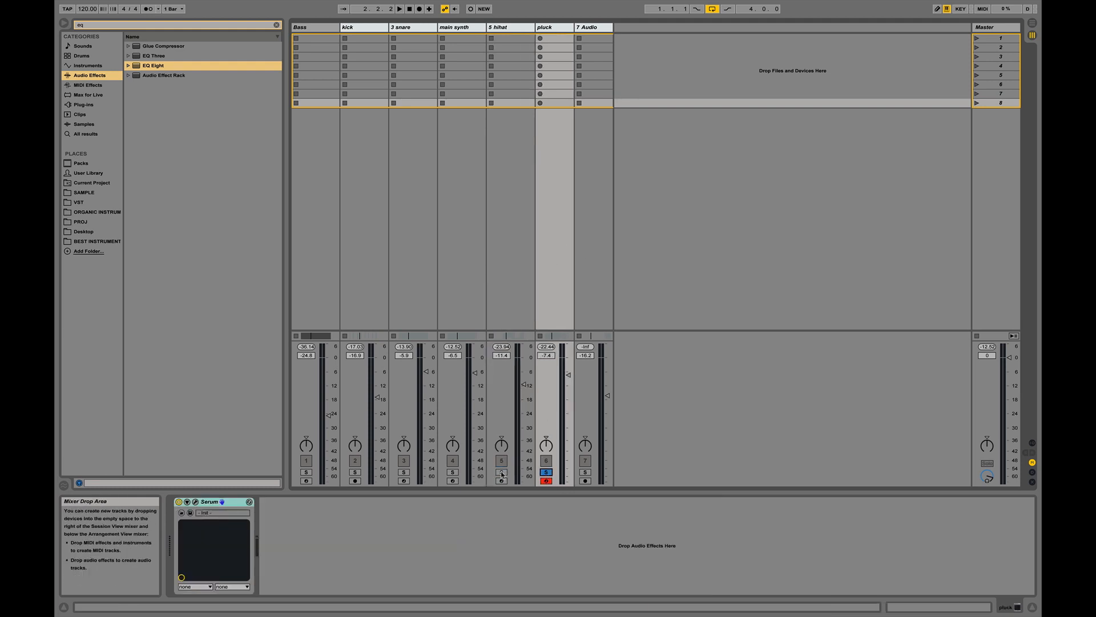
super+click(453, 472)
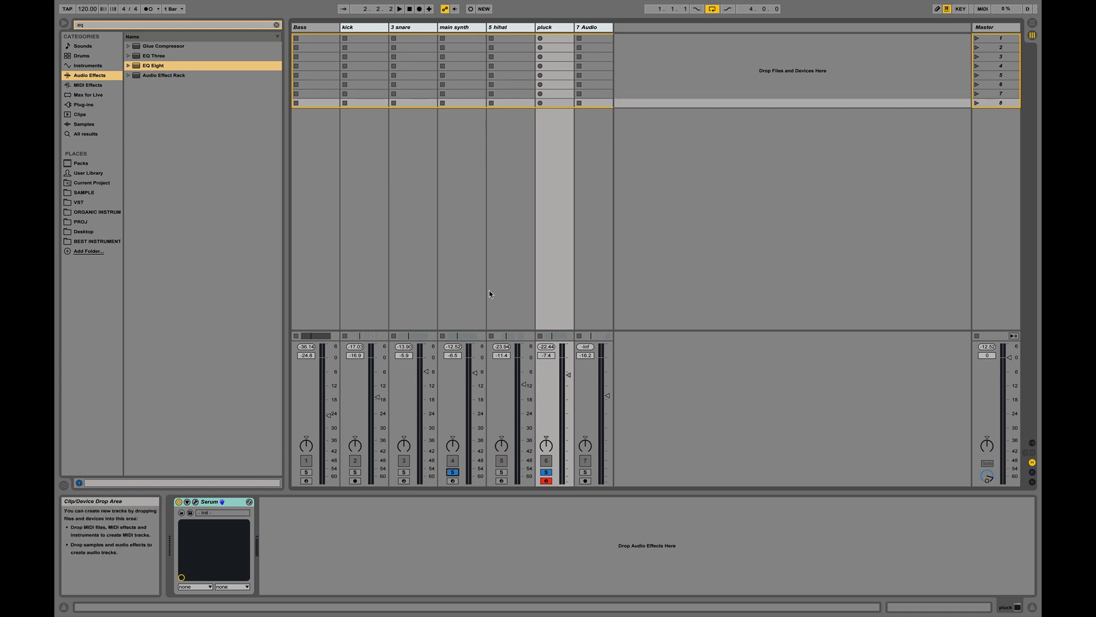
key(space)
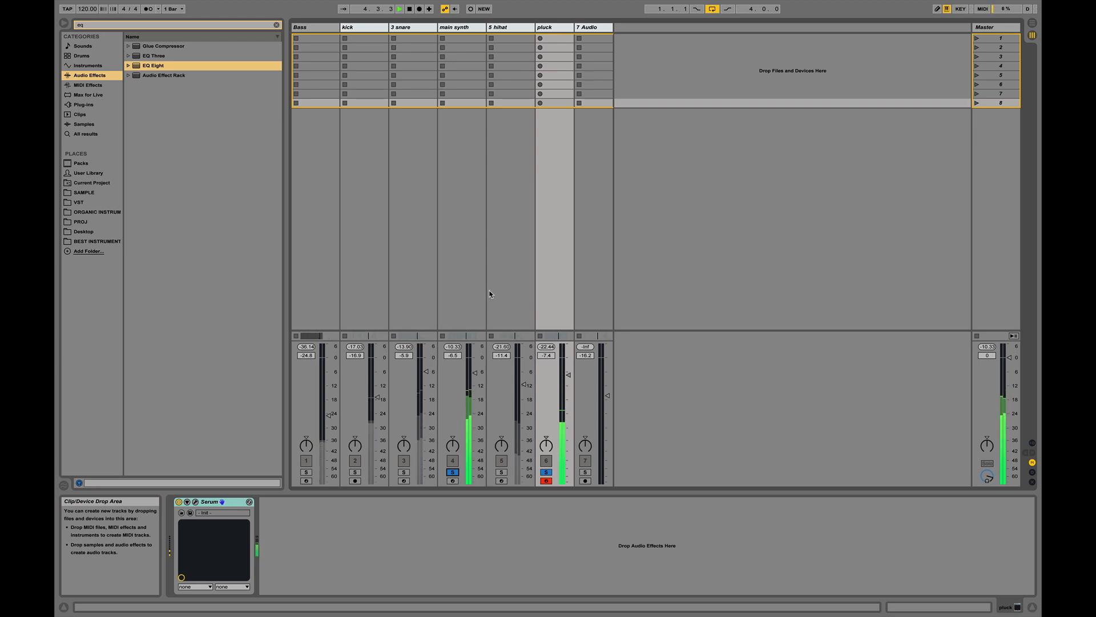
key(space)
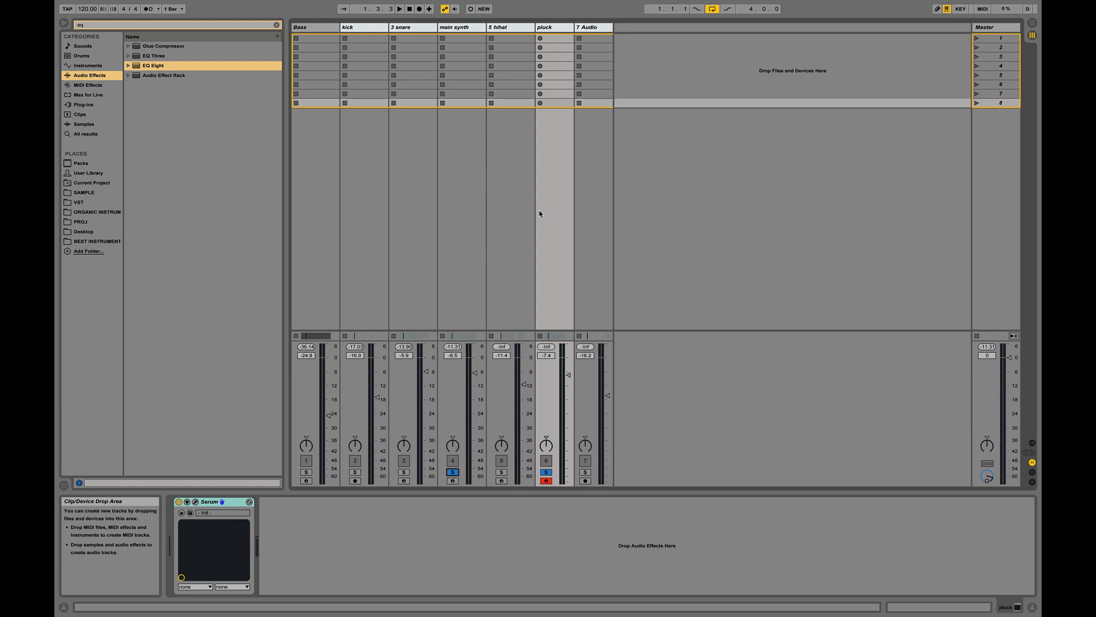
key(space)
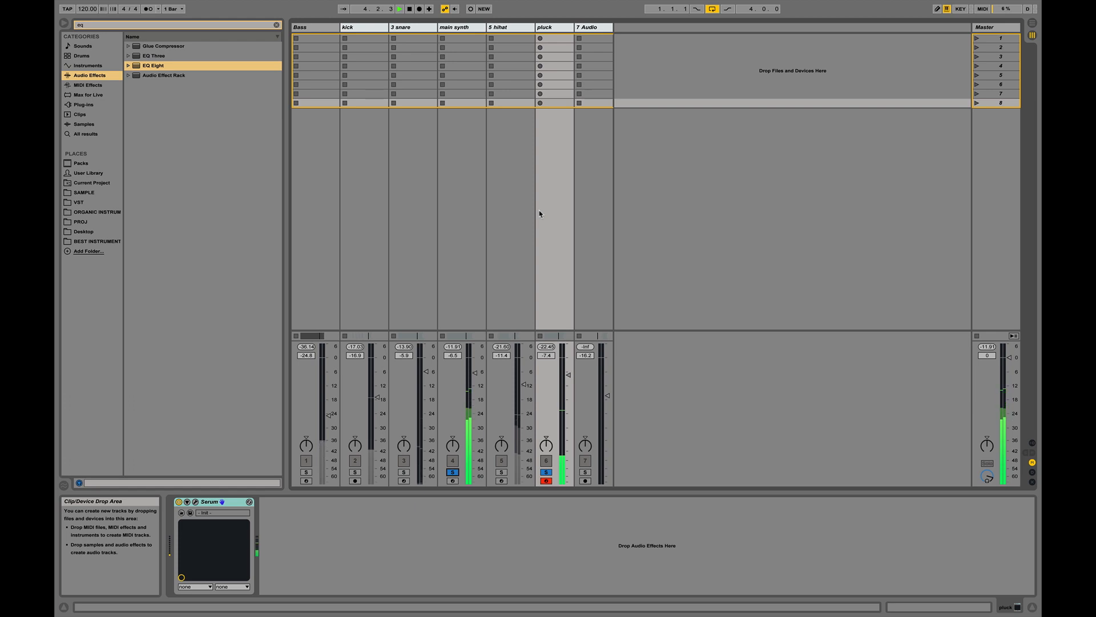
key(space)
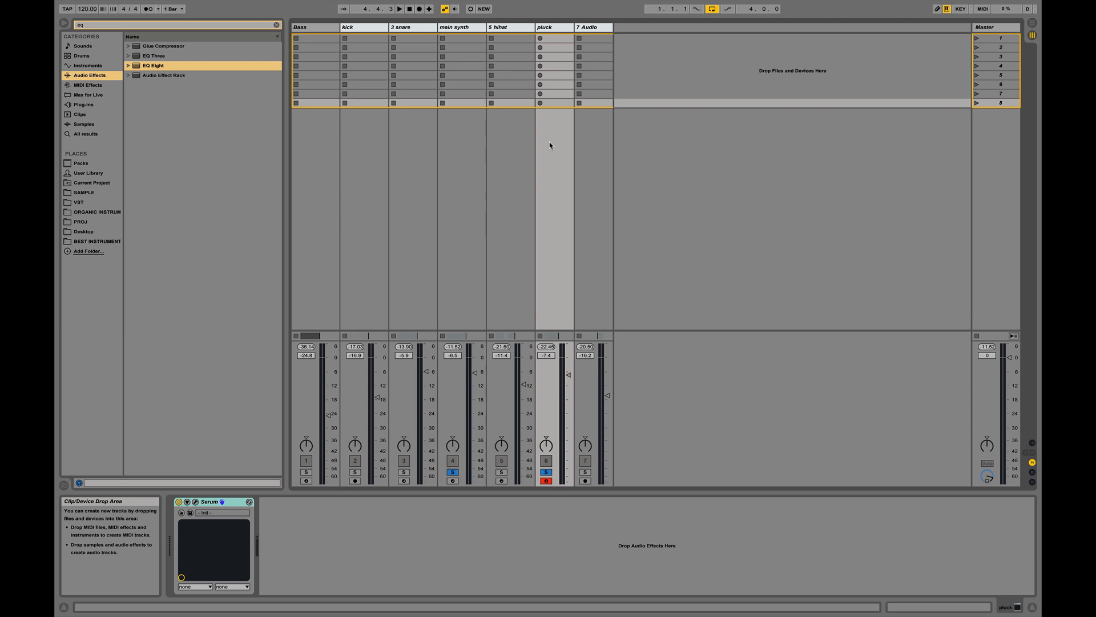
- Copy the bass's Compressor to the main synth after EQ Eight, with pluck as its sidechain source and a 17.5 ms release
click(469, 145)
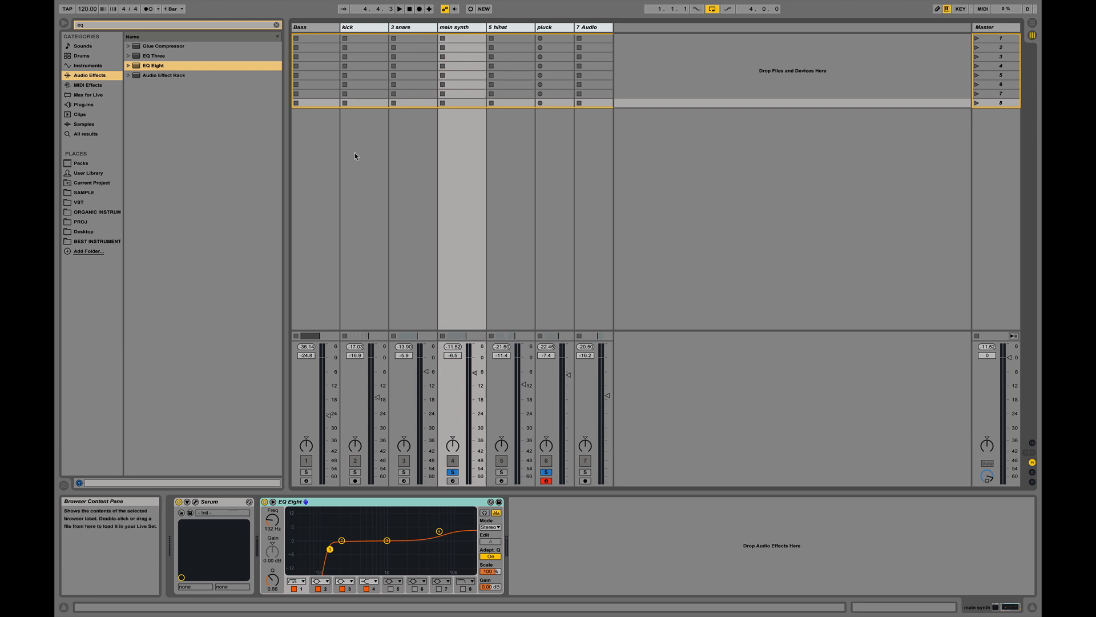
click(332, 153)
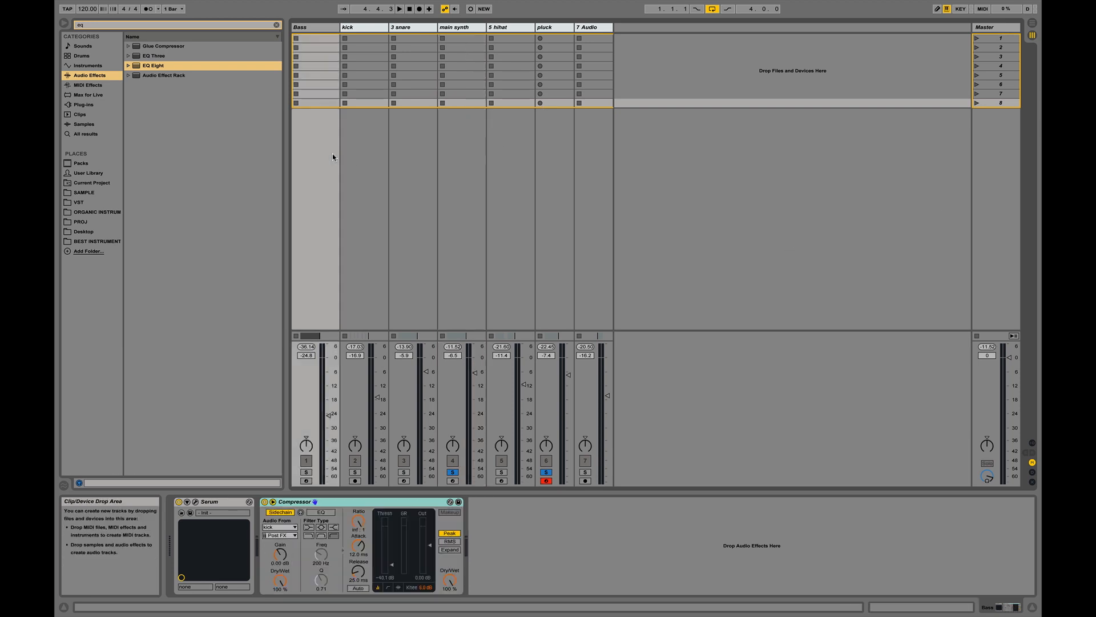
click(375, 503)
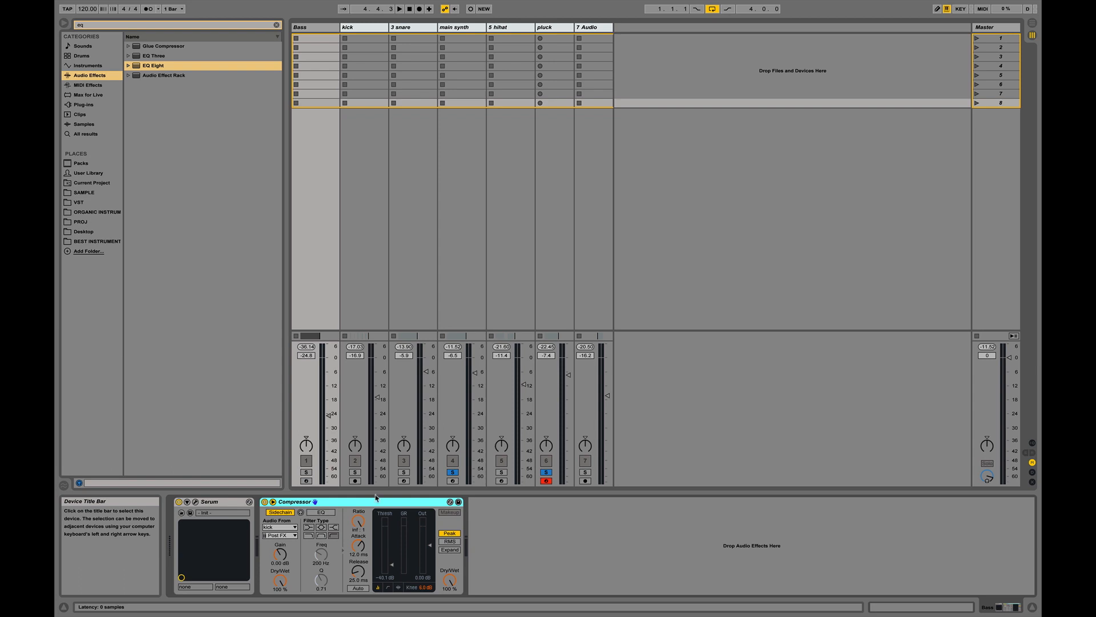
click(507, 234)
drag(553, 223, 448, 234)
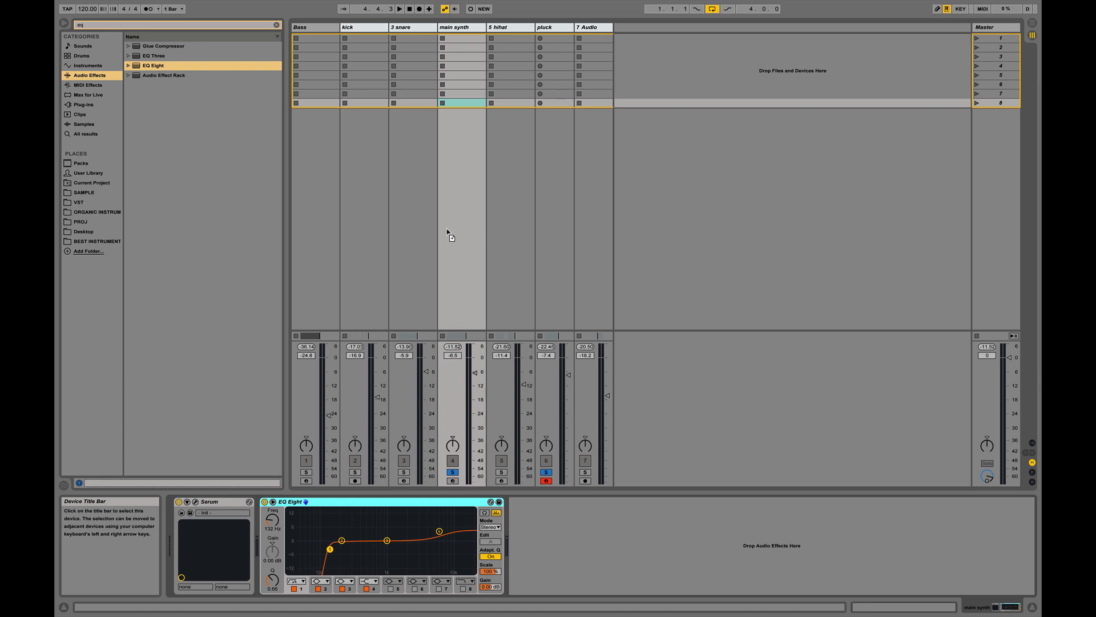
drag(448, 234, 563, 566)
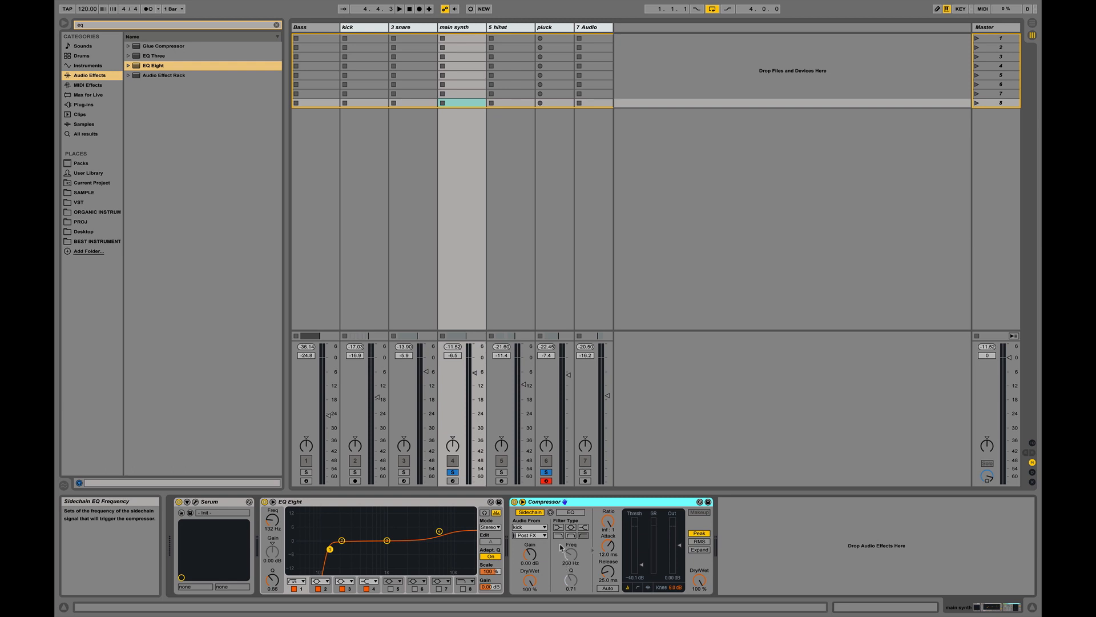
click(542, 527)
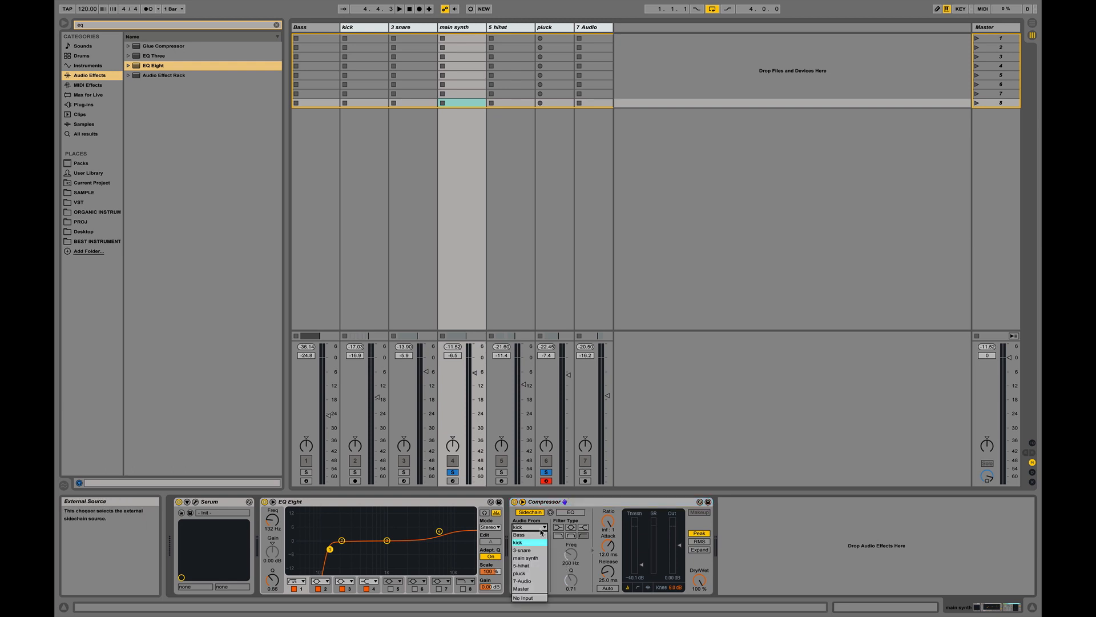
click(529, 573)
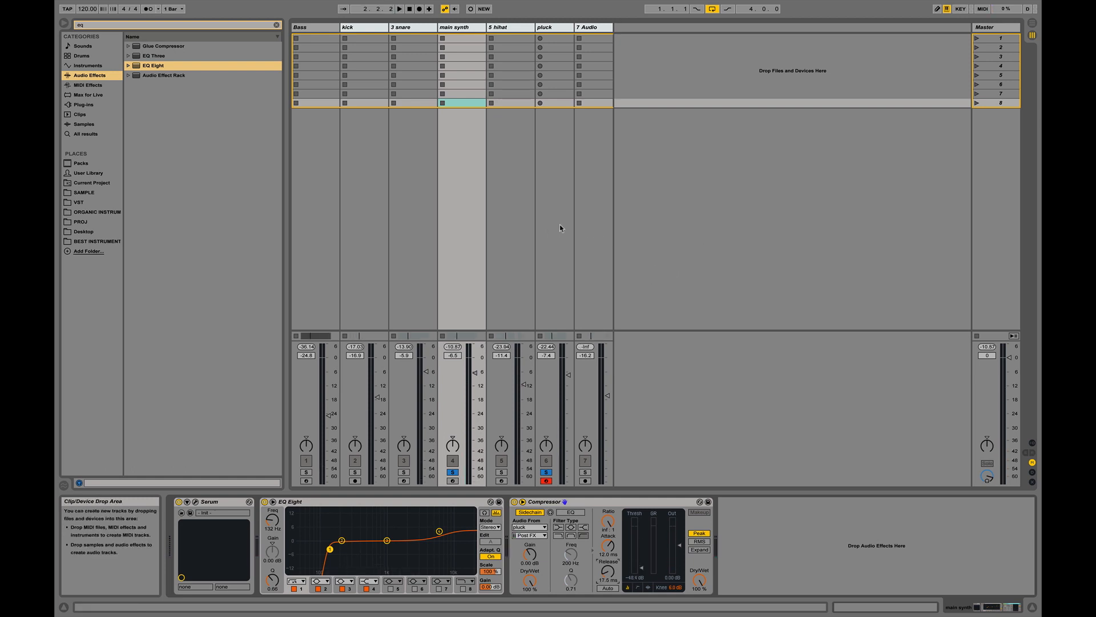
- Examine the effects and oscillator pages of the pluck's Serum and close the plug-in window
click(548, 225)
click(480, 158)
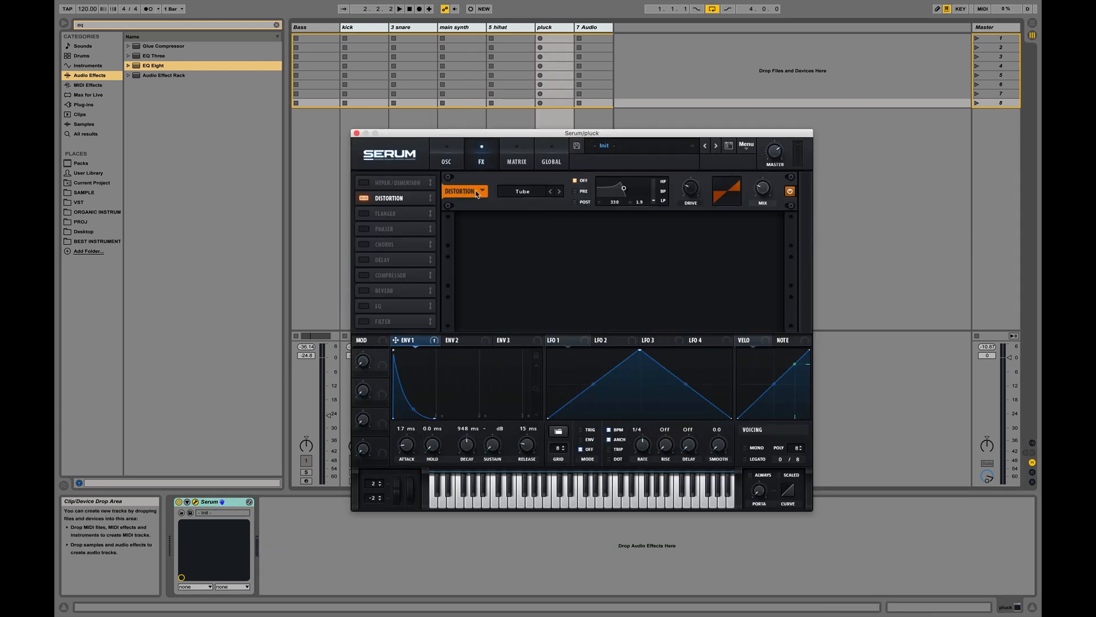
click(457, 159)
click(357, 133)
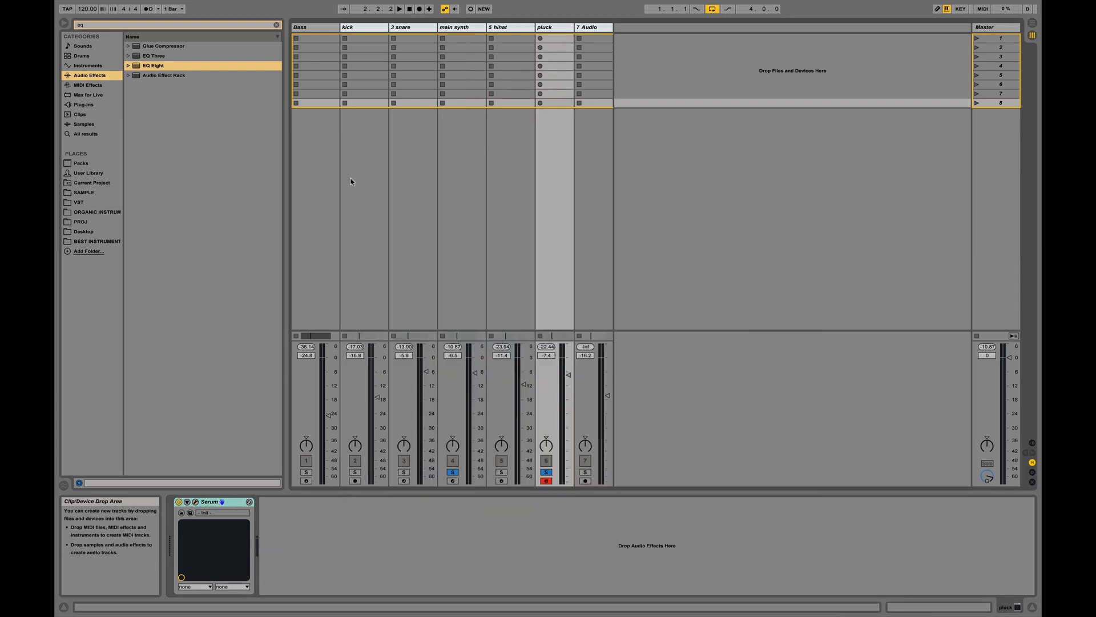
- Find the Overdrive audio effect and add it after Serum on the pluck track
click(121, 26)
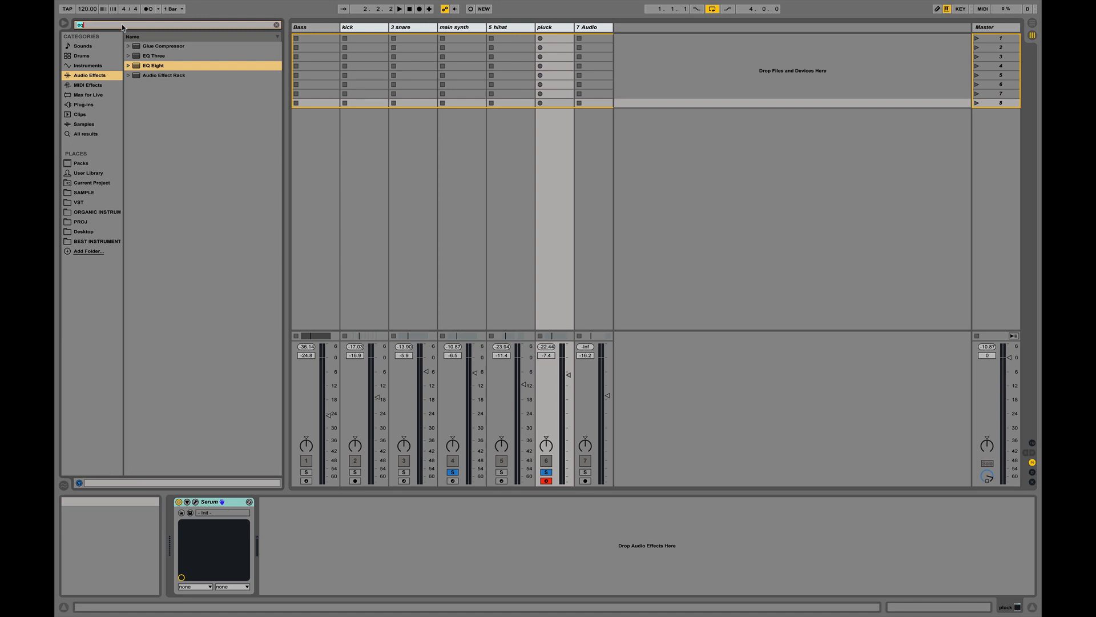
key(BackSpace)
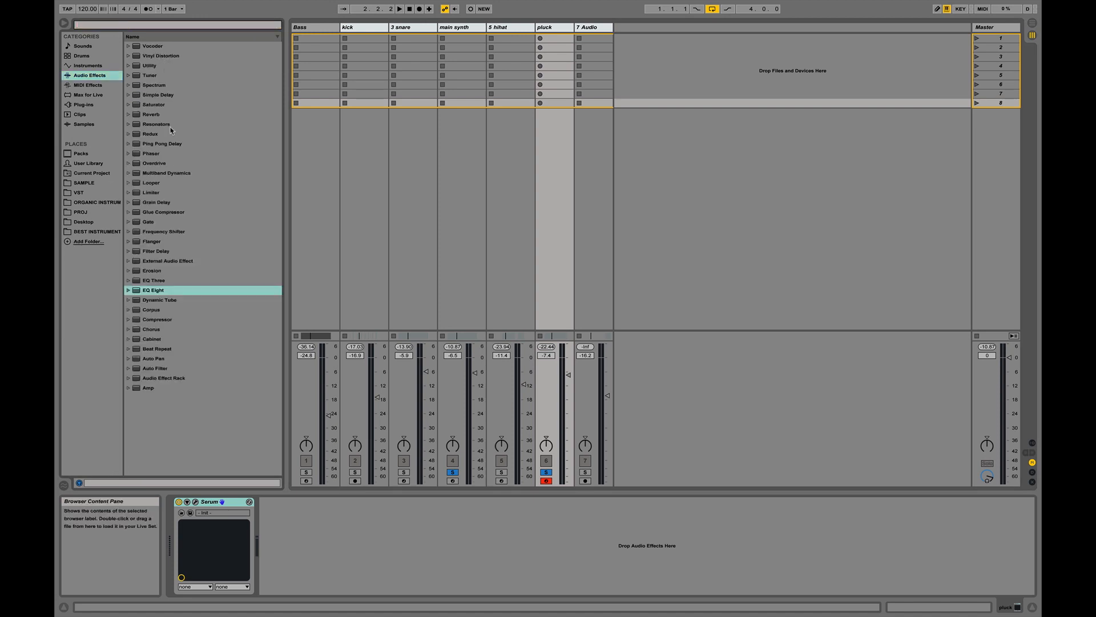
text(overd)
key(Return)
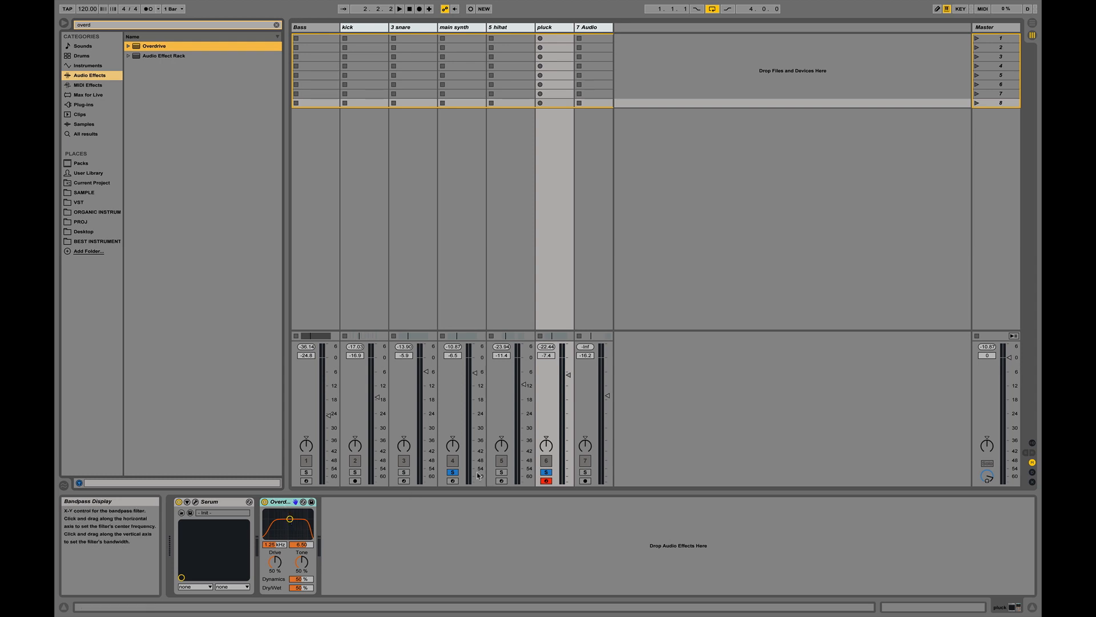
- With only the pluck soloed and playing, set Overdrive's filter to about 10.2 kHz, Drive 44%, Tone 100% and Dynamics 100%
click(547, 472)
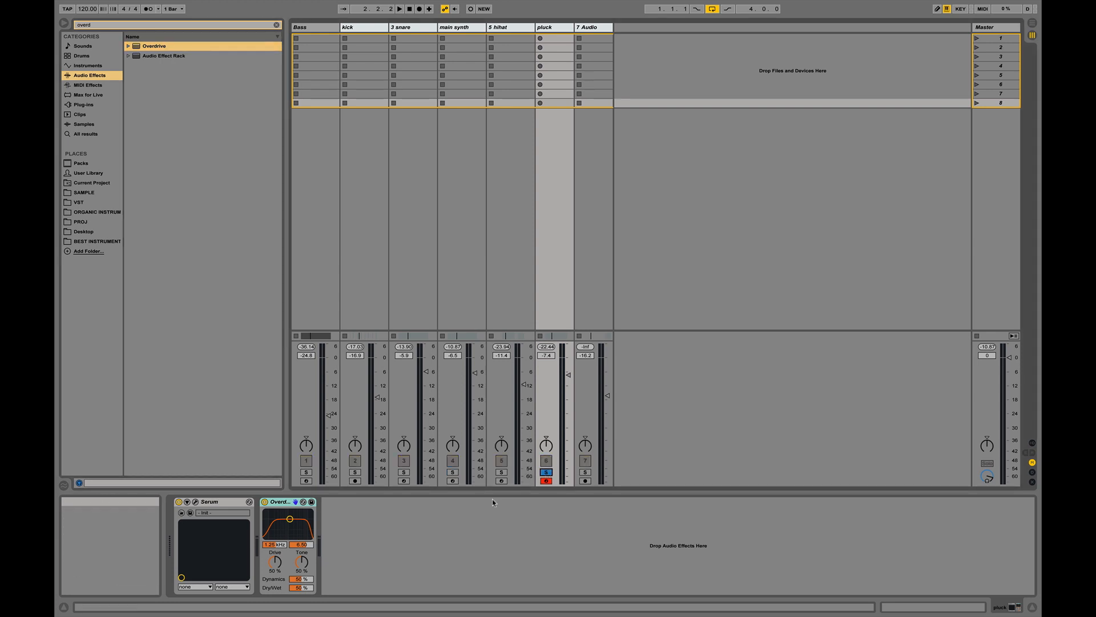
key(space)
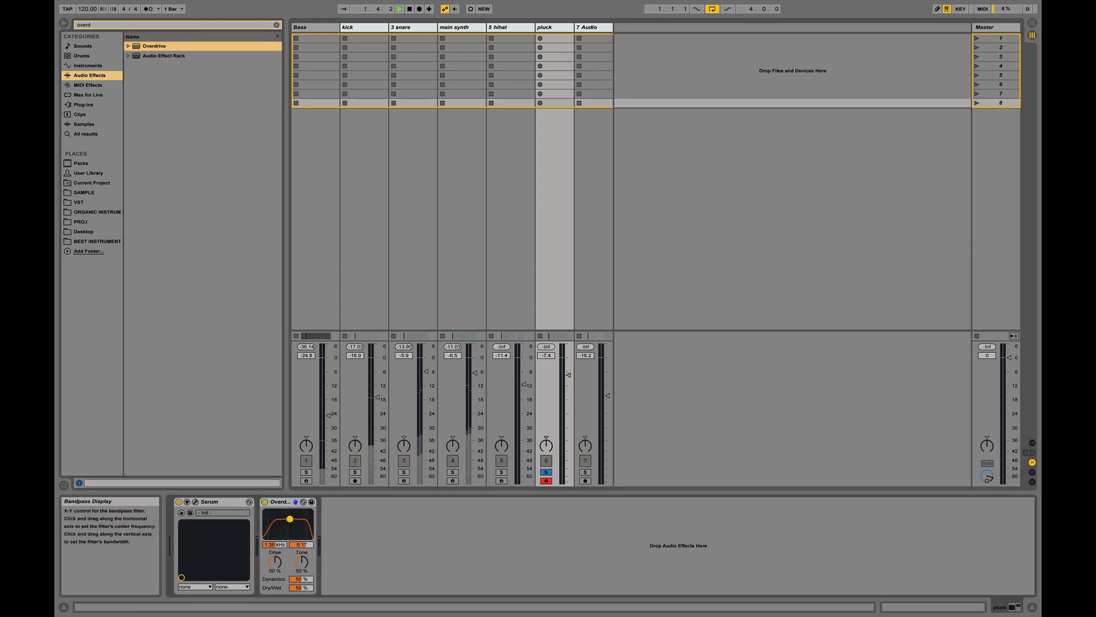
drag(290, 518, 308, 521)
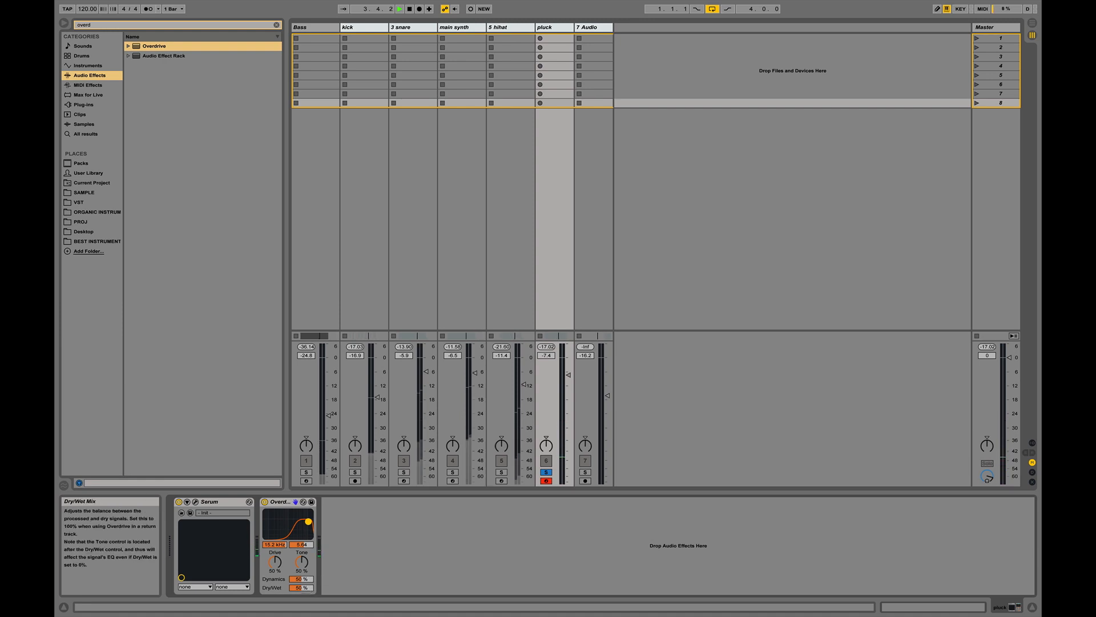
key(space)
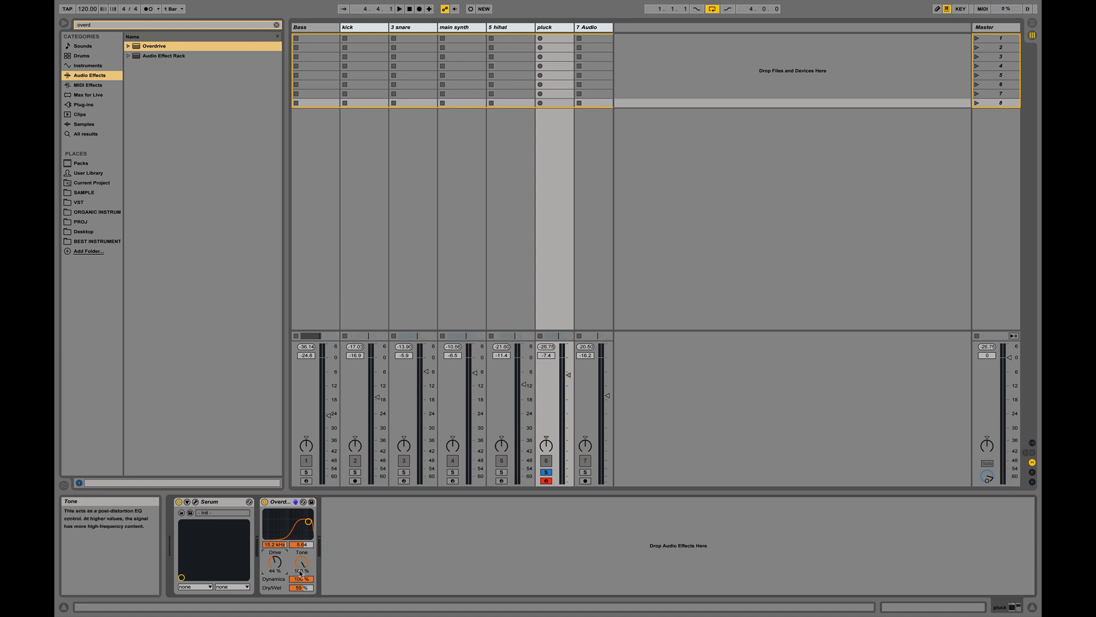
- Adjust the envelope 1 attack in the pluck's Serum to about 6 ms while listening, and close the plug-in window
click(196, 502)
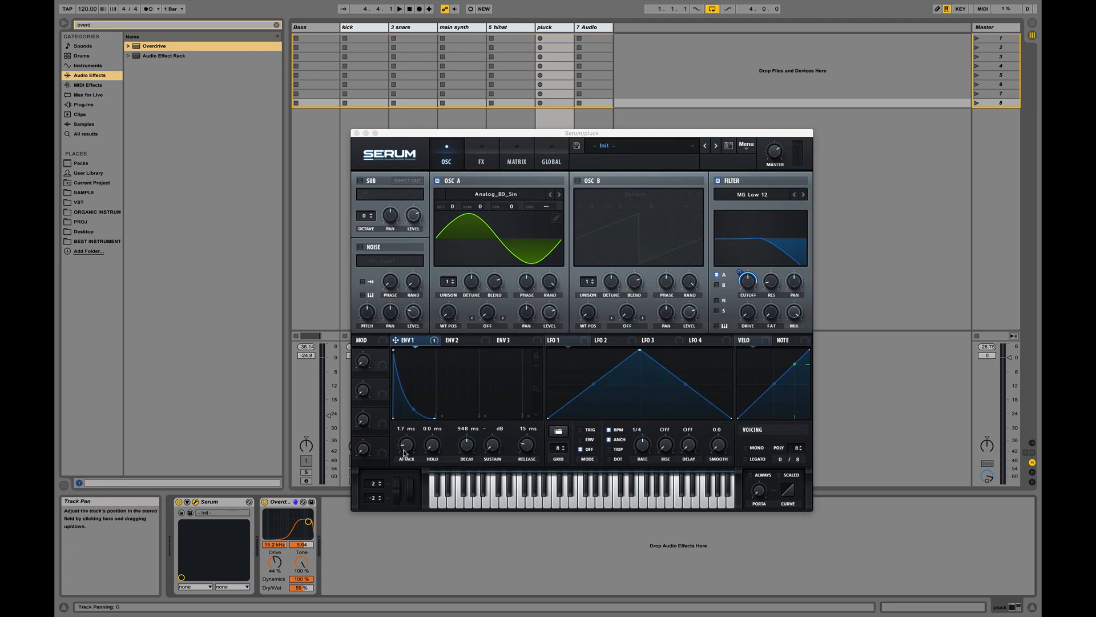
drag(405, 450, 408, 441)
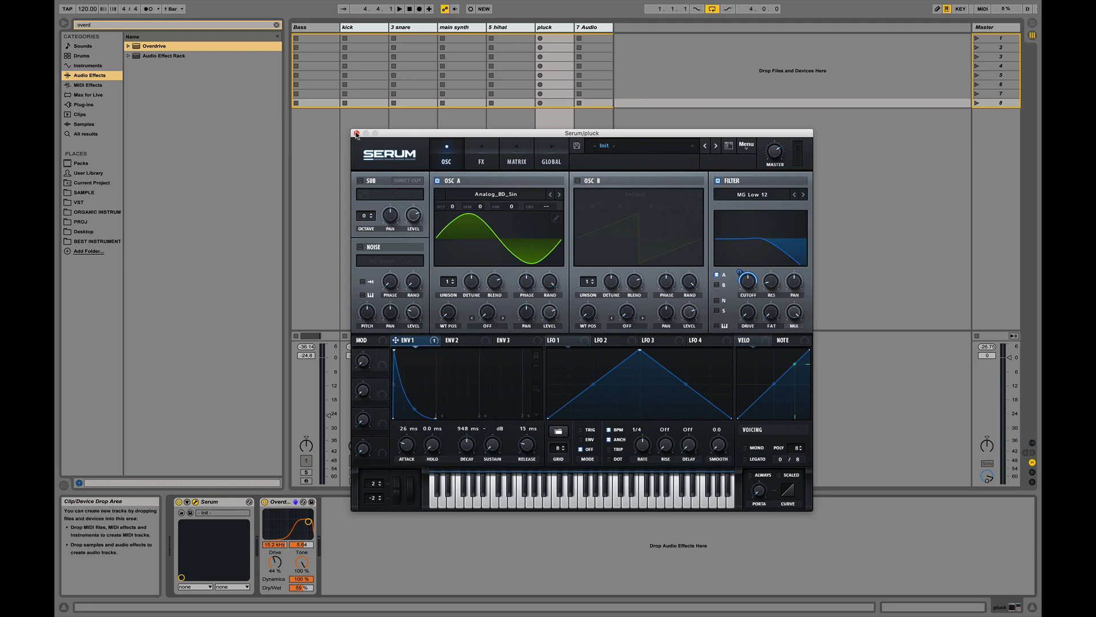
key(space)
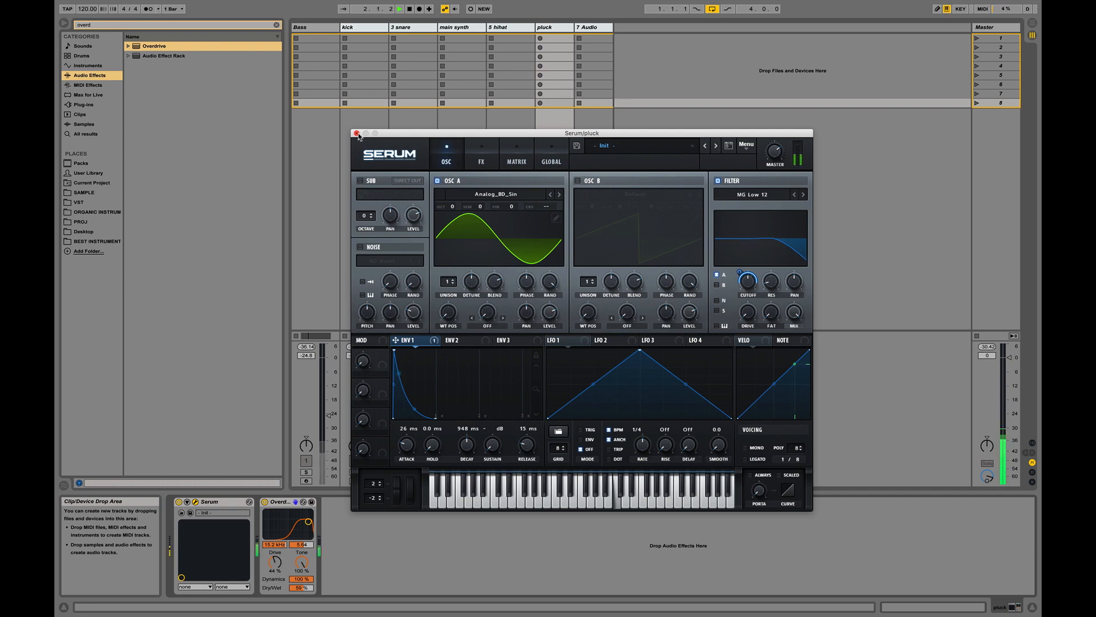
drag(407, 445, 408, 455)
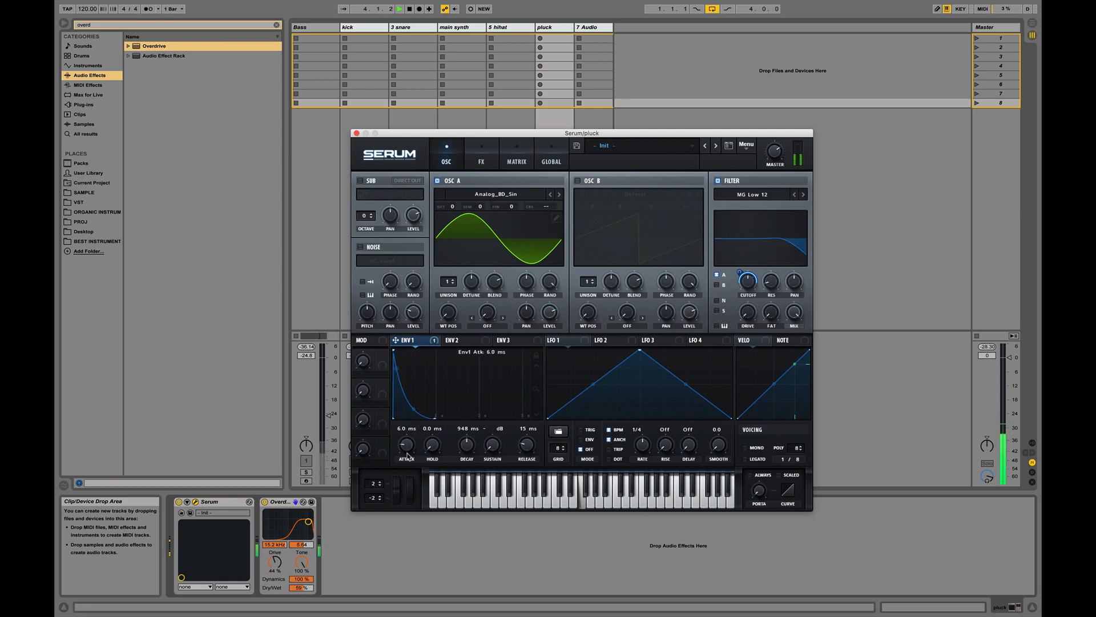
drag(408, 455, 408, 454)
key(space)
click(357, 134)
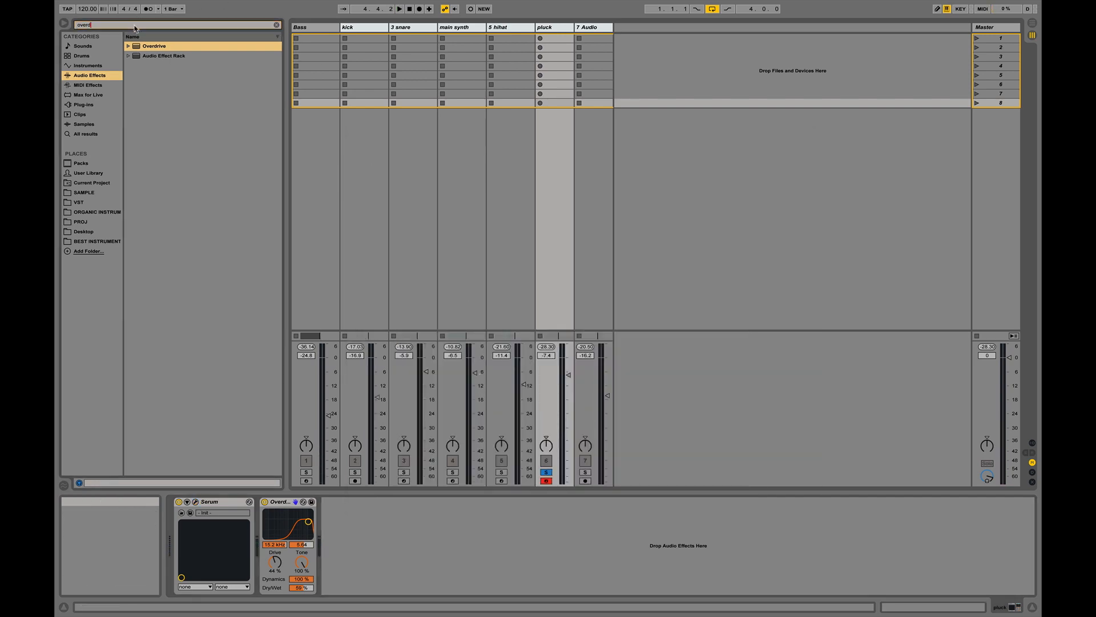
- Find EQ Eight in the audio effects and add it after Overdrive on the pluck track
text(eq)
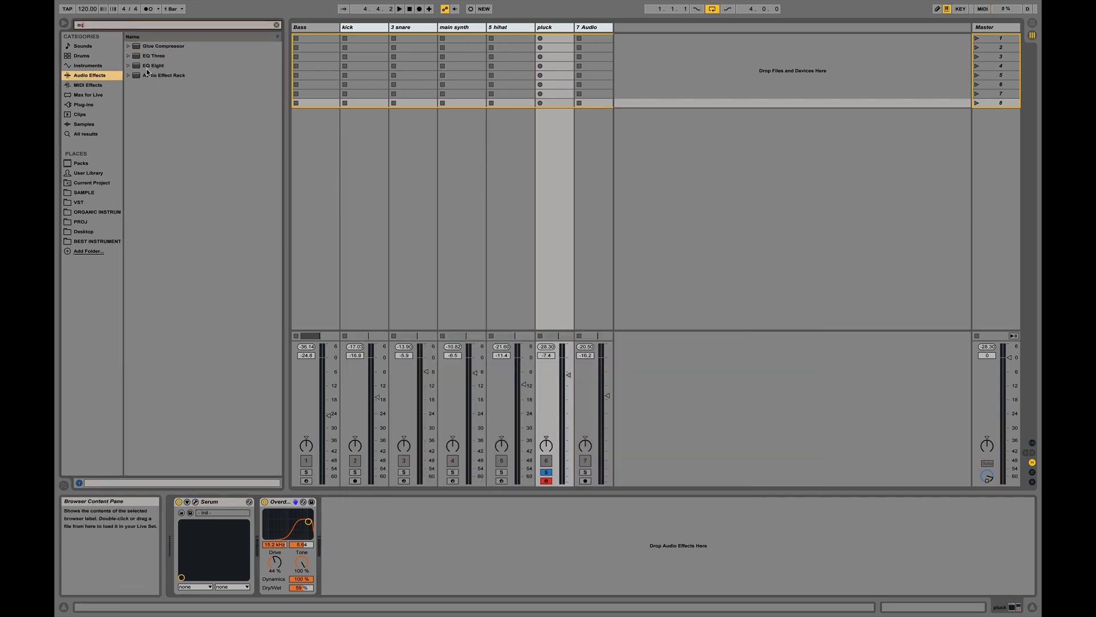
click(146, 66)
double_click(146, 65)
- Play the pluck through EQ Eight and move band 1 to 1.80 kHz with a gain of about -14 dB
key(space)
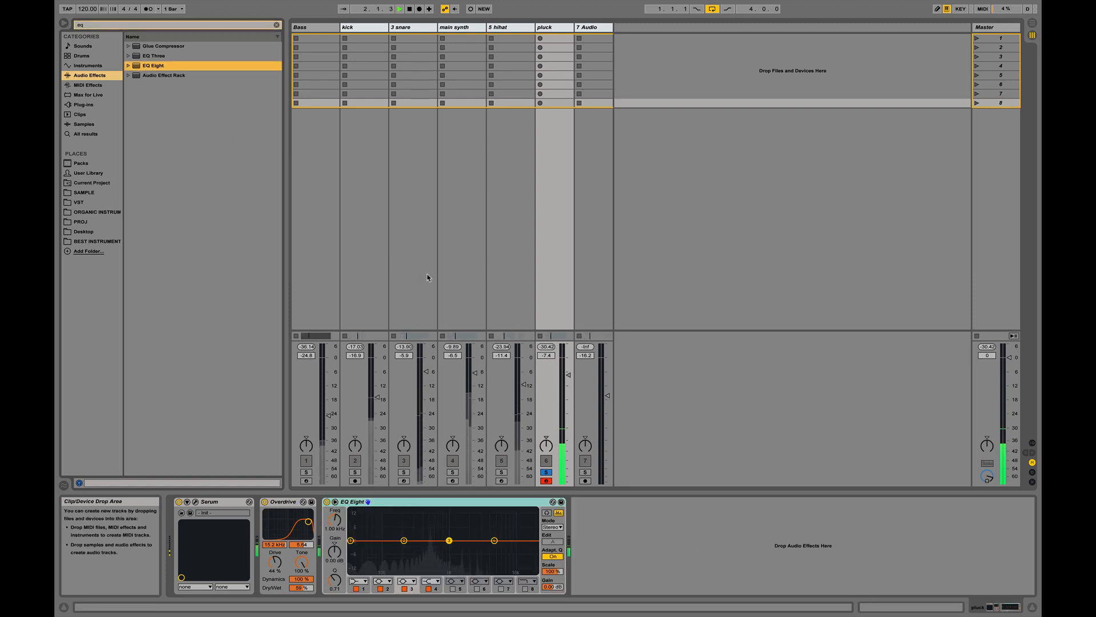
click(350, 540)
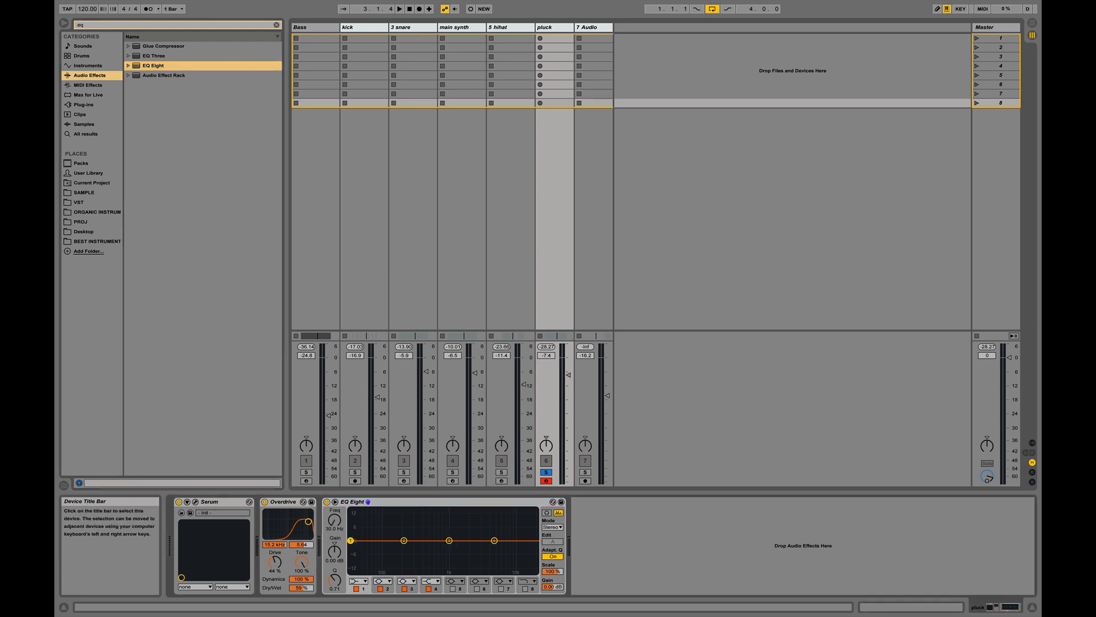
drag(351, 540, 465, 569)
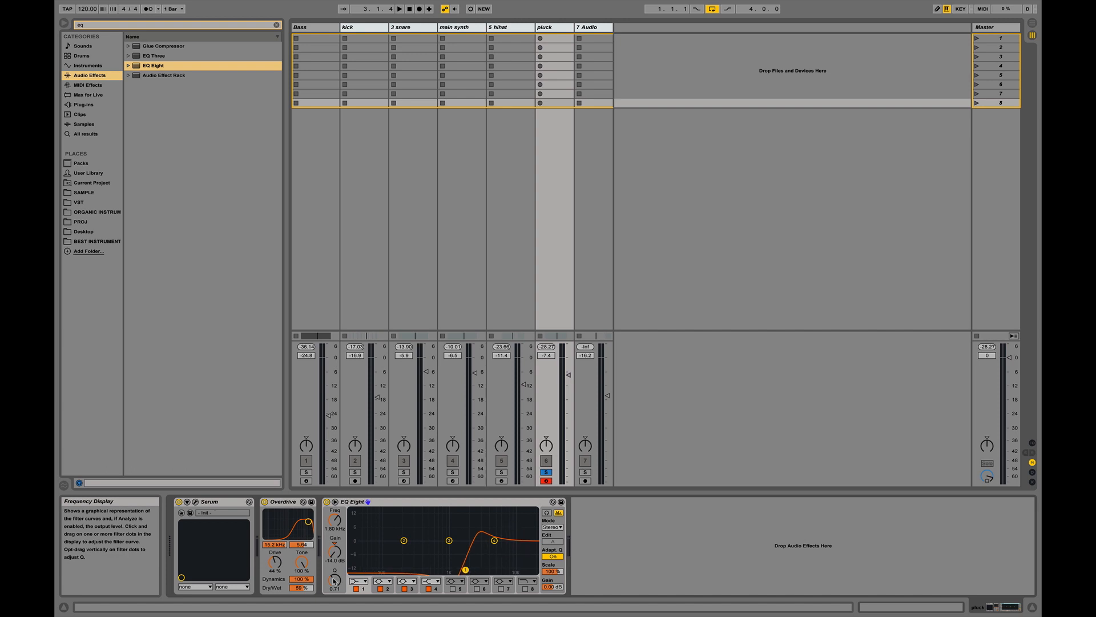
- Lower band 1's Q to about 0.15 in the pluck's EQ Eight and move the band to 1.61 kHz at -15 dB
drag(334, 580, 334, 594)
drag(466, 570, 462, 572)
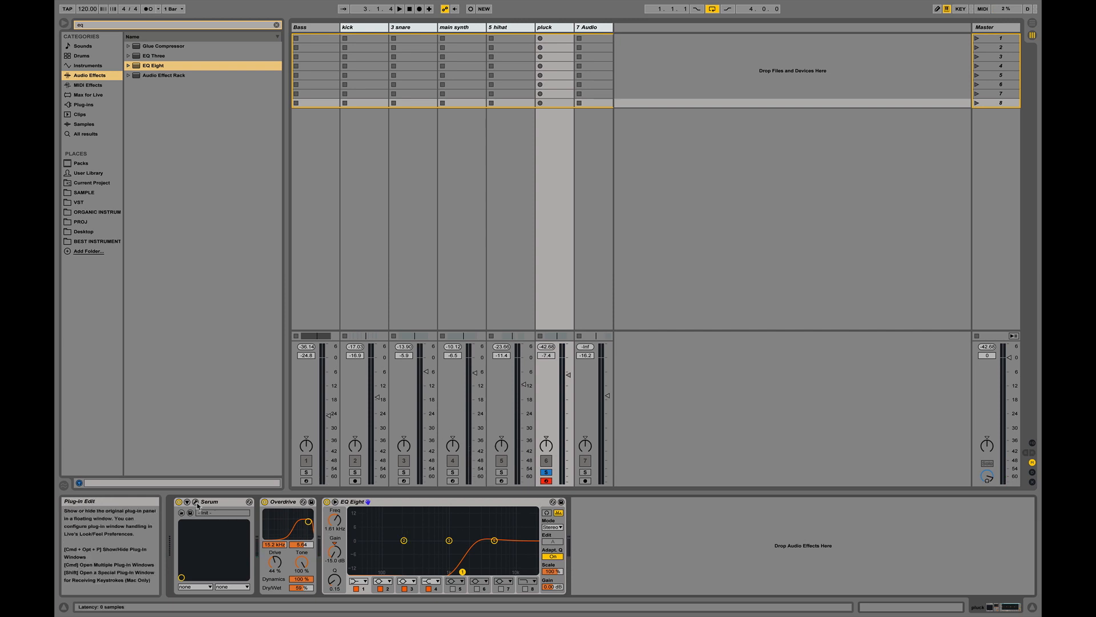
- Find Utility in the audio effects and insert it between Overdrive and EQ Eight on the pluck track
click(153, 25)
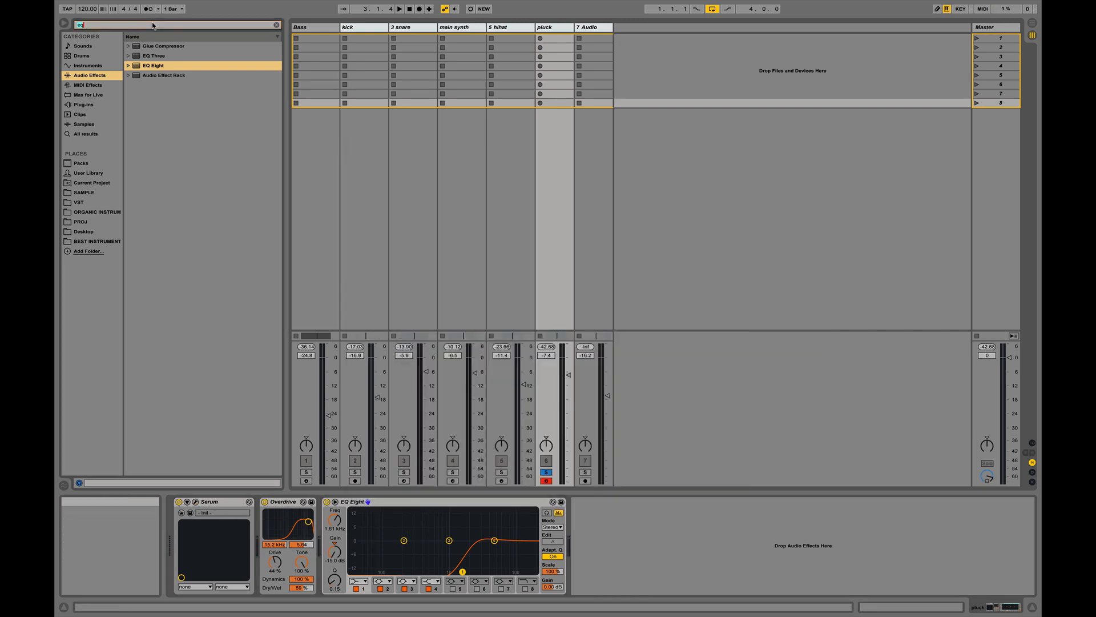
text(utility)
drag(150, 46, 331, 543)
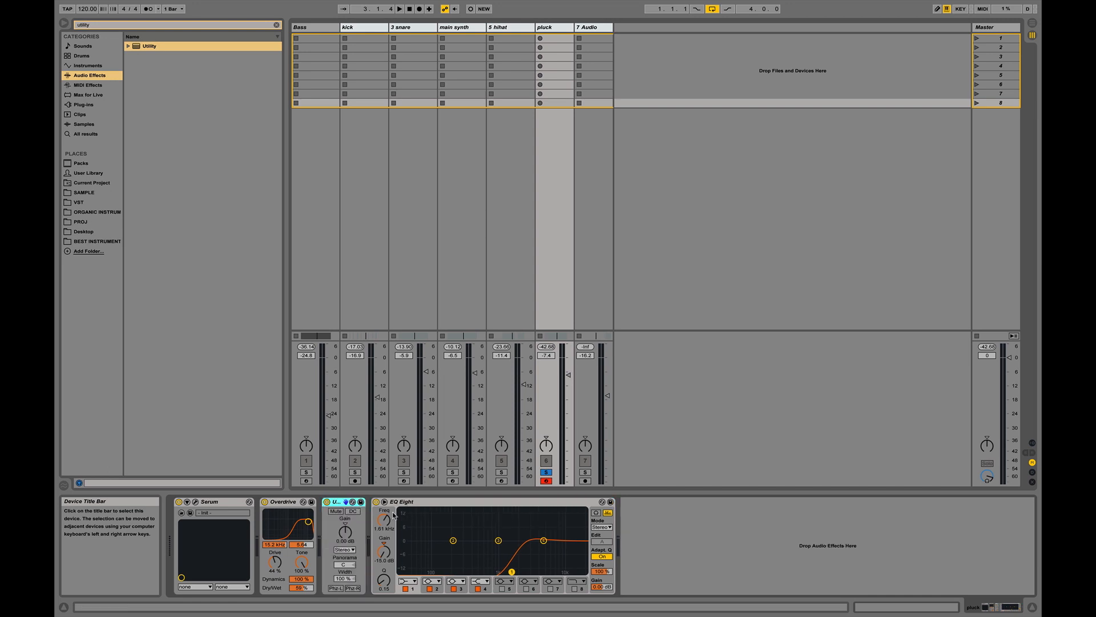
click(448, 503)
drag(337, 502, 602, 517)
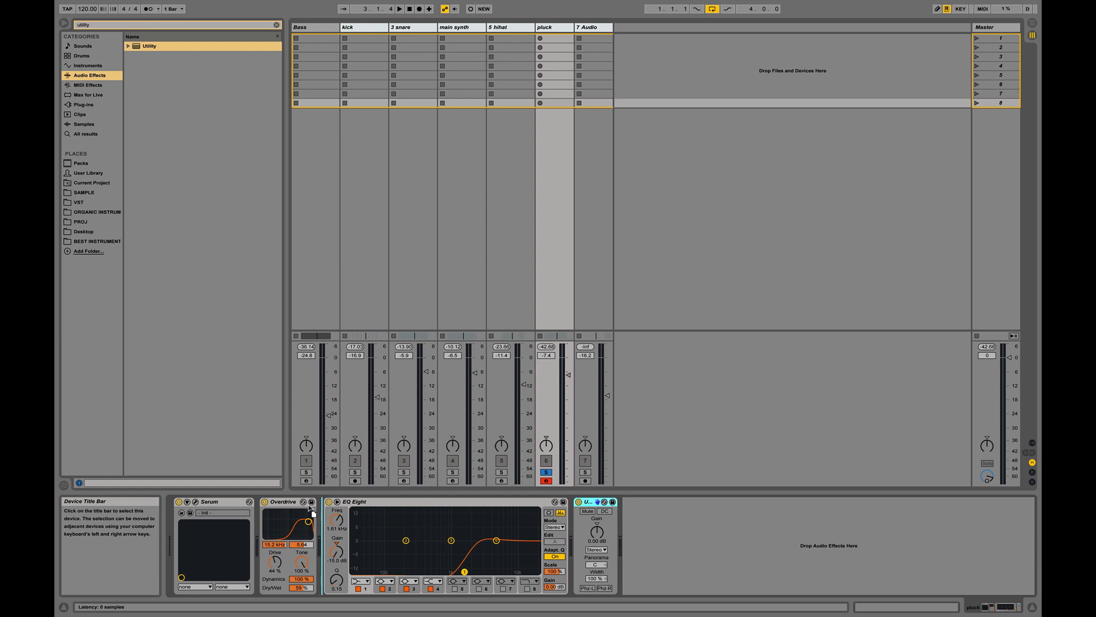
key(ctrl+z)
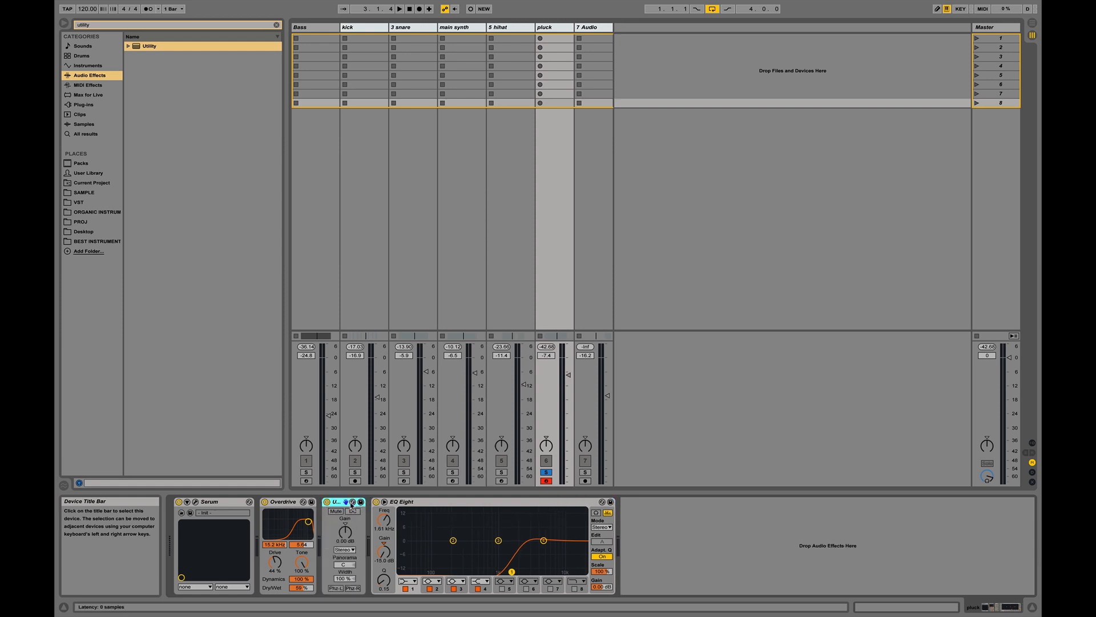
- Set Utility's gain to 14 dB and audition the pluck, first alone and then with the main synth also soloed
click(349, 537)
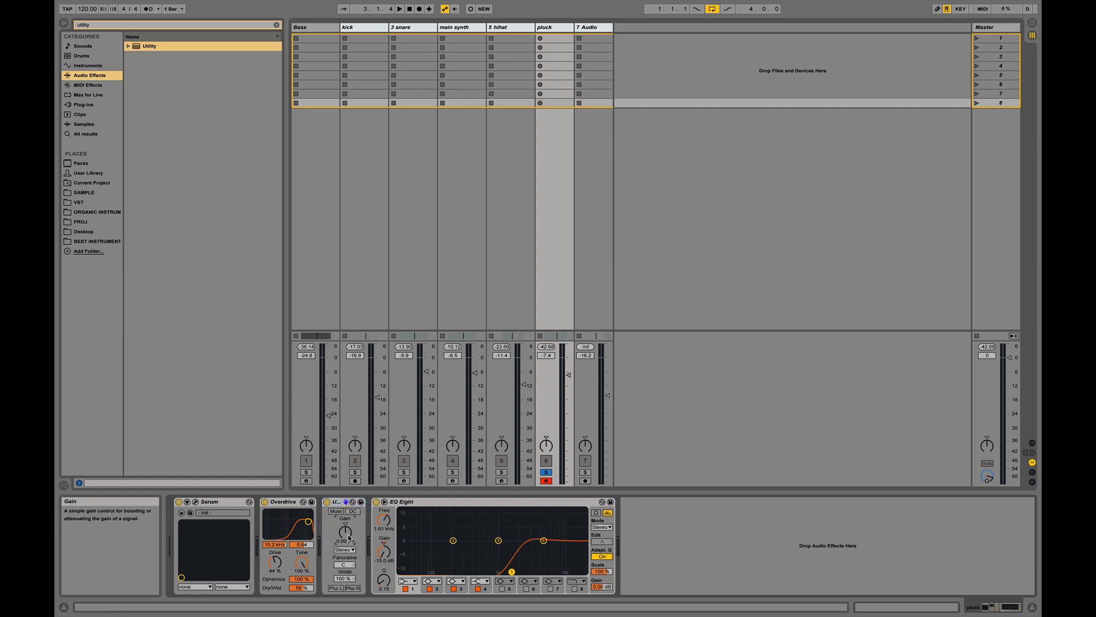
text(14)
key(Return)
key(space)
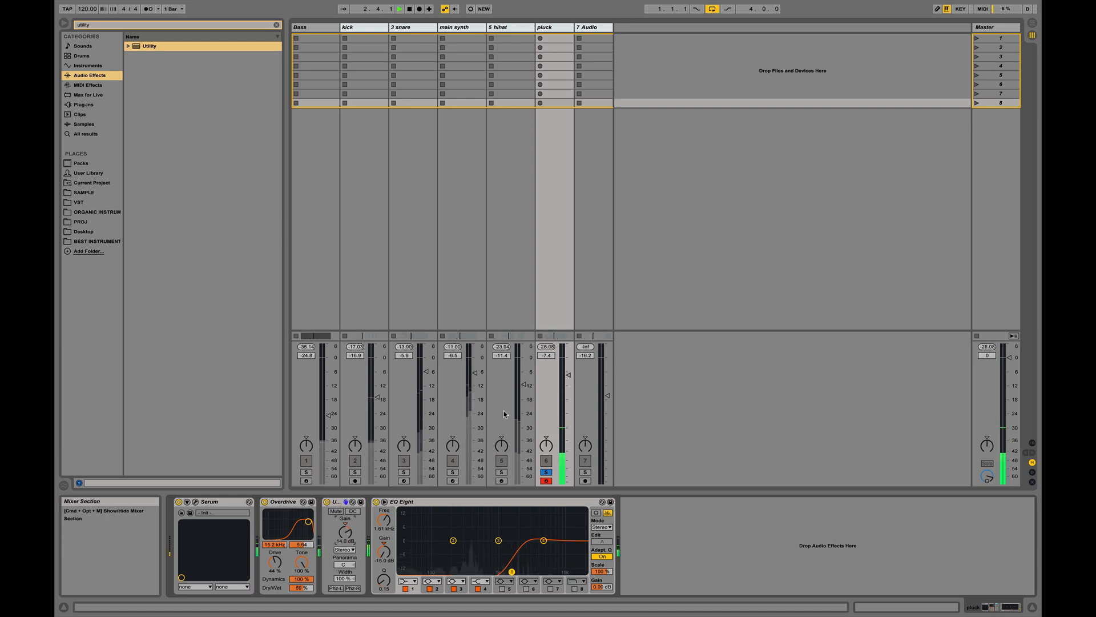
key(space)
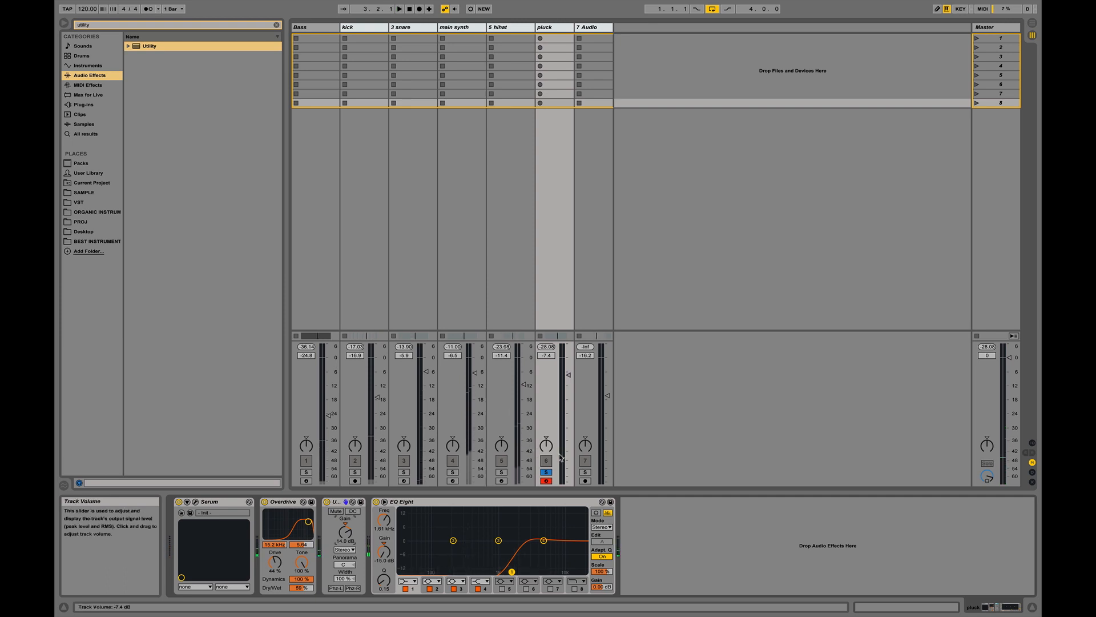
click(452, 472)
key(space)
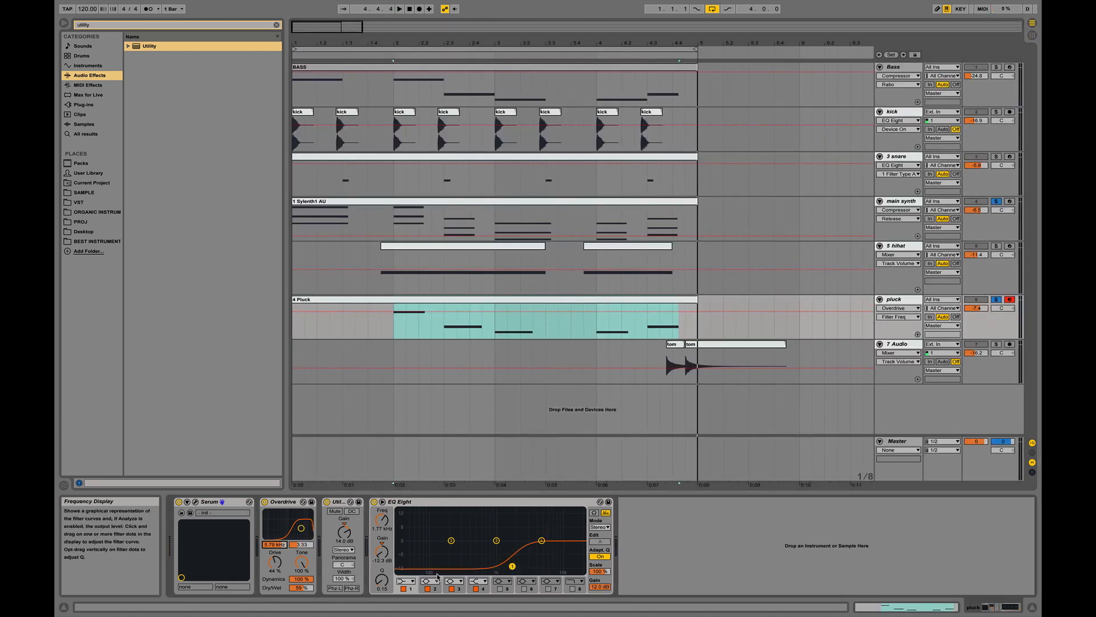
- Reset the output gain of the pluck's EQ Eight, raise it to 12 dB, listen back and clear the solos
click(600, 588)
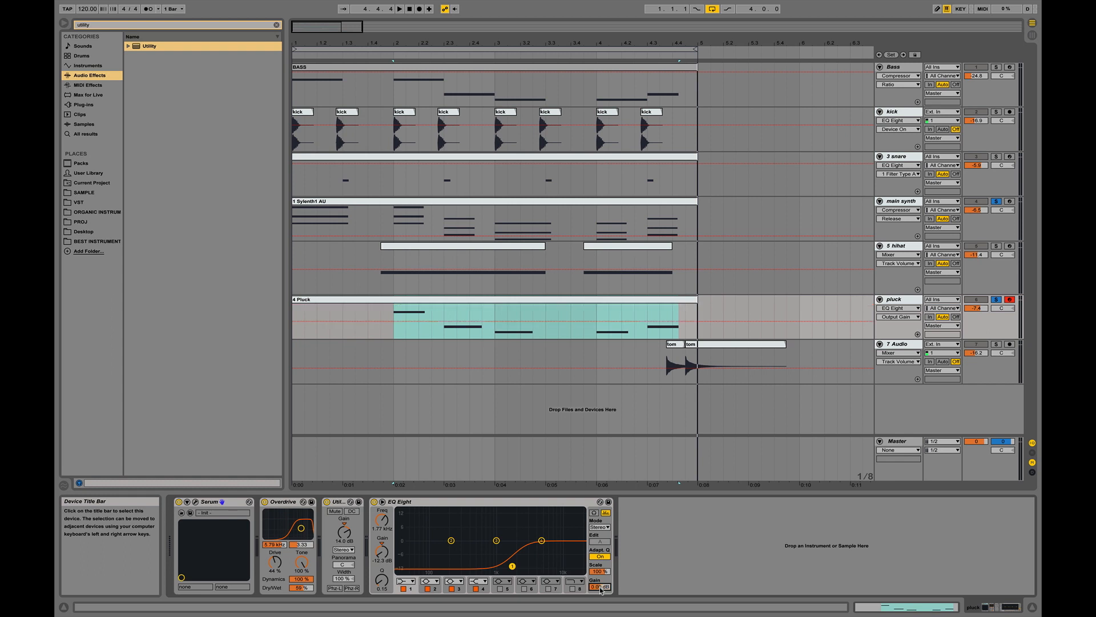
drag(600, 588, 600, 539)
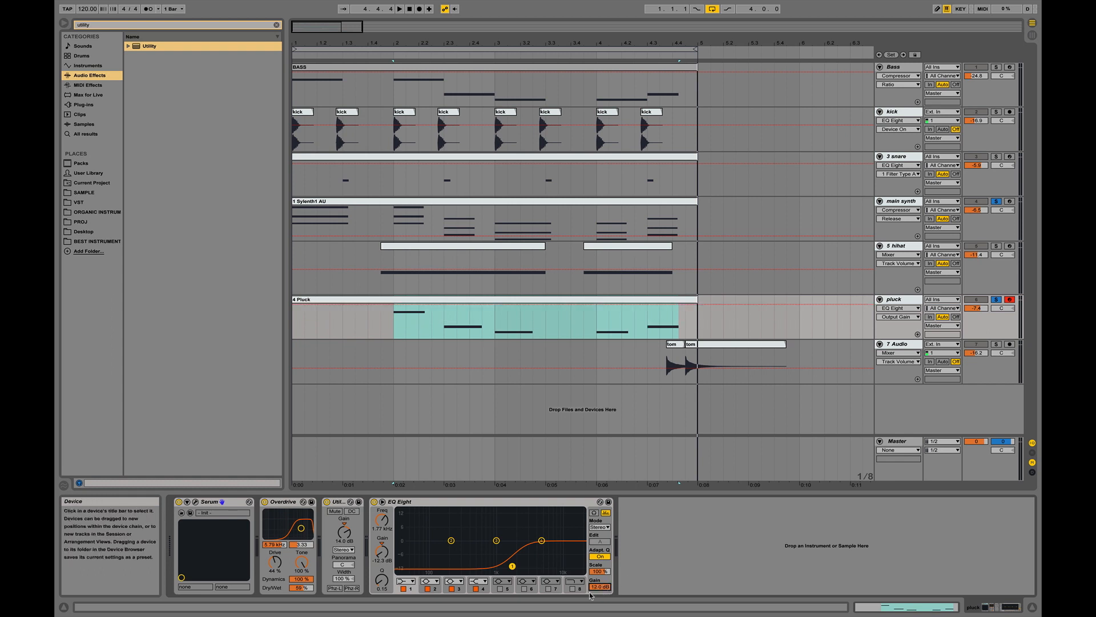
key(space)
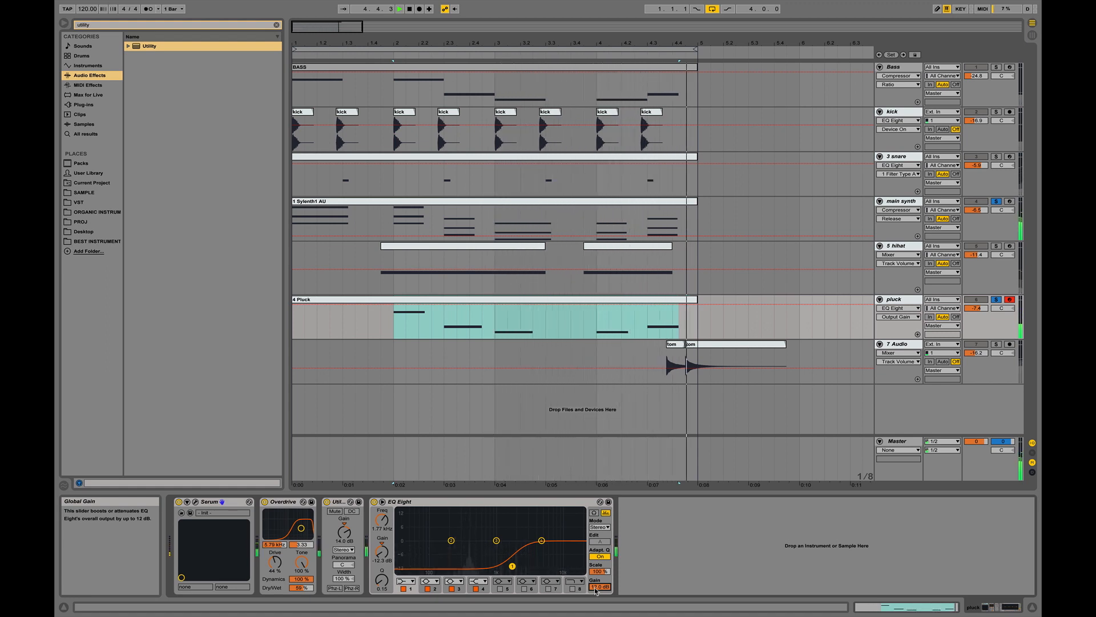
key(space)
click(997, 300)
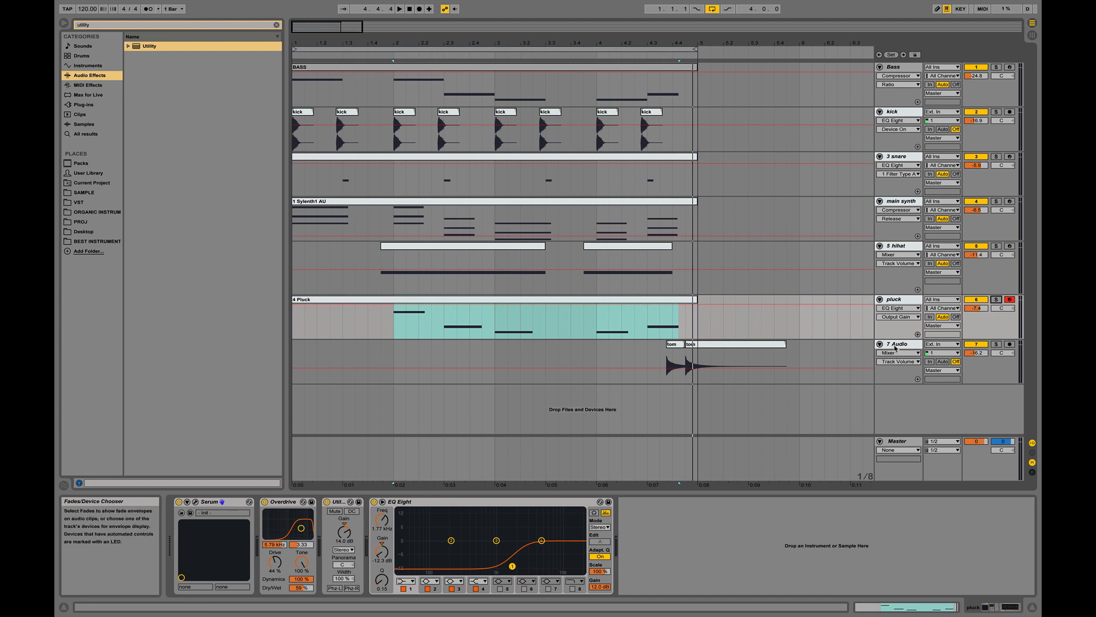
- Find EQ Eight in the audio effects and add it to the 7 Audio track holding the tom clips
click(863, 353)
click(102, 25)
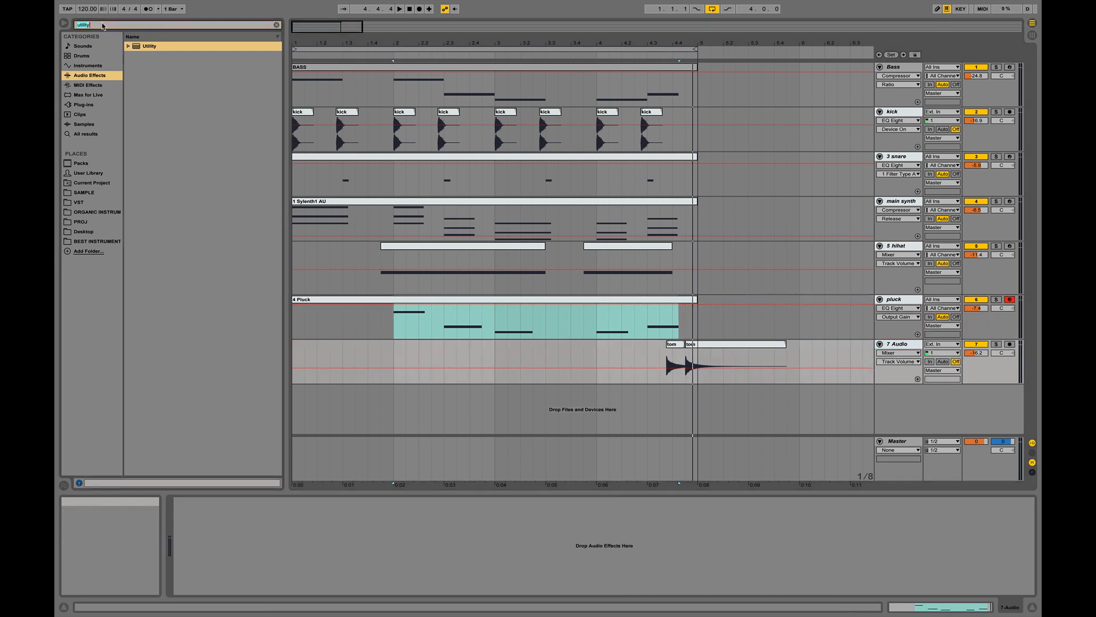
text(EQ EIGHT)
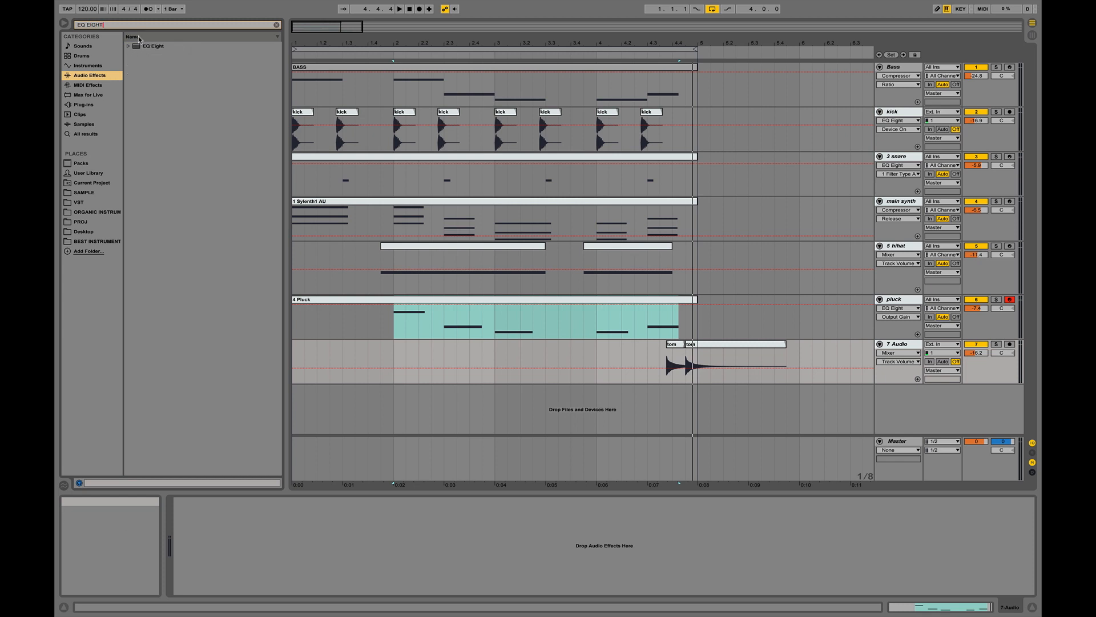
drag(143, 46, 566, 354)
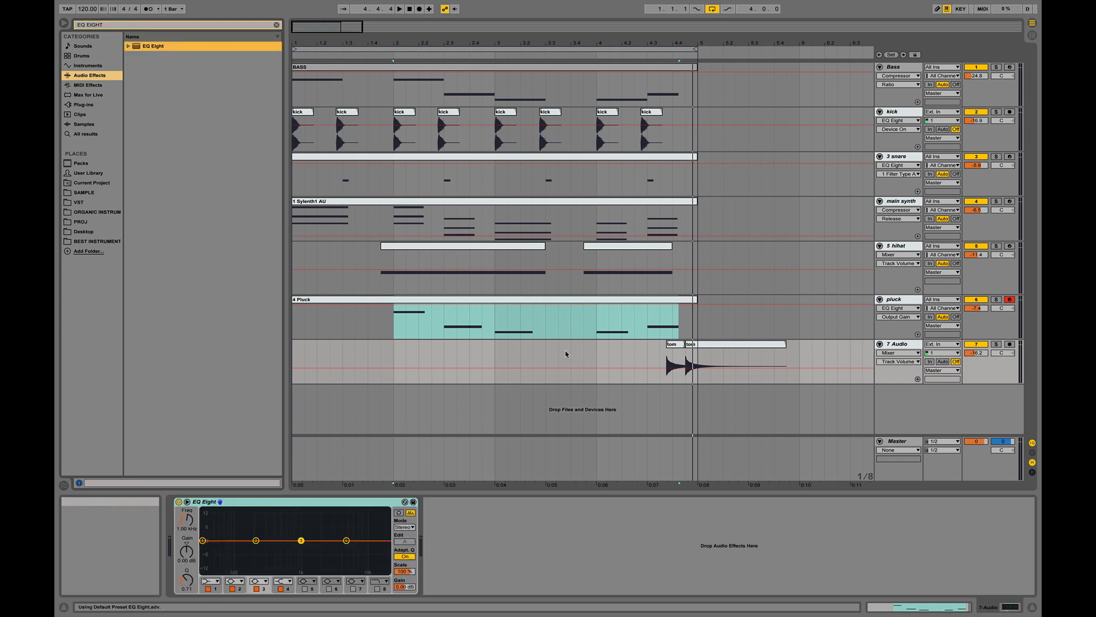
click(495, 357)
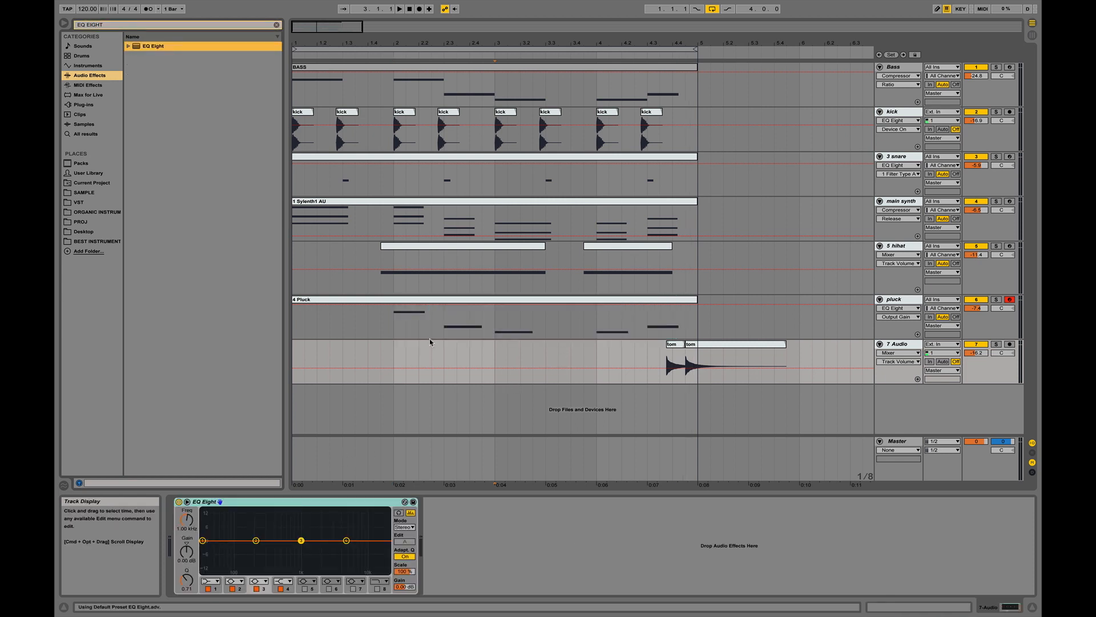
- Turn band 1 of the tom track's EQ Eight into a low cut at 117 Hz
click(209, 581)
click(204, 521)
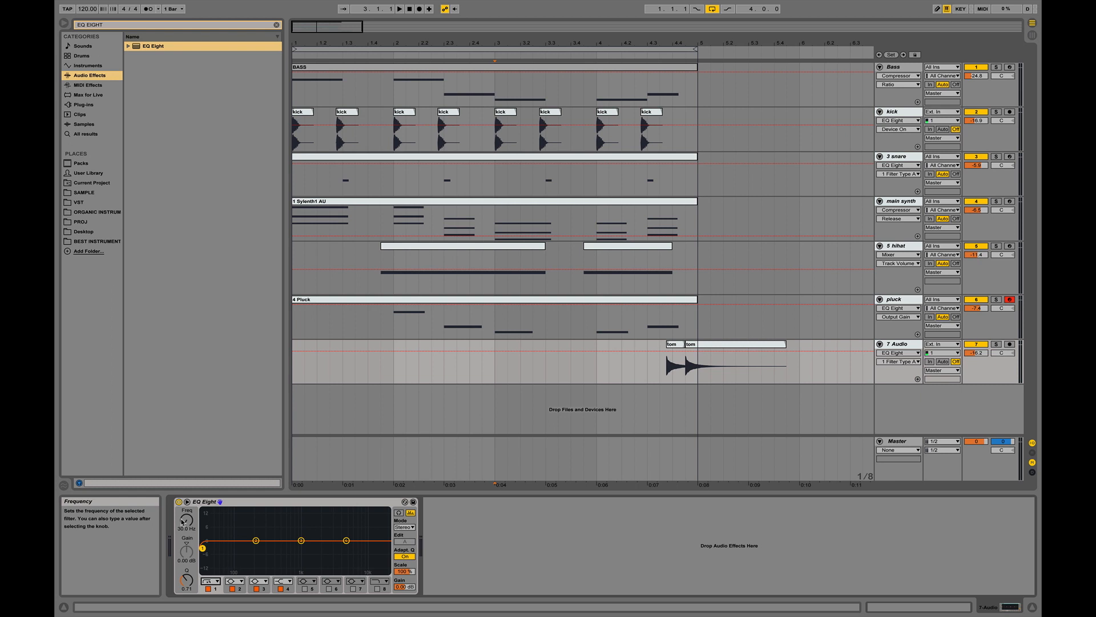
drag(183, 522, 182, 497)
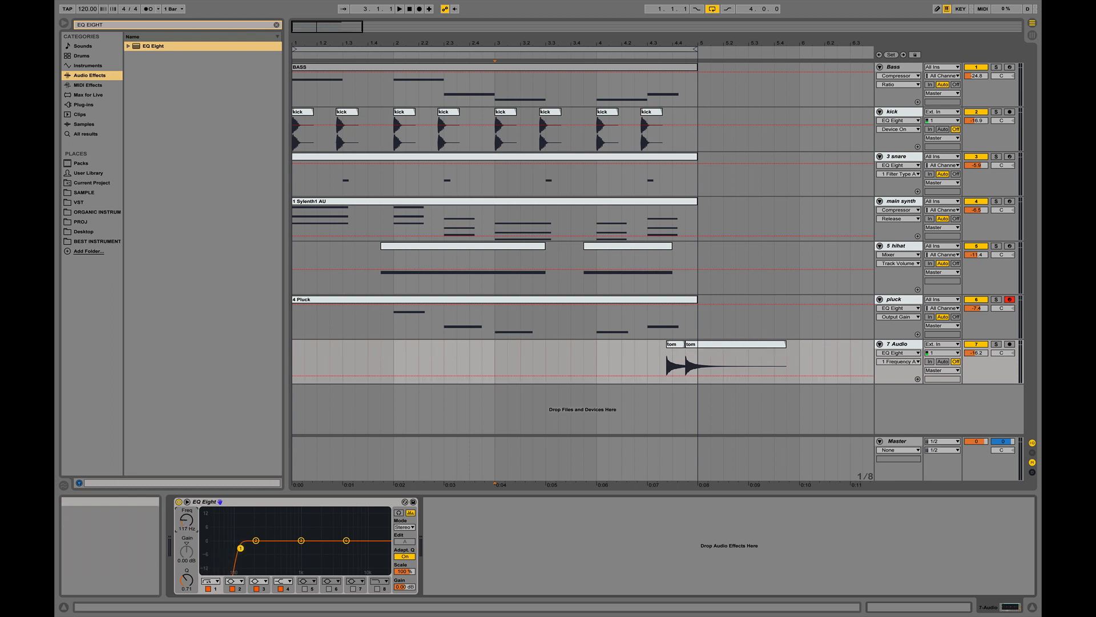
- Solo the tom track with EQ Eight's audition mode on and fine-tune band 1 to about 120 Hz with a Q of about 0.63
click(997, 345)
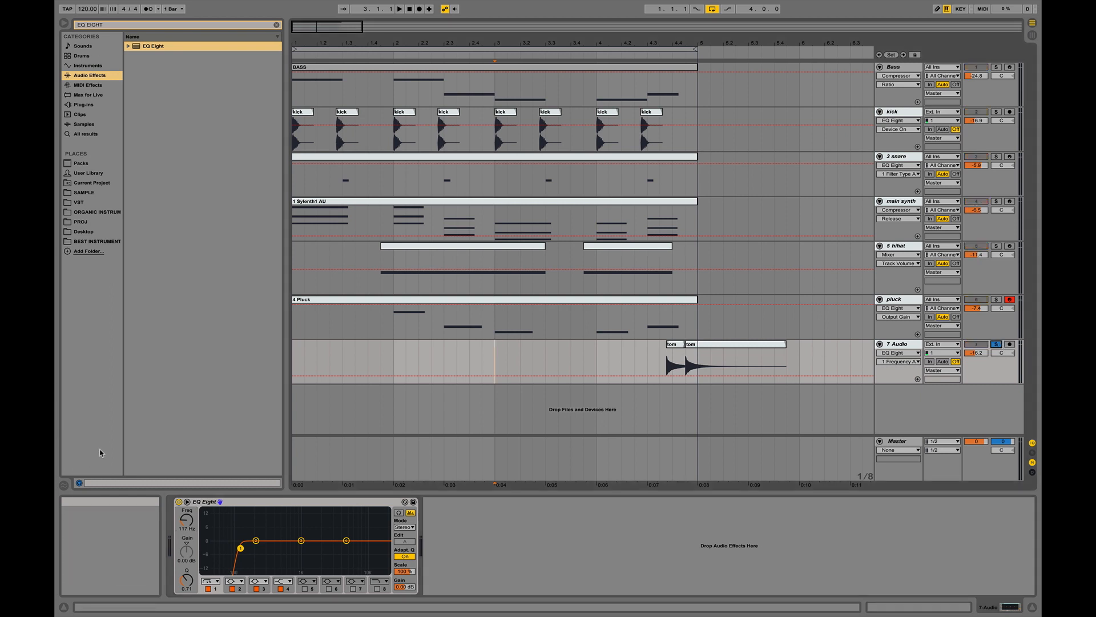
click(398, 514)
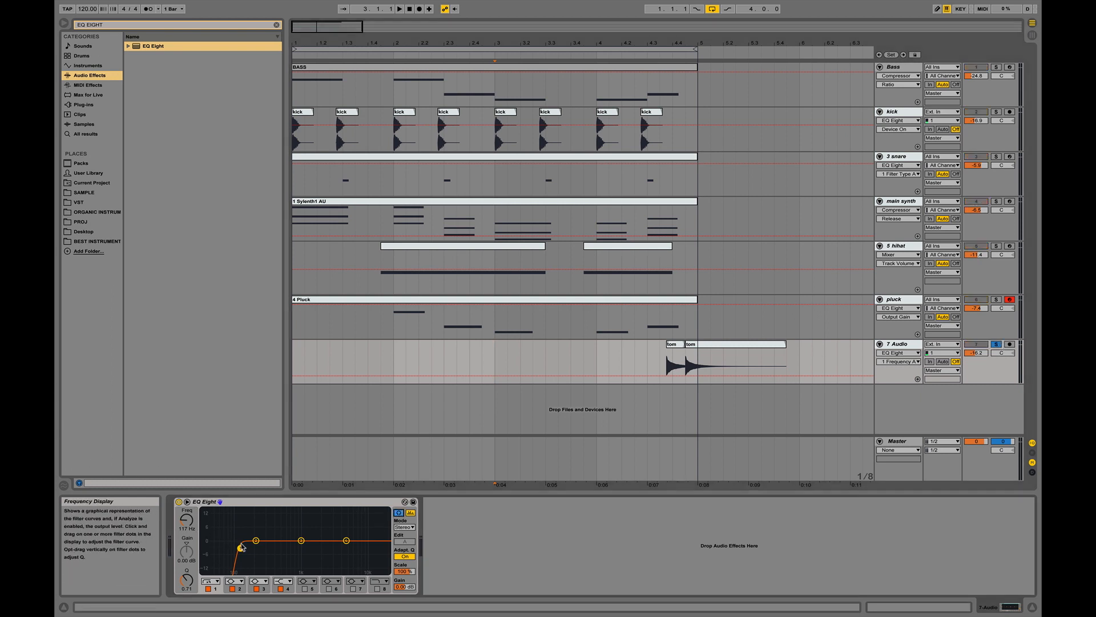
drag(241, 549, 245, 548)
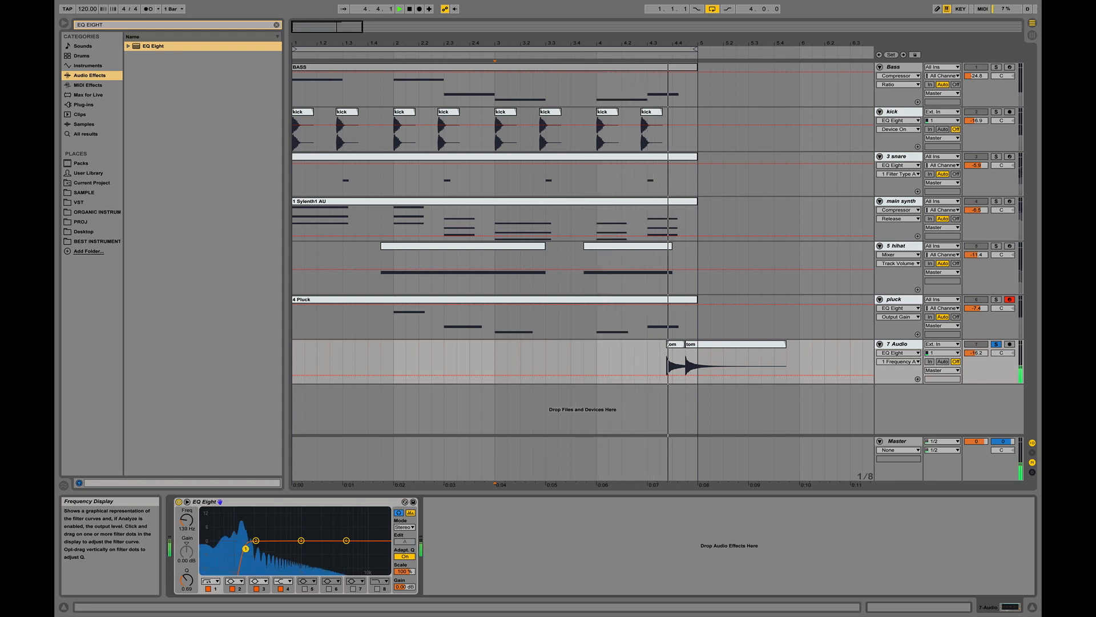
drag(245, 548, 241, 549)
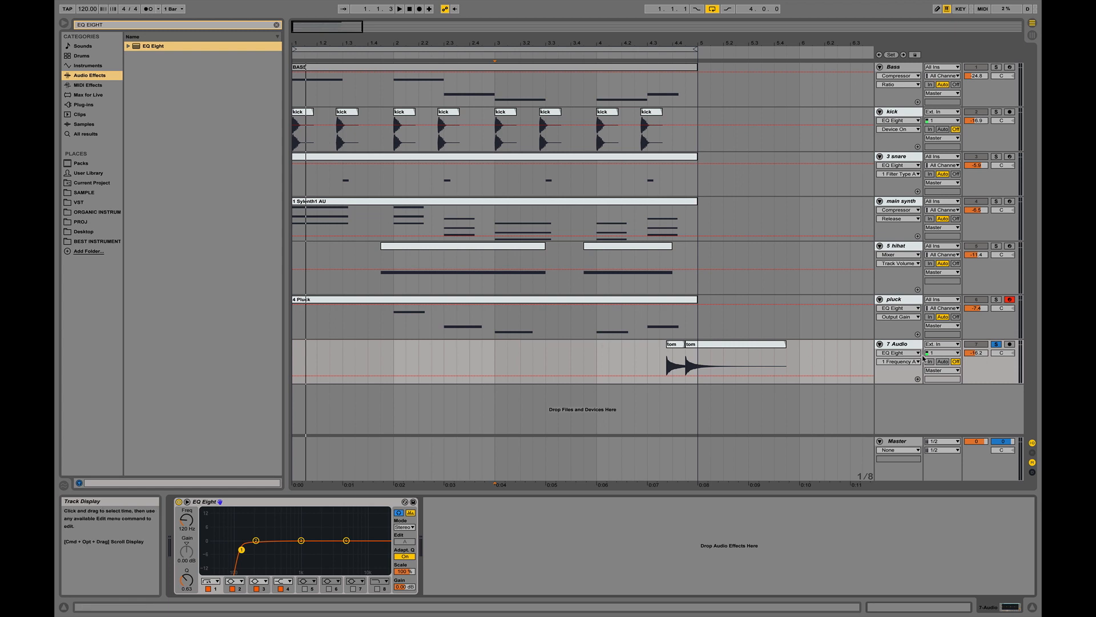
- Raise band 4 of the tom's EQ Eight to about 2.1 dB at 5.10 kHz and play back the tom hits
drag(348, 542, 347, 536)
key(space)
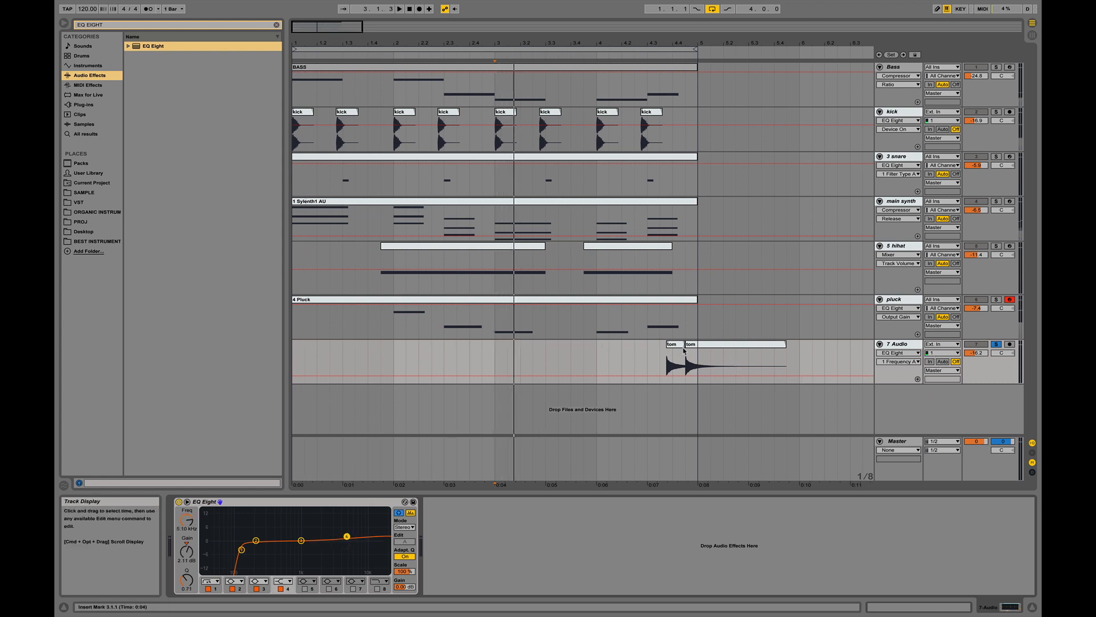
click(676, 344)
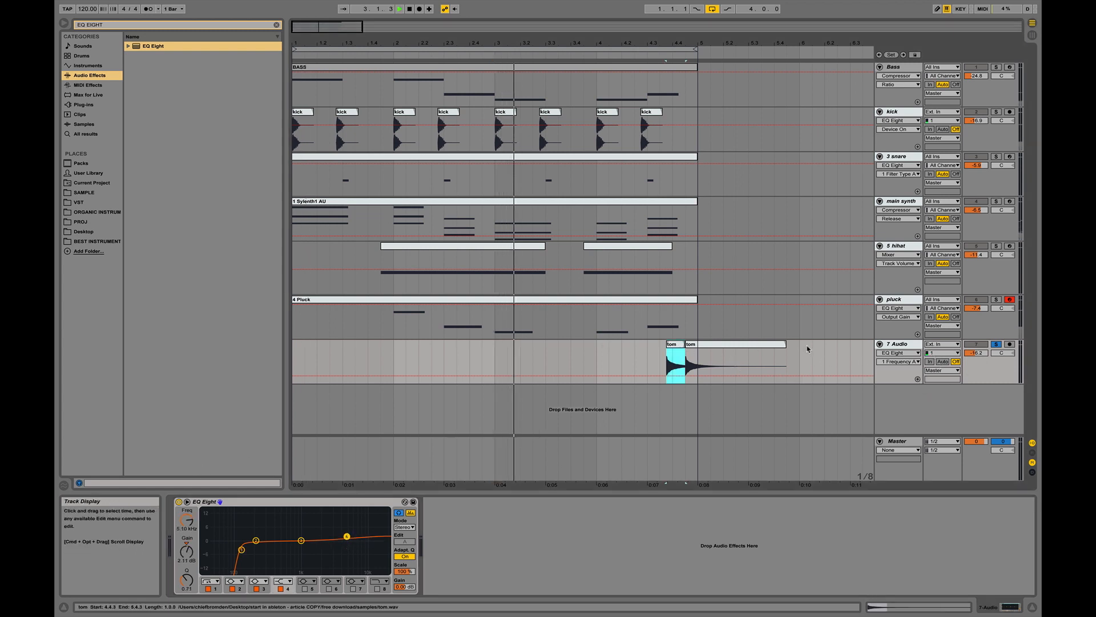
- Unsolo the tom track and lower the pluck's track volume to about -11 dB while the full mix plays
click(996, 344)
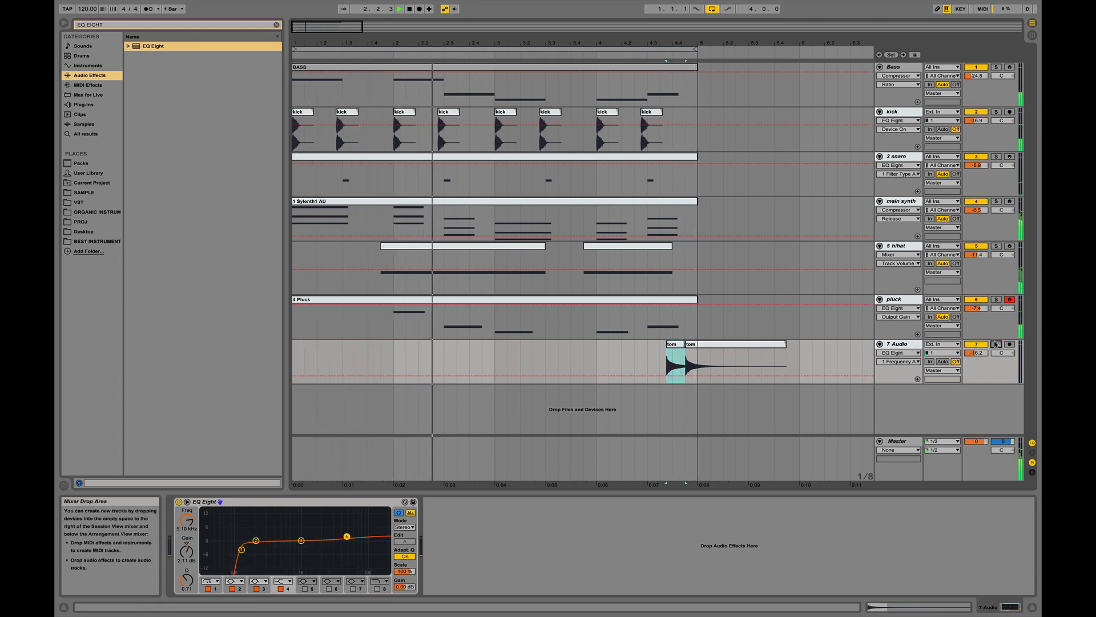
click(976, 308)
drag(977, 308, 977, 315)
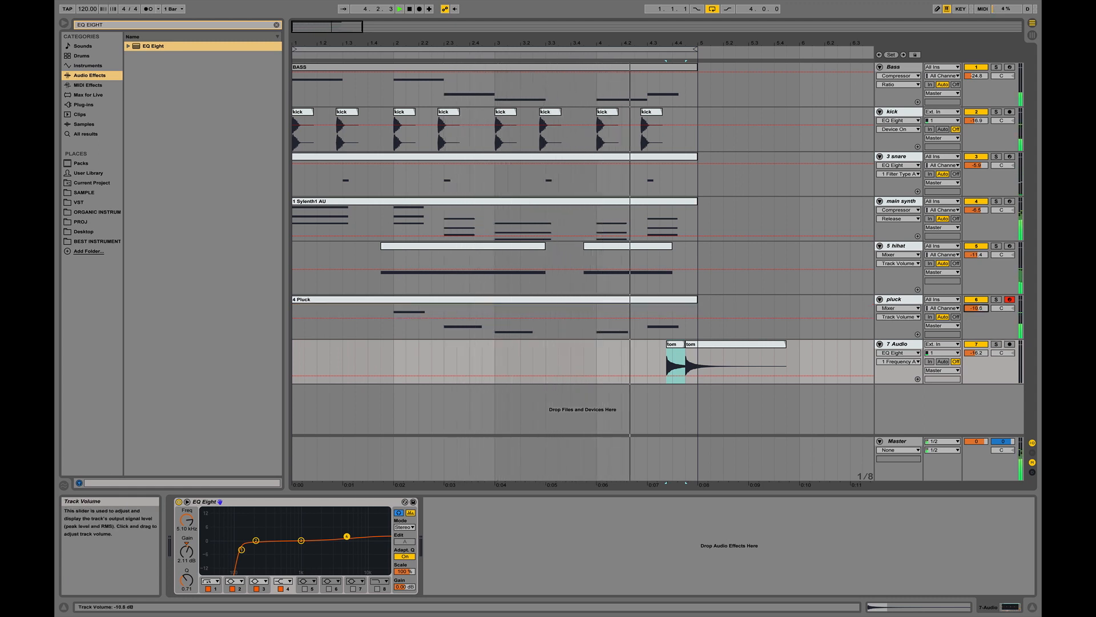
key(space)
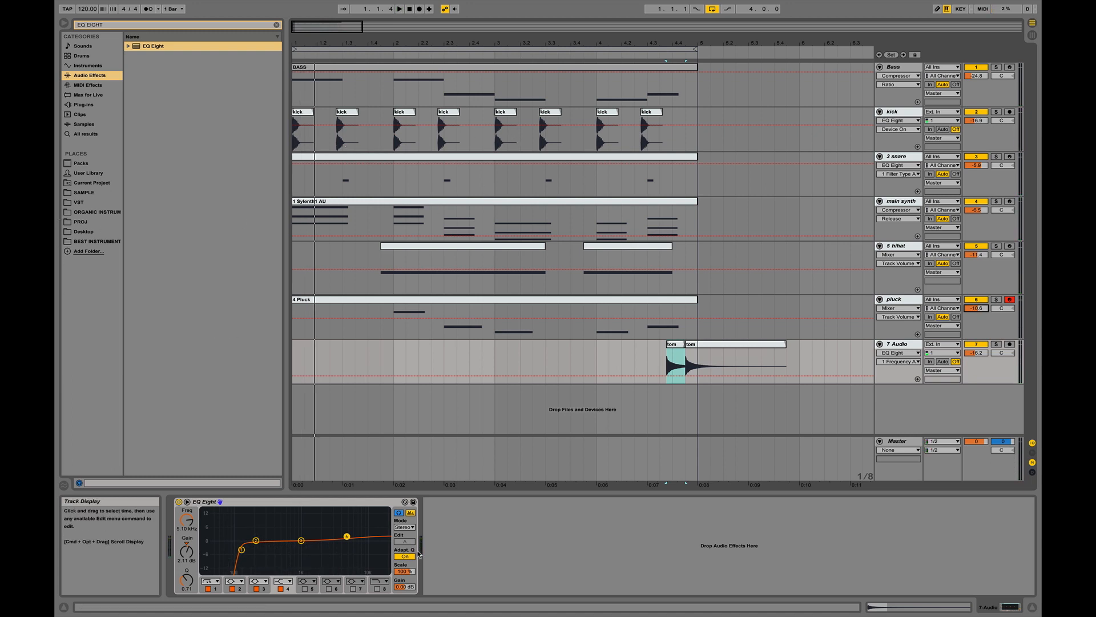
- Switch to the Session View mixer, play the full mix and set the pluck's volume to -12 dB
key(Tab)
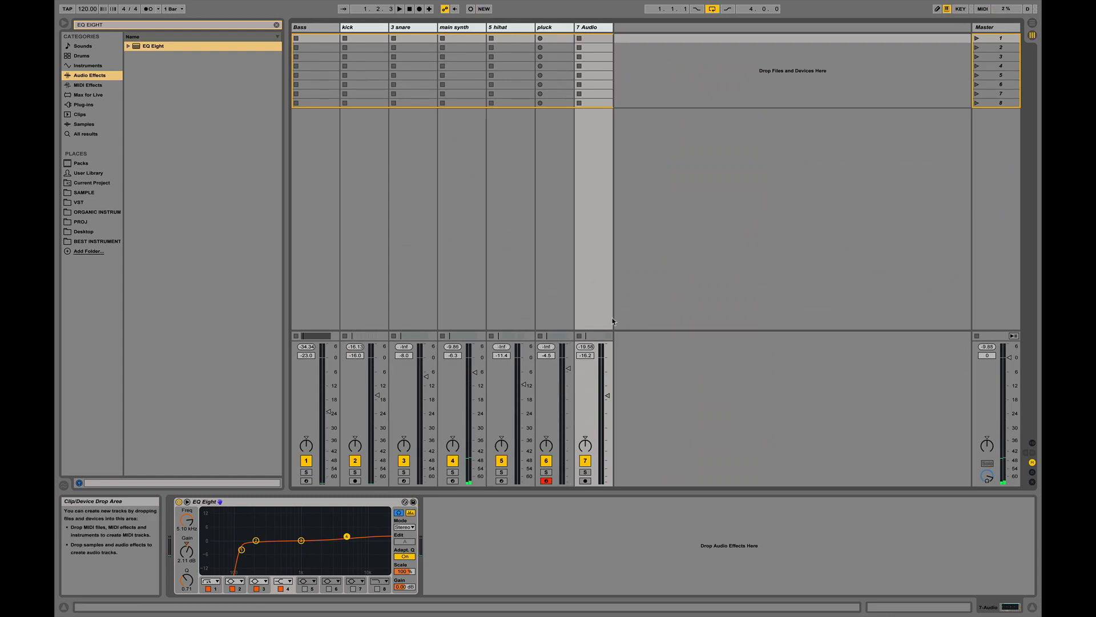
key(space)
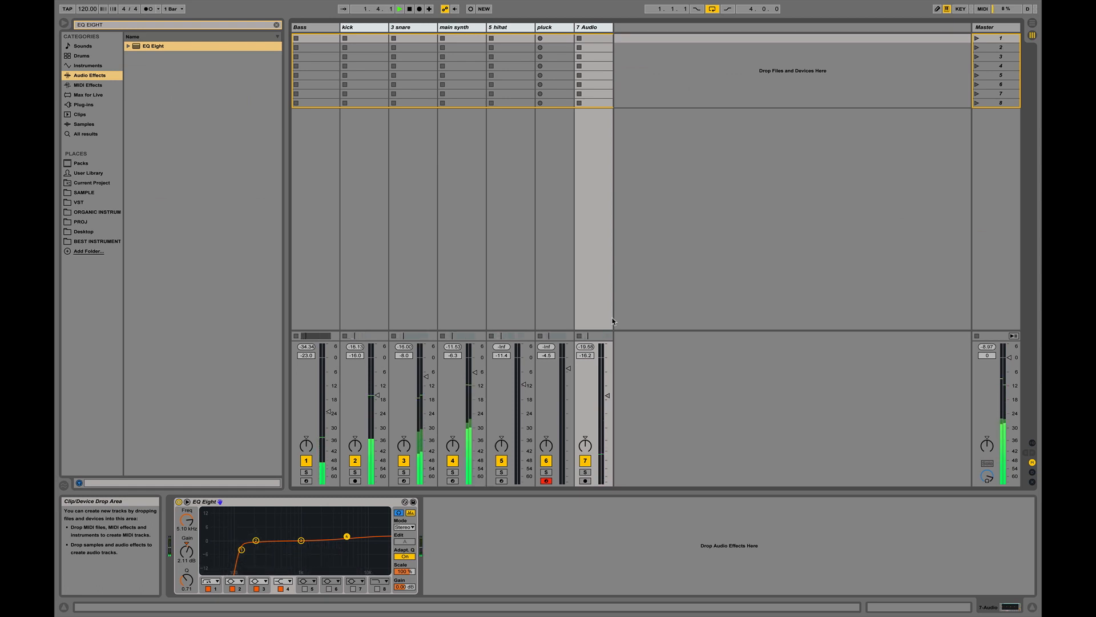
key(XF86AudioRaiseVolume)
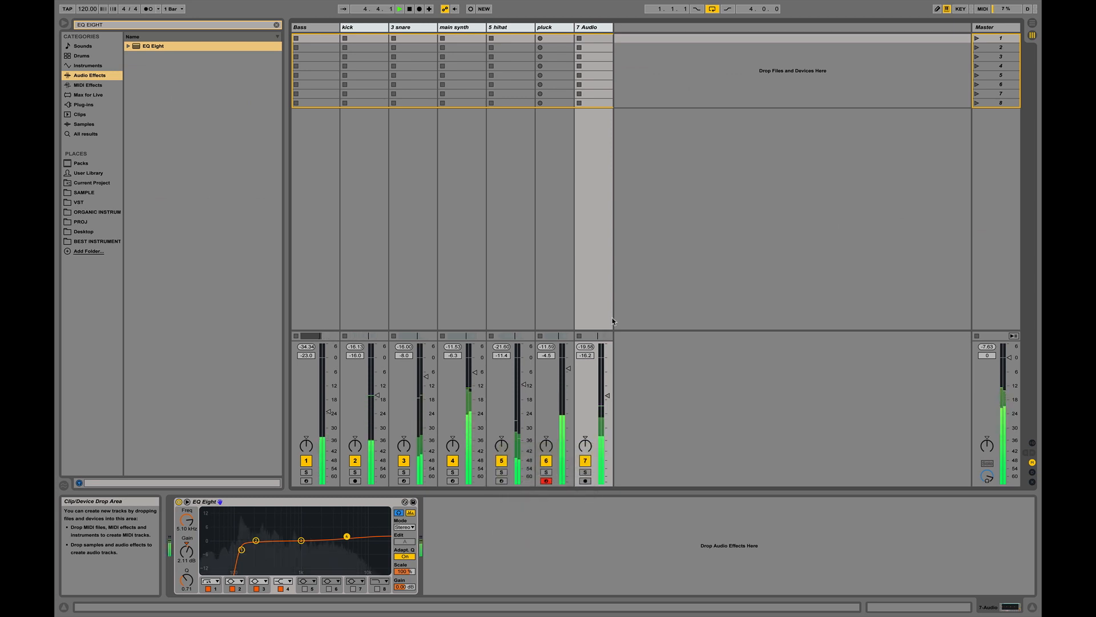
key(space)
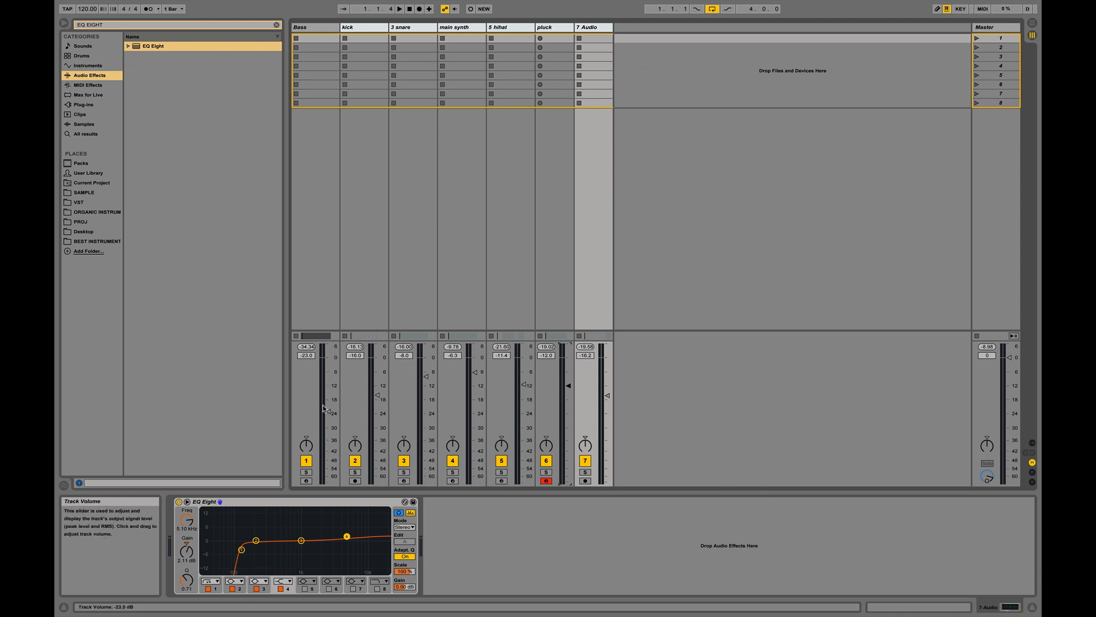
- Play back the complete beat from the mixer to check the balance of all tracks
key(space)
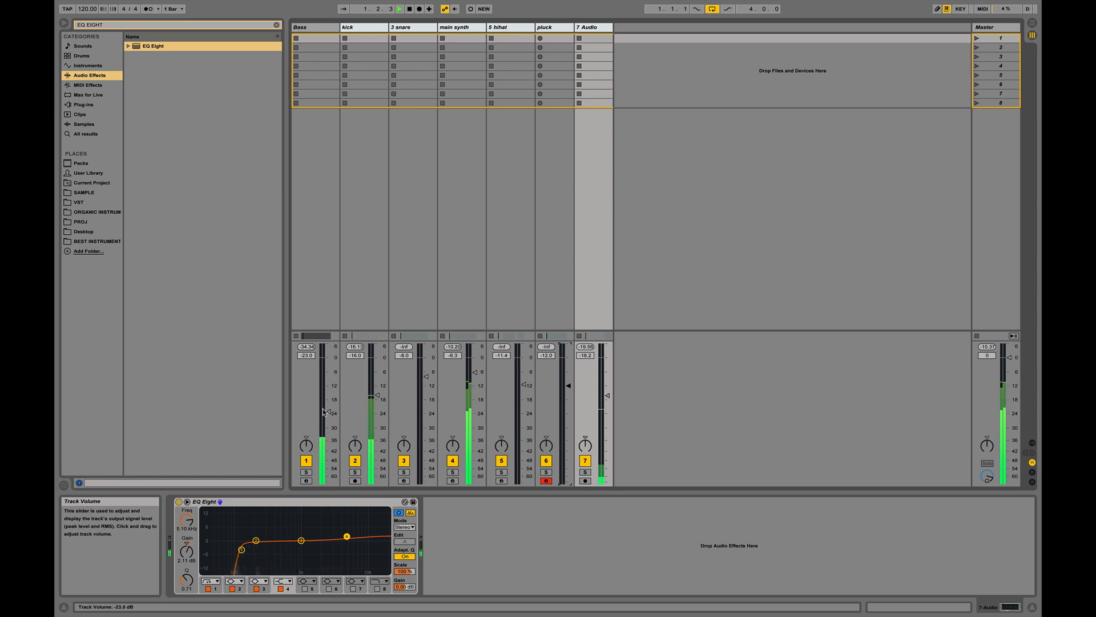
key(space)
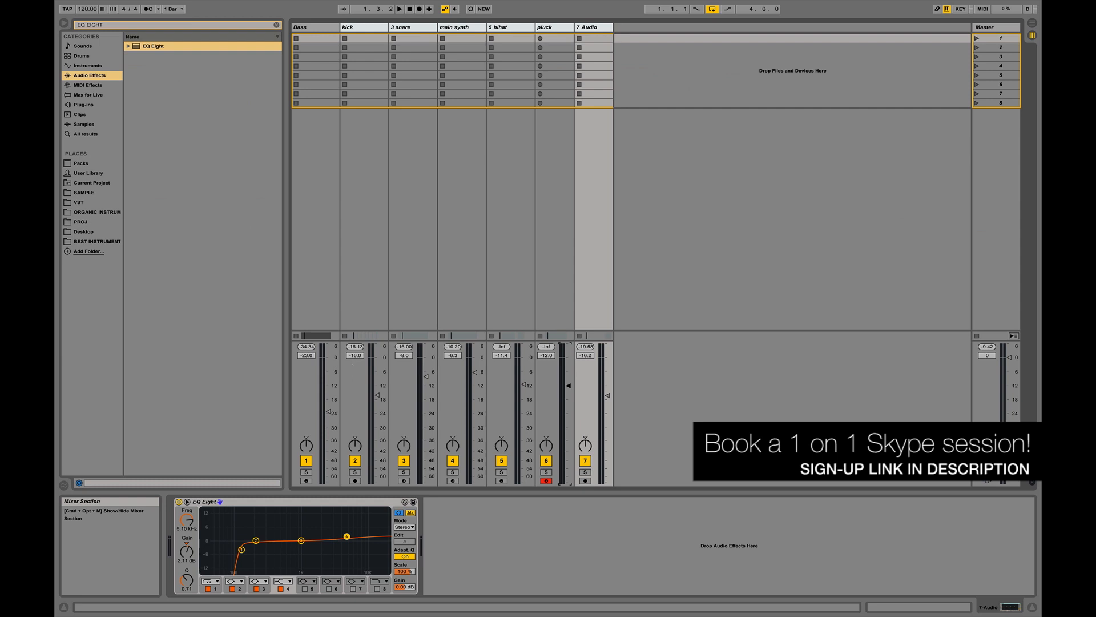
key(space)
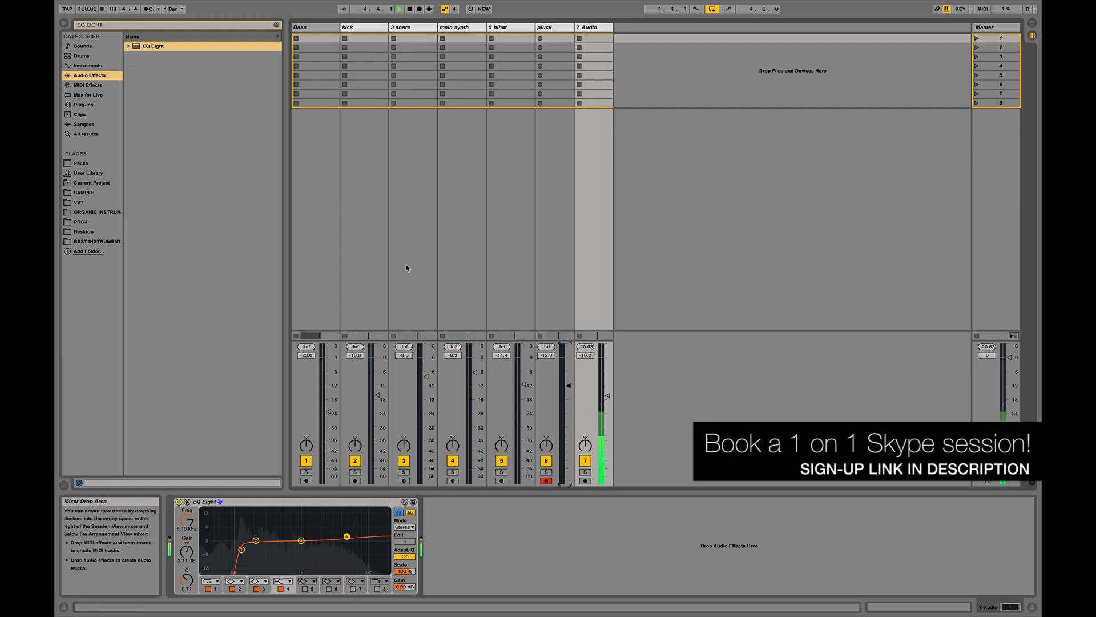
key(space)
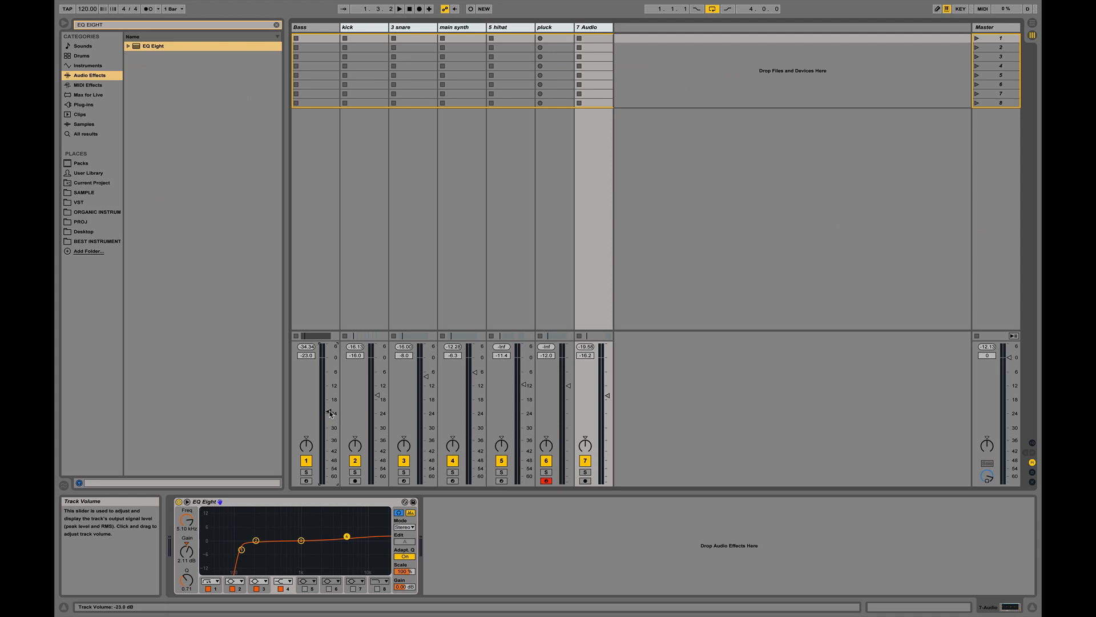
click(307, 356)
key(Delete)
key(ctrl+z)
click(330, 414)
- Add a Utility device after the Compressor on the Bass track and raise its gain to about 12.2 dB
click(298, 241)
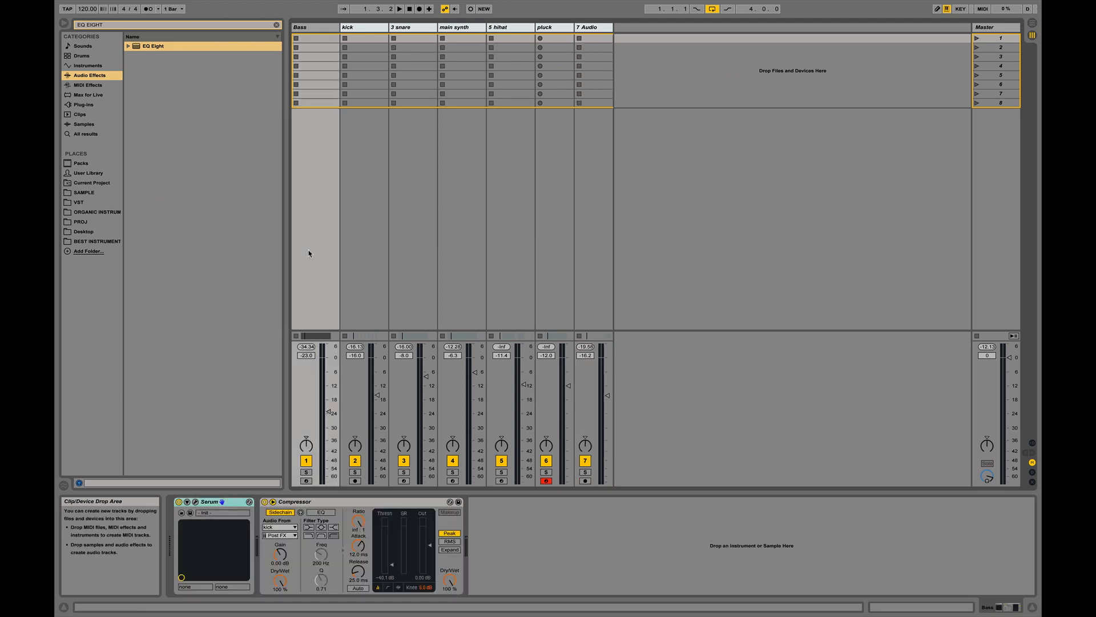
click(174, 26)
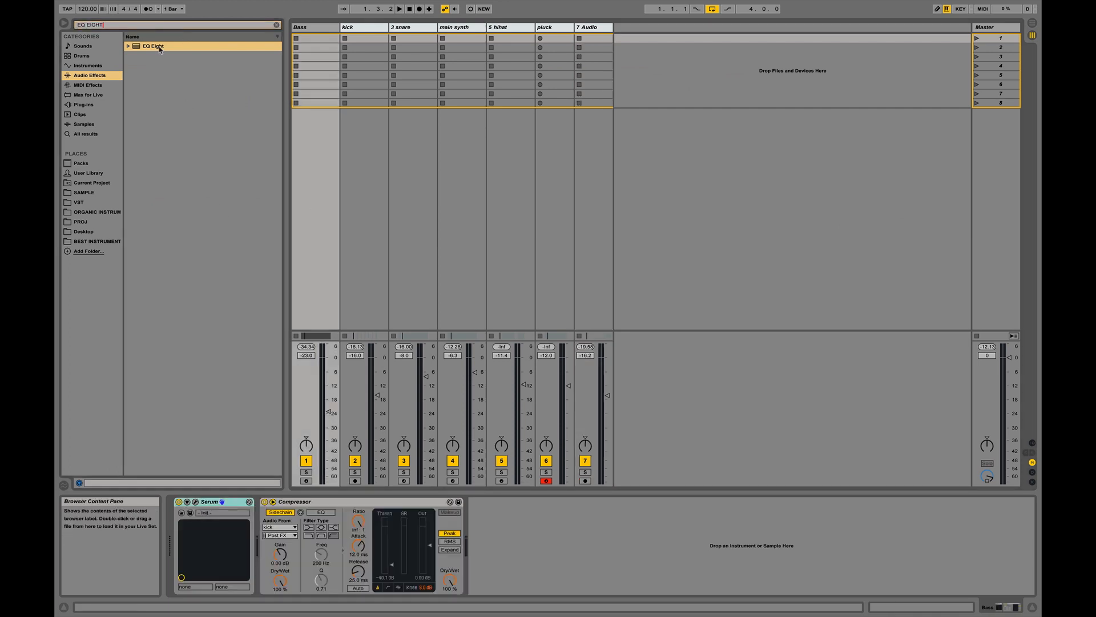
text(ut)
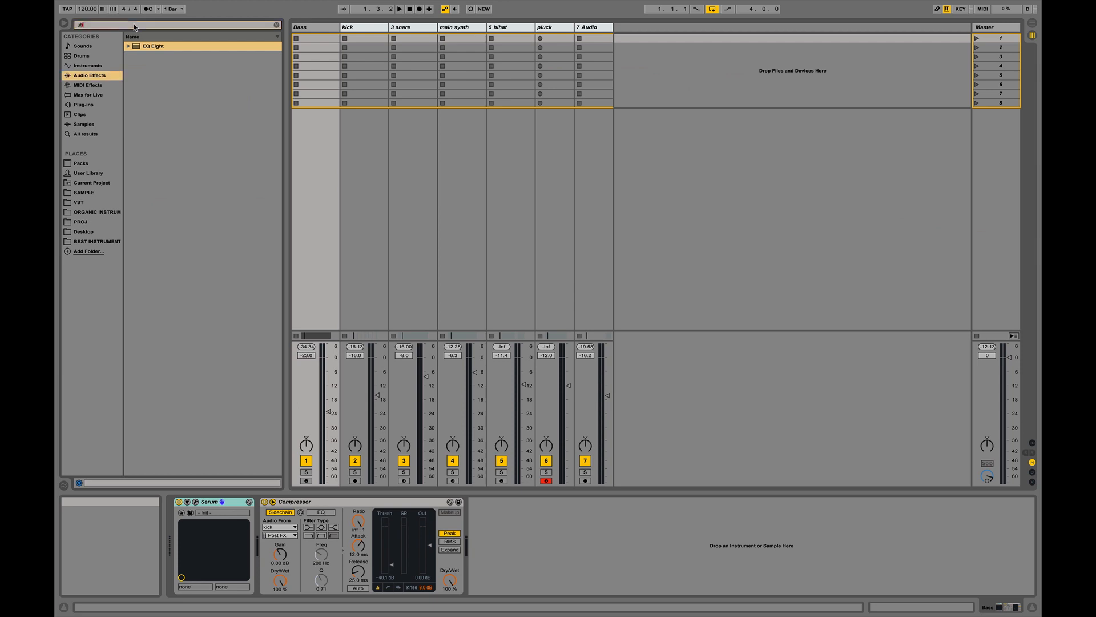
text(ility)
double_click(143, 45)
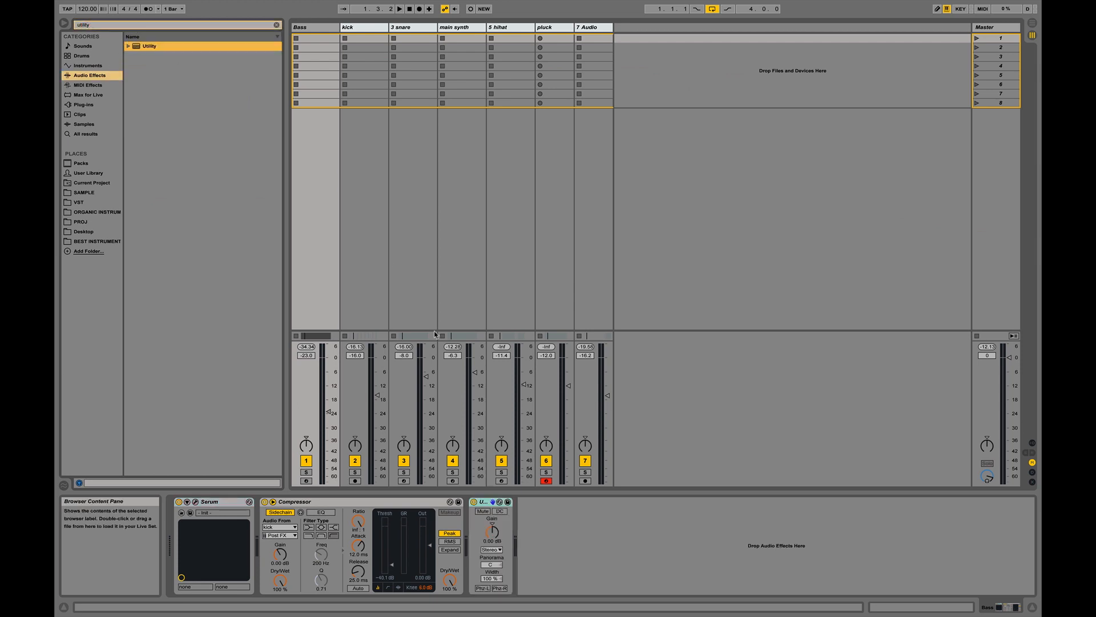
drag(492, 532, 492, 513)
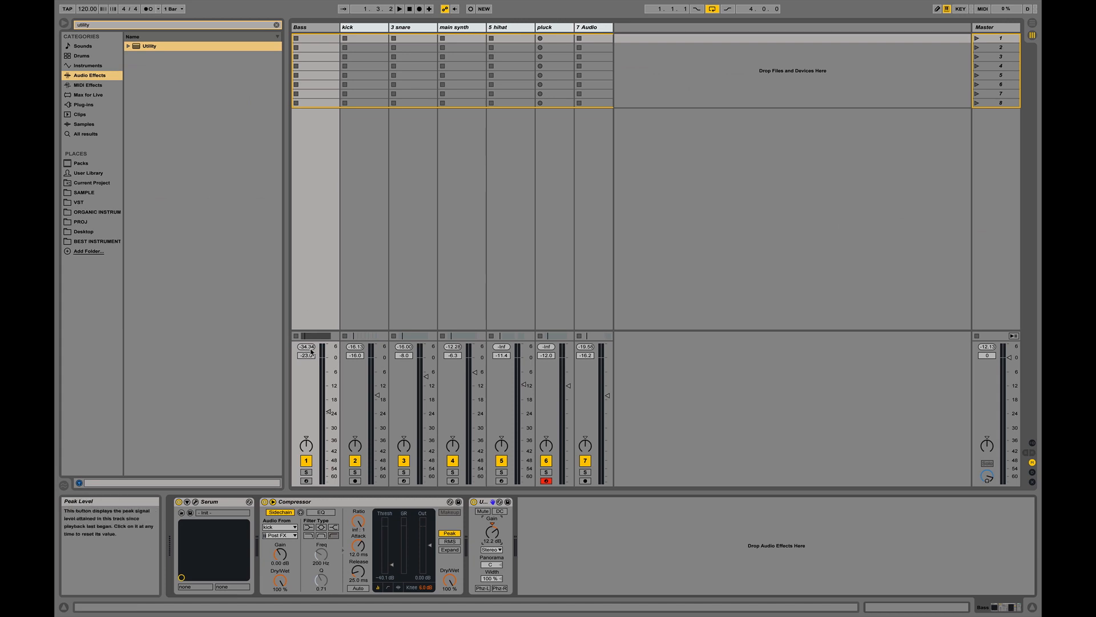
- Play back the mix with the boosted bass, stop it and remove the Utility device from the Bass track
key(space)
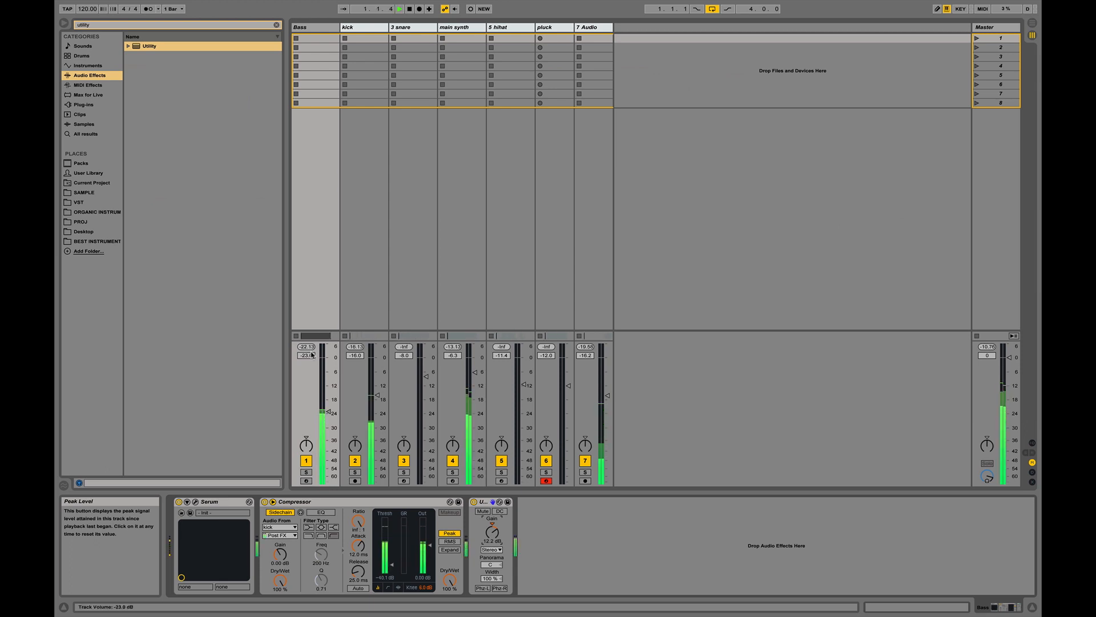
key(space)
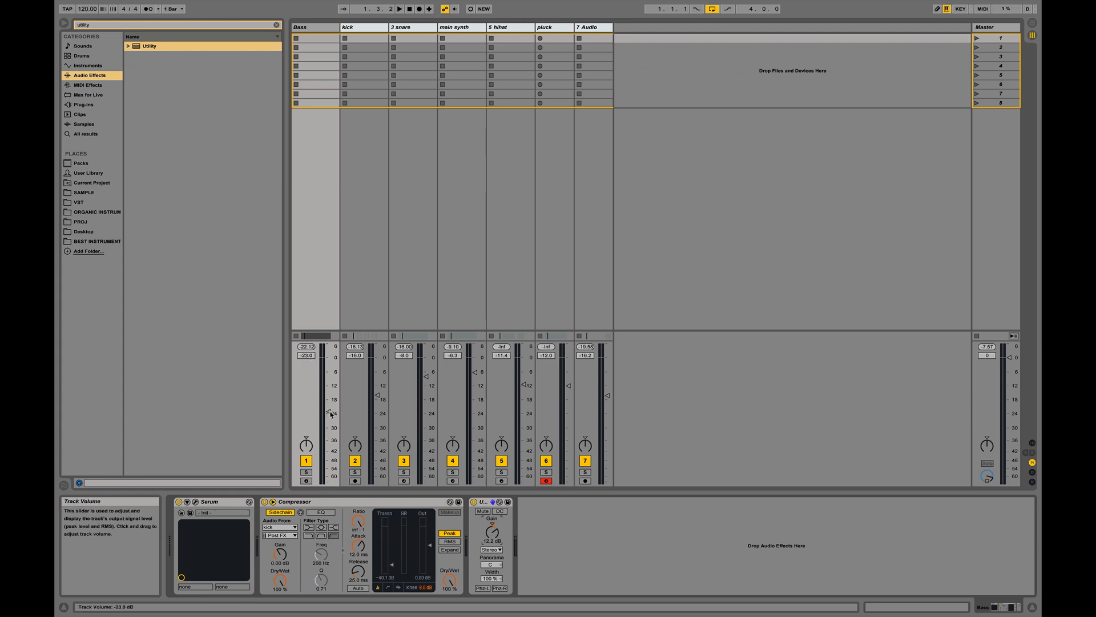
click(481, 503)
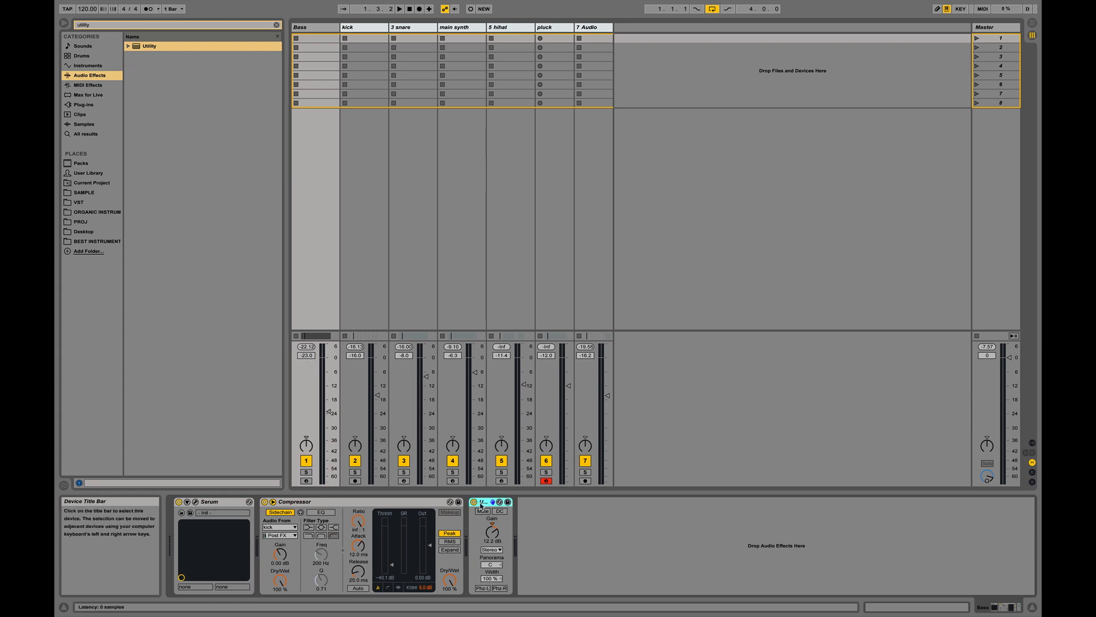
key(Delete)
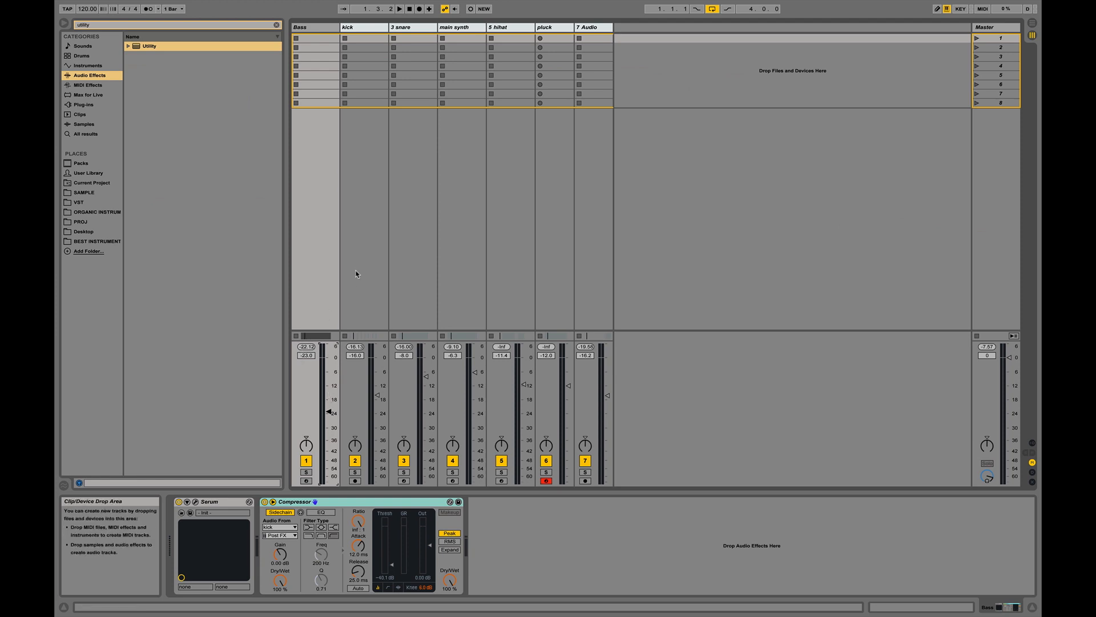
- Play back the full mix again and check the bass level against the other tracks
key(space)
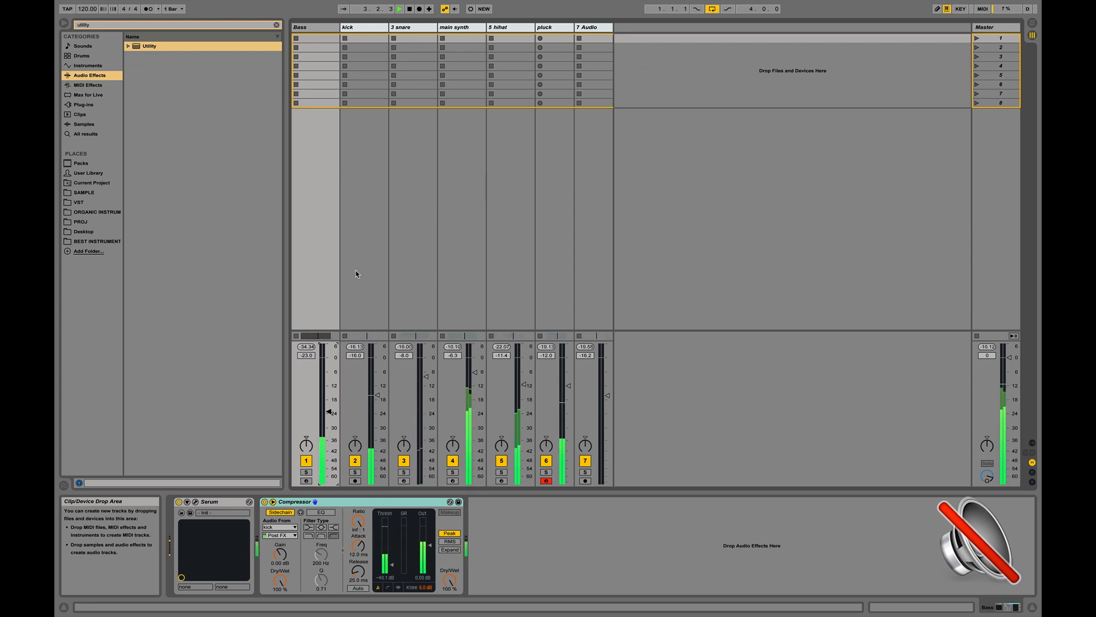
key(space)
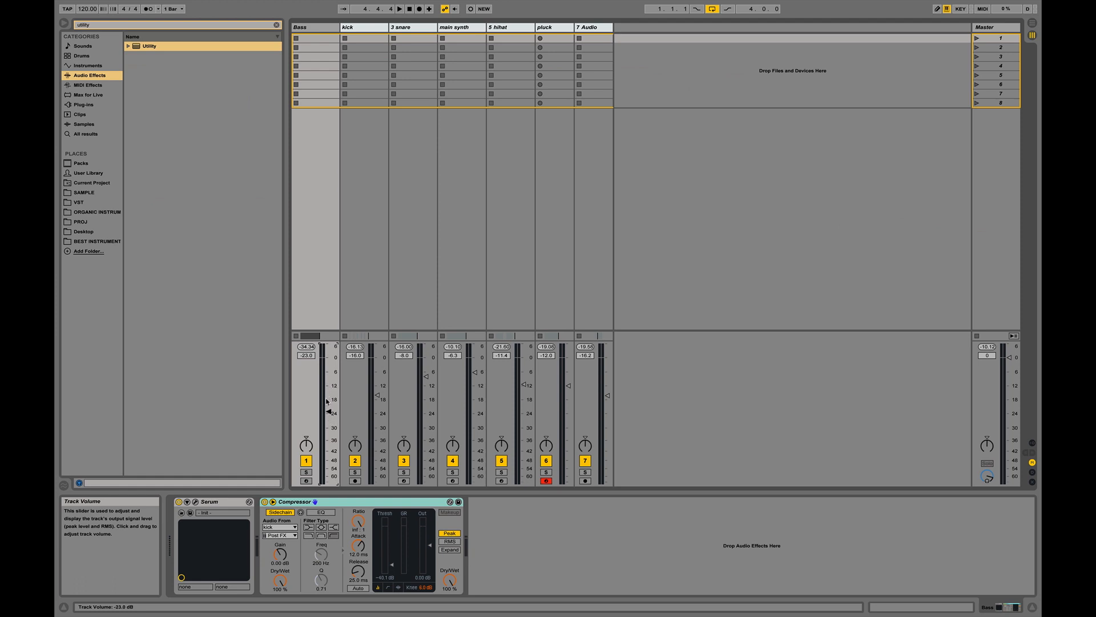
click(311, 359)
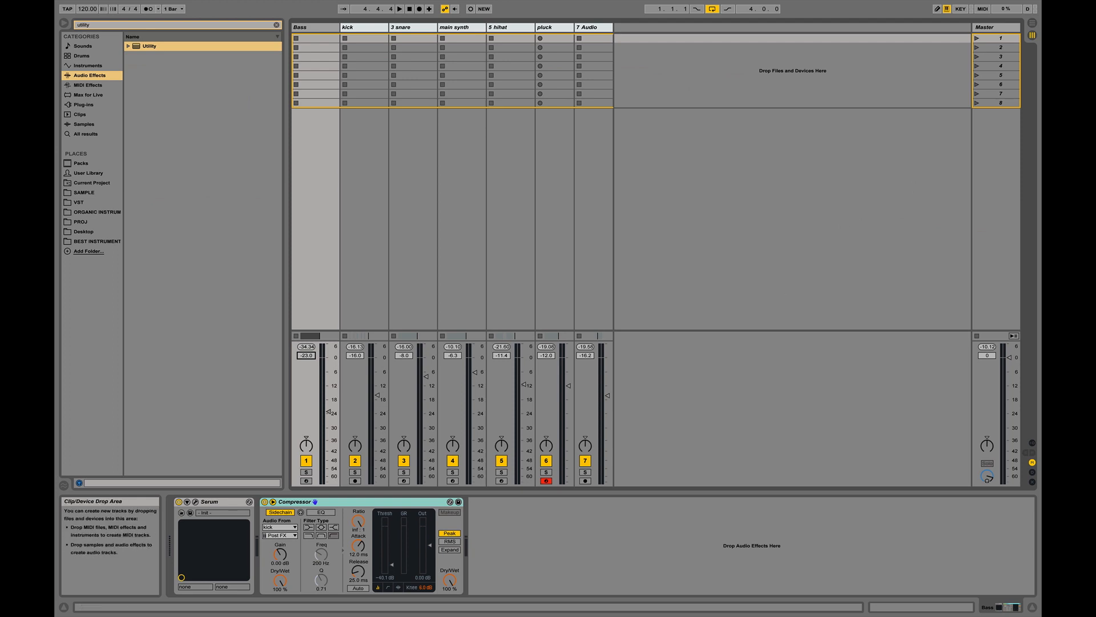
- Select the Master track, play the mix briefly and find the Master in the Arrangement View before returning to the Session View mixer
click(983, 28)
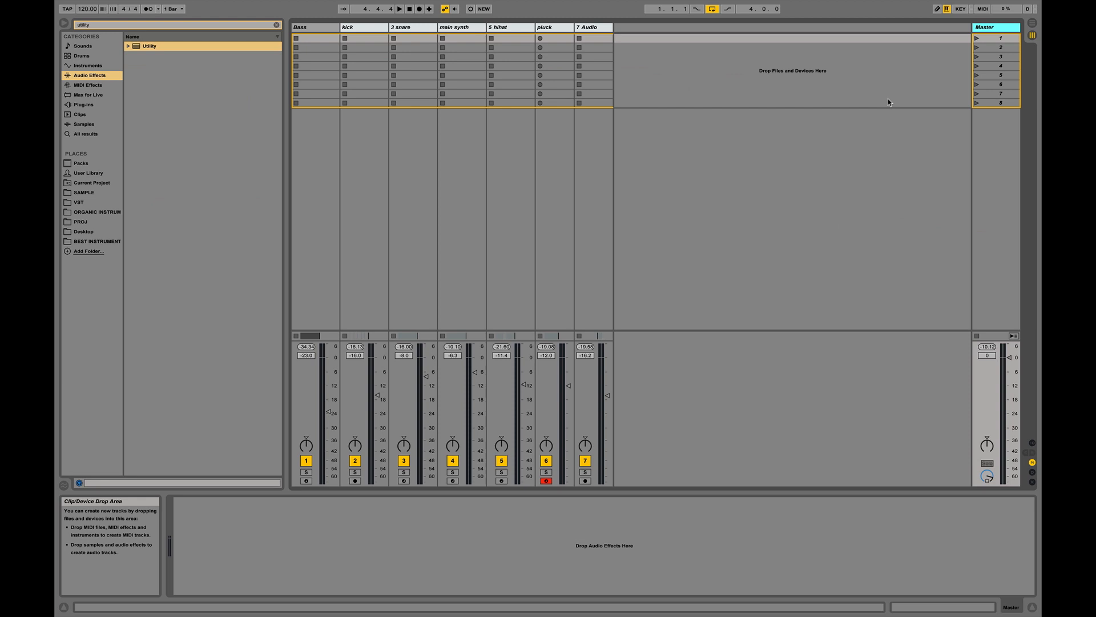
click(311, 27)
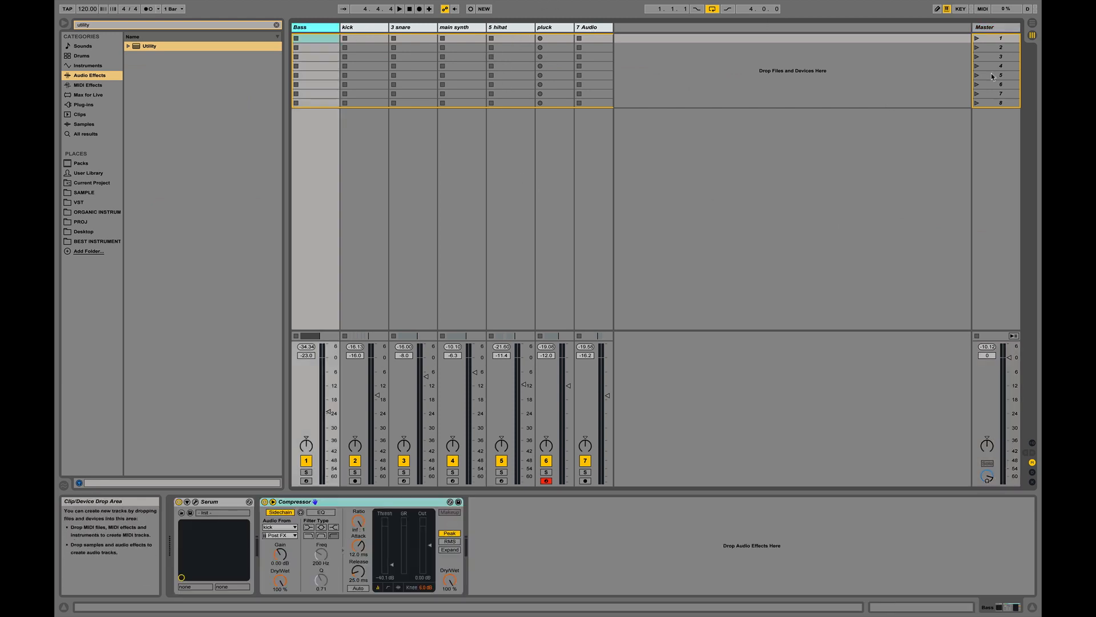
click(992, 29)
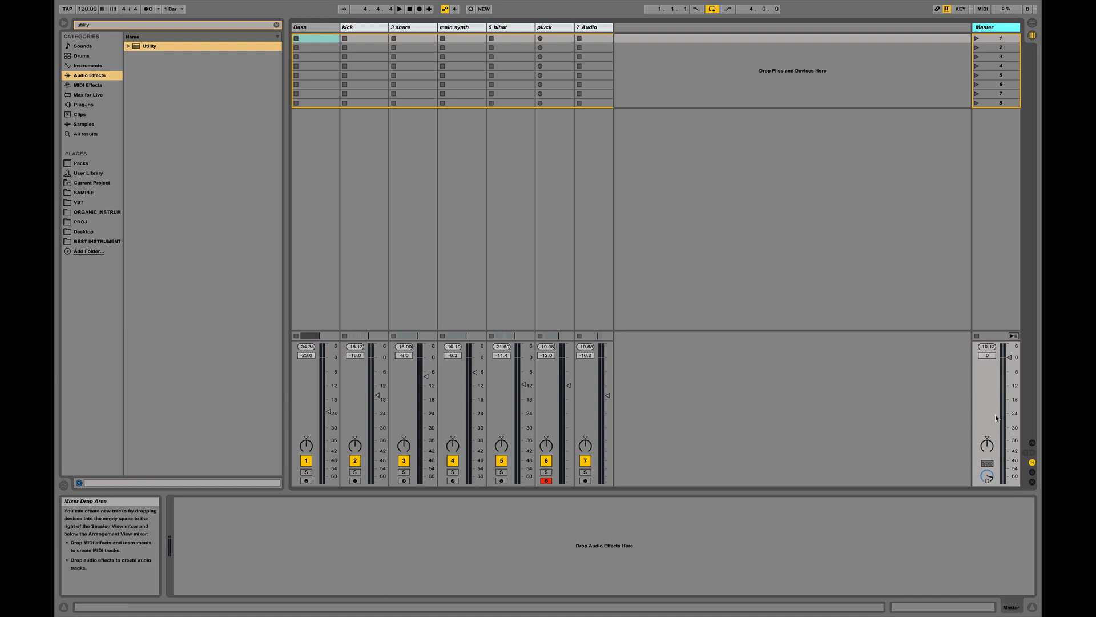
key(space)
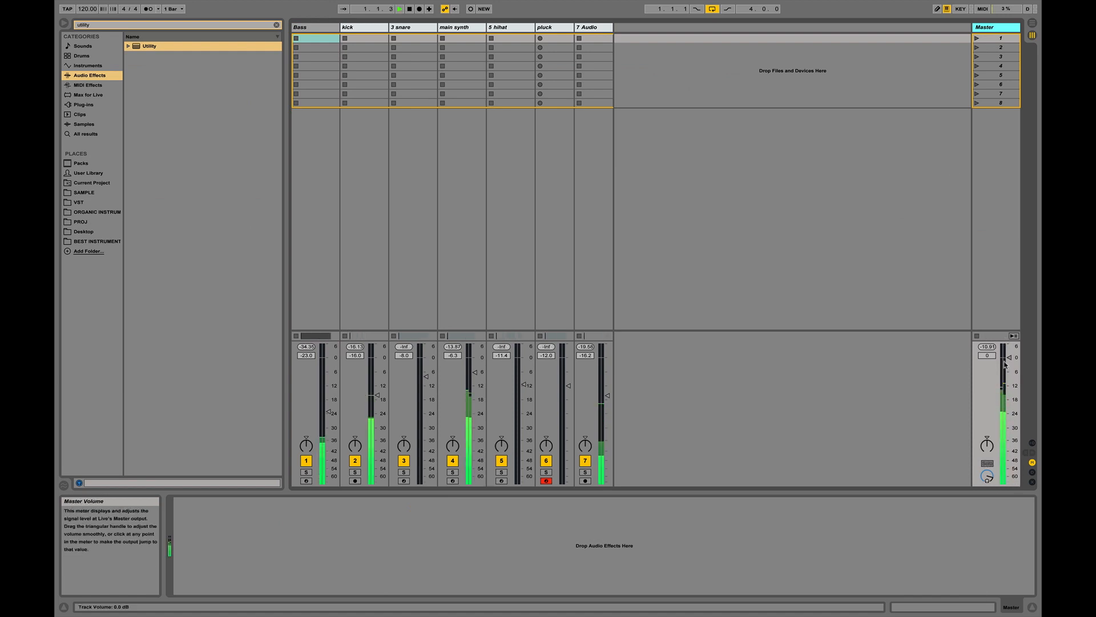
key(space)
key(Tab)
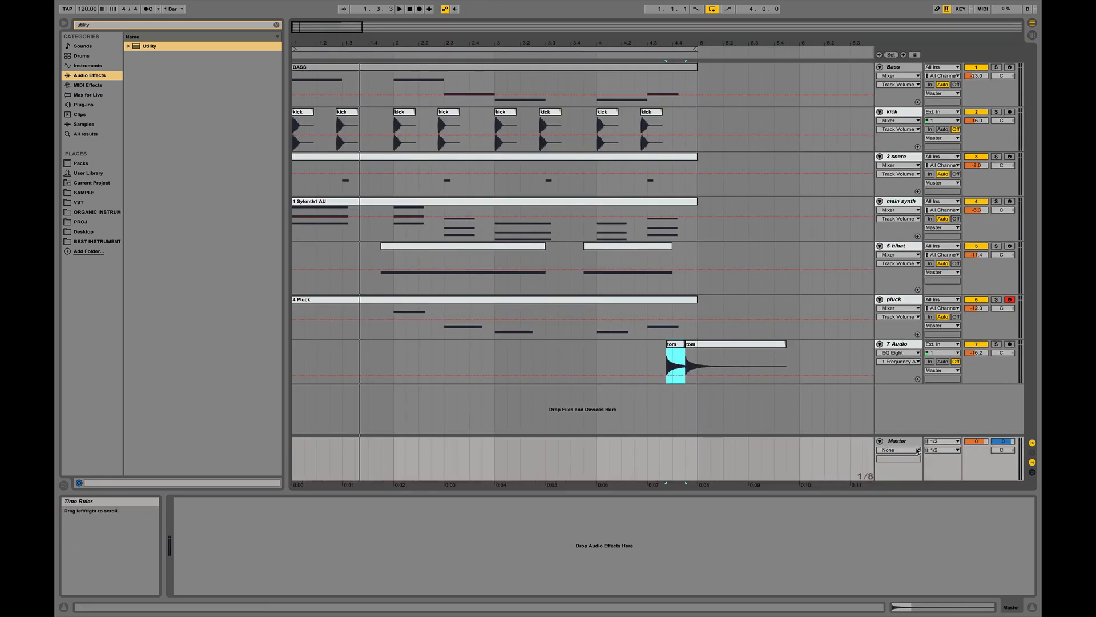
click(901, 441)
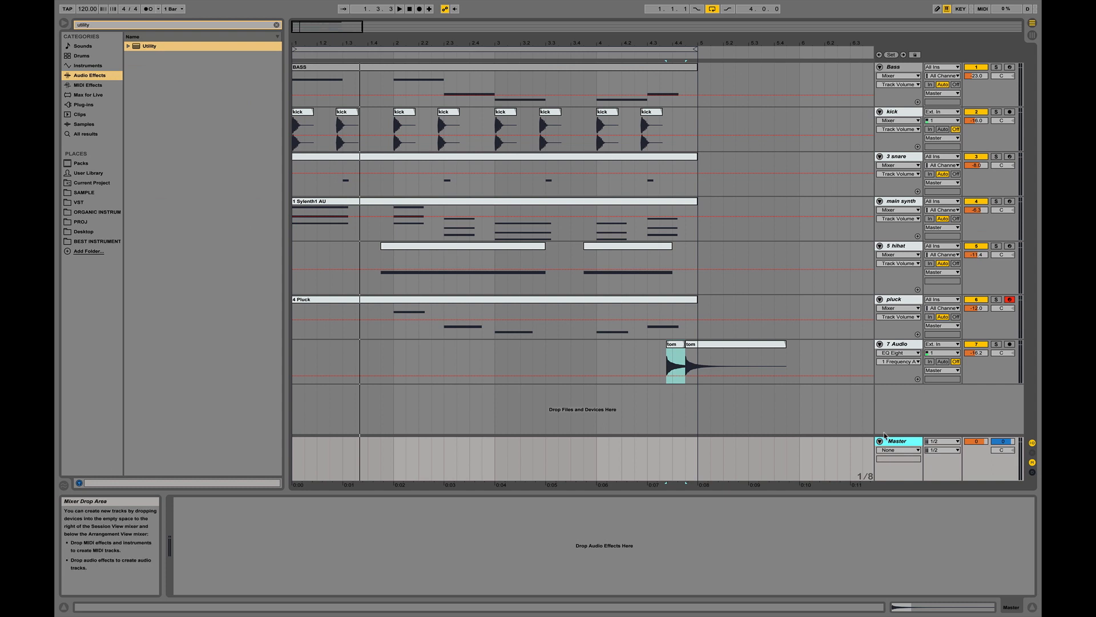
key(Tab)
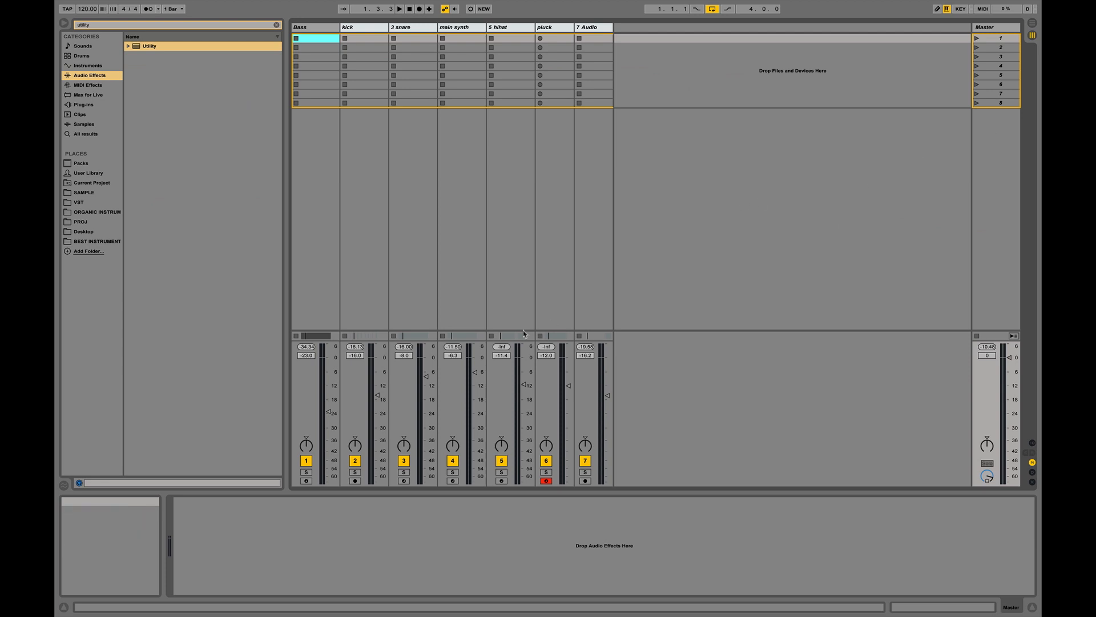
- Find EQ Eight and Limiter among the audio effects and add both, in that order, to the Master track
click(95, 25)
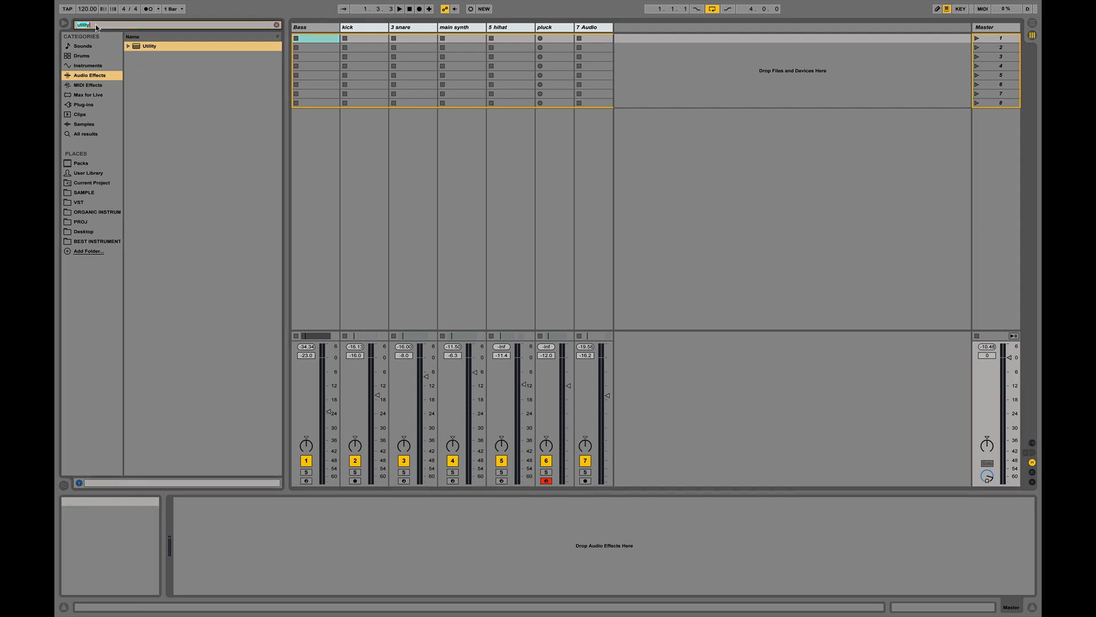
text(eq)
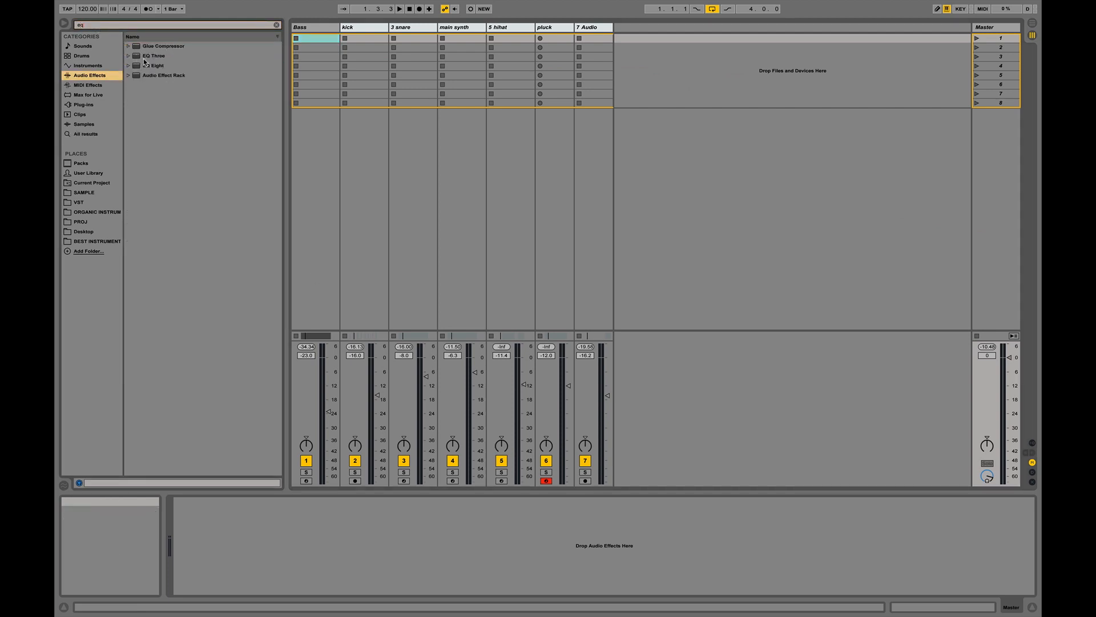
double_click(153, 65)
click(112, 25)
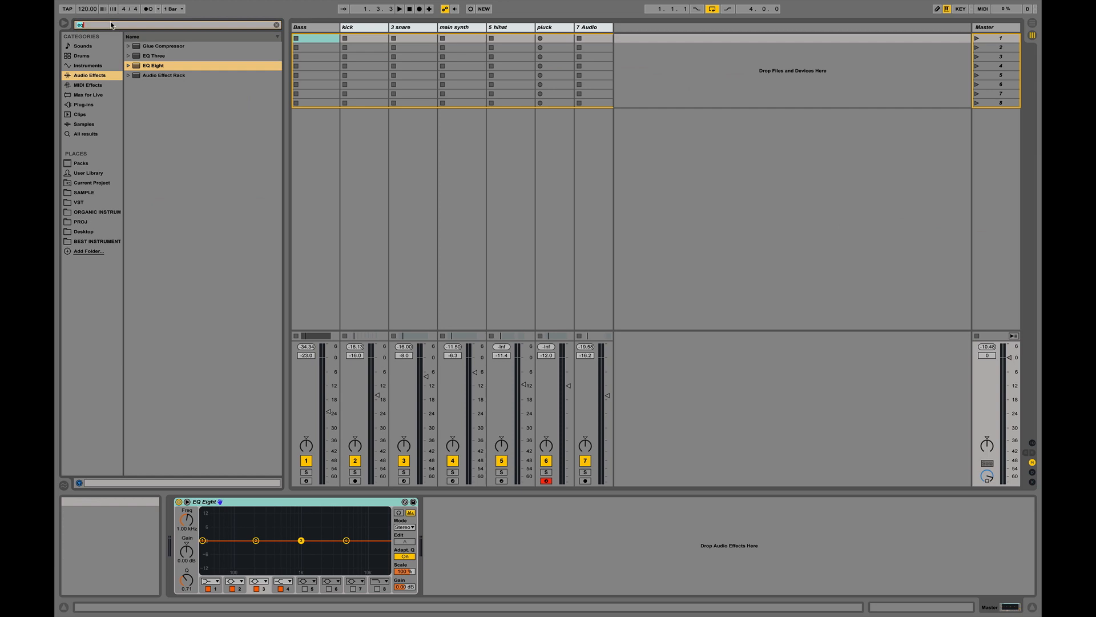
text(limit)
key(Down)
key(Return)
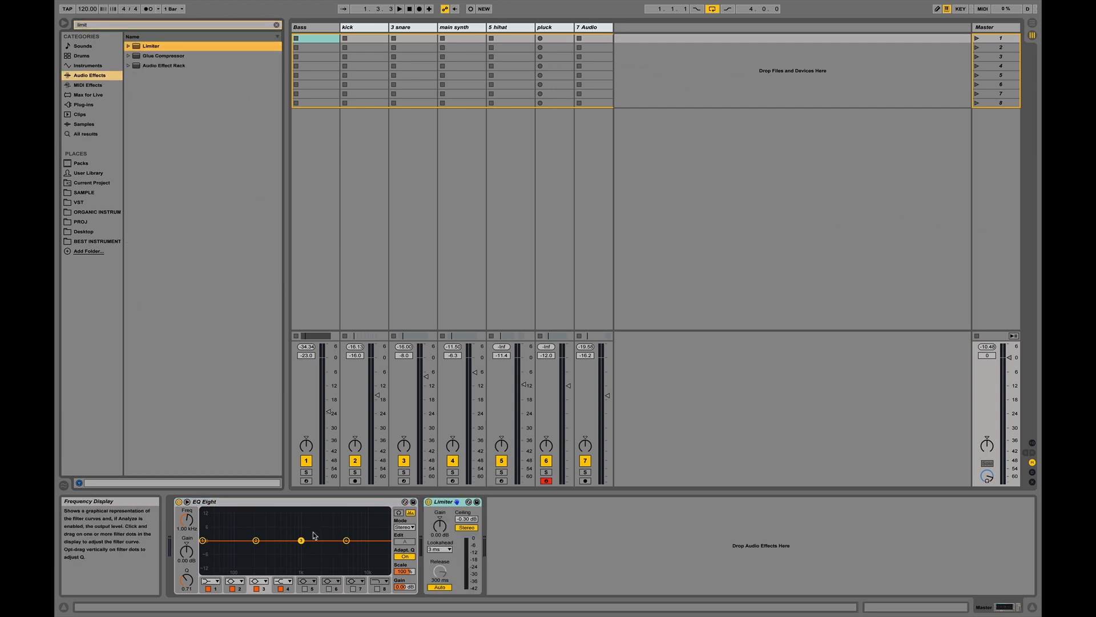
- Expand the Master's EQ Eight frequency display and play back the mix to examine its overall spectrum
click(258, 510)
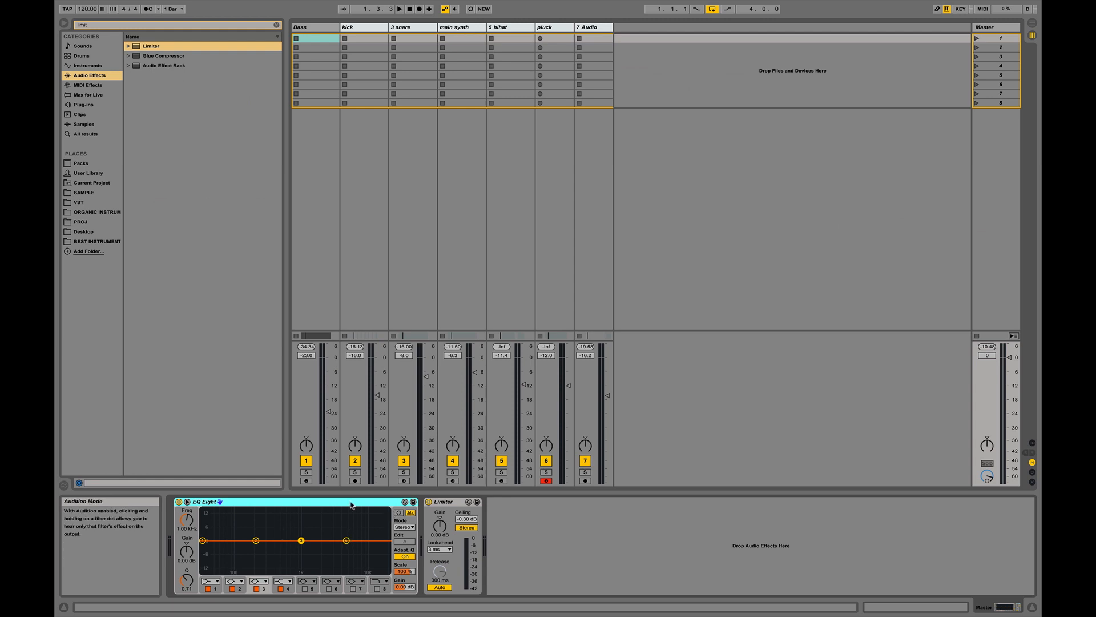
click(187, 502)
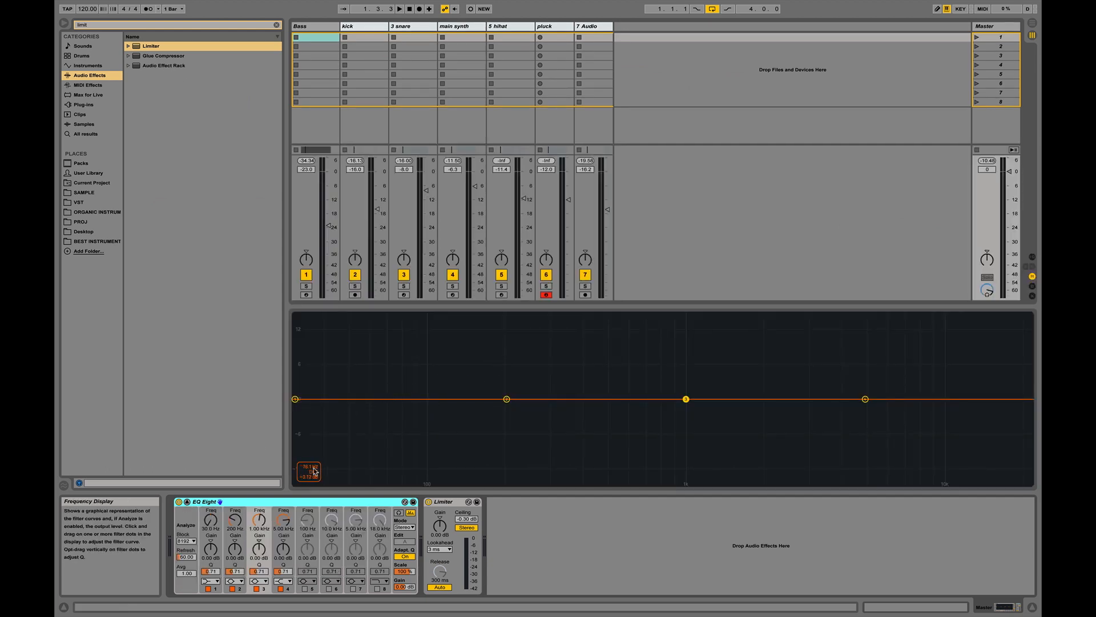
key(space)
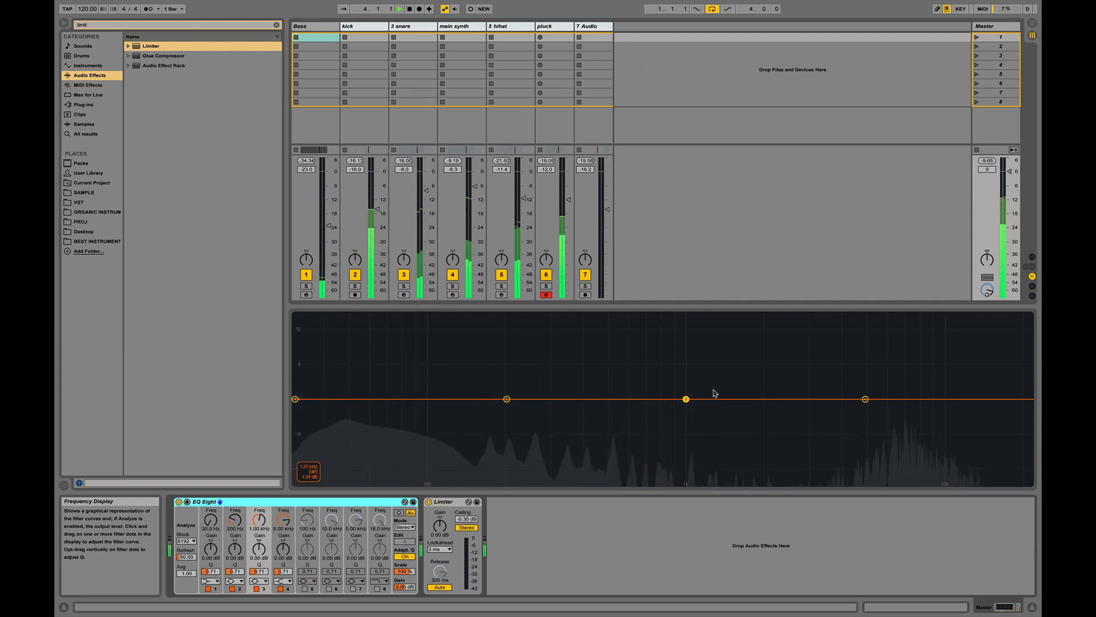
key(space)
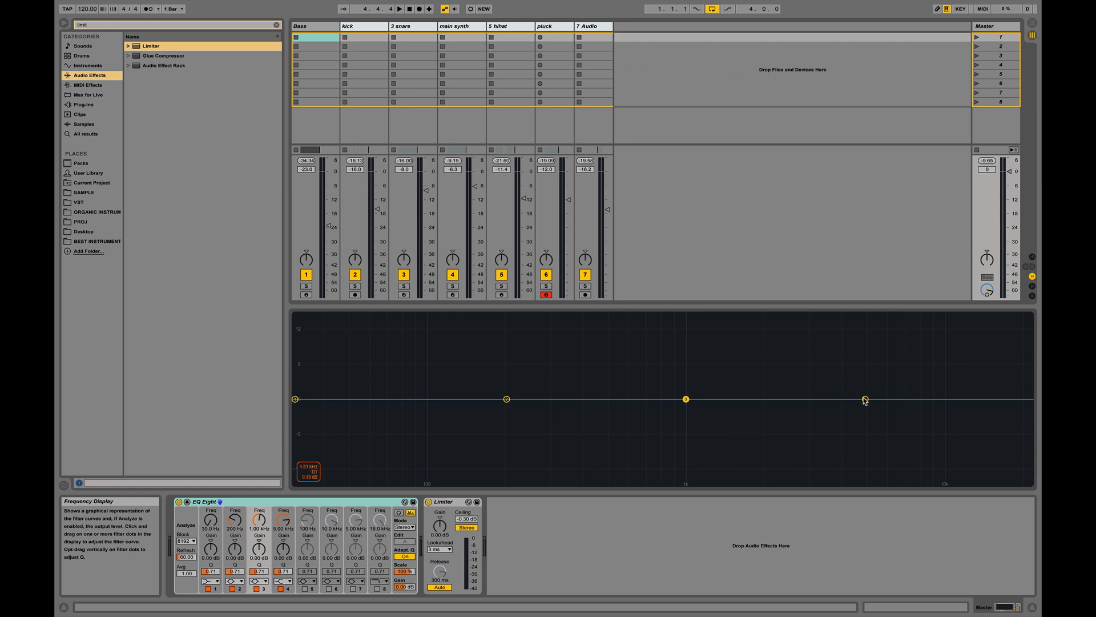
- Raise band 4 of the Master's EQ Eight to about 2.4 dB at 1.22 kHz and play back the mix
key(space)
drag(866, 399, 689, 400)
key(space)
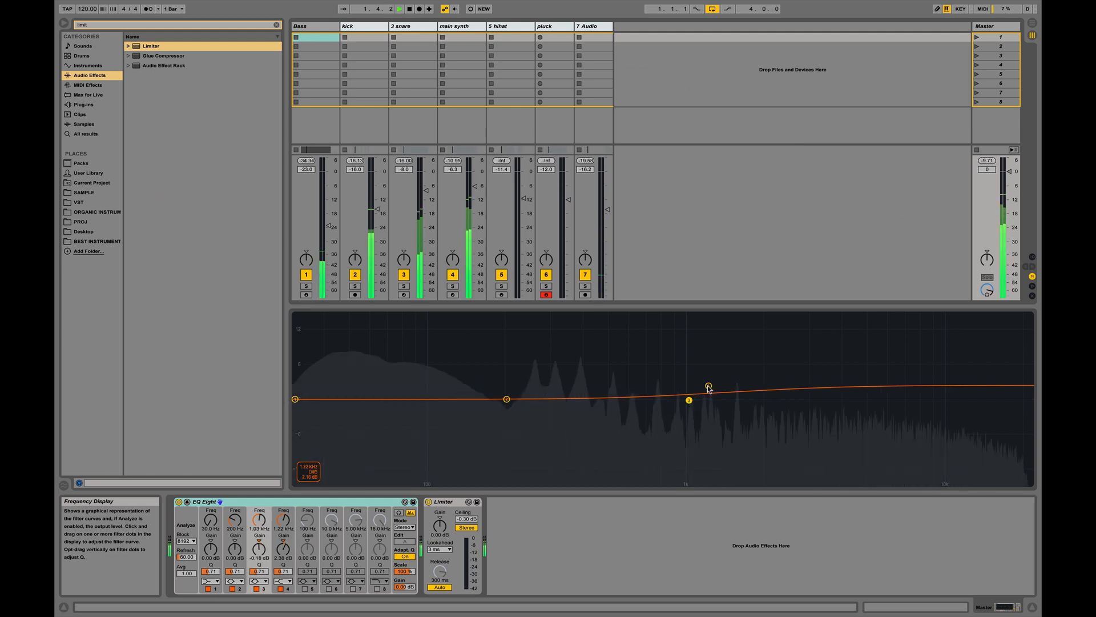
click(708, 386)
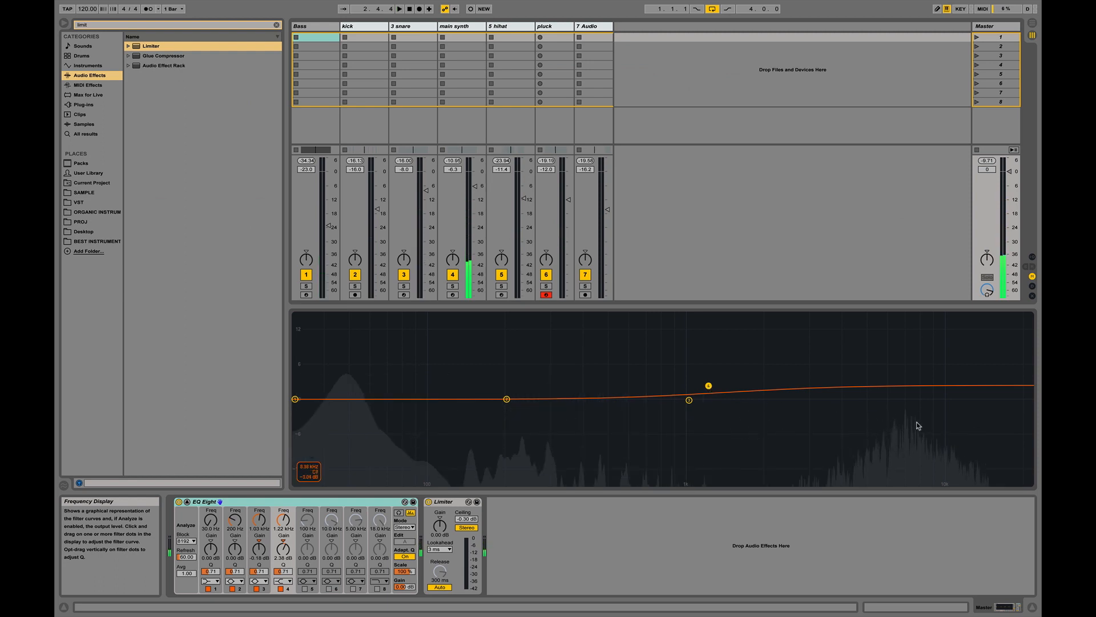
key(space)
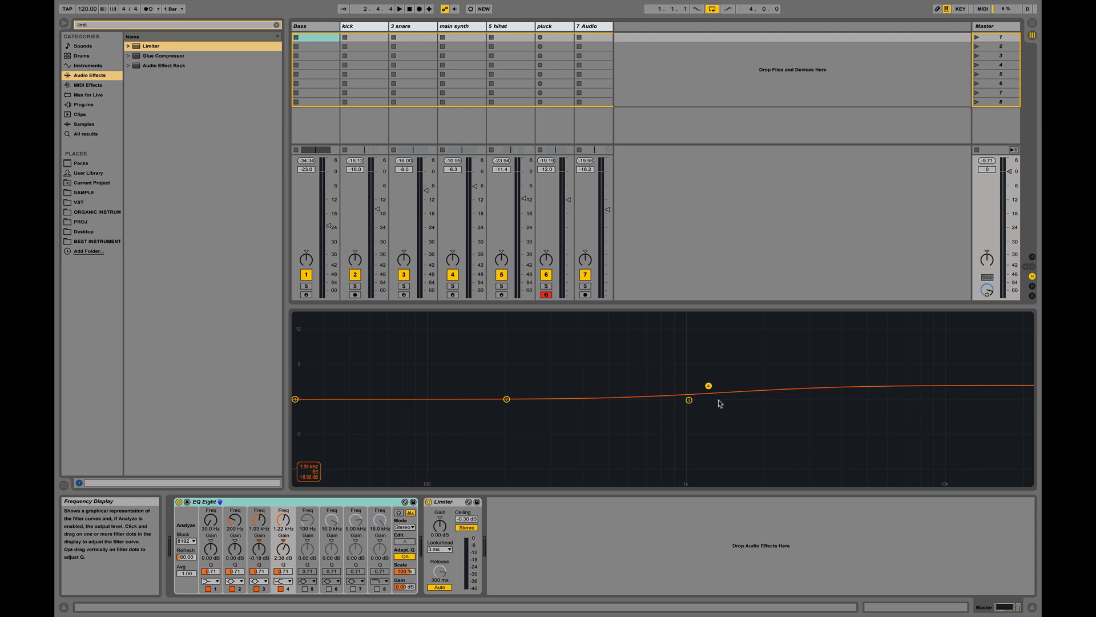
- Cut band 3 of the Master's EQ Eight by about 7 dB at 7.08 kHz and fine-tune band 4 during playback
drag(689, 400, 905, 434)
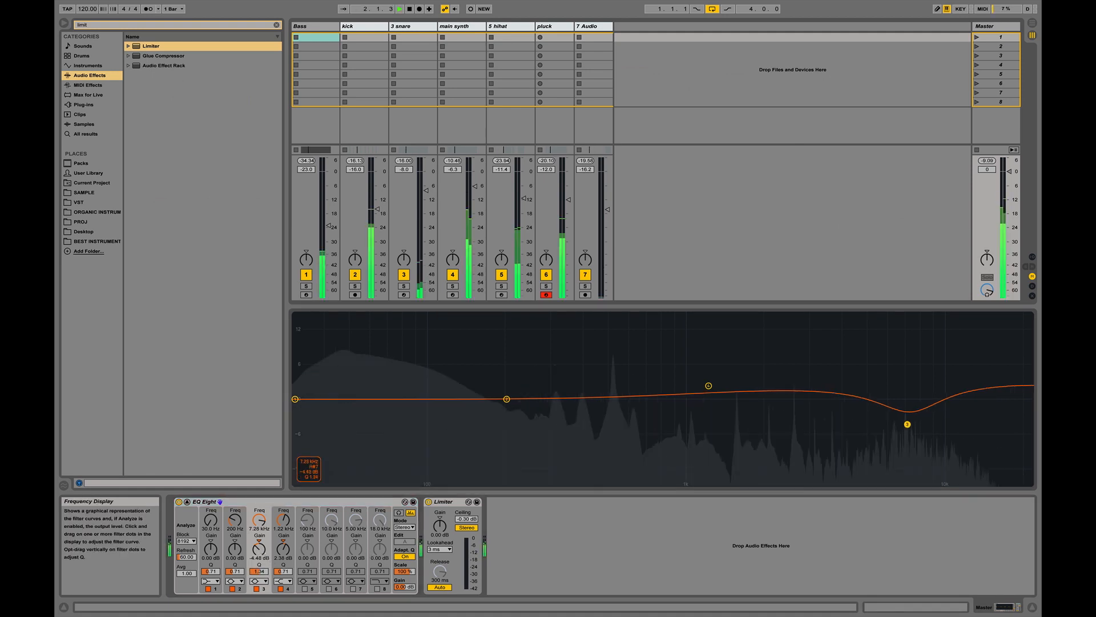
drag(908, 424, 904, 435)
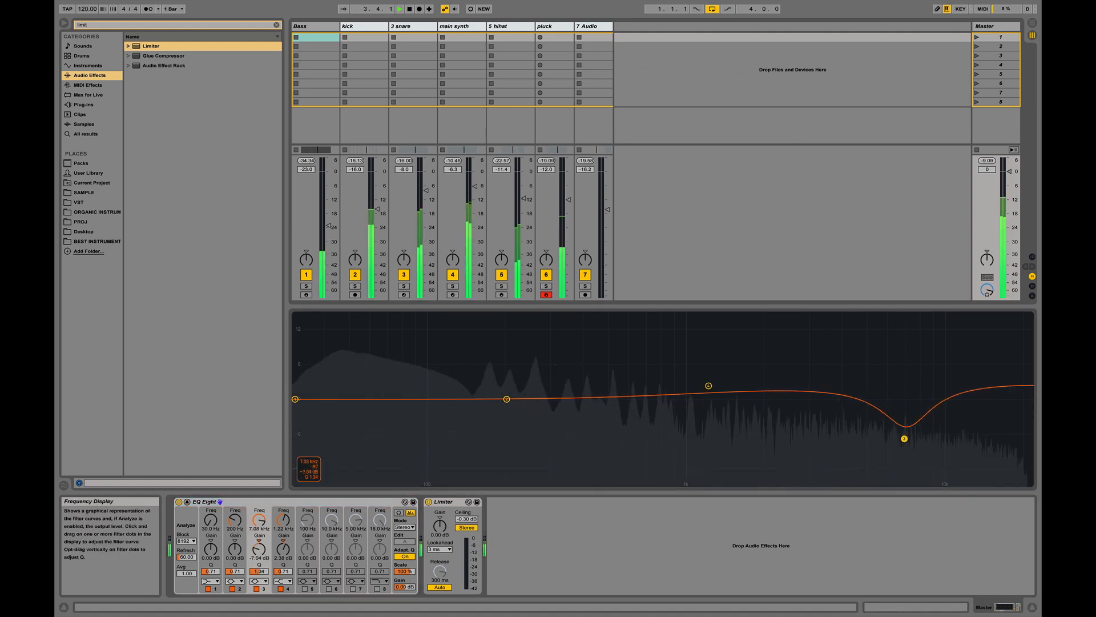
mouse_move(709, 386)
mouse_down()
mouse_move(708, 374)
mouse_move(711, 385)
mouse_up()
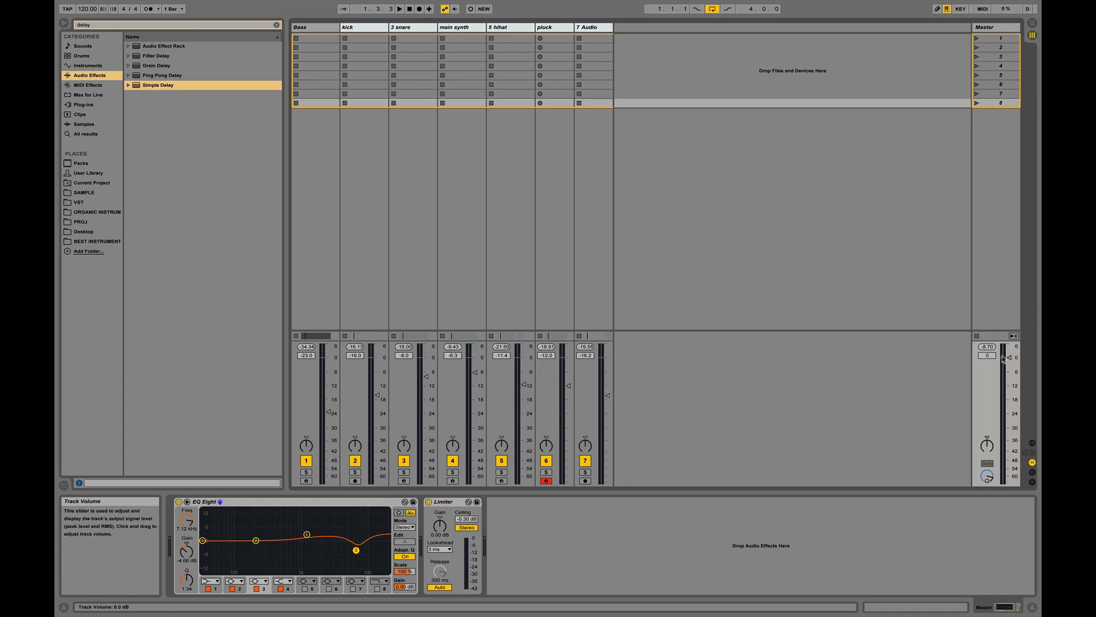
- Lower the Master track's volume to about -16.4 dB
drag(1009, 358, 1009, 396)
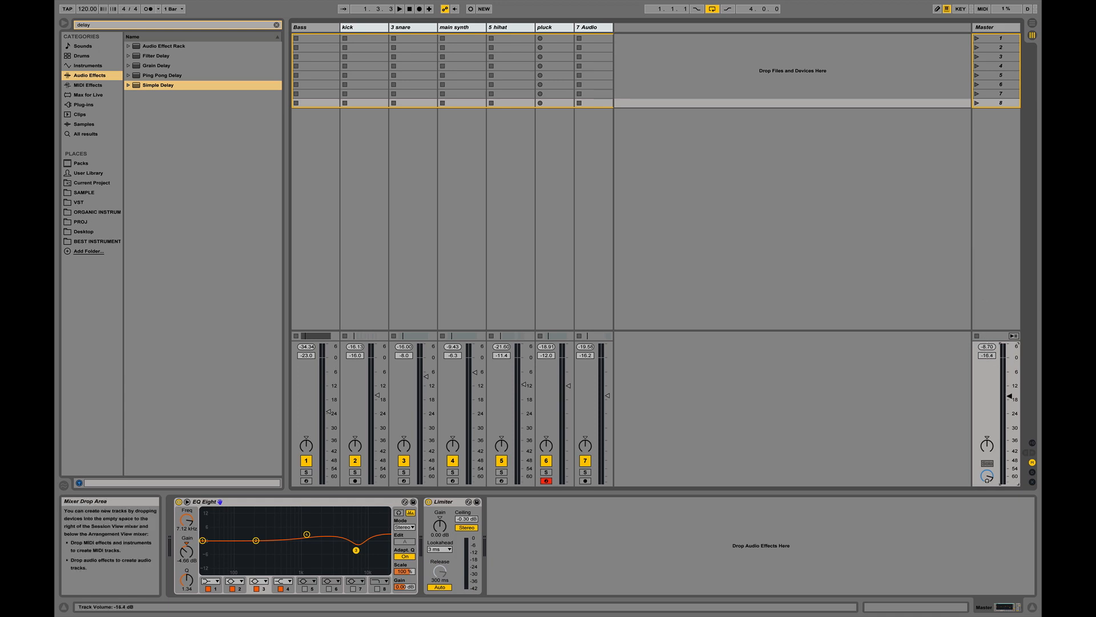
- Set the Master track's volume to 0 dB and play back the mix to check its peak level
drag(992, 359, 993, 341)
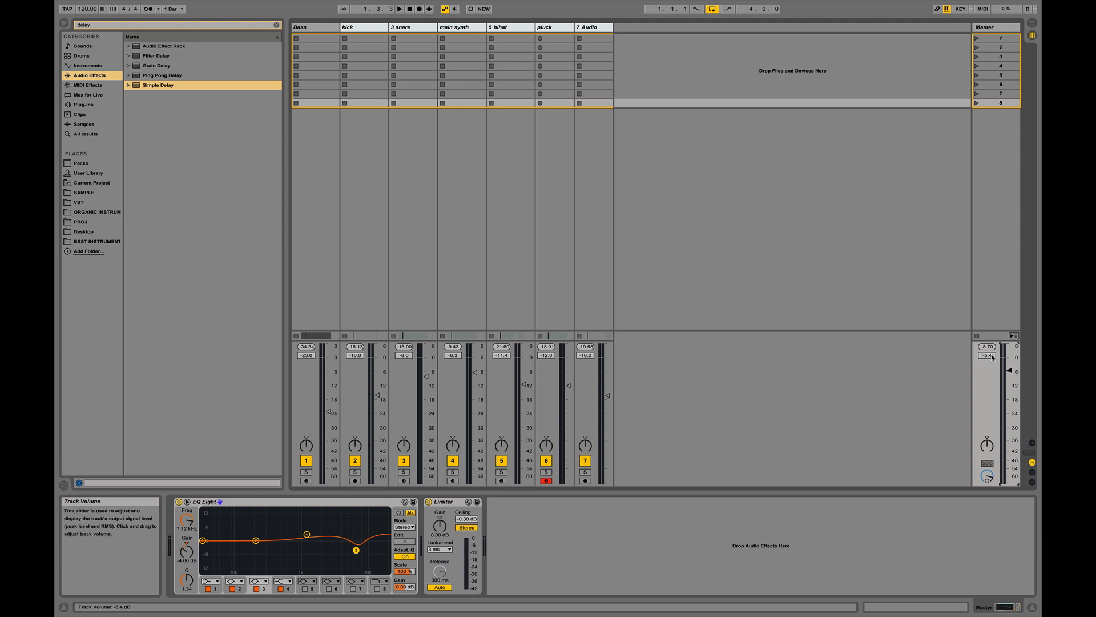
click(992, 359)
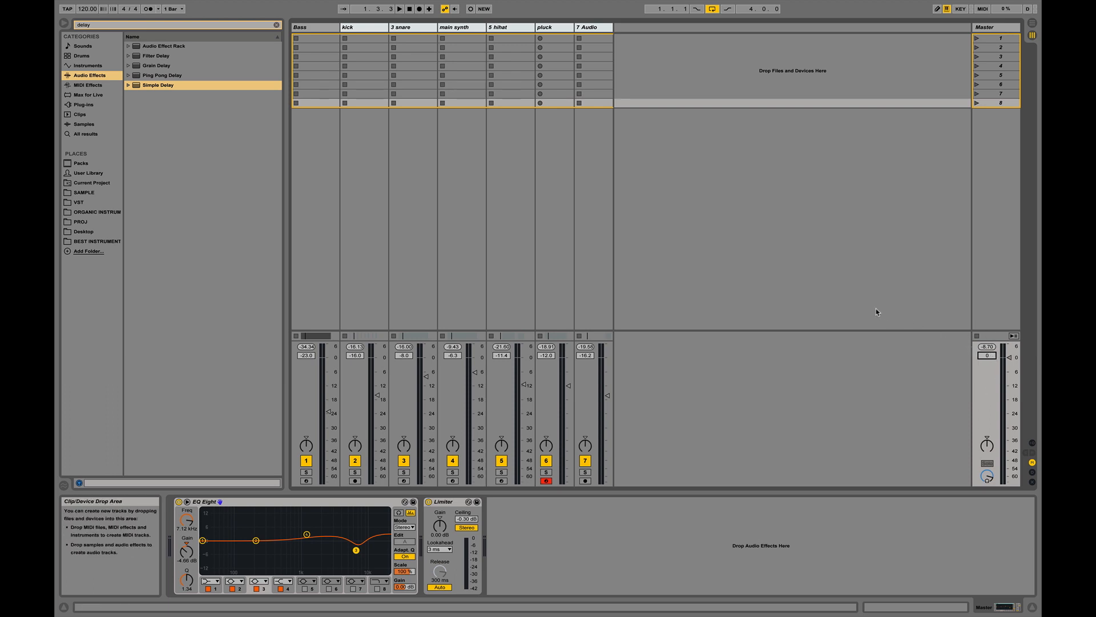
key(space)
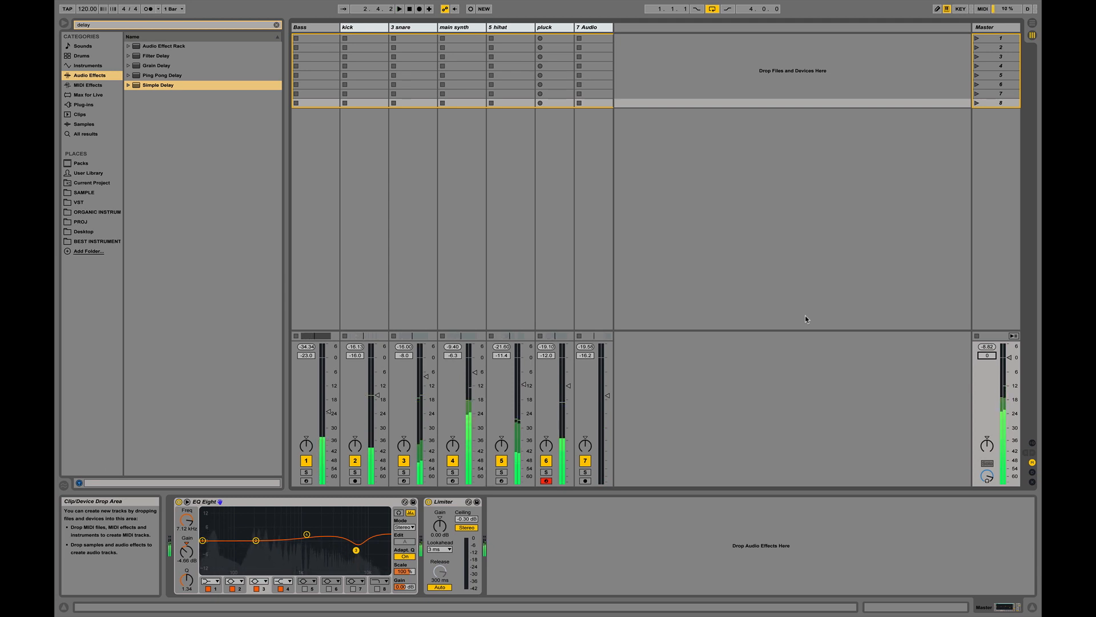
key(space)
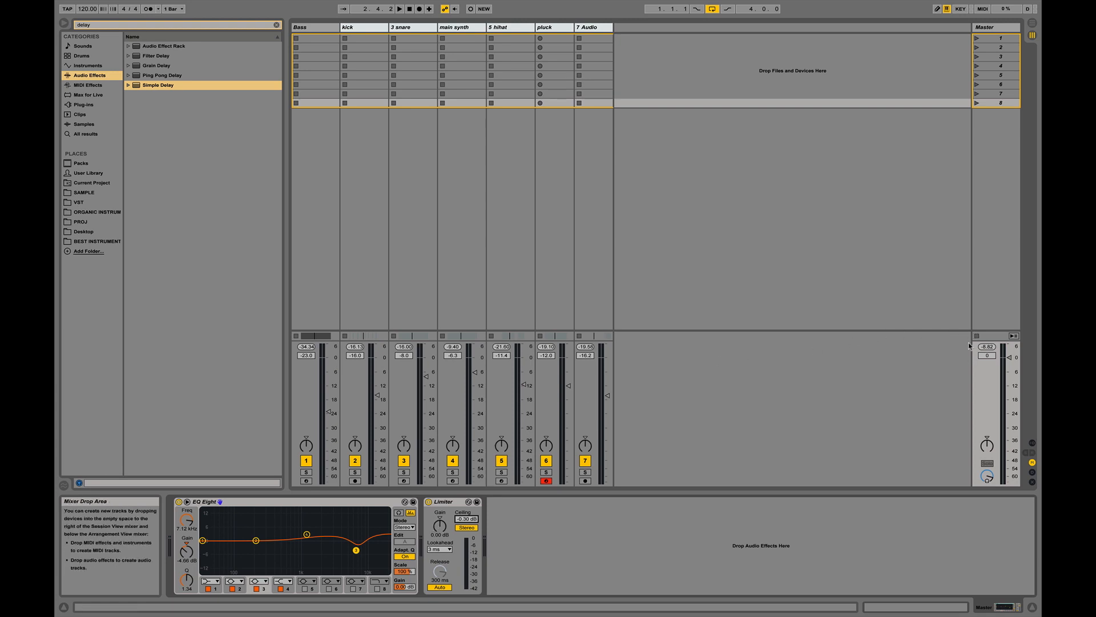
- Set the Master Limiter's gain to 8.82 dB and its ceiling to 0 dB, and play back the mix
click(439, 525)
text(8)
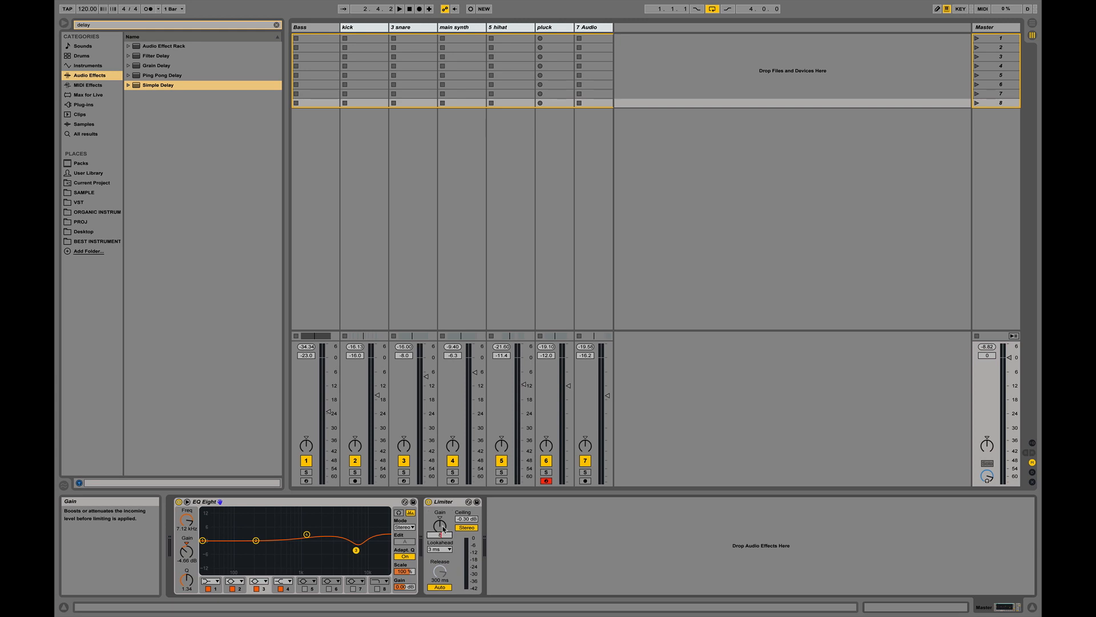
text(.82)
key(Return)
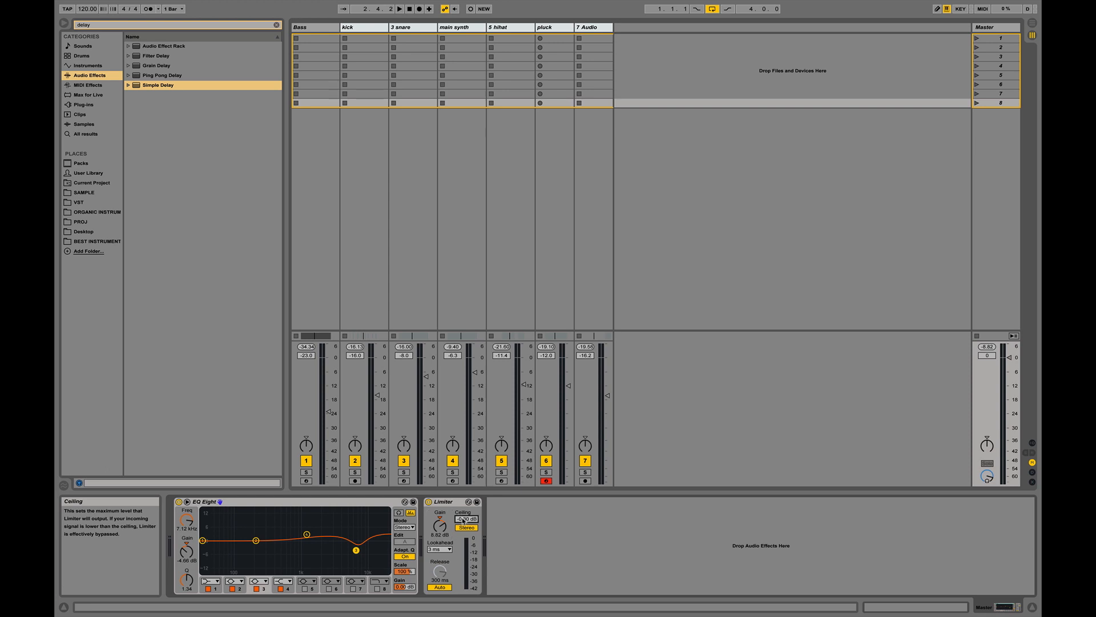
text(0)
key(Return)
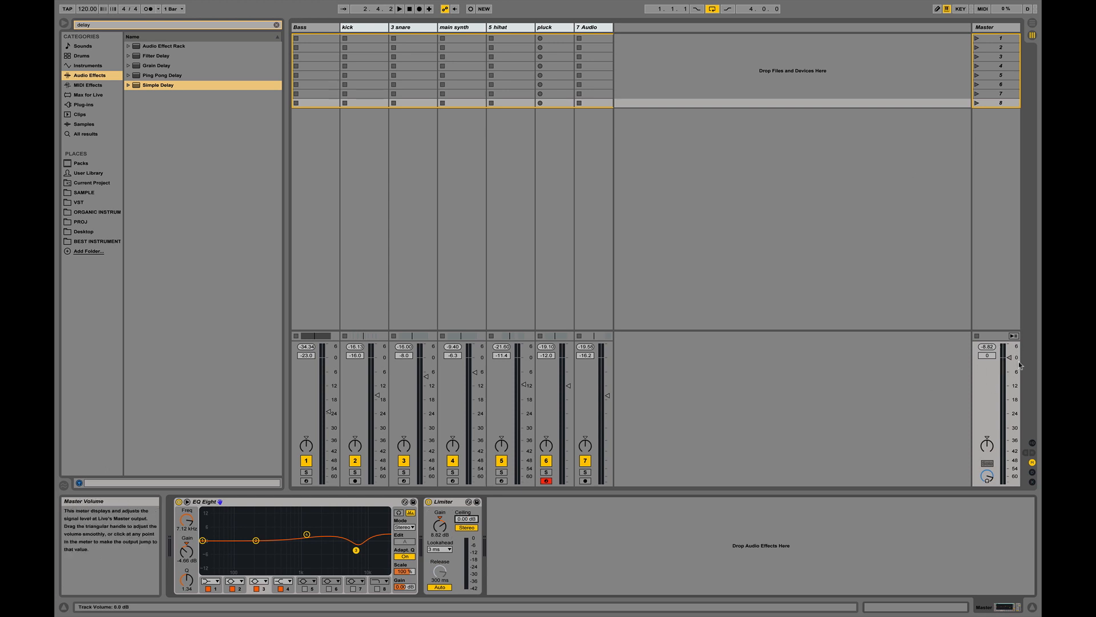
key(space)
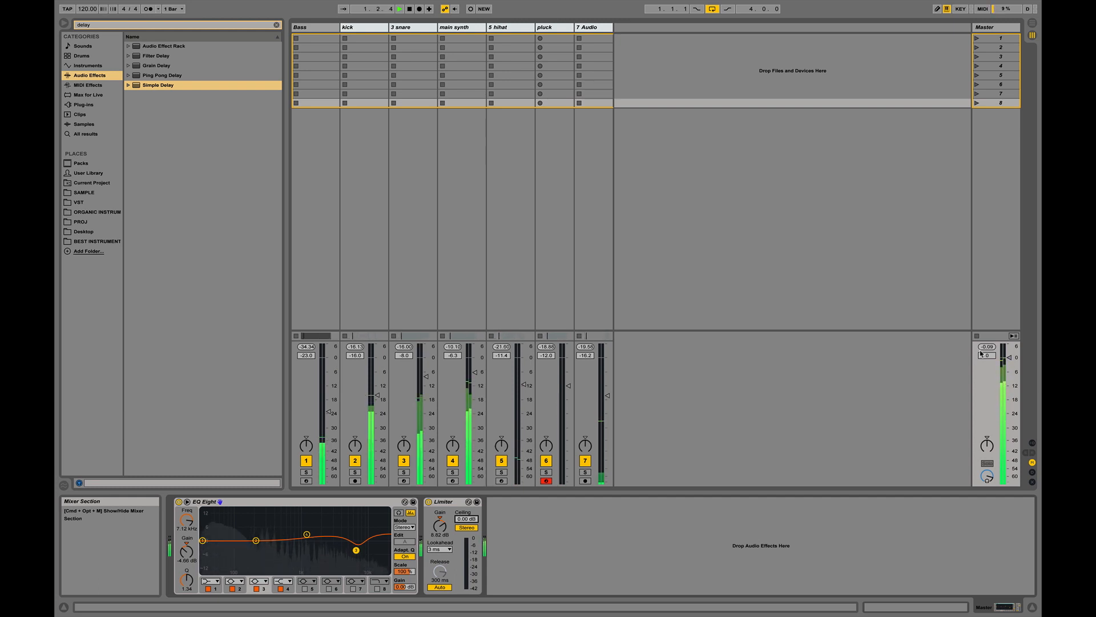
key(space)
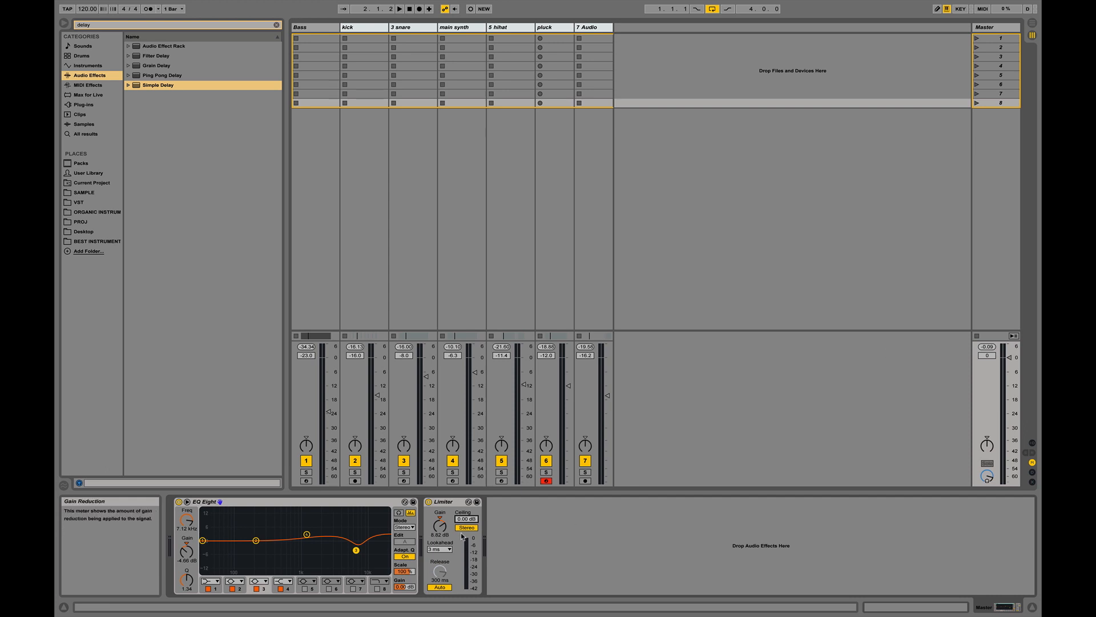
- Set the Master Limiter's gain to 8.92 dB and play back the mix to check the output peak
click(440, 529)
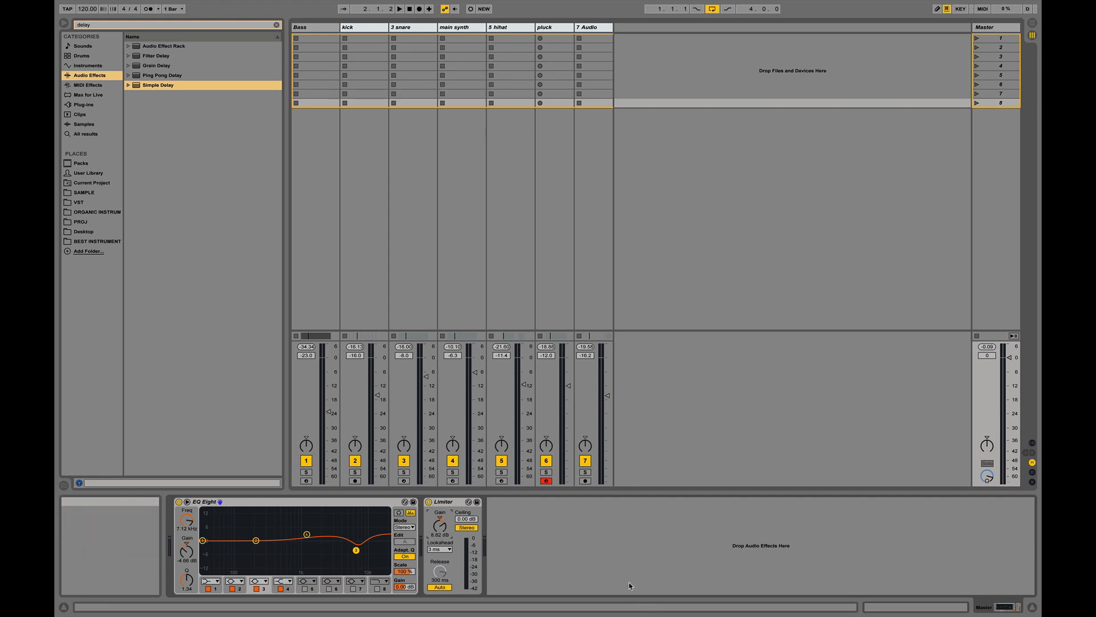
text(8)
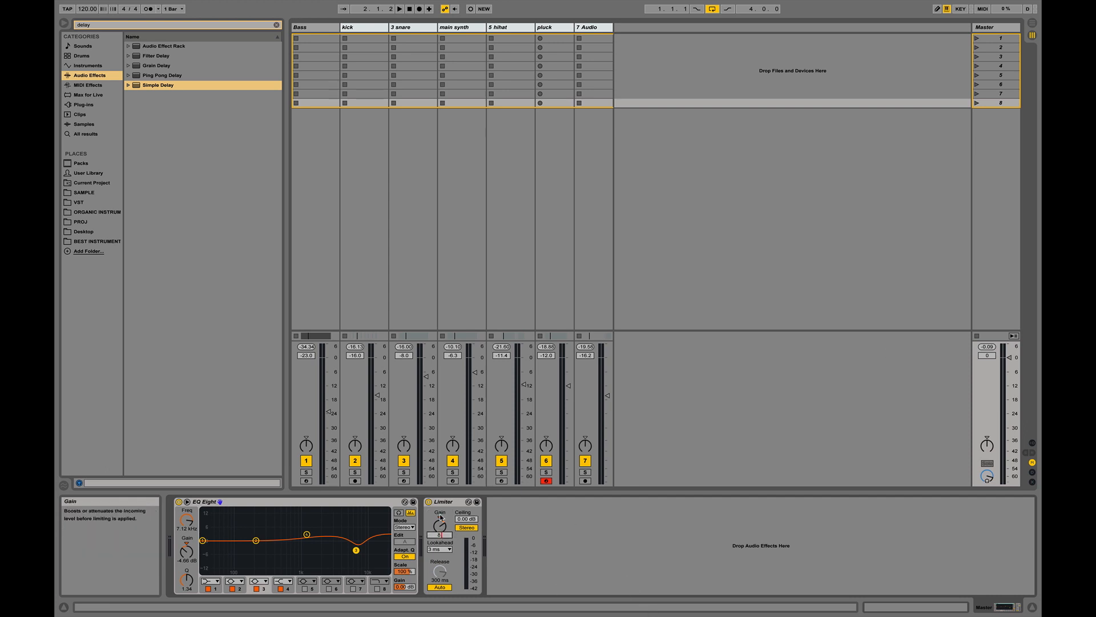
text(.92)
key(Return)
key(space)
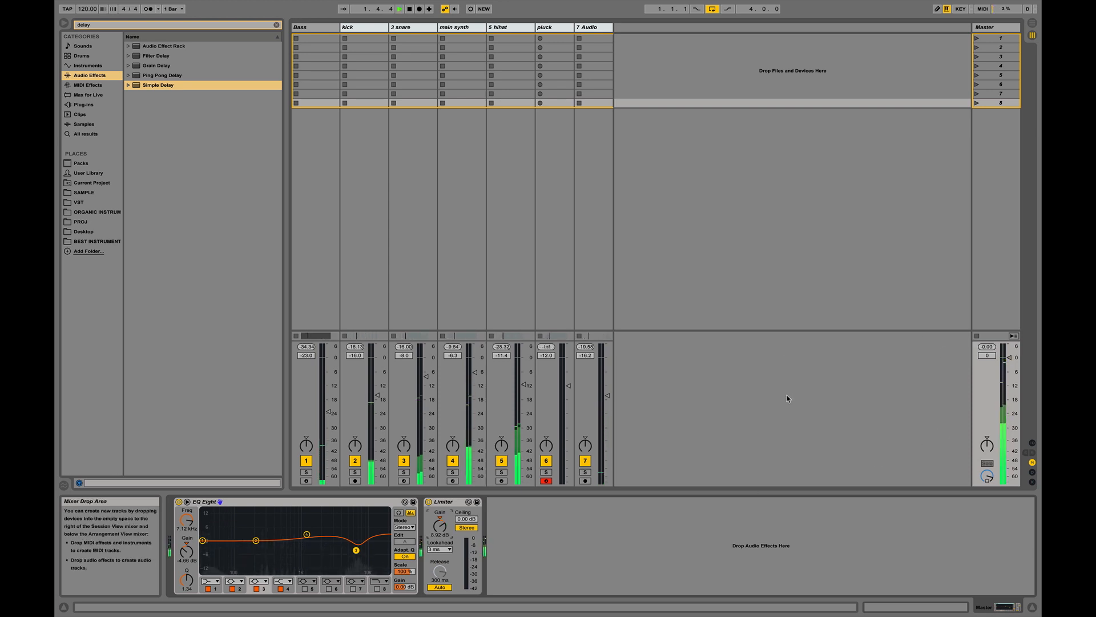
key(space)
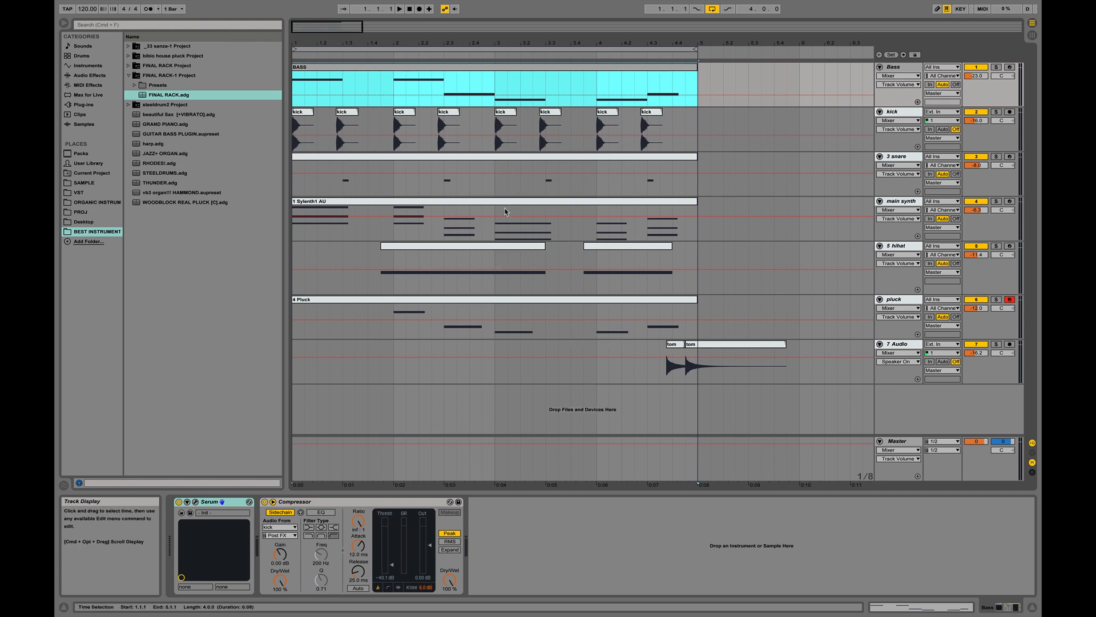
- Select the four bars from 1.1.1 to 5.1.1 on the kick track in the Arrangement
key(Tab)
key(Tab)
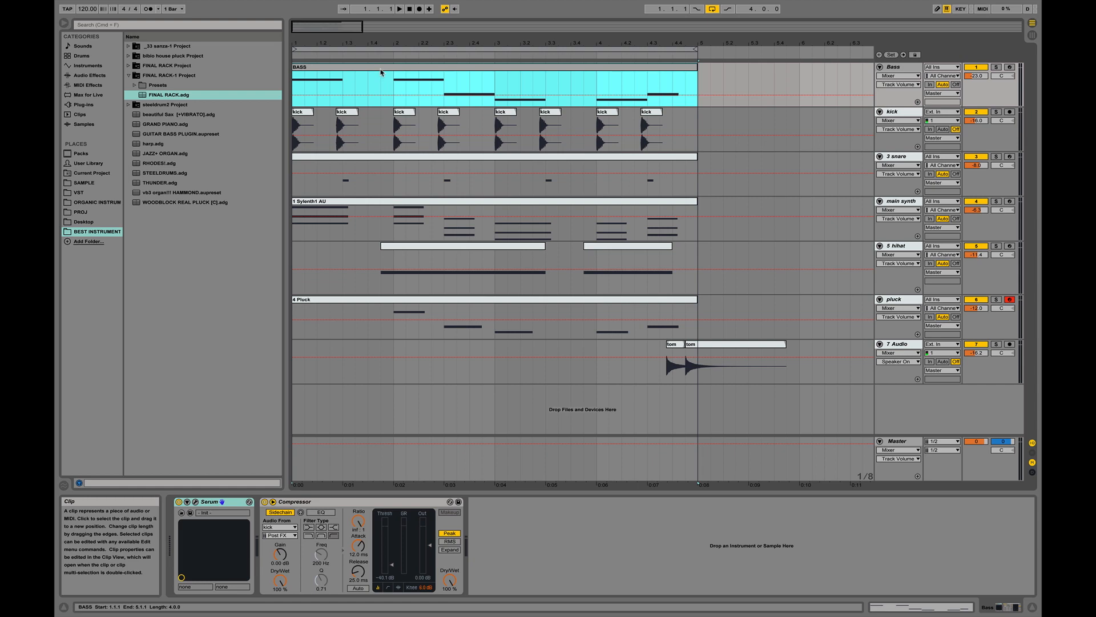
click(432, 182)
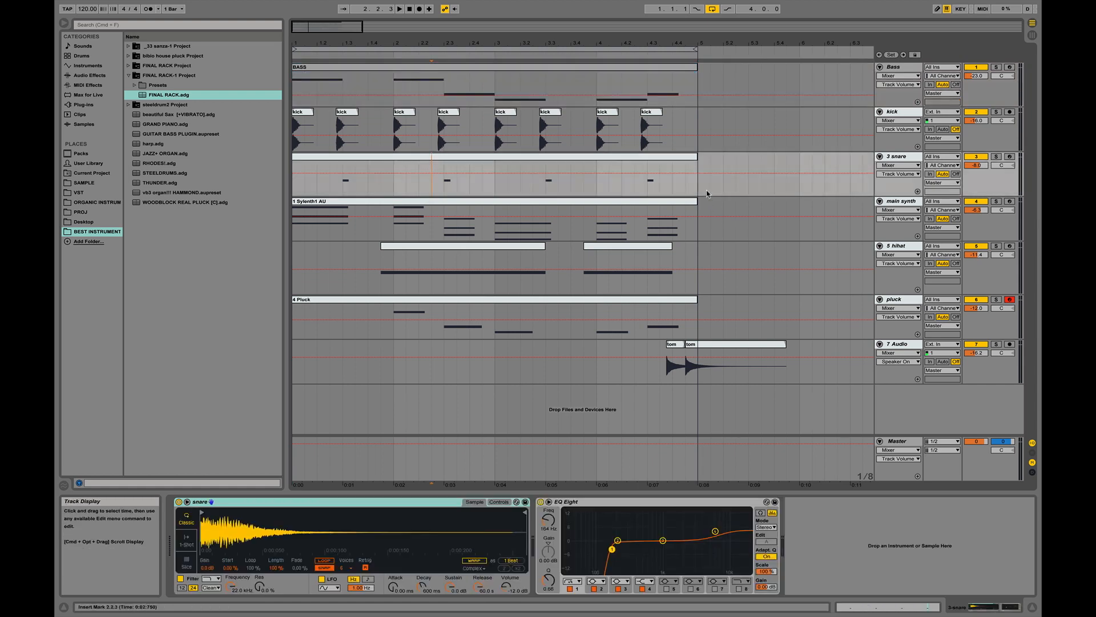
drag(697, 131, 292, 130)
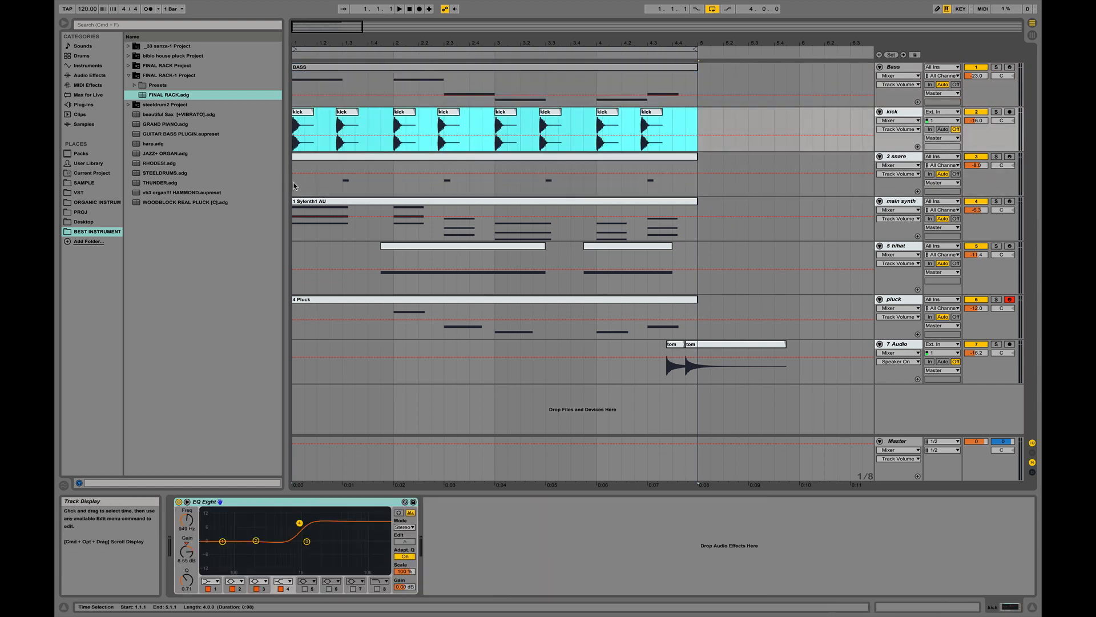
- Review the Export Audio/Video settings for the selected four bars and close them without exporting
mouse_move(57, 1)
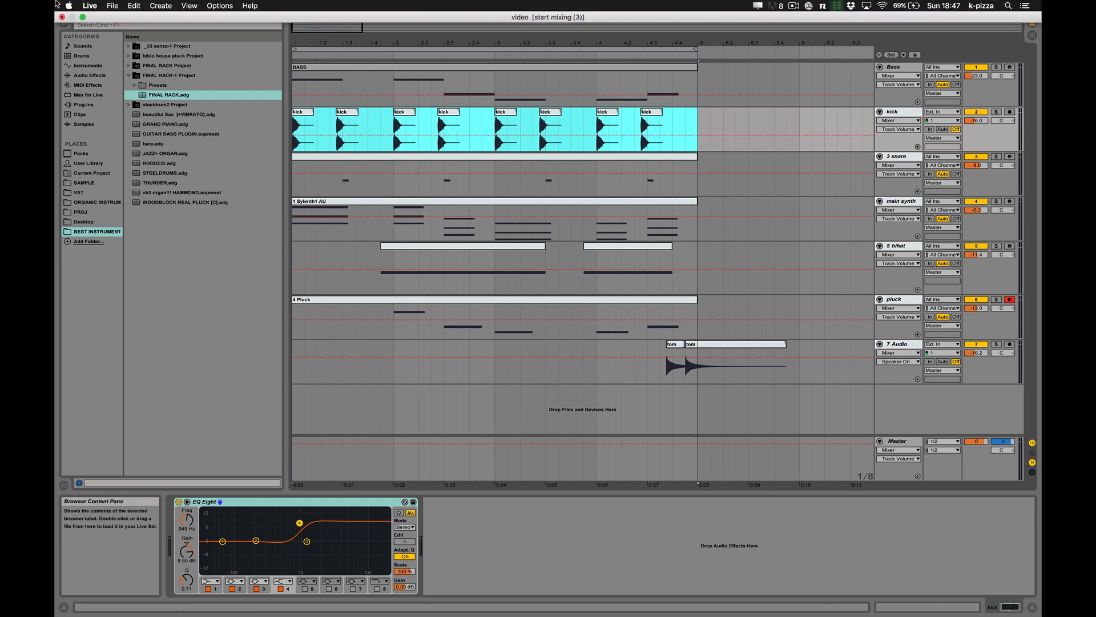
click(112, 5)
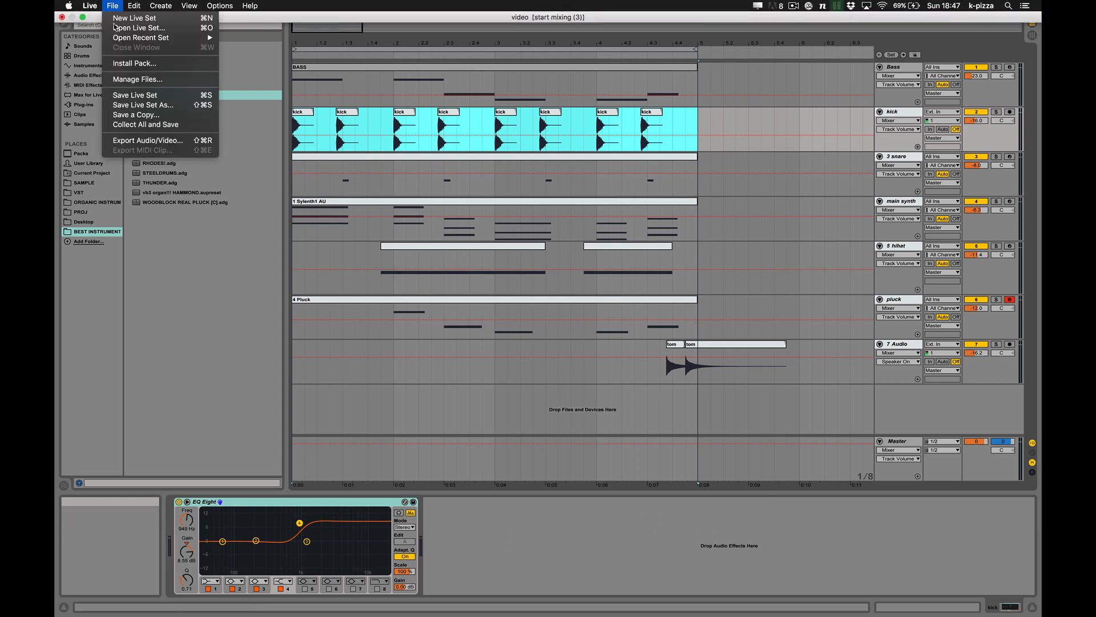
click(119, 140)
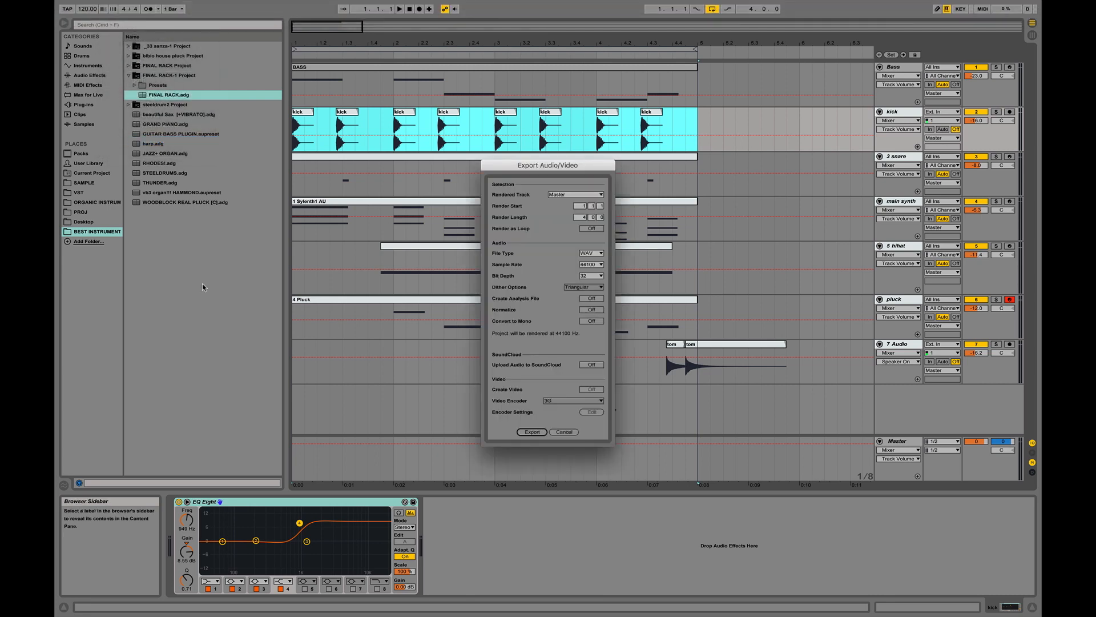
click(564, 432)
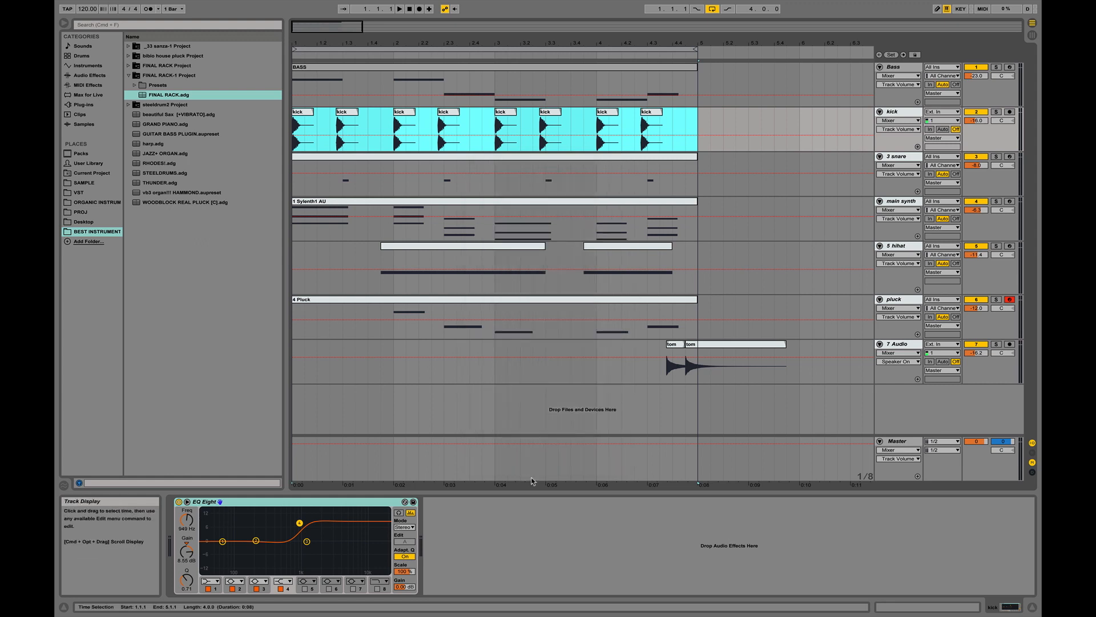
- Try to export the Master as a WAV file named #PMLstart to the Desktop, without replacing the existing file
key(super+shift+r)
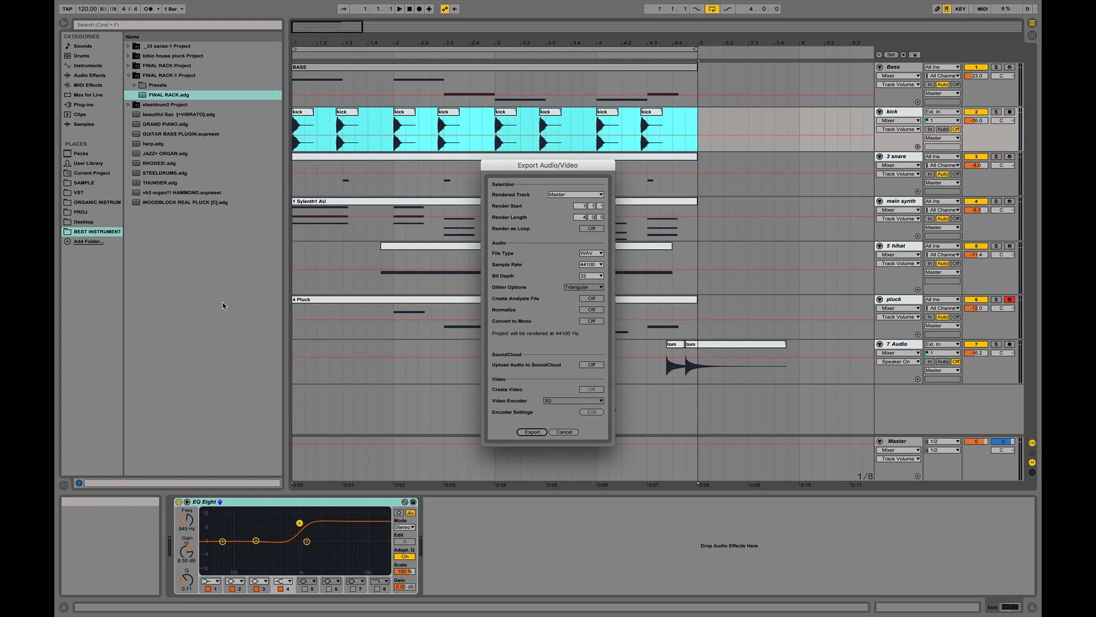
click(540, 433)
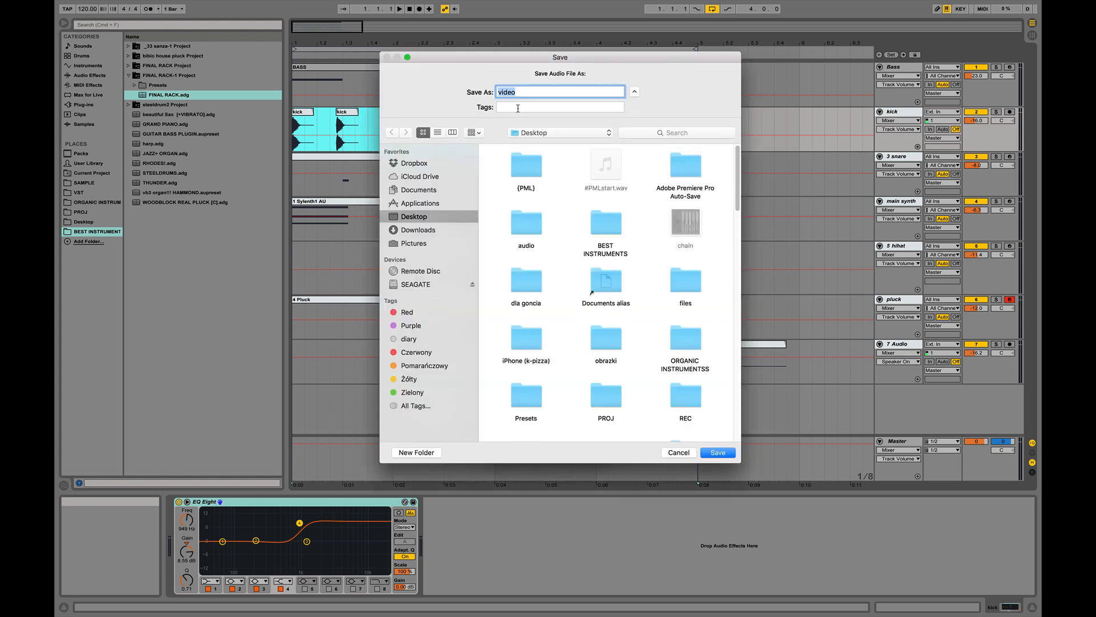
text(#PMLstart)
key(Return)
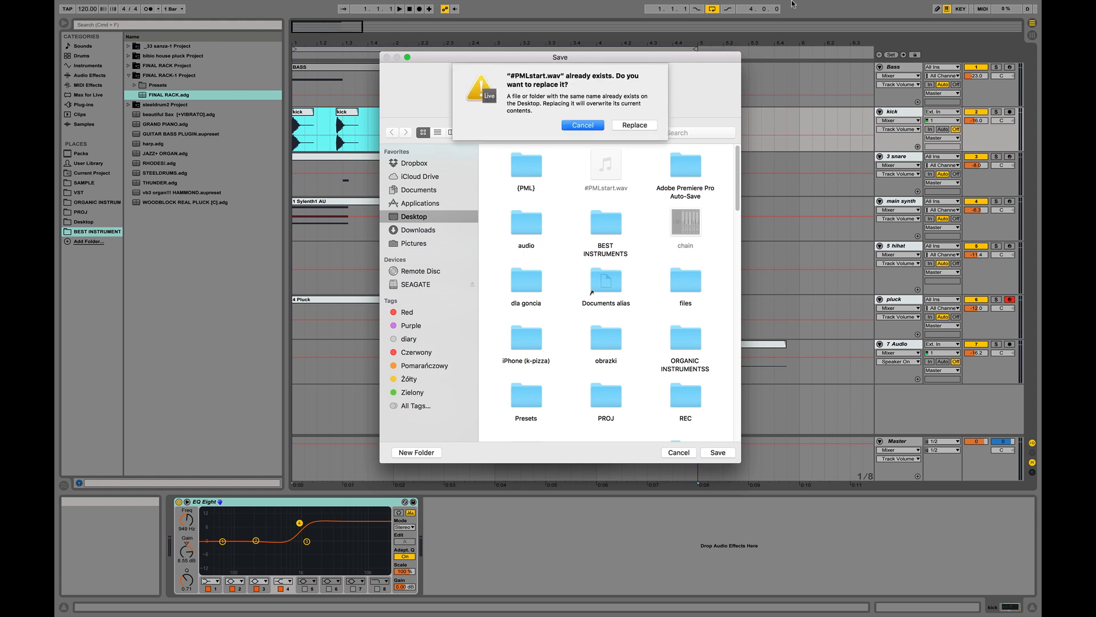
click(594, 125)
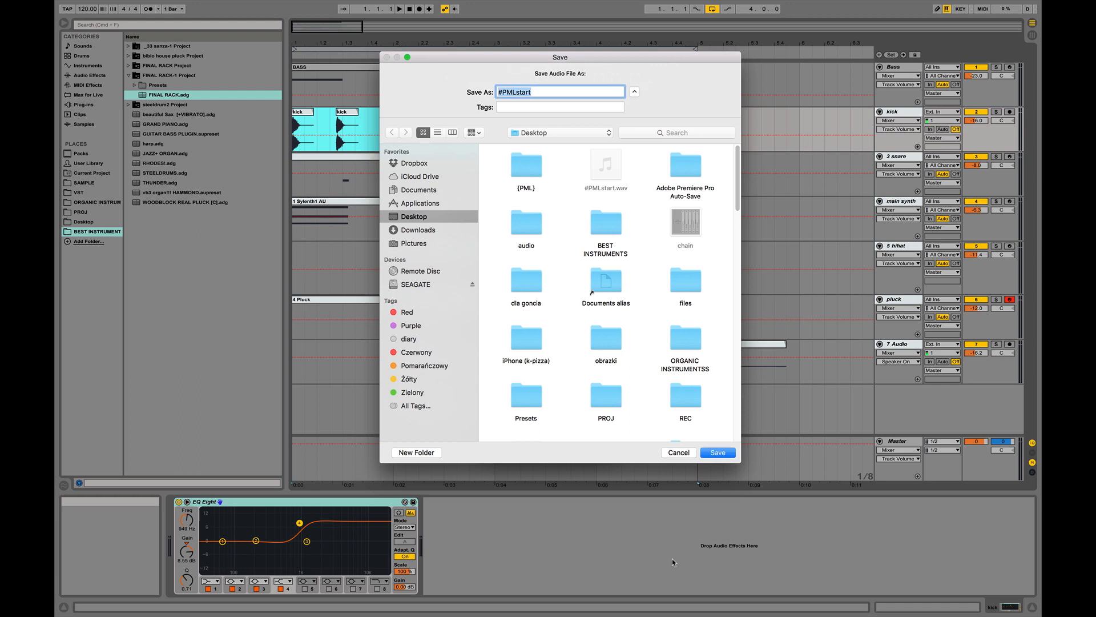
click(680, 452)
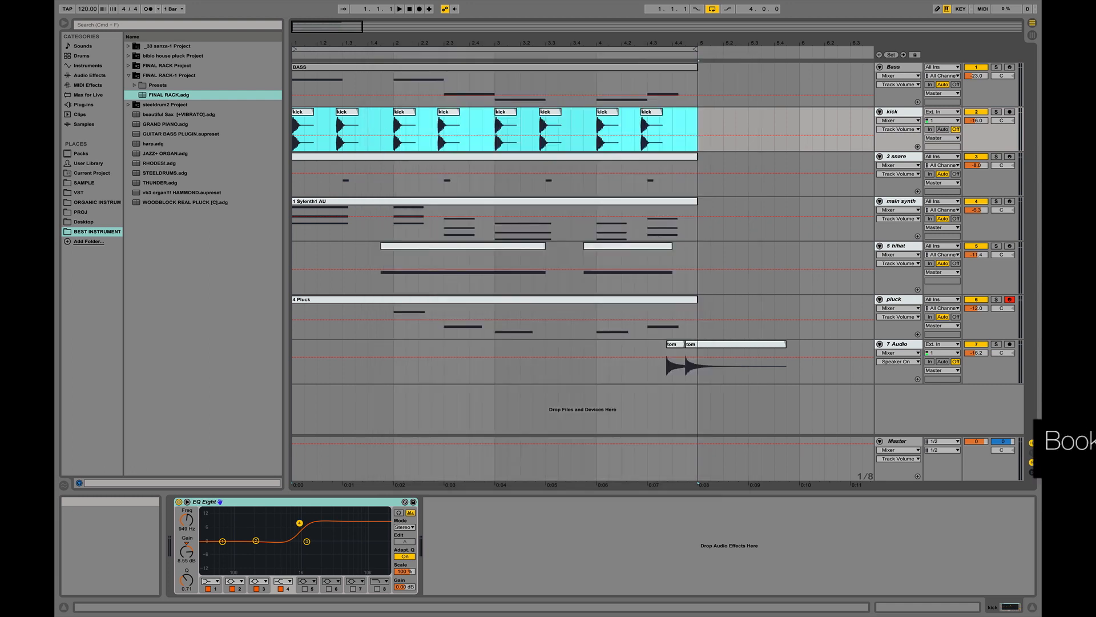